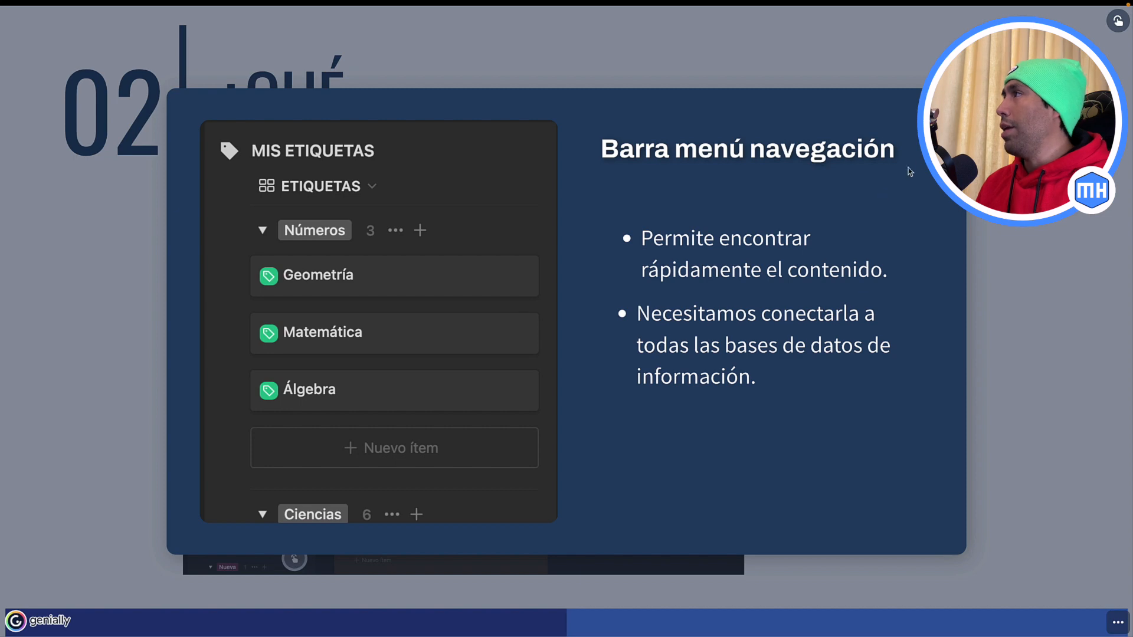
pyautogui.click(863, 453)
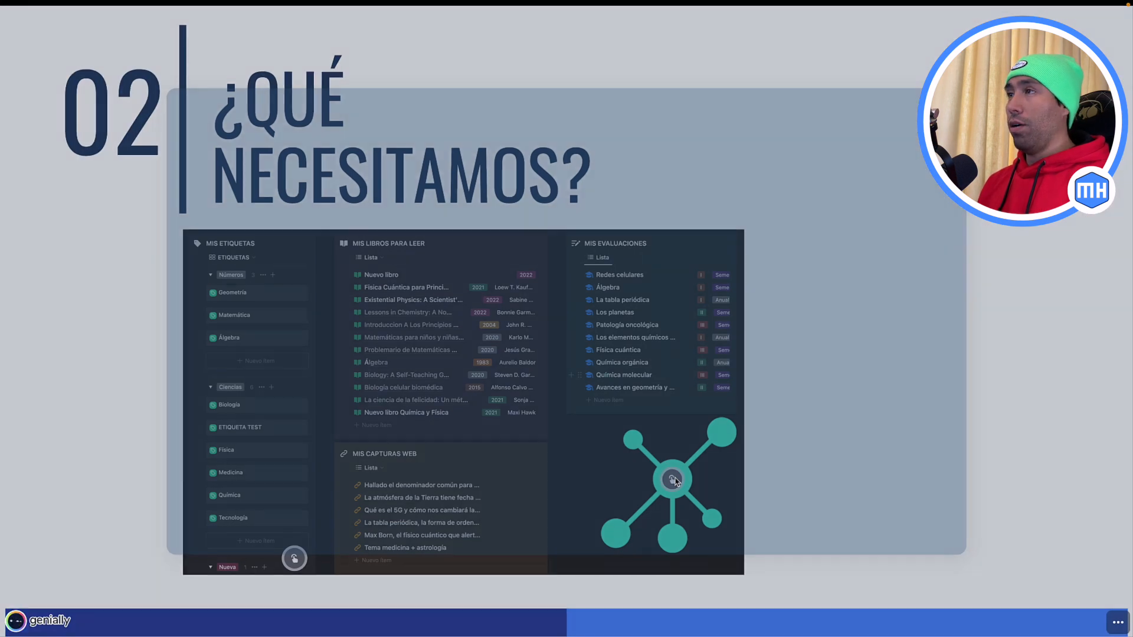
pyautogui.click(673, 479)
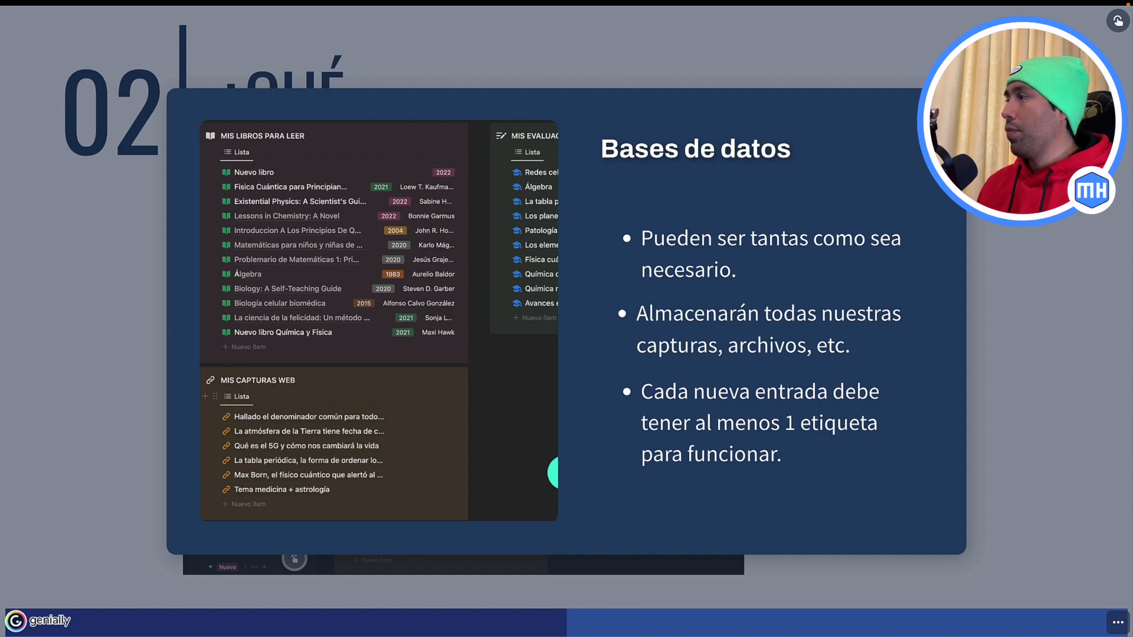
pyautogui.press('Escape')
pyautogui.press('Right')
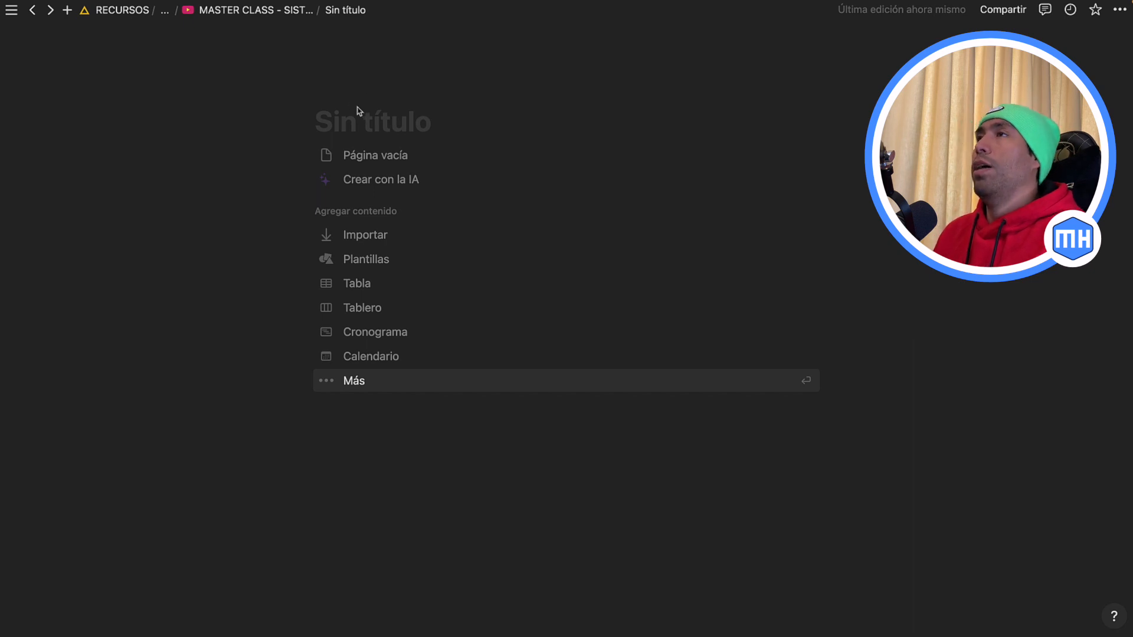
# Give the untitled page a custom green tag icon and title it "SISTEMA DE ETIQUETAS EN NOTION".
pyautogui.moveTo(354, 99)
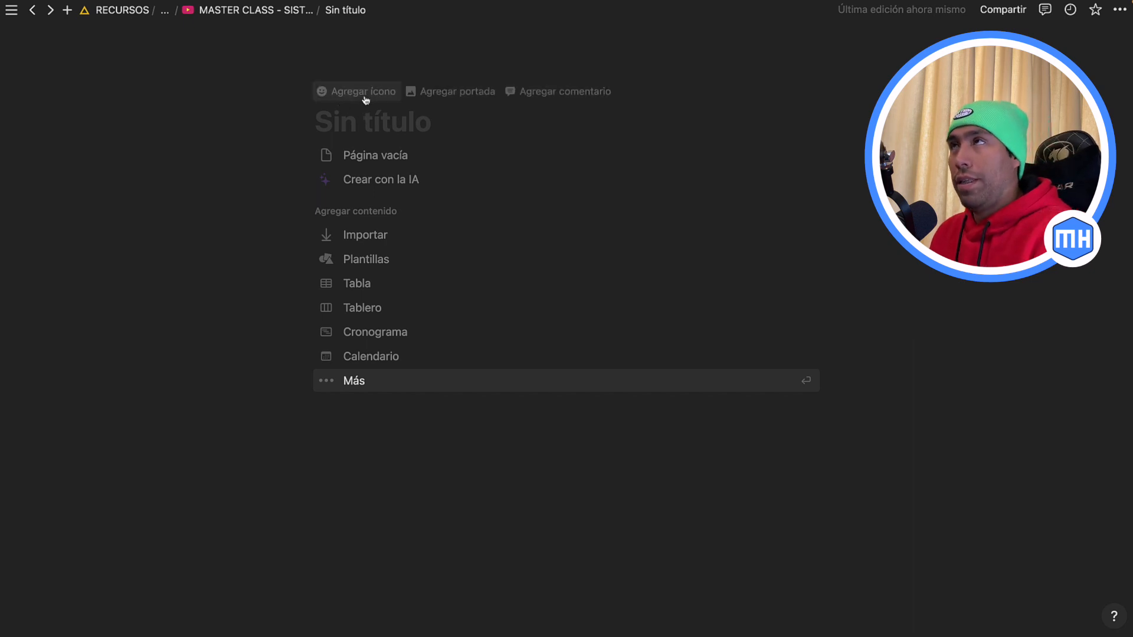
pyautogui.click(366, 100)
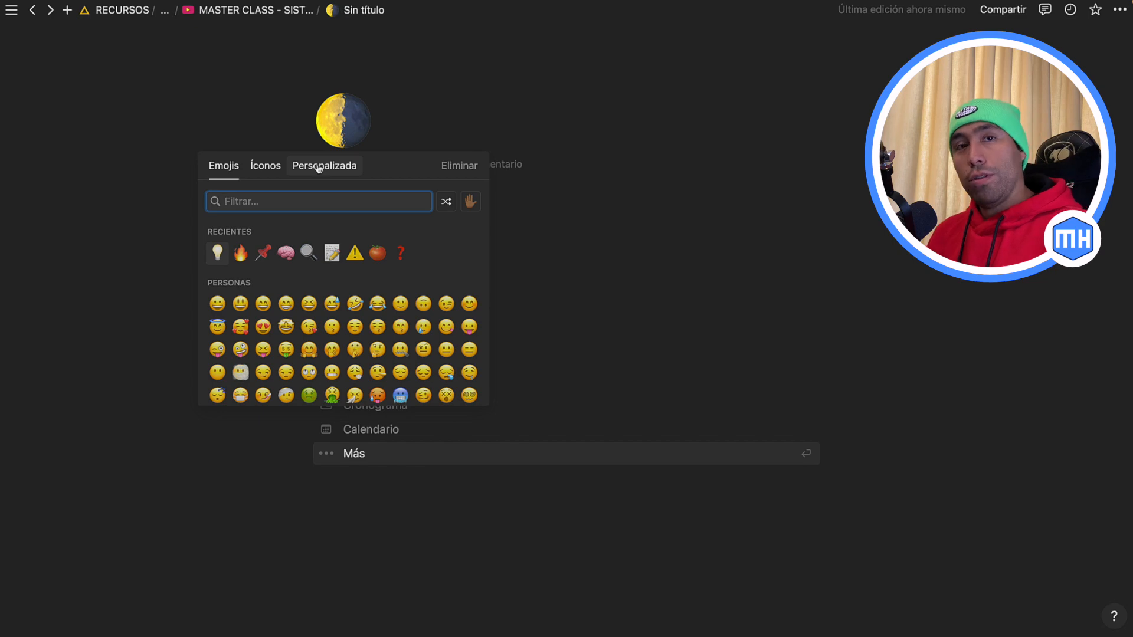
pyautogui.click(314, 169)
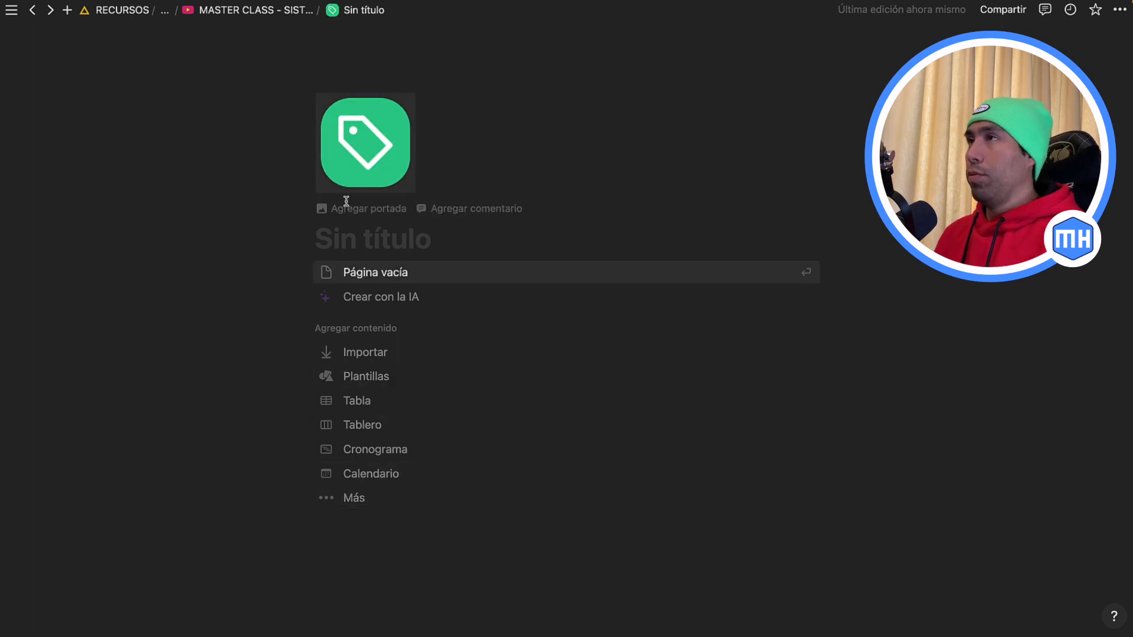
pyautogui.click(336, 228)
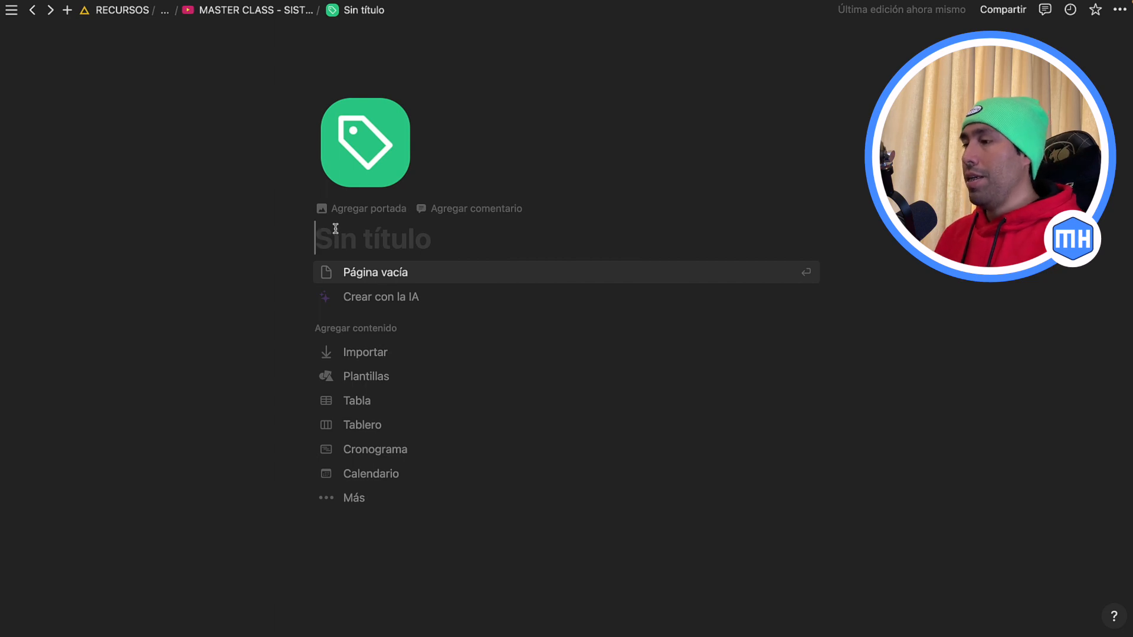
pyautogui.write('SISTEMA DE ETIQUETAS EN NOTION')
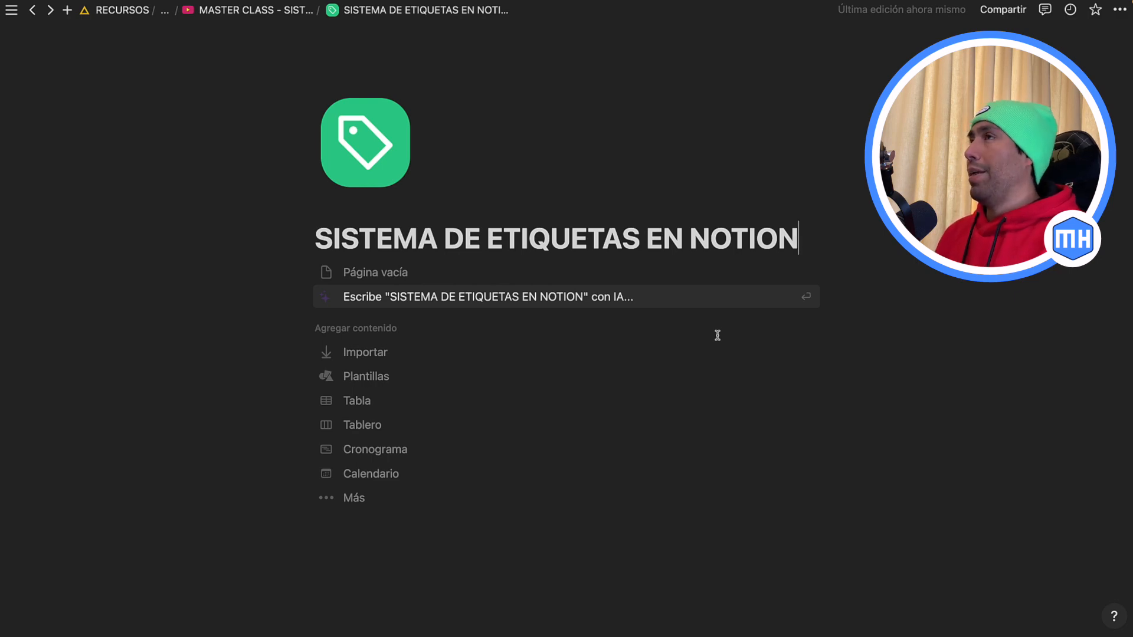
# Turn on full width (Ancho completo) for the page.
pyautogui.click(1120, 10)
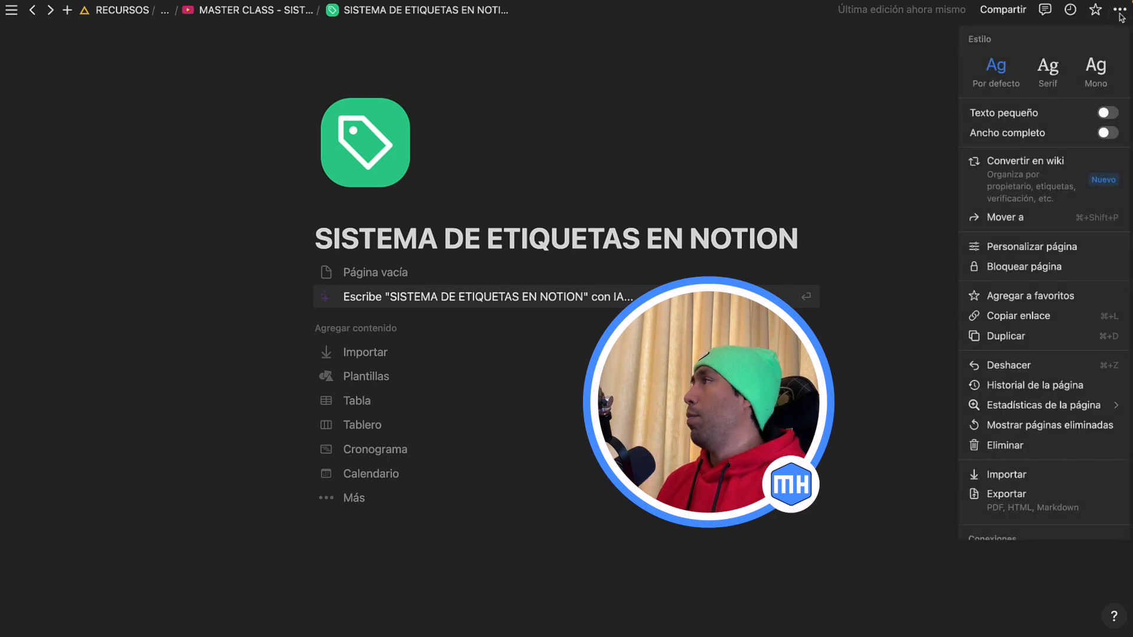
pyautogui.click(1106, 134)
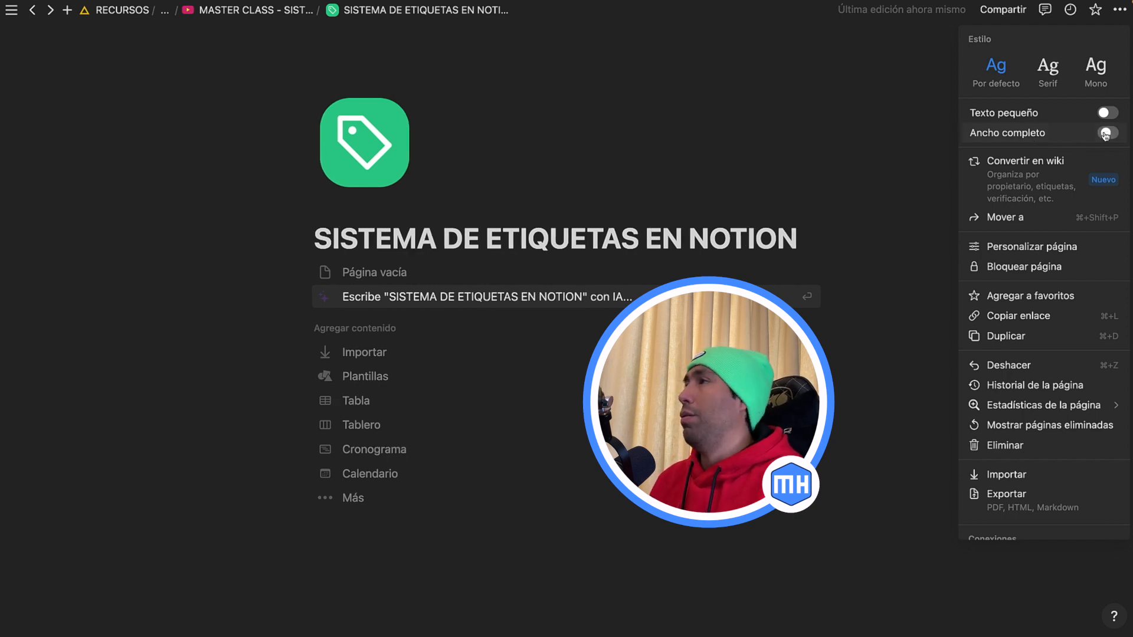
pyautogui.click(830, 144)
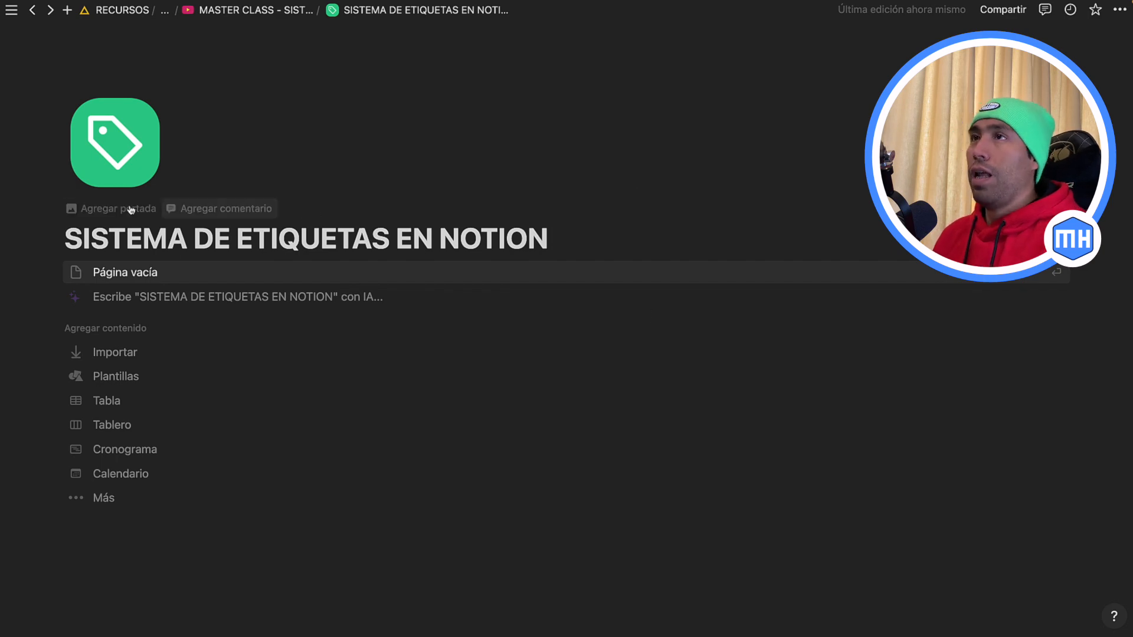
# Add a page cover using an Unsplash image found with "coffee", choosing the close-up of a coffee cup on a wooden table.
pyautogui.click(109, 211)
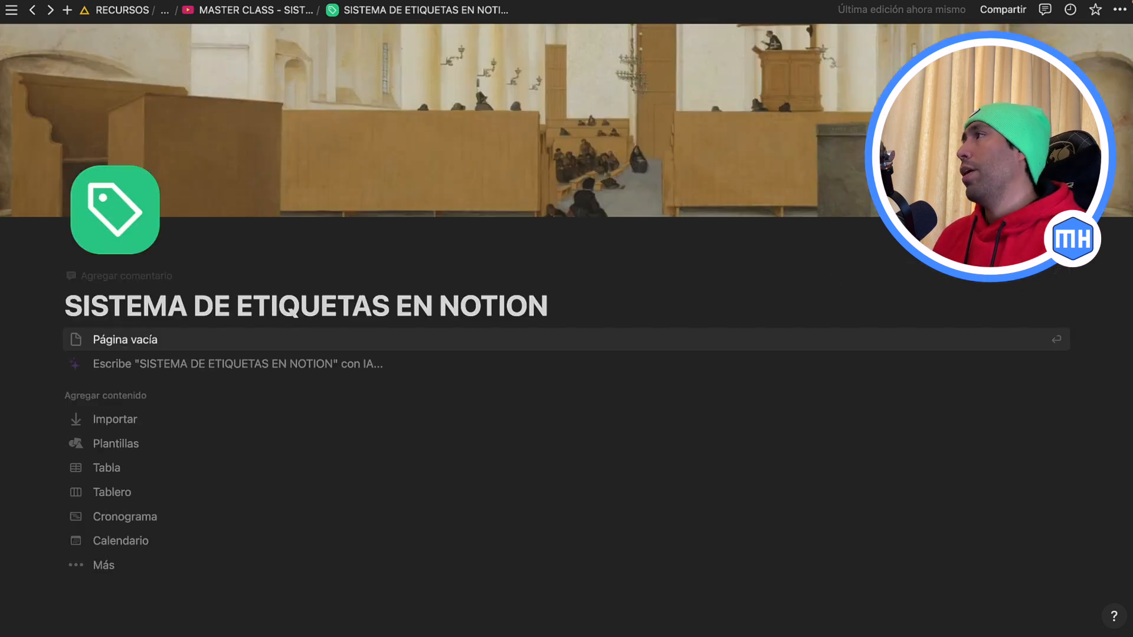
pyautogui.click(955, 203)
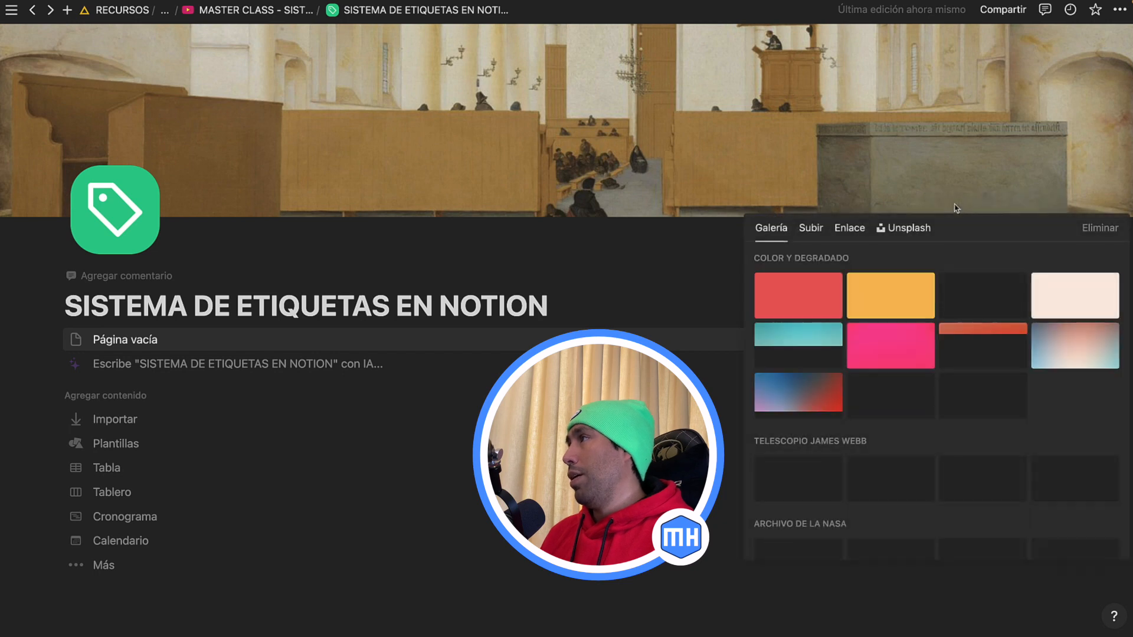
pyautogui.click(903, 230)
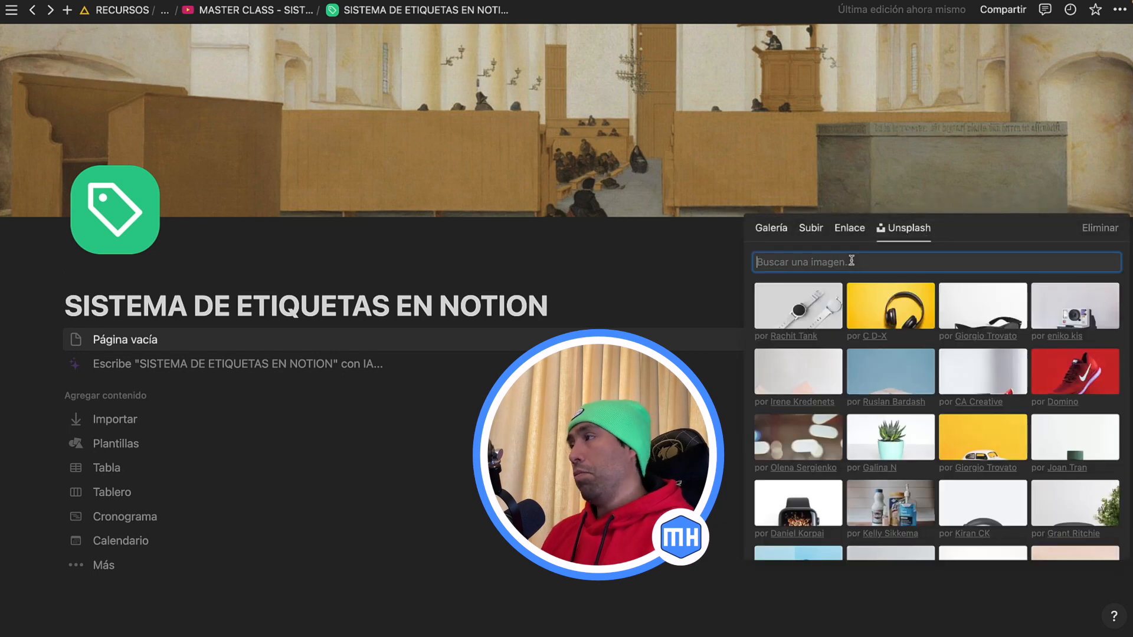
pyautogui.write('coffee')
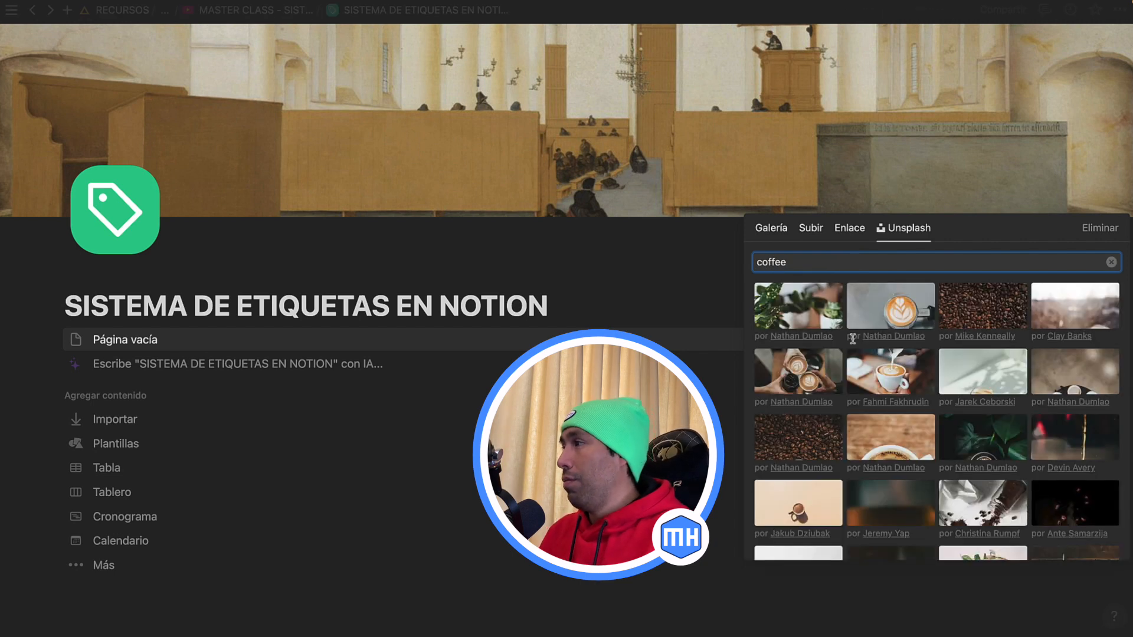
pyautogui.scroll(-1, 849, 349)
pyautogui.scroll(-2, 848, 349)
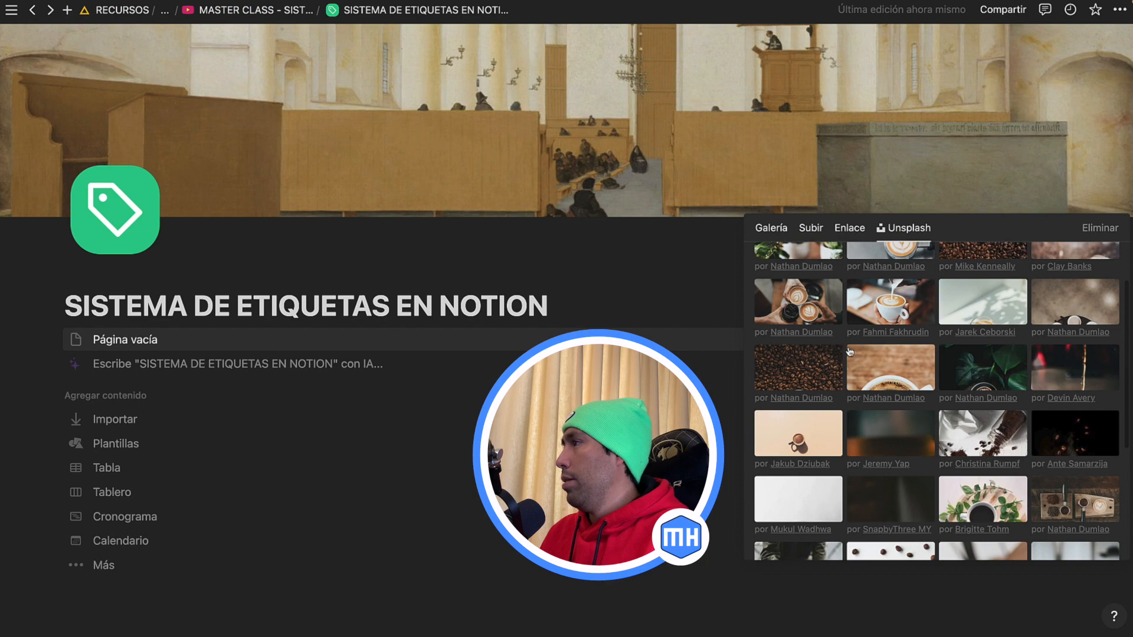
pyautogui.click(878, 374)
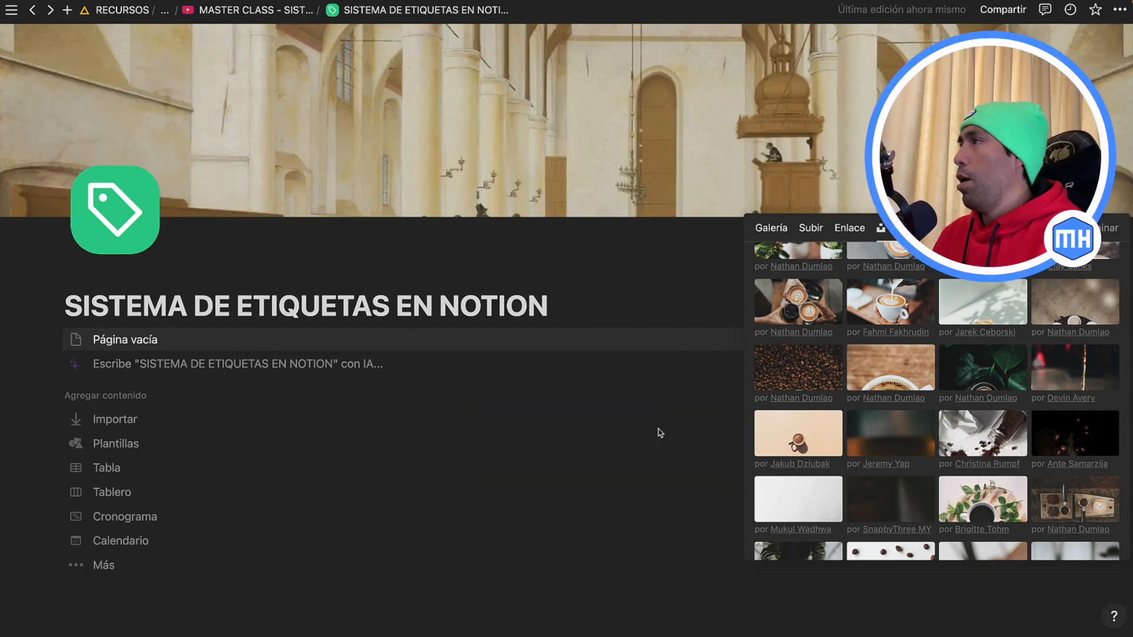
pyautogui.click(658, 432)
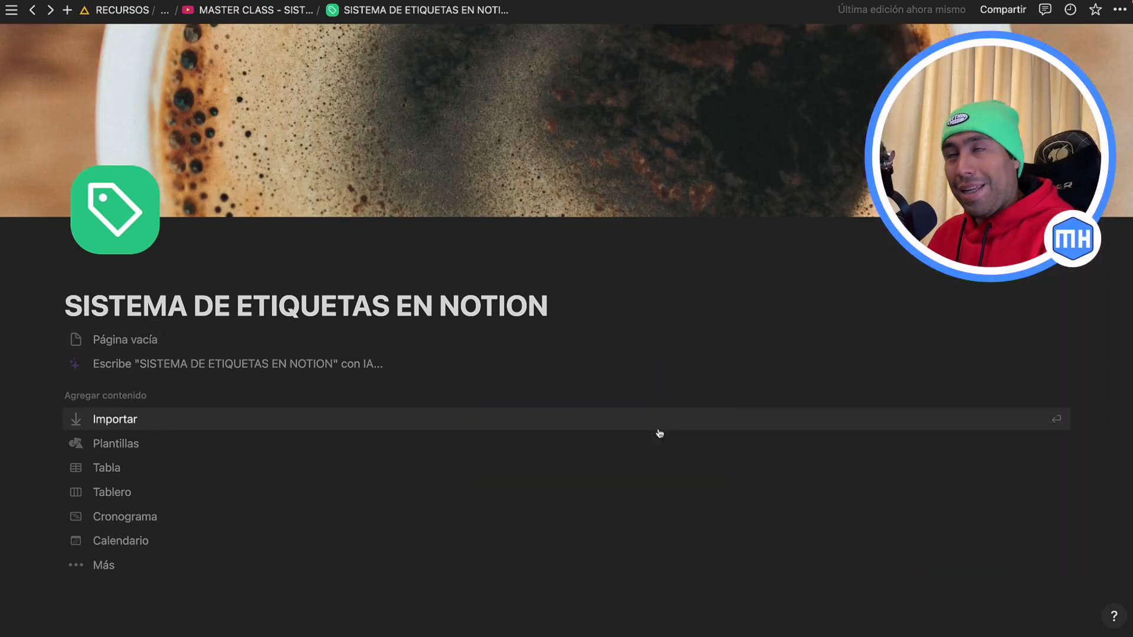
pyautogui.press('Down')
pyautogui.press('Down')
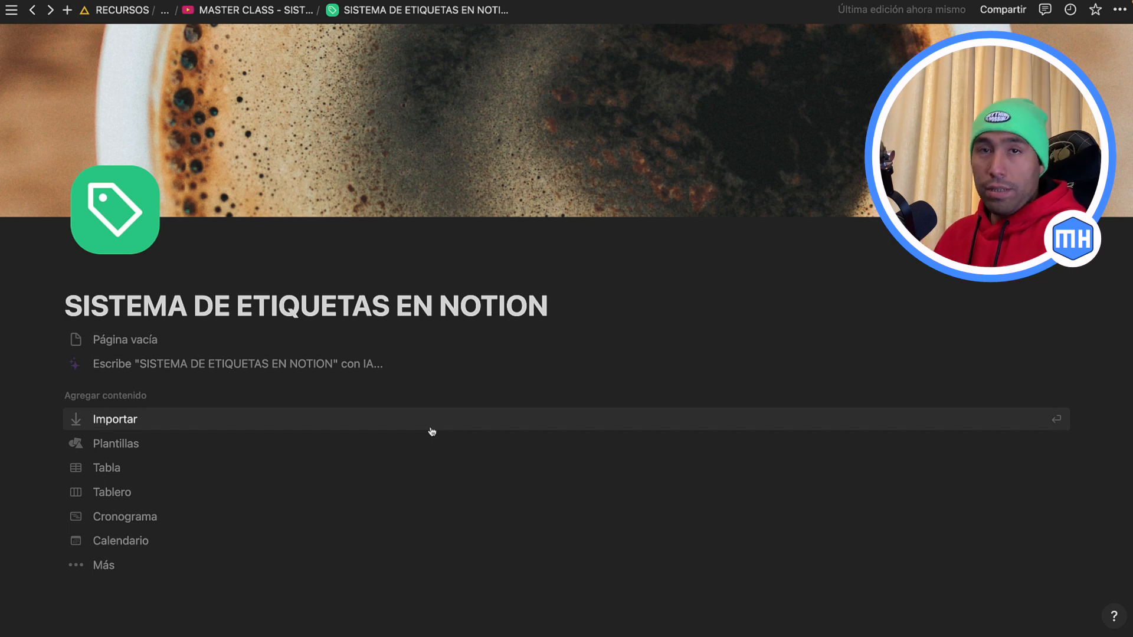
pyautogui.press('Down')
pyautogui.press('Down')
pyautogui.press('Down')
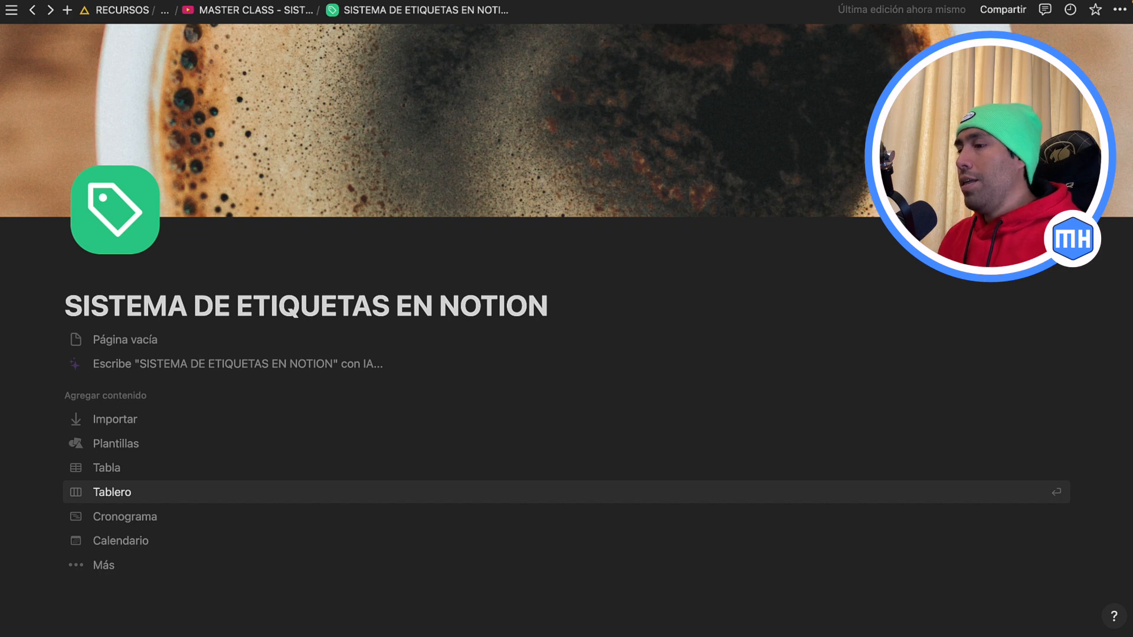
pyautogui.press('Down')
pyautogui.press('Down')
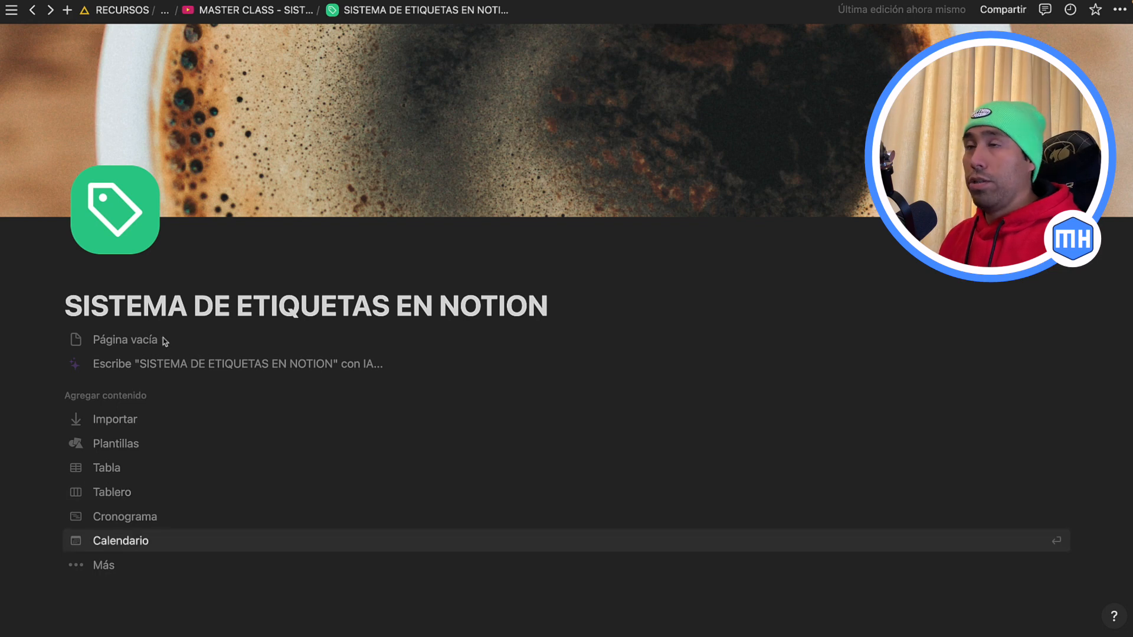
# Start the body as an empty page and insert an inline database (Base de datos: integrada) titled "Etiquetas 2.0".
pyautogui.click(125, 342)
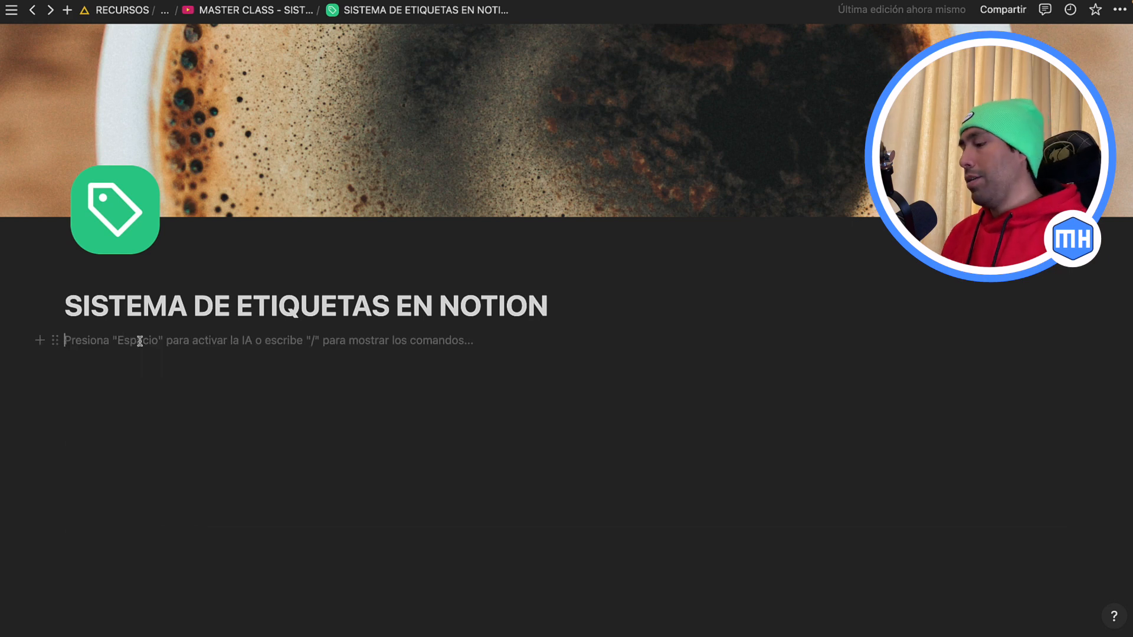
pyautogui.write('/')
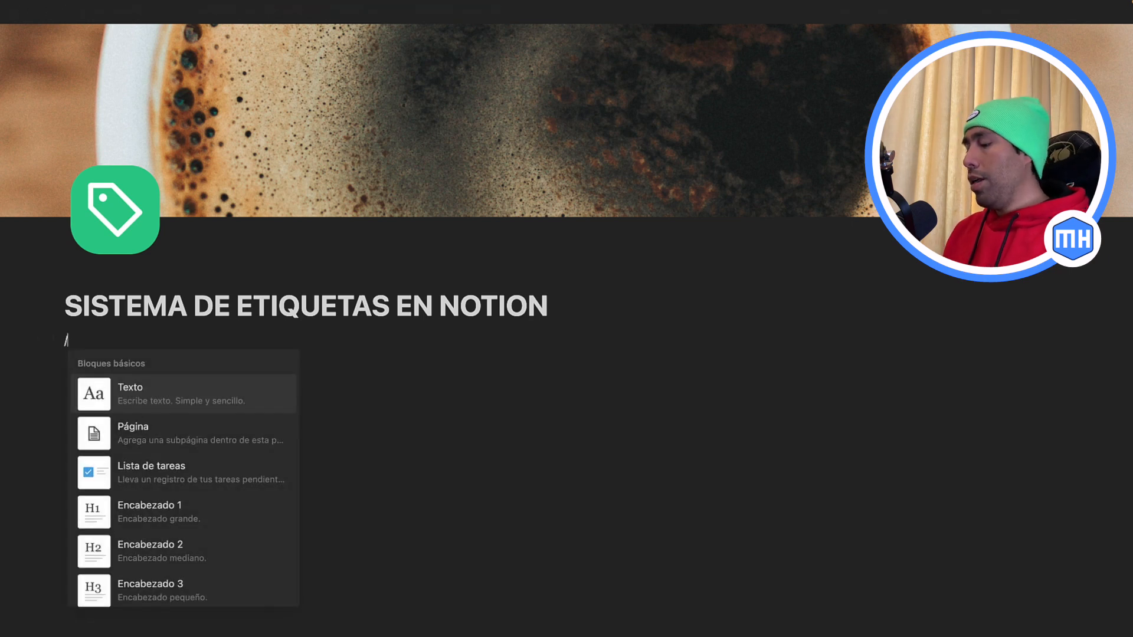
pyautogui.write('base')
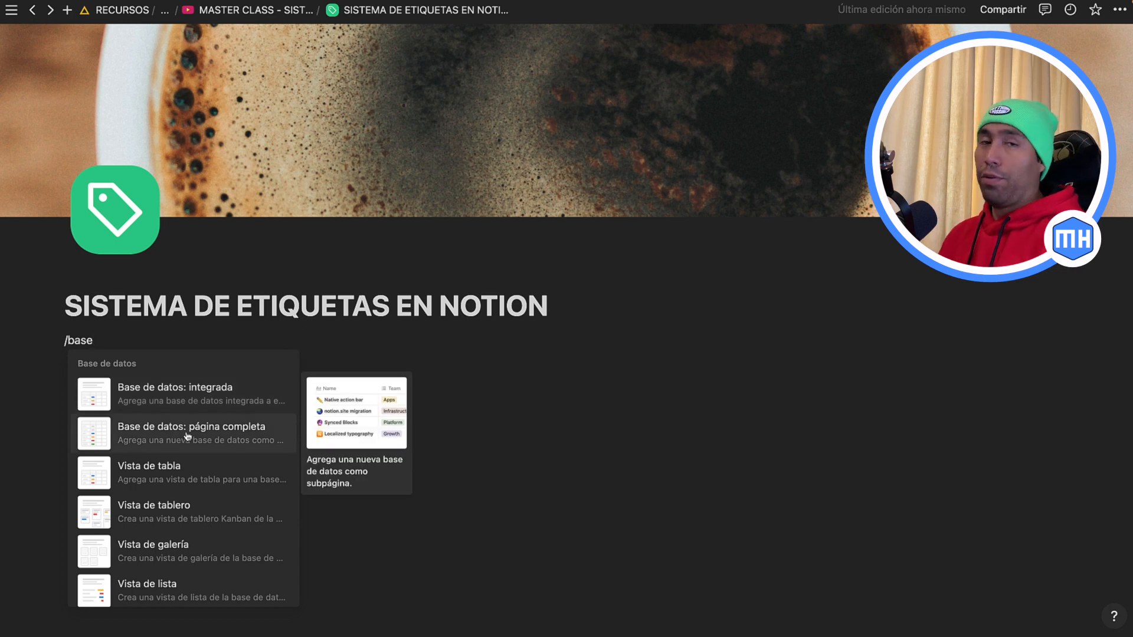
pyautogui.click(199, 392)
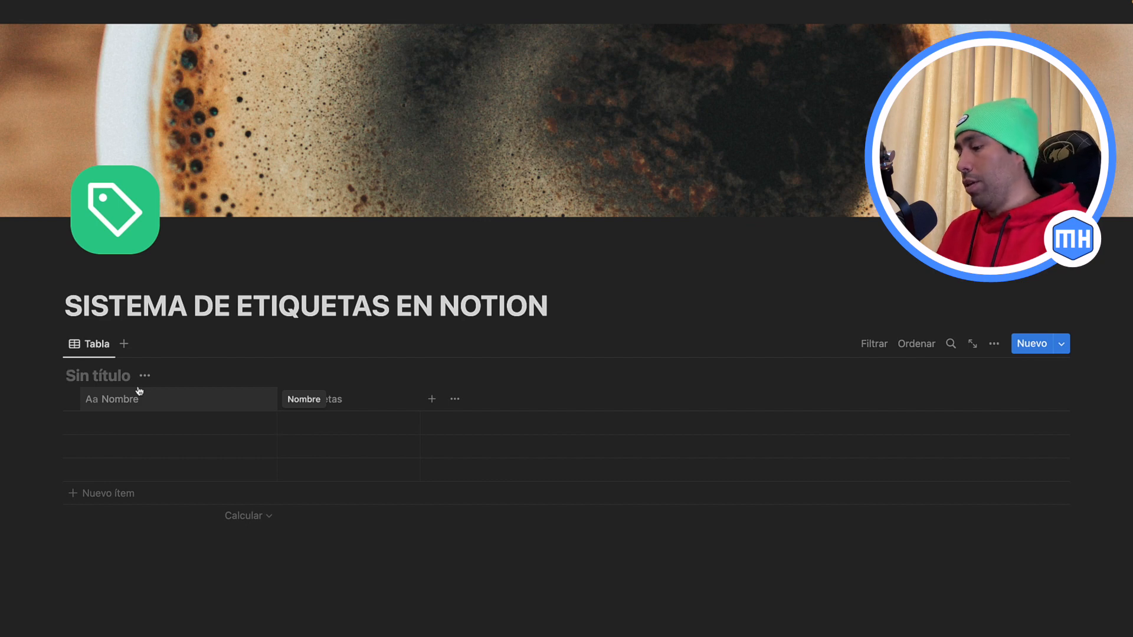
pyautogui.write('Etiquetas 2.0')
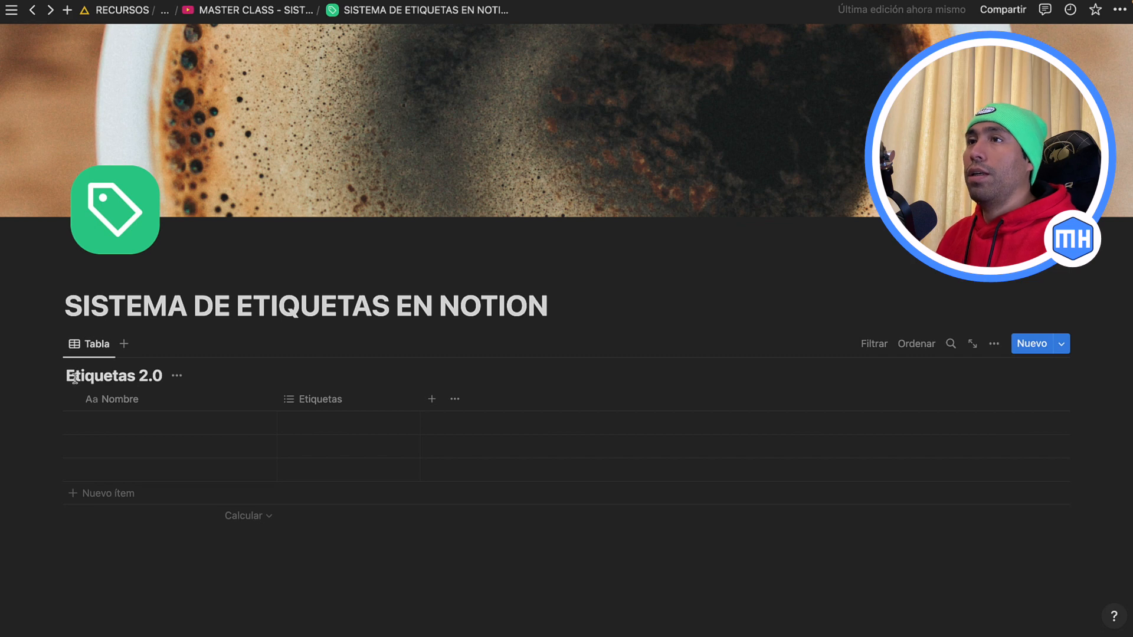
# Open the Etiquetas 2.0 database as a full page, set its custom tag icon from the copied noticons.com image link, and return to the parent page.
pyautogui.click(178, 379)
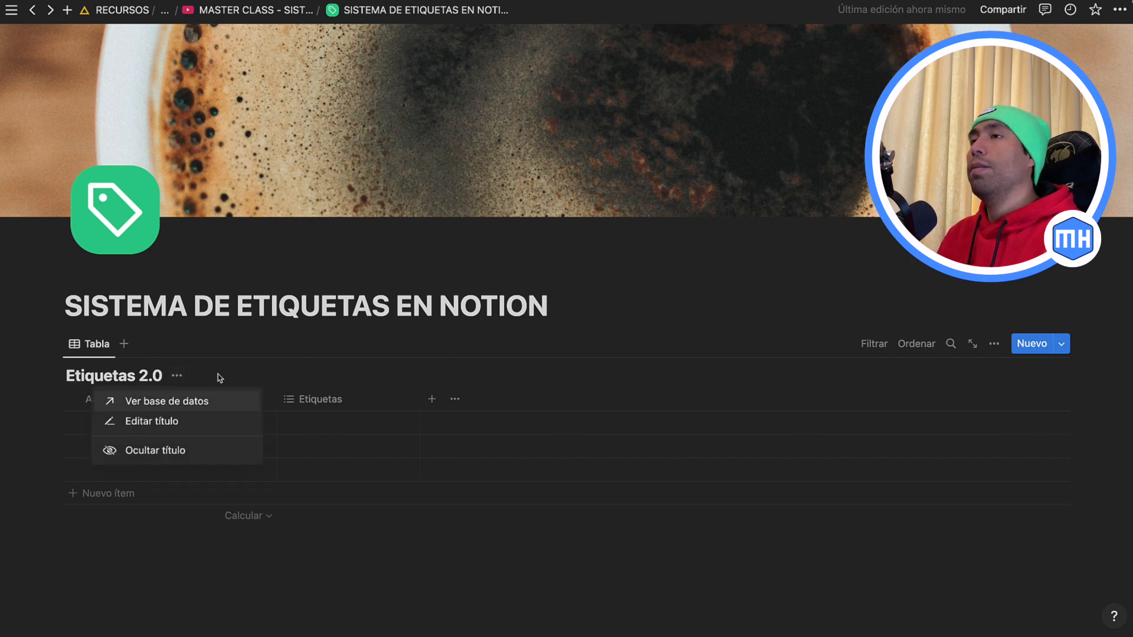
pyautogui.click(253, 364)
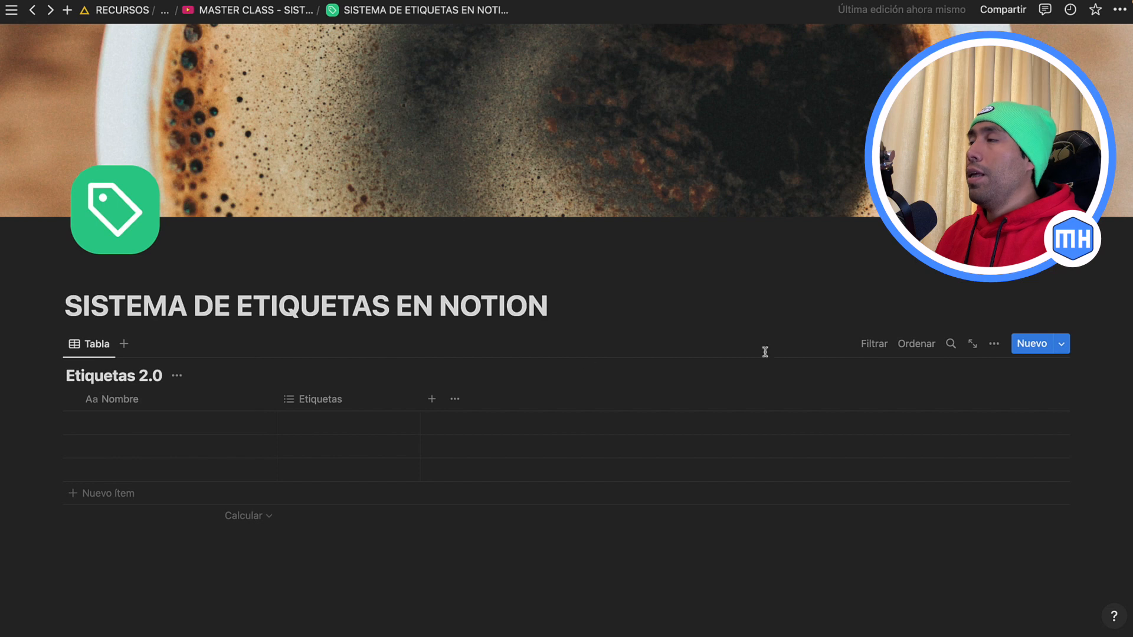
pyautogui.click(973, 345)
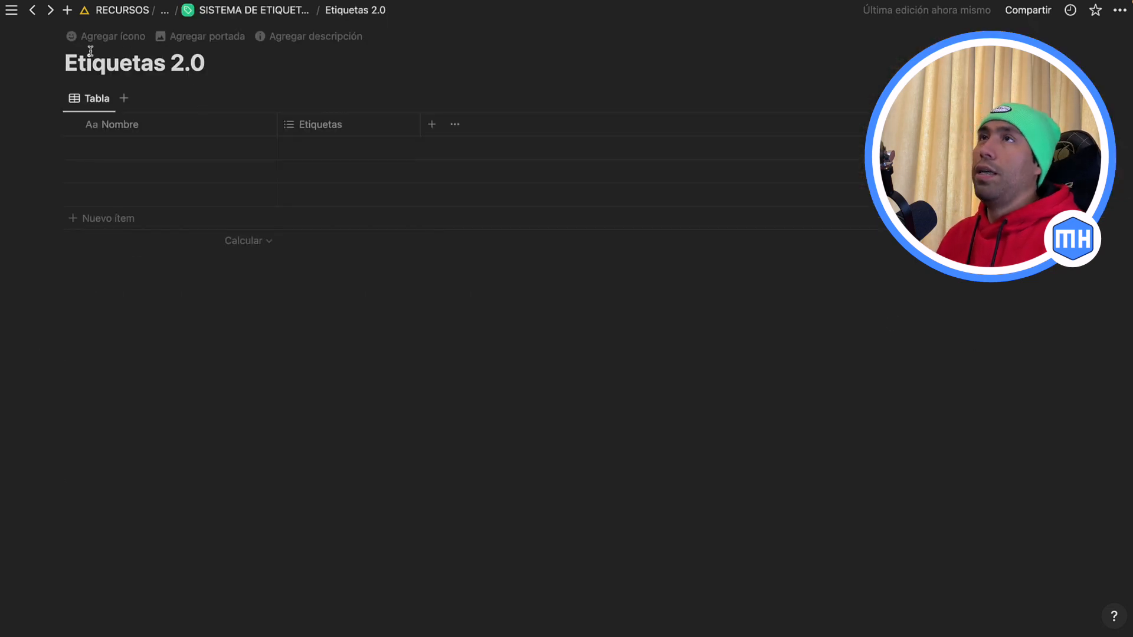
pyautogui.click(100, 37)
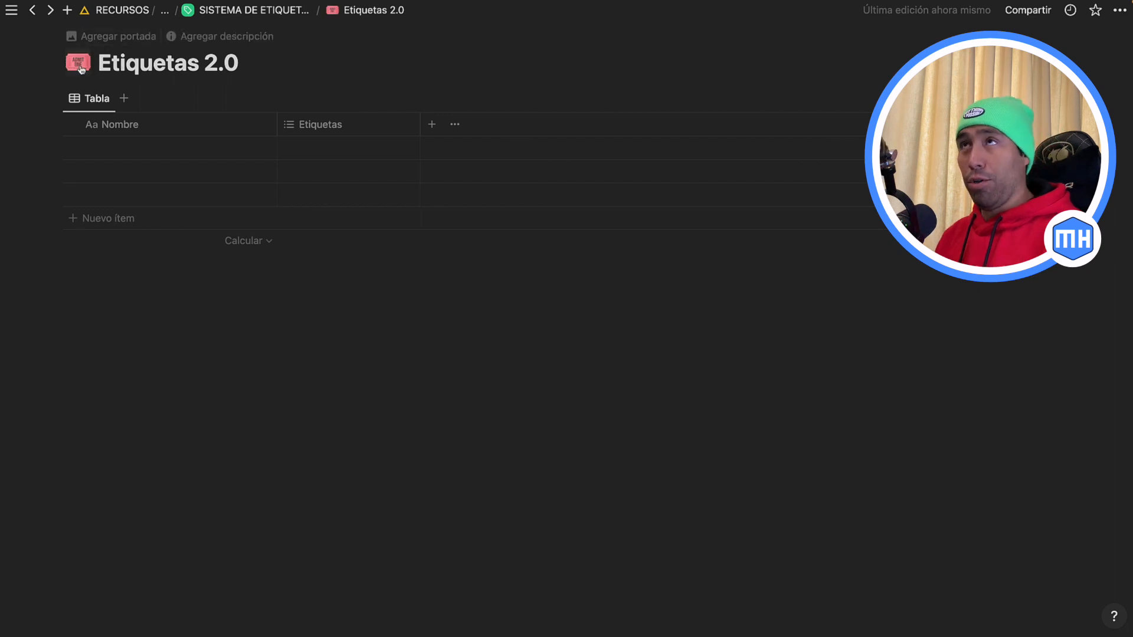
pyautogui.click(78, 61)
pyautogui.click(105, 100)
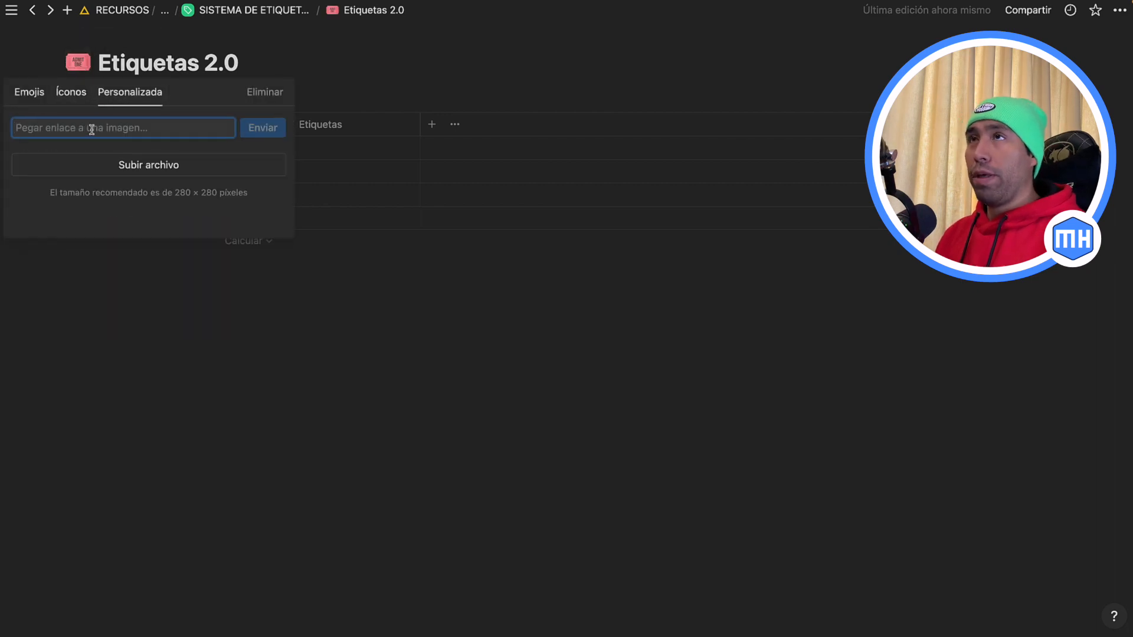
pyautogui.hotkey('ctrl', 'v')
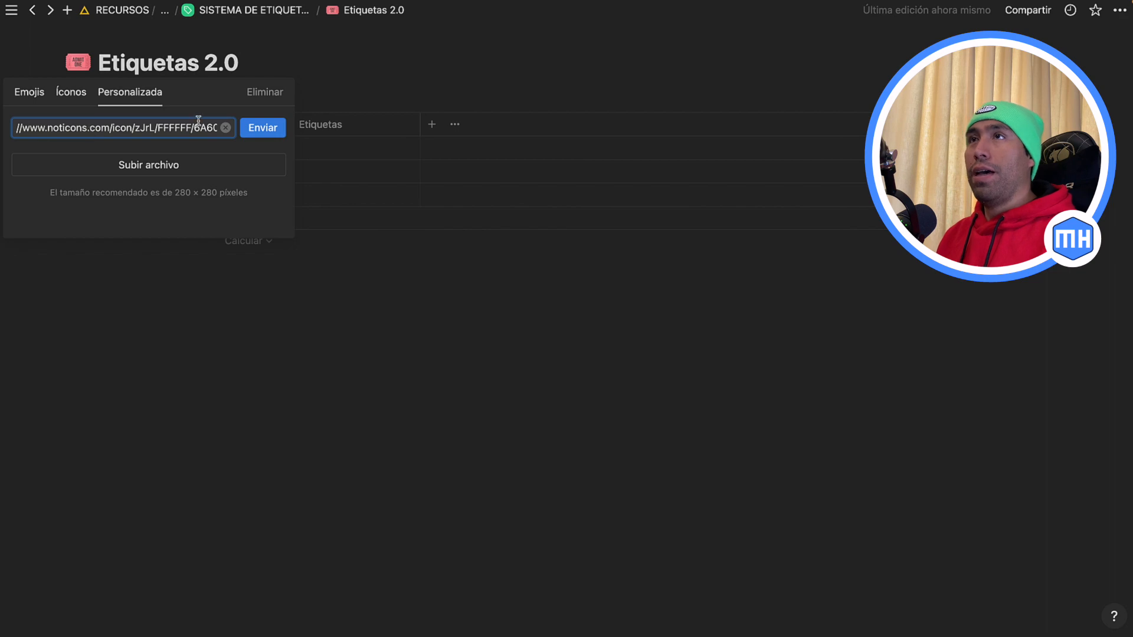
pyautogui.click(262, 128)
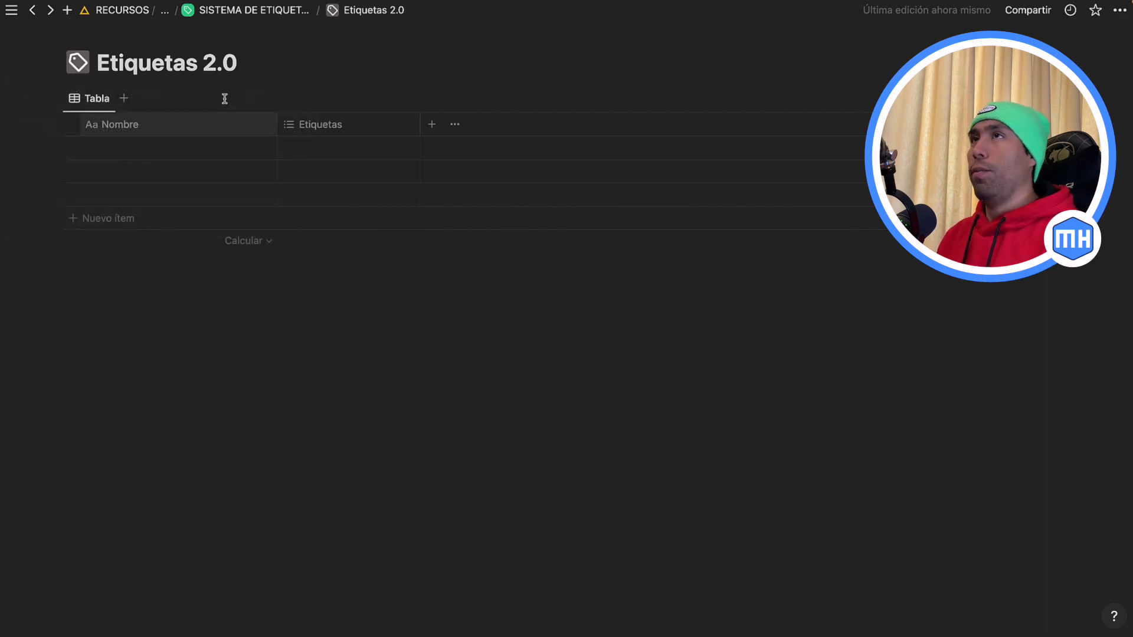
pyautogui.click(33, 11)
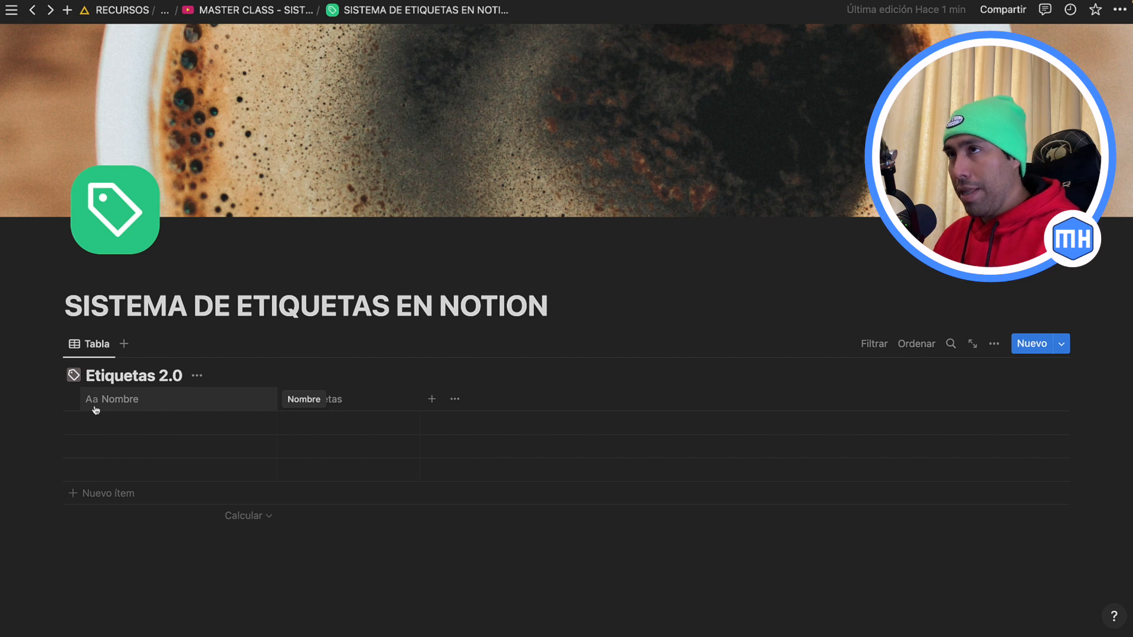
# Rename the Nombre column of the Etiquetas 2.0 table to "Etiqueta".
pyautogui.click(118, 402)
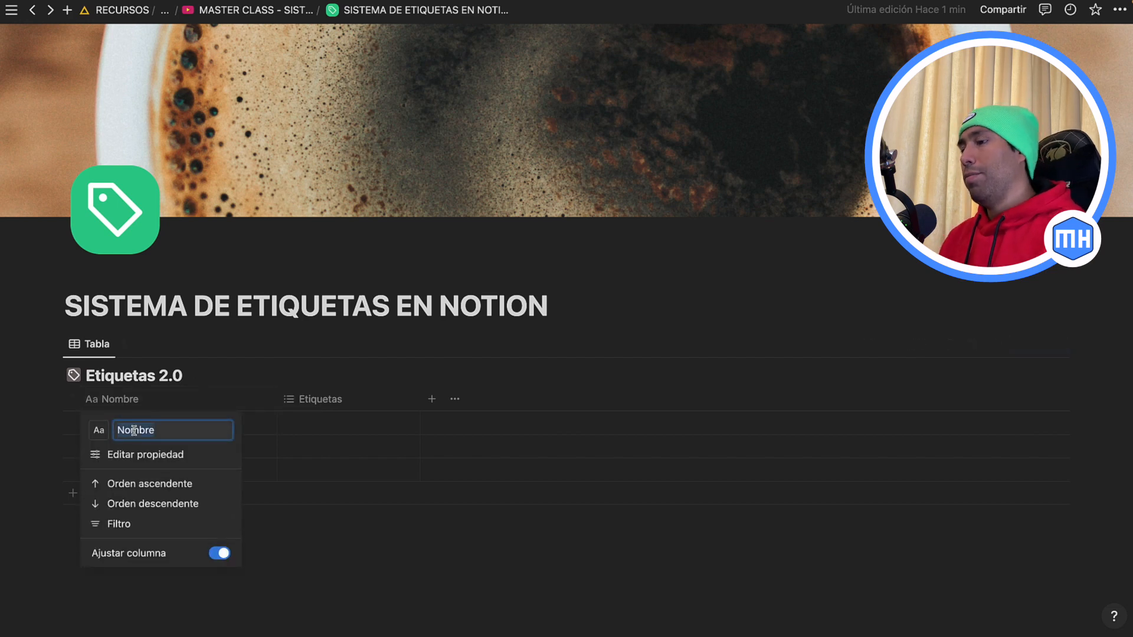
pyautogui.write('Etiqueta')
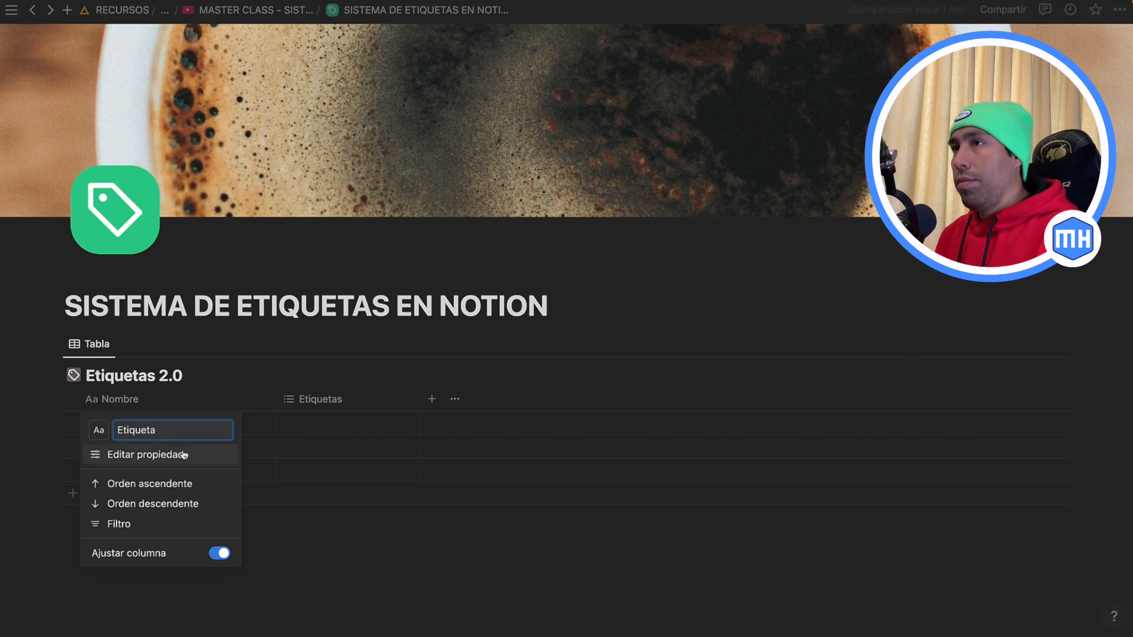
pyautogui.click(270, 529)
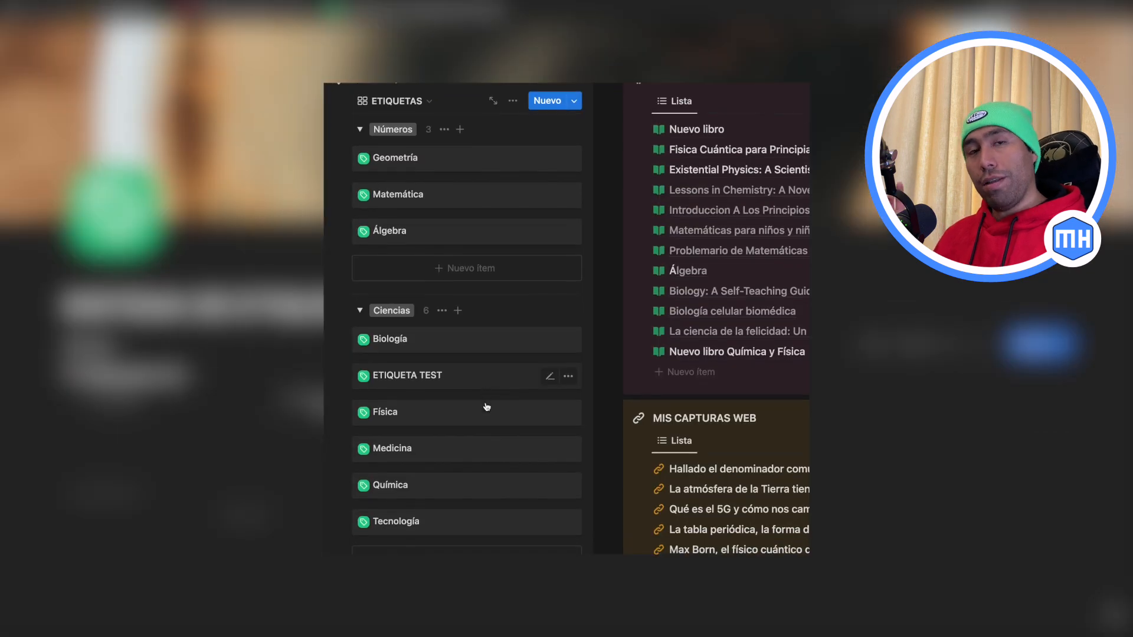
pyautogui.scroll(-4, 486, 406)
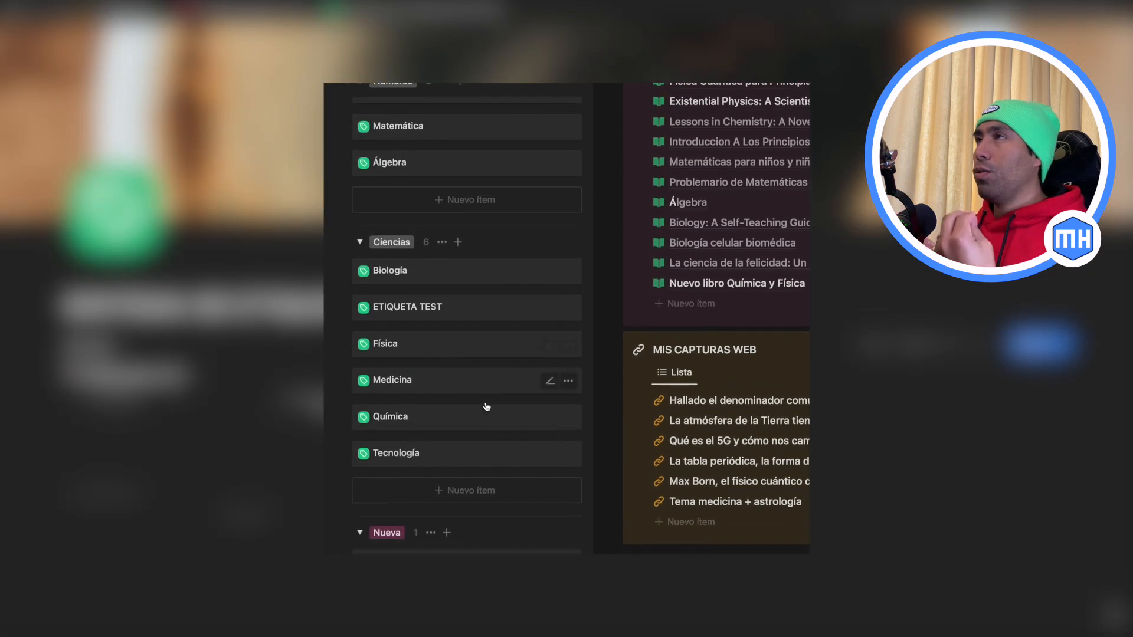
pyautogui.scroll(-3, 486, 406)
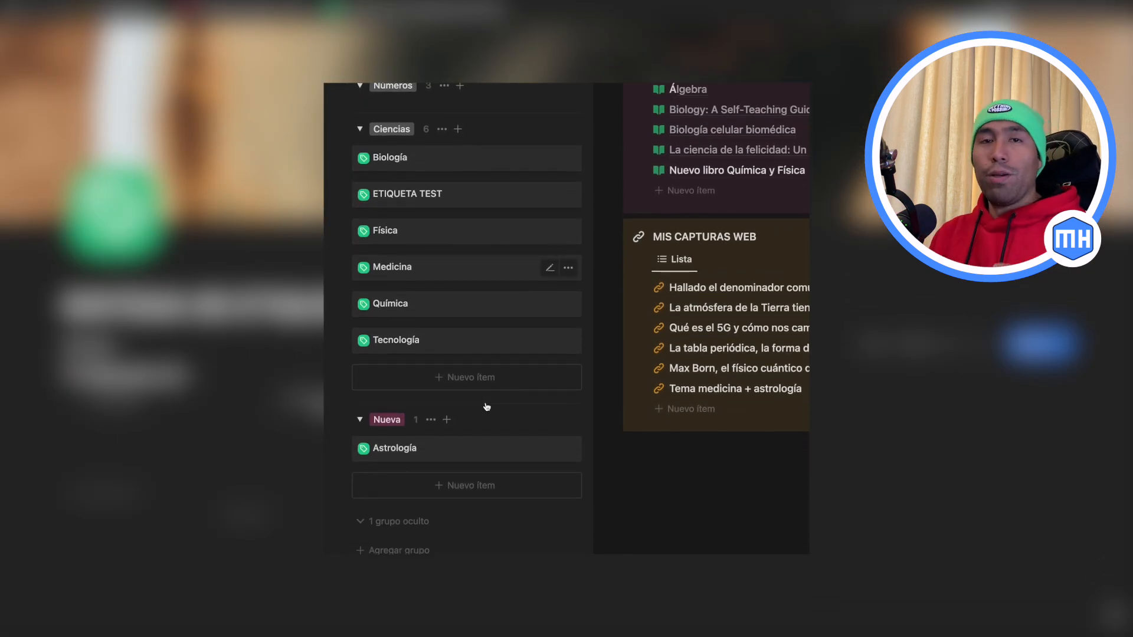
pyautogui.scroll(4, 486, 406)
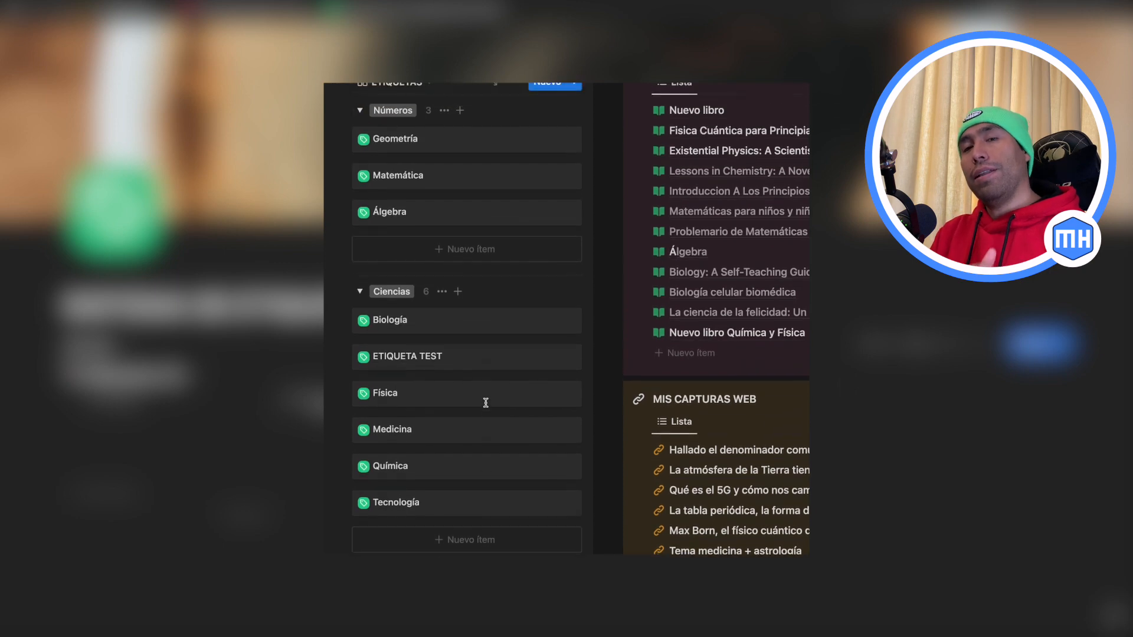
pyautogui.scroll(2, 487, 406)
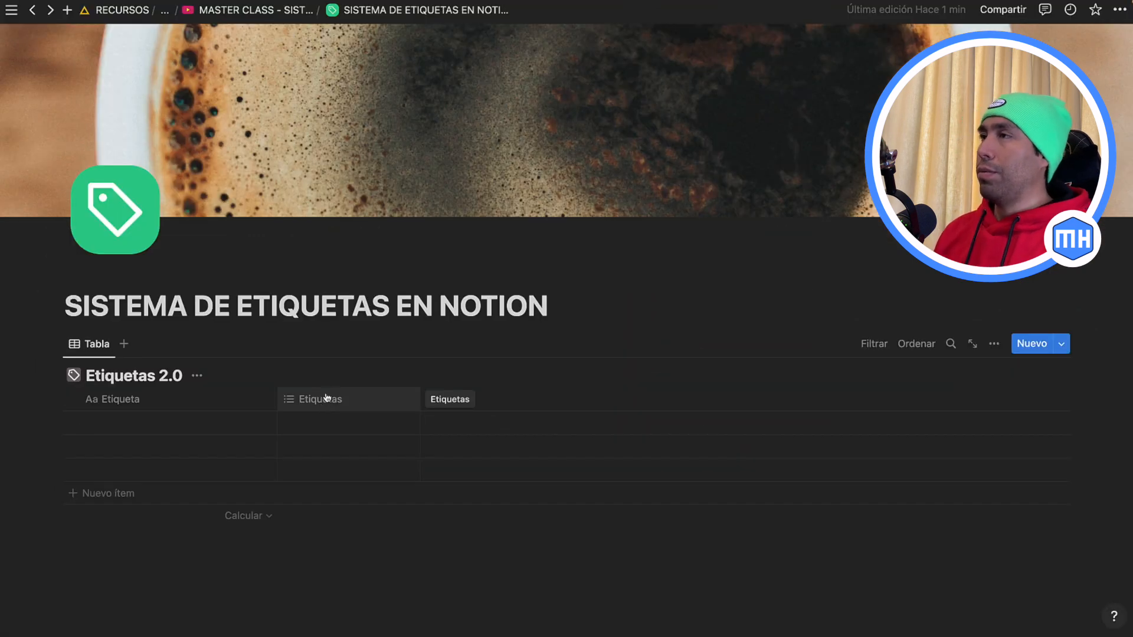
# Change the Etiquetas property to the Selección type, rename it "Categoría", and narrow its column.
pyautogui.click(326, 399)
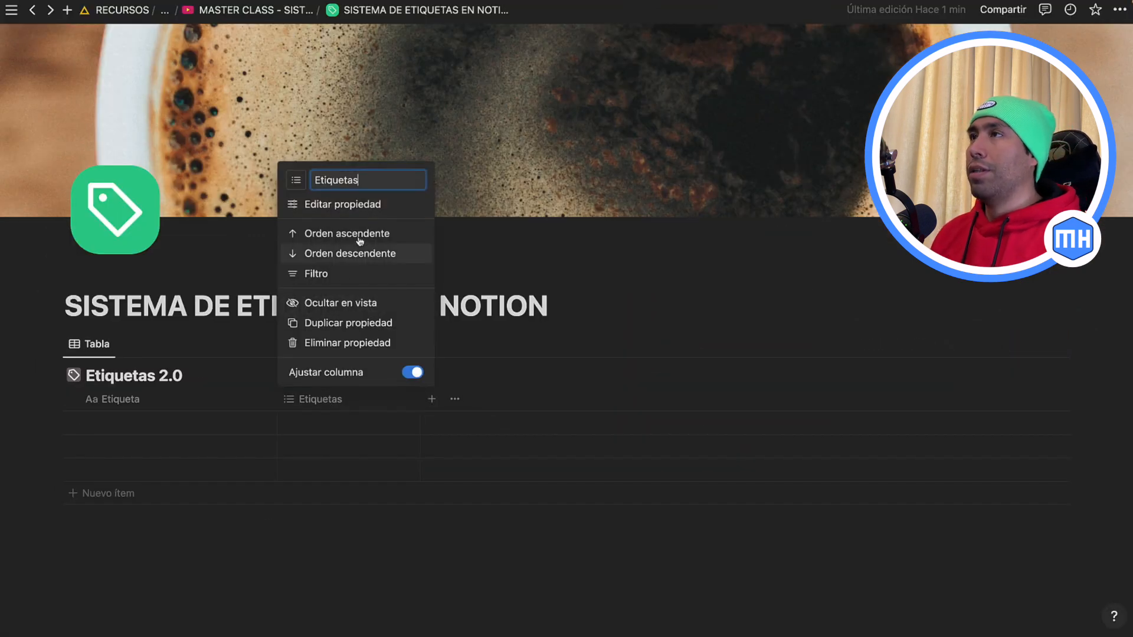
pyautogui.click(370, 206)
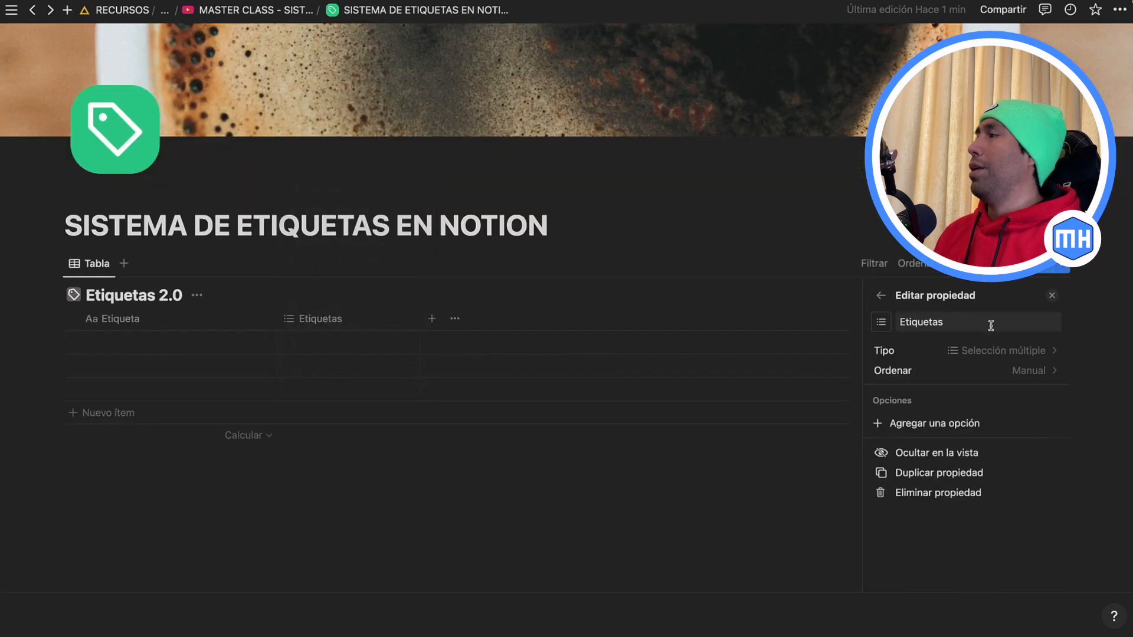
pyautogui.click(986, 354)
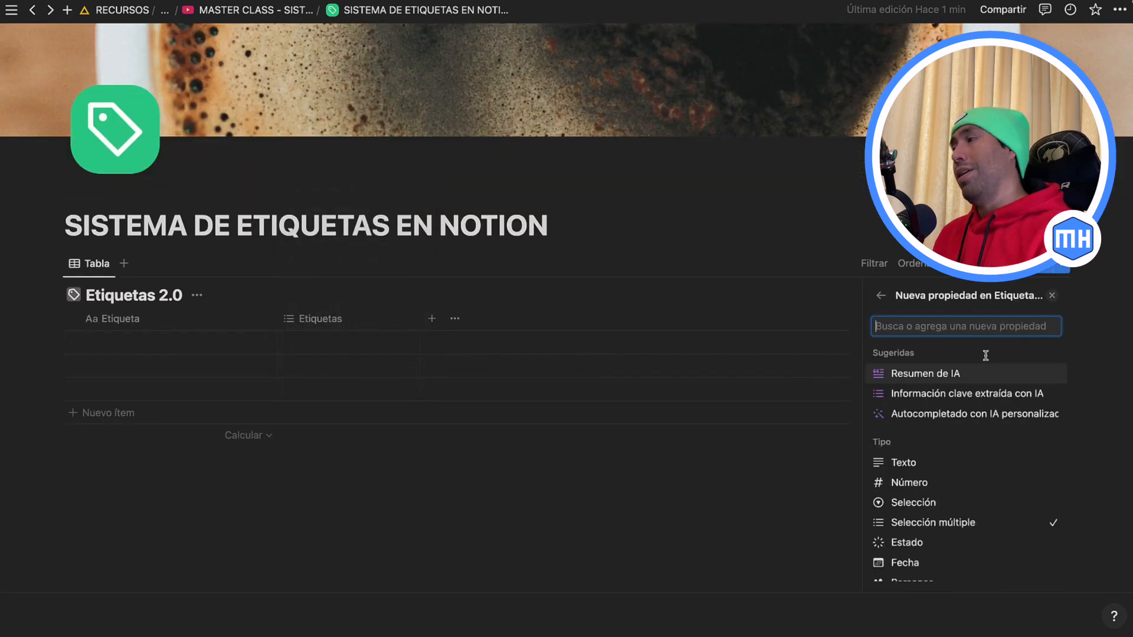
pyautogui.click(898, 502)
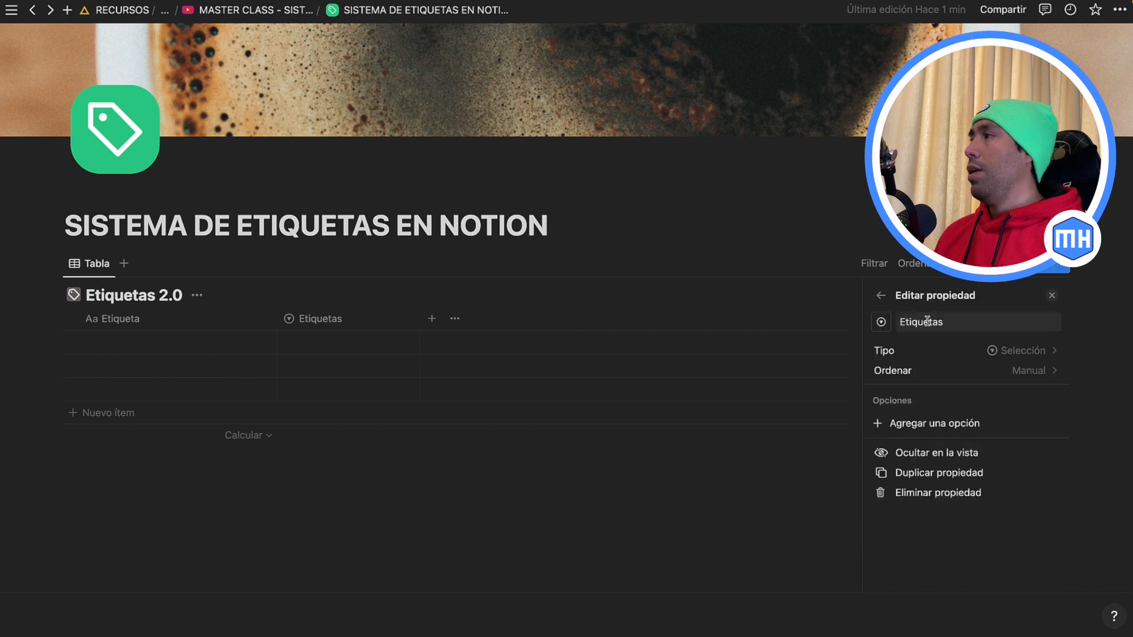
pyautogui.doubleClick(927, 321)
pyautogui.write('Categoría')
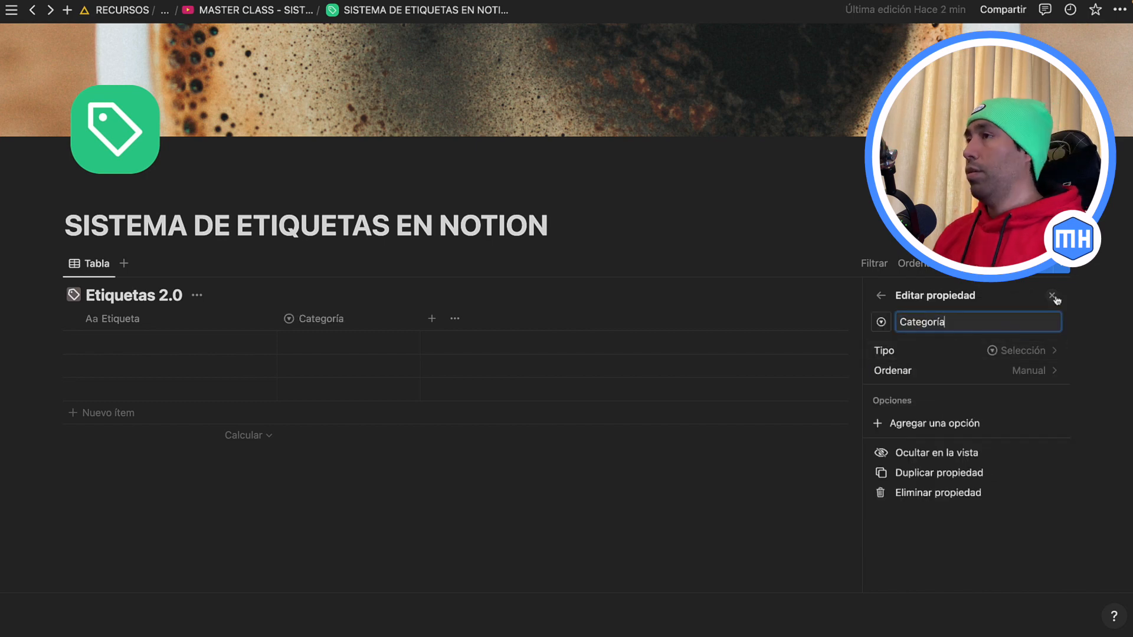
pyautogui.click(1054, 296)
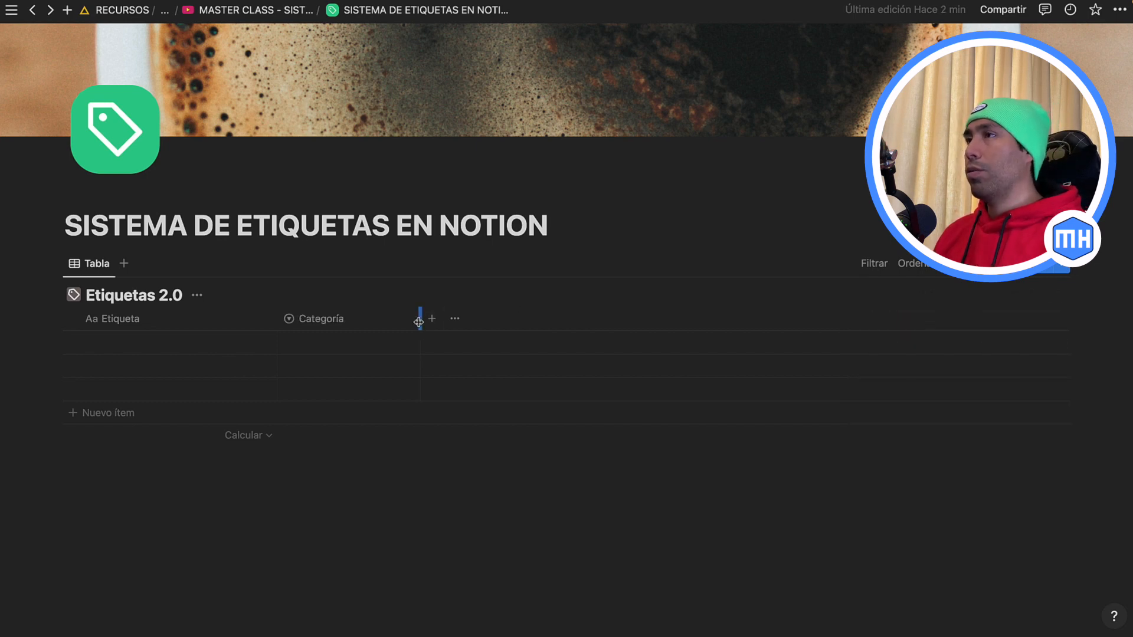
pyautogui.moveTo(420, 321); pyautogui.dragTo(381, 321)
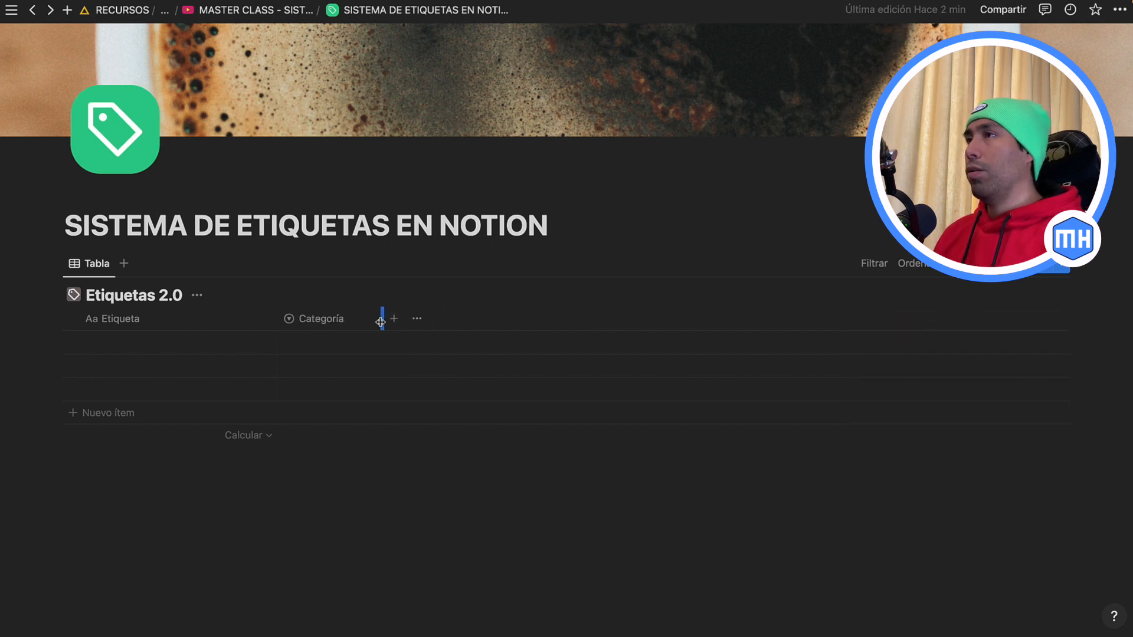
# Create the Categoría options "Ciencias" and "Números" from the first row's cell.
pyautogui.click(329, 346)
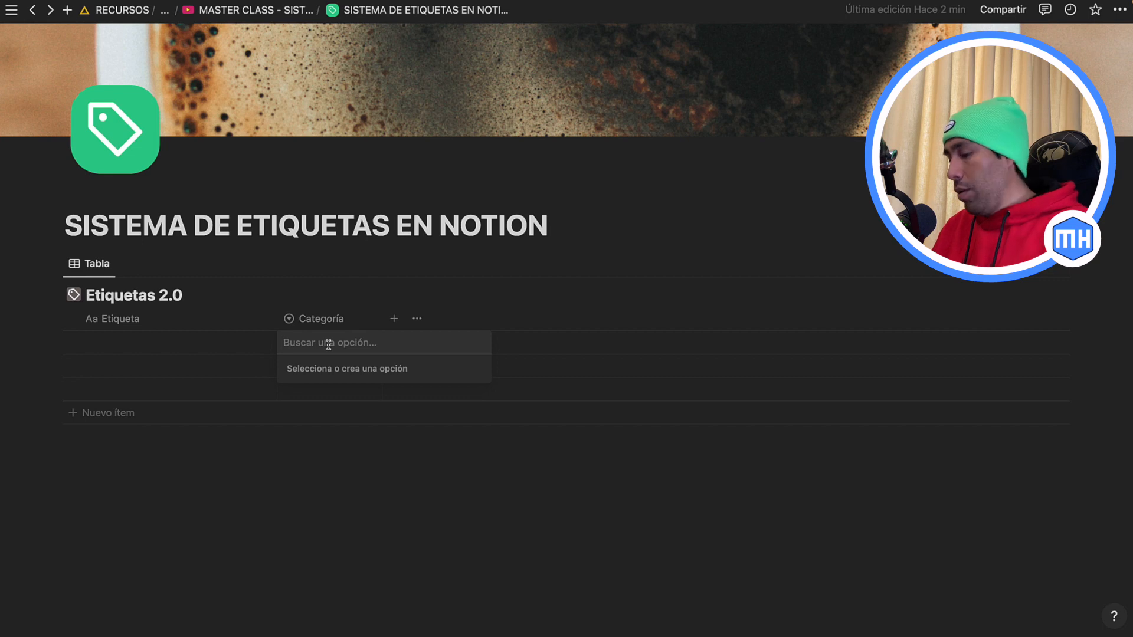
pyautogui.write('Ciencias')
pyautogui.press('Return')
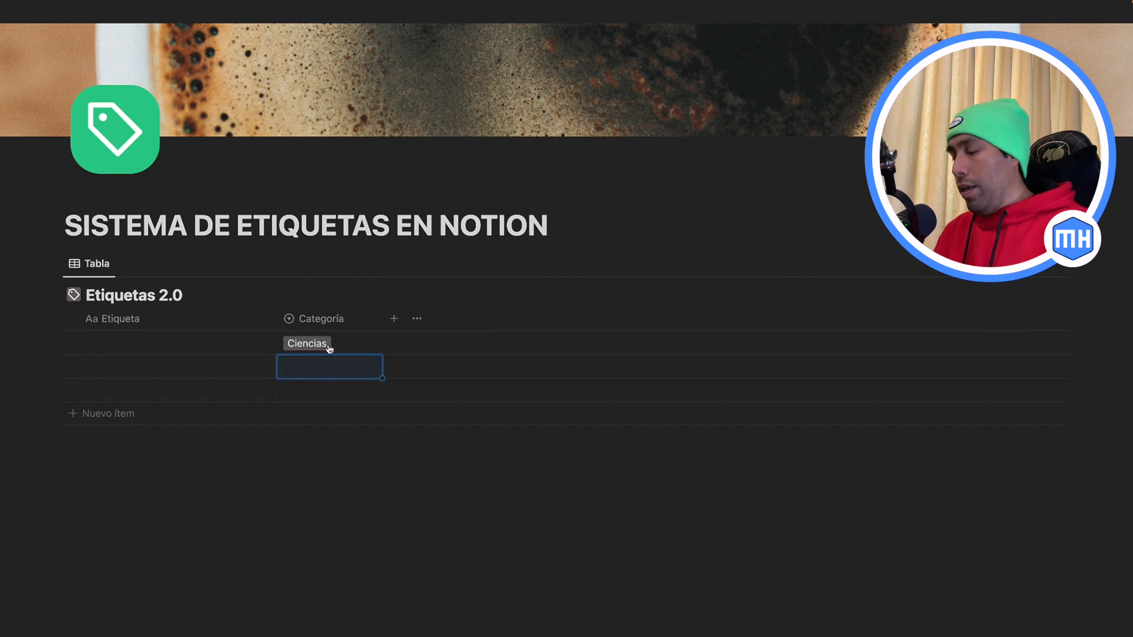
pyautogui.write('Números')
pyautogui.press('Return')
pyautogui.click(362, 348)
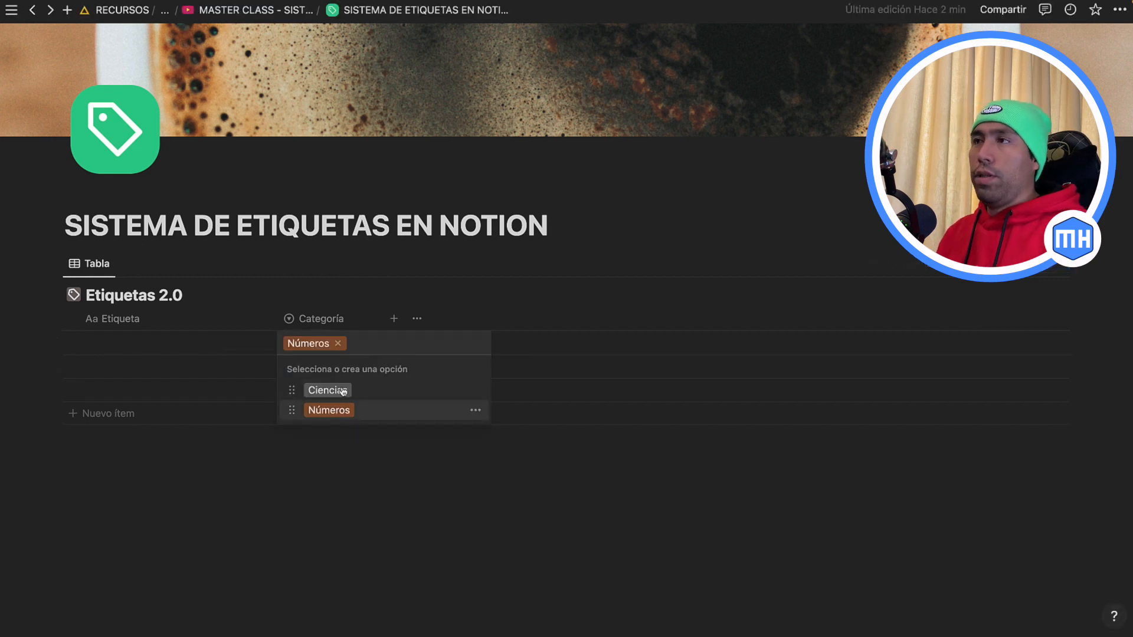
pyautogui.click(348, 506)
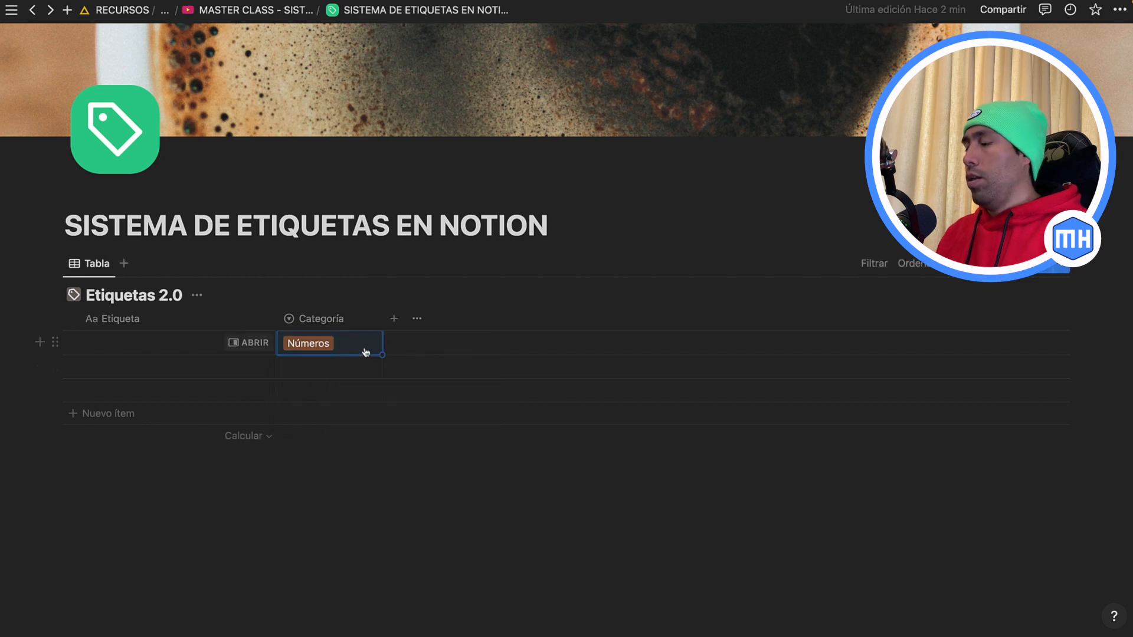
# Clear the first row's Categoría value and delete all three blank rows of the Etiquetas 2.0 table.
pyautogui.press('BackSpace')
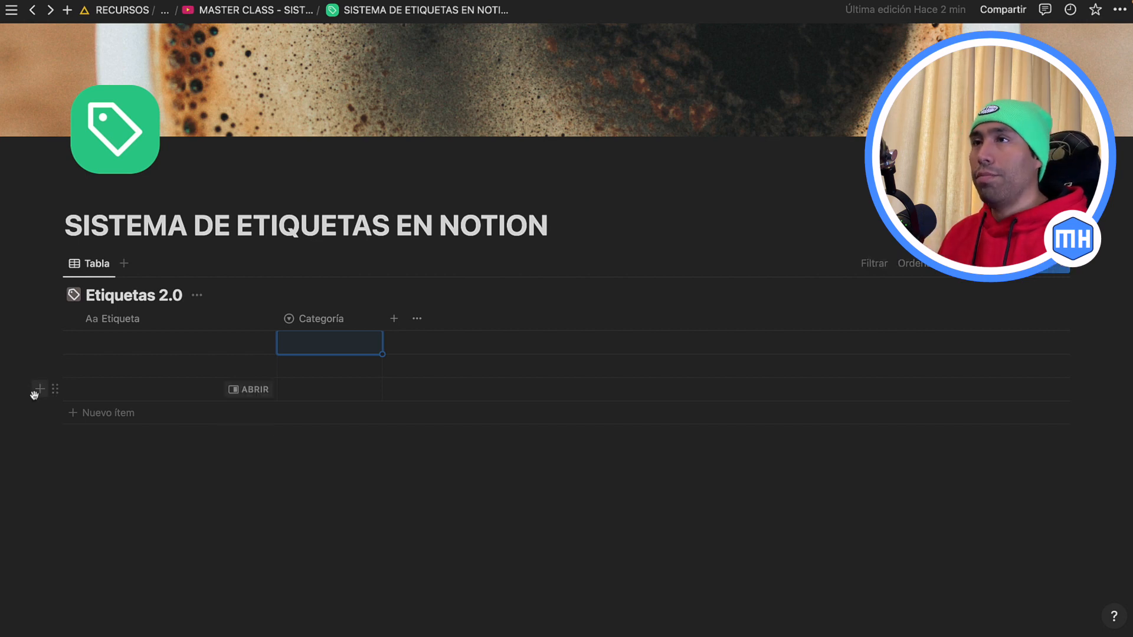
pyautogui.moveTo(23, 394); pyautogui.dragTo(89, 355)
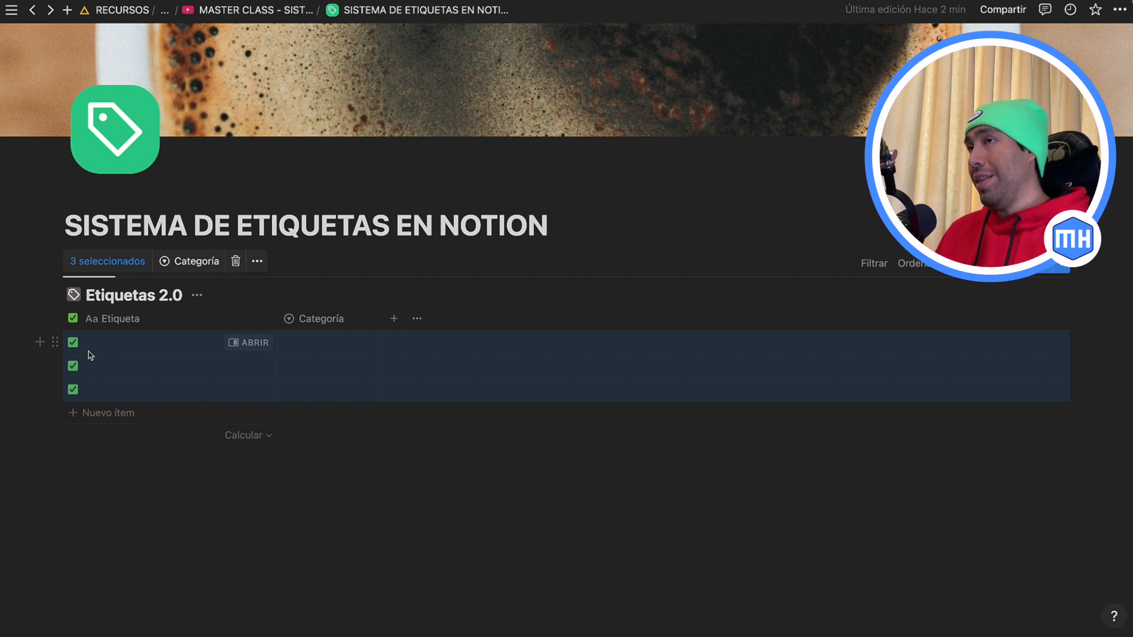
pyautogui.press('BackSpace')
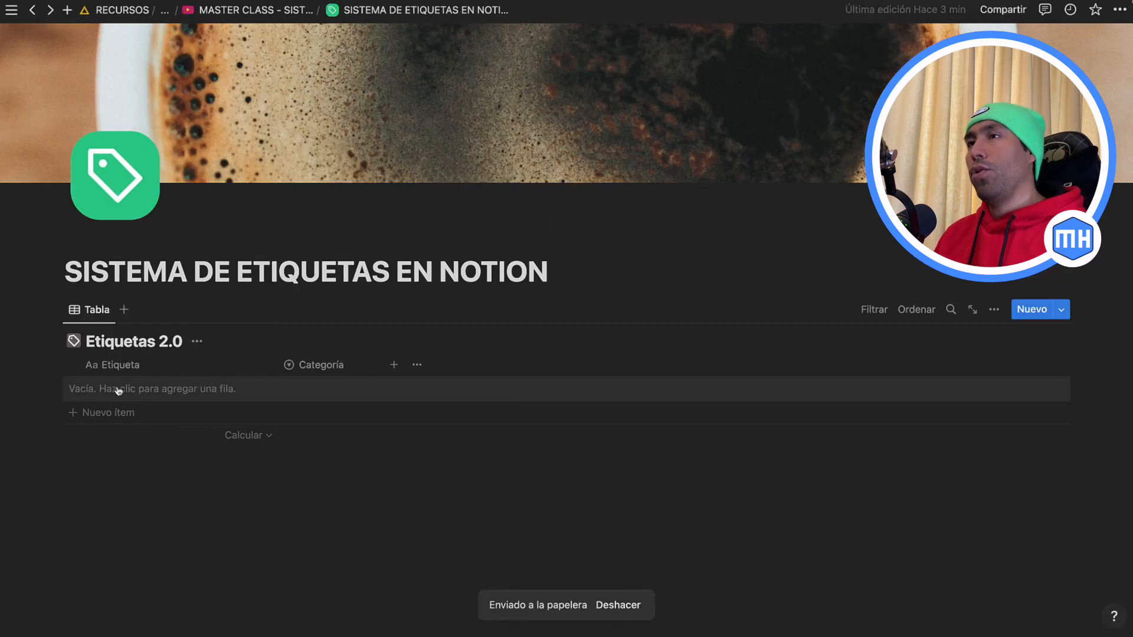
pyautogui.click(114, 390)
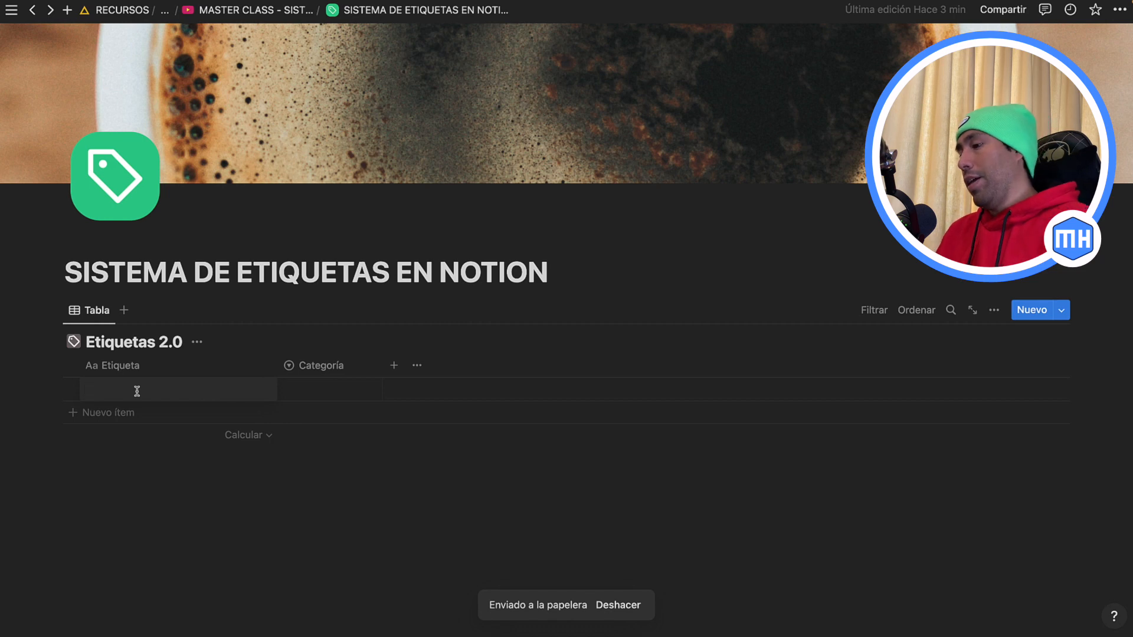
pyautogui.write('universidad')
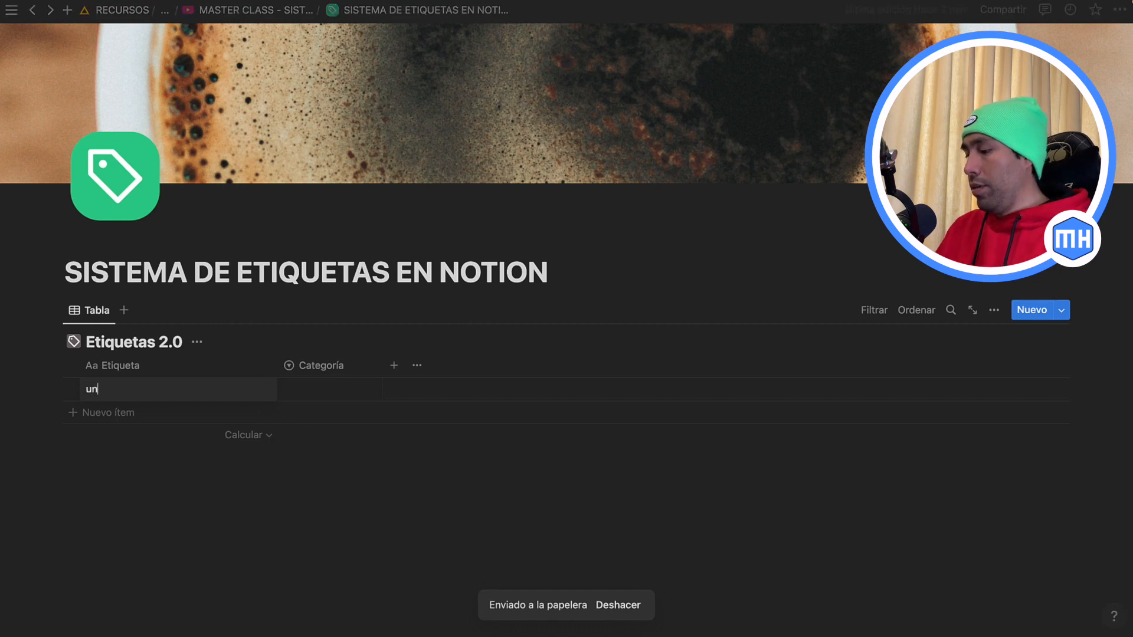
pyautogui.press('Return')
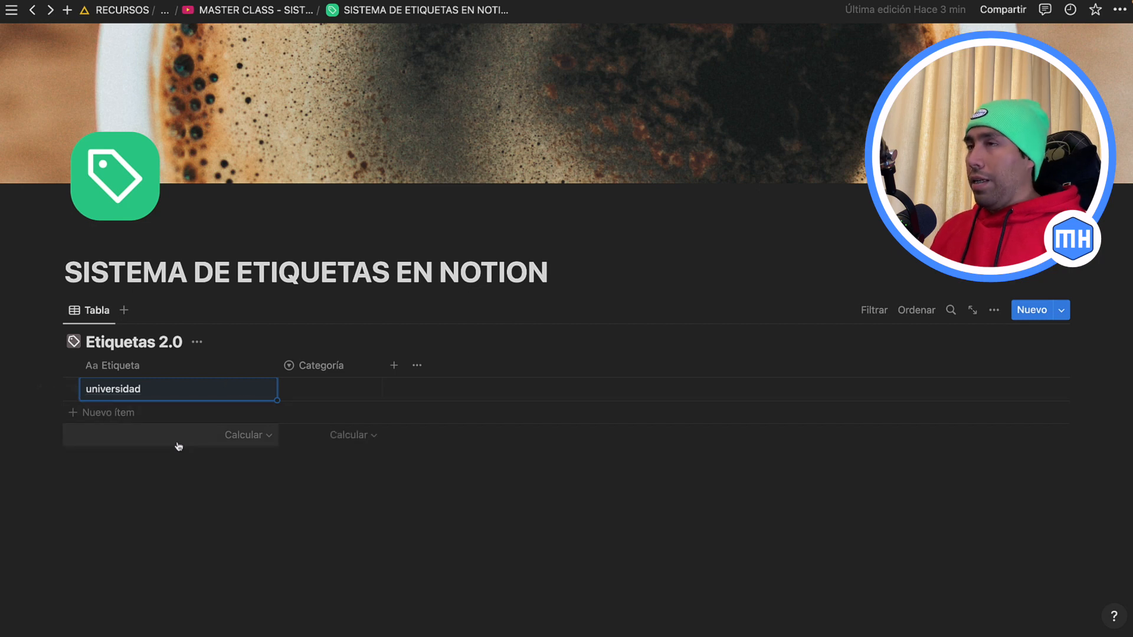
pyautogui.press('BackSpace')
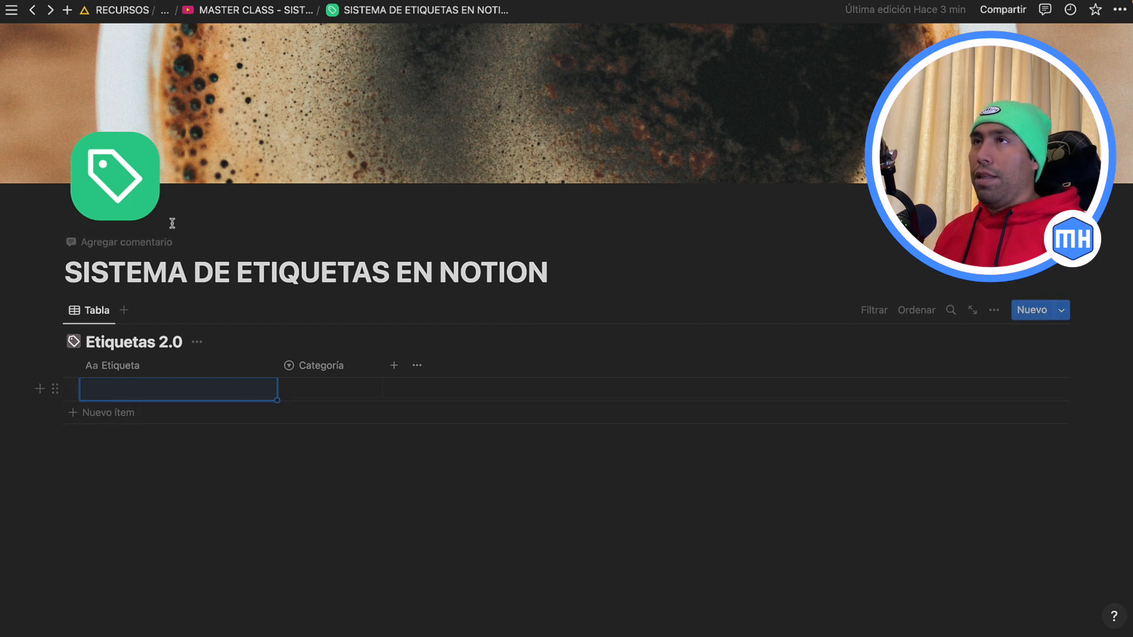
pyautogui.click(54, 392)
pyautogui.press('Delete')
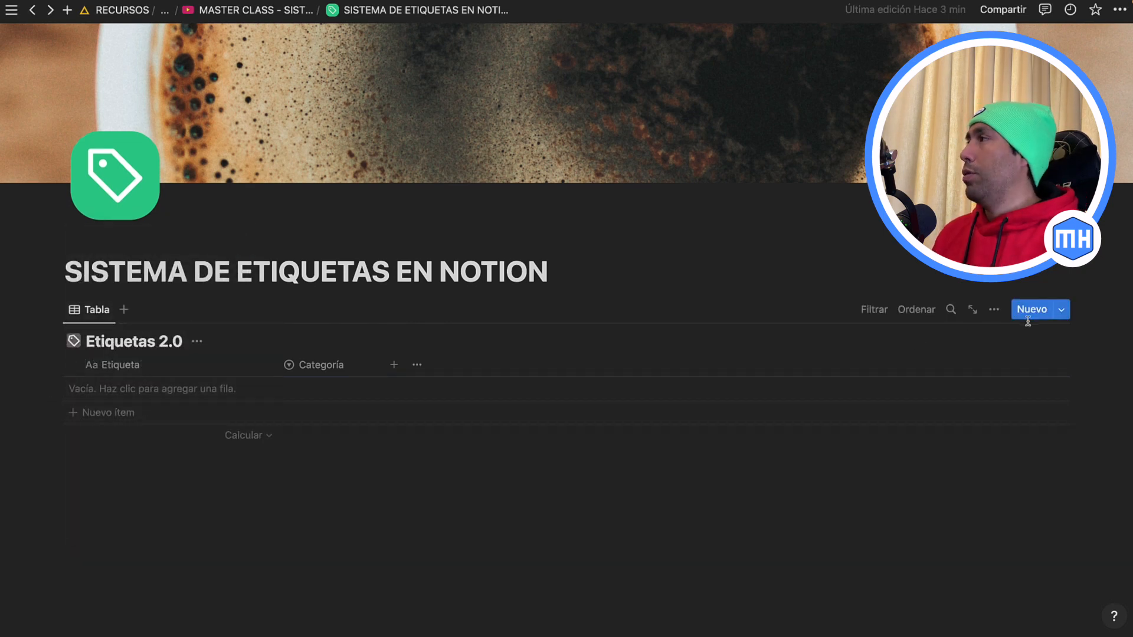
# Create a new template (Nueva plantilla) for Etiquetas 2.0 and give it the custom green tag image as its icon.
pyautogui.click(1061, 313)
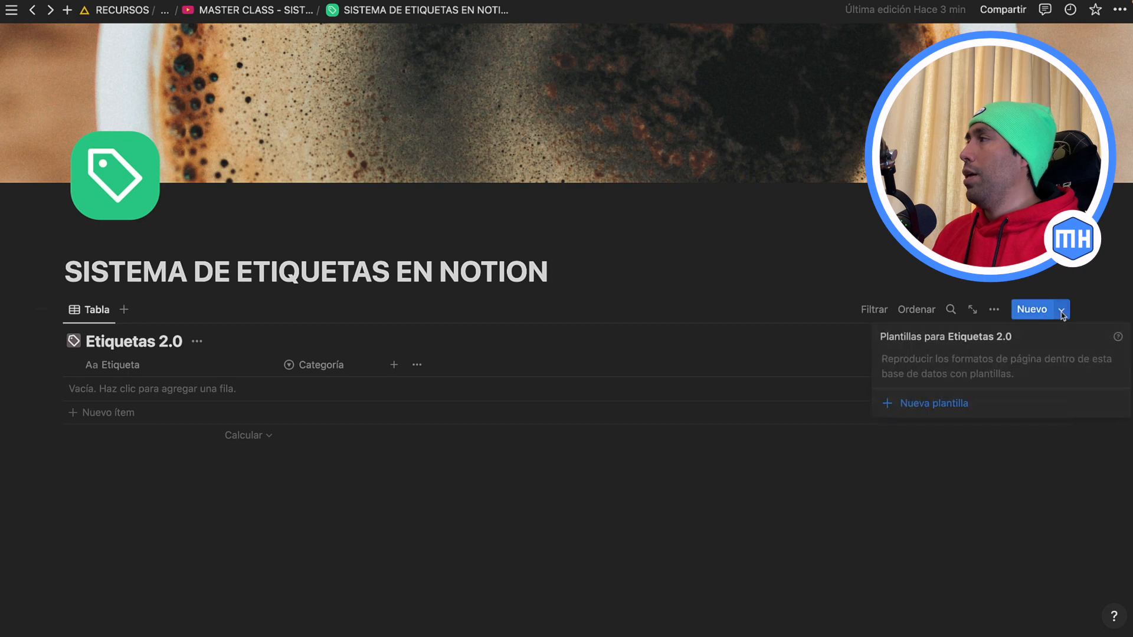
pyautogui.click(915, 407)
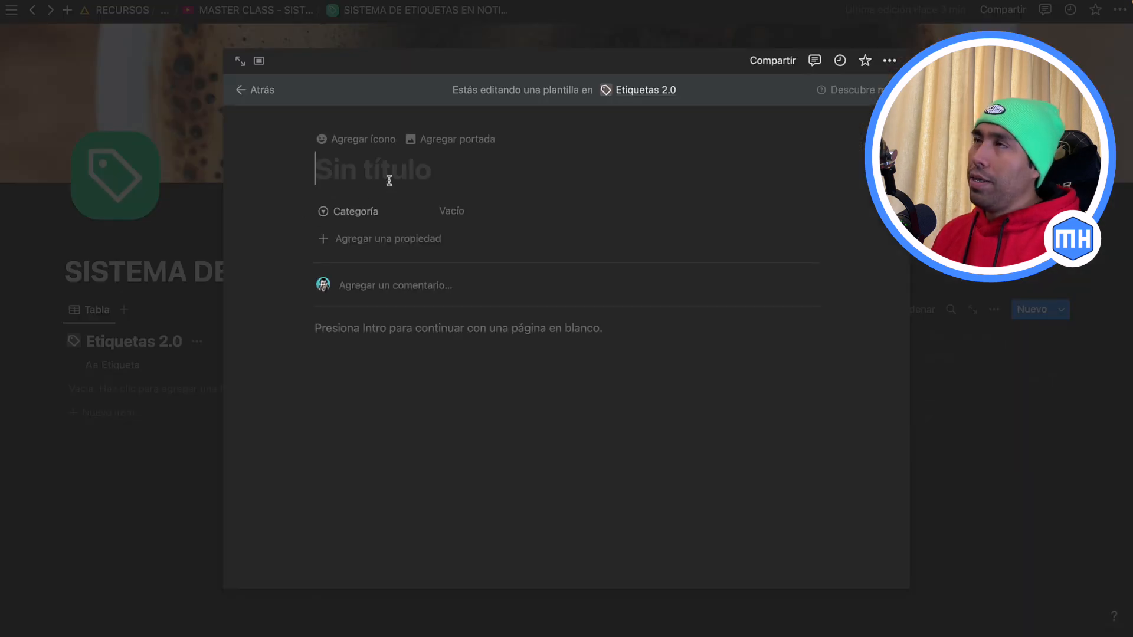
pyautogui.click(361, 143)
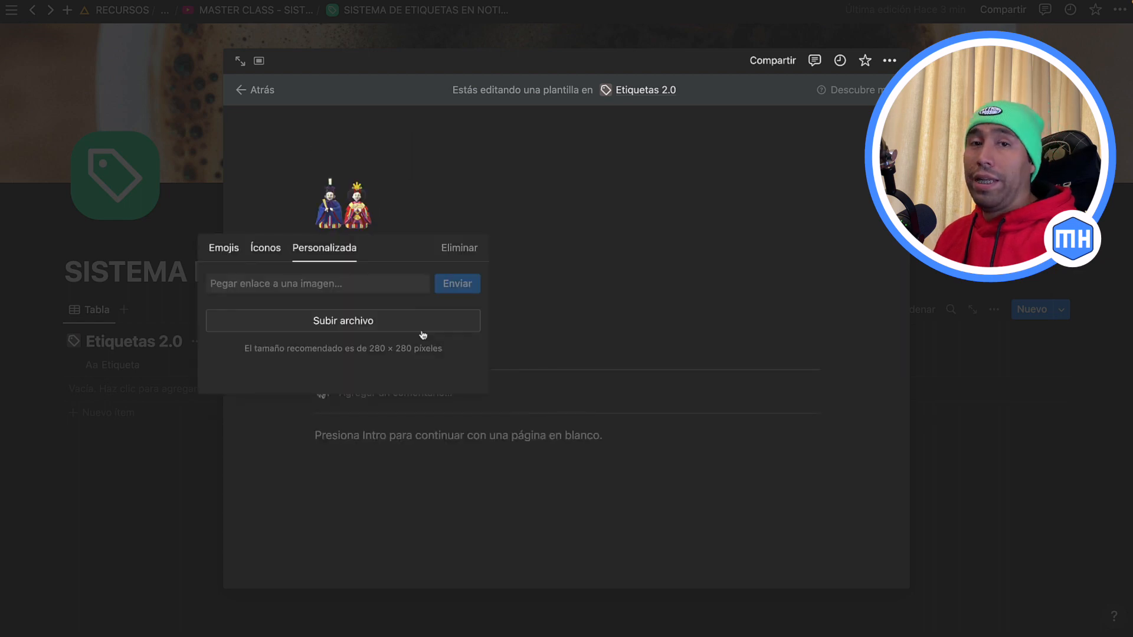
pyautogui.click(356, 324)
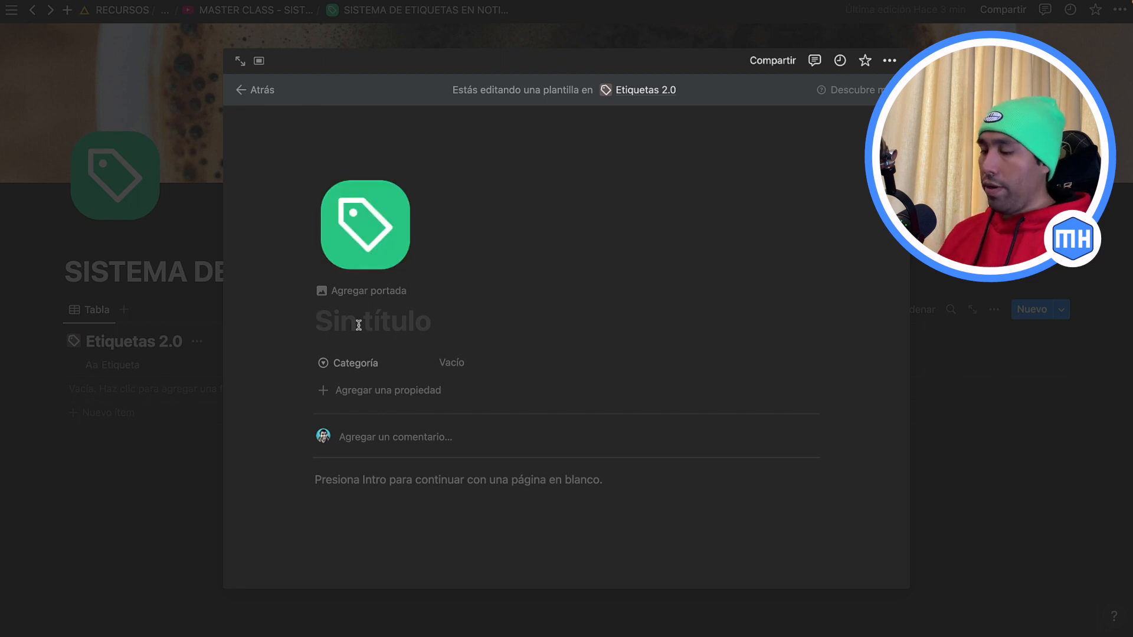
pyautogui.write('Nueva etiqueta')
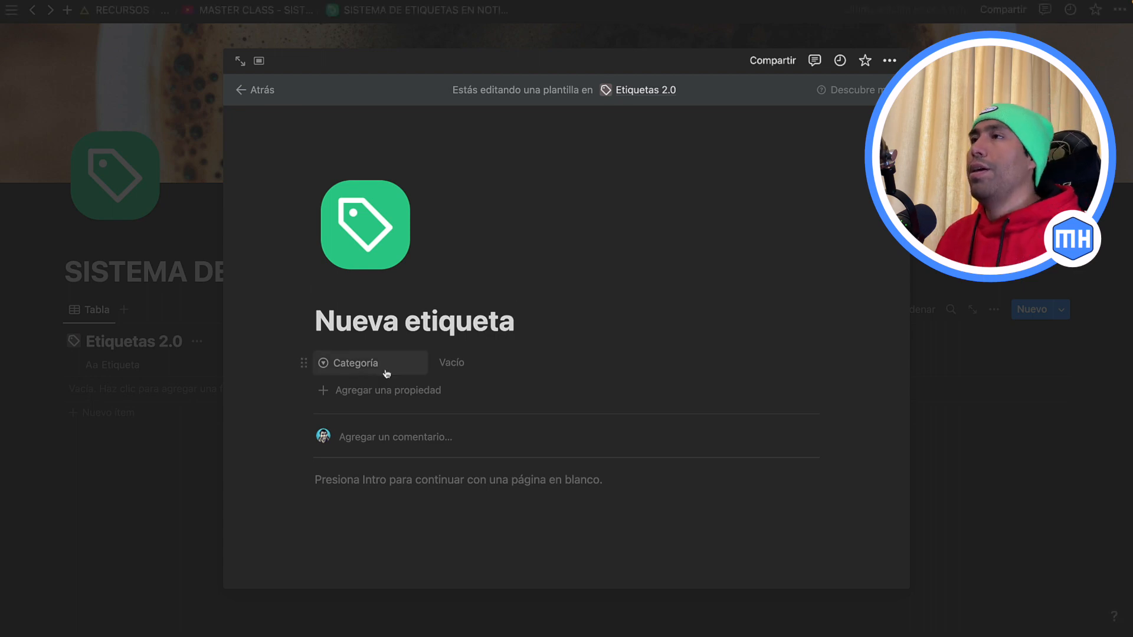
pyautogui.moveTo(316, 322); pyautogui.dragTo(540, 333)
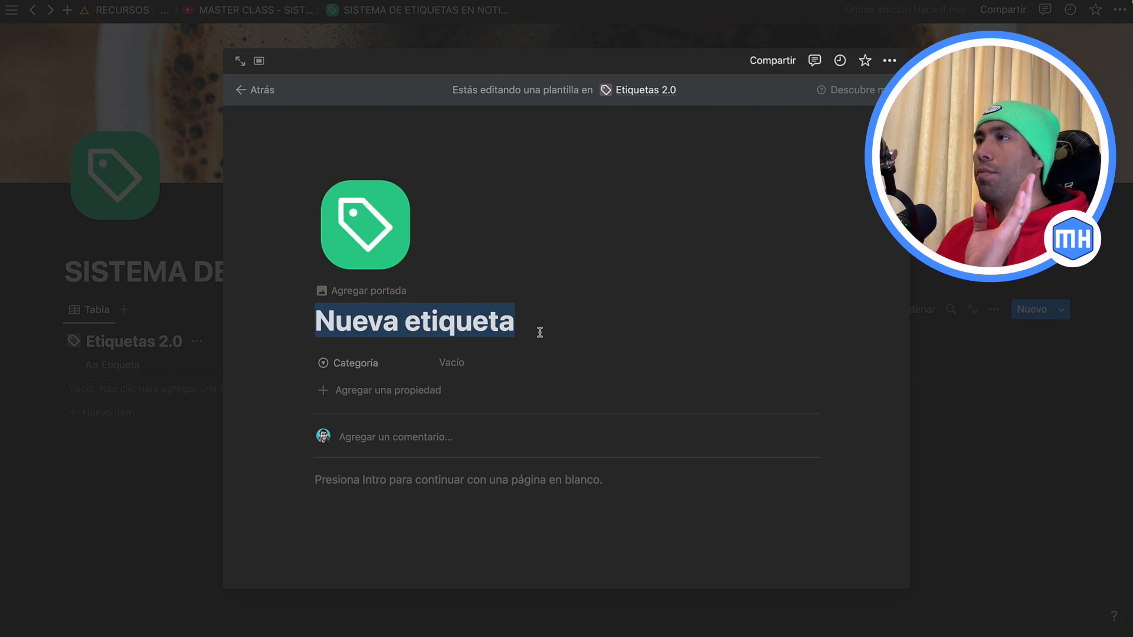
pyautogui.press('BackSpace')
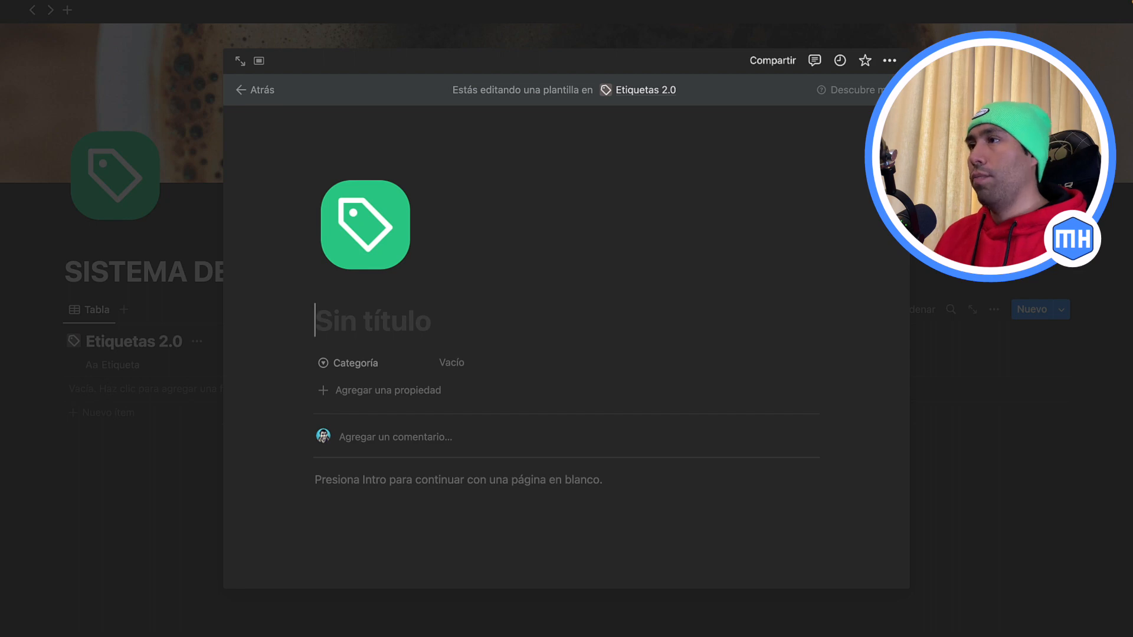
# Close the template editor and set the "Sin título" template as the default for all views of Etiquetas 2.0.
pyautogui.click(982, 456)
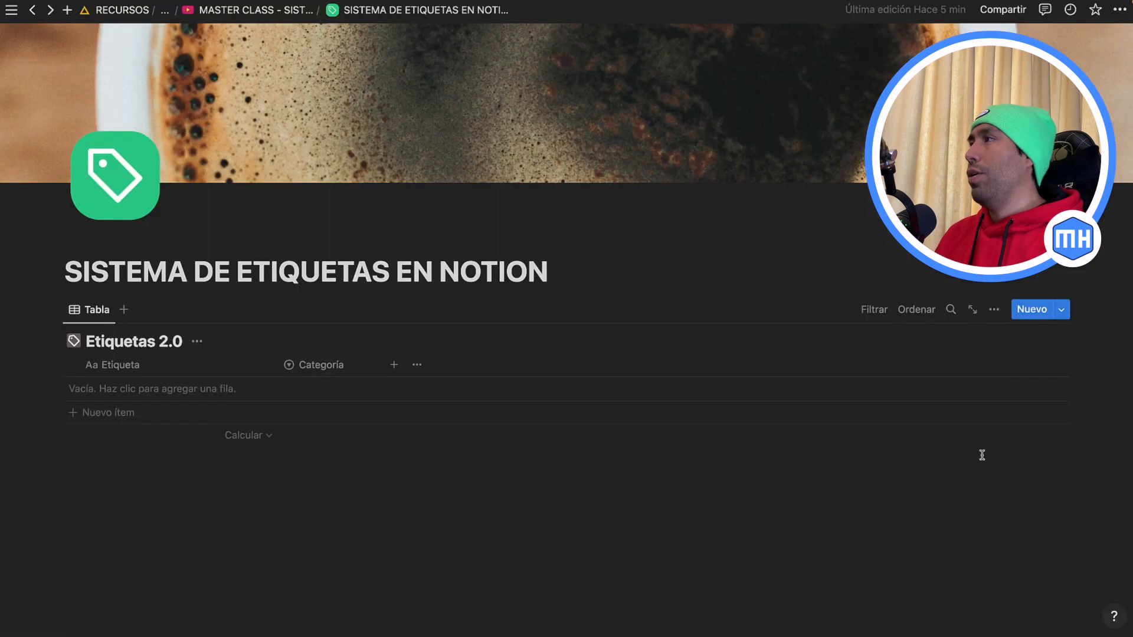
pyautogui.click(1062, 311)
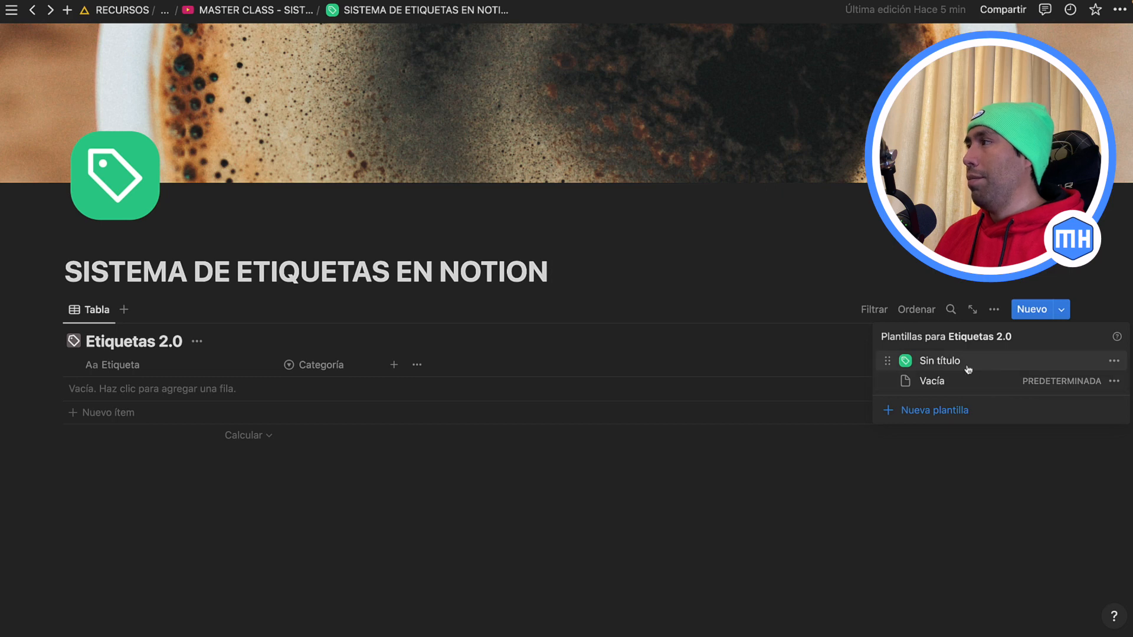
pyautogui.click(1112, 363)
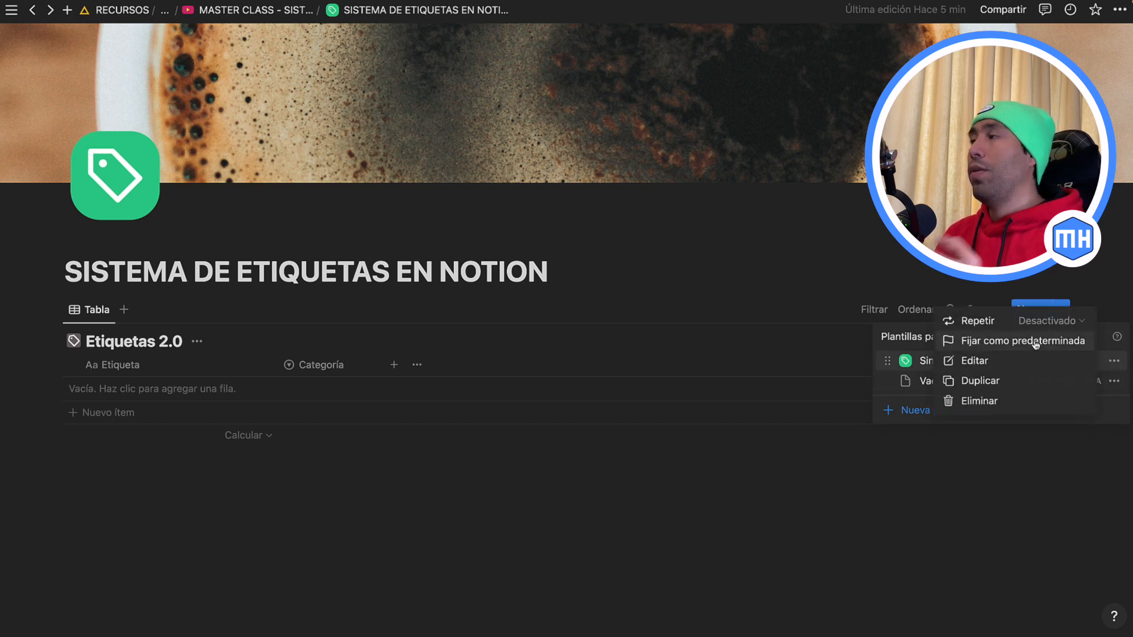
pyautogui.click(1036, 345)
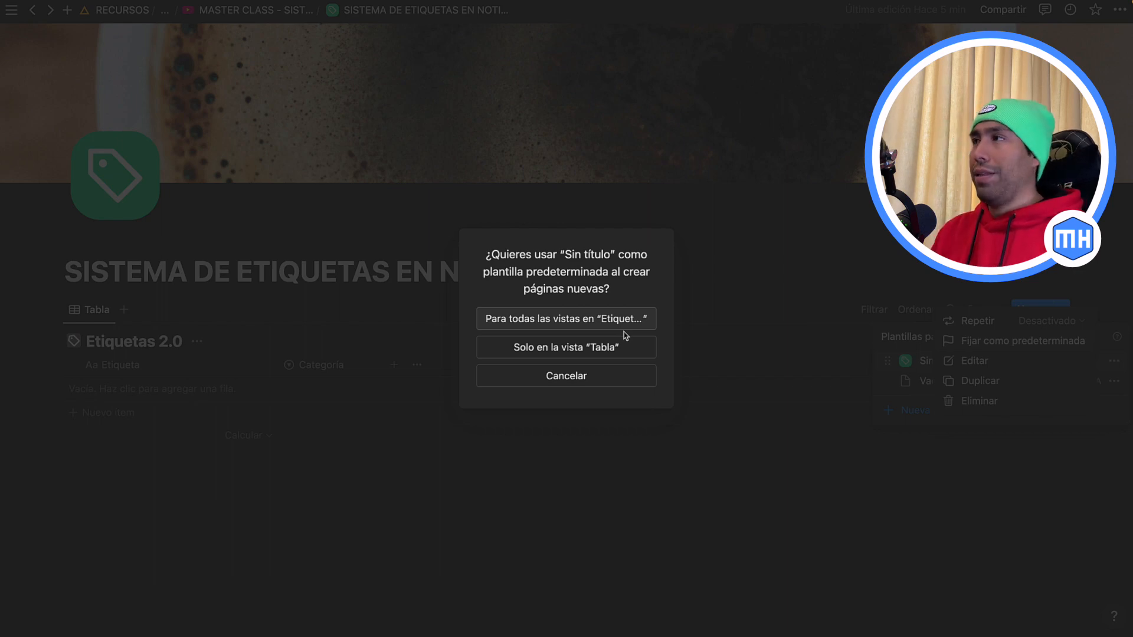
pyautogui.click(593, 326)
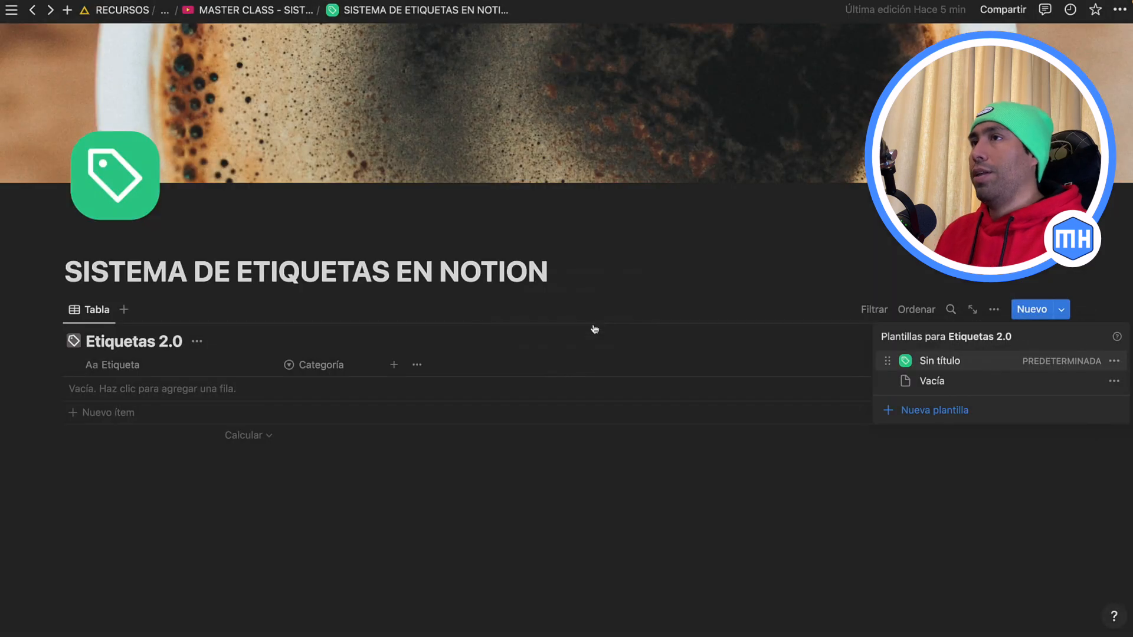
pyautogui.click(840, 464)
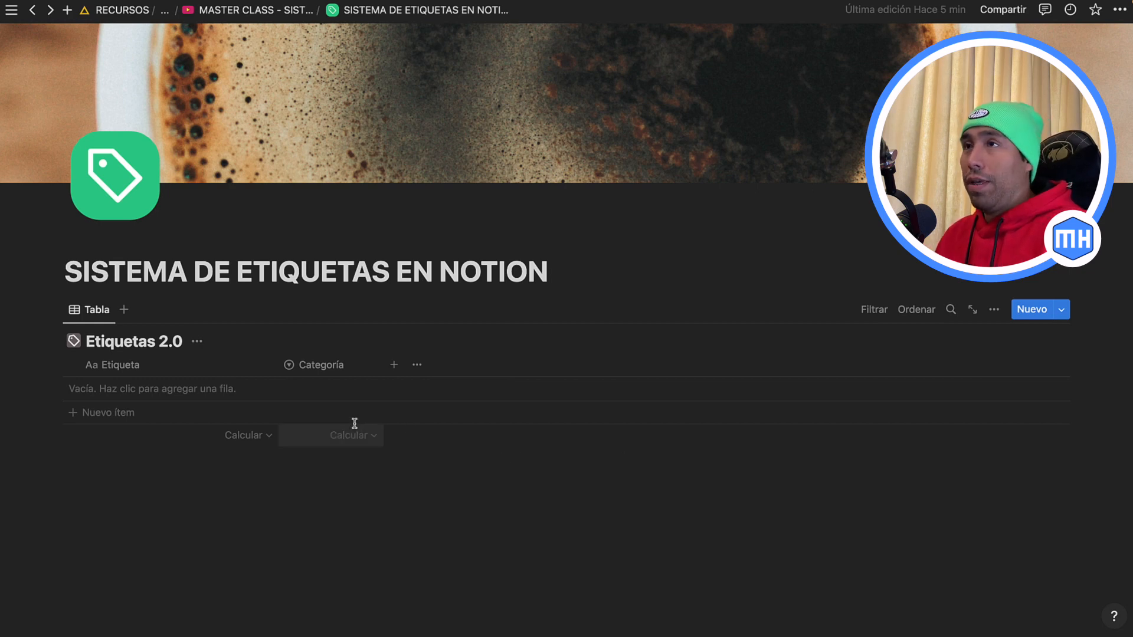
# Rename the Etiquetas 2.0 table view as "ETIQUETAS".
pyautogui.click(99, 309)
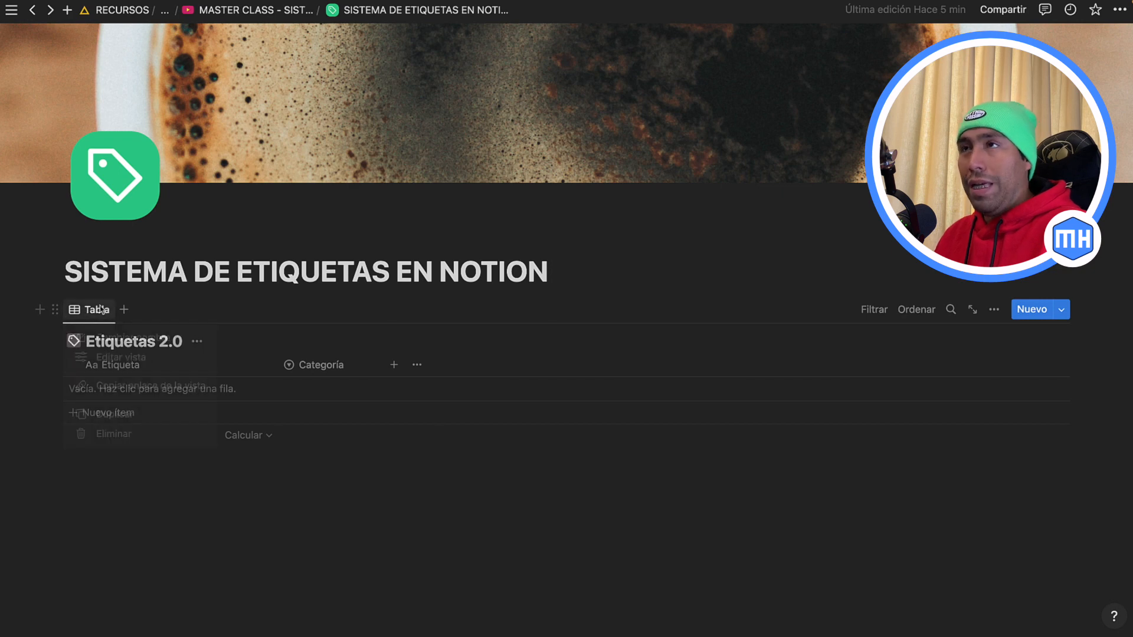
pyautogui.click(113, 358)
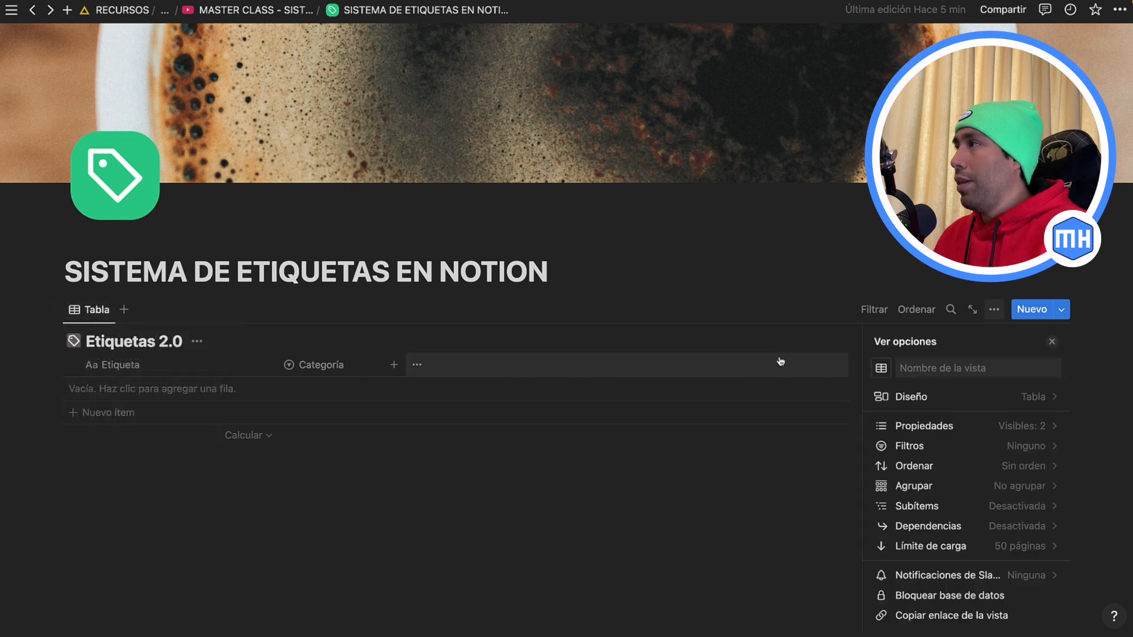
pyautogui.click(914, 368)
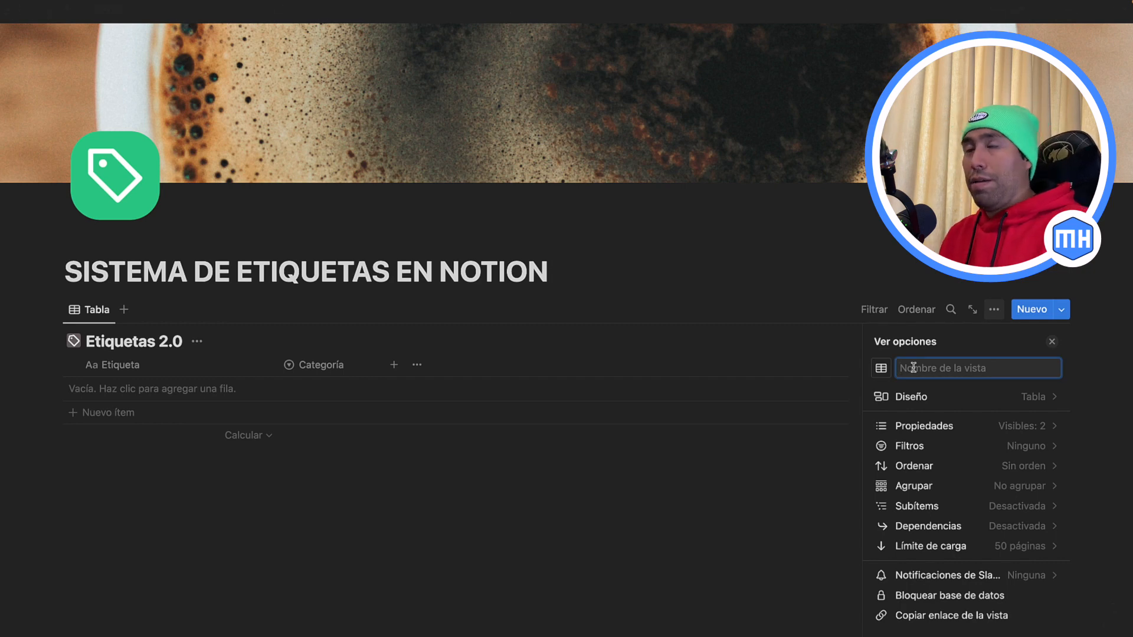
pyautogui.write('ETIQUETAS')
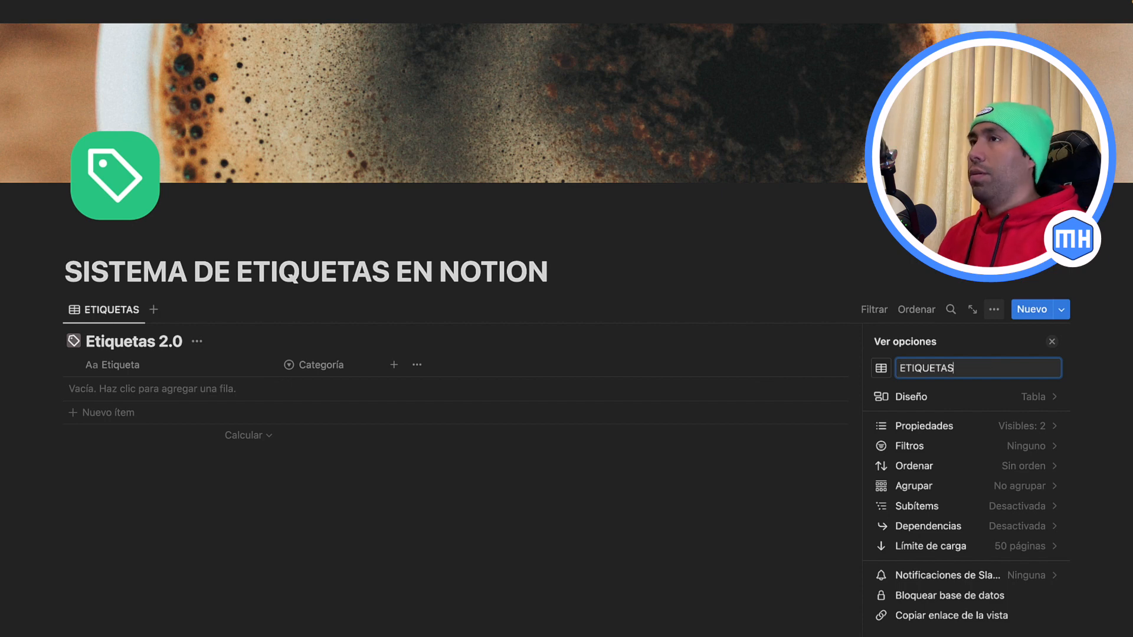
pyautogui.click(328, 488)
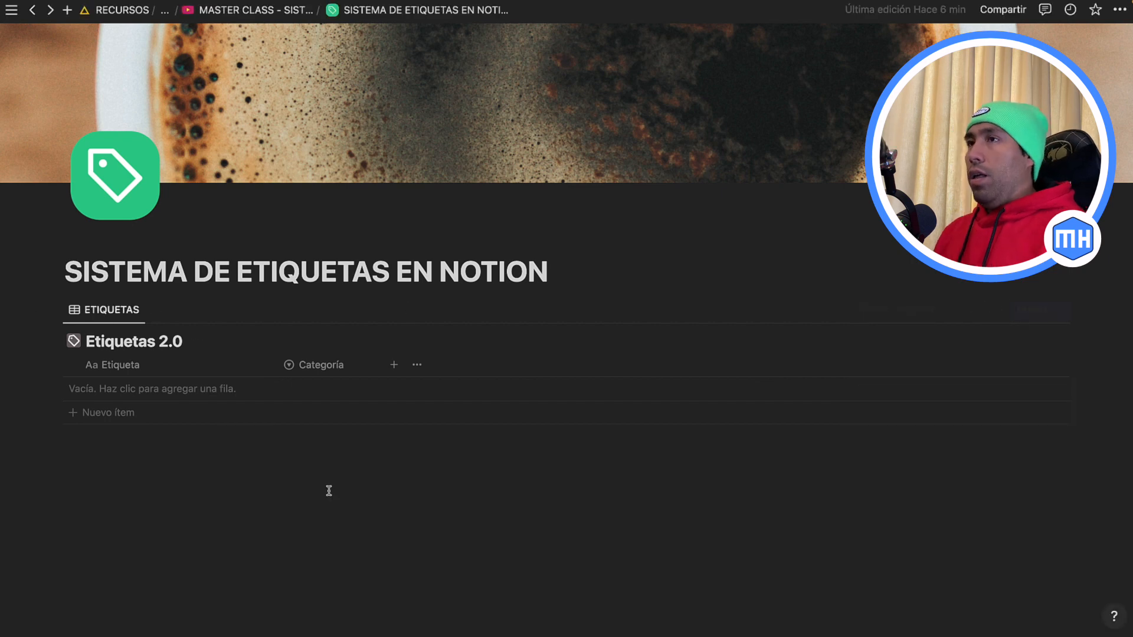
# Add two entries, "Química" and "Geometría", to the Etiquetas 2.0 table.
pyautogui.click(134, 395)
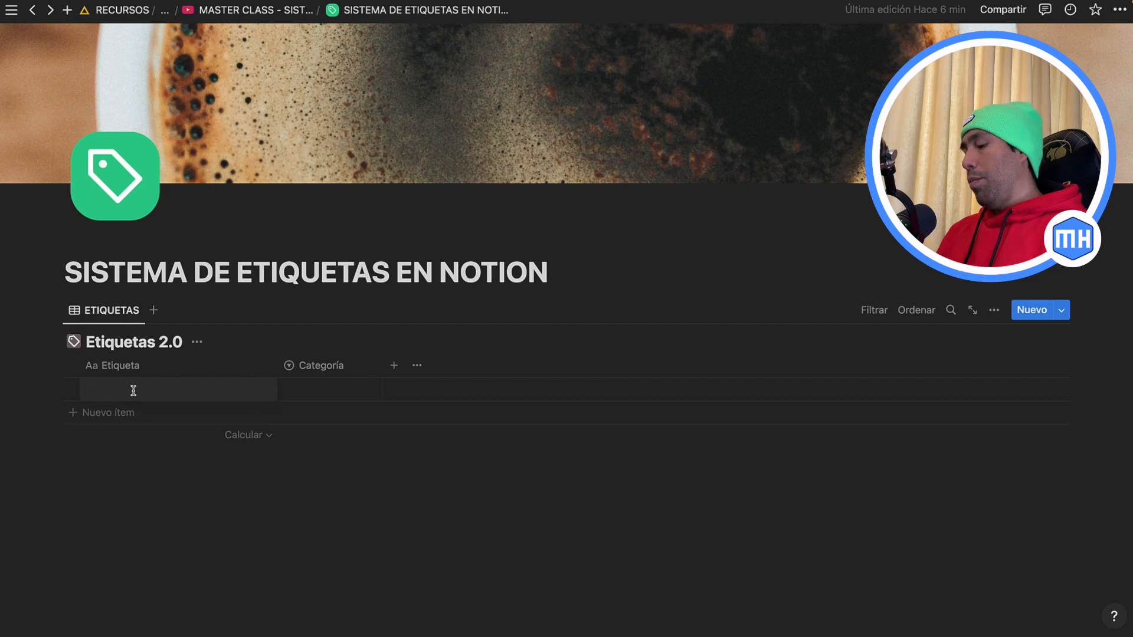
pyautogui.write('Química')
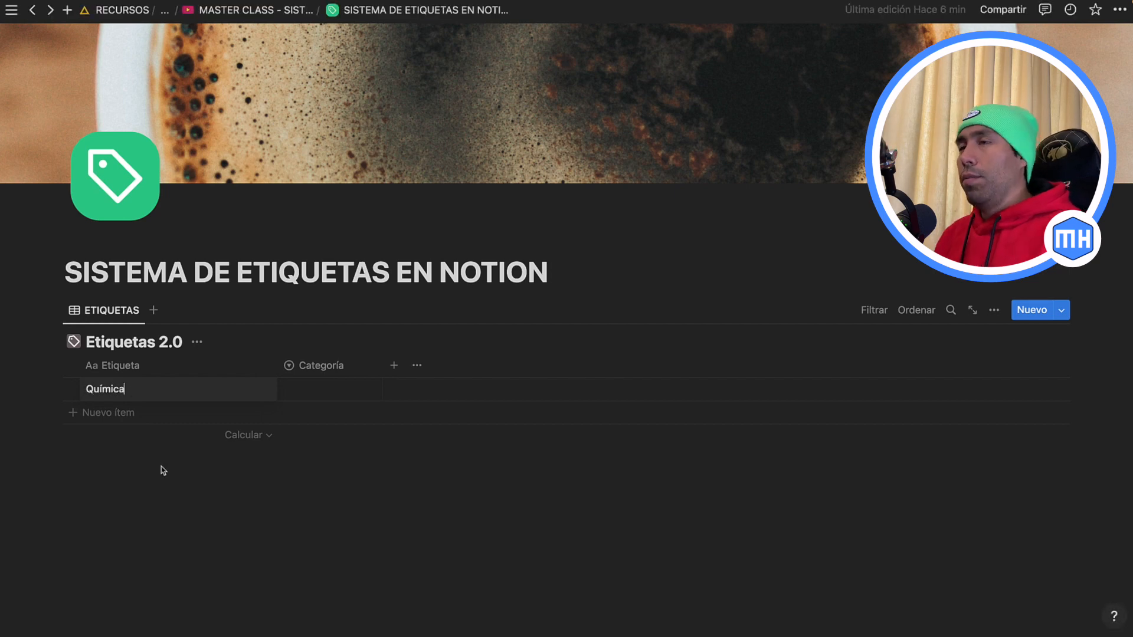
pyautogui.press('Escape')
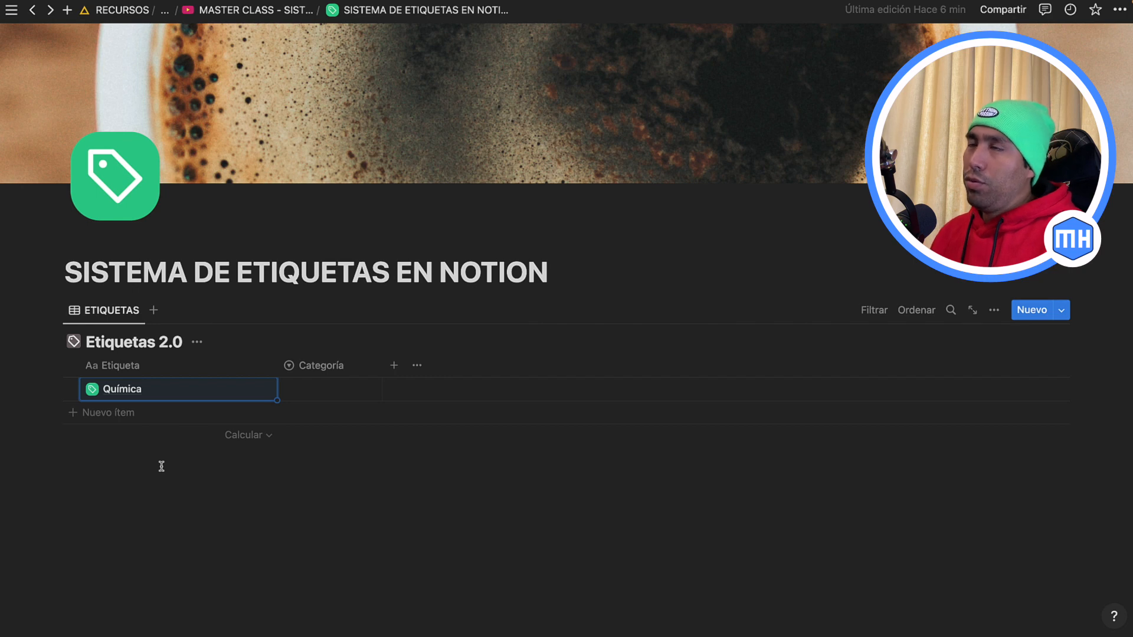
pyautogui.click(144, 422)
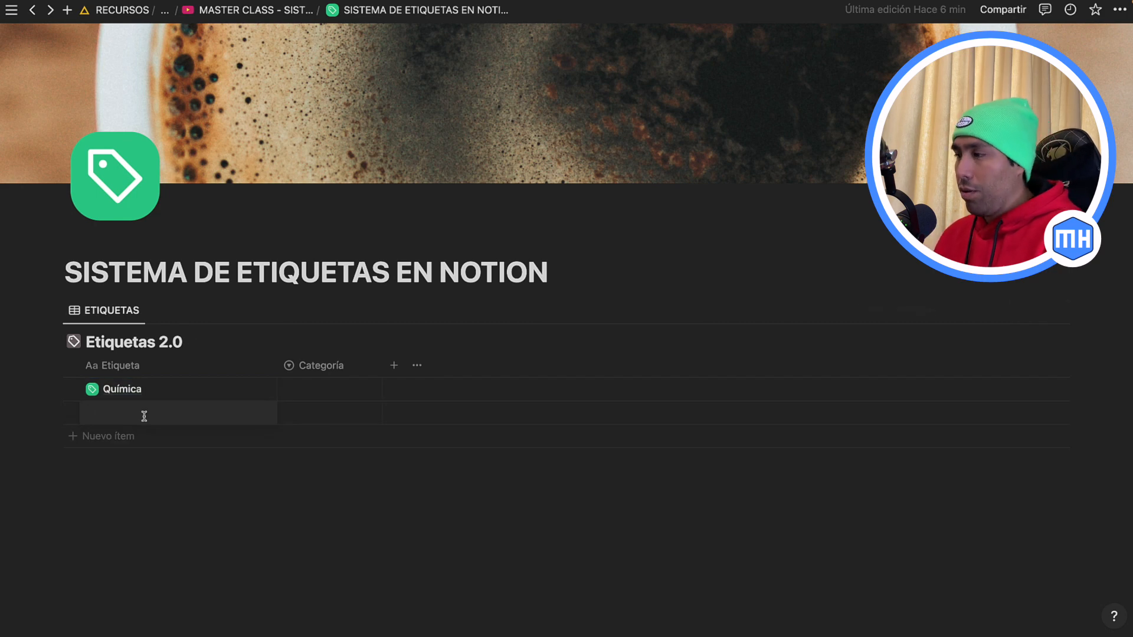
pyautogui.write('Geometrí')
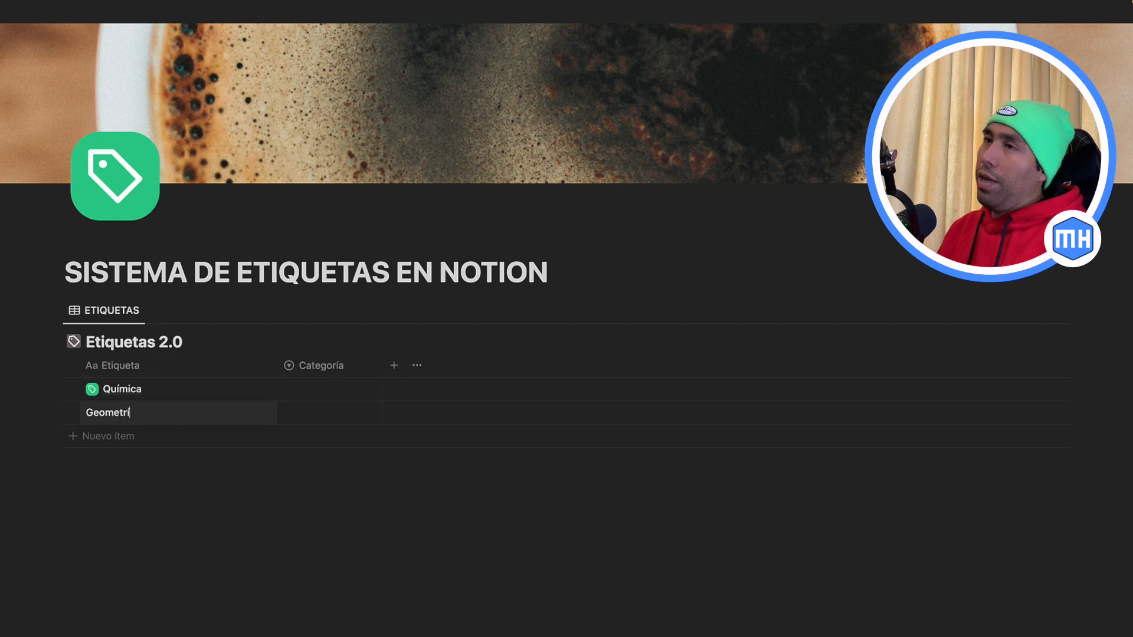
pyautogui.write('a')
pyautogui.press('Return')
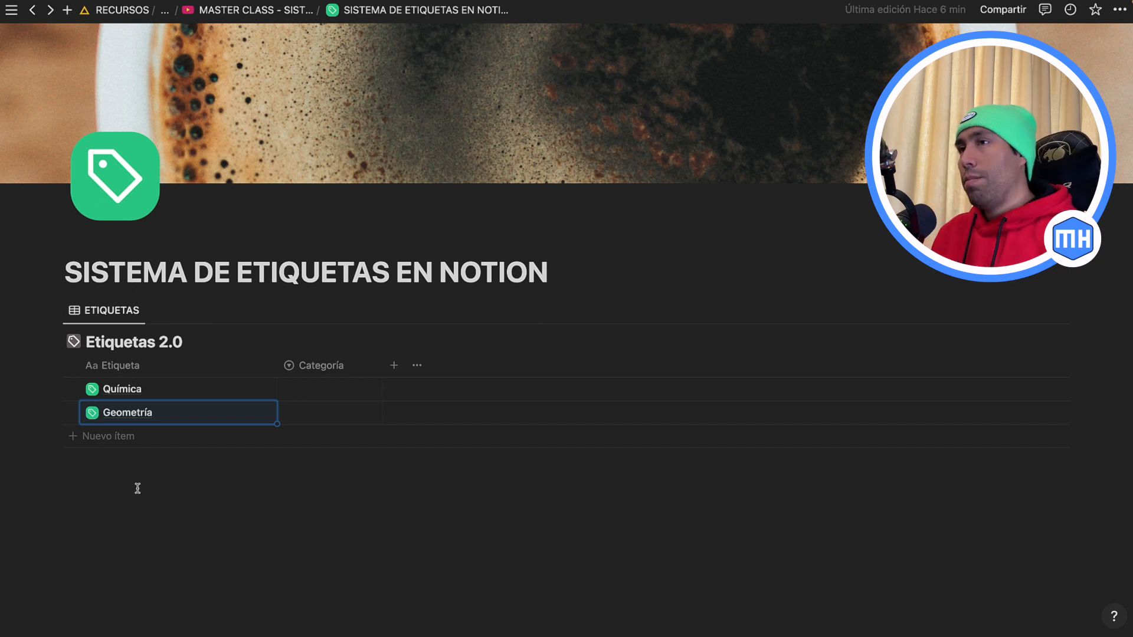
# Insert an inline database (Base de datos: integrada) below the Etiquetas 2.0 table and title it "Libros para leer 2.0".
pyautogui.click(114, 478)
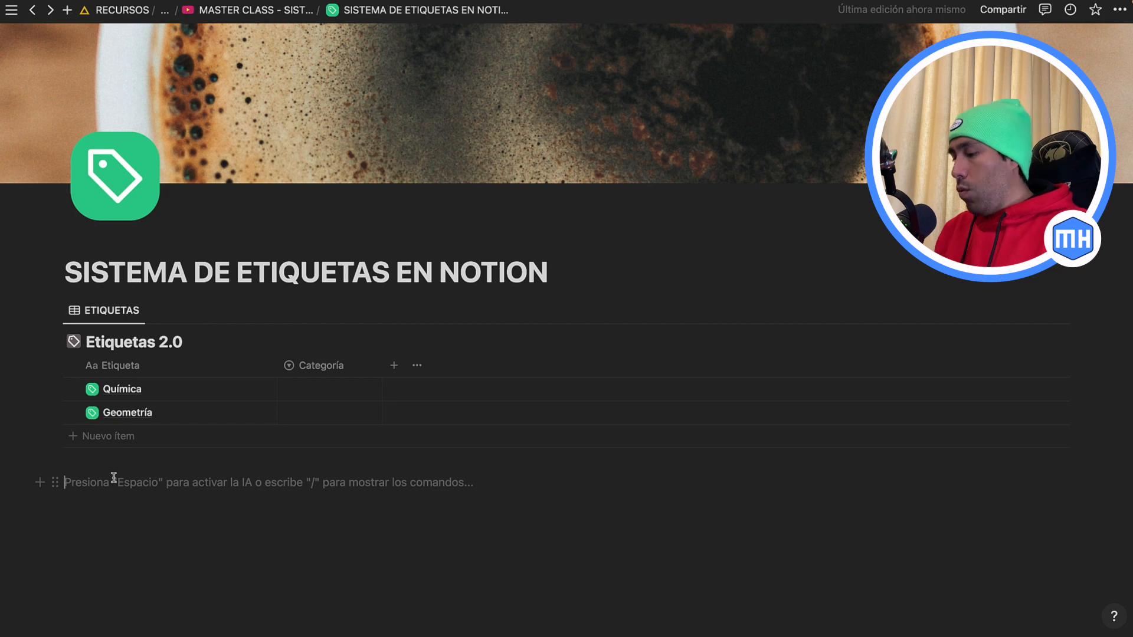
pyautogui.write('/bas')
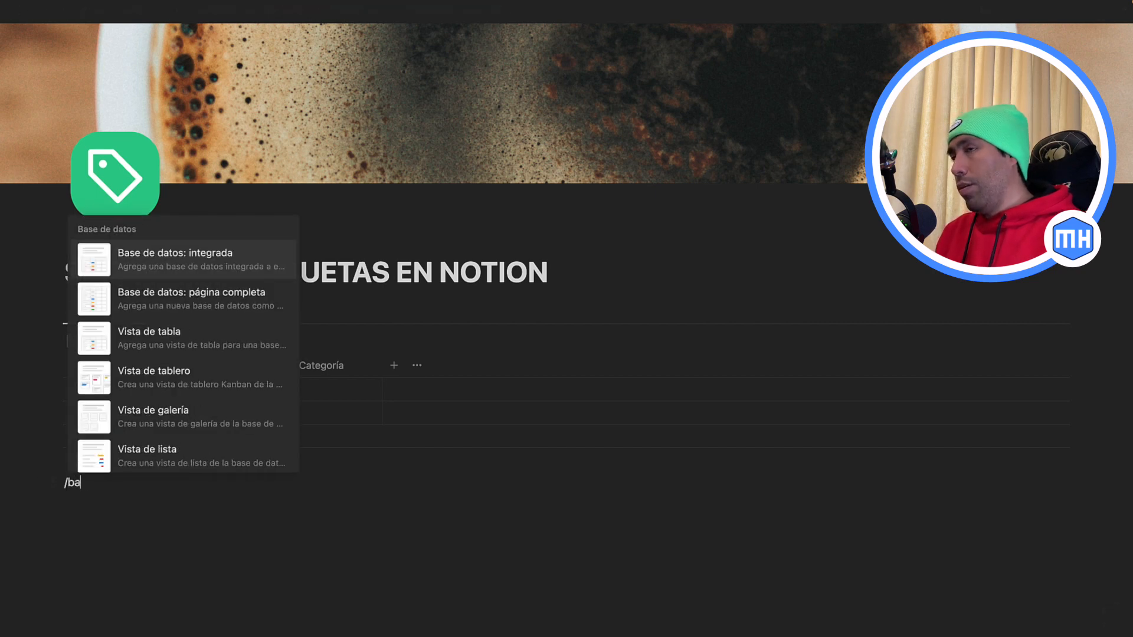
pyautogui.click(150, 258)
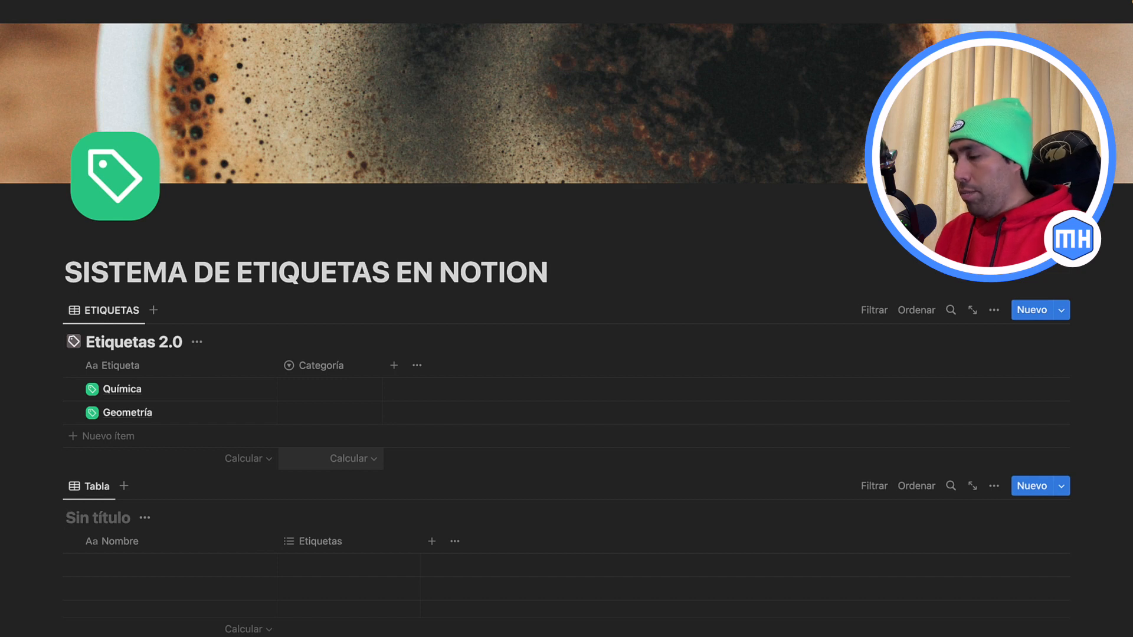
pyautogui.write('Libros para leer 2.0')
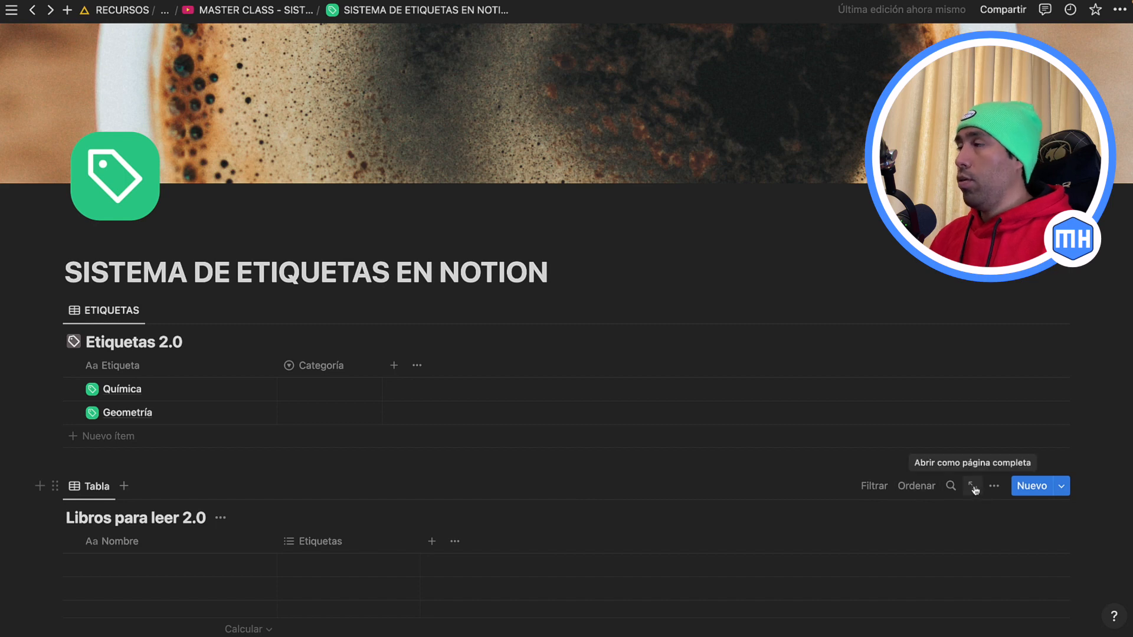
# Open Libros para leer 2.0 as a full page, give it a green open-book icon, and return to the tag system page.
pyautogui.click(973, 486)
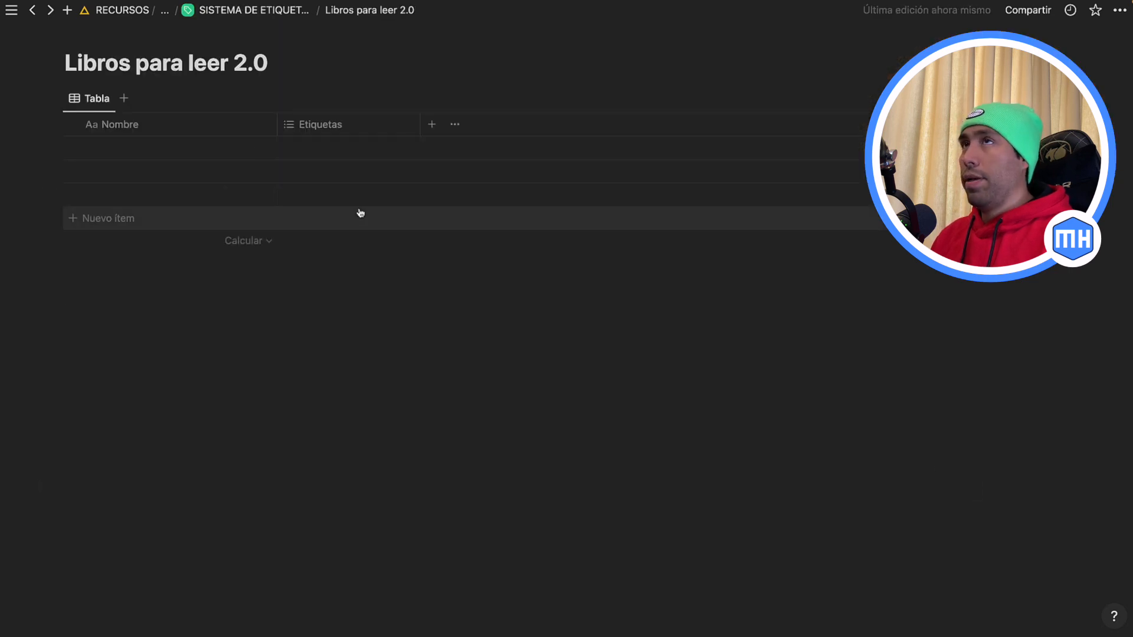
pyautogui.click(92, 37)
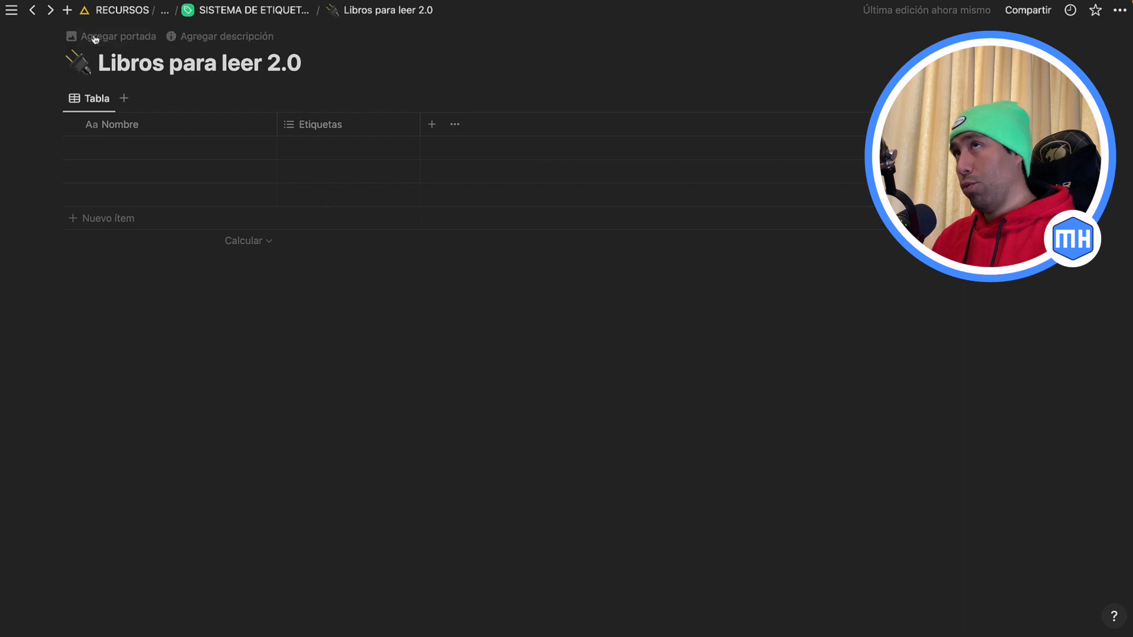
pyautogui.click(77, 62)
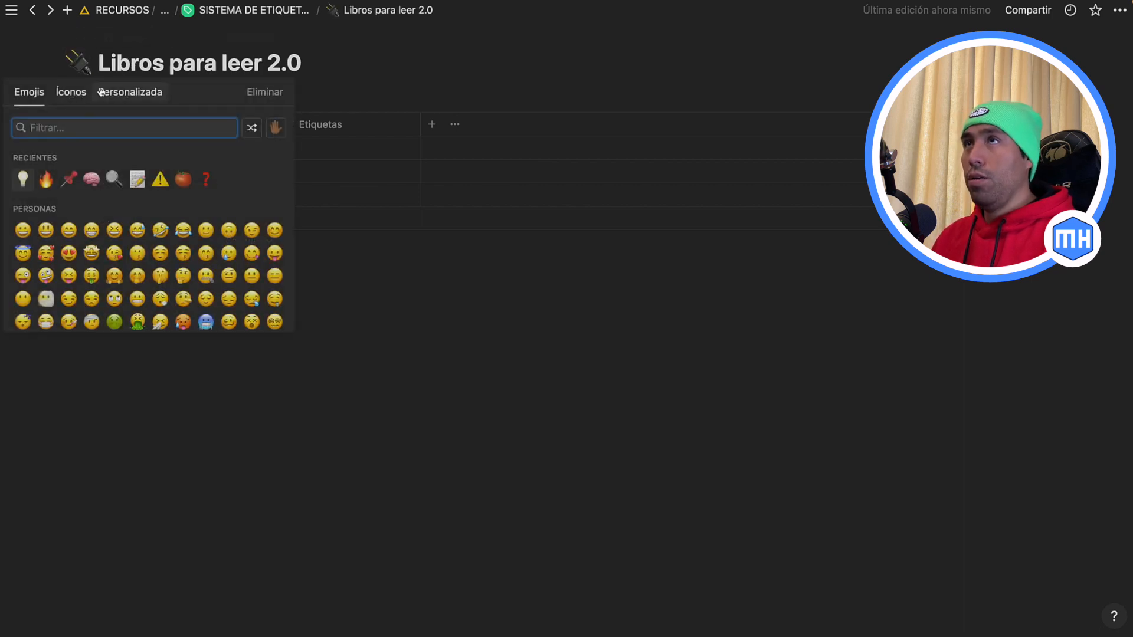
pyautogui.click(76, 95)
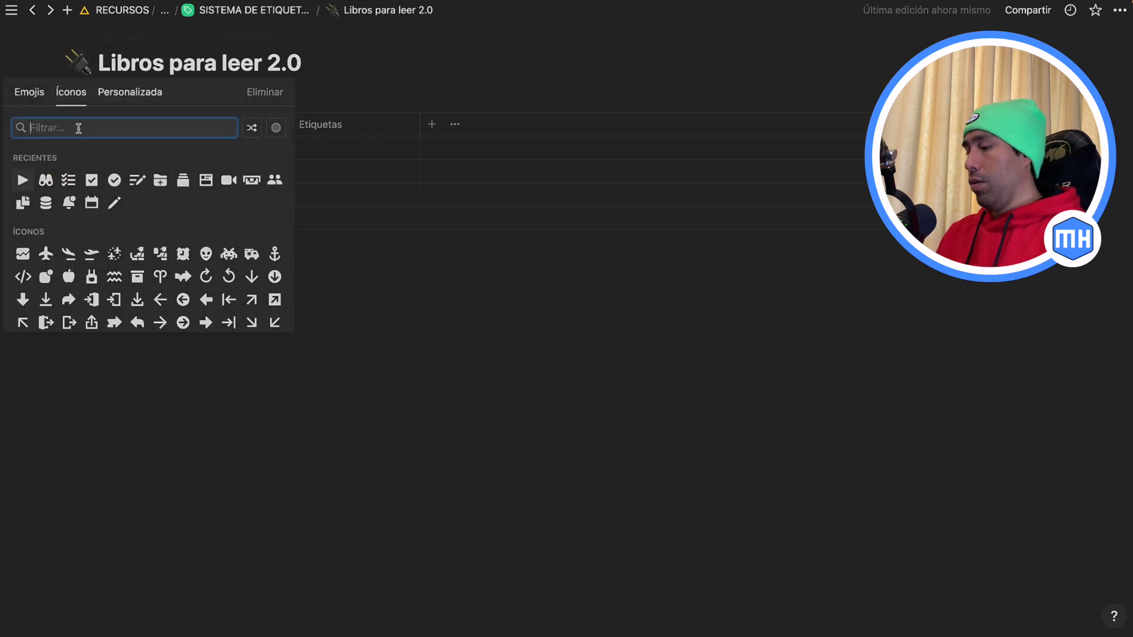
pyautogui.write('boo')
pyautogui.click(46, 163)
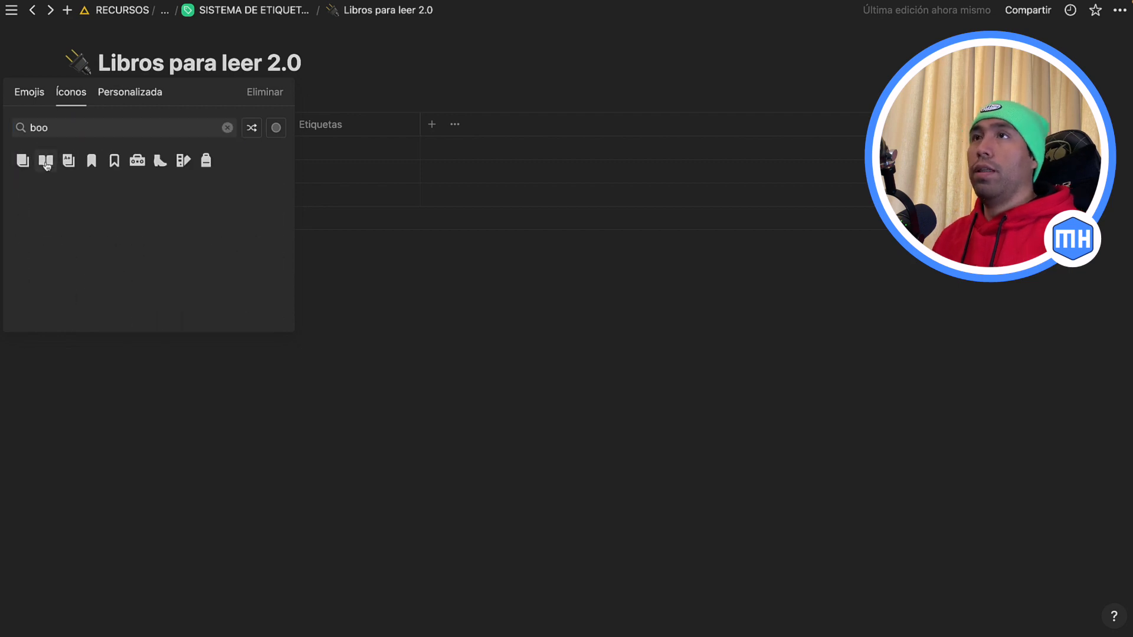
pyautogui.click(17, 213)
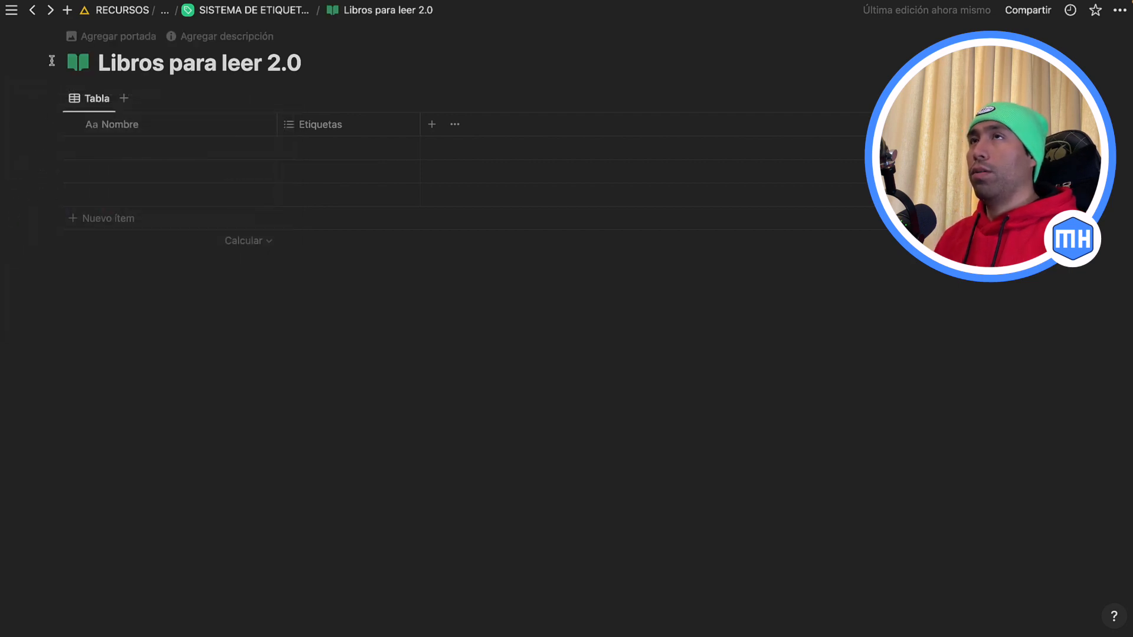
pyautogui.click(34, 12)
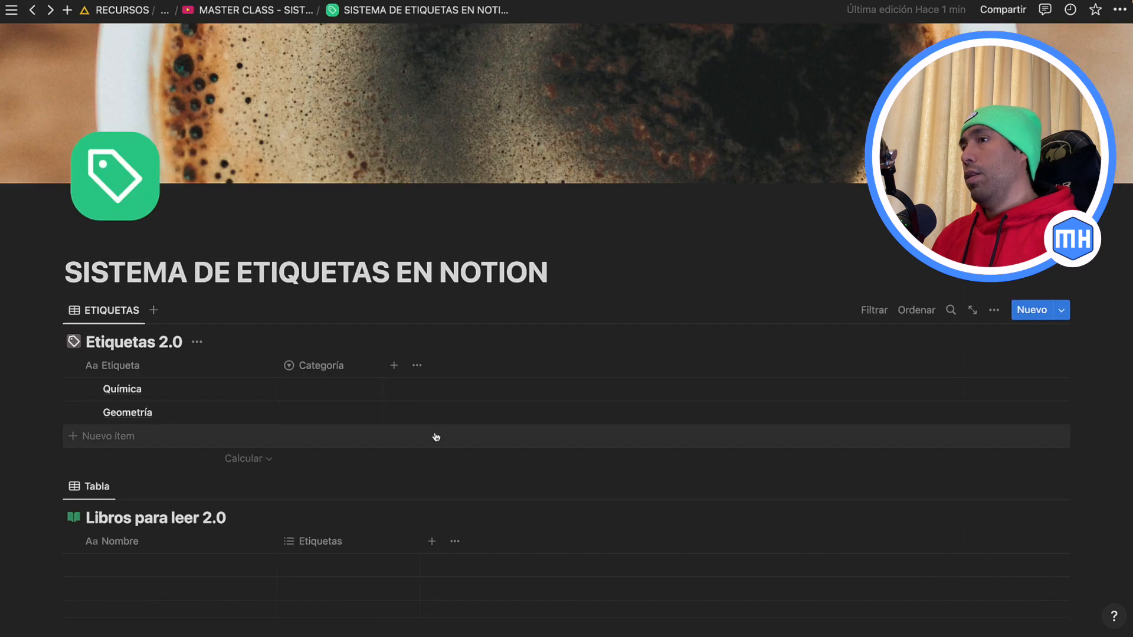
# Rename the Nombre property of Libros para leer 2.0 as "Nombre del libro".
pyautogui.scroll(-2, 435, 435)
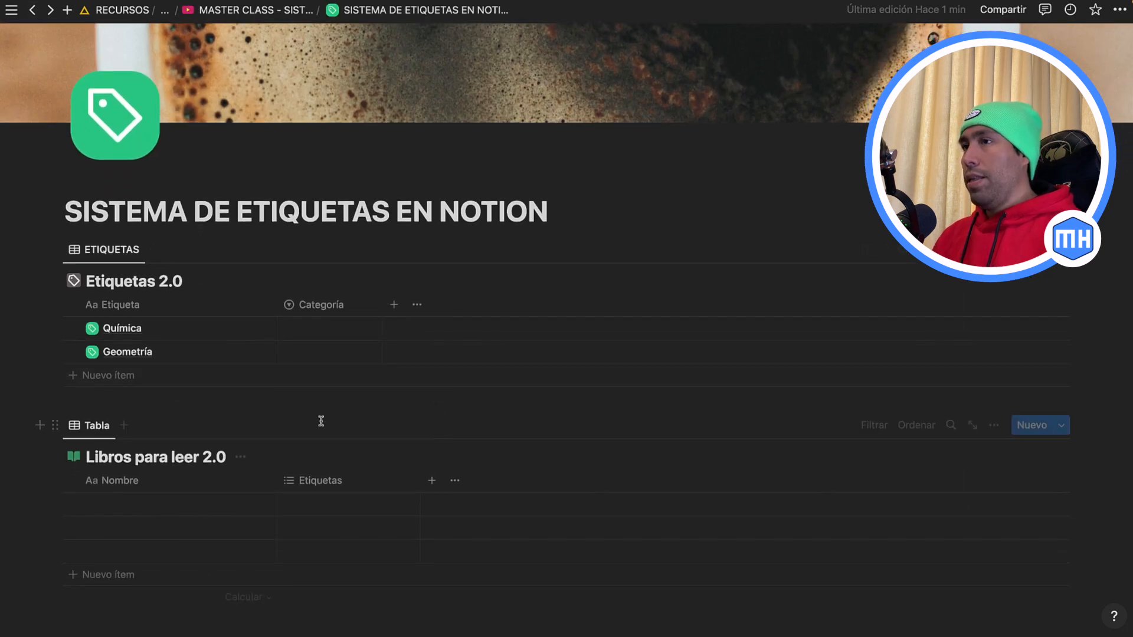
pyautogui.moveTo(256, 509)
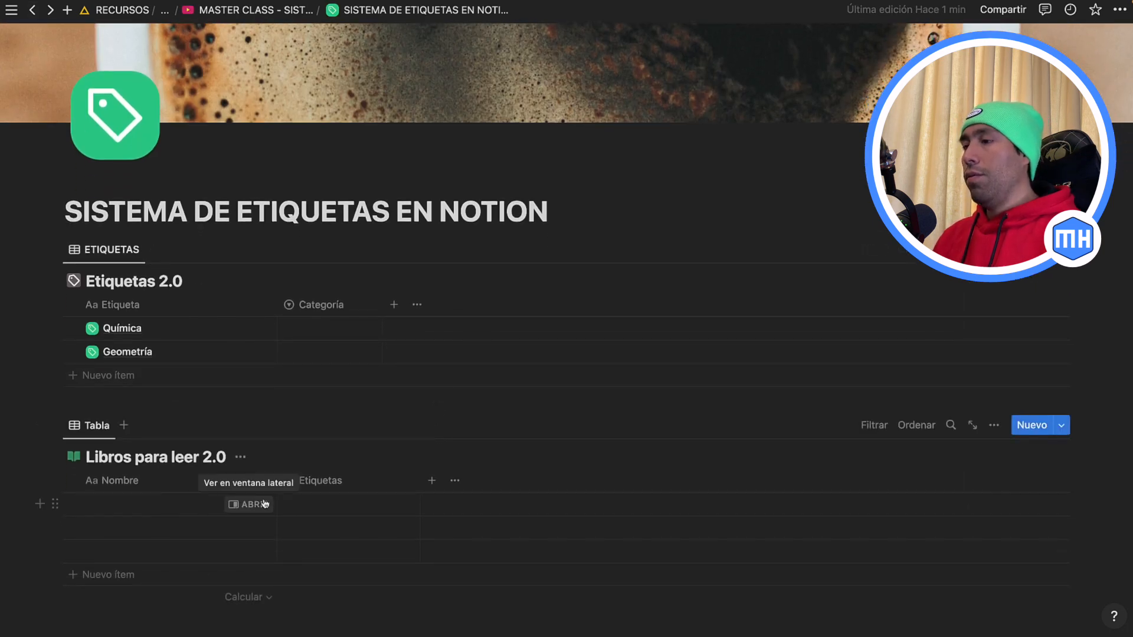
pyautogui.click(142, 483)
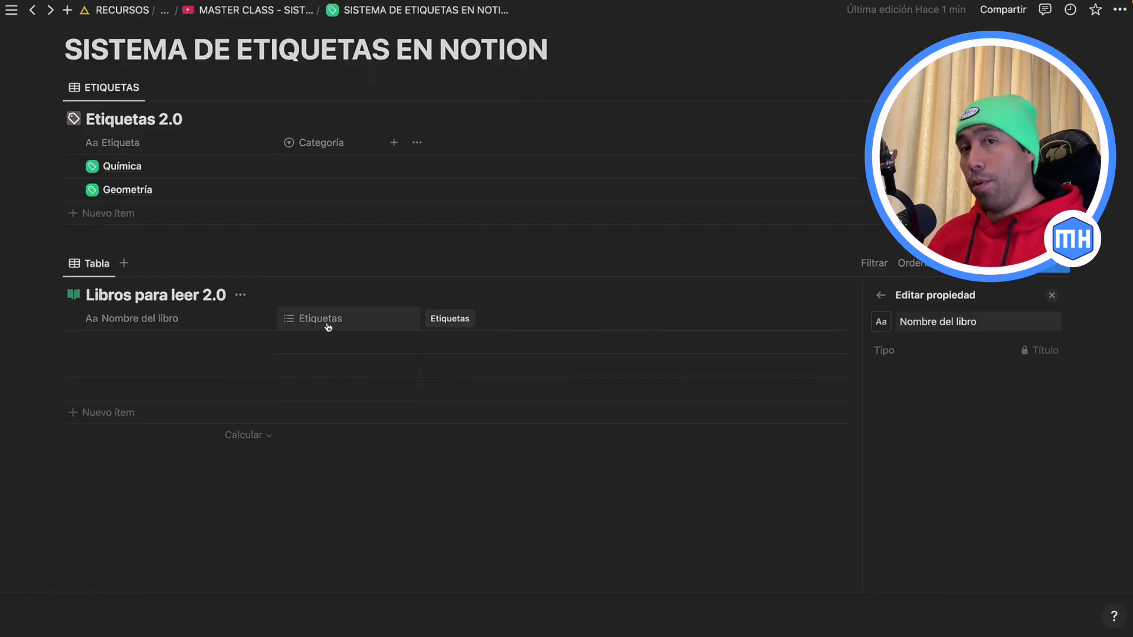
# Change the Etiquetas property of Libros para leer 2.0 to type Selección, rename it "Año" and narrow its column.
pyautogui.click(328, 327)
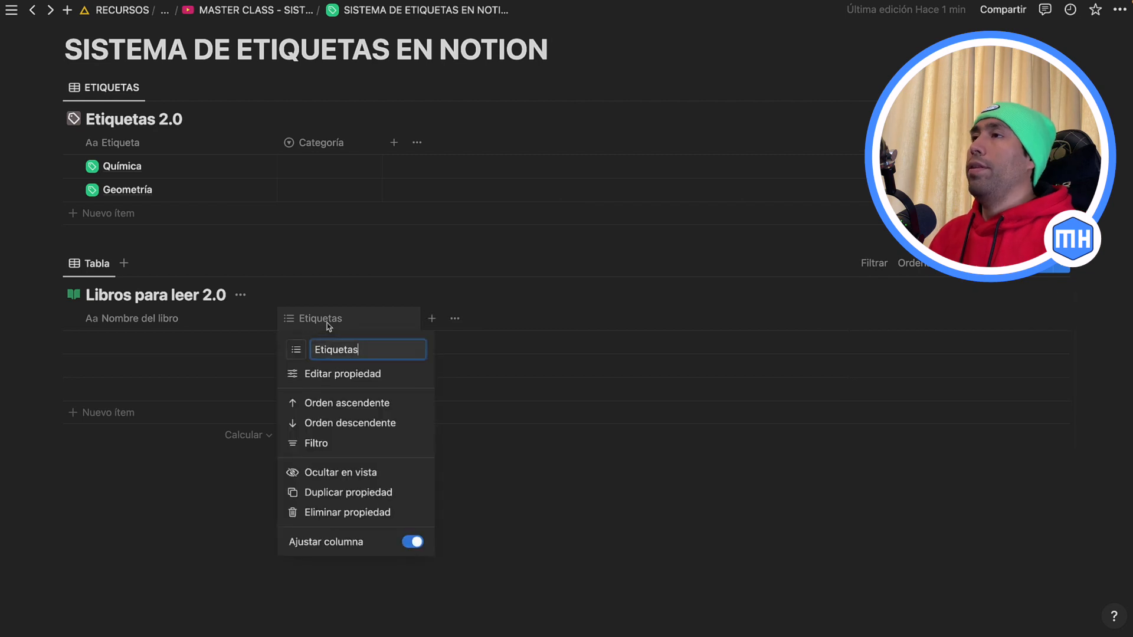
pyautogui.click(326, 375)
pyautogui.click(912, 349)
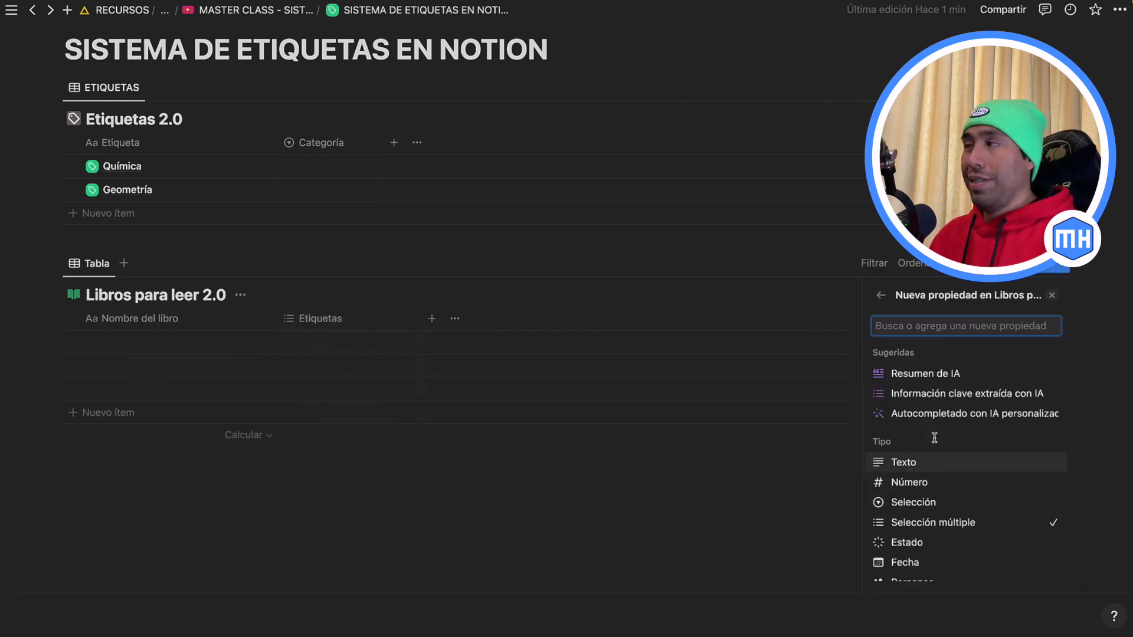
pyautogui.click(912, 502)
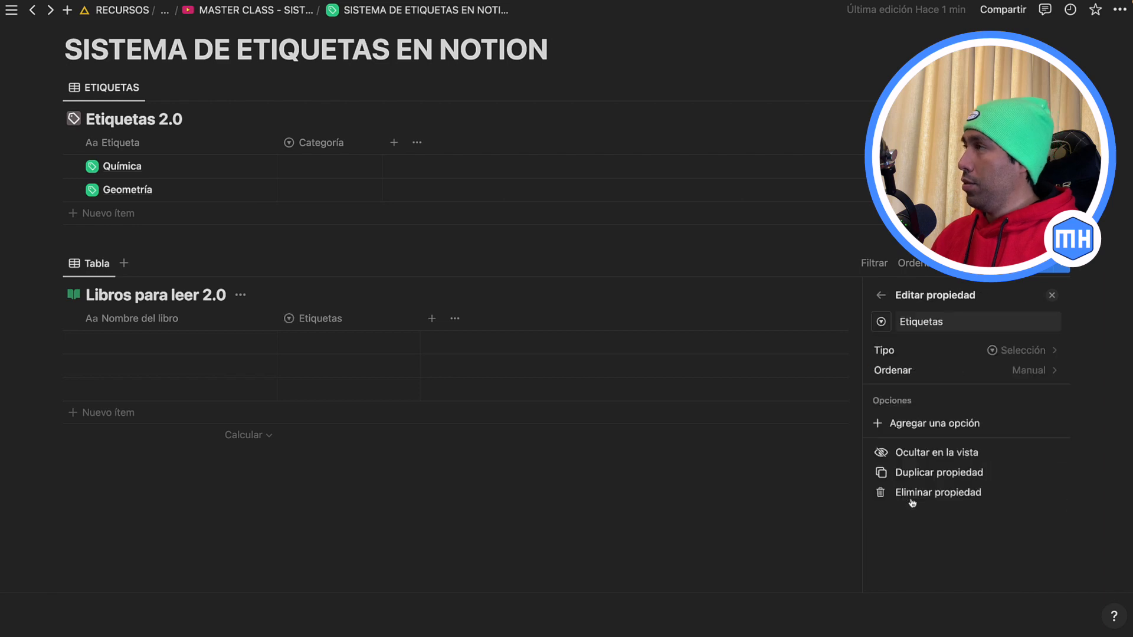
pyautogui.doubleClick(929, 322)
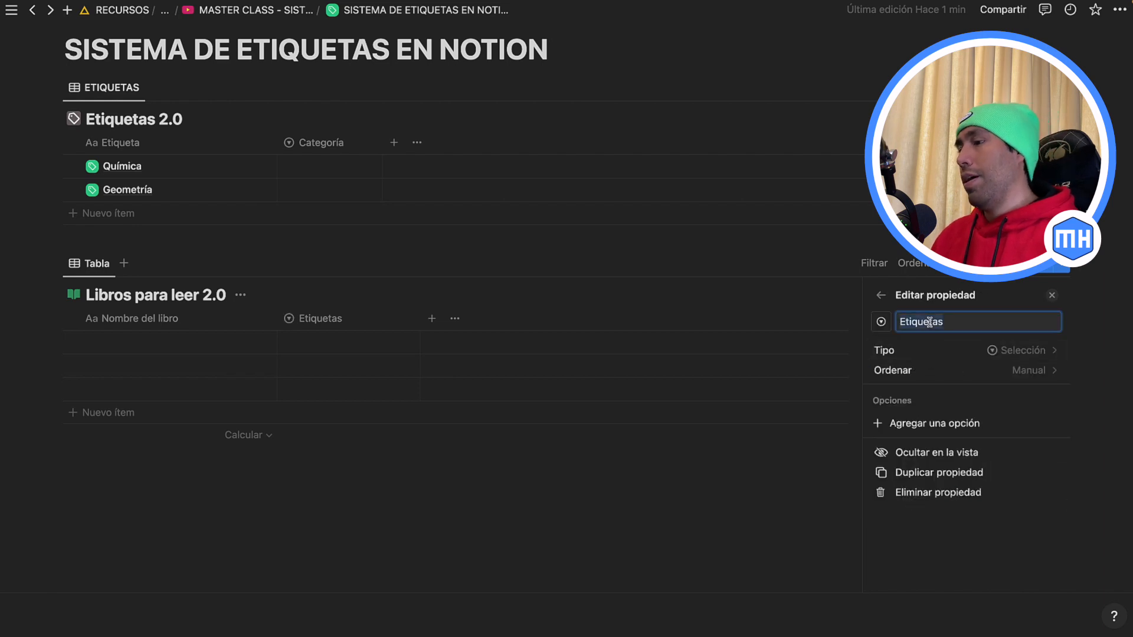
pyautogui.write('Año')
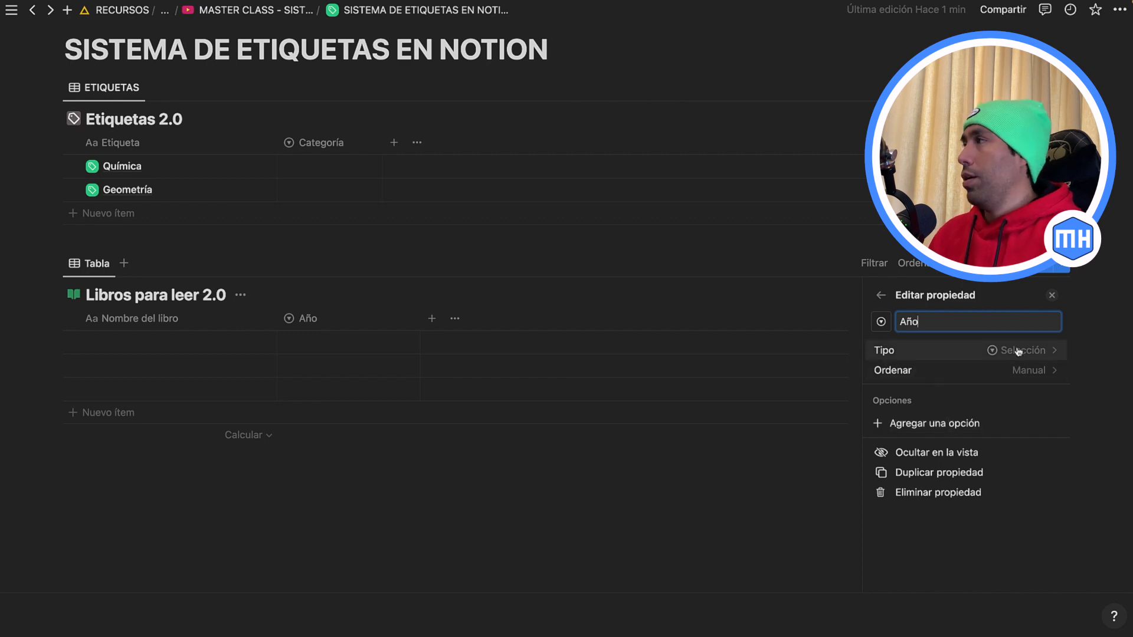
pyautogui.click(1050, 295)
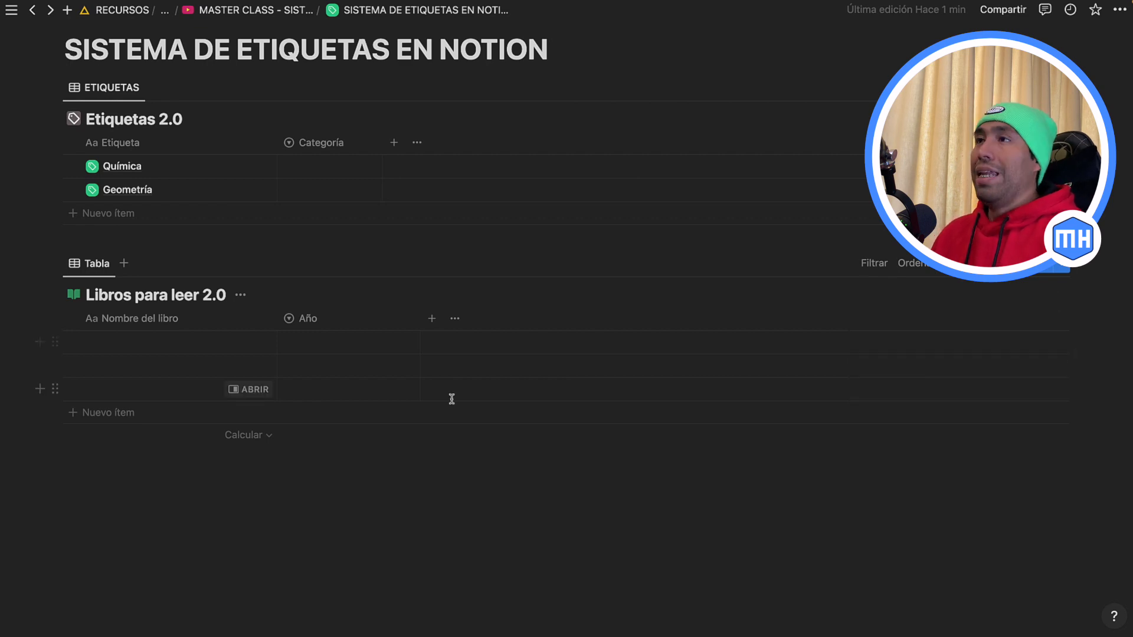
pyautogui.moveTo(418, 320); pyautogui.dragTo(359, 314)
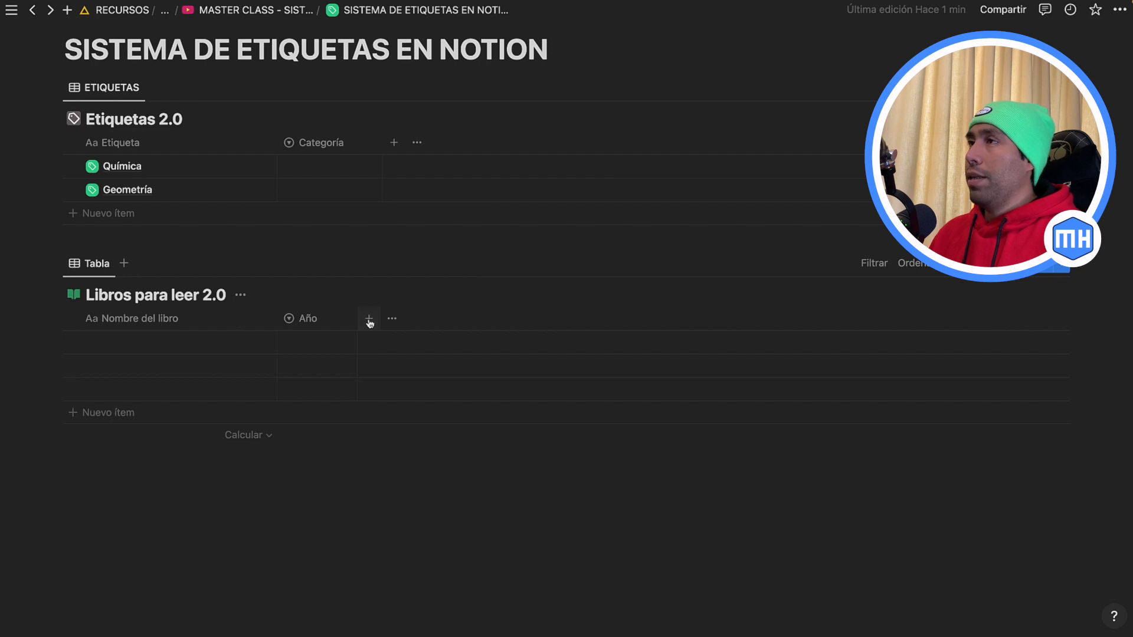
# Add a Texto property named "Autor" to Libros para leer 2.0 and narrow its column.
pyautogui.click(369, 323)
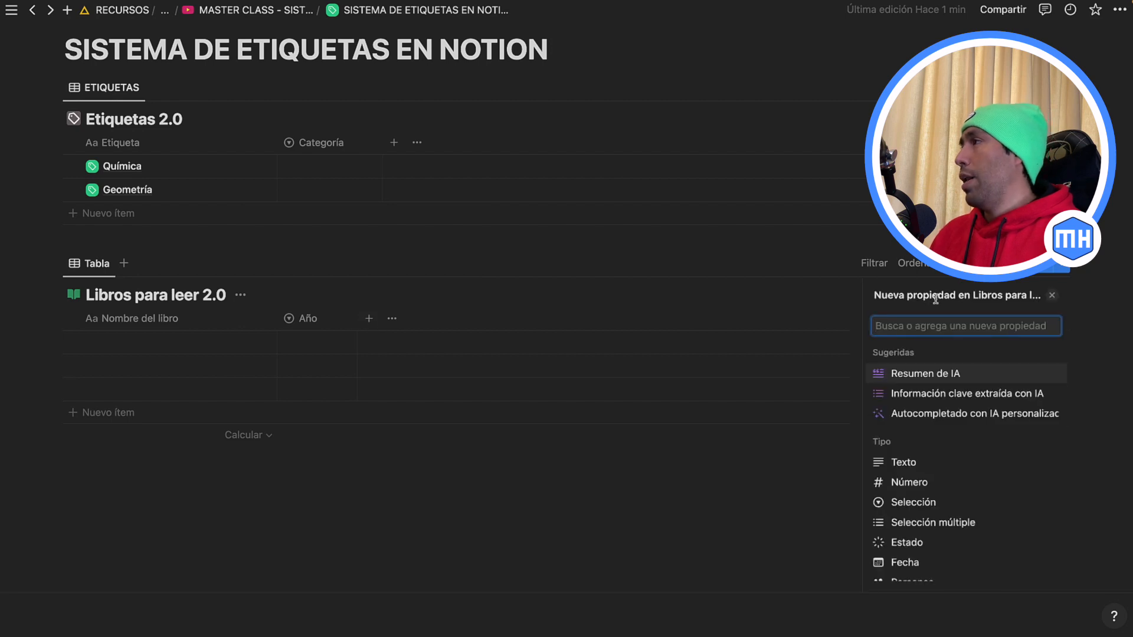
pyautogui.click(901, 462)
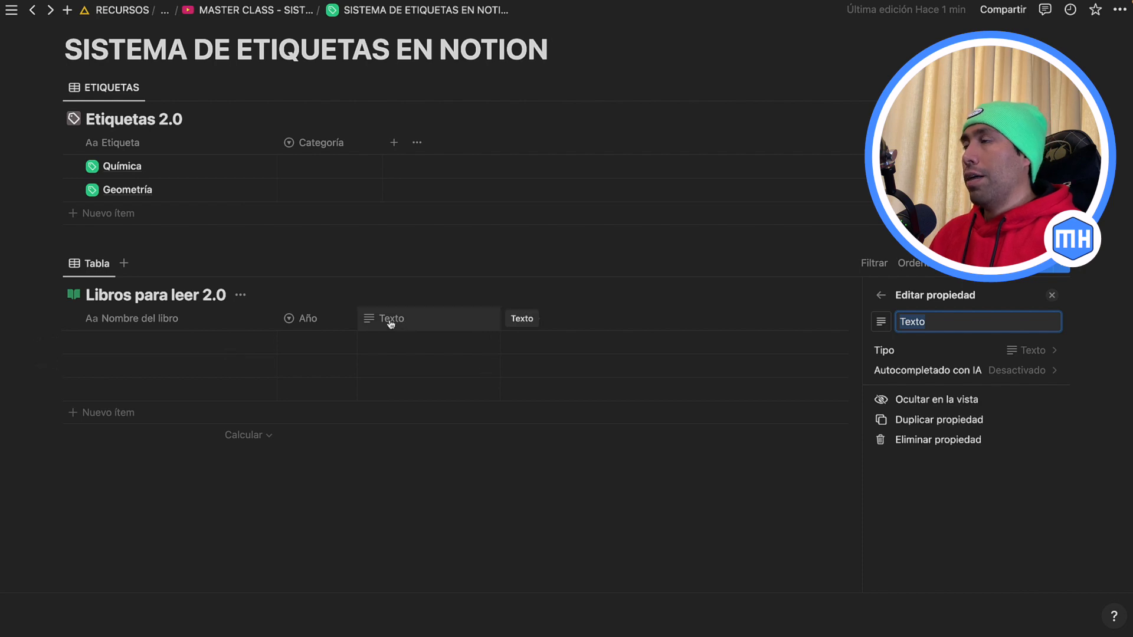
pyautogui.doubleClick(912, 319)
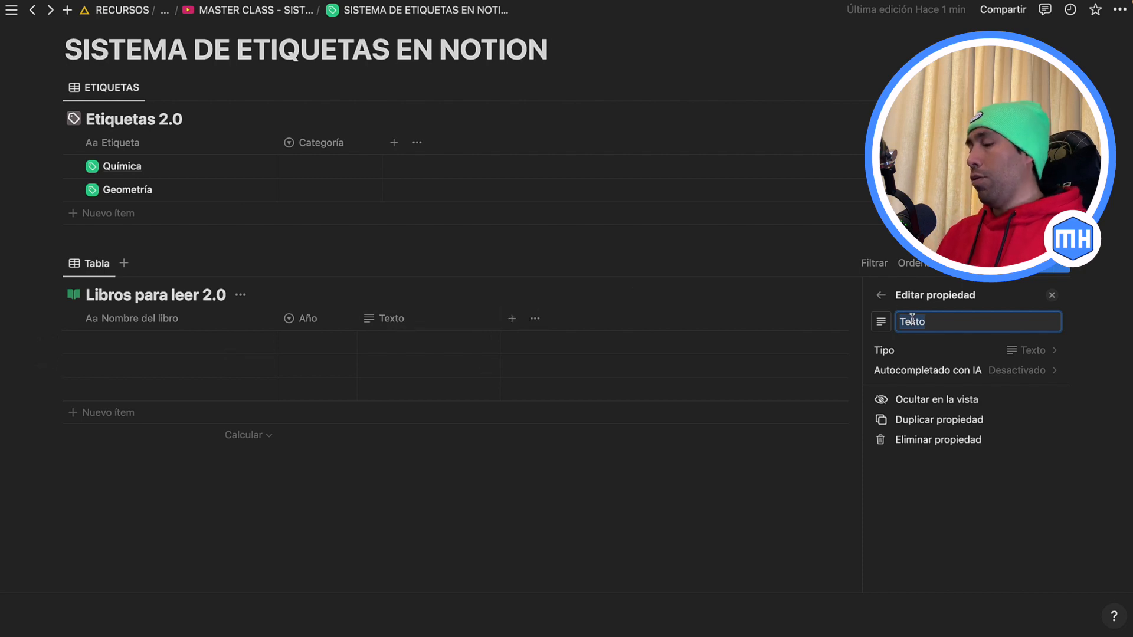
pyautogui.write('Autor')
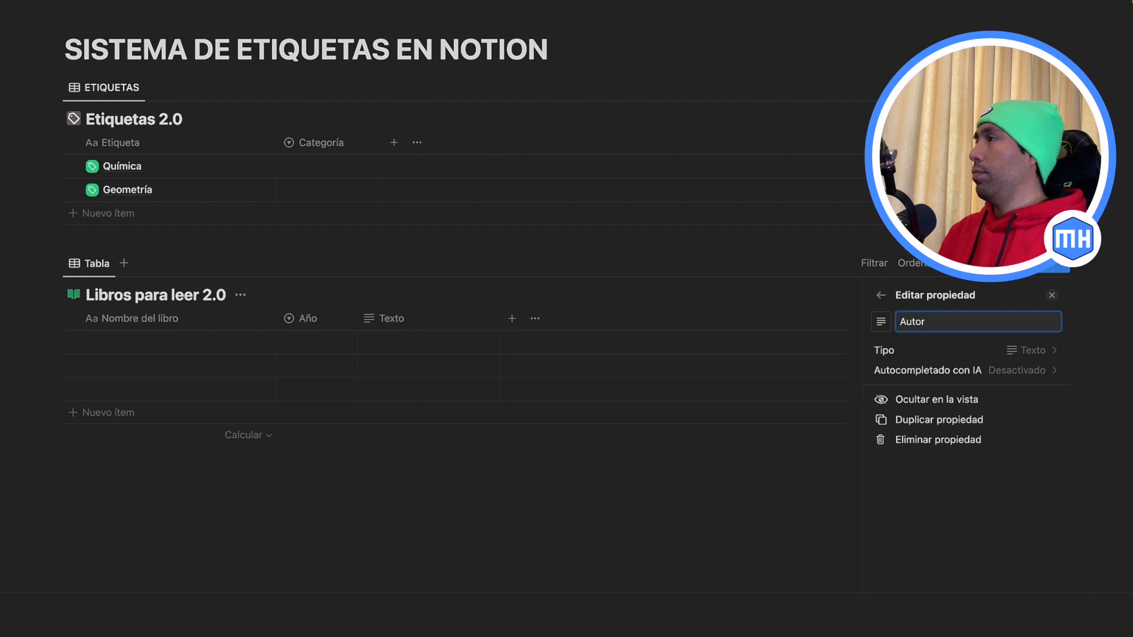
pyautogui.click(1053, 296)
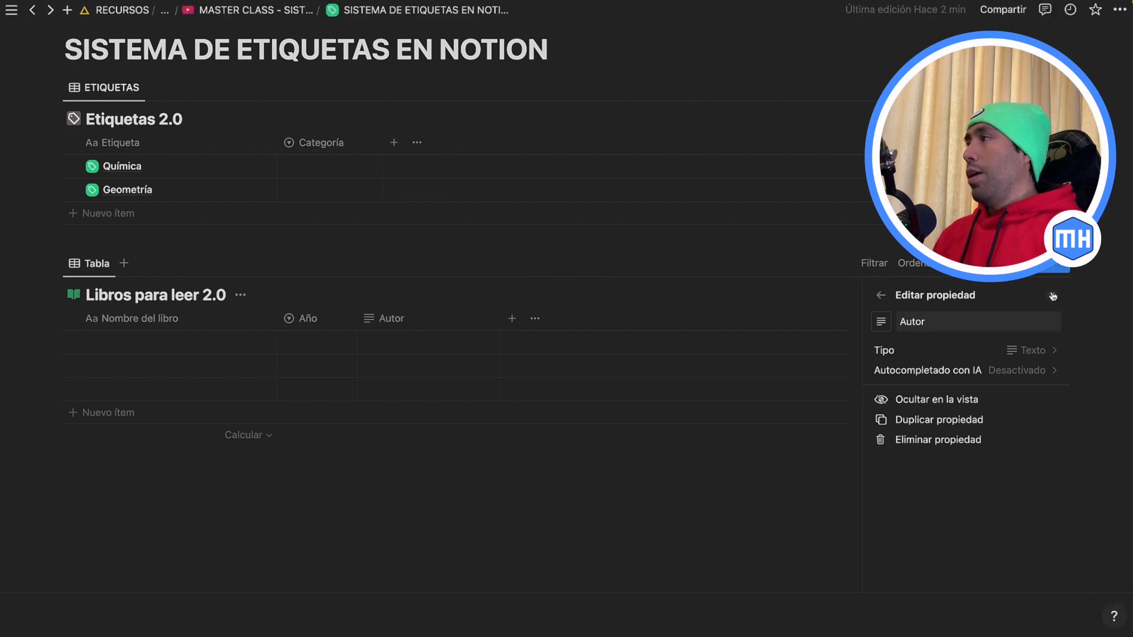
pyautogui.moveTo(499, 316); pyautogui.dragTo(452, 311)
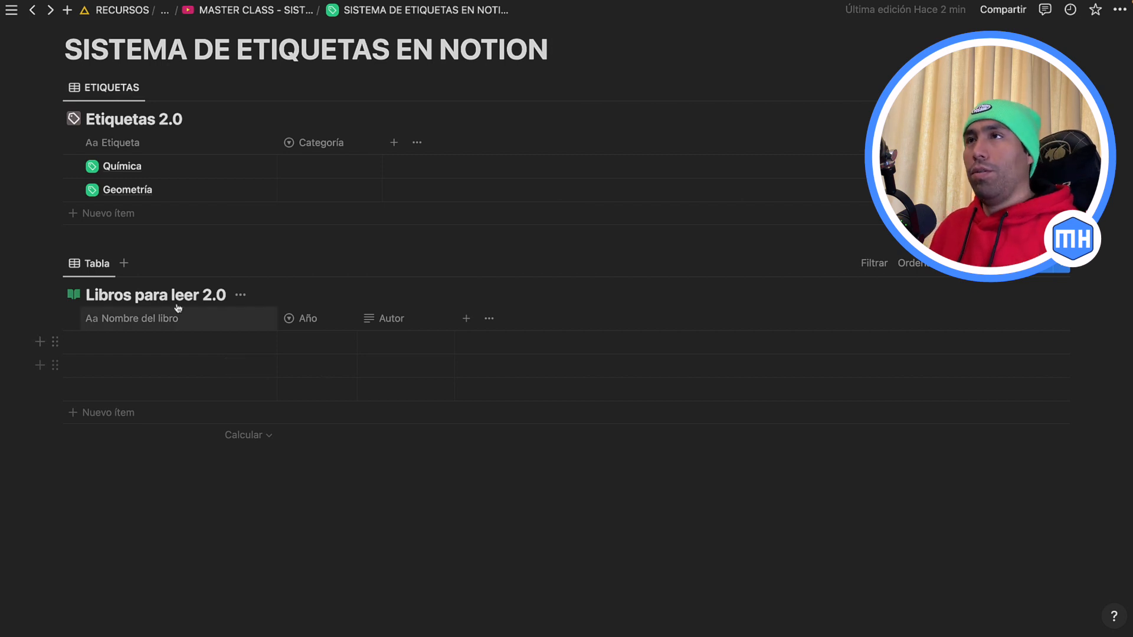
# Rename the table view of Libros para leer 2.0 as "LIBROS" and delete its empty rows.
pyautogui.click(91, 266)
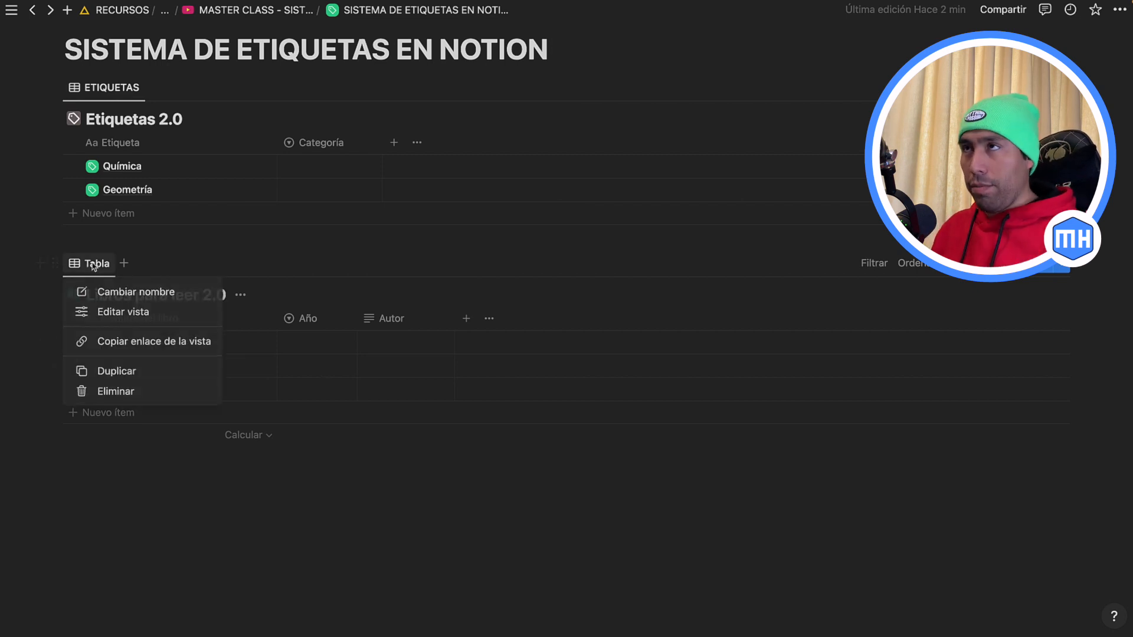
pyautogui.click(134, 291)
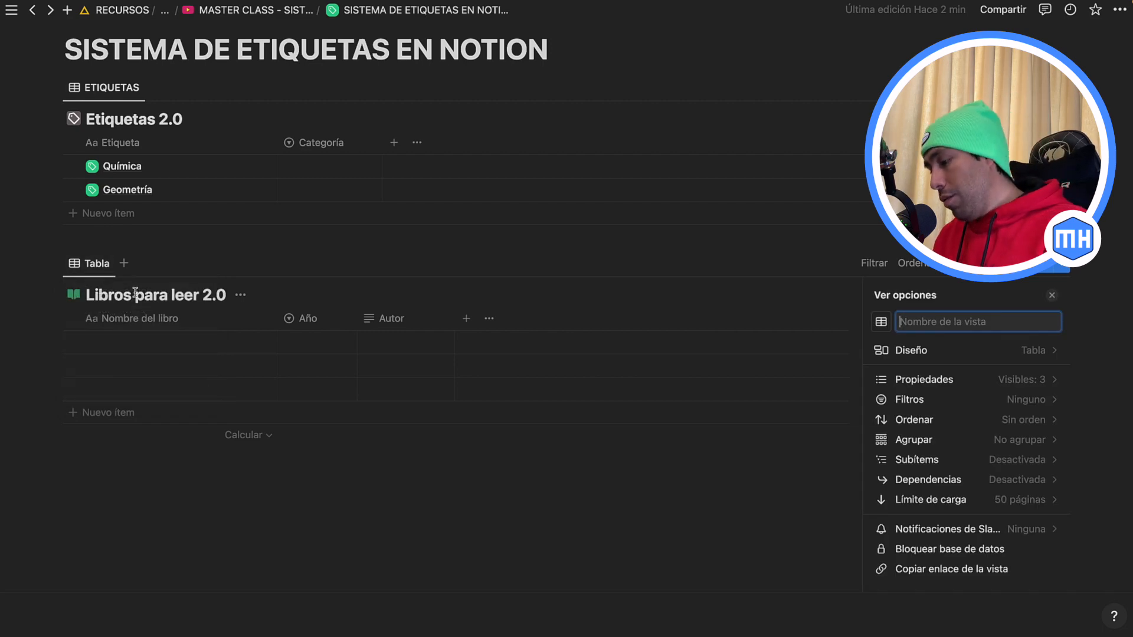
pyautogui.write('LIBROS')
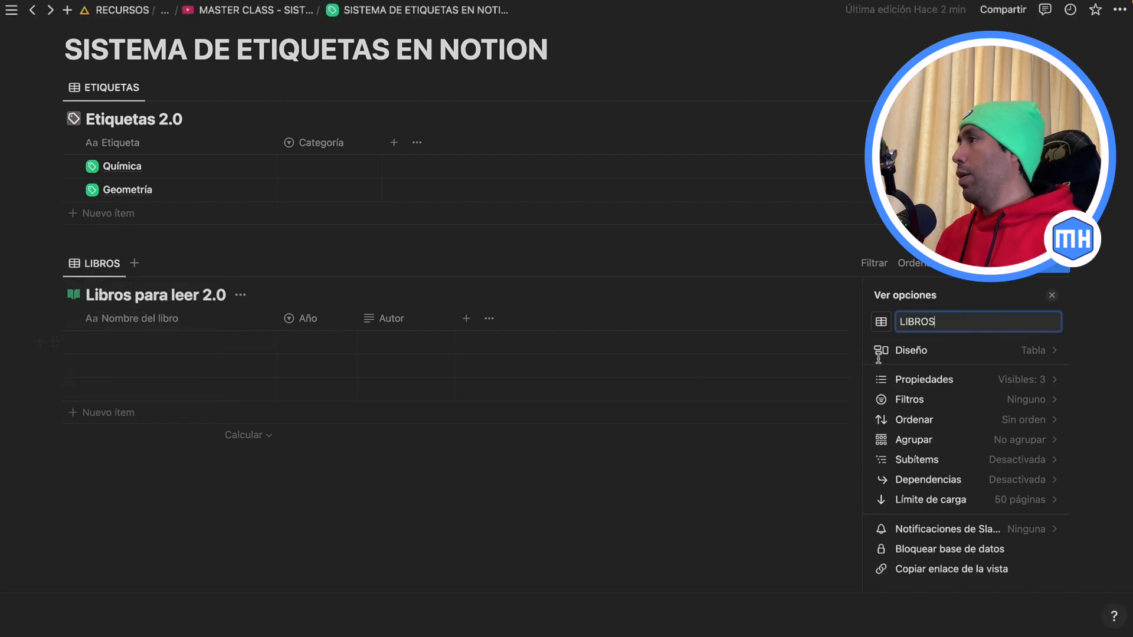
pyautogui.click(1052, 295)
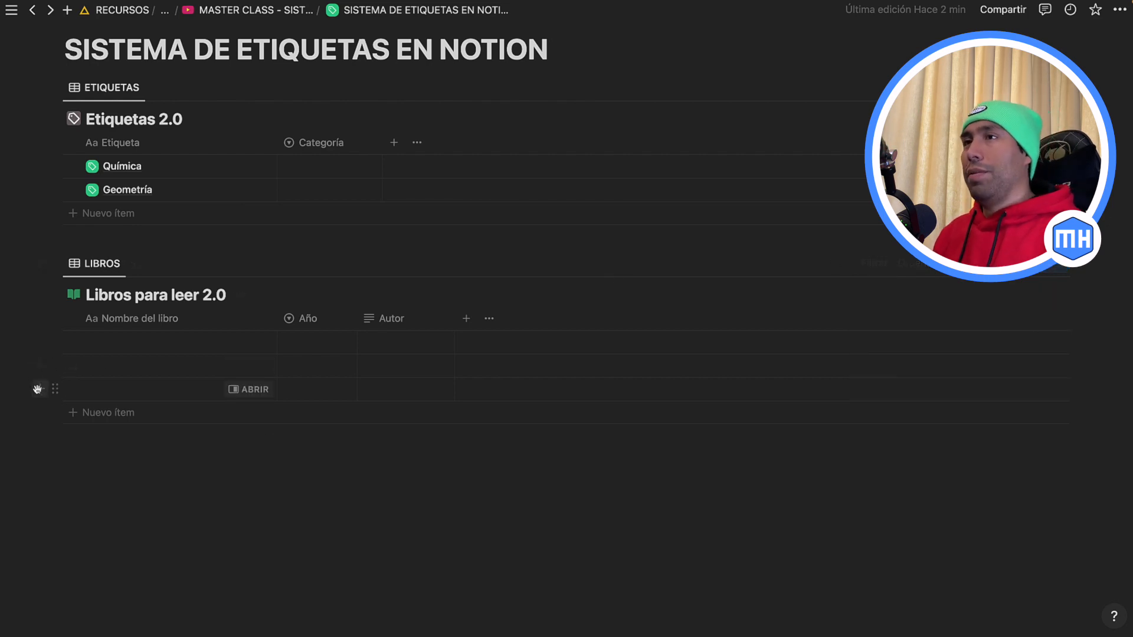
pyautogui.moveTo(38, 390); pyautogui.dragTo(70, 362)
pyautogui.press('BackSpace')
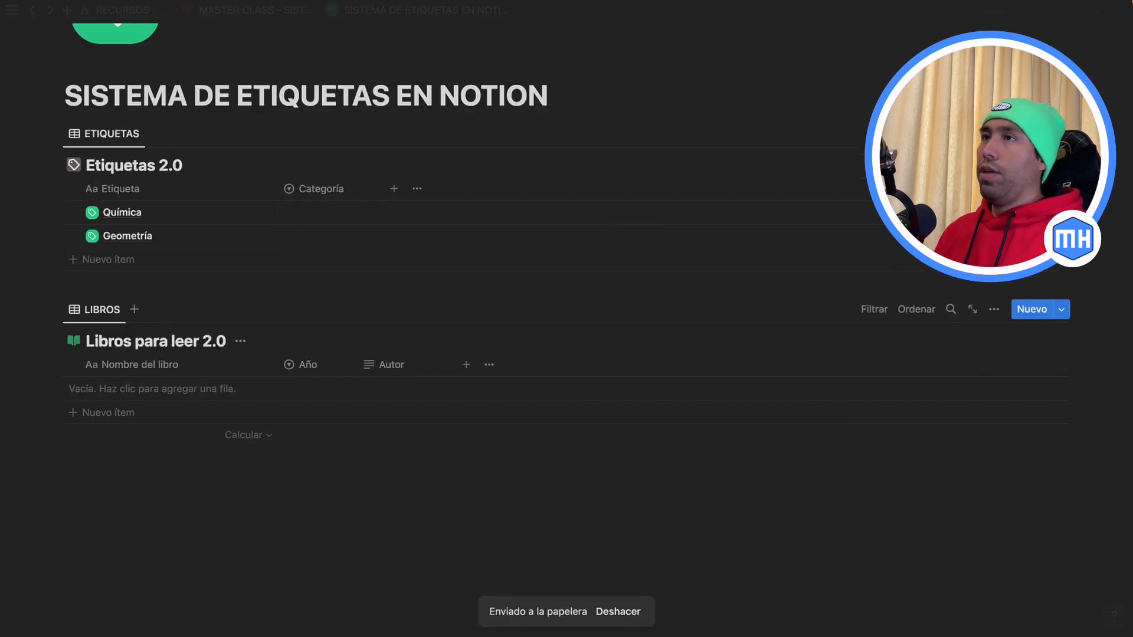
# Create a new untitled template for Libros para leer 2.0 with a green open-book icon.
pyautogui.click(1065, 313)
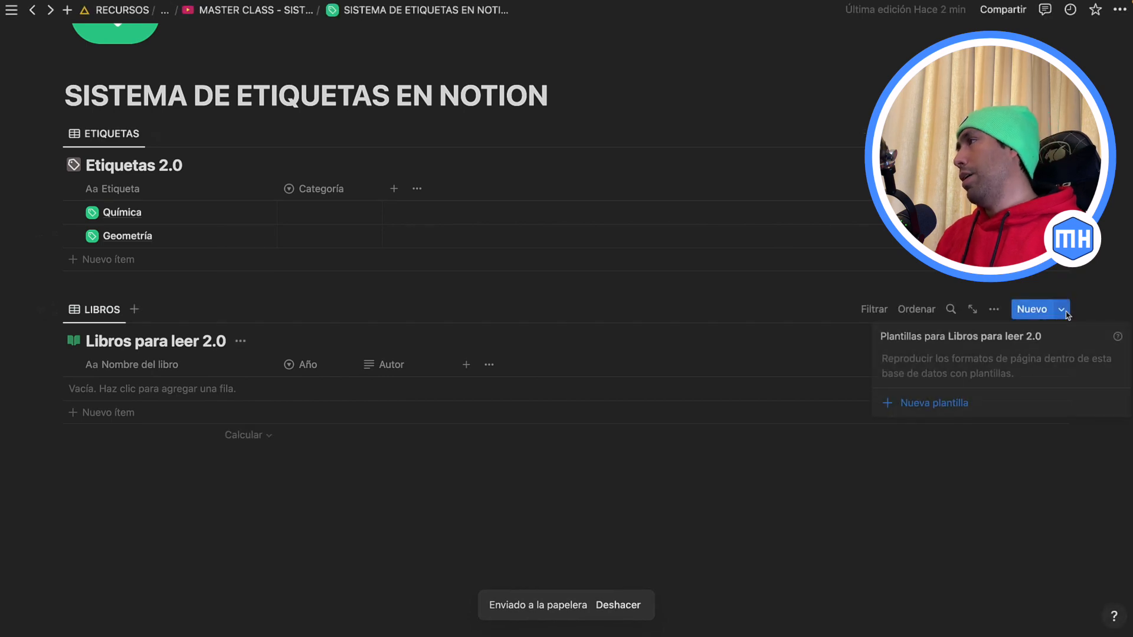
pyautogui.click(930, 402)
pyautogui.click(334, 143)
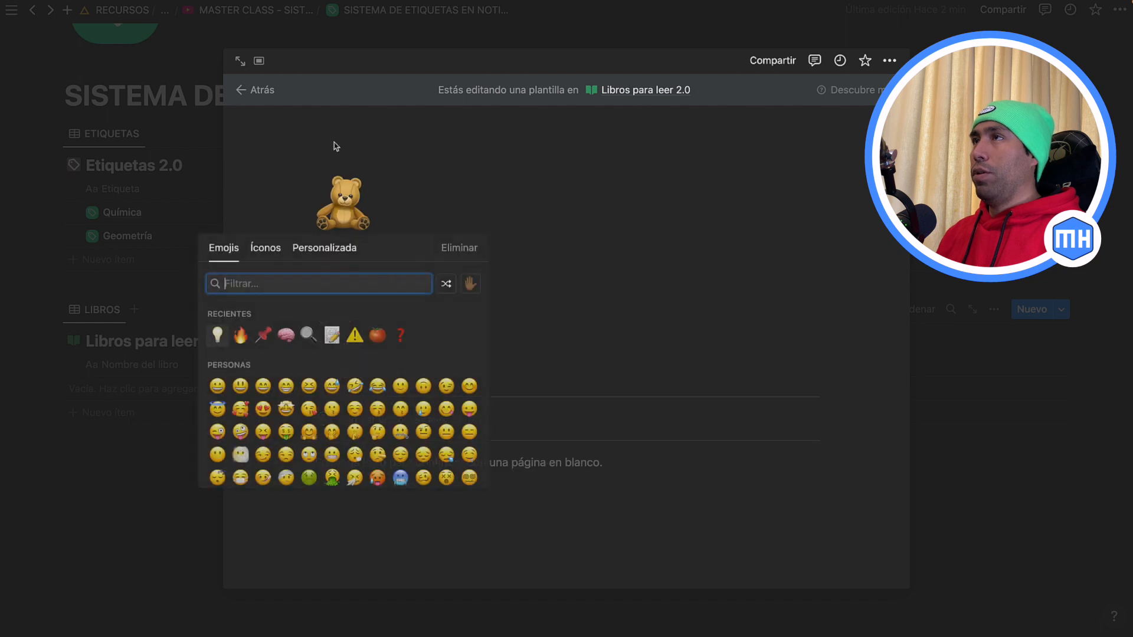
pyautogui.click(261, 249)
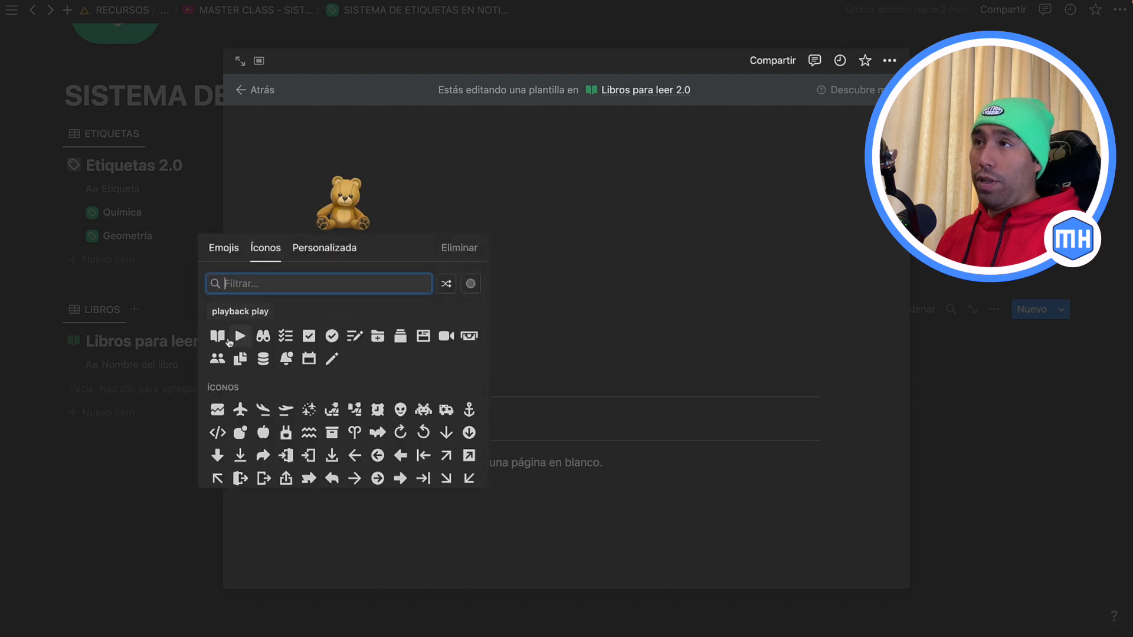
pyautogui.moveTo(218, 336)
pyautogui.click(170, 386)
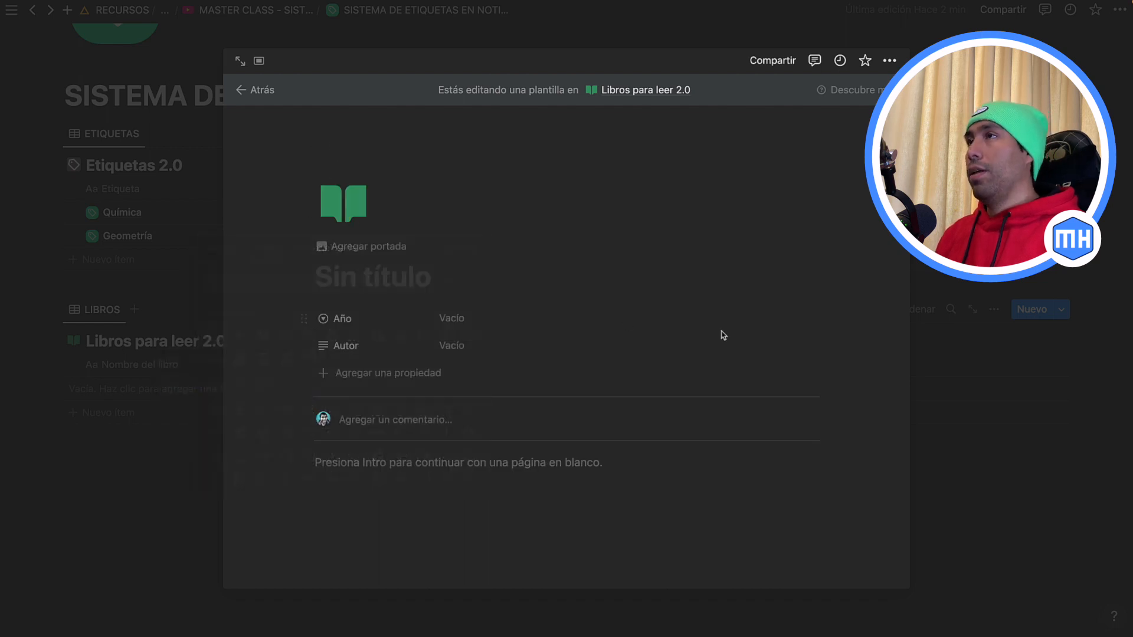
pyautogui.click(983, 444)
# Set the open-book template as the default for all views of Libros para leer 2.0.
pyautogui.click(1061, 312)
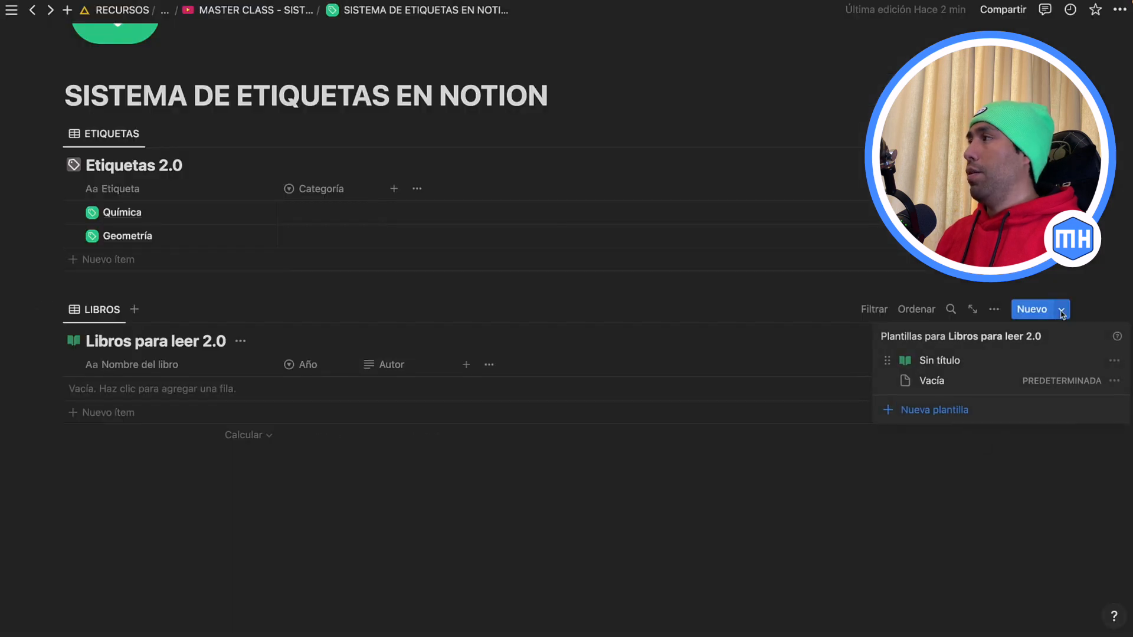
pyautogui.click(1114, 361)
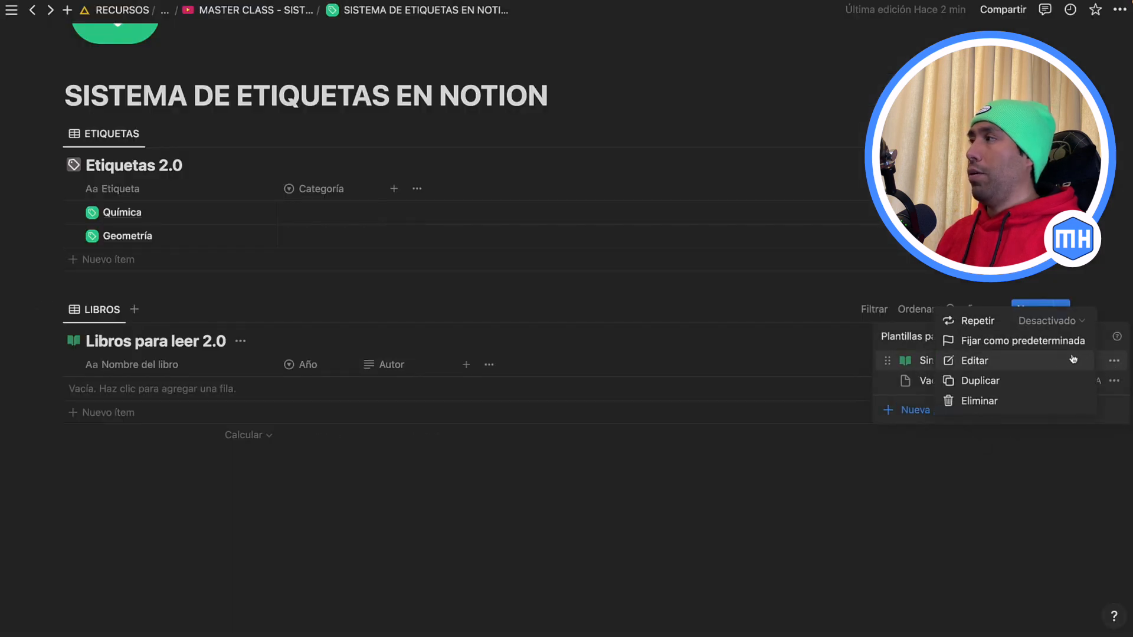
pyautogui.click(1033, 343)
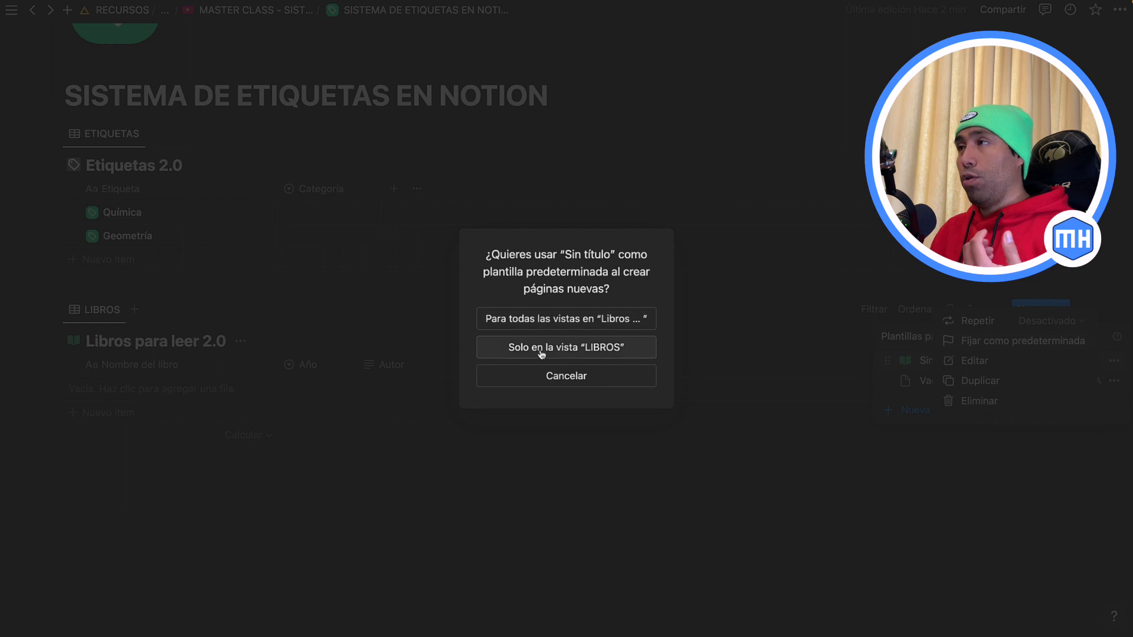
pyautogui.click(551, 324)
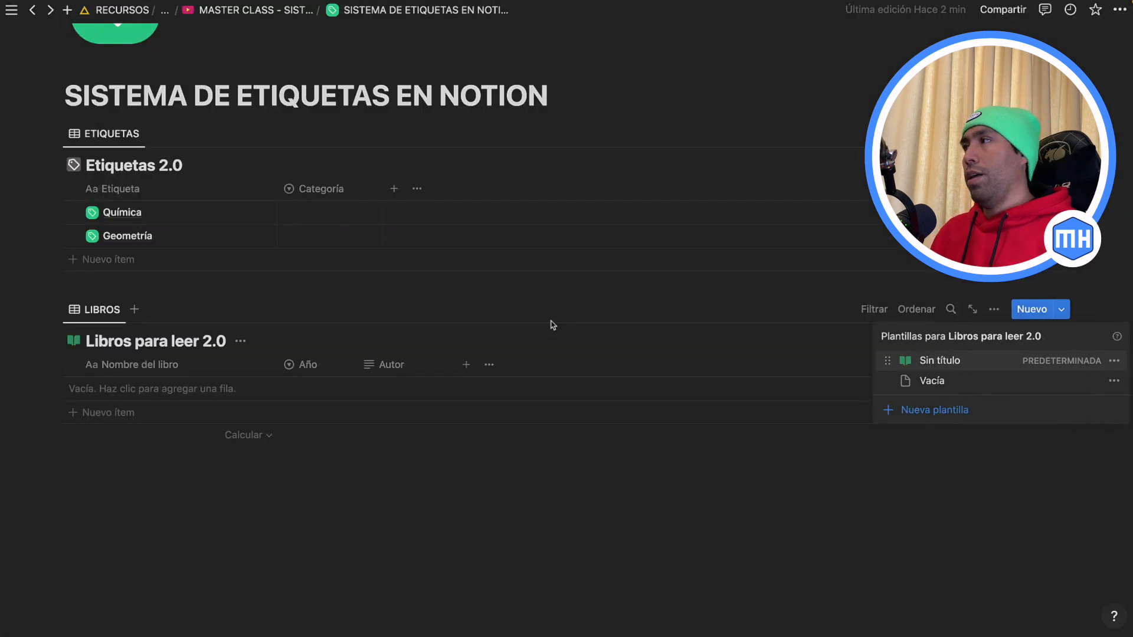
pyautogui.click(731, 494)
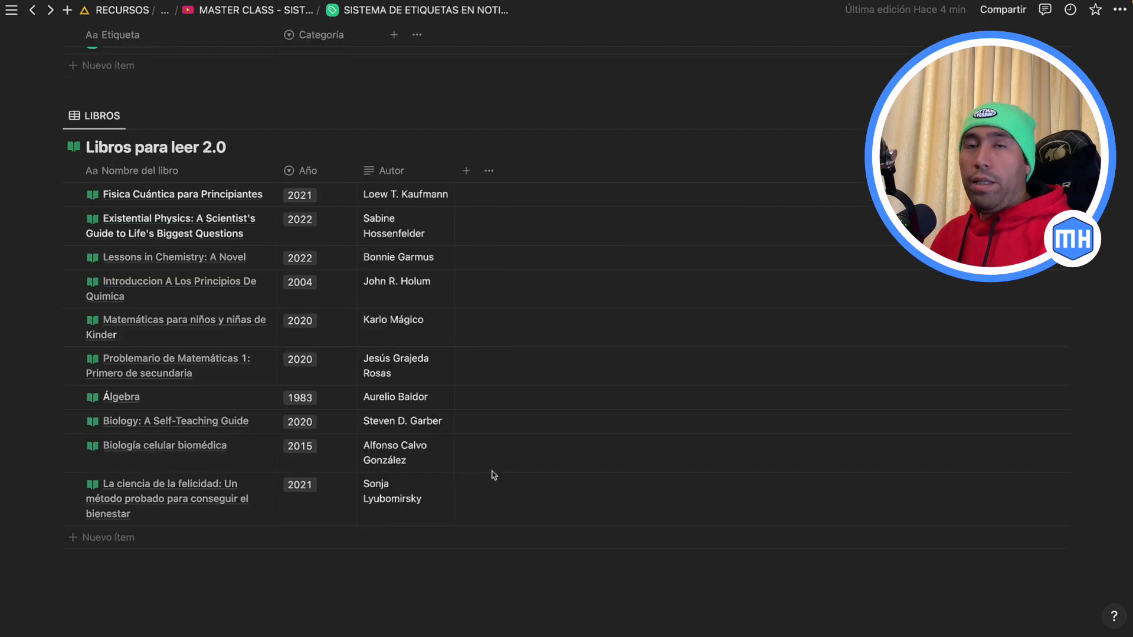
# Widen the Nombre del libro column of Libros para leer 2.0 so that most book titles fit on one line.
pyautogui.scroll(2, 493, 475)
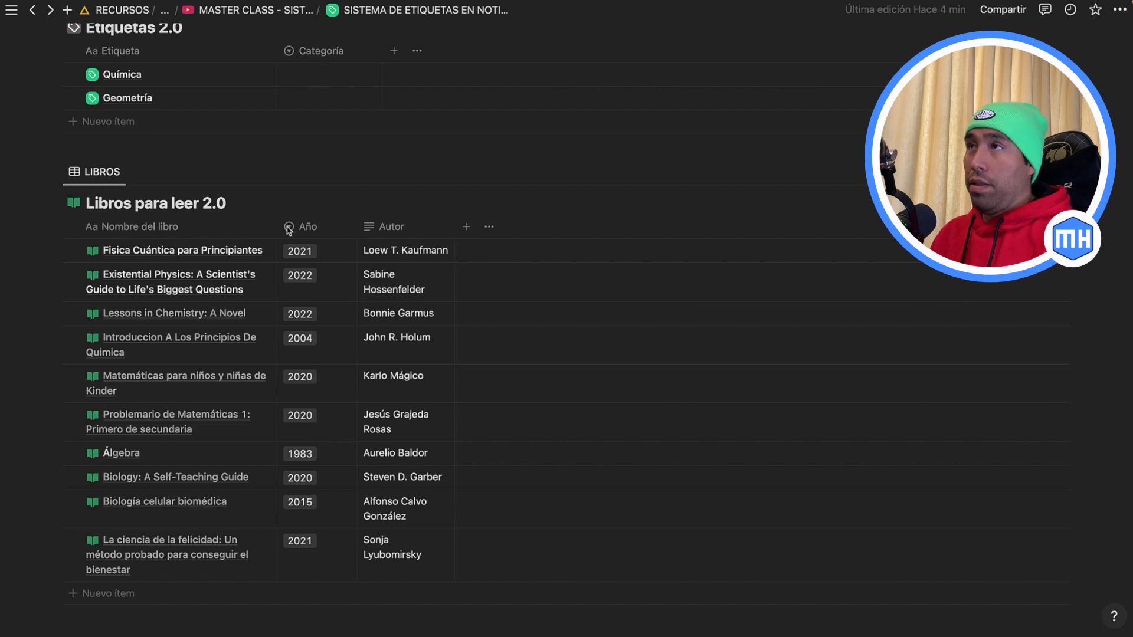
pyautogui.moveTo(286, 226); pyautogui.dragTo(438, 217)
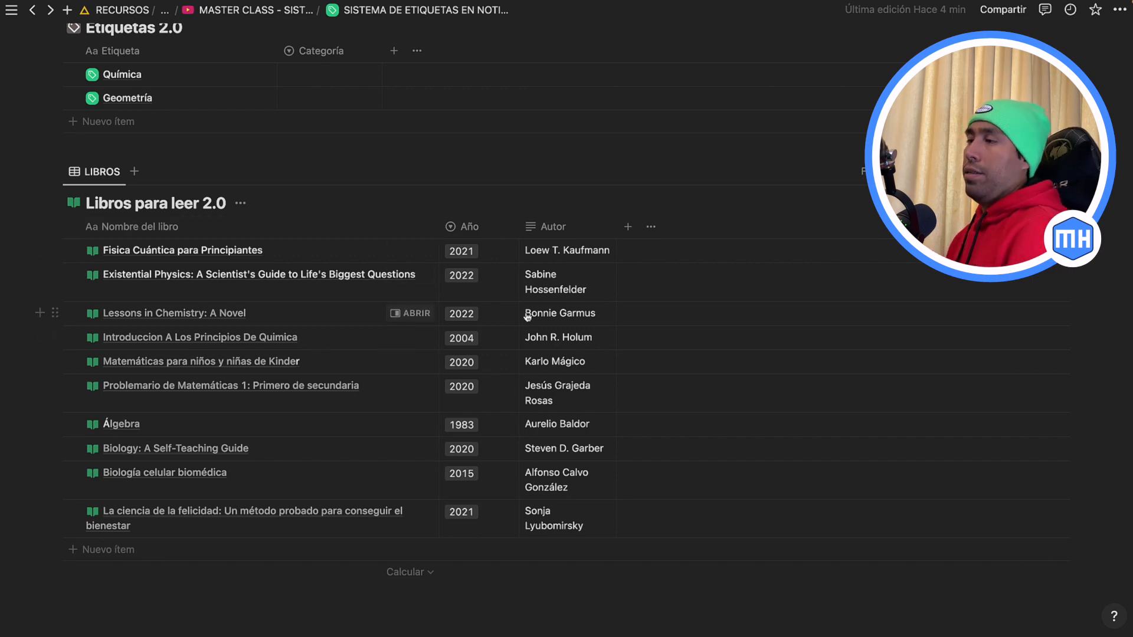
pyautogui.scroll(1, 339, 509)
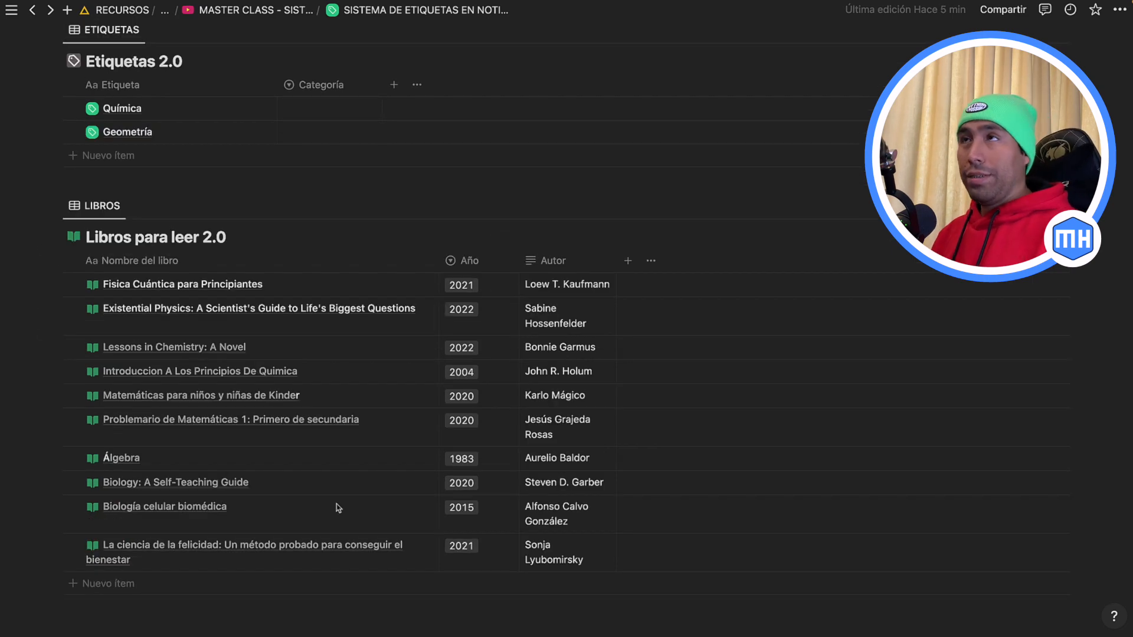
# Insert an inline database (Base de datos: integrada) below the Libros para leer 2.0 table and title it "Capturas WEB 2.0".
pyautogui.scroll(-3, 338, 508)
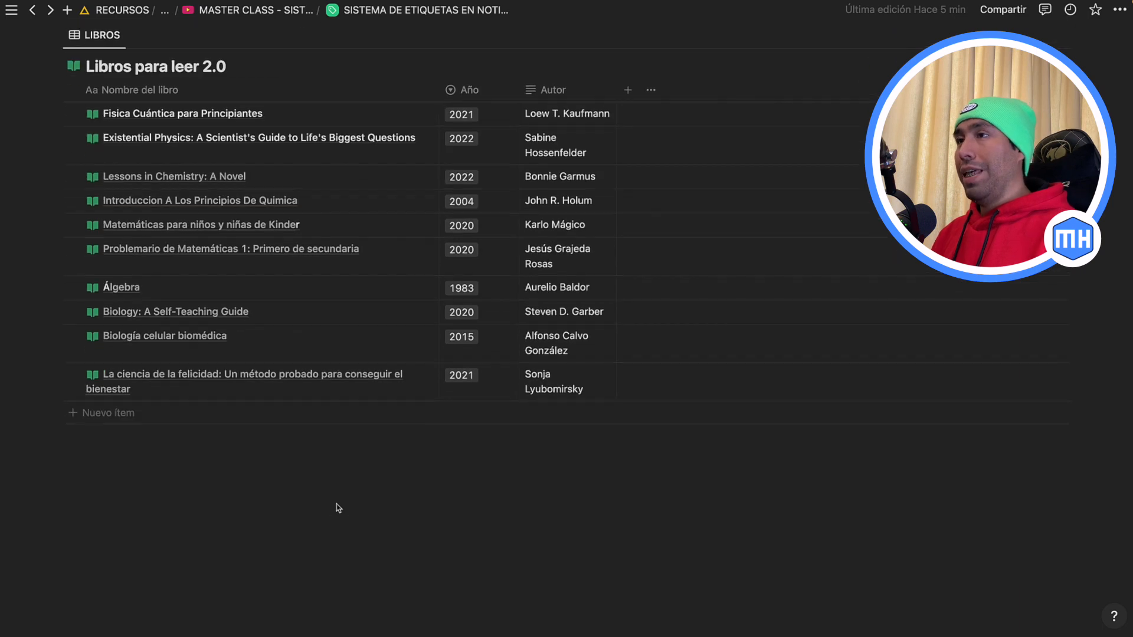
pyautogui.click(95, 477)
pyautogui.write('/')
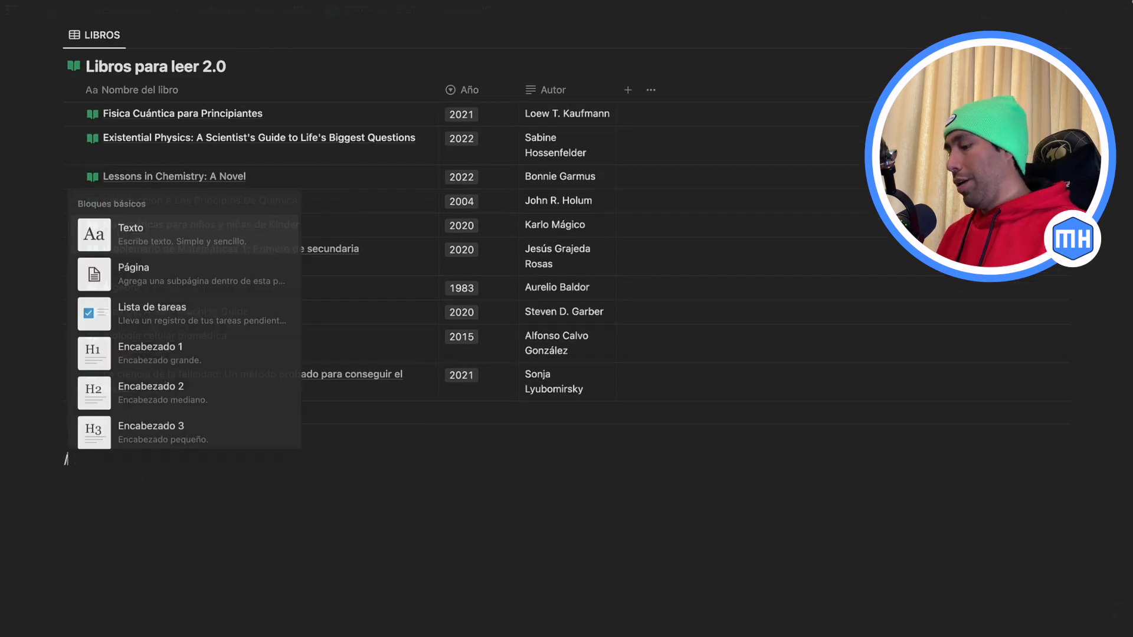
pyautogui.write('base')
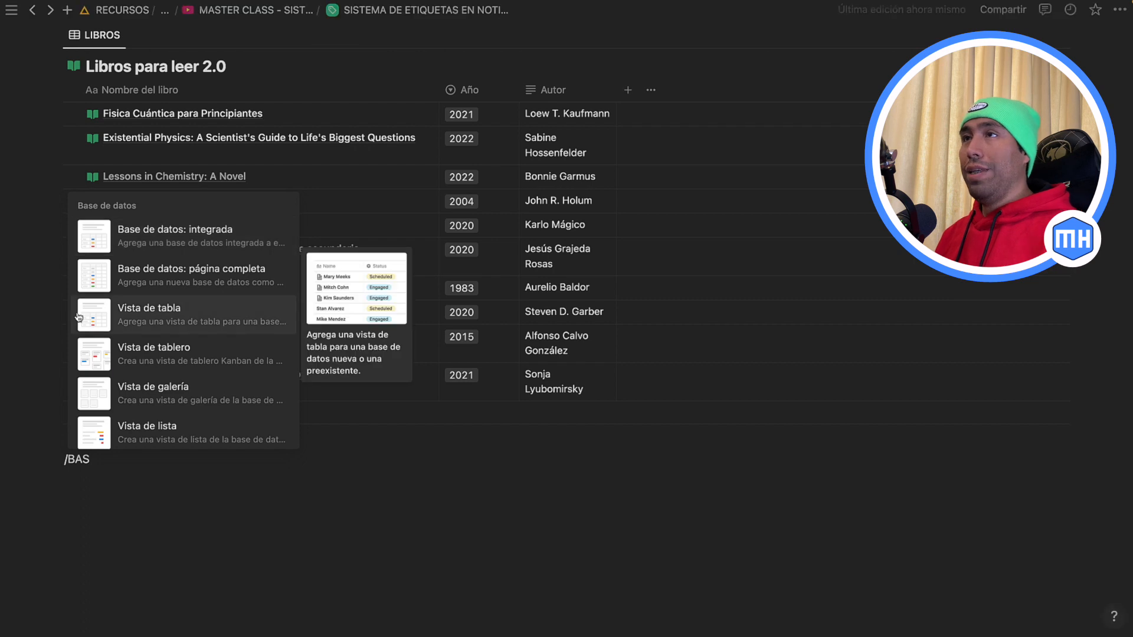
pyautogui.click(133, 248)
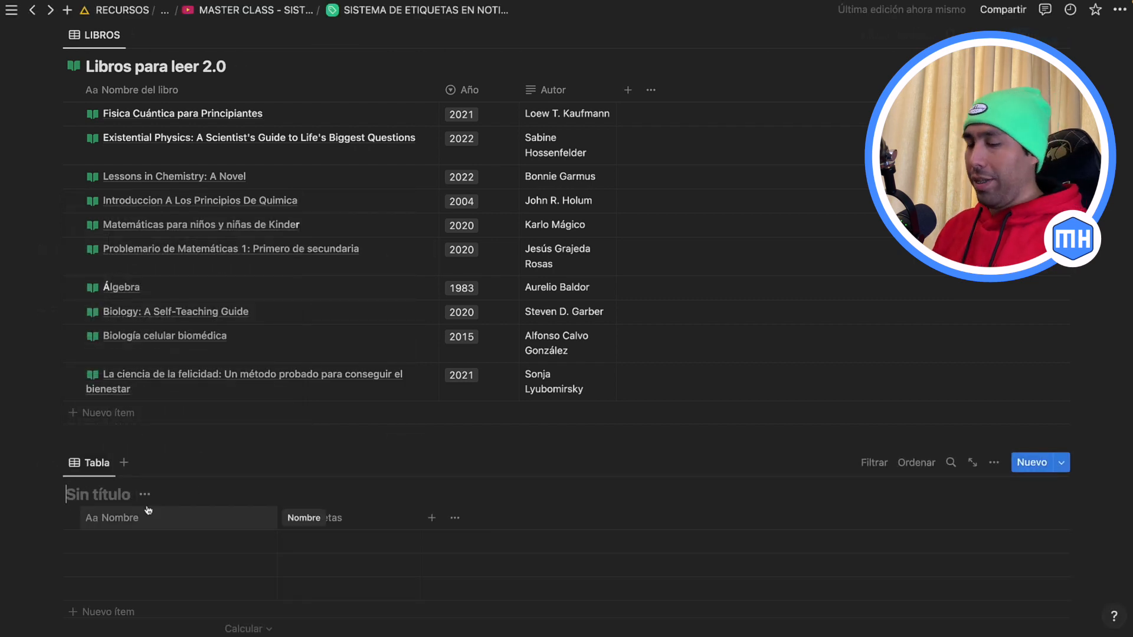
pyautogui.write('Capturas WEB 2.0')
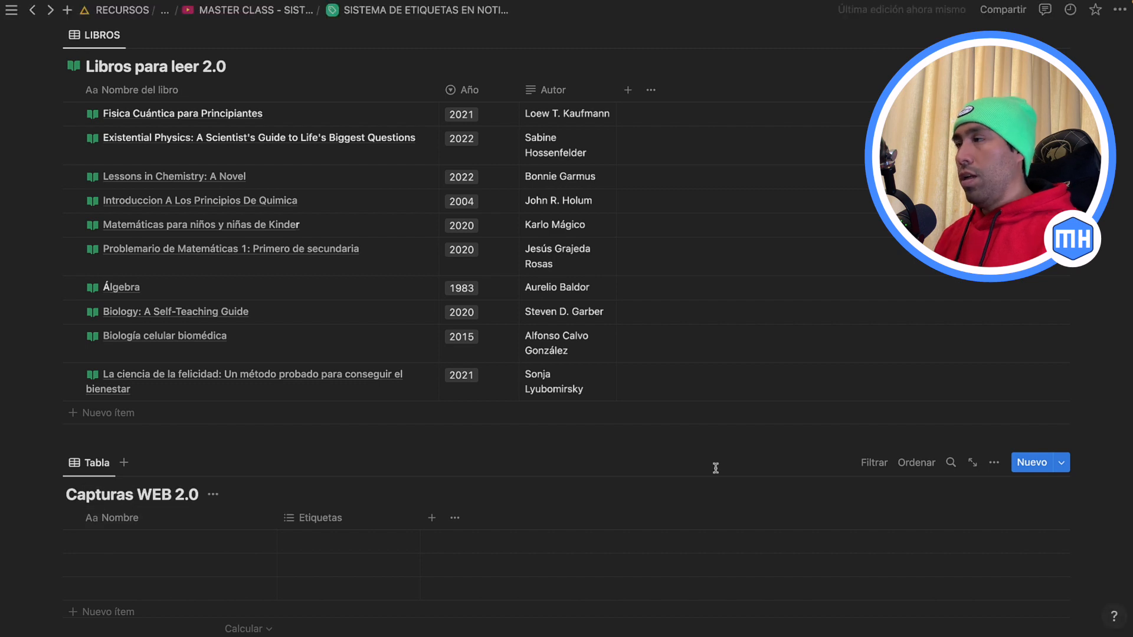
# Give the Capturas WEB 2.0 database a custom yellow link icon from the copied image URL and return to the main page.
pyautogui.click(973, 462)
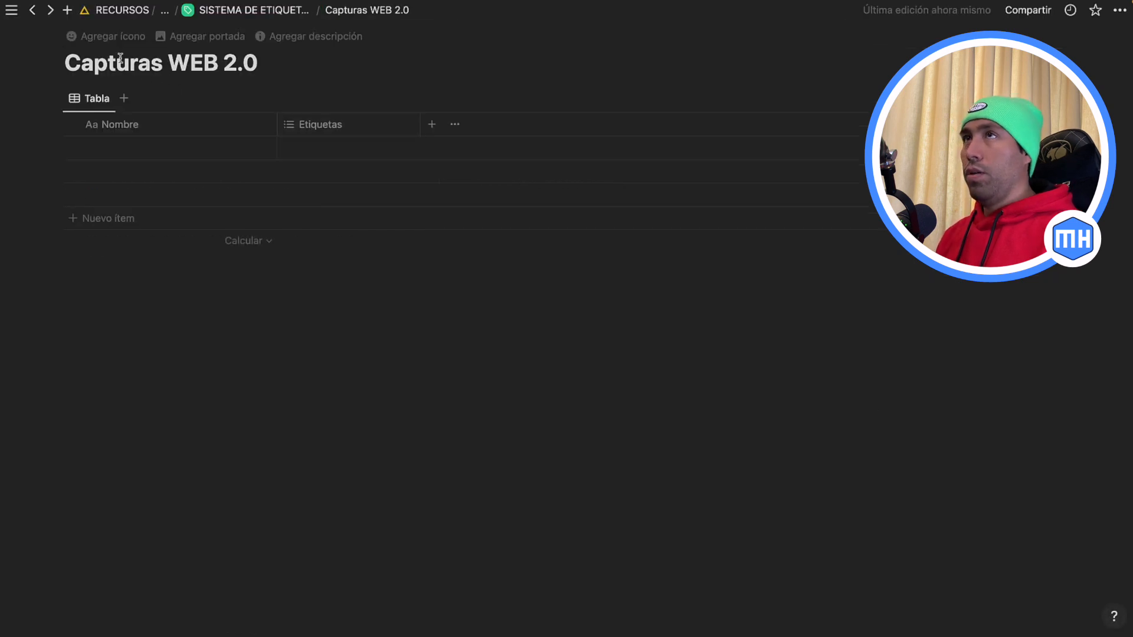
pyautogui.click(111, 39)
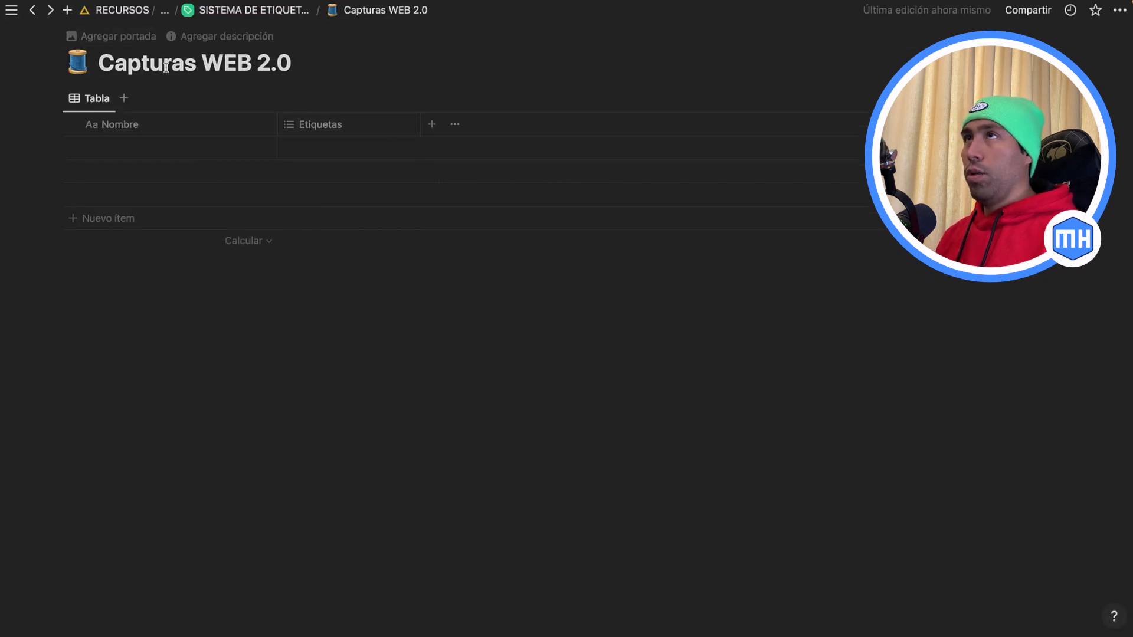
pyautogui.click(77, 62)
pyautogui.click(130, 93)
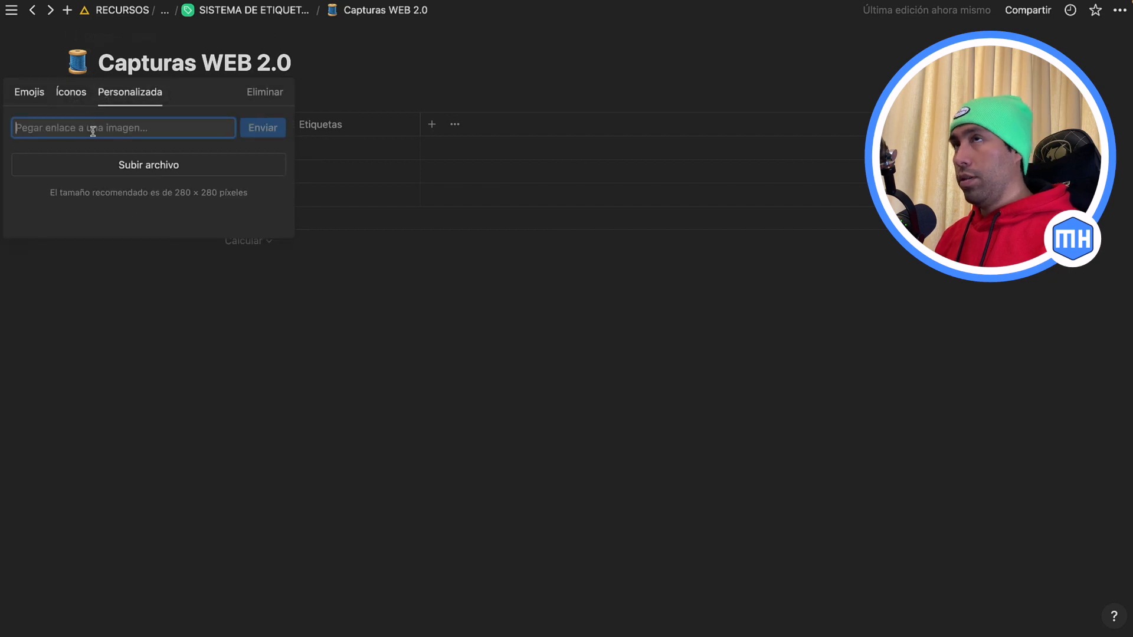
pyautogui.press('super+v')
pyautogui.click(263, 127)
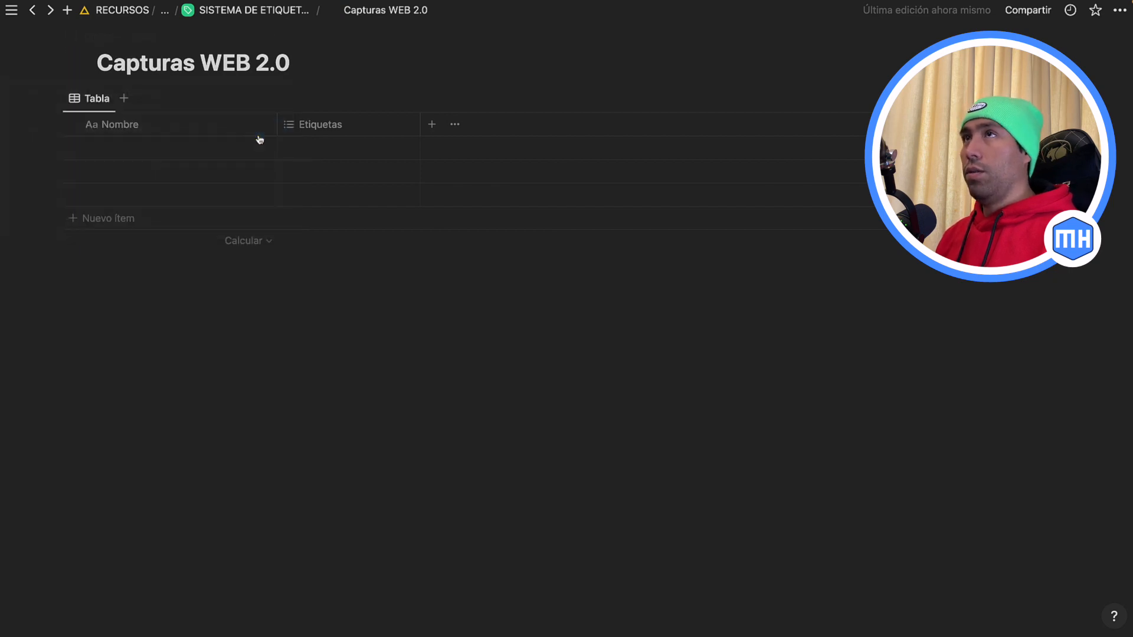
pyautogui.click(33, 10)
pyautogui.scroll(-3, 122, 443)
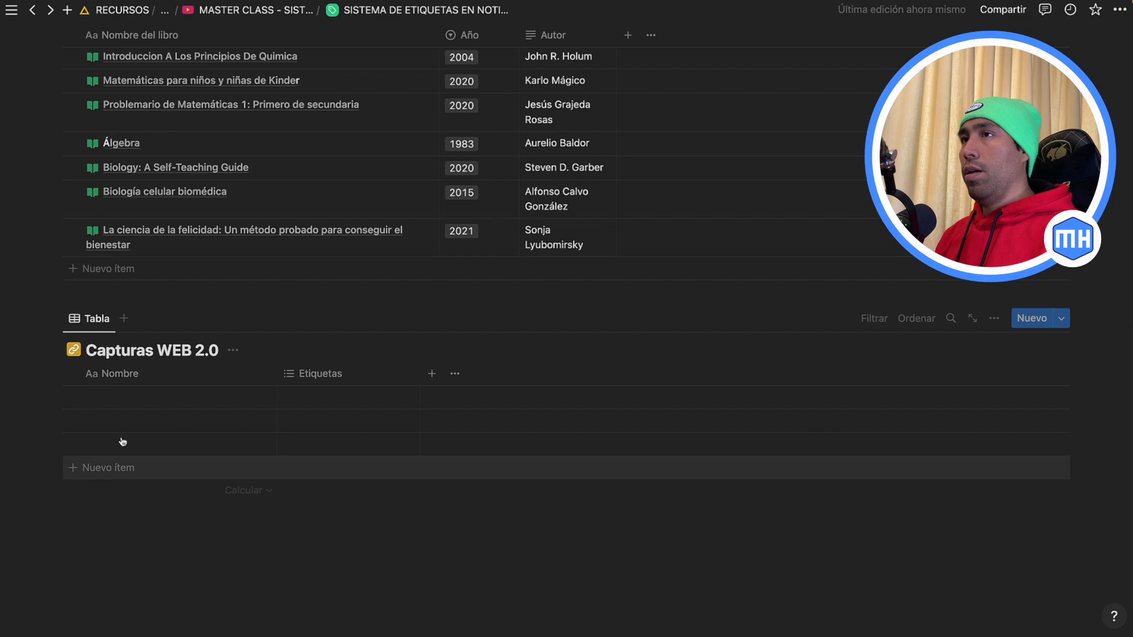
# Rename the table view of Capturas WEB 2.0 as "CAPTURAS".
pyautogui.click(94, 322)
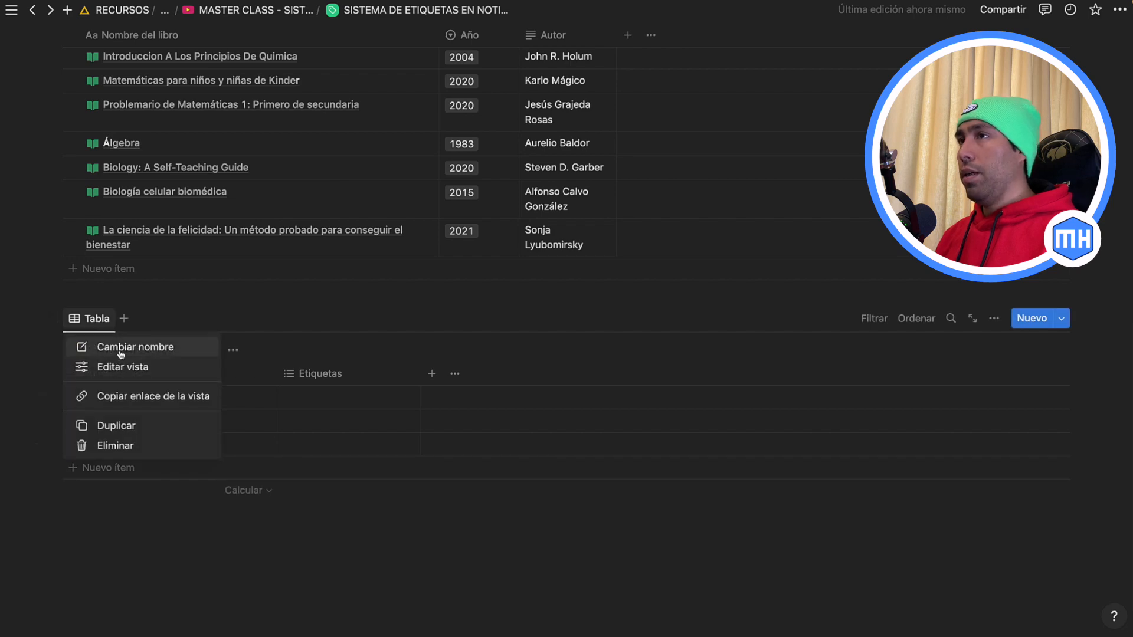
pyautogui.click(120, 353)
pyautogui.write('CAPTURAS')
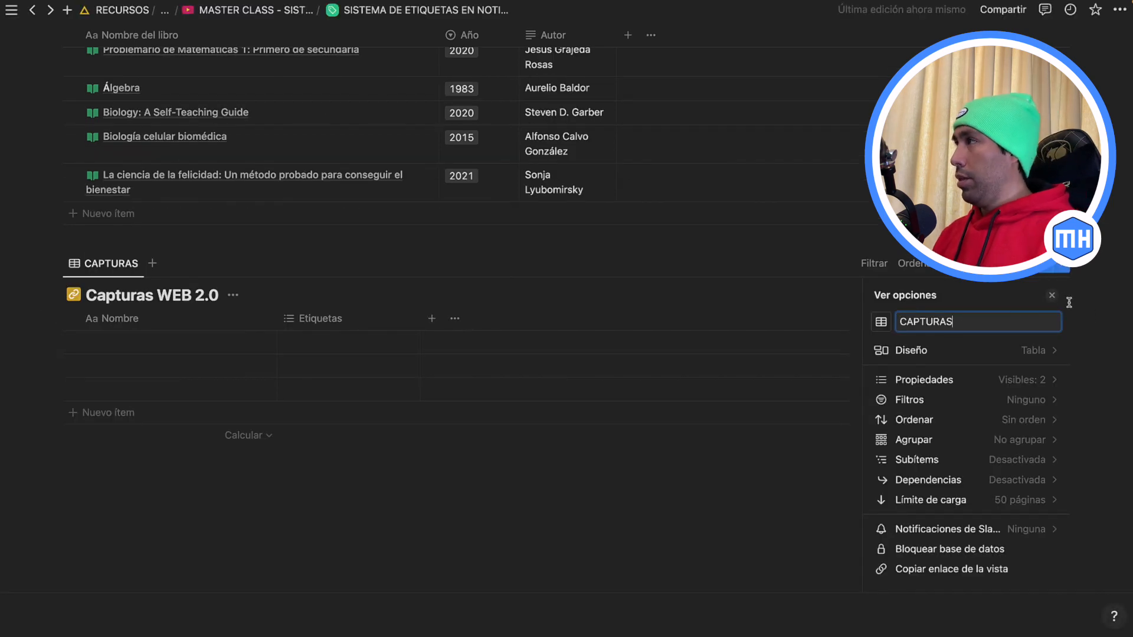
pyautogui.click(1052, 296)
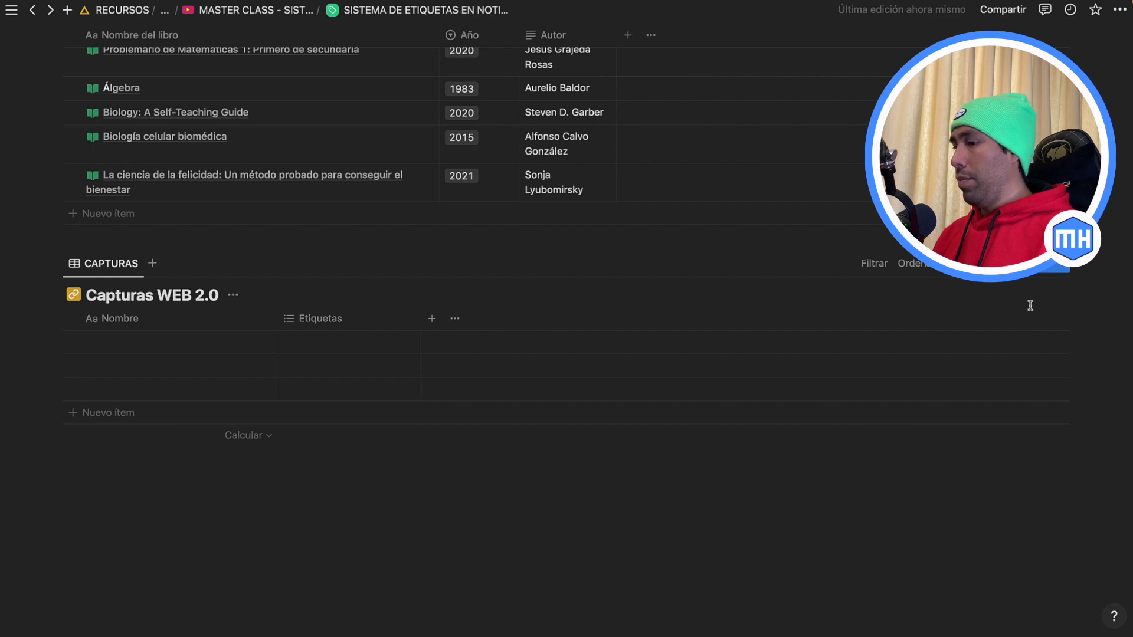
# Create a new untitled template for Capturas WEB 2.0 with a yellow link icon, found by filtering the icons for "LINK".
pyautogui.click(1062, 265)
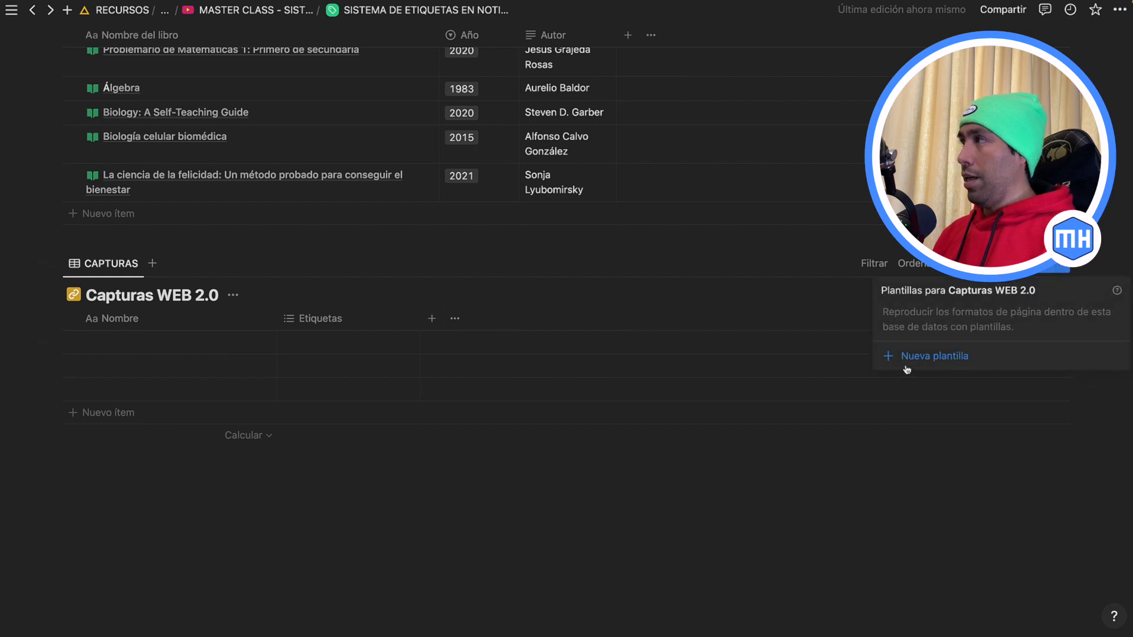
pyautogui.click(901, 358)
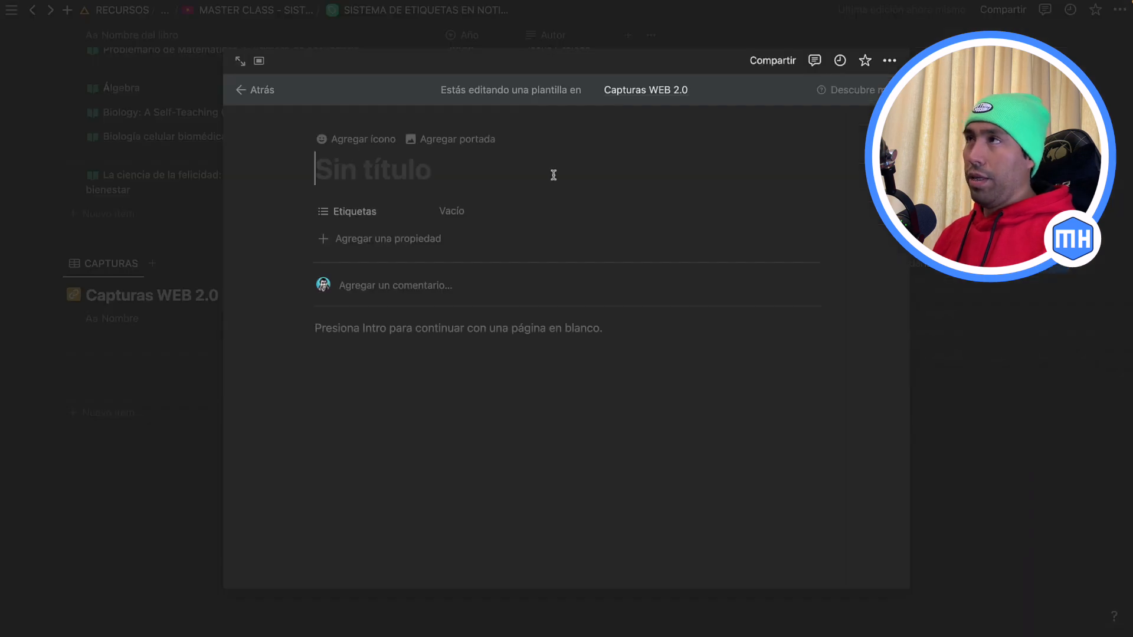
pyautogui.click(343, 148)
pyautogui.click(265, 248)
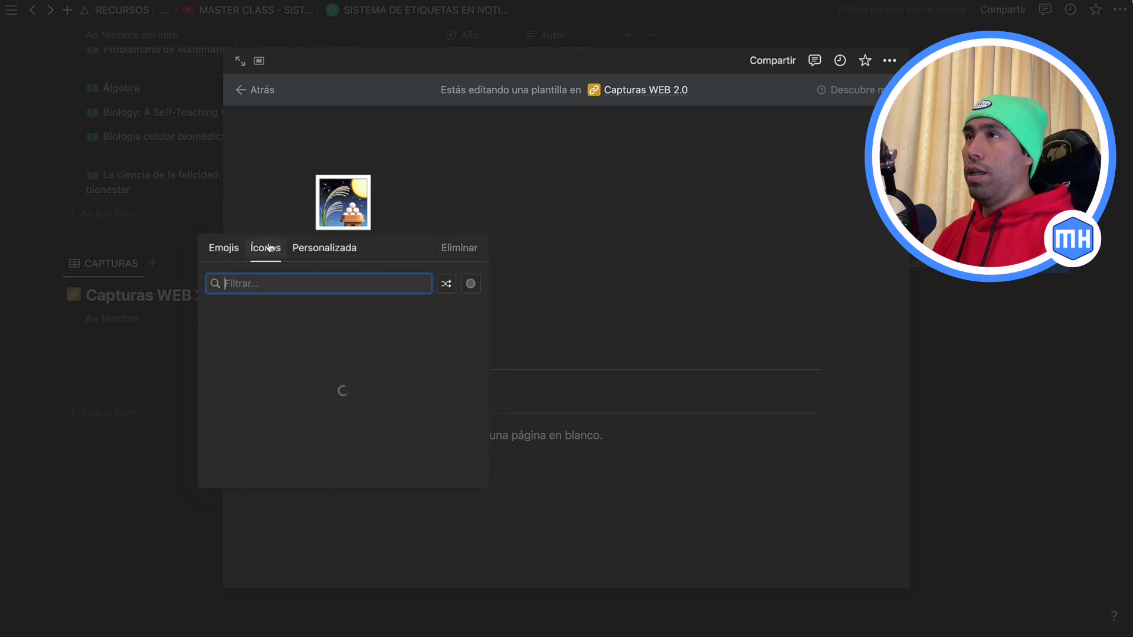
pyautogui.click(244, 284)
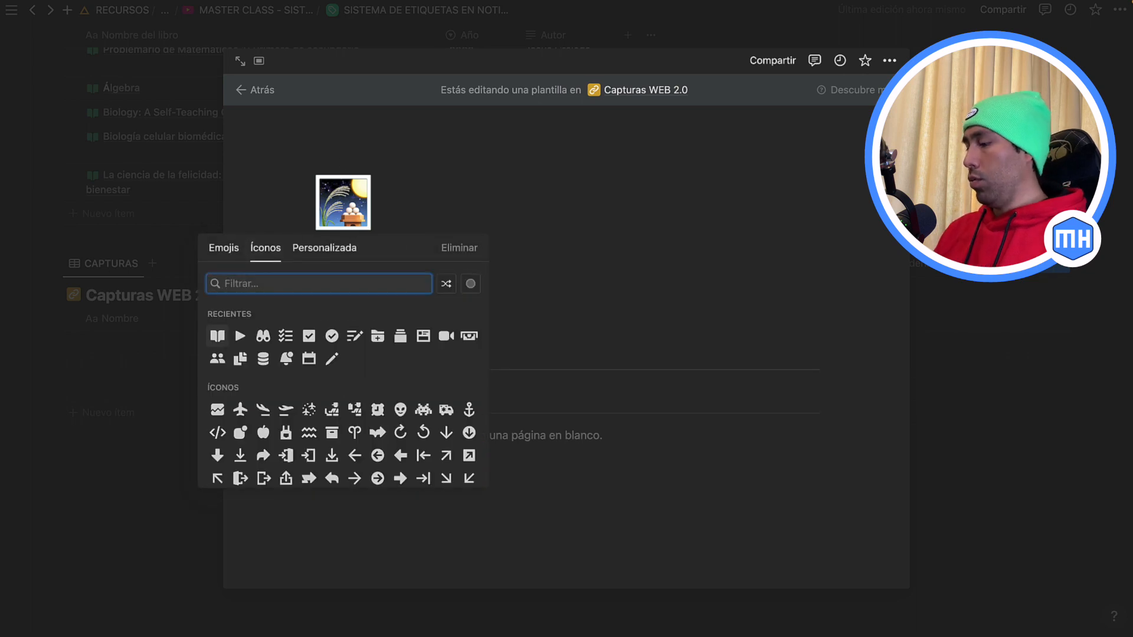
pyautogui.write('LINK')
pyautogui.moveTo(224, 318)
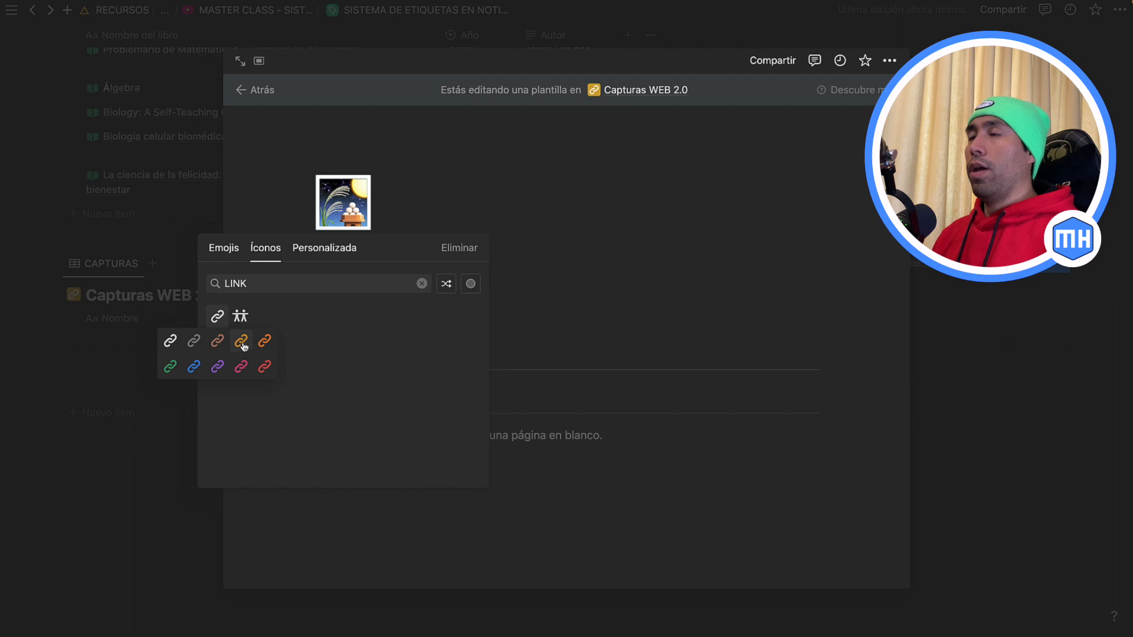
pyautogui.click(241, 341)
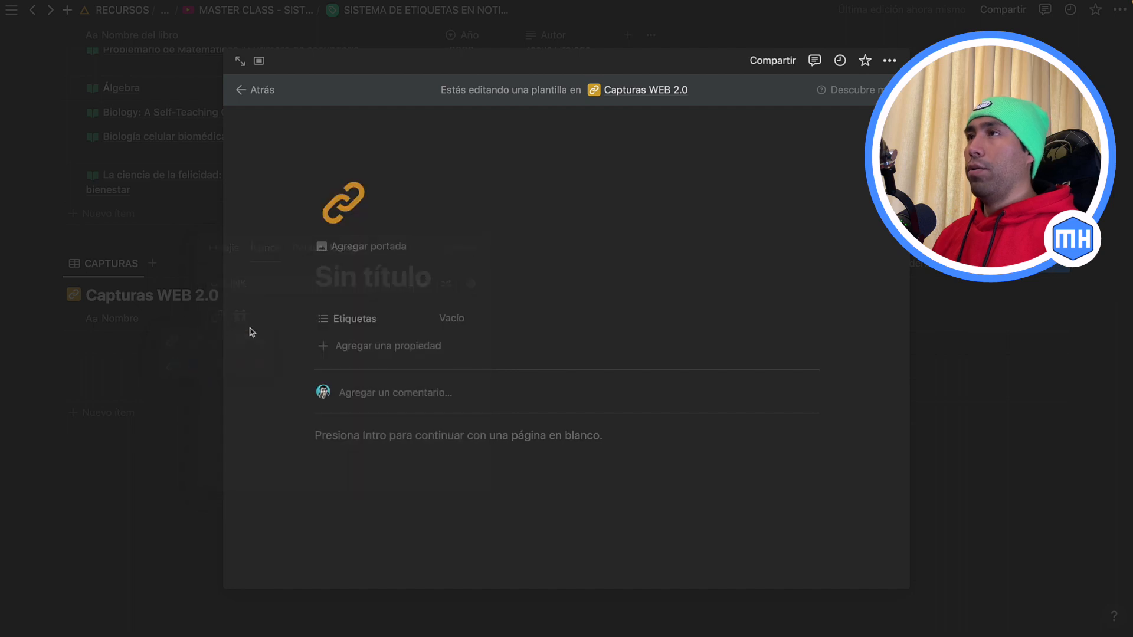
pyautogui.click(995, 460)
# Set the link-icon template as the default for the CAPTURAS view only.
pyautogui.click(1062, 266)
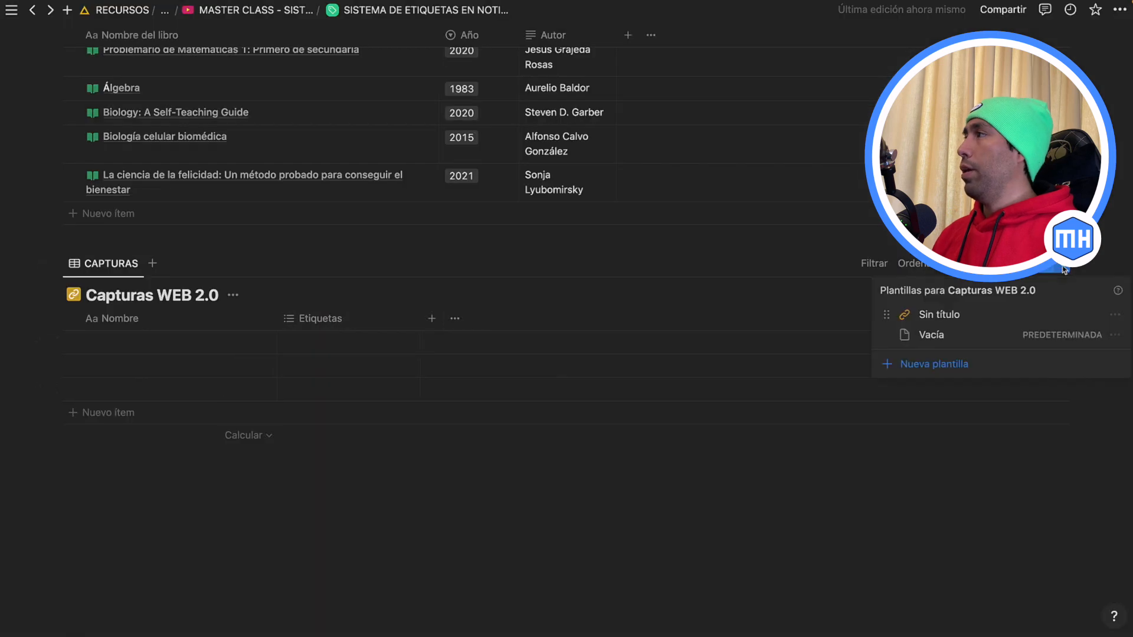
pyautogui.click(1115, 316)
pyautogui.click(974, 295)
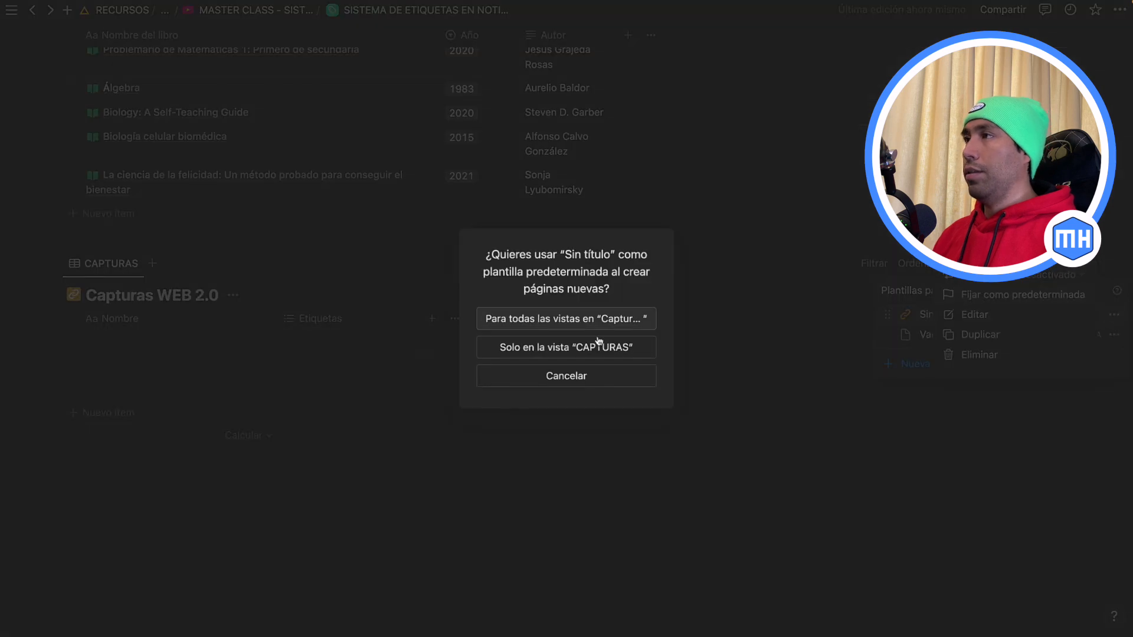
pyautogui.click(569, 347)
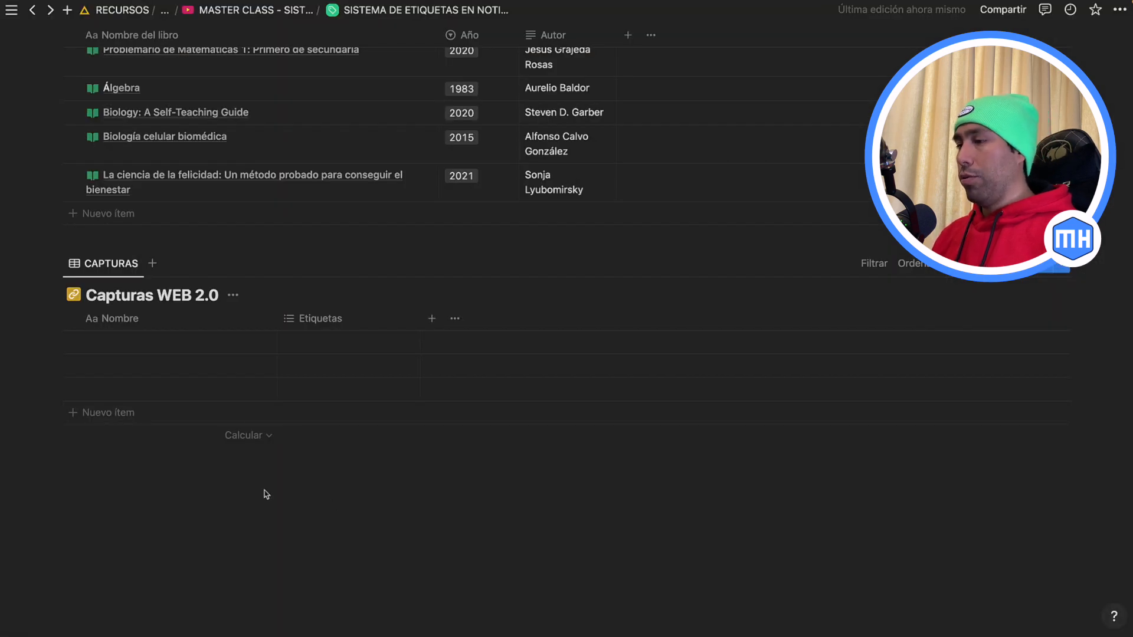
# Rename the Nombre column of Capturas WEB 2.0 as "Página web".
pyautogui.click(118, 321)
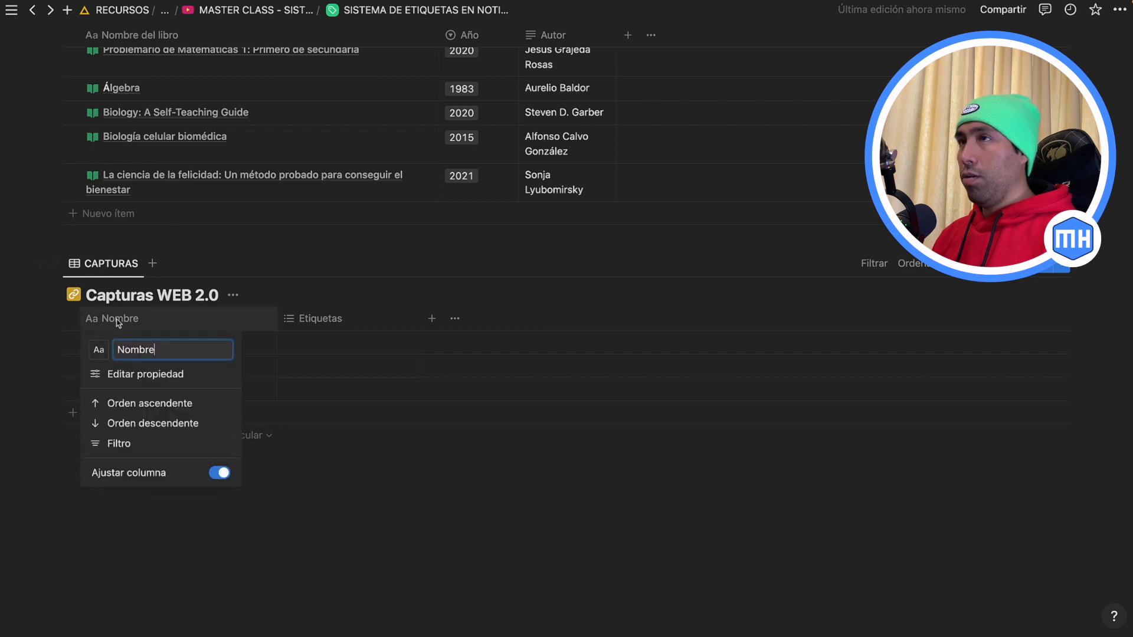
pyautogui.press('Escape')
pyautogui.click(126, 325)
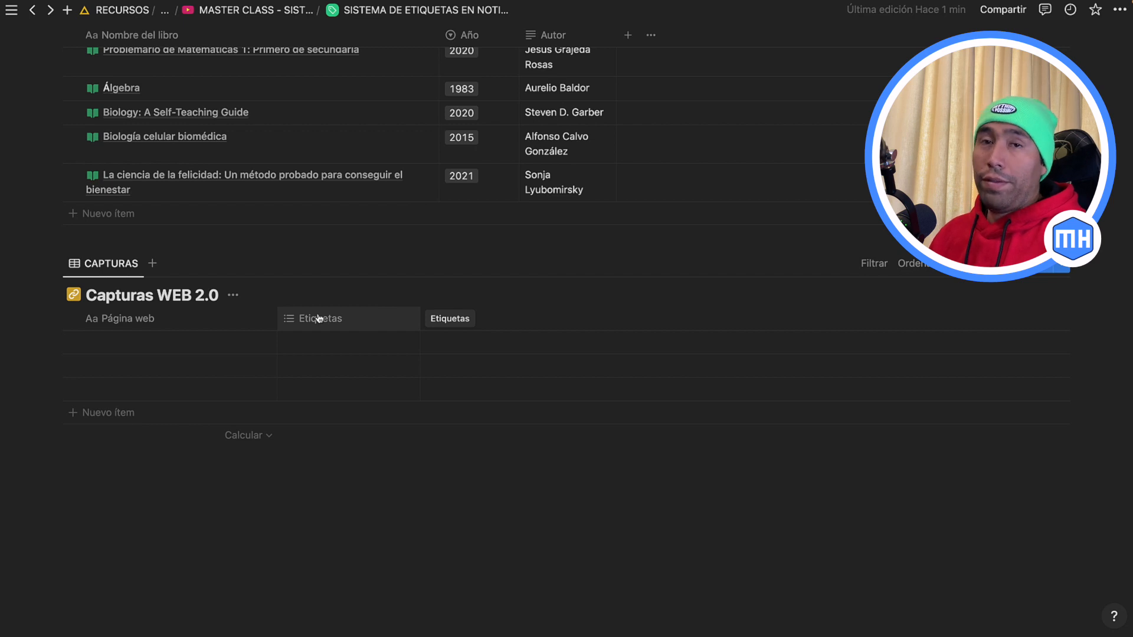
# Change the Etiquetas property of Capturas WEB 2.0 to the URL type and rename it "URL".
pyautogui.click(339, 322)
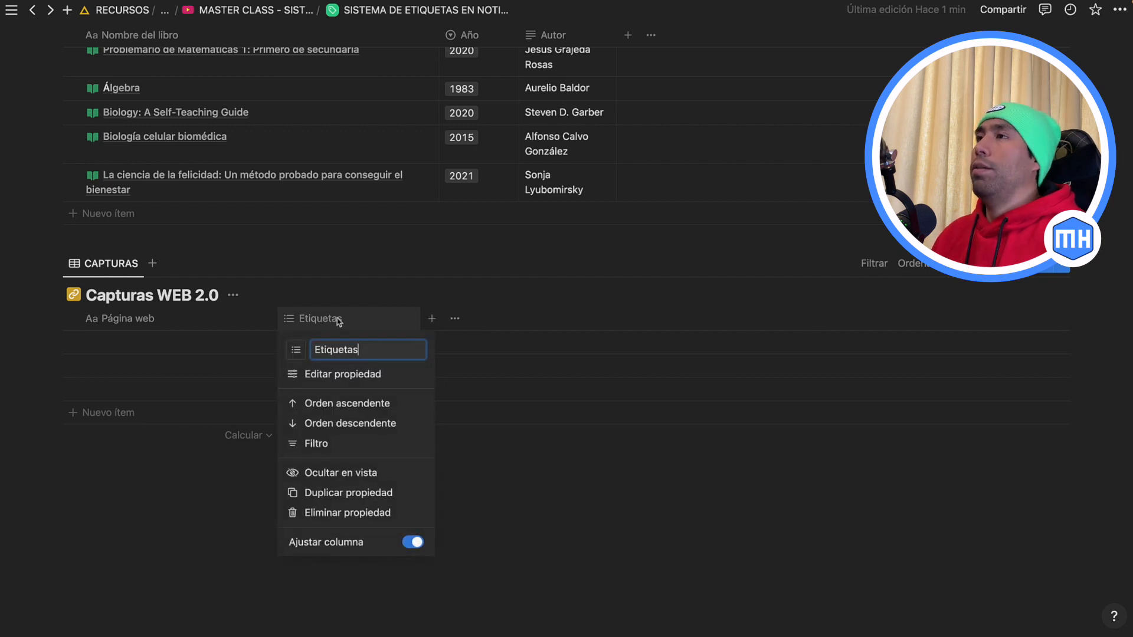
pyautogui.click(332, 373)
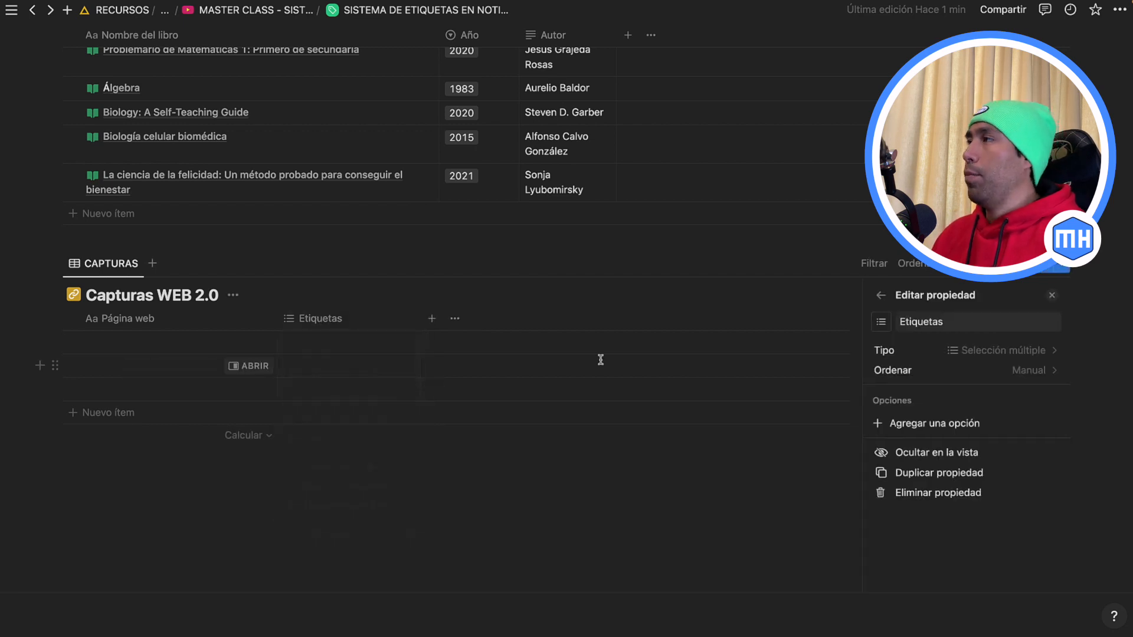
pyautogui.click(1000, 351)
pyautogui.scroll(-3, 970, 433)
pyautogui.scroll(-2, 970, 434)
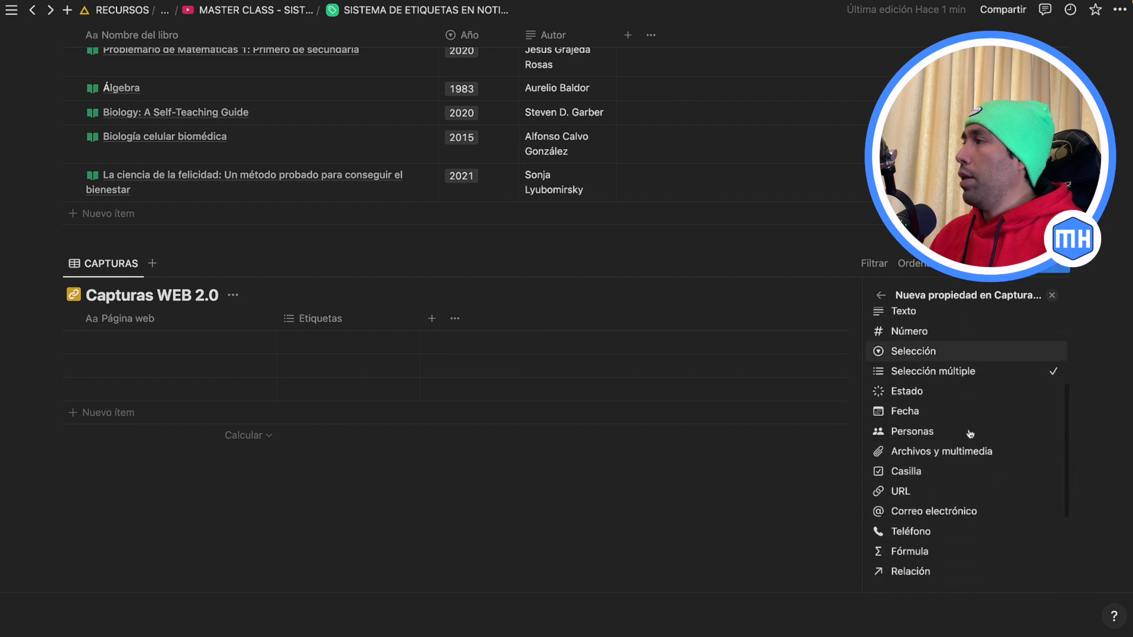
pyautogui.click(893, 494)
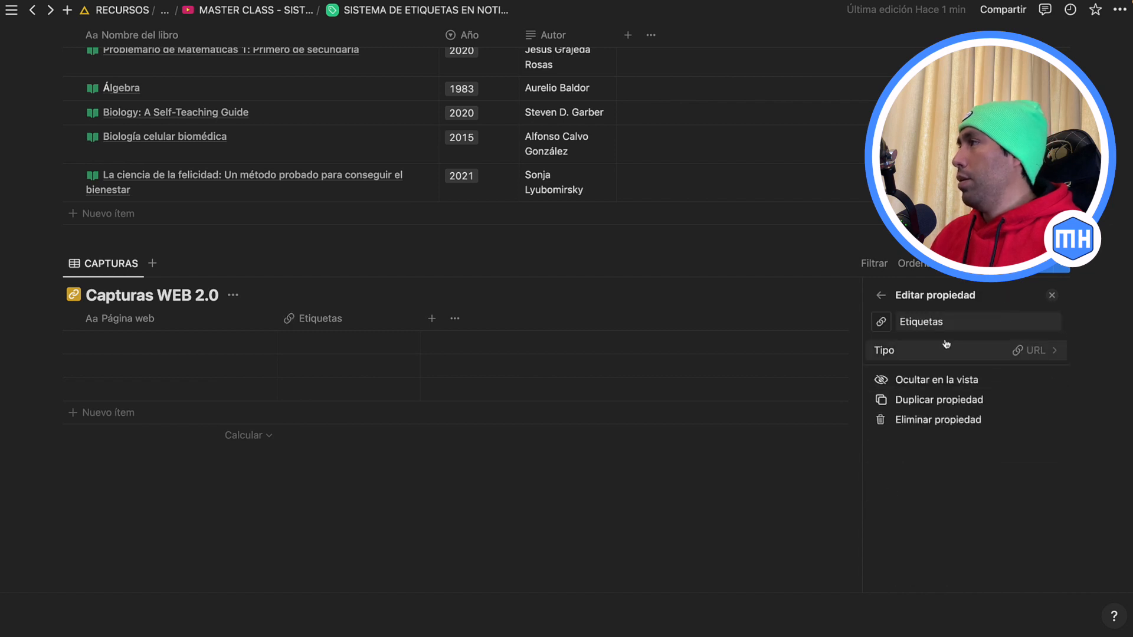
pyautogui.click(927, 322)
pyautogui.doubleClick(927, 322)
pyautogui.write('URL')
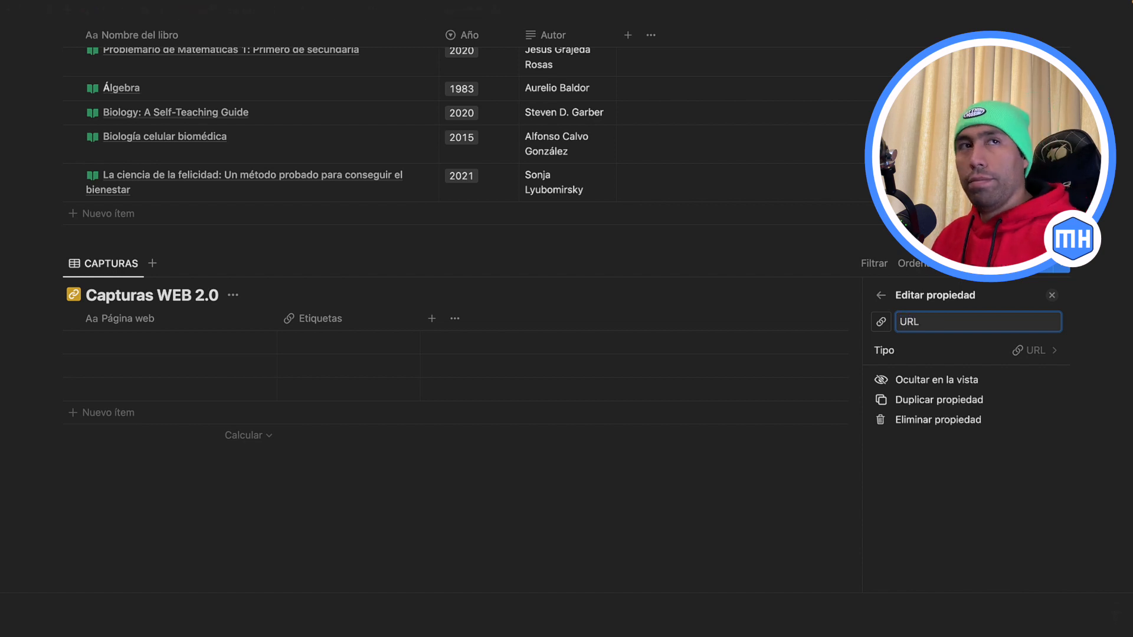
pyautogui.click(1053, 295)
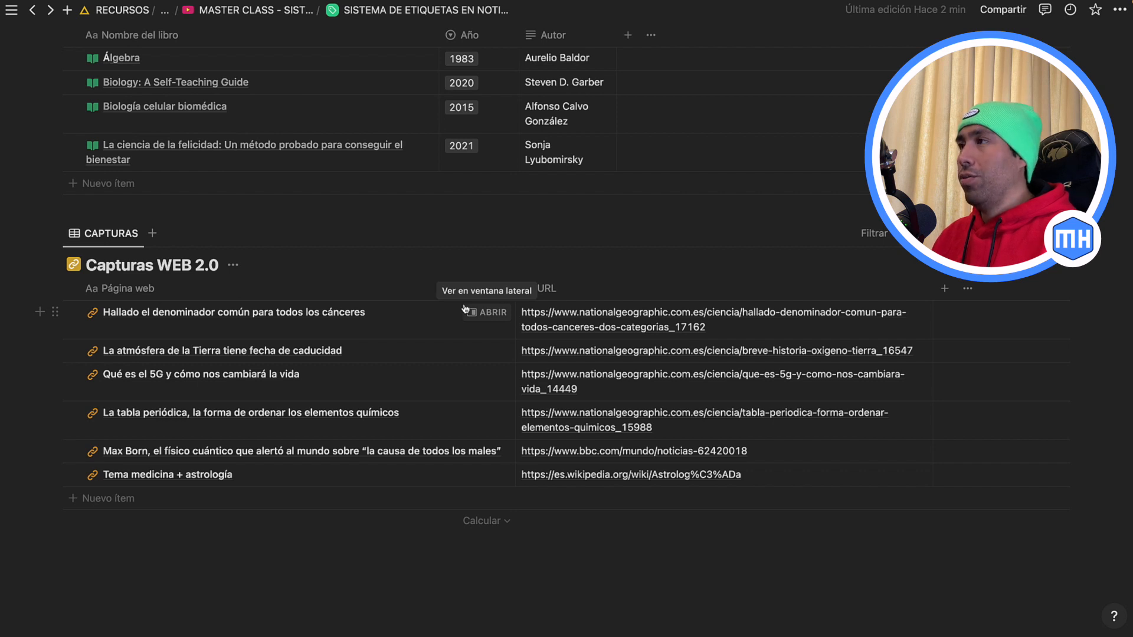
# Insert an inline database (Base de datos: integrada) below the Capturas WEB 2.0 table and title it "Evaluaciones Universidad 2.0".
pyautogui.scroll(-1, 407, 417)
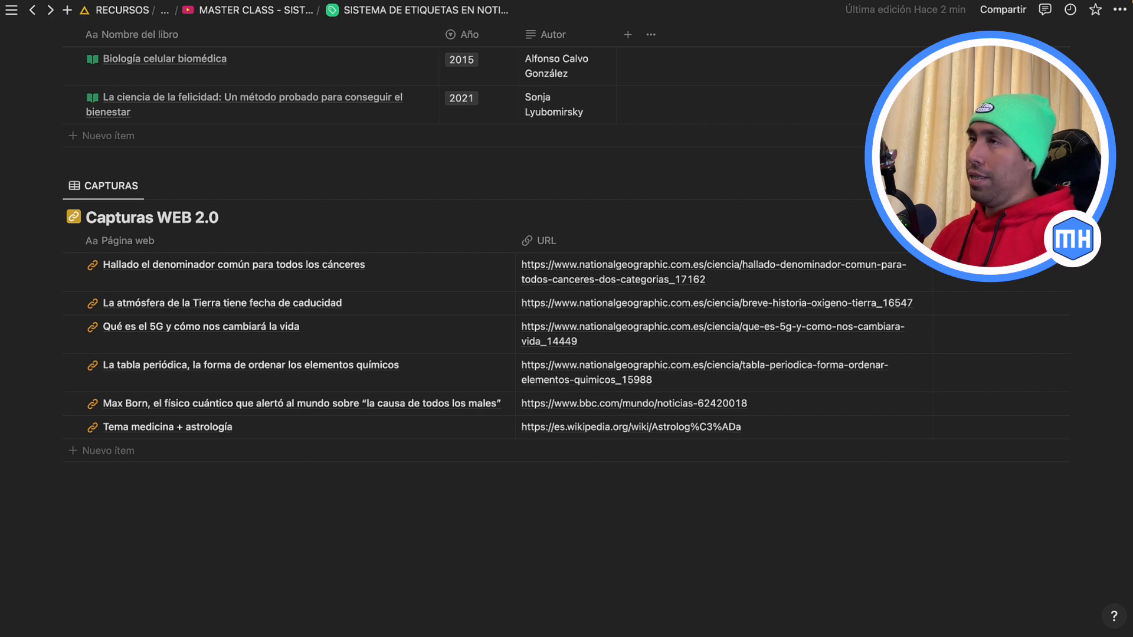
pyautogui.click(116, 515)
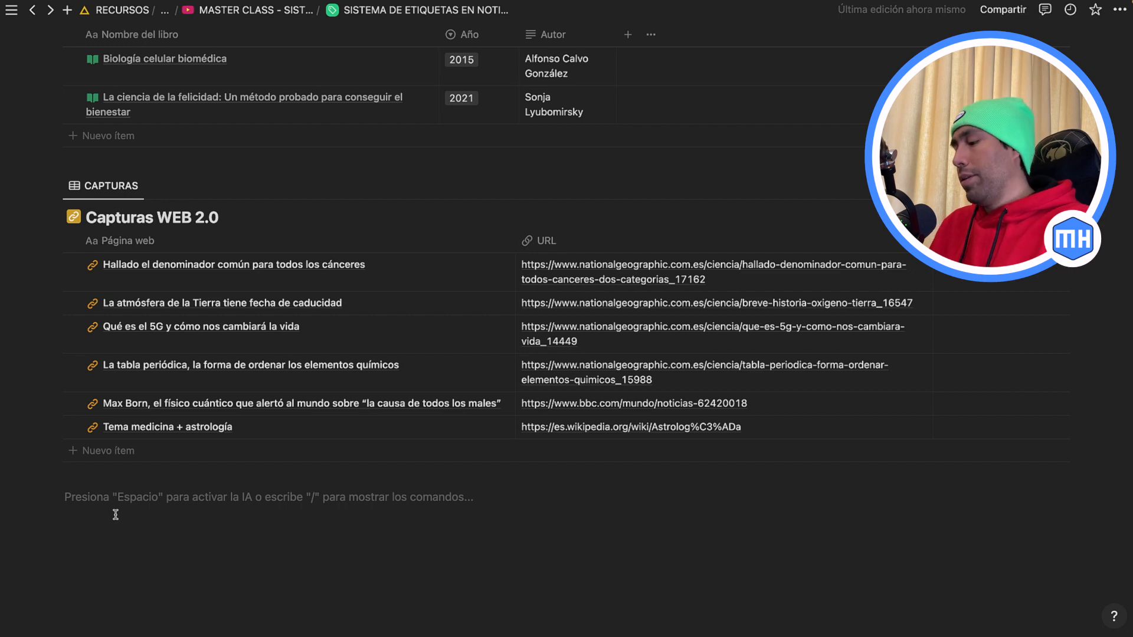
pyautogui.write('/bas')
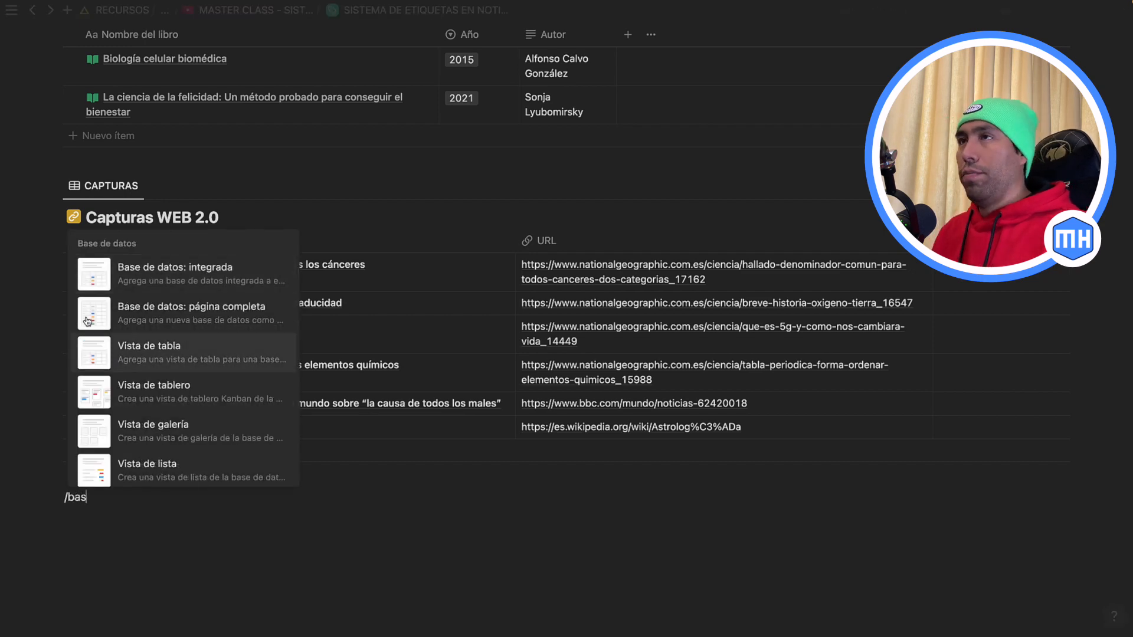
pyautogui.click(132, 269)
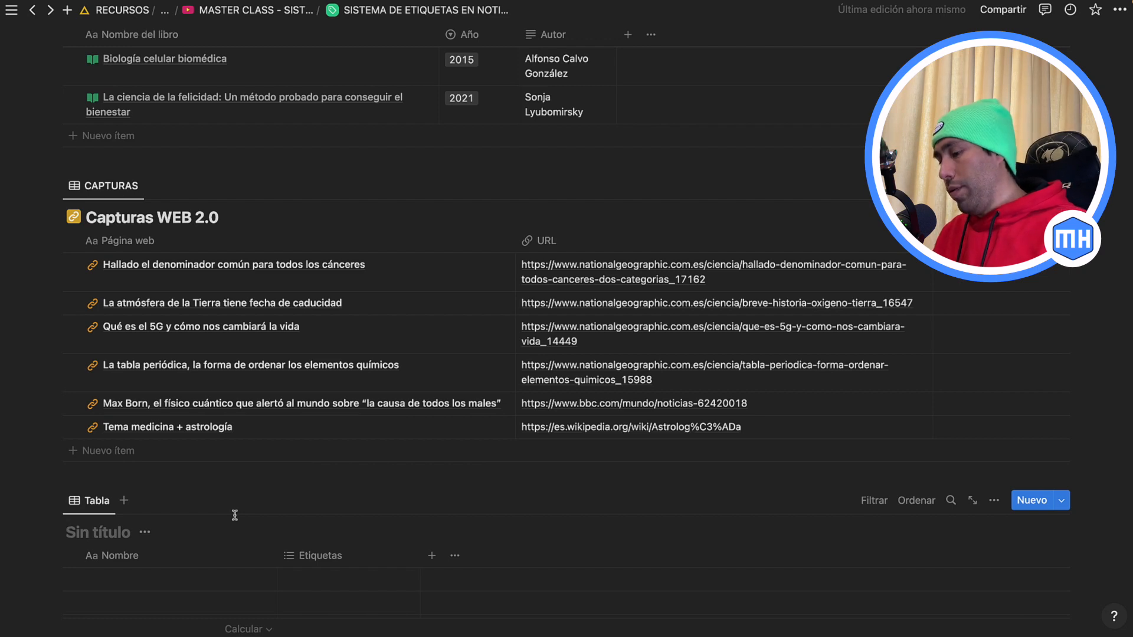
pyautogui.write('Evaluaciones Universidad 2.0')
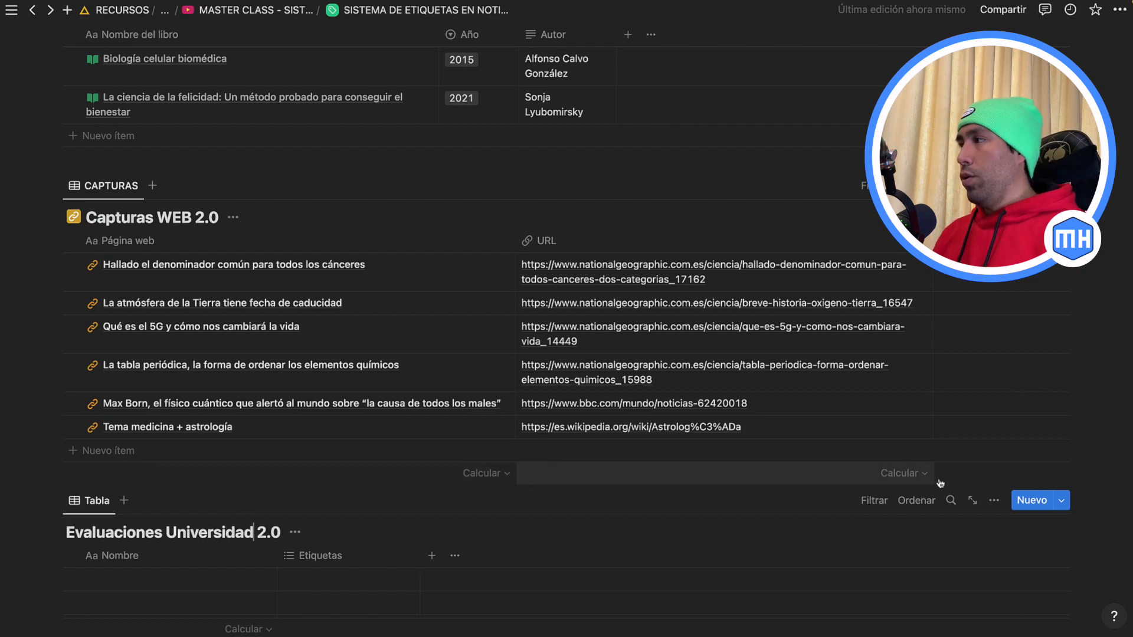
# Open Evaluaciones Universidad 2.0 as a full page and give it a coloured graduation-cap icon, filtering the icons for "uni".
pyautogui.click(972, 501)
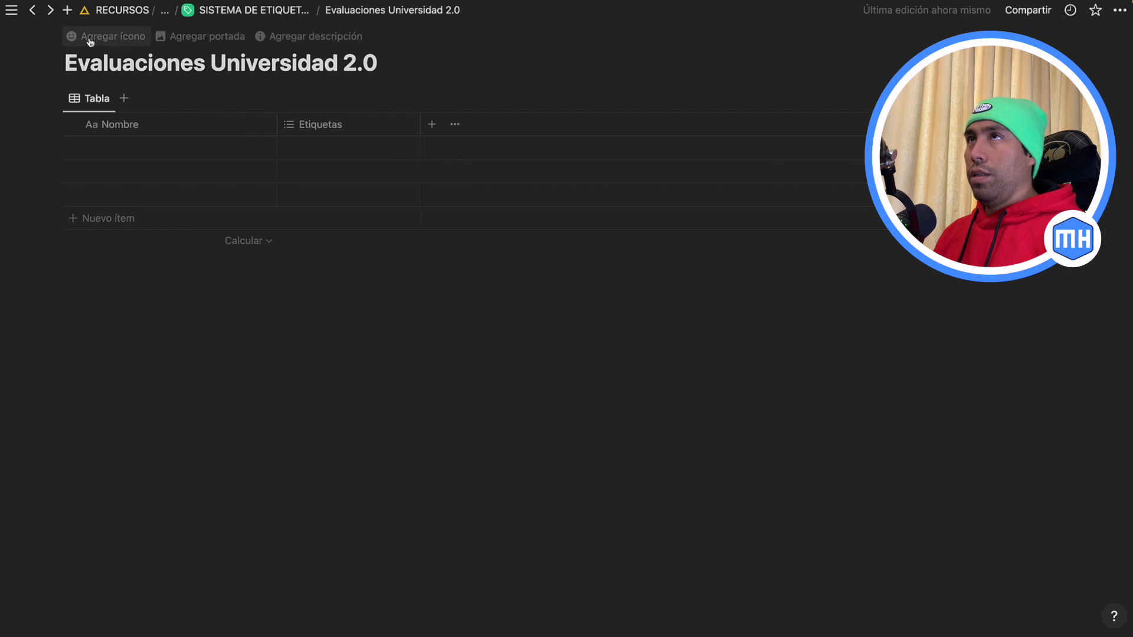
pyautogui.click(98, 42)
pyautogui.click(77, 63)
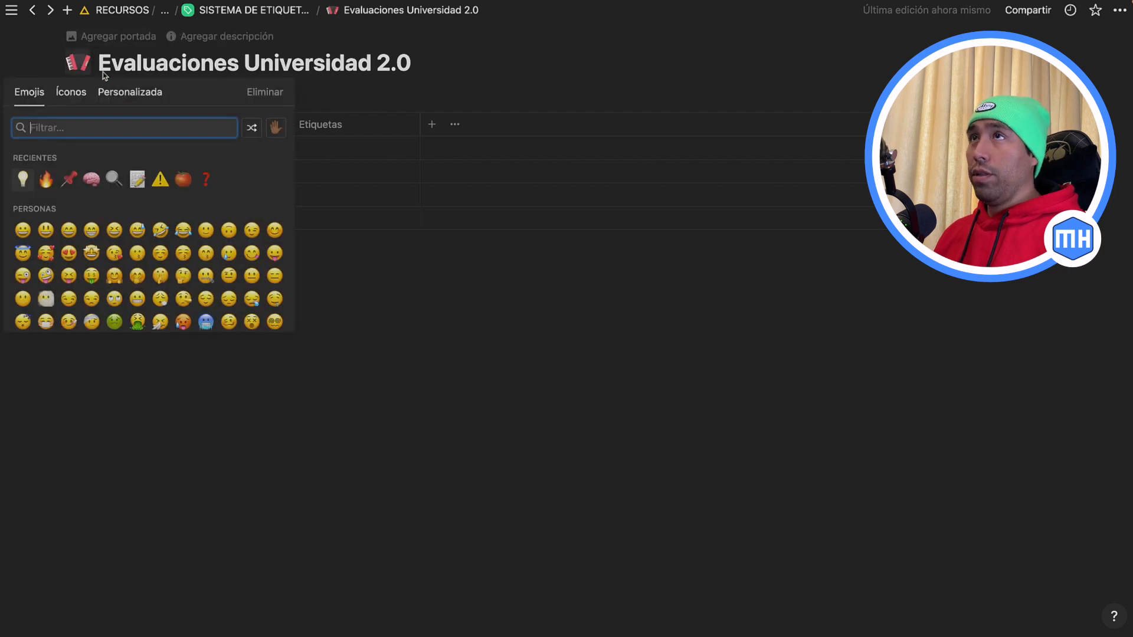
pyautogui.click(72, 92)
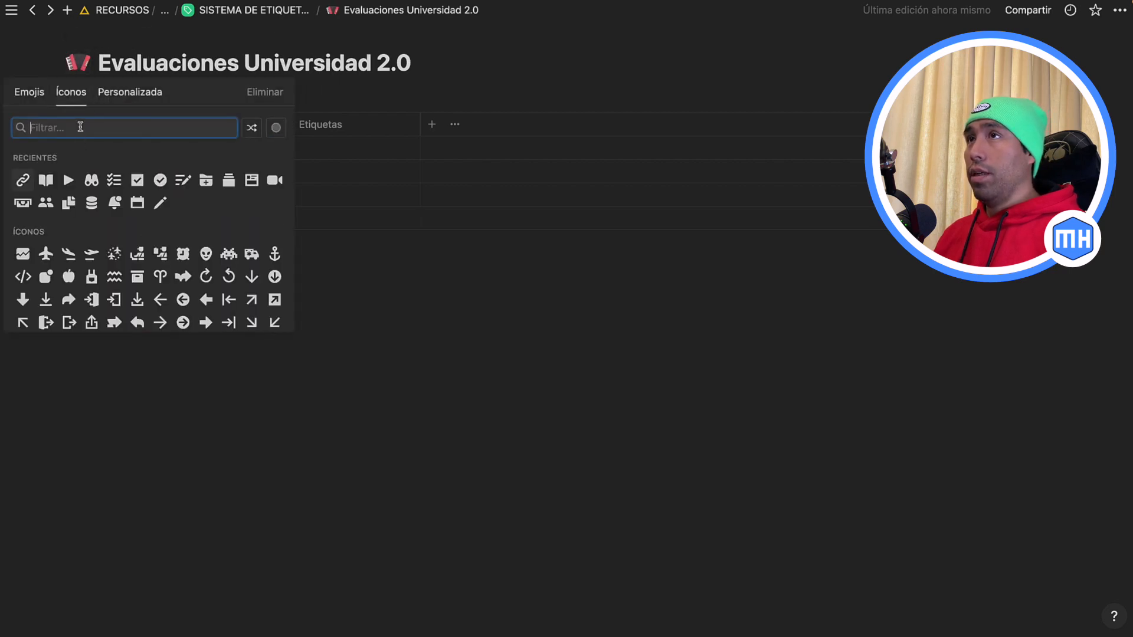
pyautogui.write('uni')
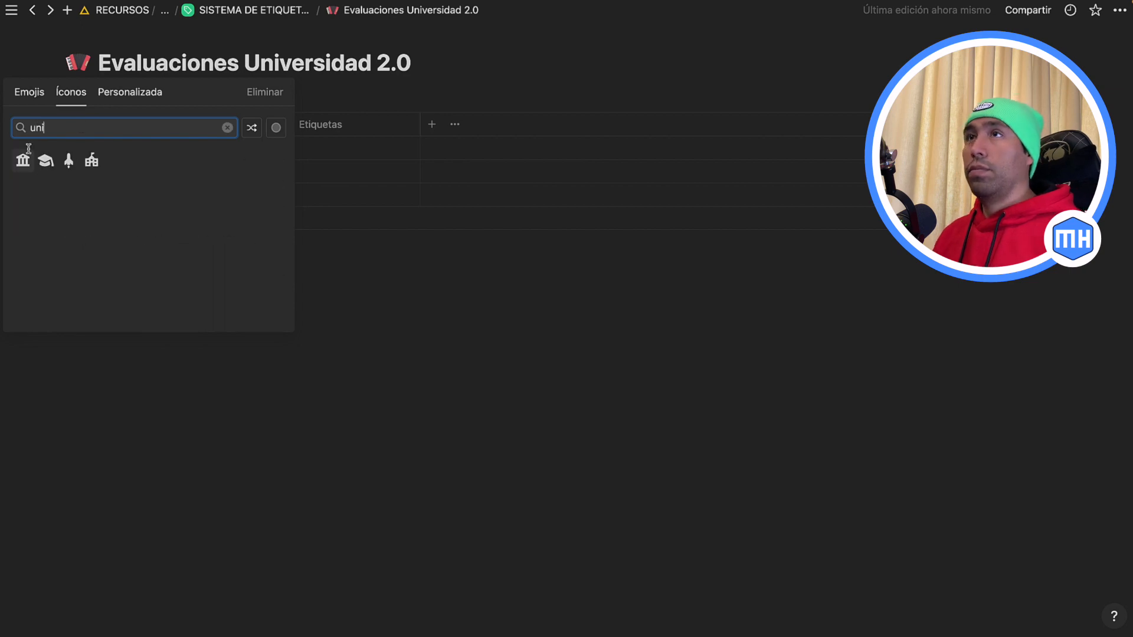
pyautogui.click(43, 164)
pyautogui.click(41, 216)
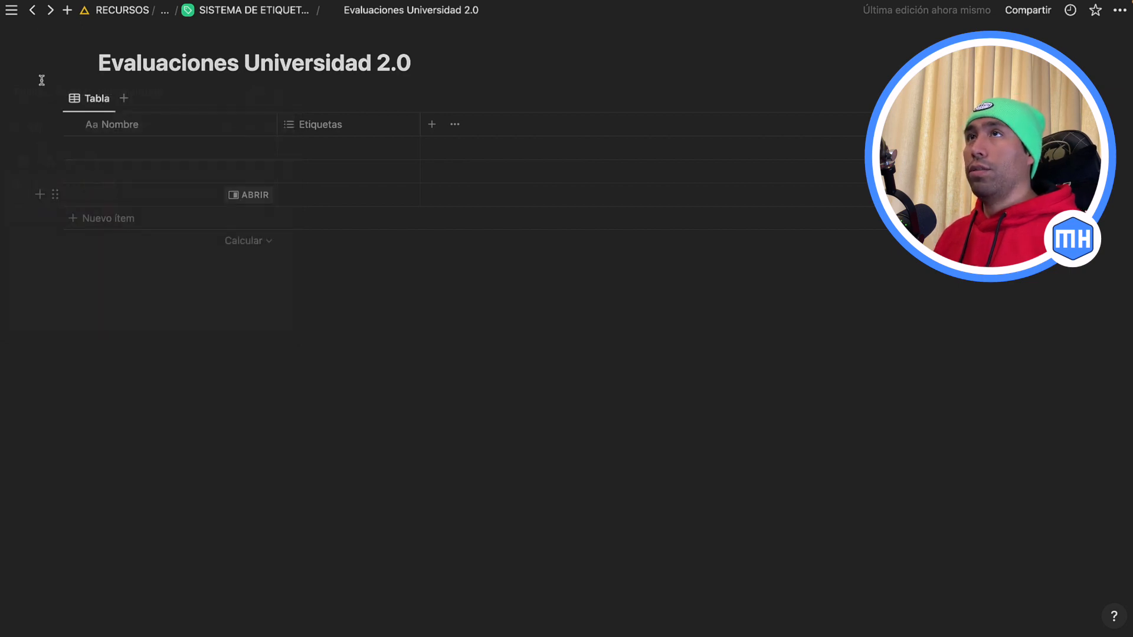
# Return to the tag system page and rename the table view of Evaluaciones Universidad 2.0 as "EVALUACIONES".
pyautogui.click(33, 10)
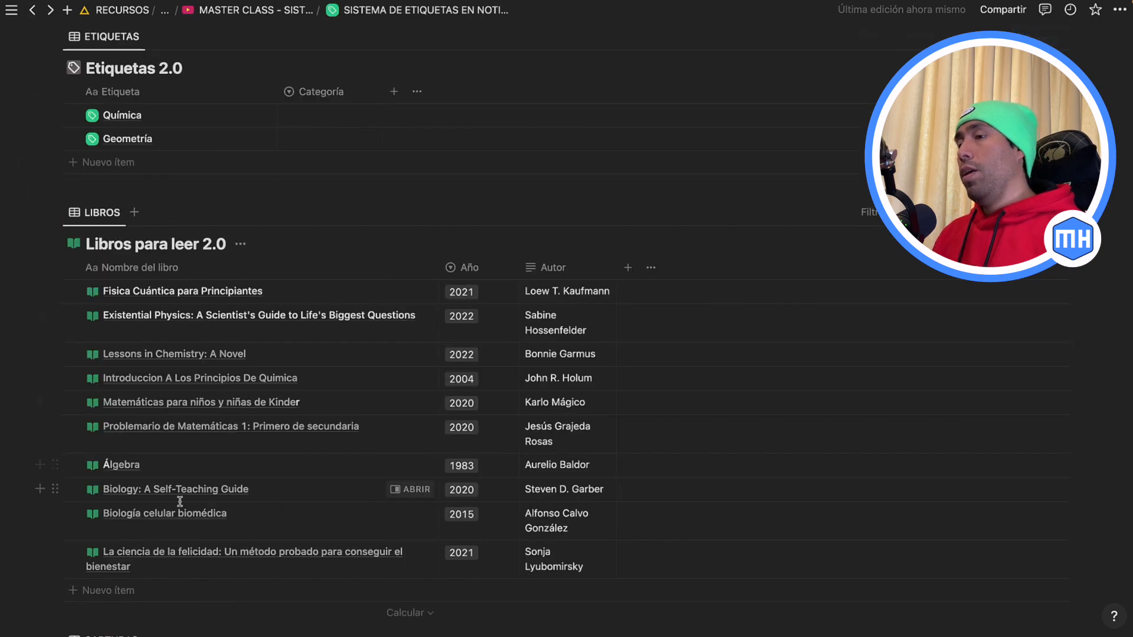
pyautogui.scroll(-3, 181, 506)
pyautogui.scroll(-5, 181, 506)
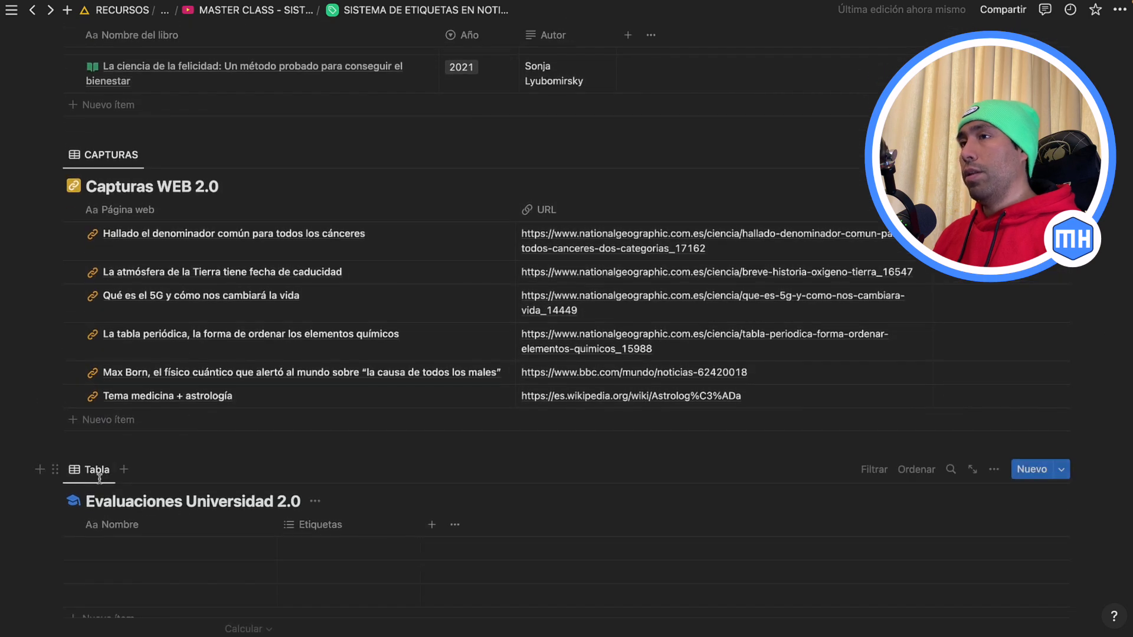
pyautogui.click(97, 472)
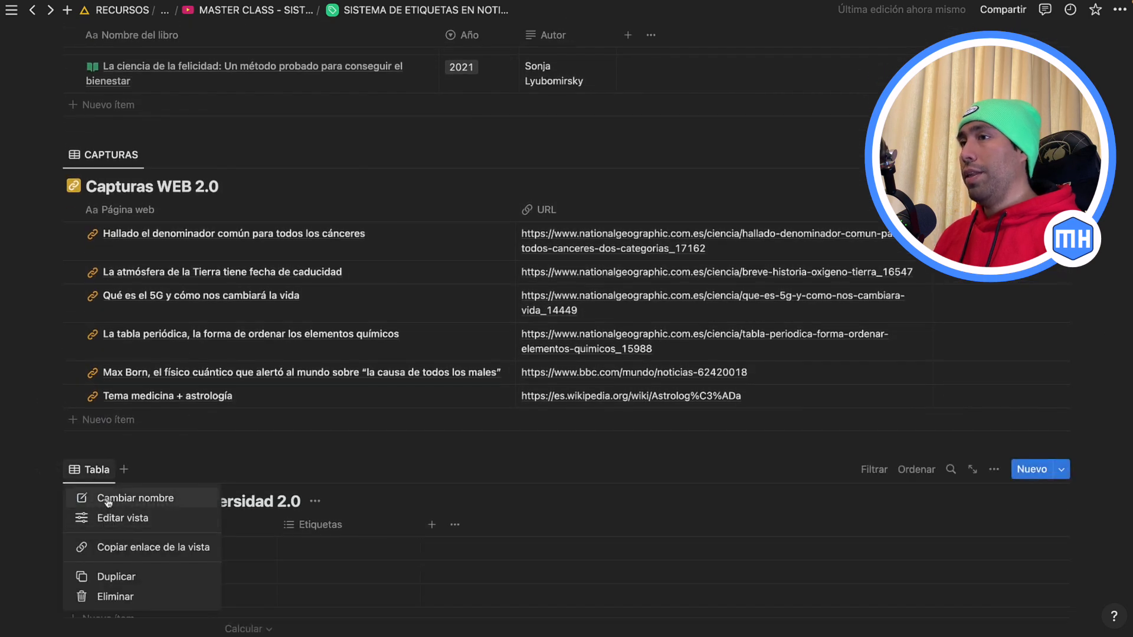
pyautogui.click(109, 500)
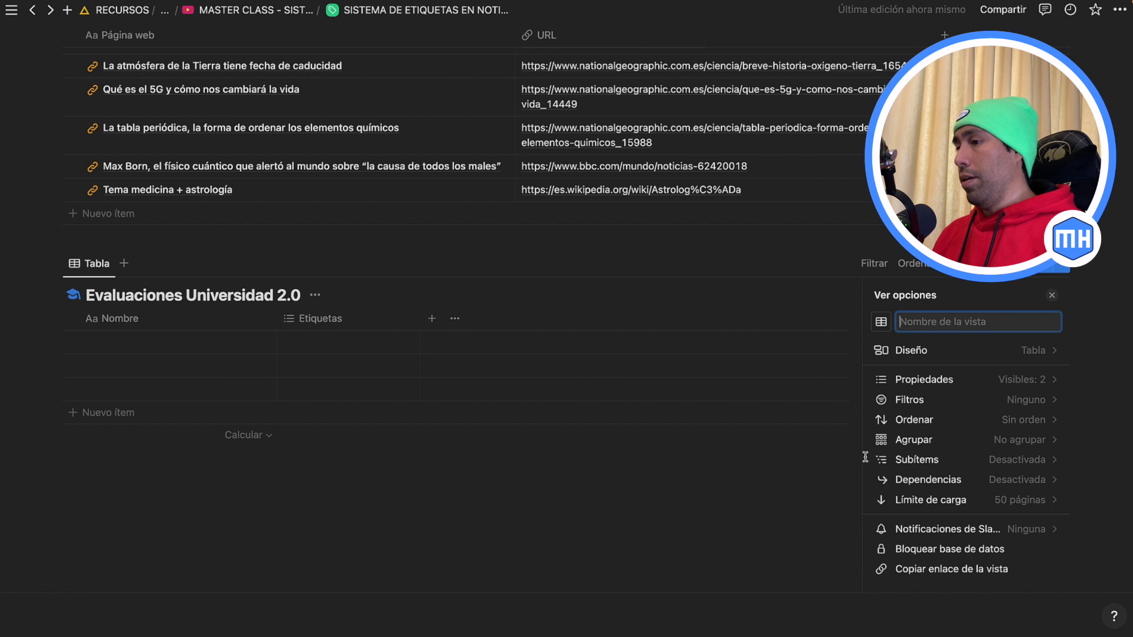
pyautogui.write('EVALUACIONES')
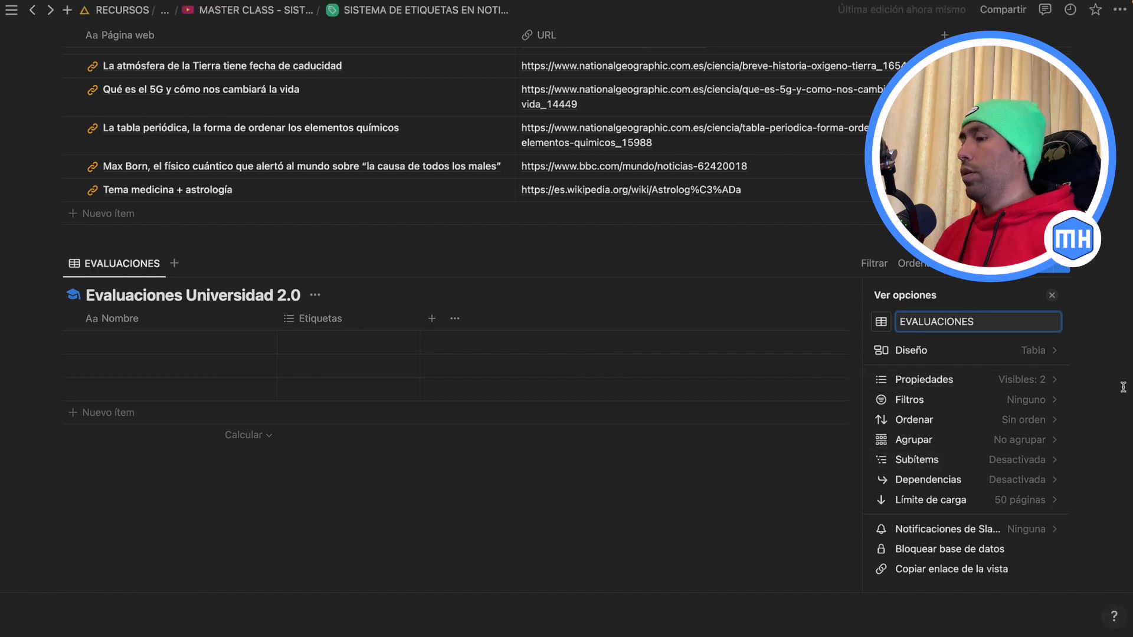
pyautogui.click(1053, 296)
# Create a new untitled template in Evaluaciones Universidad 2.0 and give it the blue graduation-cap icon.
pyautogui.click(1061, 267)
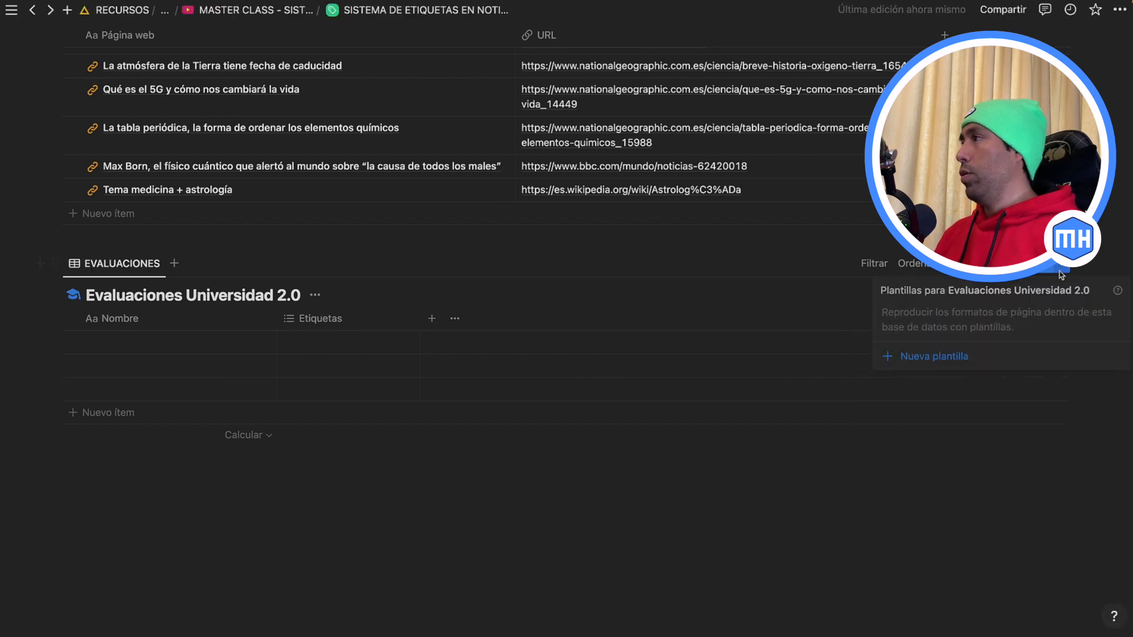
pyautogui.click(1002, 357)
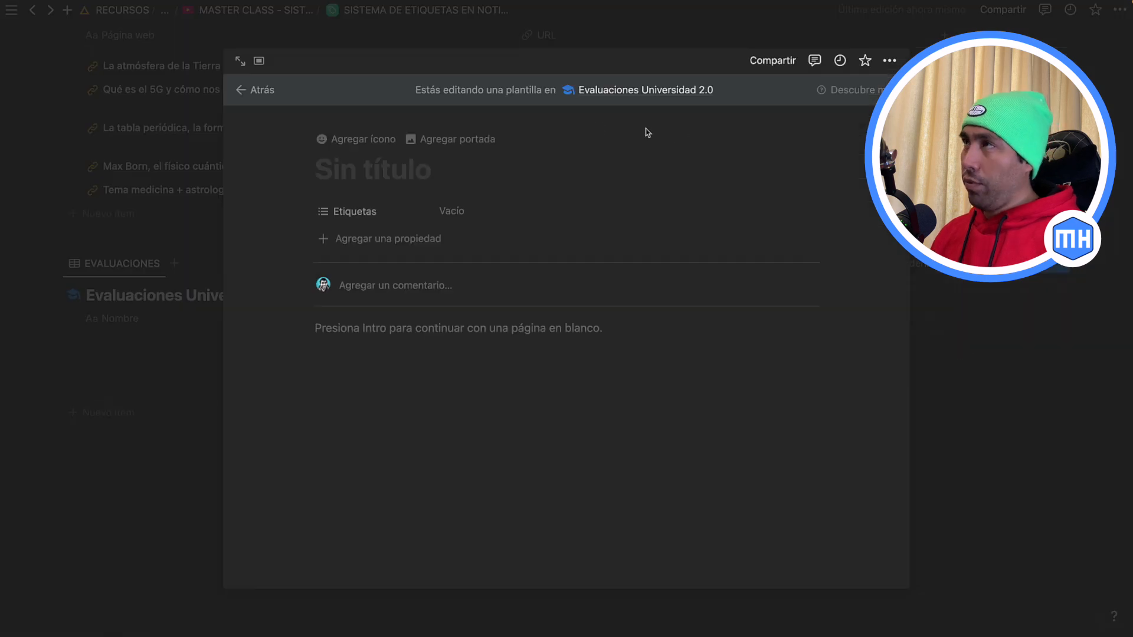
pyautogui.click(374, 142)
pyautogui.click(273, 249)
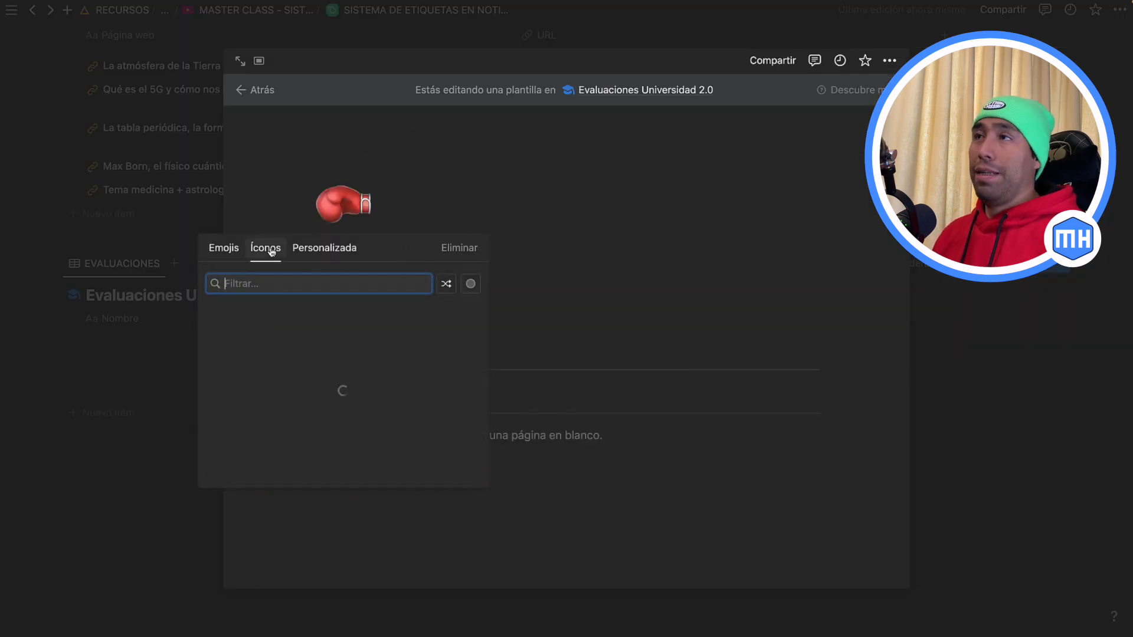
pyautogui.moveTo(224, 337)
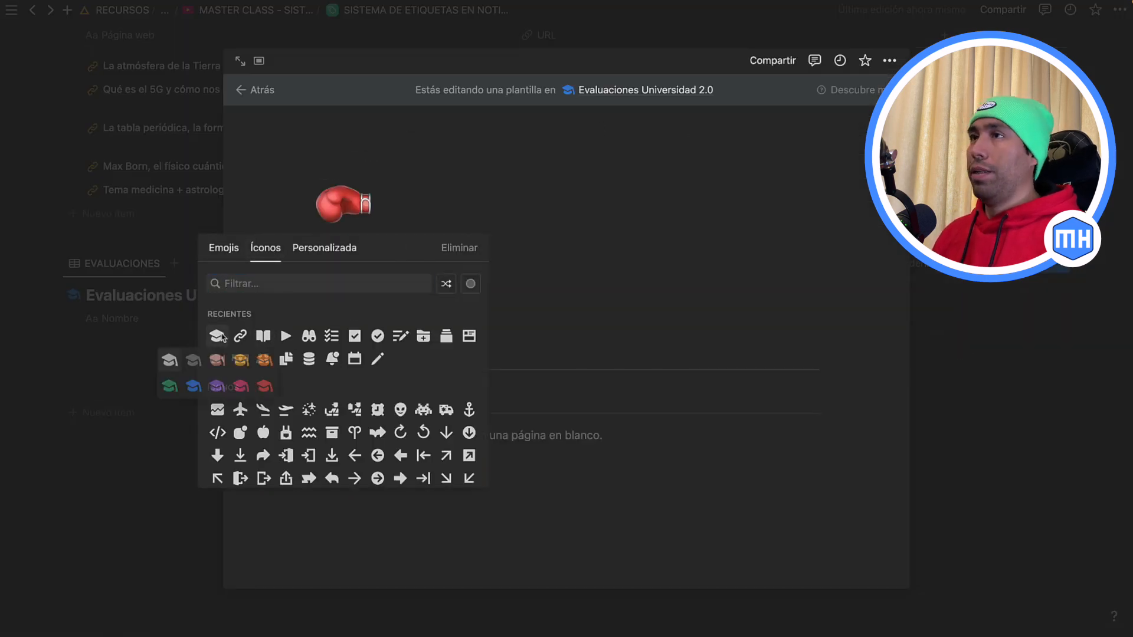
pyautogui.click(193, 386)
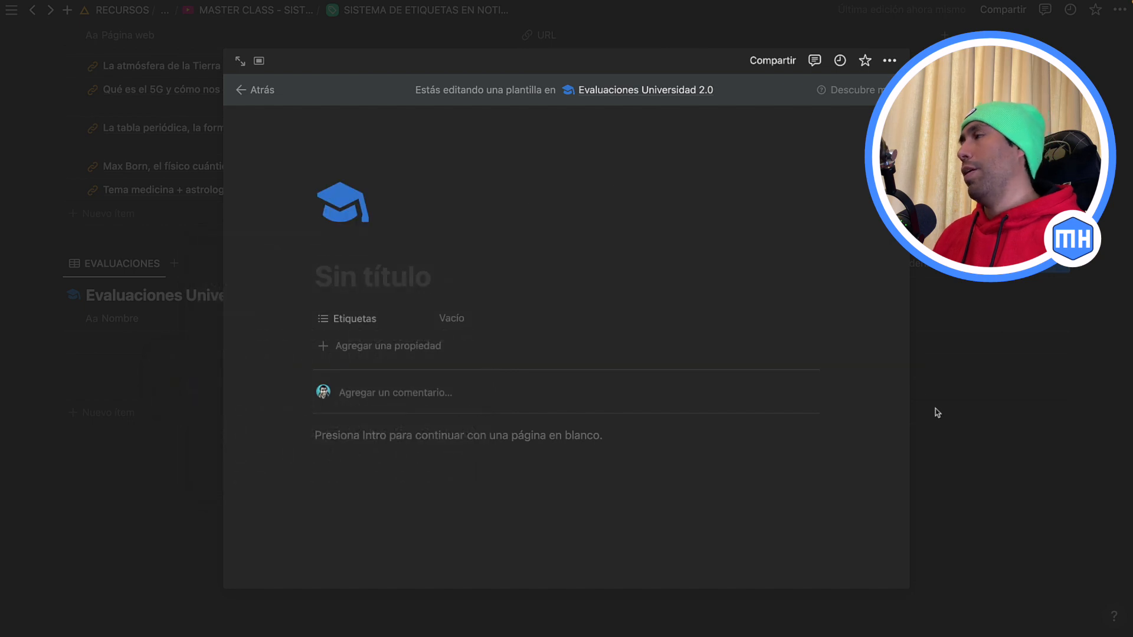
pyautogui.click(962, 483)
# Set the untitled graduation-cap template as the default for all views of Evaluaciones Universidad 2.0.
pyautogui.click(1060, 273)
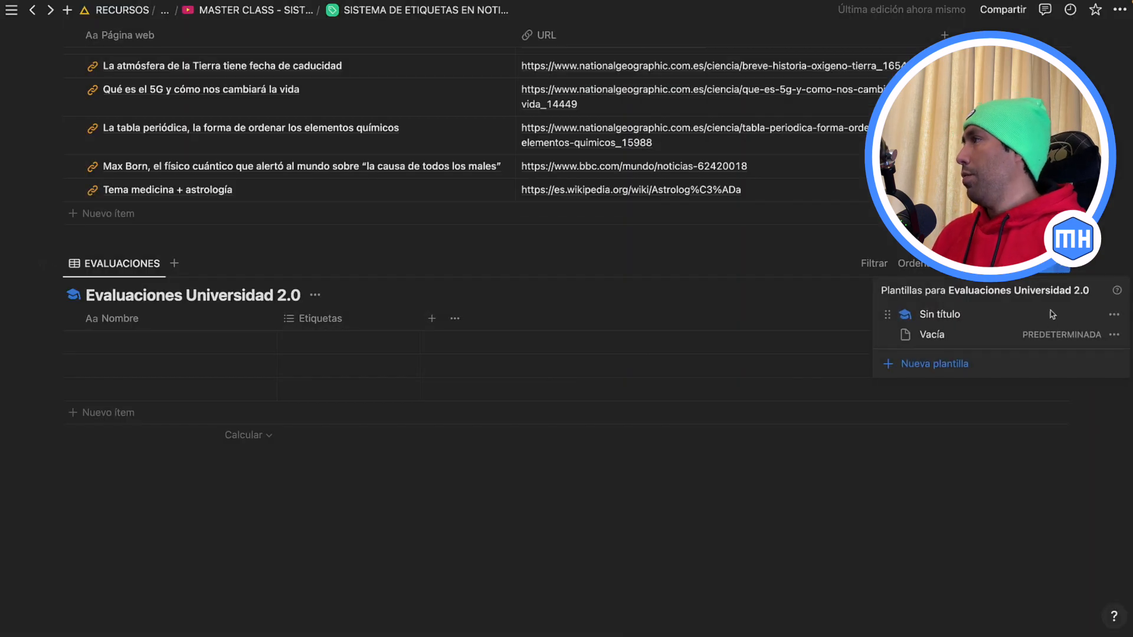
pyautogui.click(1111, 318)
pyautogui.click(1008, 301)
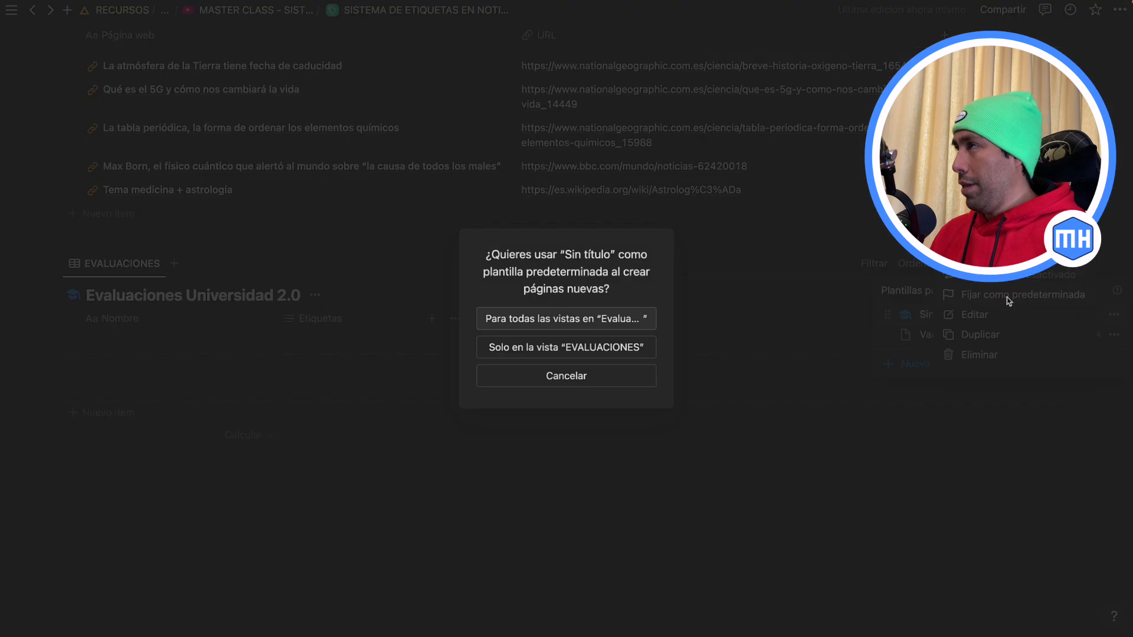
pyautogui.click(603, 327)
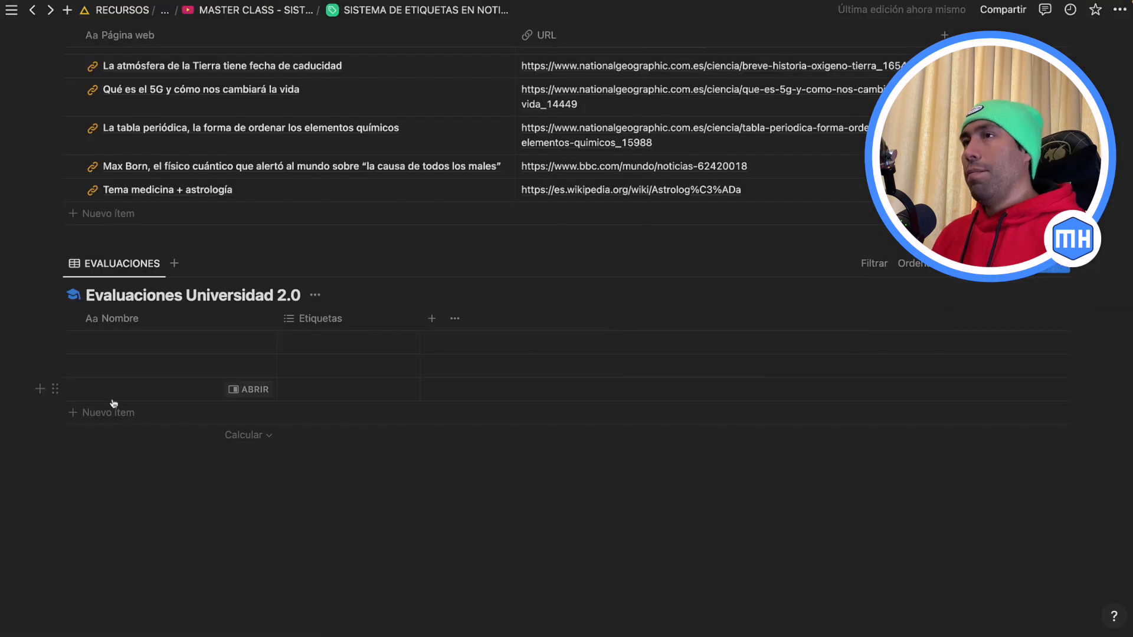
pyautogui.press('Escape')
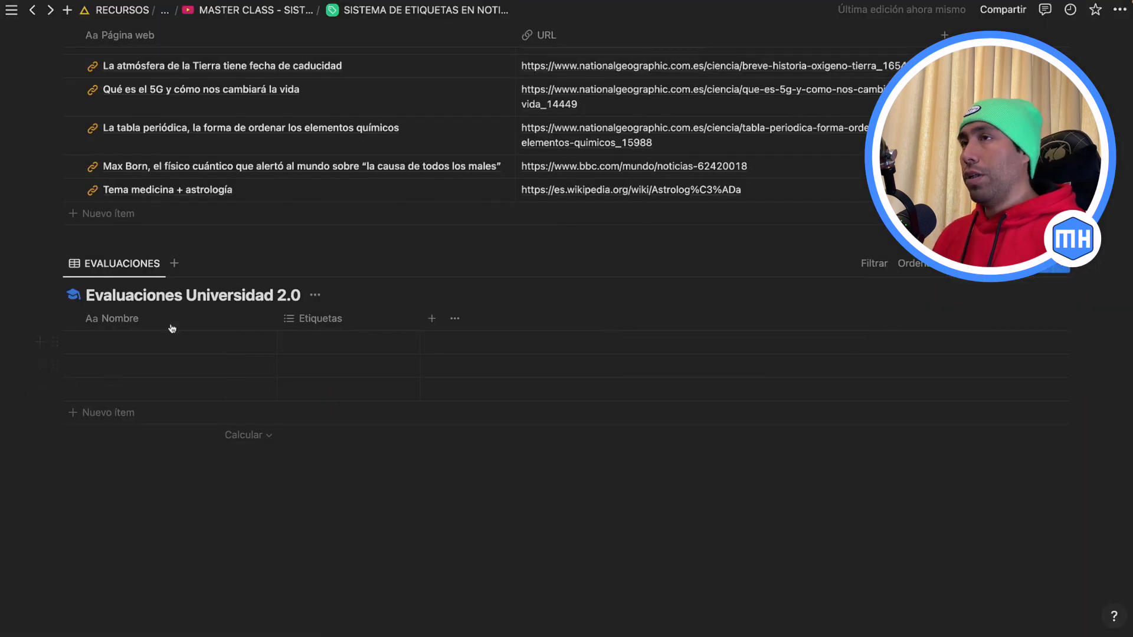
# Rename the Nombre column of Evaluaciones Universidad 2.0 as "Nombre de la evaluación".
pyautogui.click(148, 319)
pyautogui.write('de la evaluación')
pyautogui.press('Return')
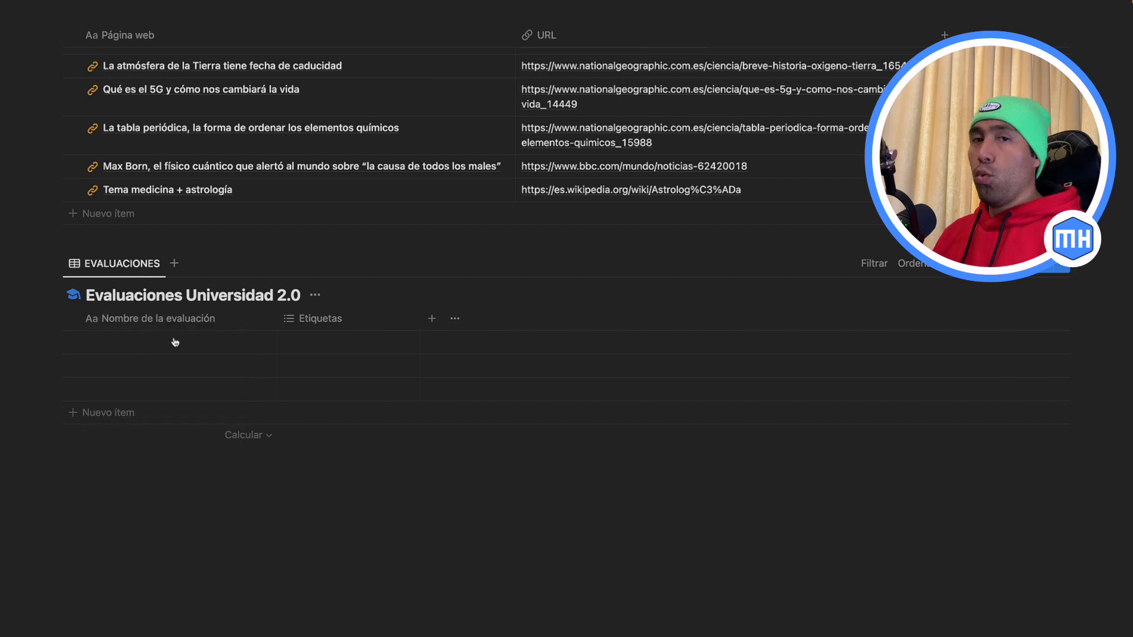
# Rename the Etiquetas property of Evaluaciones Universidad 2.0 as "Semestre", change its type to Selección and narrow its column.
pyautogui.click(313, 323)
pyautogui.click(334, 372)
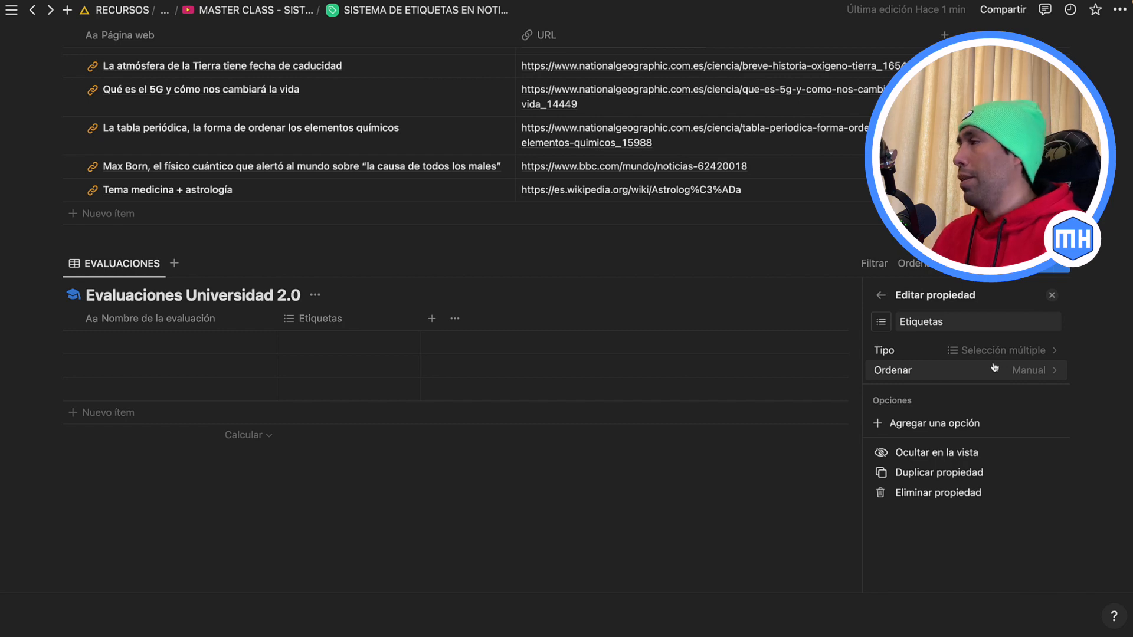
pyautogui.doubleClick(939, 321)
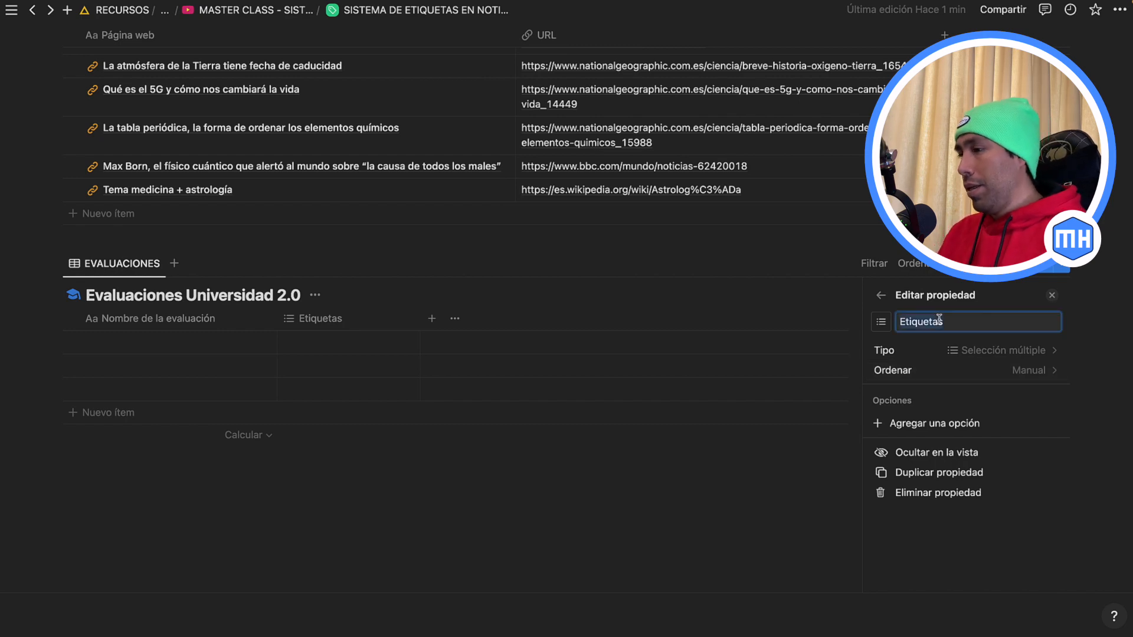
pyautogui.write('Semestre')
pyautogui.click(1015, 350)
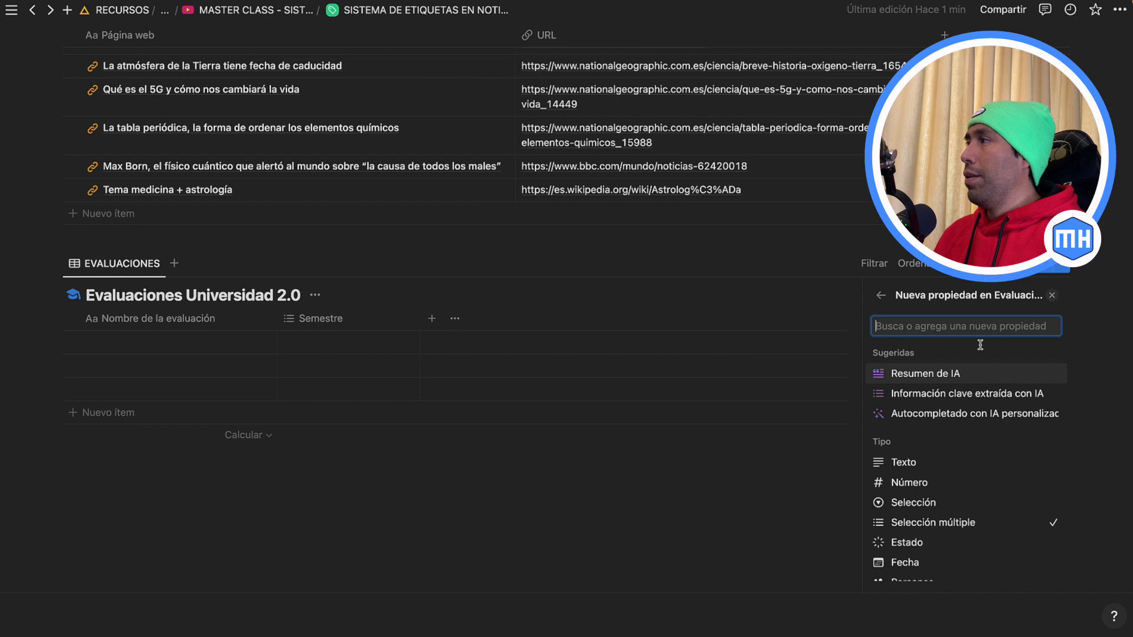
pyautogui.click(901, 504)
pyautogui.click(1050, 225)
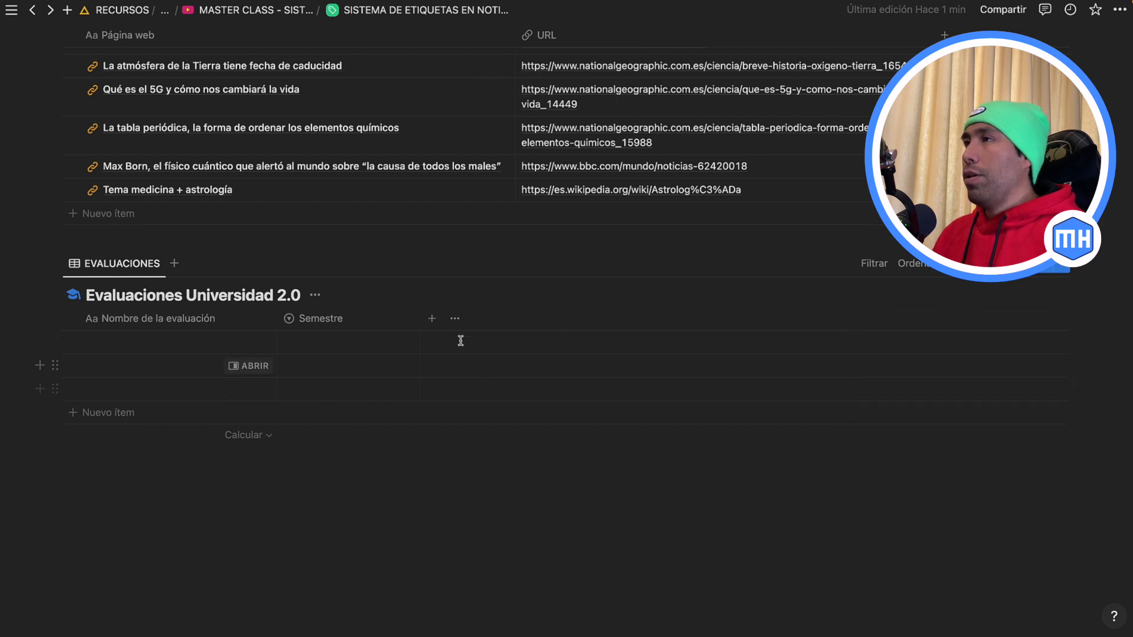
pyautogui.moveTo(419, 322); pyautogui.dragTo(389, 322)
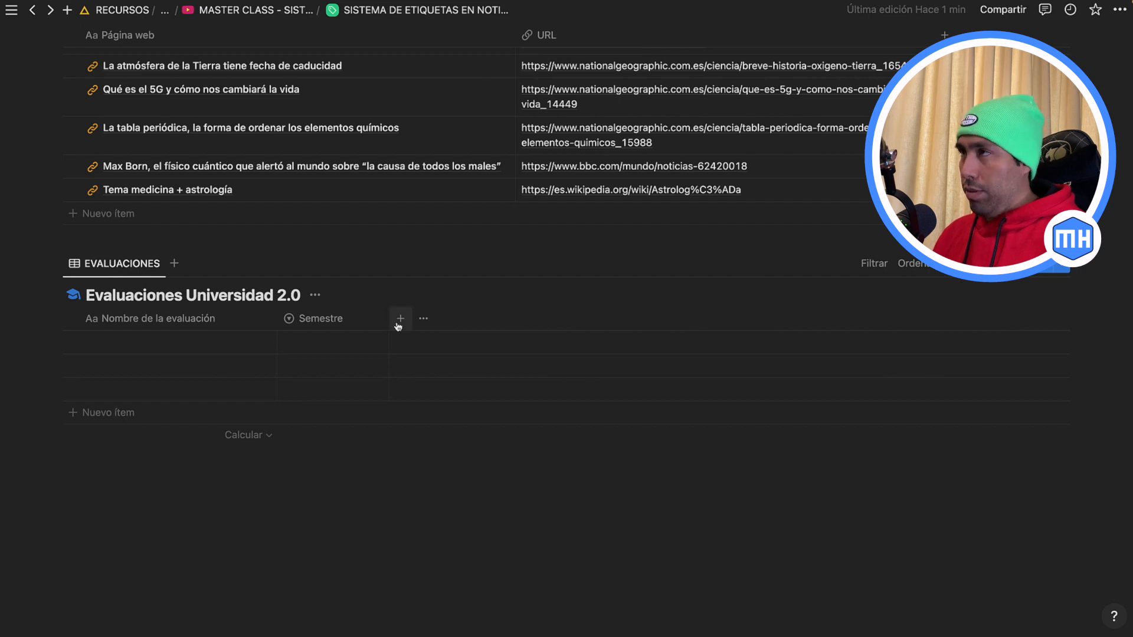
# Add a Selección property named "Tipo de evaluación" to Evaluaciones Universidad 2.0.
pyautogui.click(401, 319)
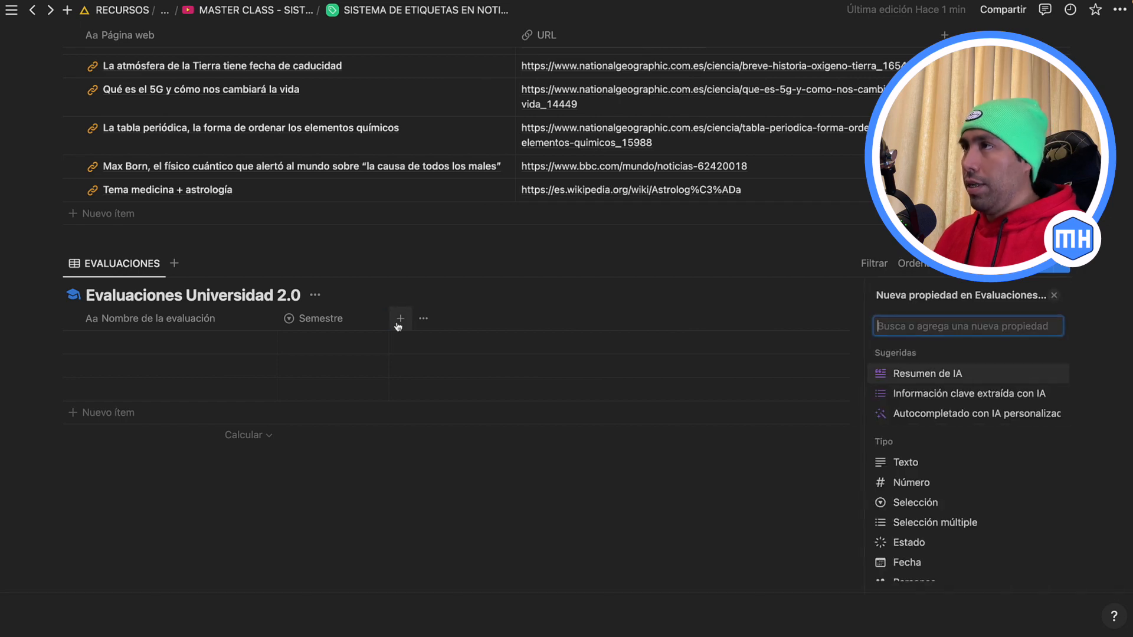
pyautogui.click(903, 503)
pyautogui.write('T')
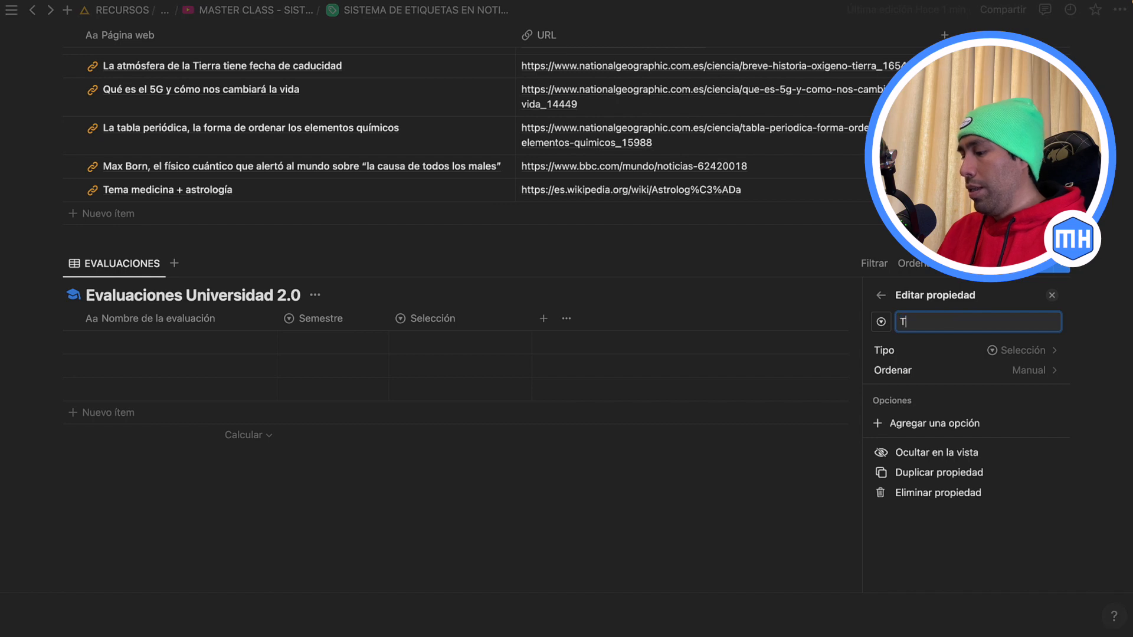
pyautogui.write('ipo de evaluación')
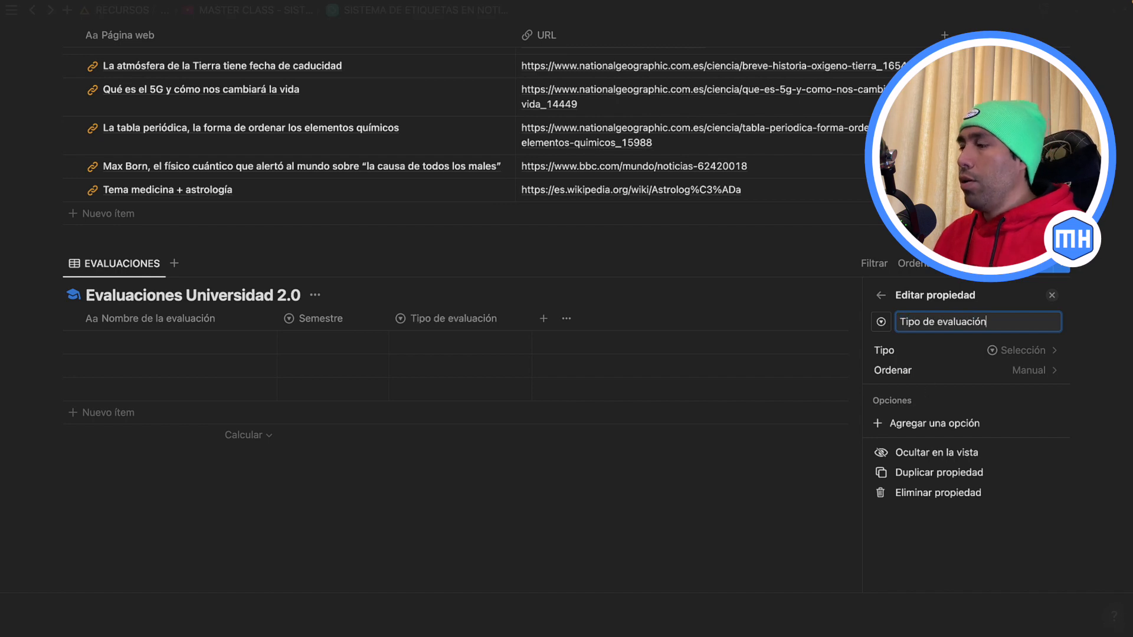
pyautogui.press('Return')
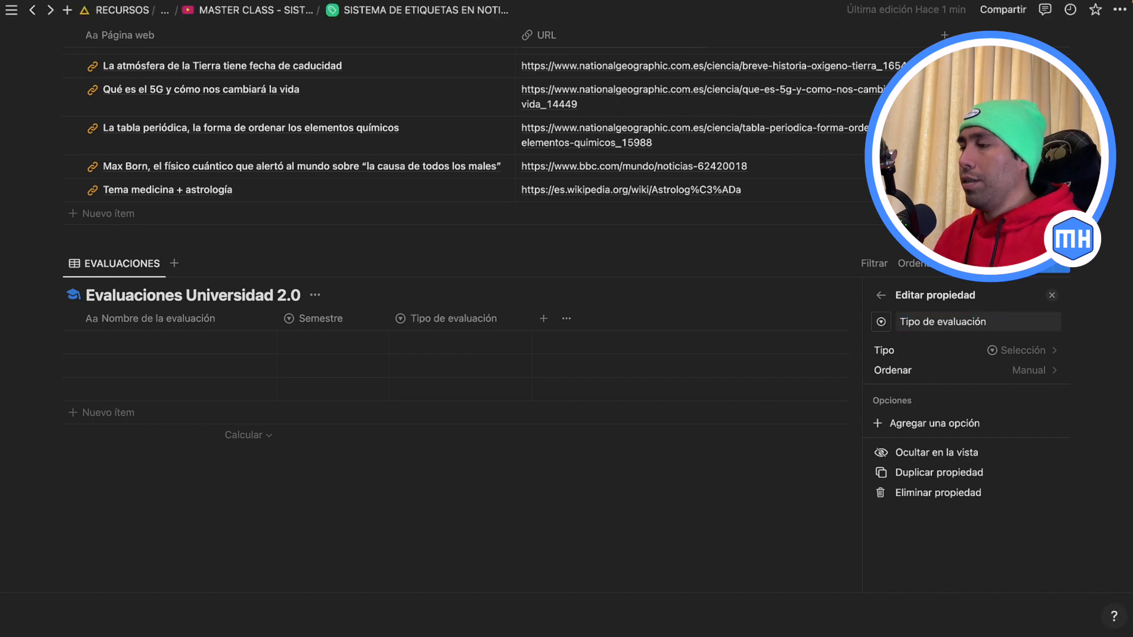
pyautogui.click(932, 424)
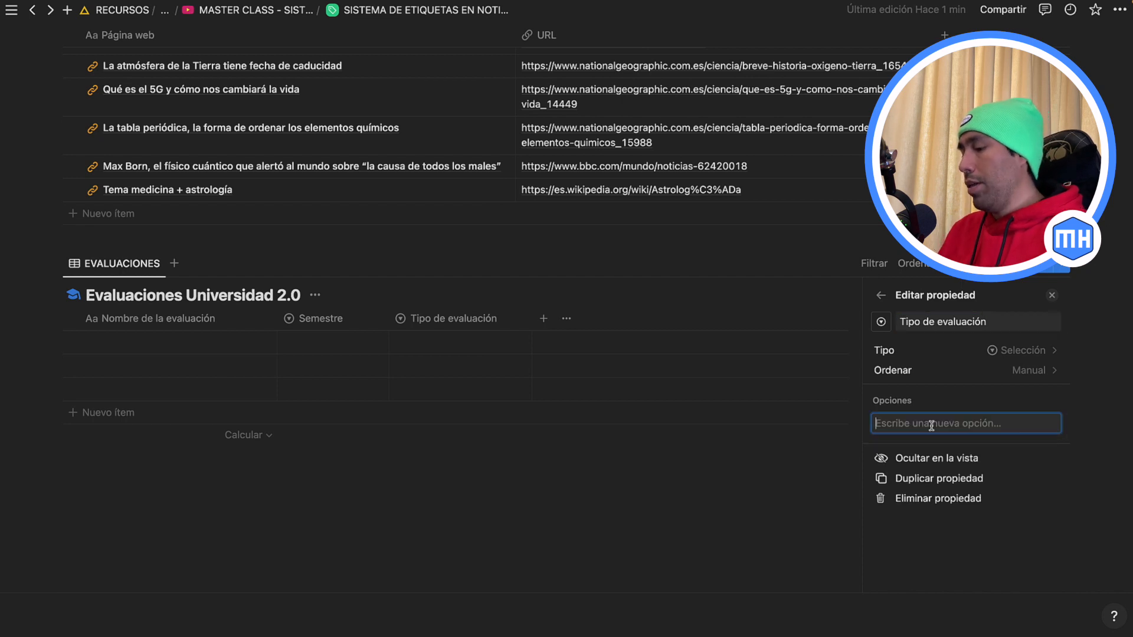
pyautogui.click(1052, 295)
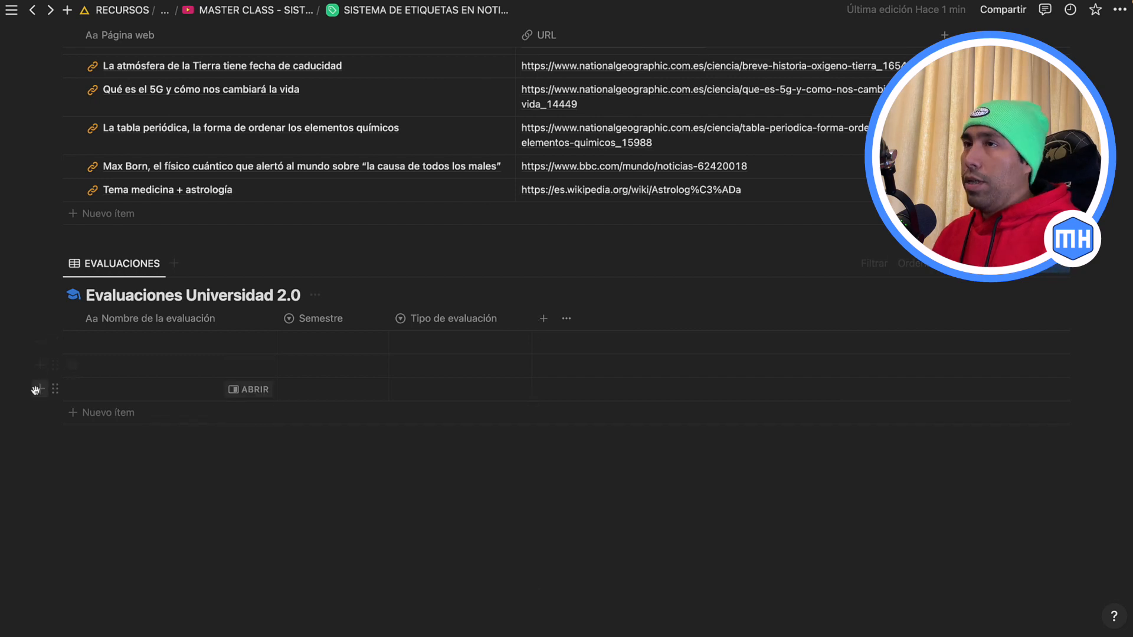
# Delete the empty rows of Evaluaciones Universidad 2.0 and widen the "Nombre de la evaluación" column so each name fits on one line.
pyautogui.moveTo(45, 374); pyautogui.dragTo(45, 340)
pyautogui.press('Delete')
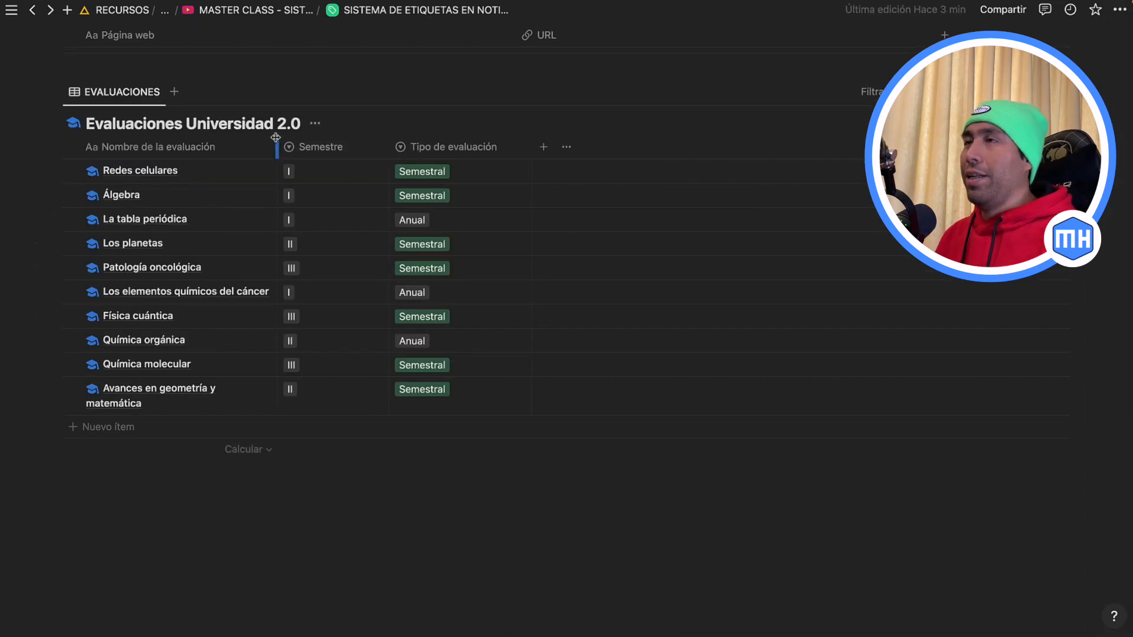
pyautogui.moveTo(276, 137); pyautogui.dragTo(365, 135)
# Add a relation property in Etiquetas 2.0 linked to Libros para leer 2.0 and show it in Libros para leer 2.0 as well.
pyautogui.scroll(1, 355, 251)
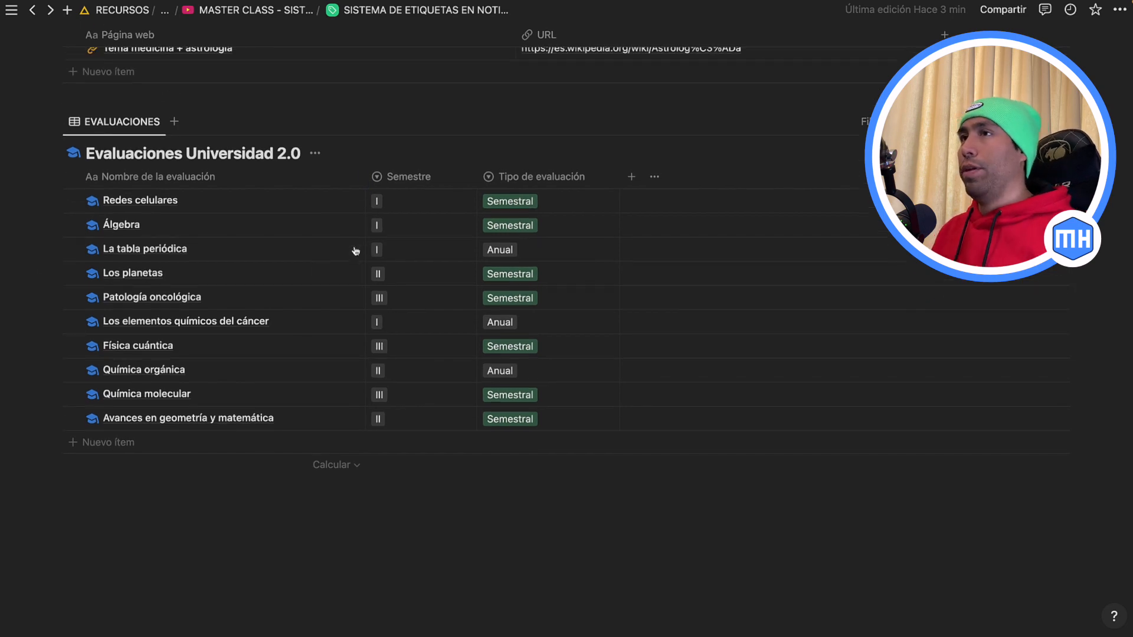
pyautogui.scroll(5, 356, 251)
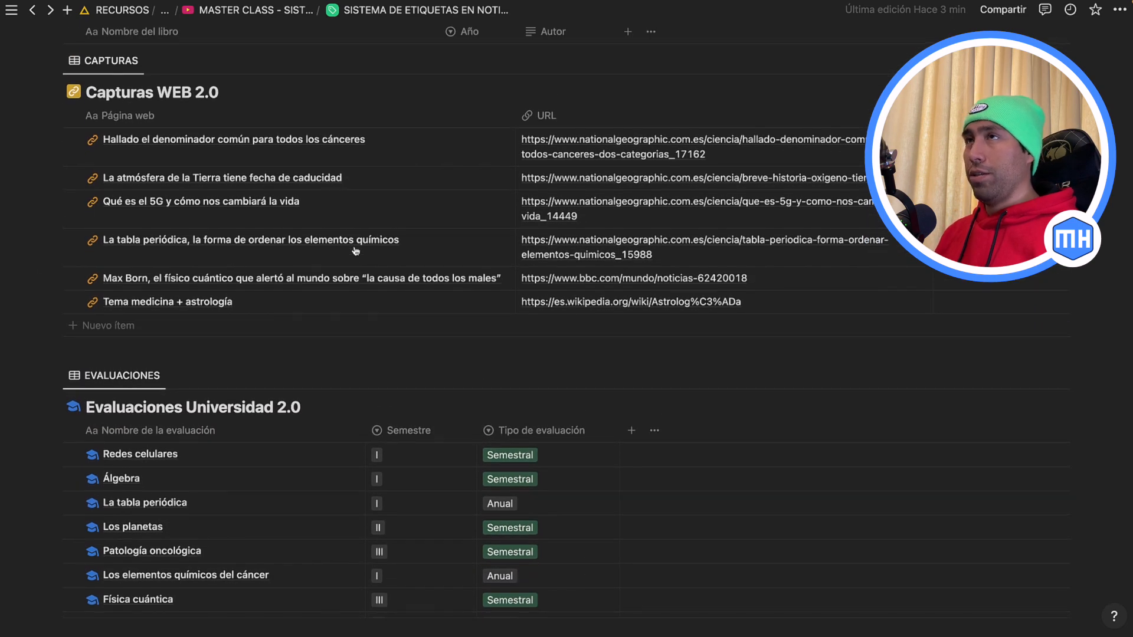
pyautogui.scroll(10, 356, 251)
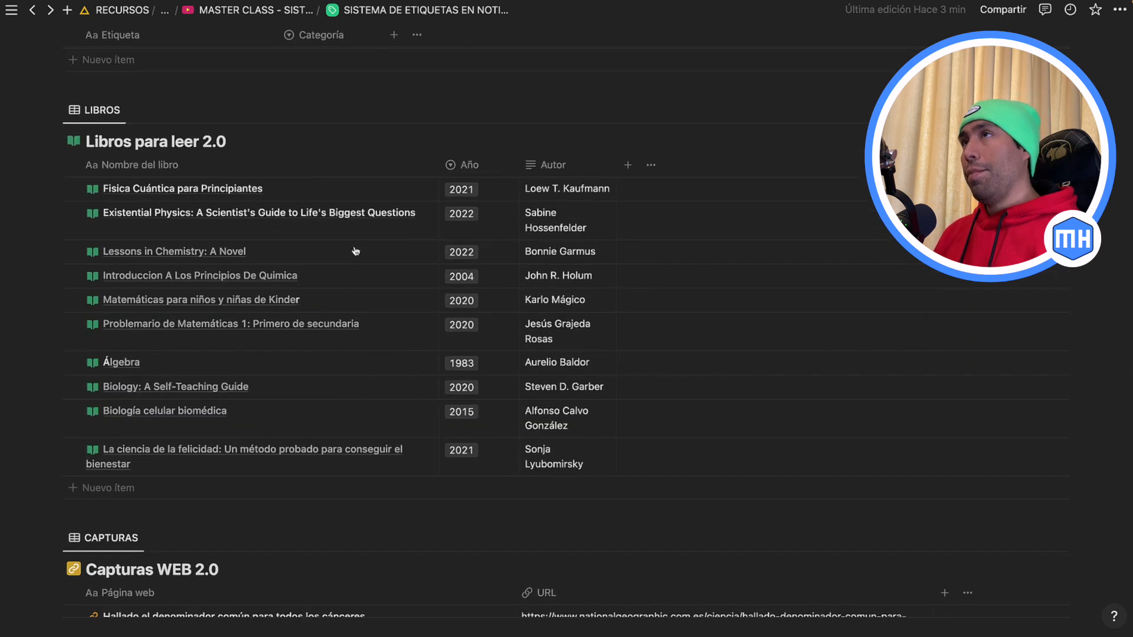
pyautogui.scroll(5, 355, 251)
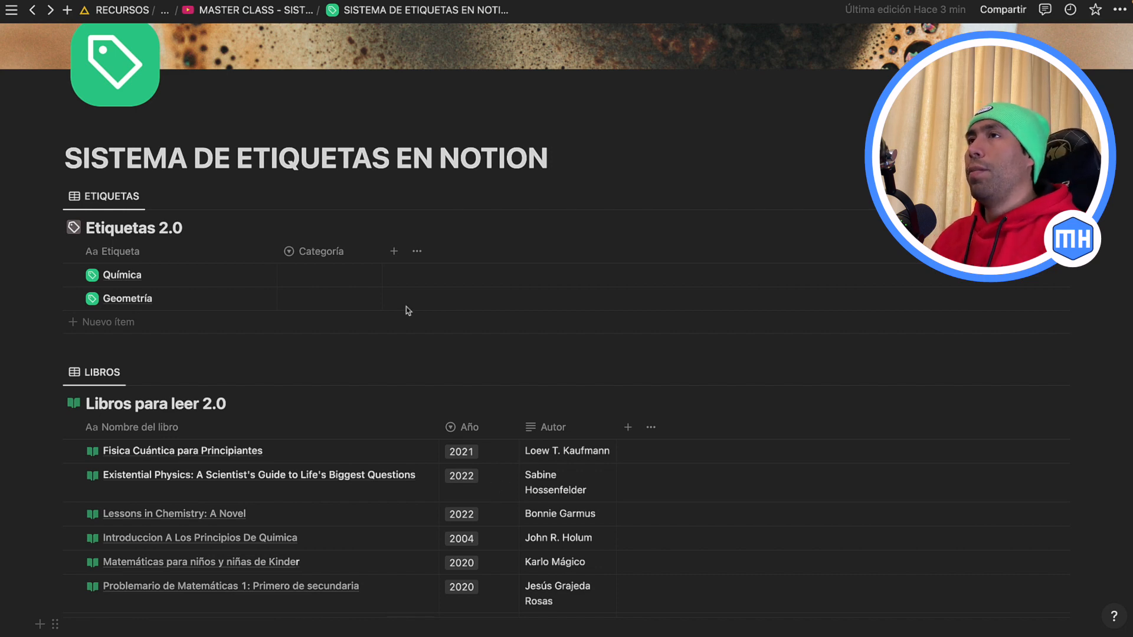
pyautogui.click(394, 252)
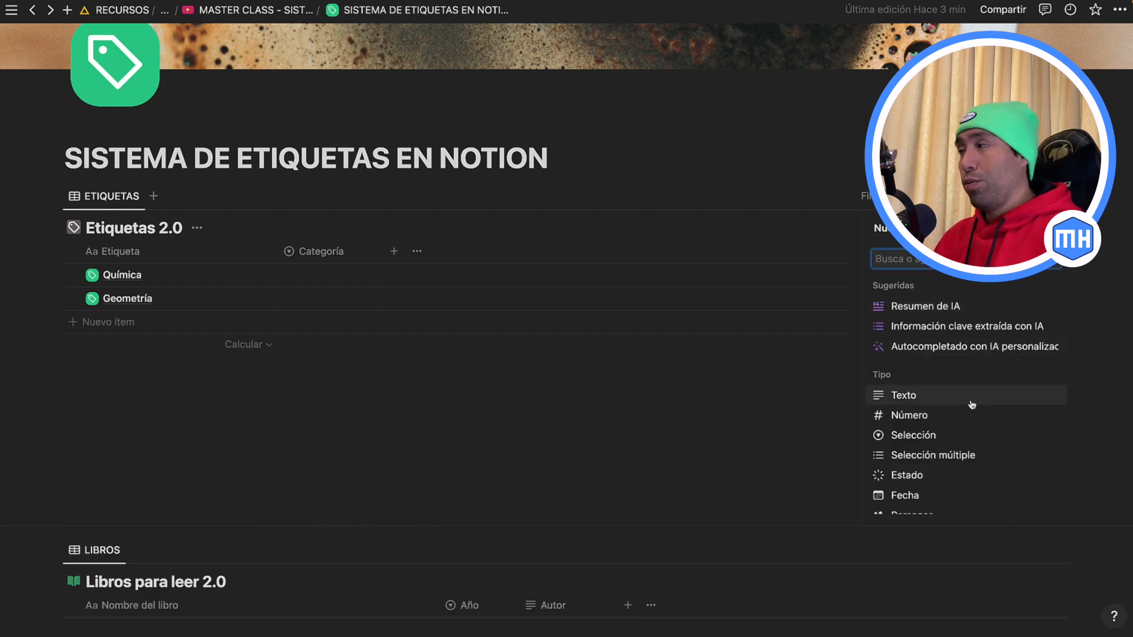
pyautogui.scroll(-3, 972, 405)
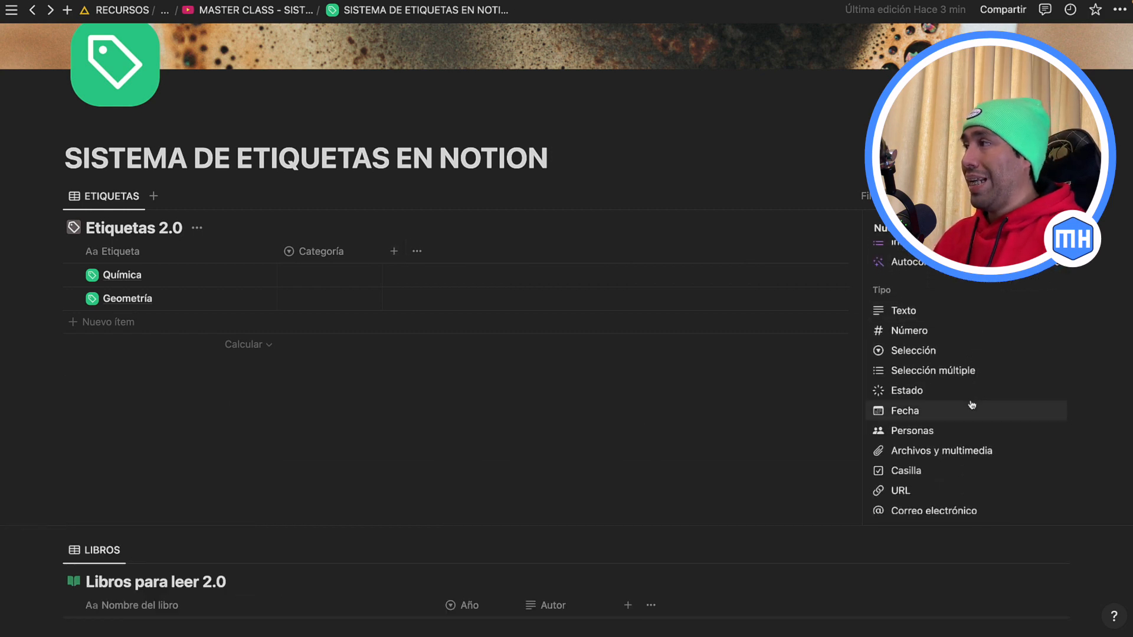
pyautogui.scroll(-3, 972, 405)
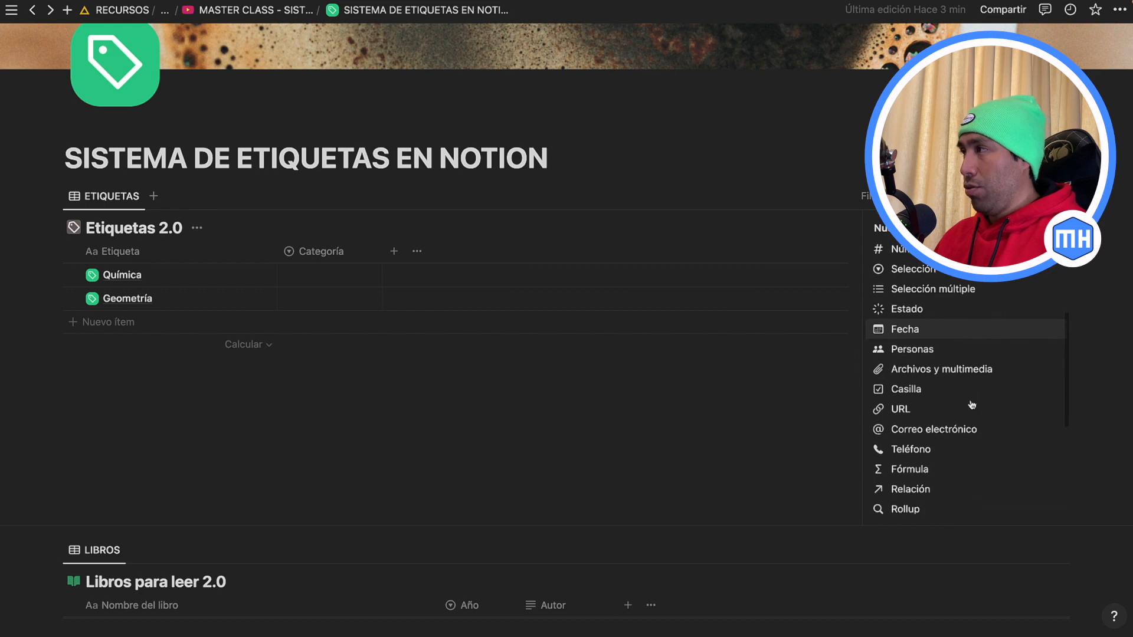
pyautogui.click(900, 490)
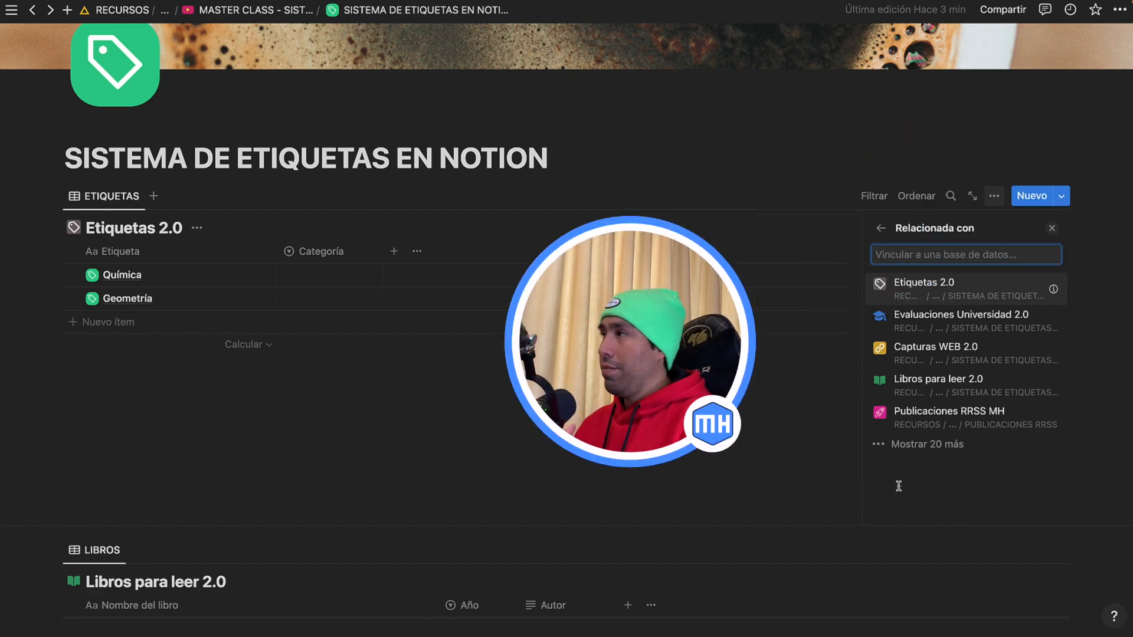
pyautogui.click(933, 387)
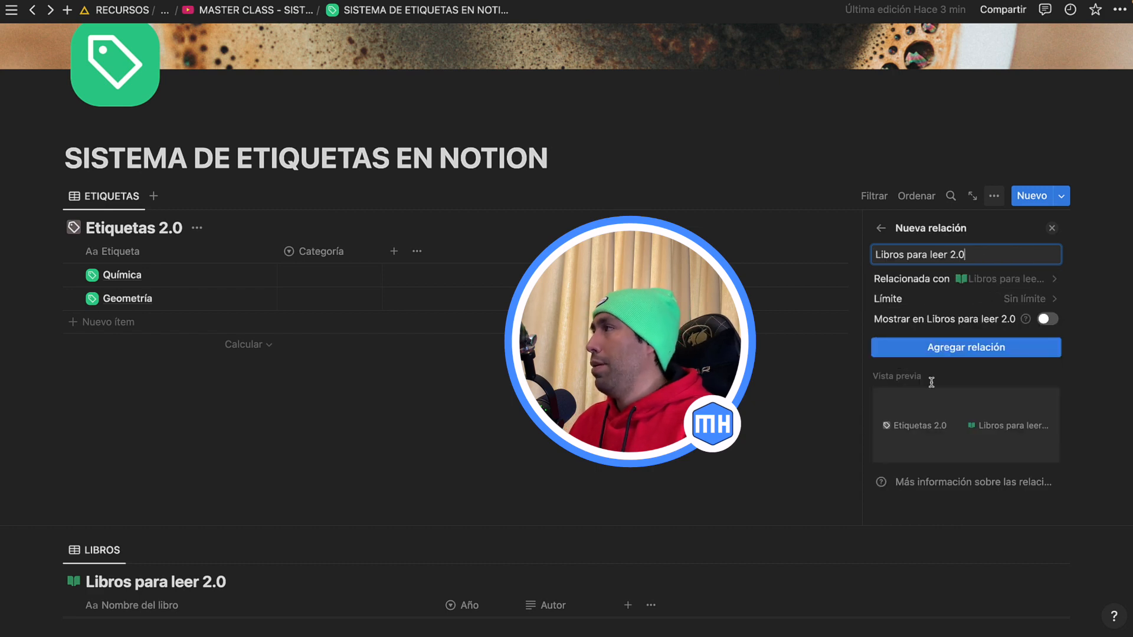
pyautogui.click(1046, 321)
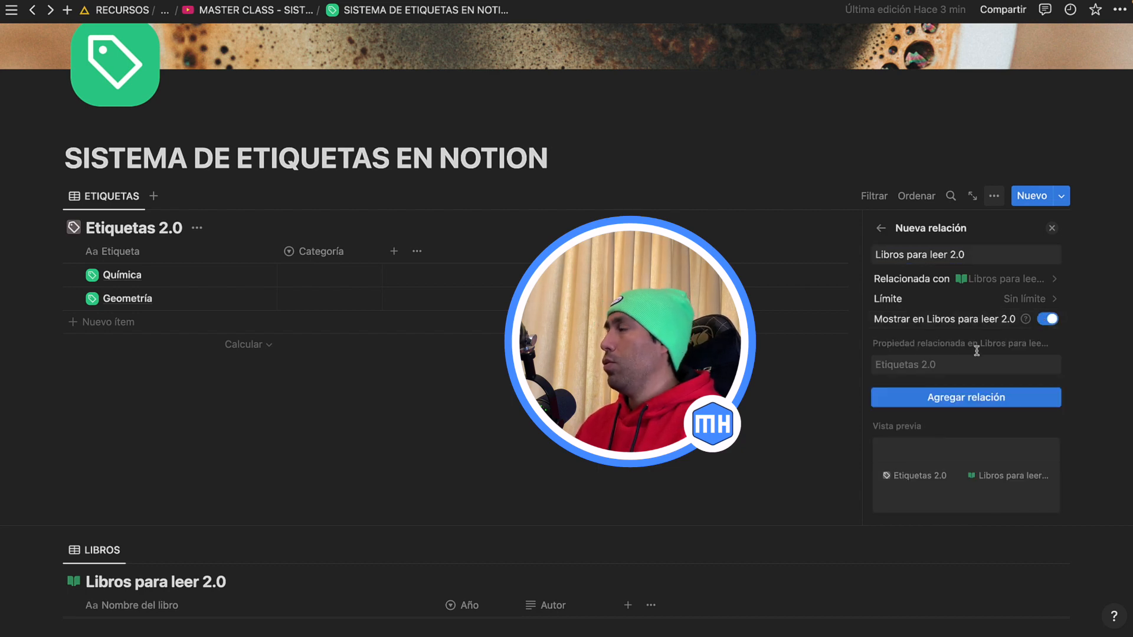
pyautogui.click(952, 397)
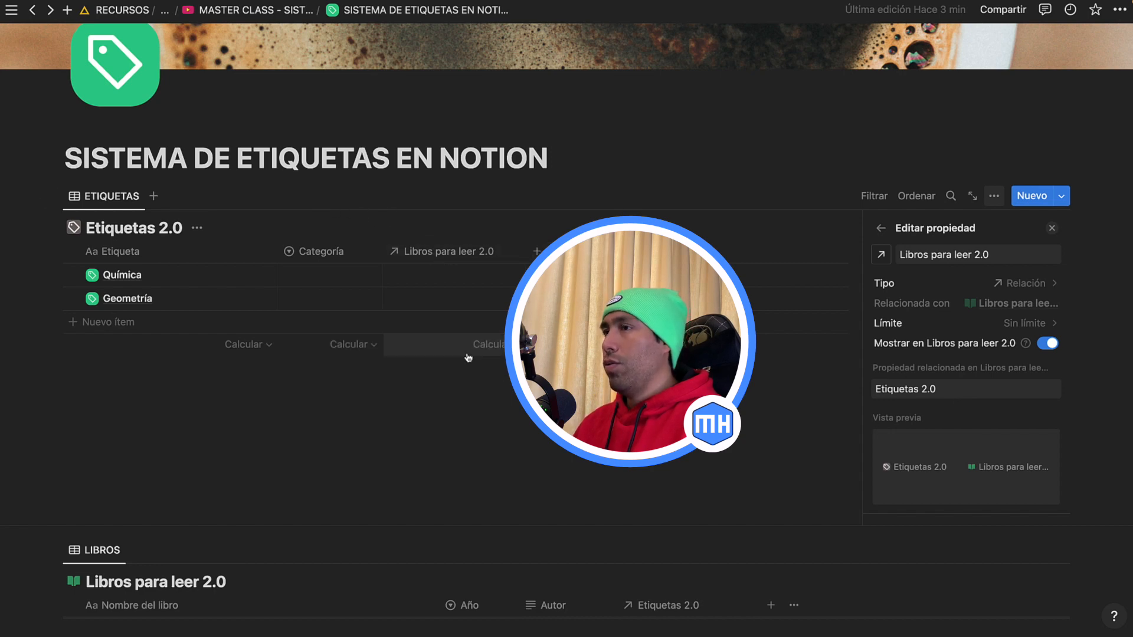
pyautogui.click(526, 458)
# Add a relation property in Etiquetas 2.0 linked to Capturas WEB 2.0, with the related property shown in Capturas WEB 2.0.
pyautogui.scroll(-1, 526, 460)
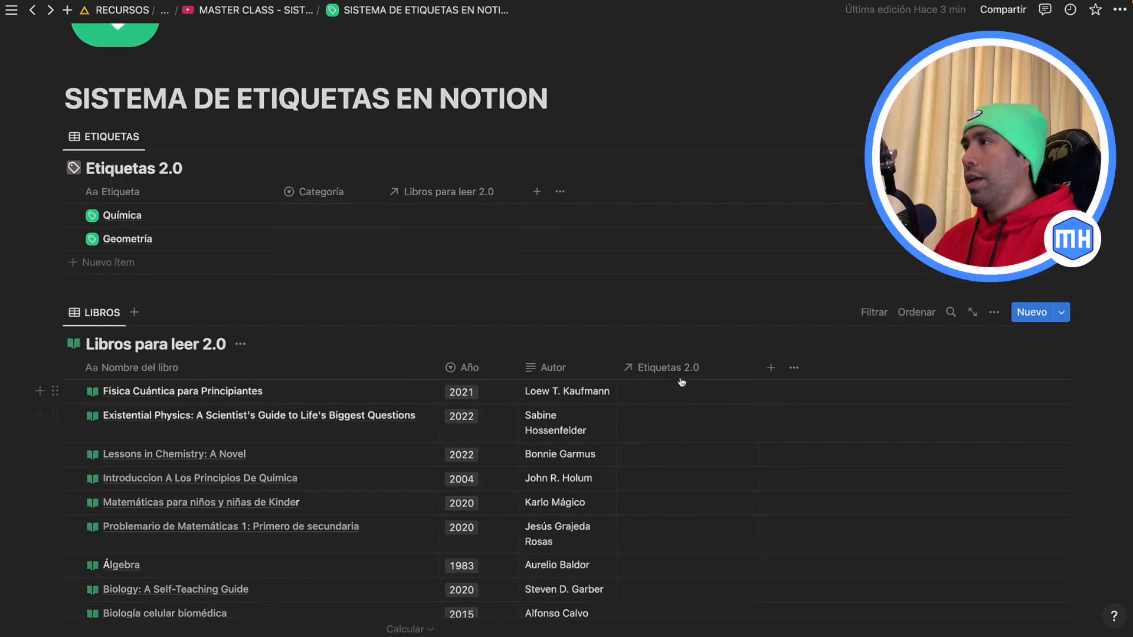
pyautogui.scroll(3, 678, 369)
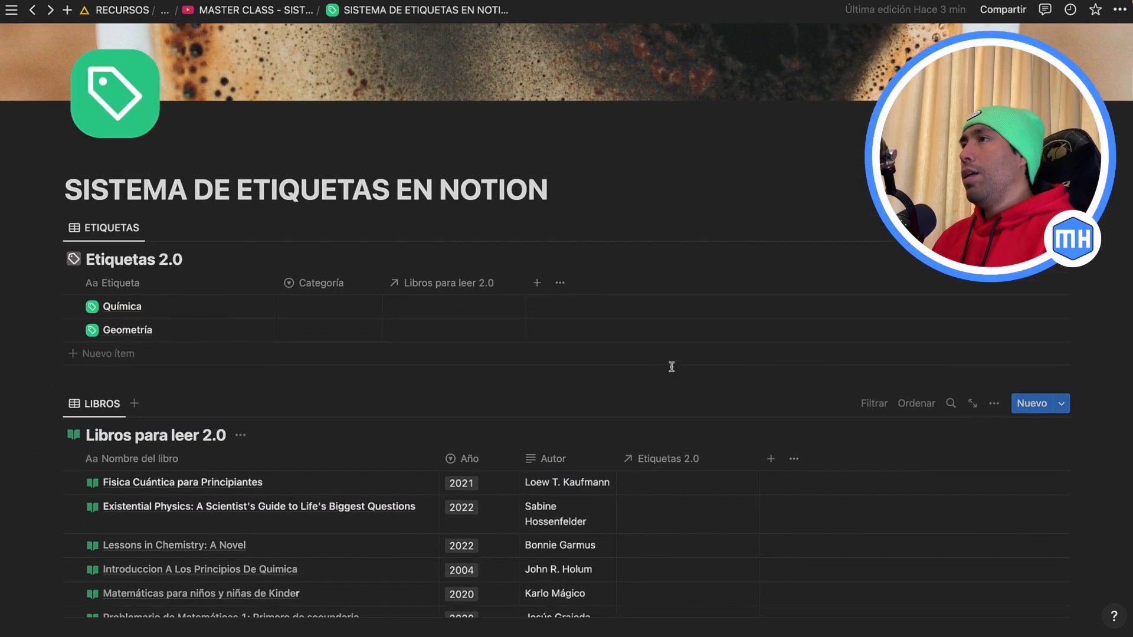
pyautogui.click(537, 284)
pyautogui.scroll(-5, 904, 506)
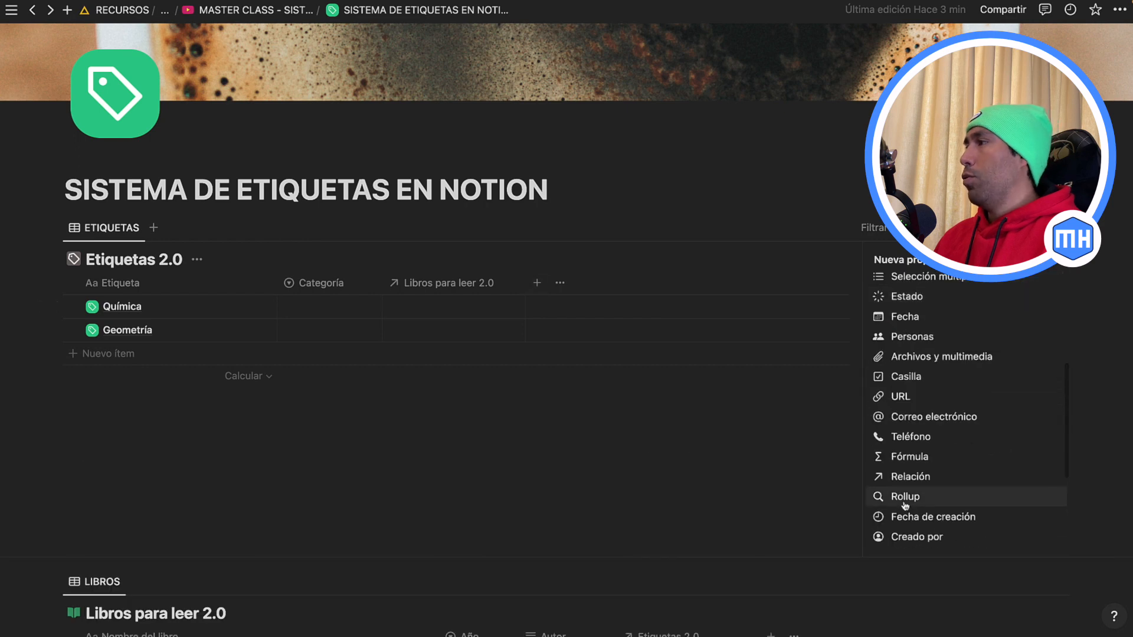
pyautogui.click(901, 476)
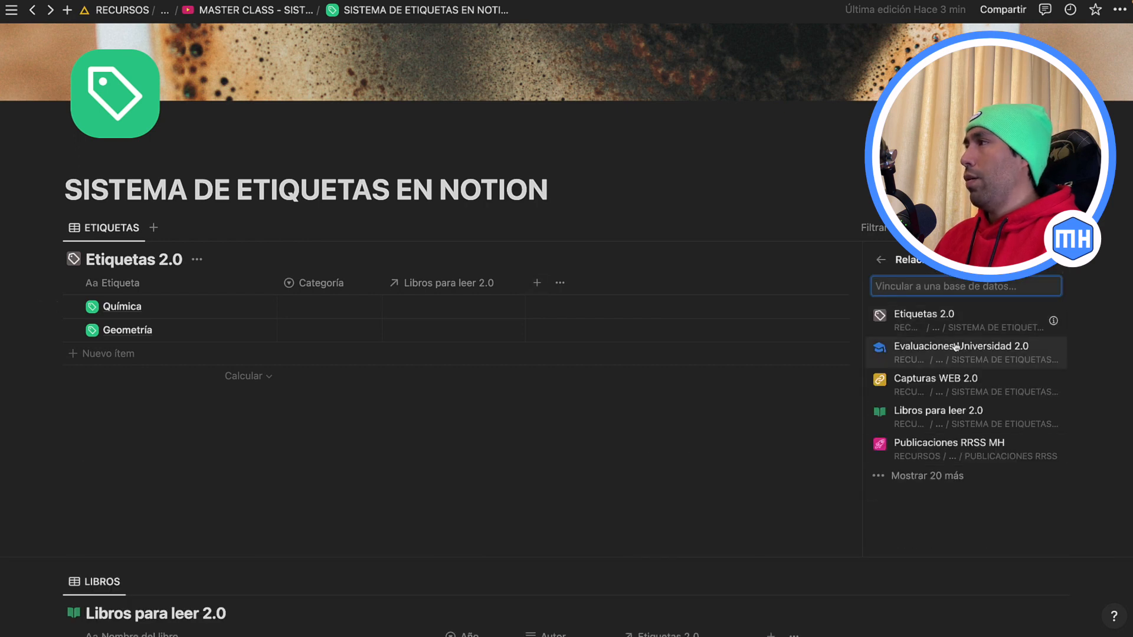
pyautogui.click(935, 383)
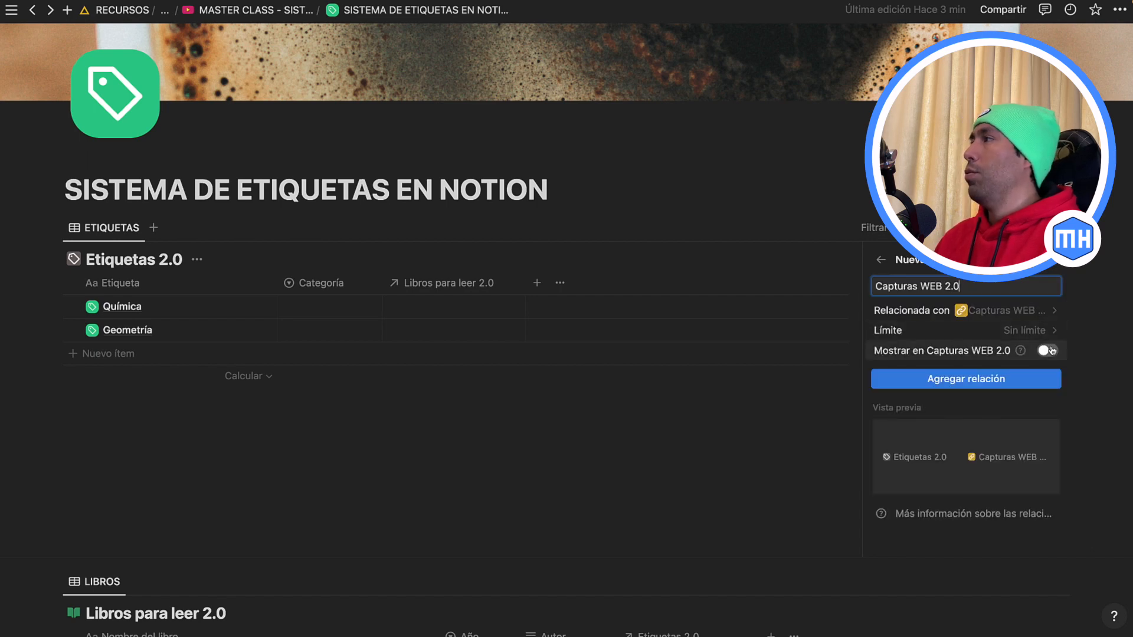
pyautogui.click(1052, 351)
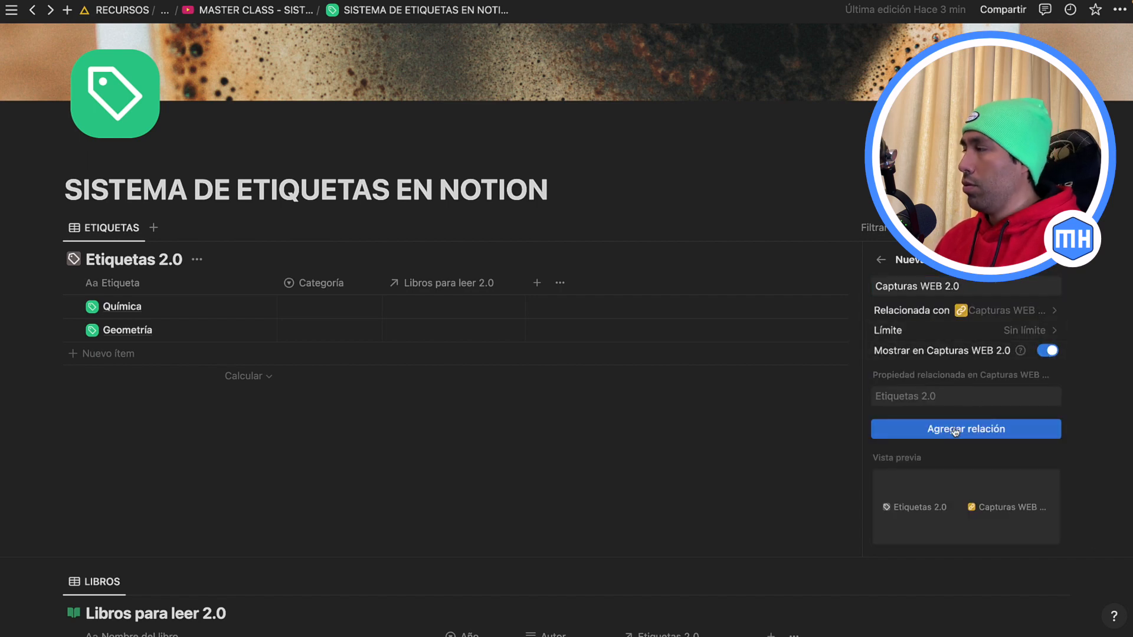
pyautogui.click(956, 430)
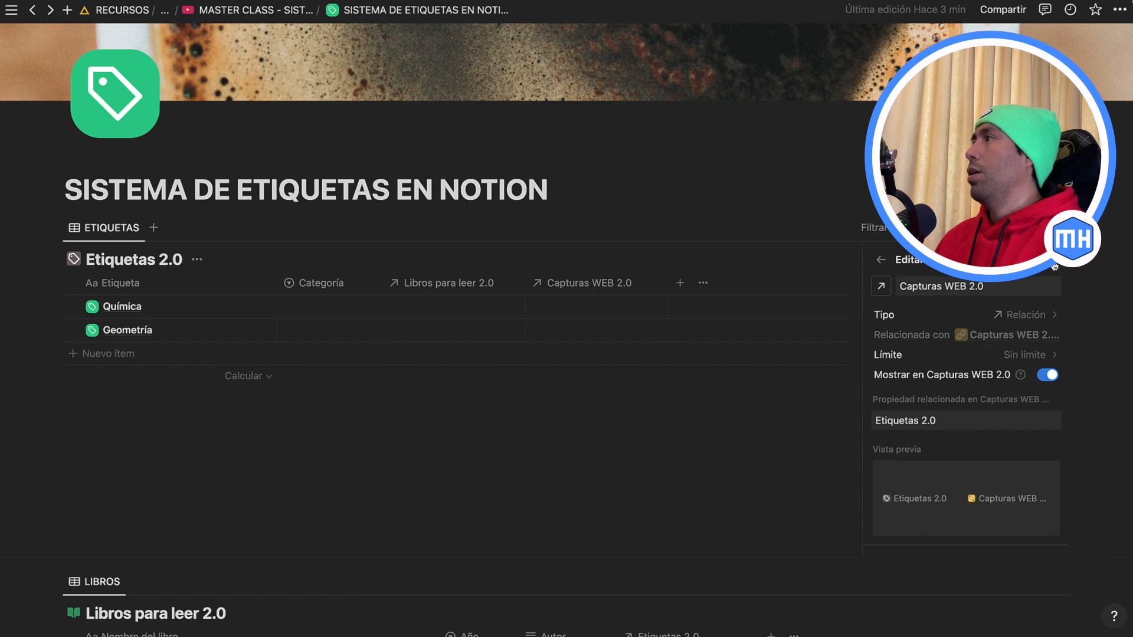
pyautogui.press('Escape')
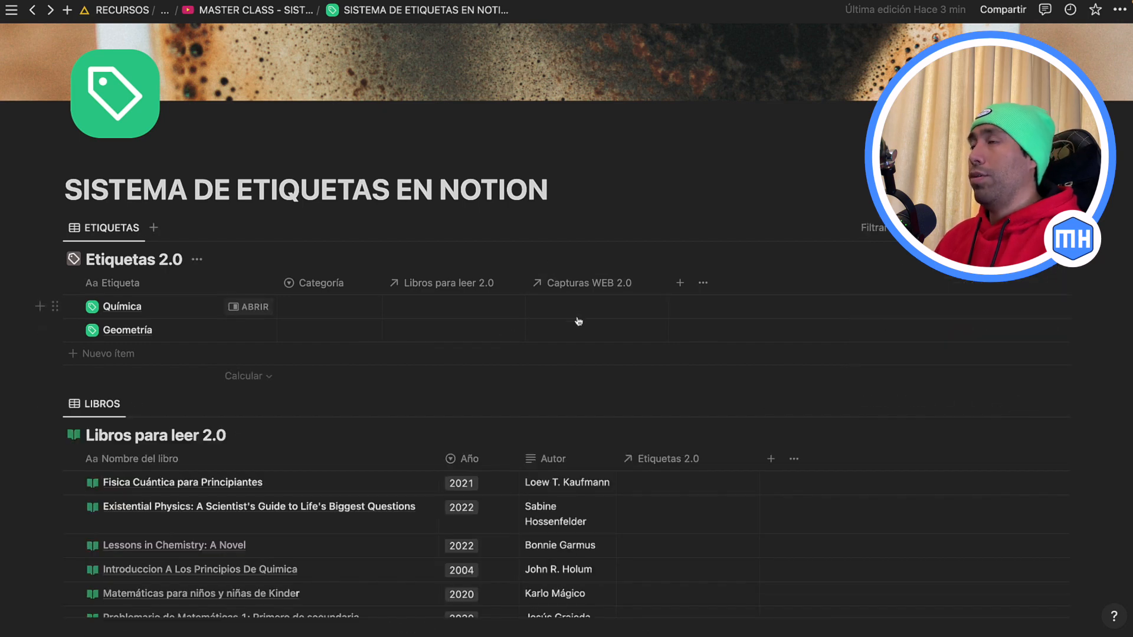
# Add a two-way relation property between Etiquetas 2.0 and Evaluaciones Universidad 2.0, shown in both databases.
pyautogui.scroll(-6, 578, 321)
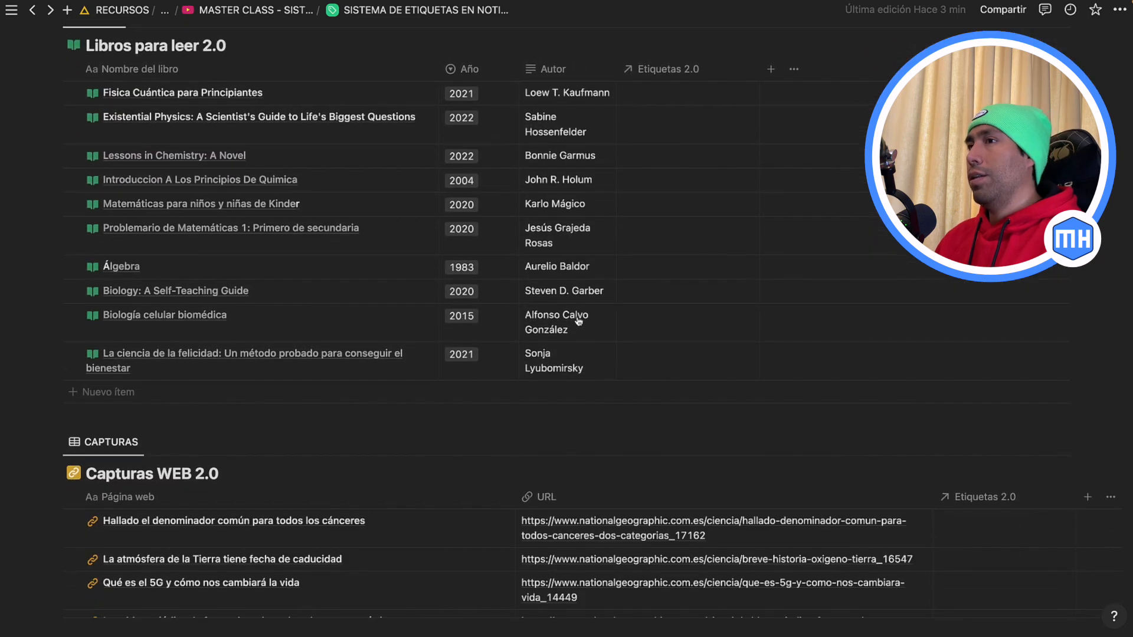
pyautogui.scroll(-6, 579, 321)
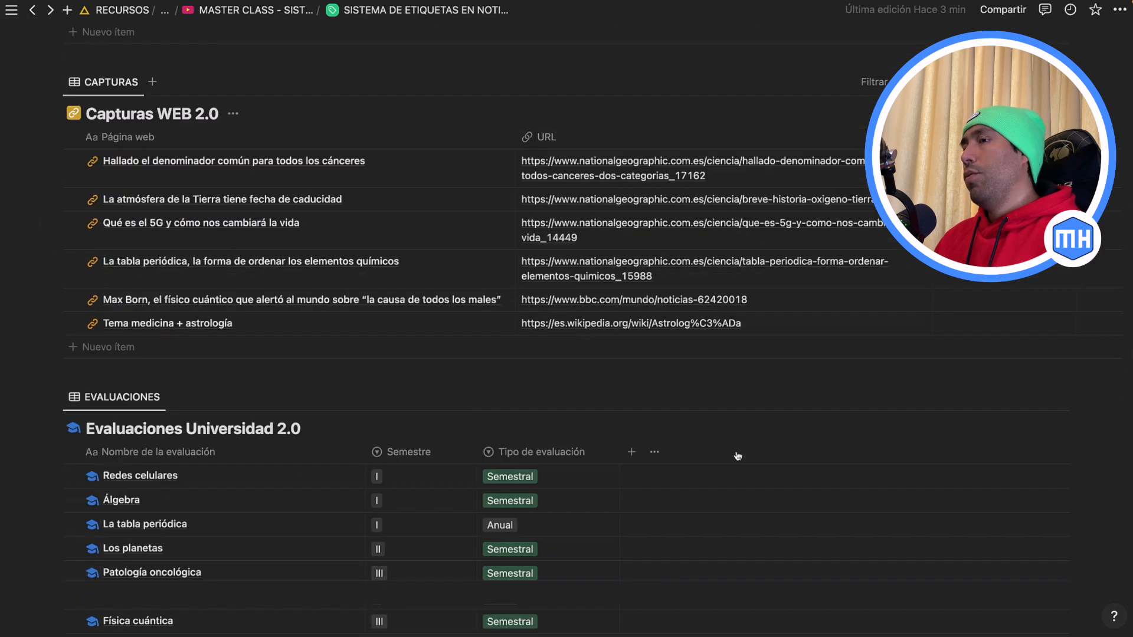
pyautogui.scroll(-1, 738, 454)
pyautogui.scroll(13, 736, 451)
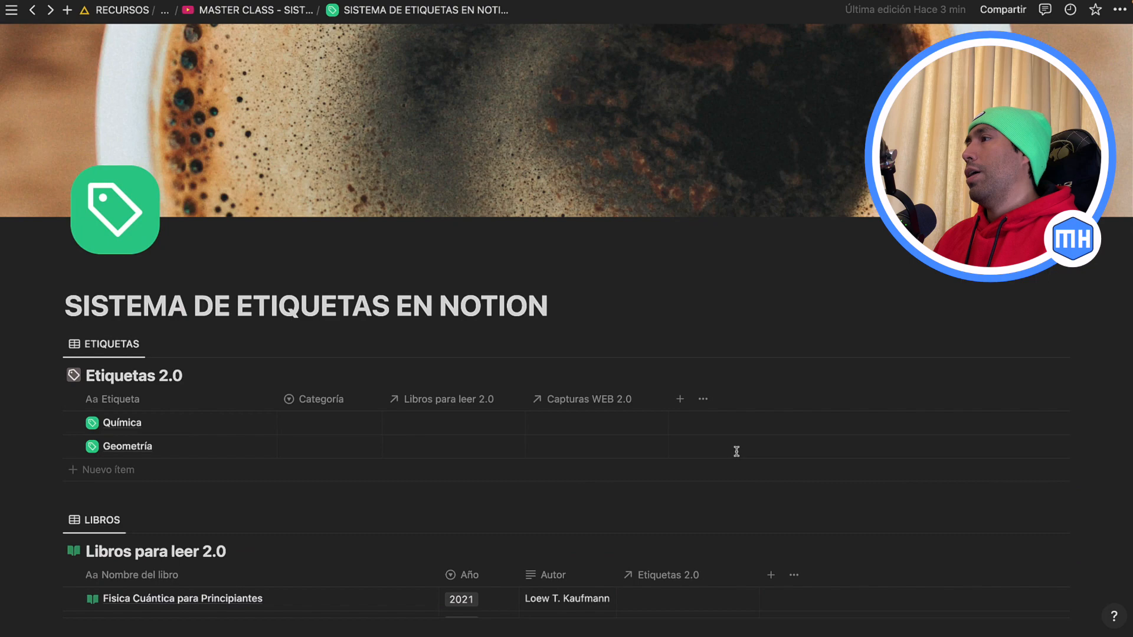
pyautogui.click(680, 399)
pyautogui.scroll(-3, 931, 256)
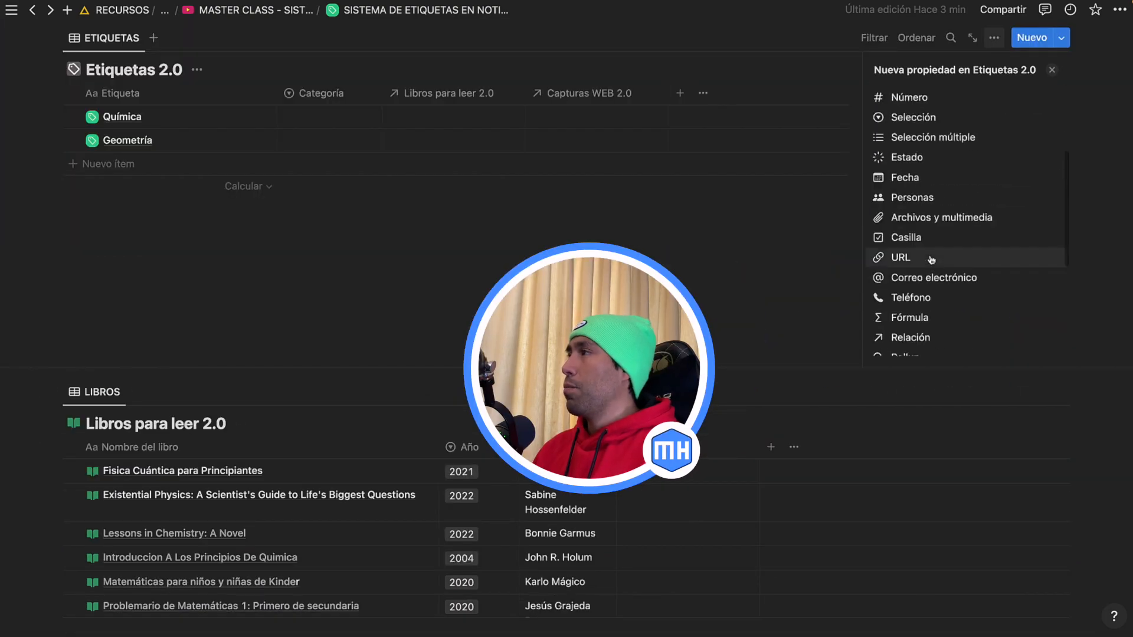
pyautogui.click(898, 335)
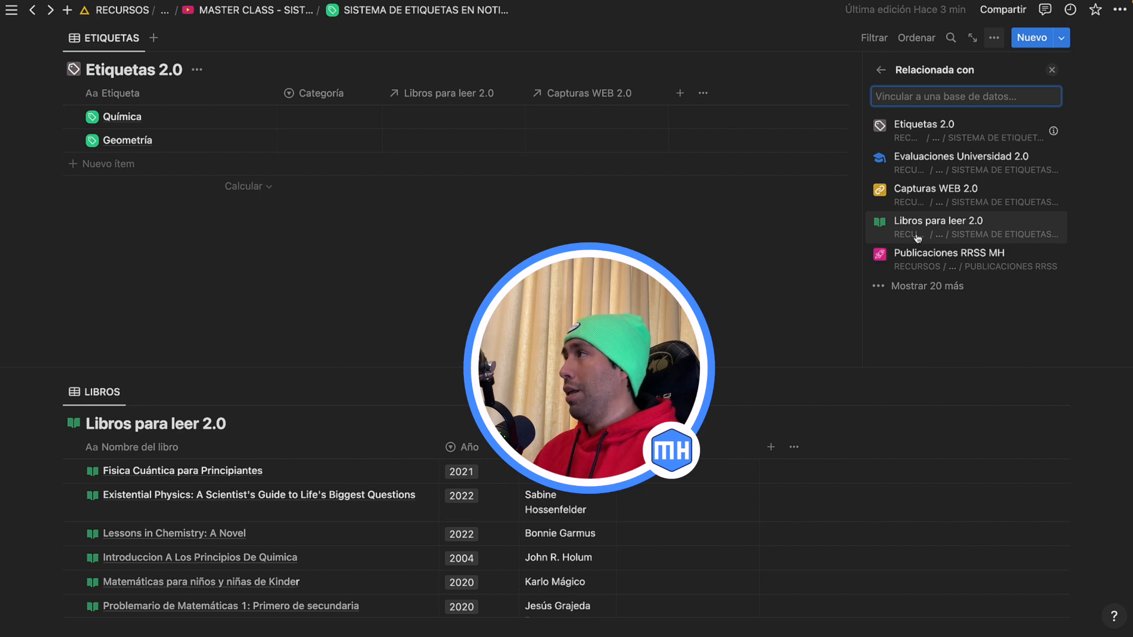
pyautogui.click(964, 168)
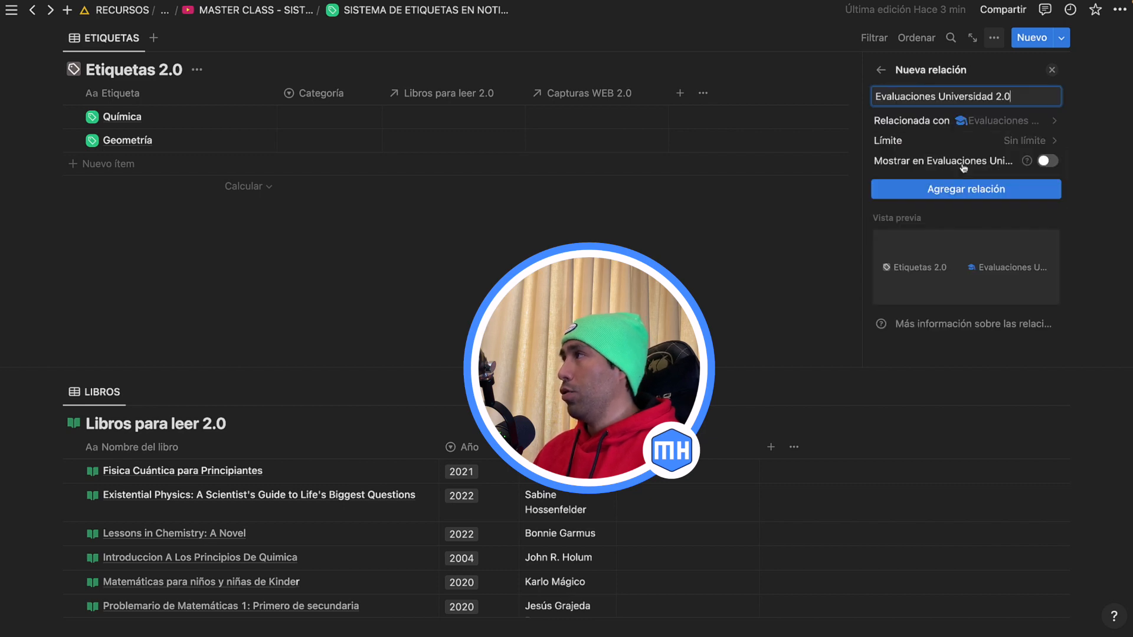
pyautogui.click(1049, 160)
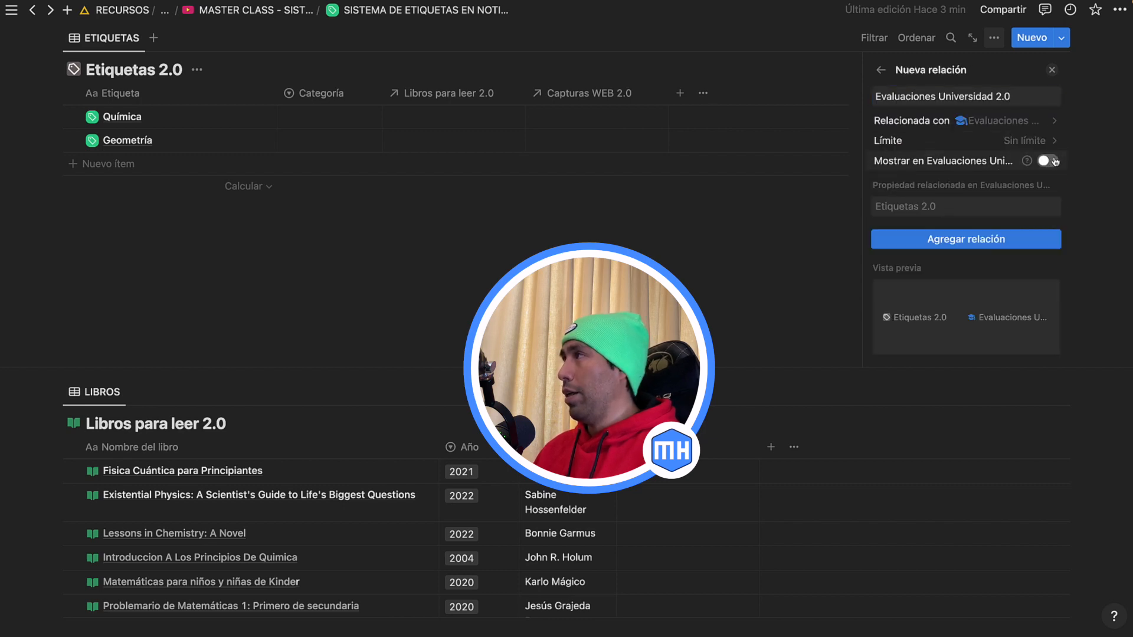
pyautogui.click(966, 239)
pyautogui.click(802, 255)
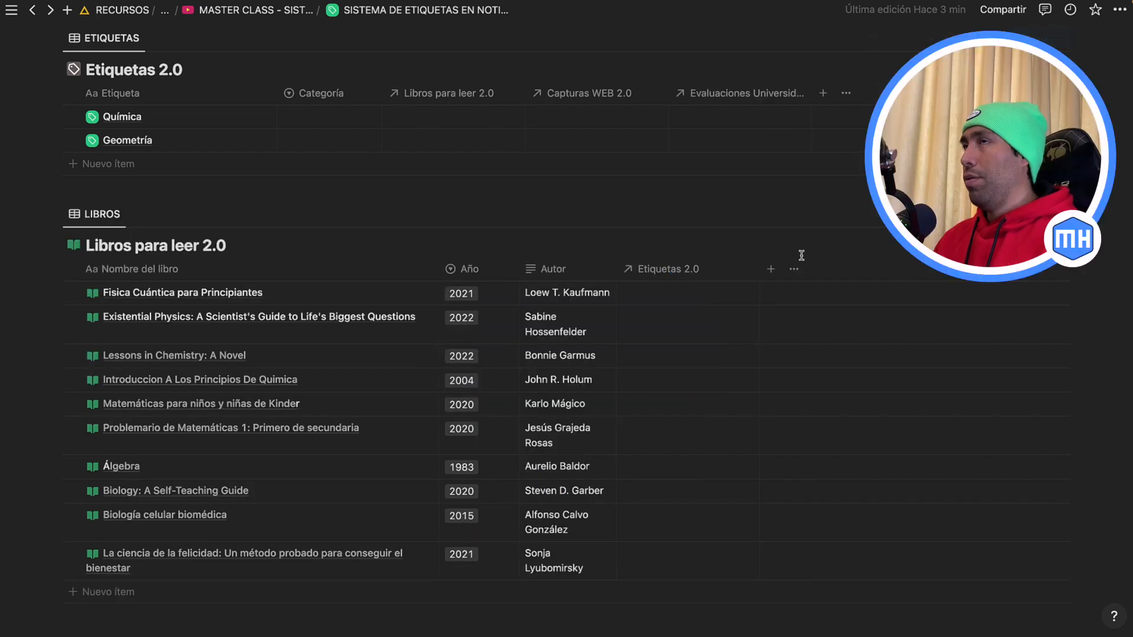
# Create a new tag "Física" from the Etiquetas 2.0 relation of the book "Física Cuántica para Principiantes" and link it to that book.
pyautogui.scroll(3, 802, 260)
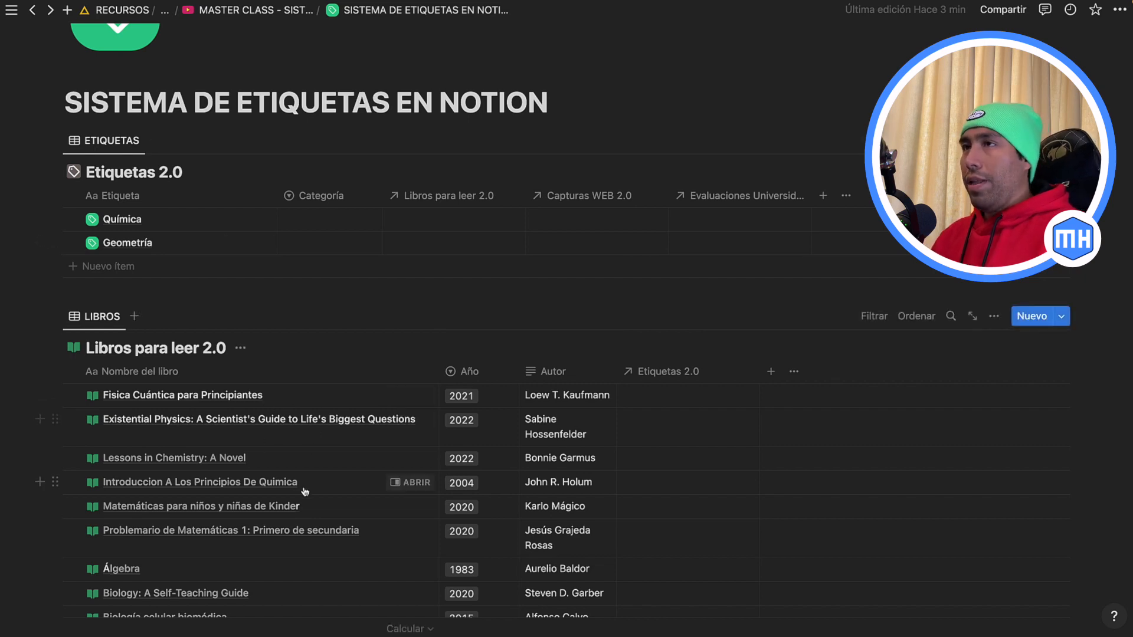
pyautogui.scroll(-1, 306, 492)
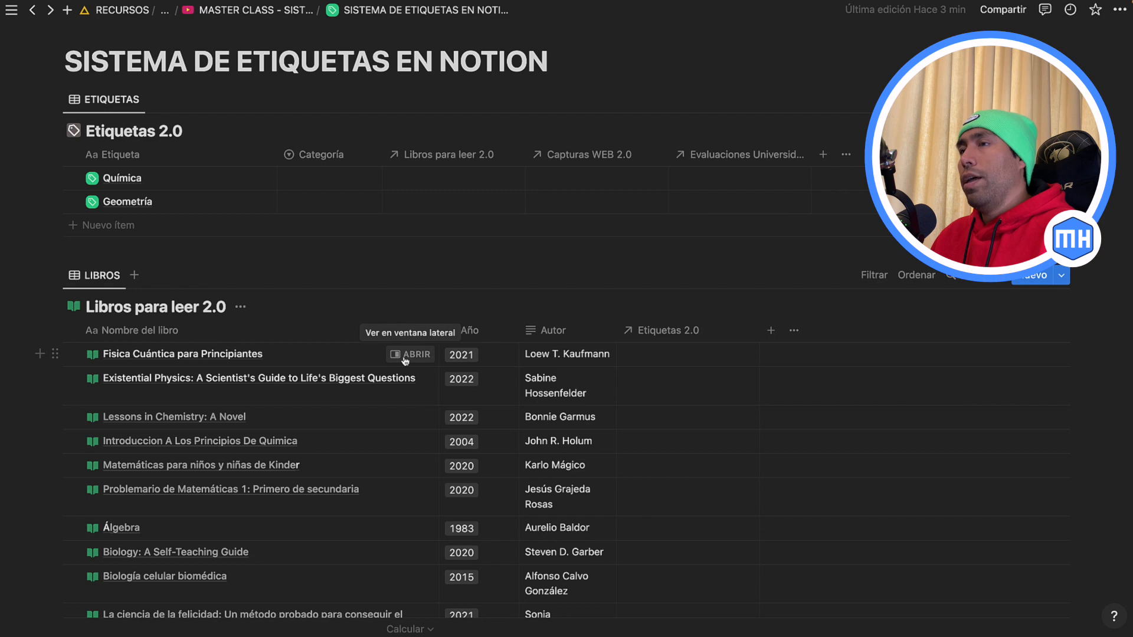
pyautogui.click(657, 355)
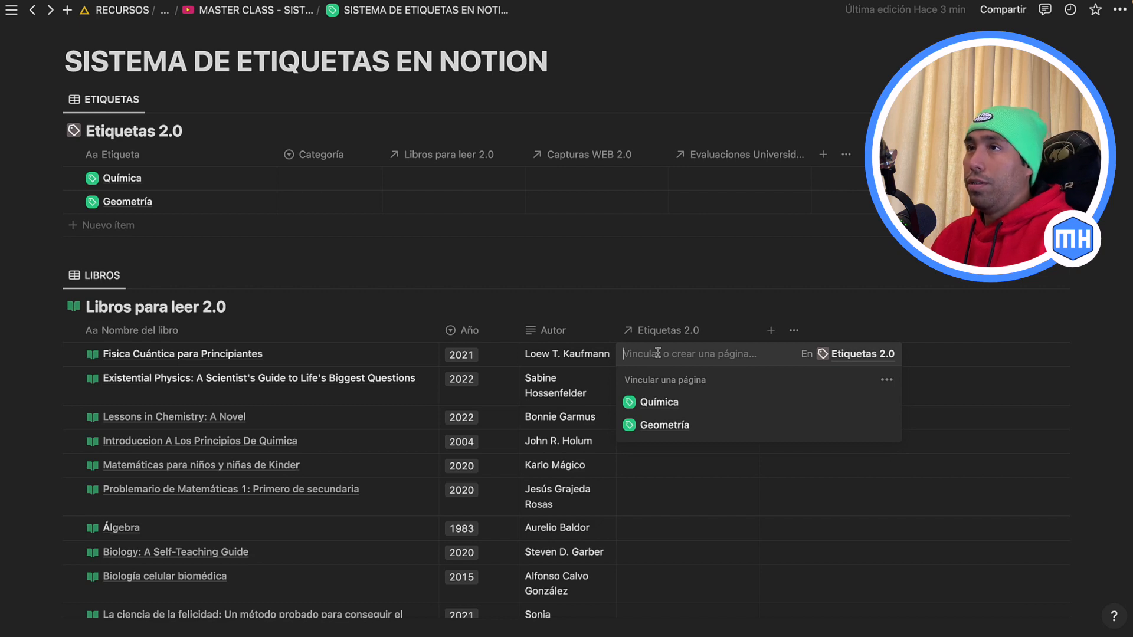
pyautogui.click(655, 353)
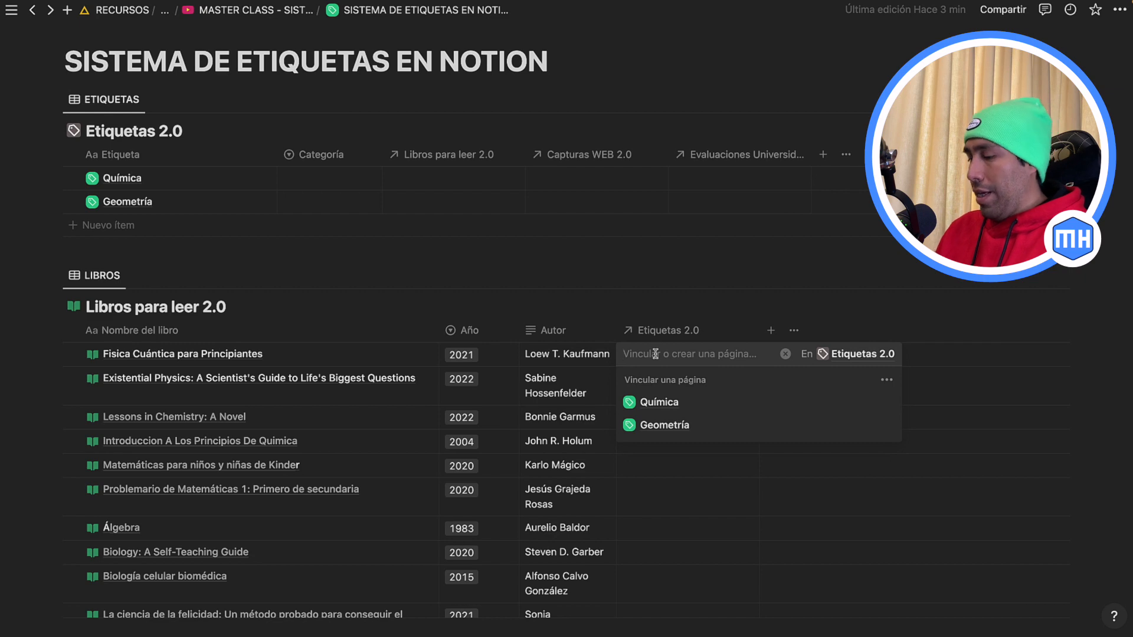
pyautogui.write('Fí')
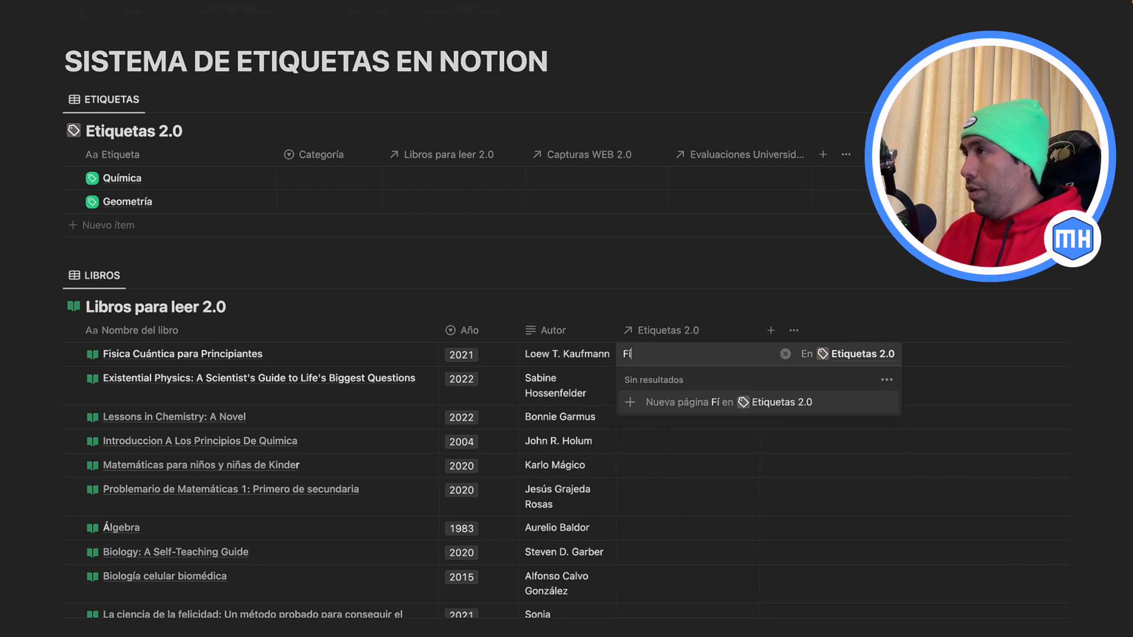
pyautogui.write('sica')
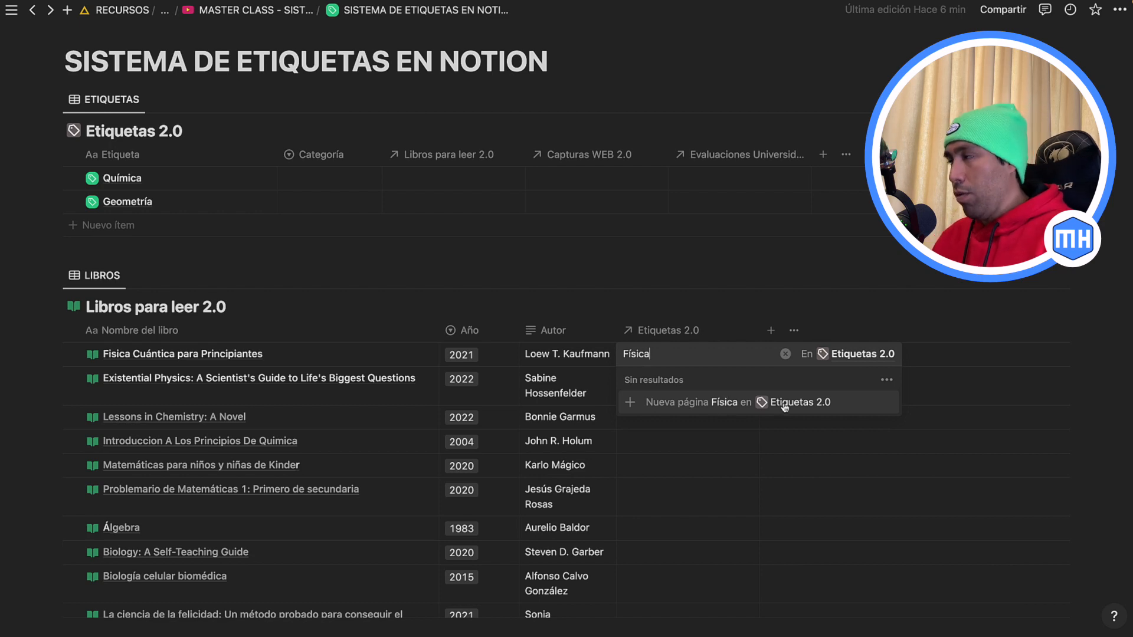
pyautogui.click(699, 403)
pyautogui.press('Escape')
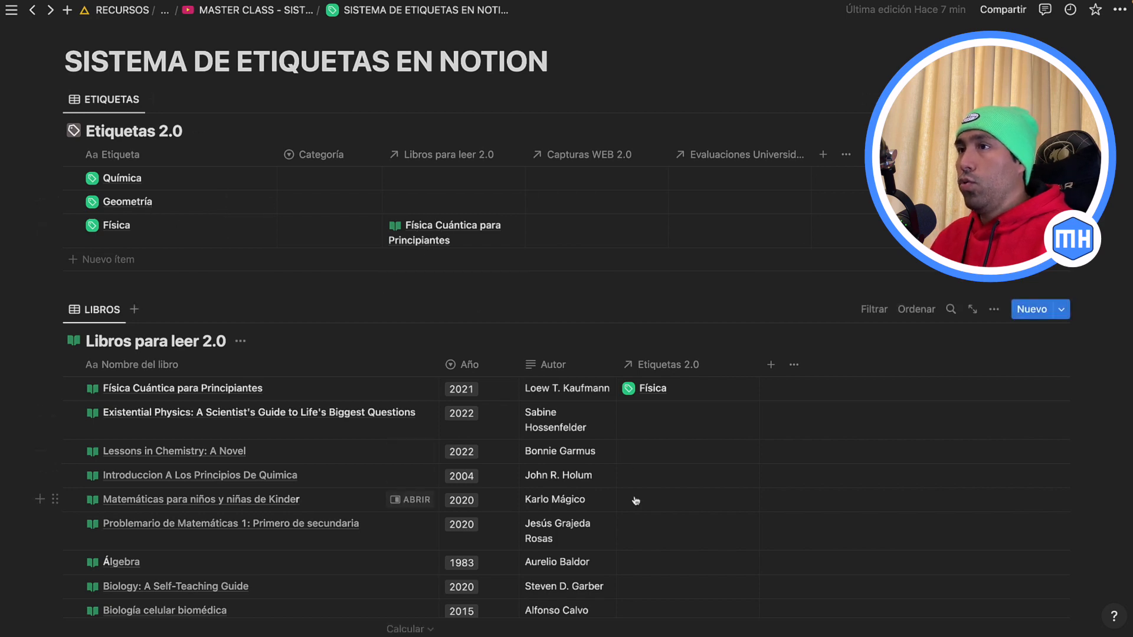
pyautogui.scroll(-3, 632, 501)
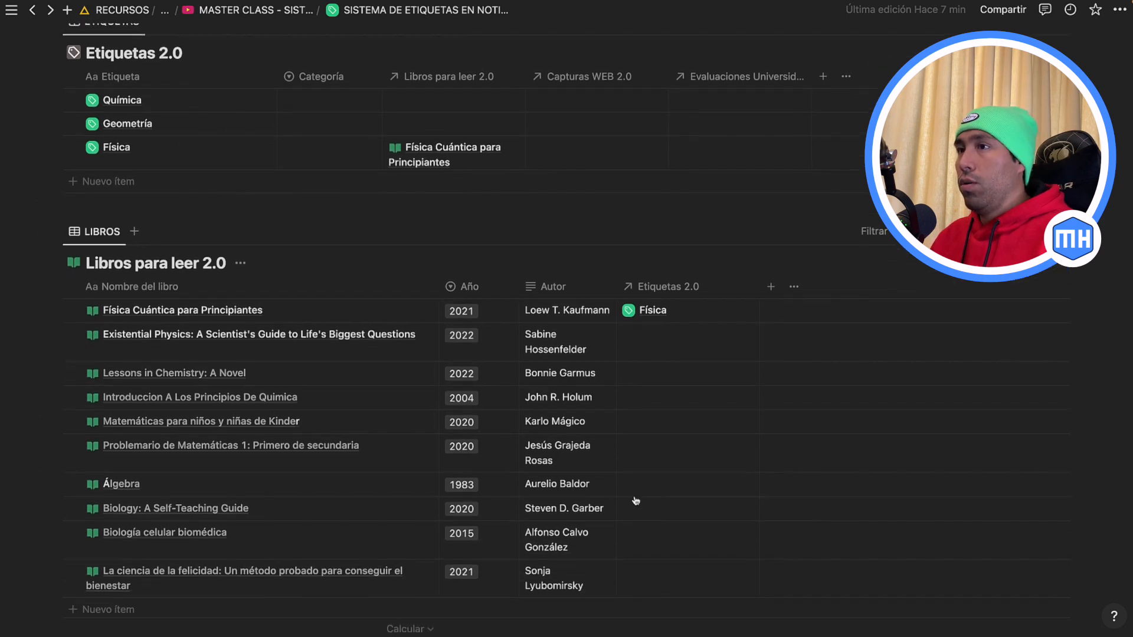
# Link the Física tag to the book "La ciencia de la felicidad" and widen the Libros para leer 2.0 column in Etiquetas 2.0.
pyautogui.click(644, 579)
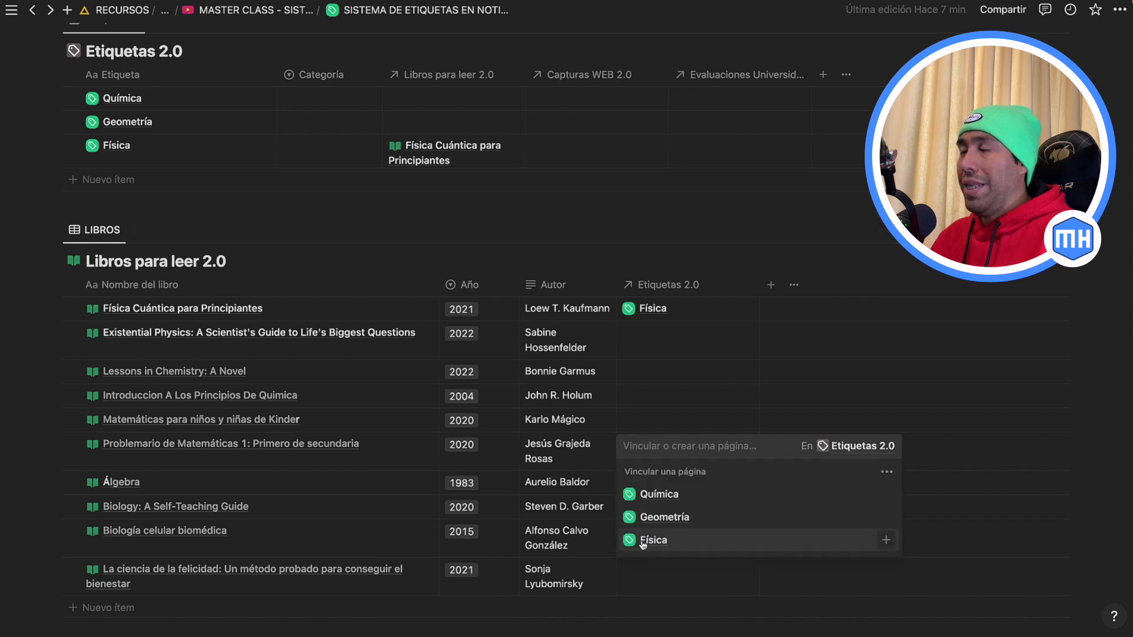
pyautogui.click(643, 540)
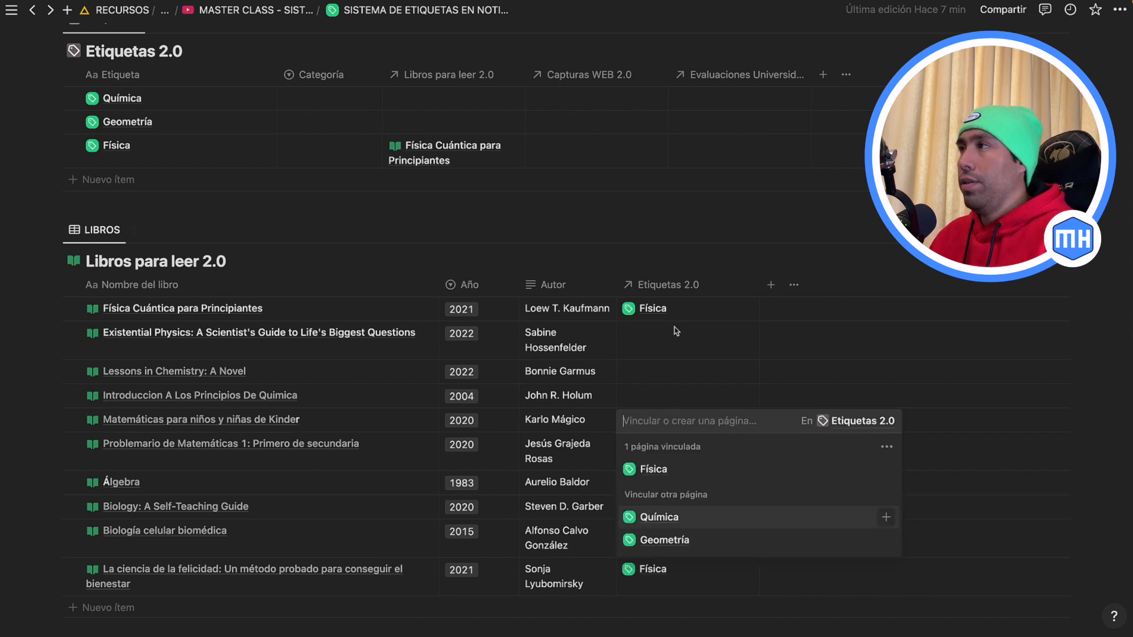
pyautogui.press('Escape')
pyautogui.scroll(2, 474, 158)
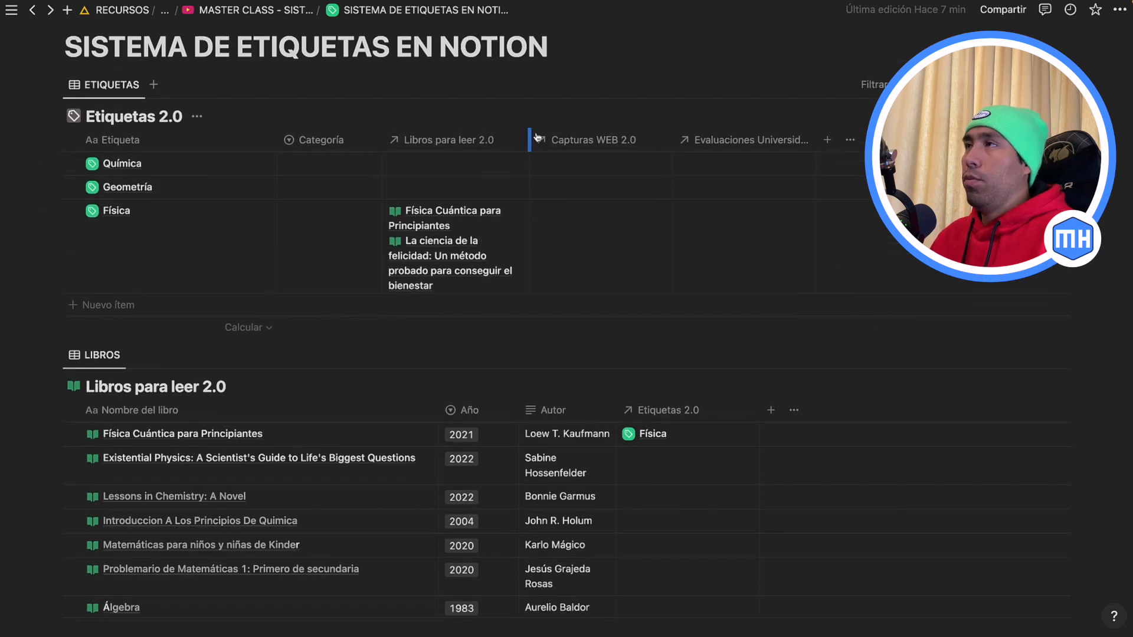
pyautogui.moveTo(524, 133); pyautogui.dragTo(582, 135)
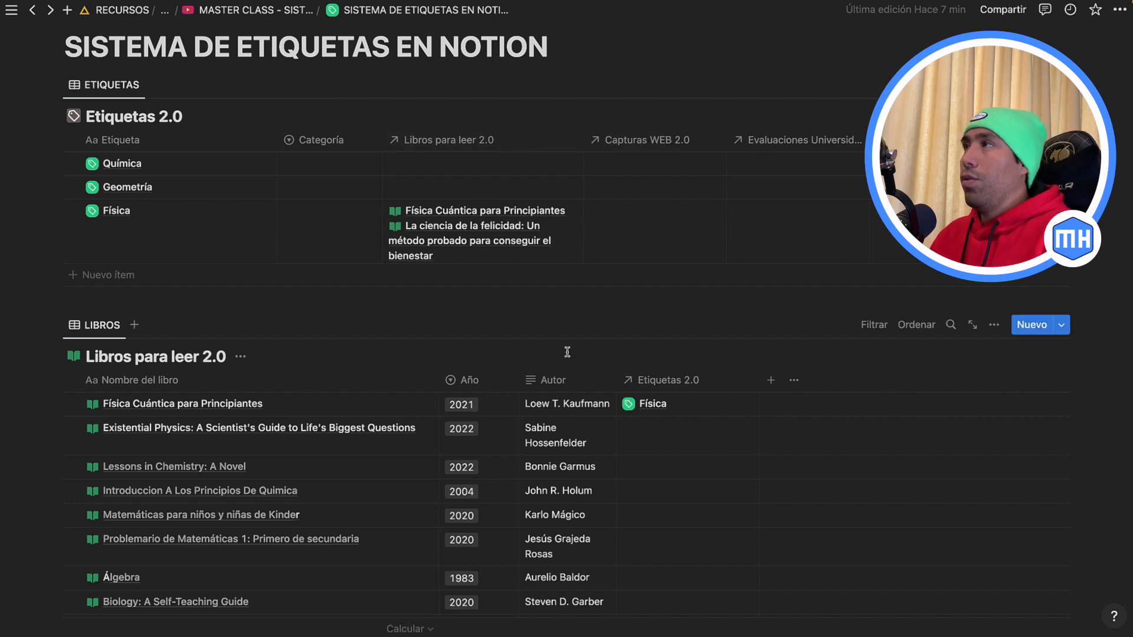
# Link the Química tag to the web capture "Hallado el denominador común para todos los cánceres" and check its entry in Etiquetas 2.0.
pyautogui.scroll(-5, 567, 352)
pyautogui.scroll(-3, 568, 352)
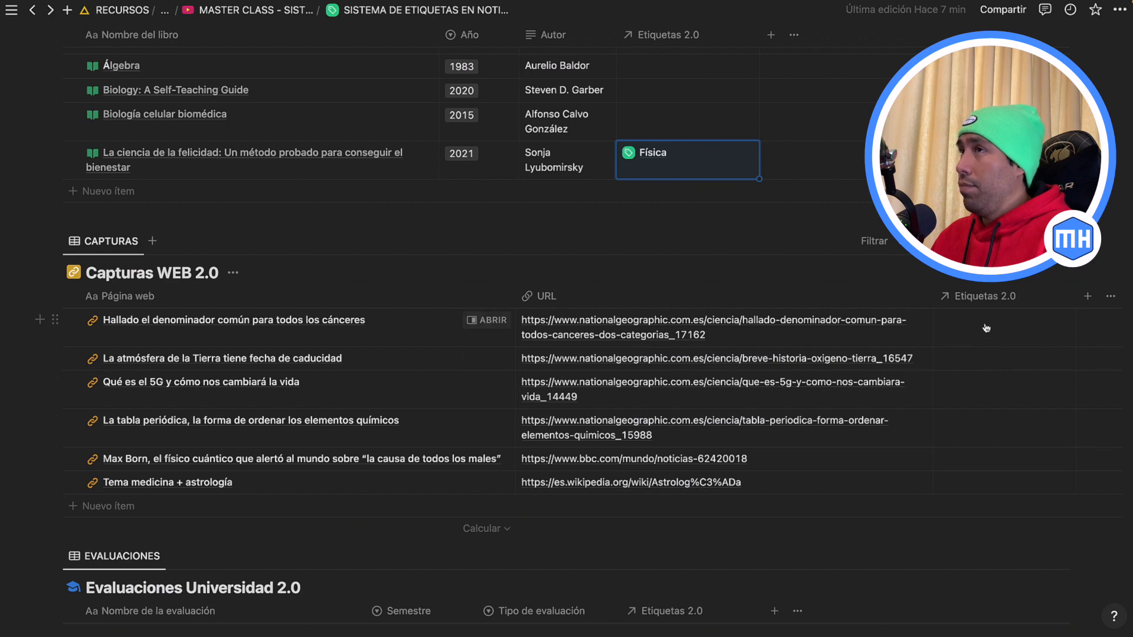
pyautogui.click(987, 328)
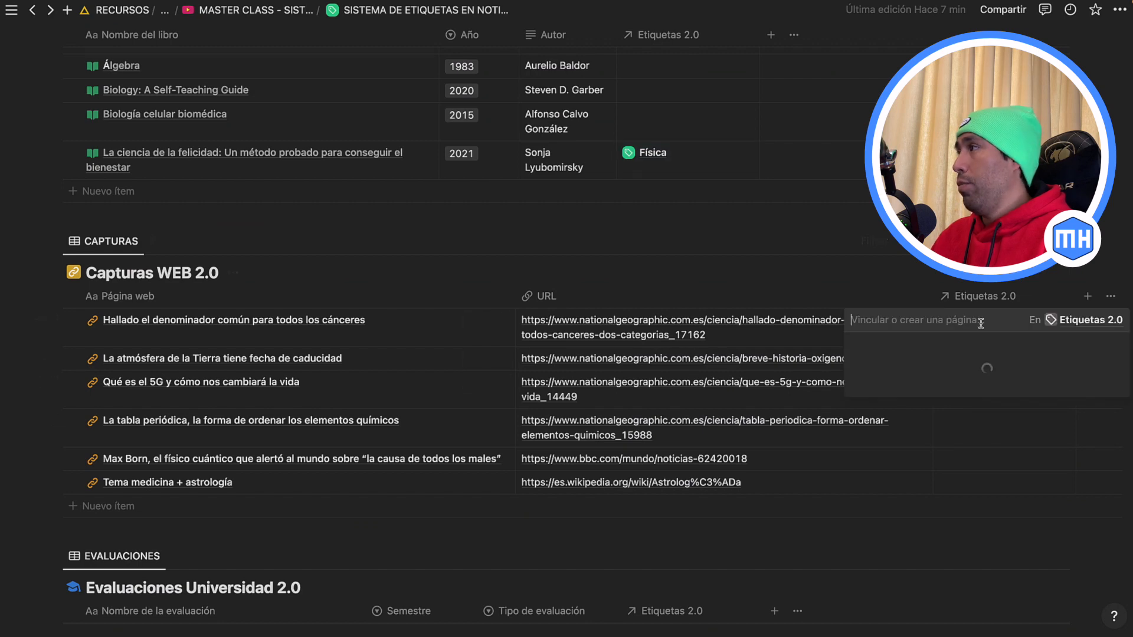
pyautogui.click(898, 369)
pyautogui.press('Escape')
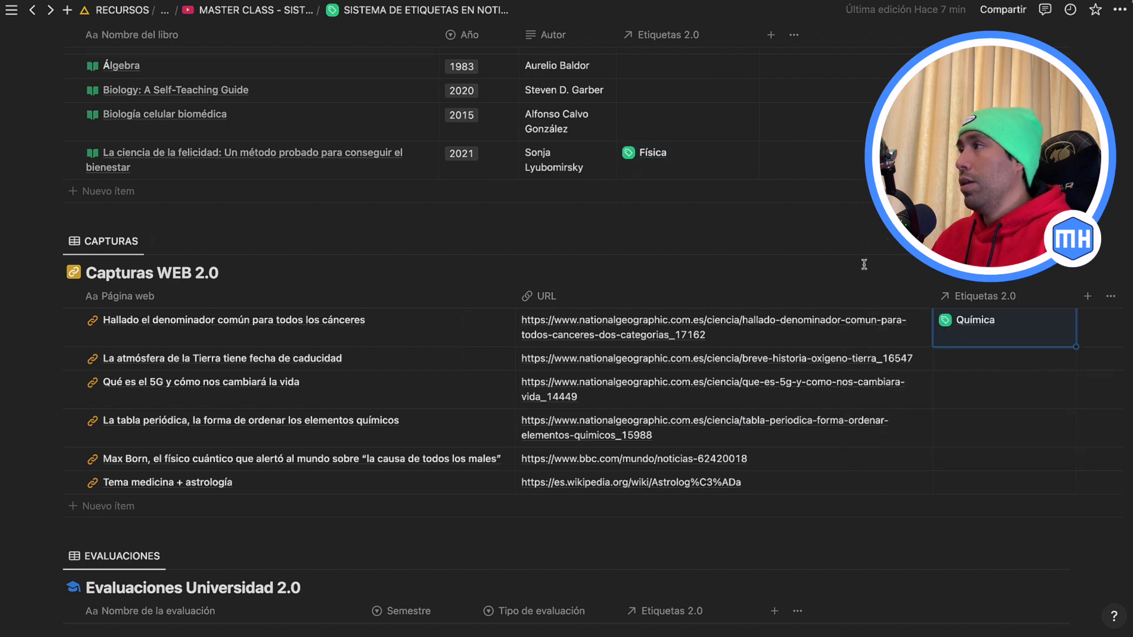
pyautogui.scroll(8, 723, 243)
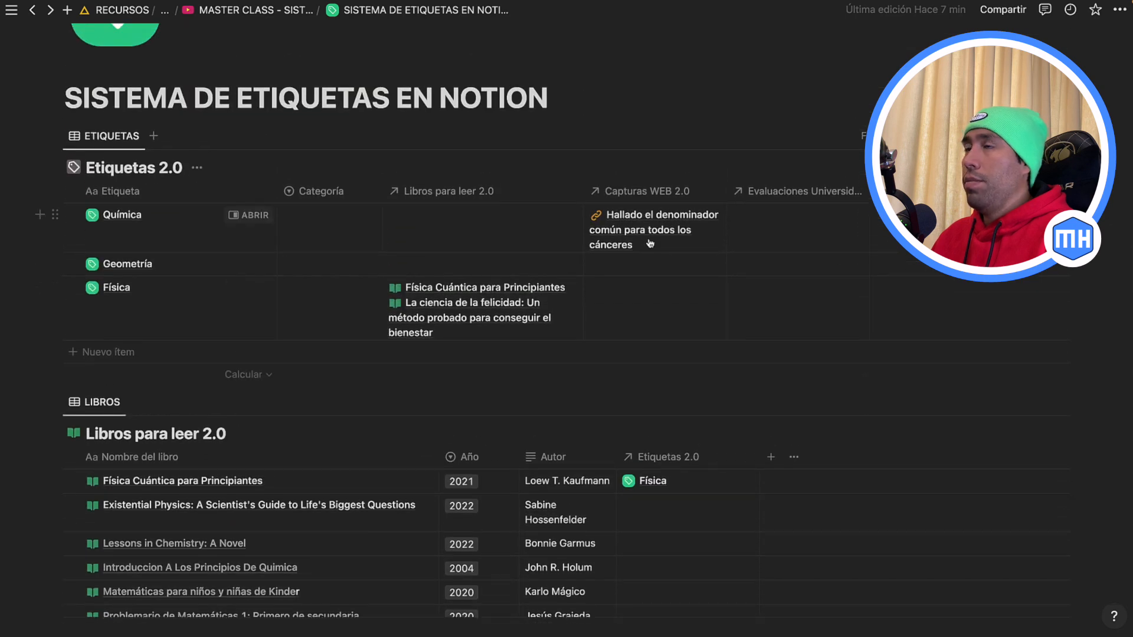
# Link the Geometría tag to the evaluation "Redes celulares" and check its entry in Etiquetas 2.0.
pyautogui.scroll(-10, 650, 243)
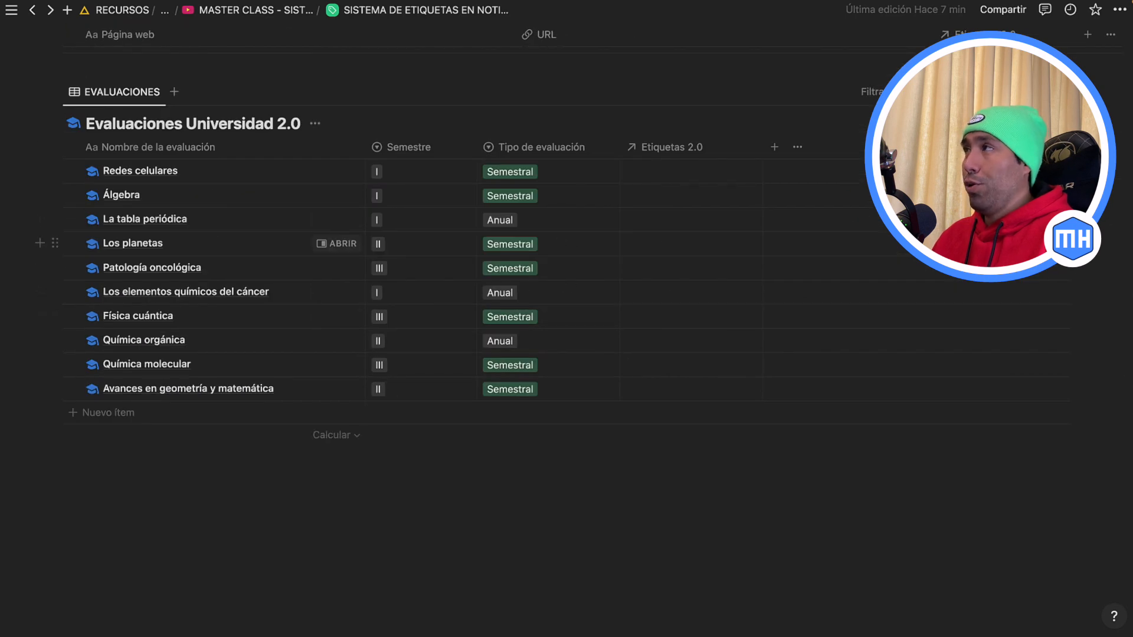
pyautogui.click(706, 175)
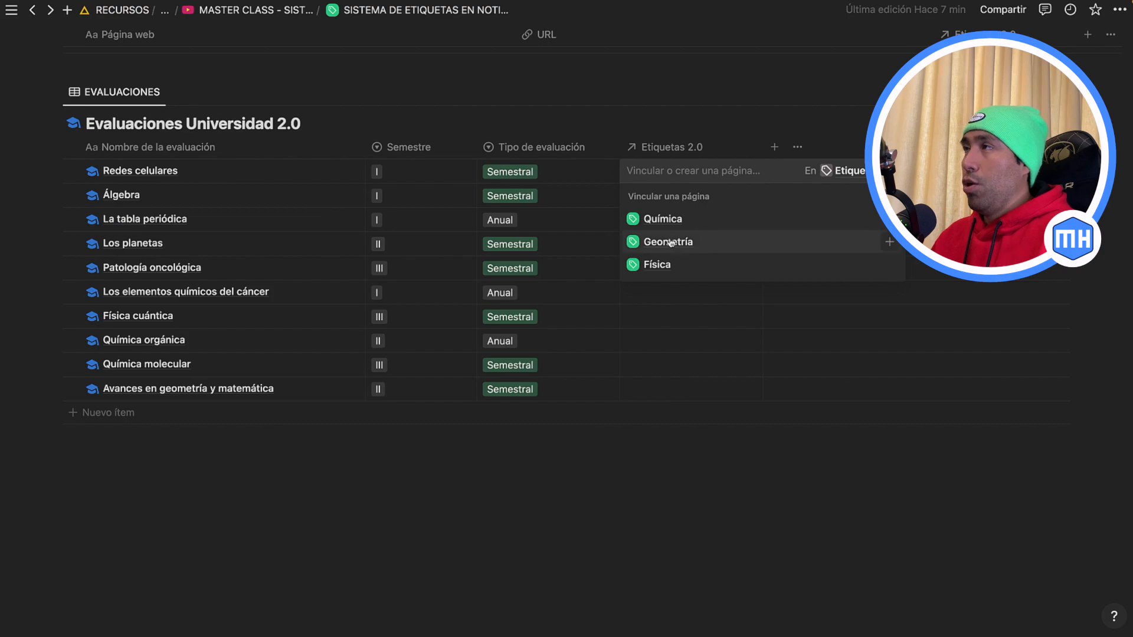
pyautogui.click(685, 240)
pyautogui.press('Escape')
pyautogui.scroll(1, 727, 99)
pyautogui.scroll(20, 728, 99)
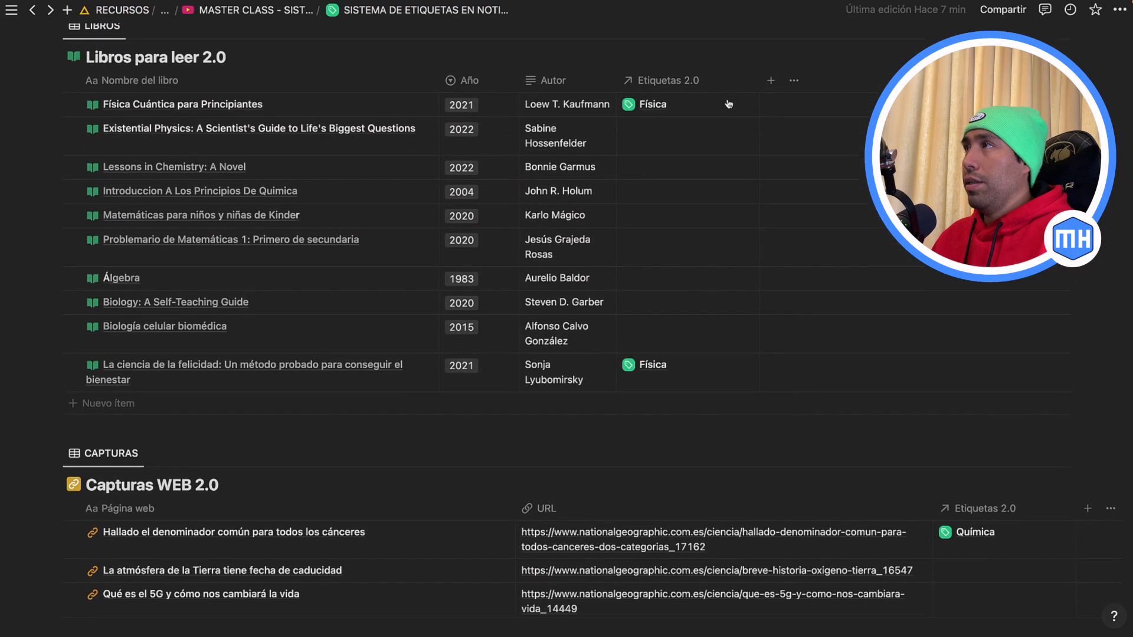
pyautogui.scroll(1, 728, 99)
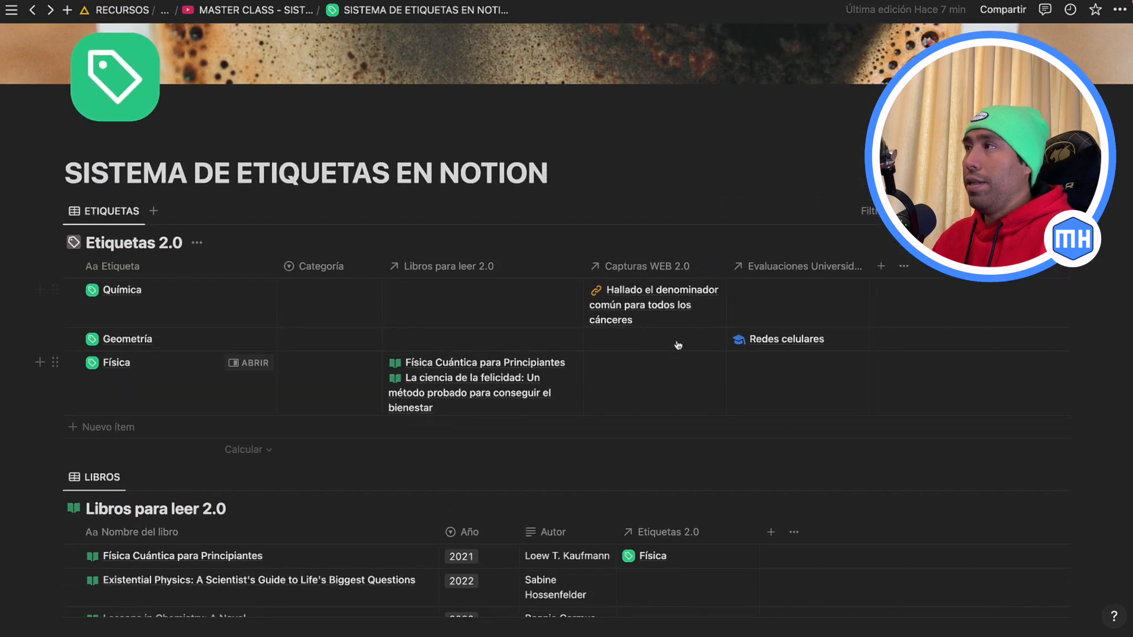
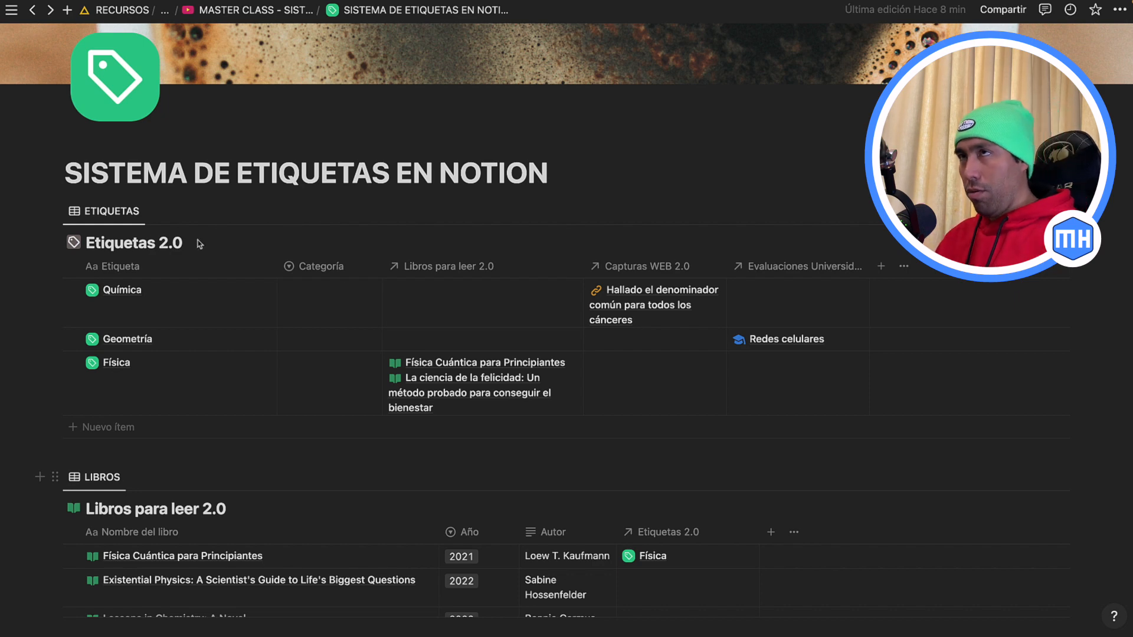
# Insert a subpage above the Etiquetas database and title it "BASES DE DATOS ORIGINALES".
pyautogui.scroll(3, 43, 301)
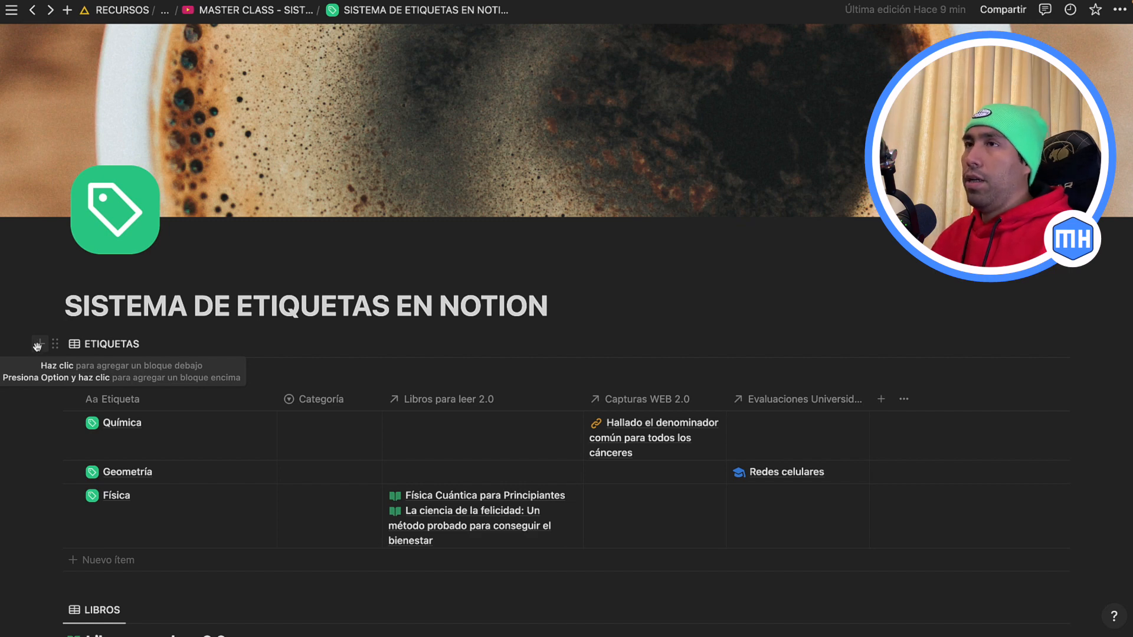
pyautogui.keyDown('alt'); pyautogui.click(37, 346); pyautogui.keyUp('alt')
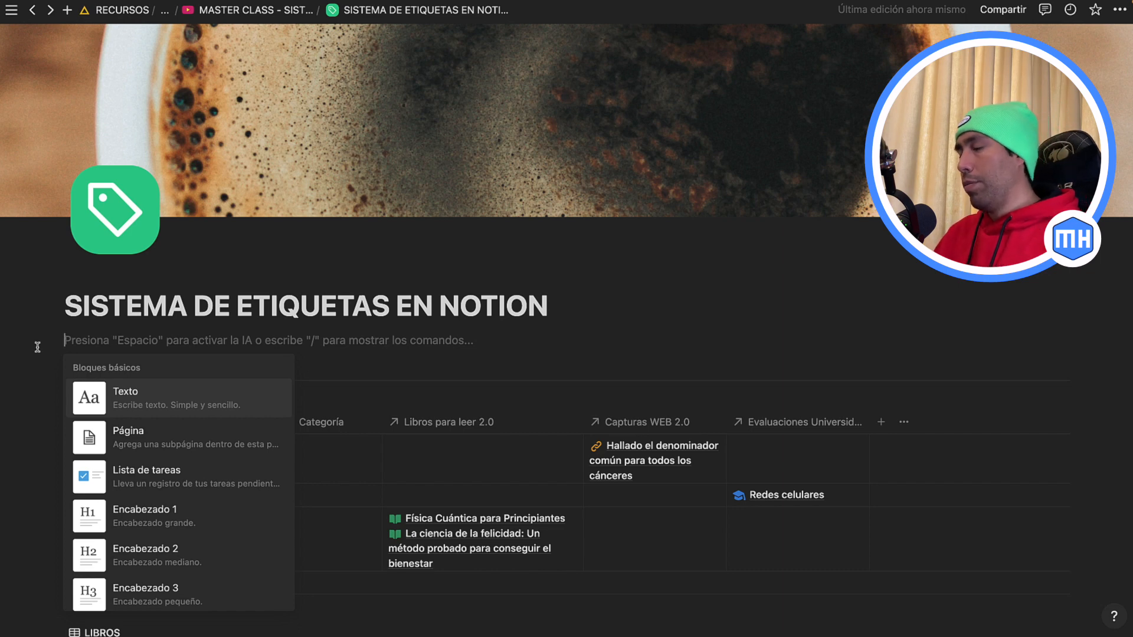
pyautogui.press('Down')
pyautogui.press('Return')
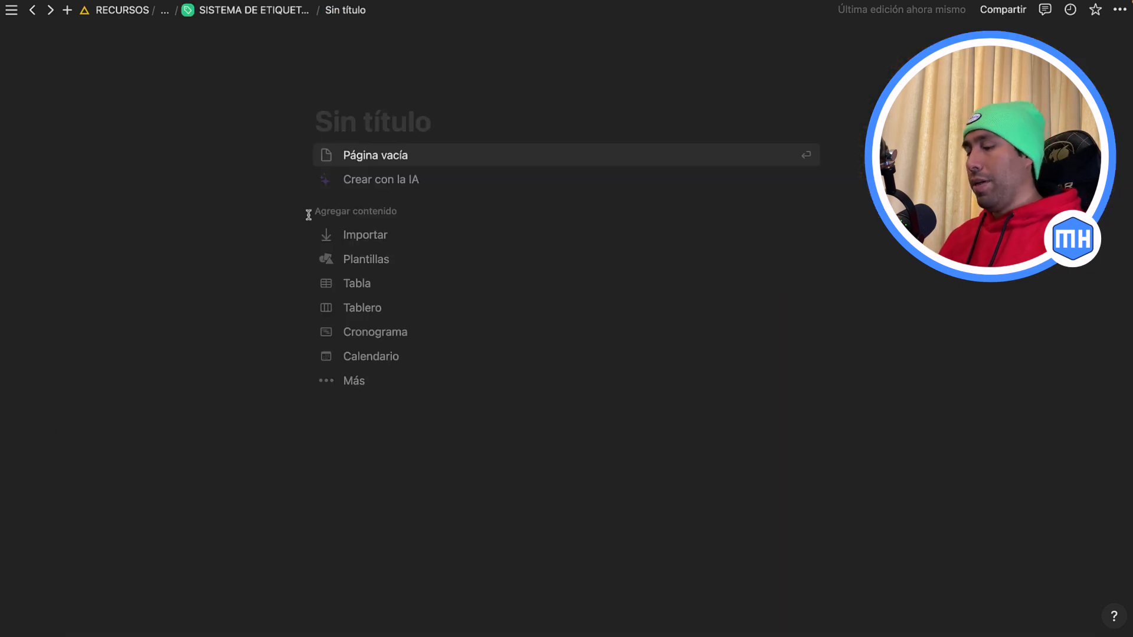
pyautogui.write('BASES DE DATOS ORIGINALES')
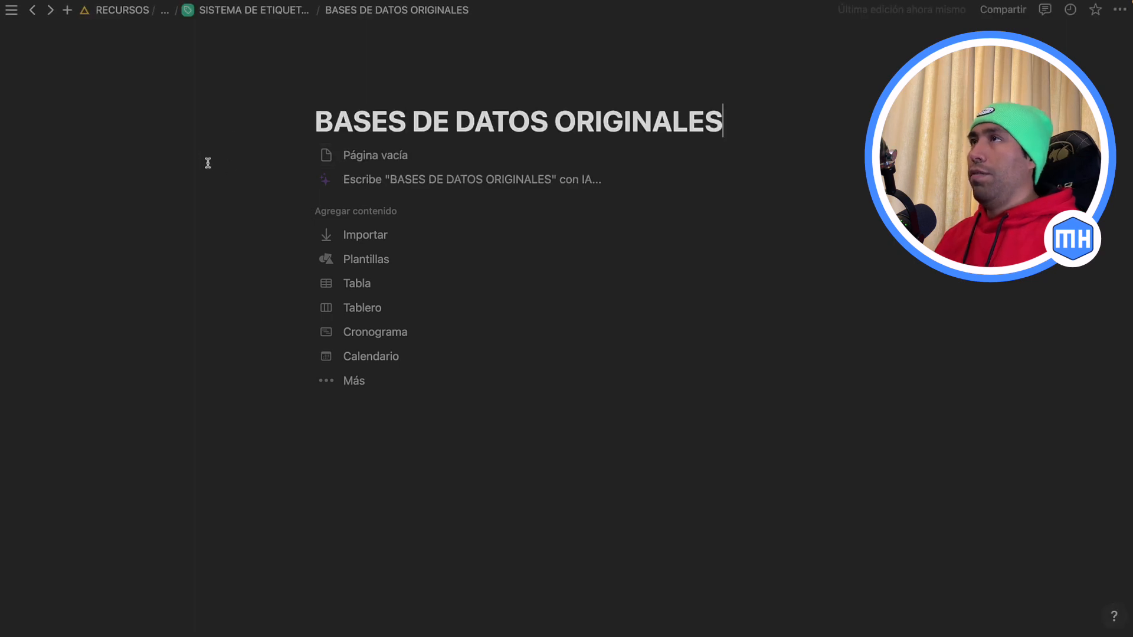
# Give the BASES DE DATOS ORIGINALES page a yellow database icon, found with the filter "DATA".
pyautogui.click(342, 91)
pyautogui.click(344, 120)
pyautogui.moveTo(217, 259)
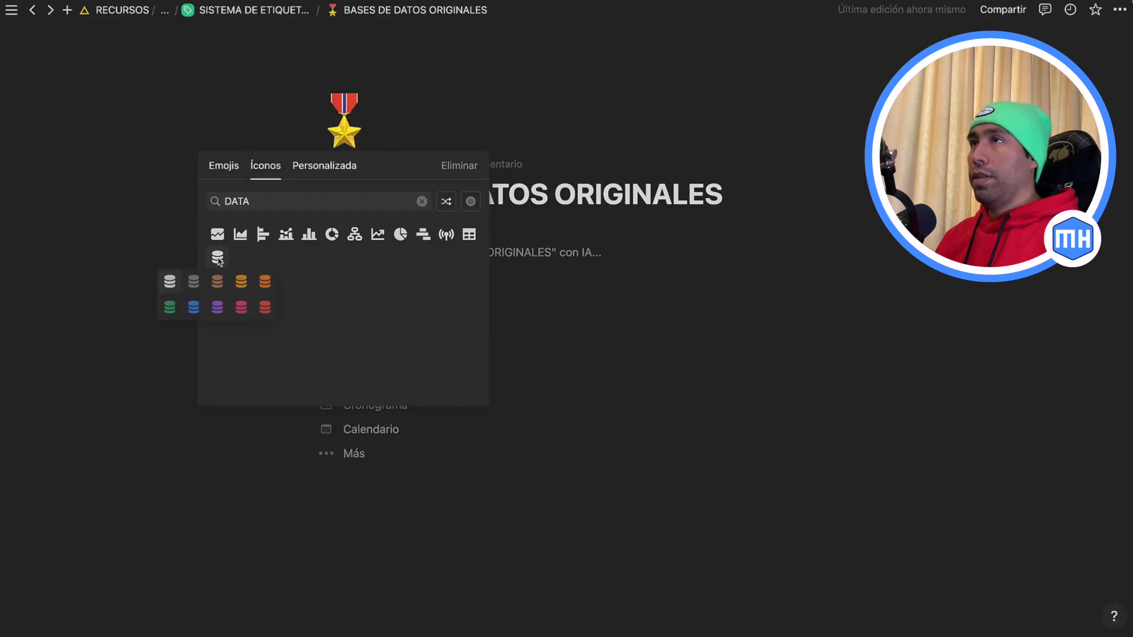
pyautogui.click(241, 282)
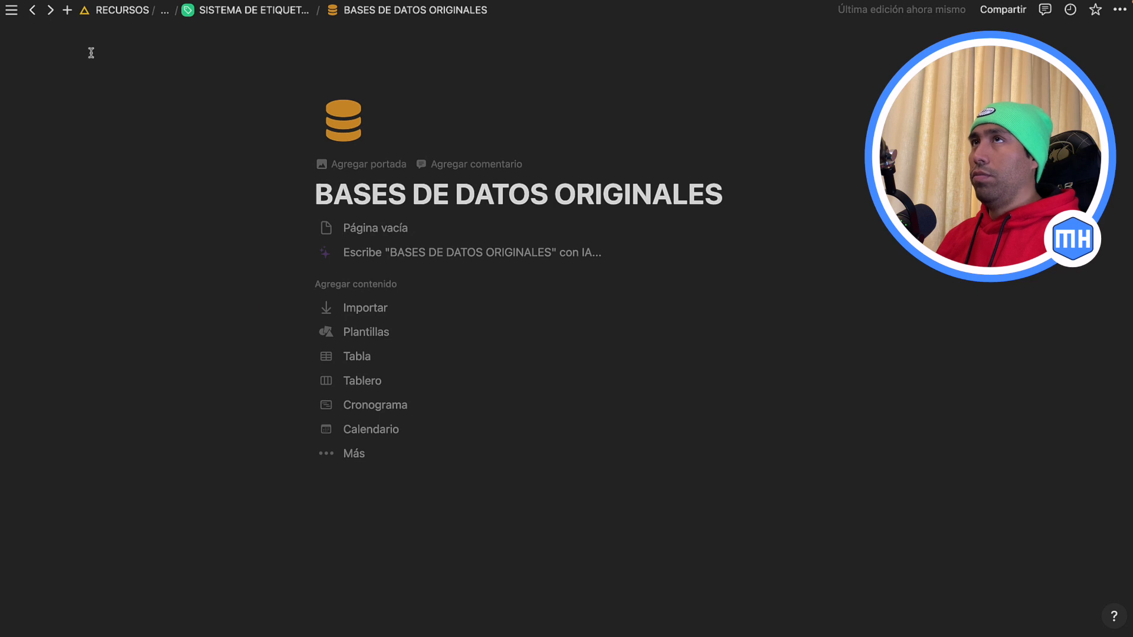
# Move the Etiquetas, Libros, Capturas and Evaluaciones databases from the main page into the BASES DE DATOS ORIGINALES subpage.
pyautogui.click(32, 11)
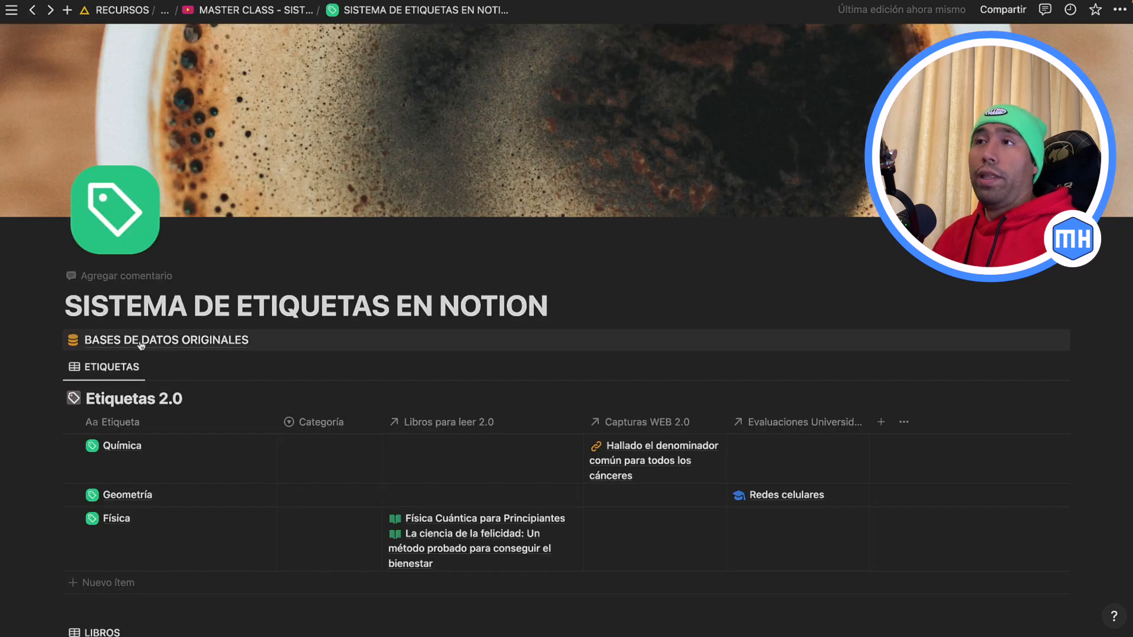
pyautogui.moveTo(55, 367); pyautogui.dragTo(103, 341)
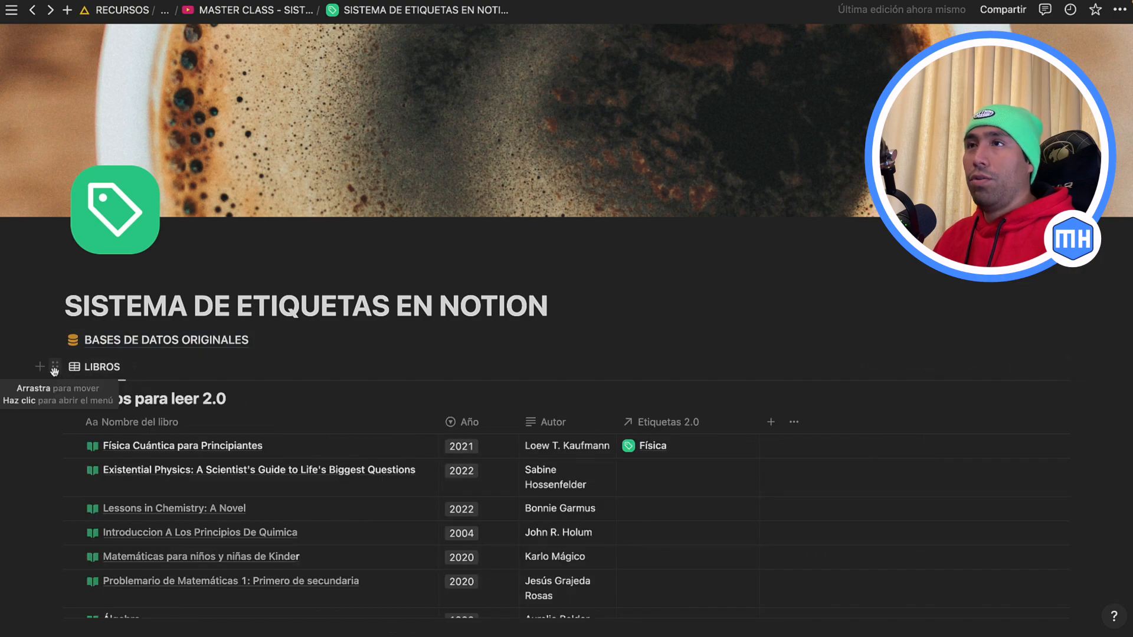
pyautogui.moveTo(54, 369); pyautogui.dragTo(107, 343)
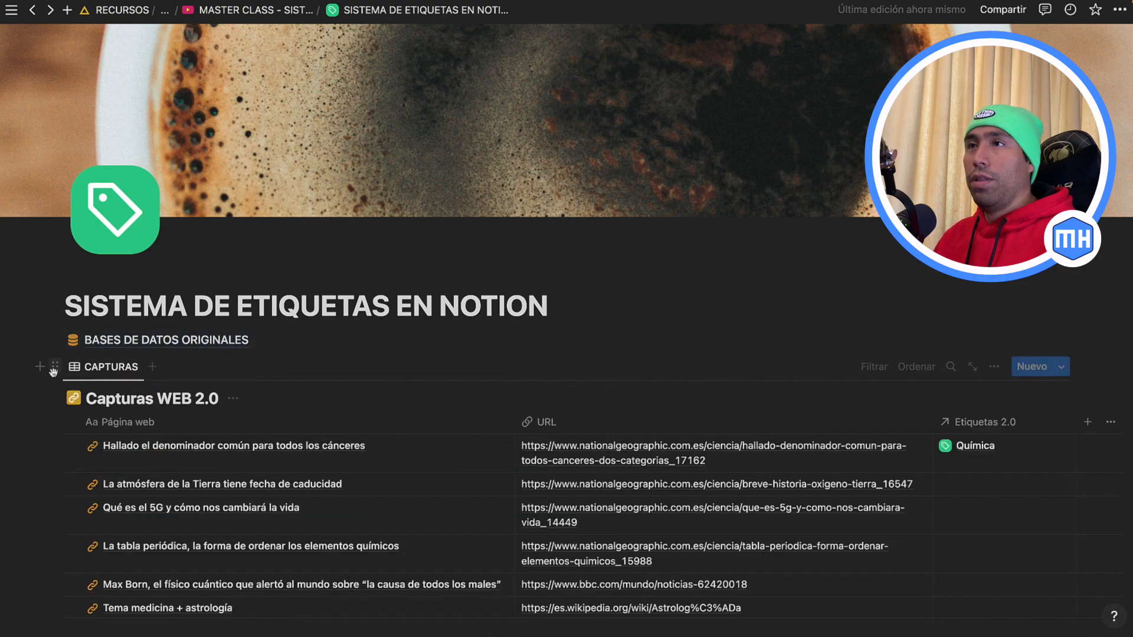
pyautogui.moveTo(54, 369); pyautogui.dragTo(108, 349)
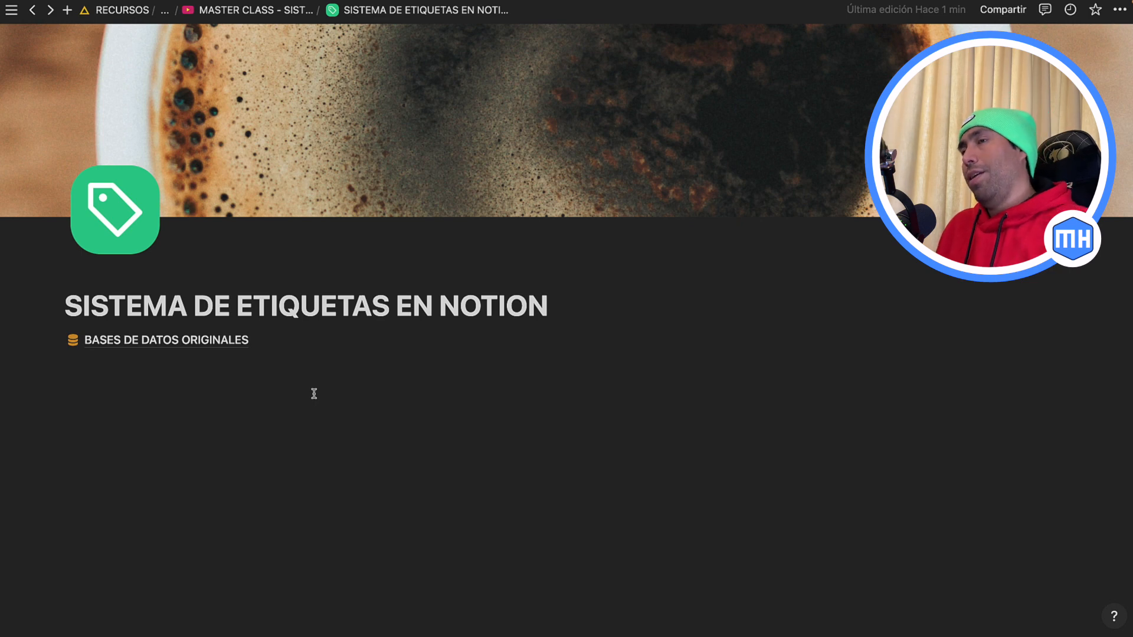
# Review the databases inside the BASES DE DATOS ORIGINALES page and set that page to full width.
pyautogui.click(223, 344)
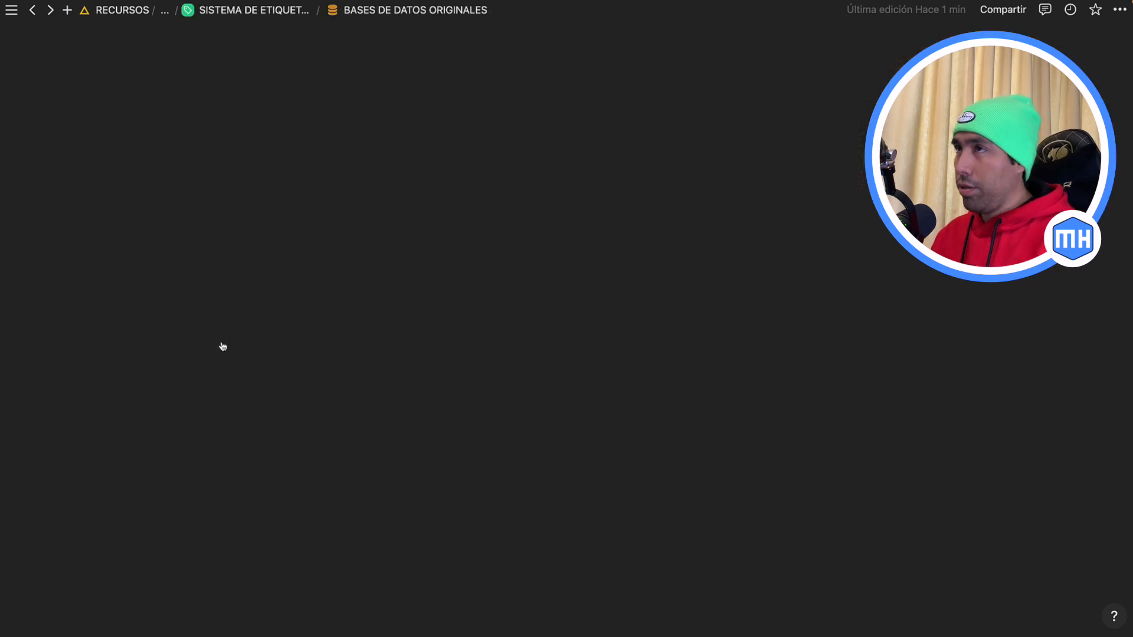
pyautogui.scroll(-15, 222, 342)
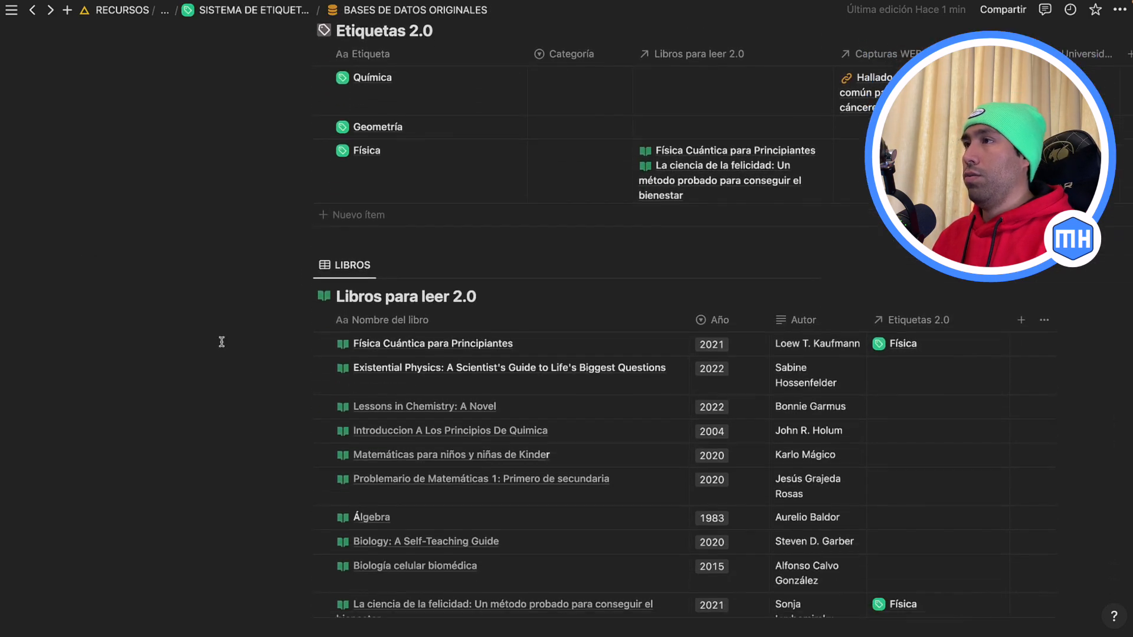
pyautogui.scroll(15, 222, 342)
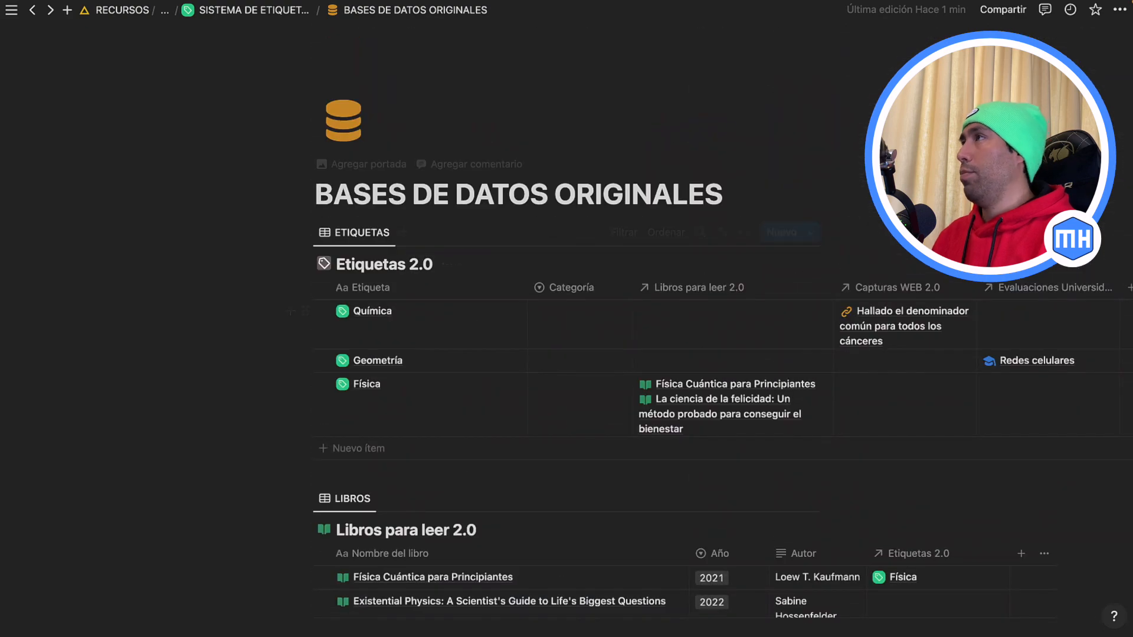
pyautogui.click(1120, 9)
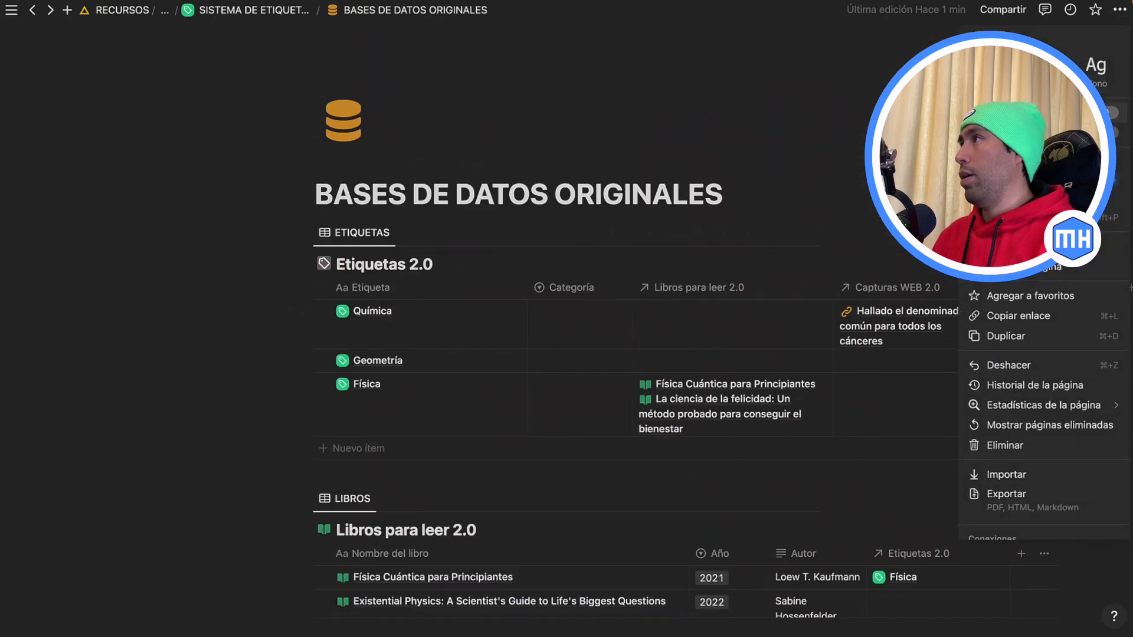
pyautogui.click(1110, 133)
pyautogui.click(756, 77)
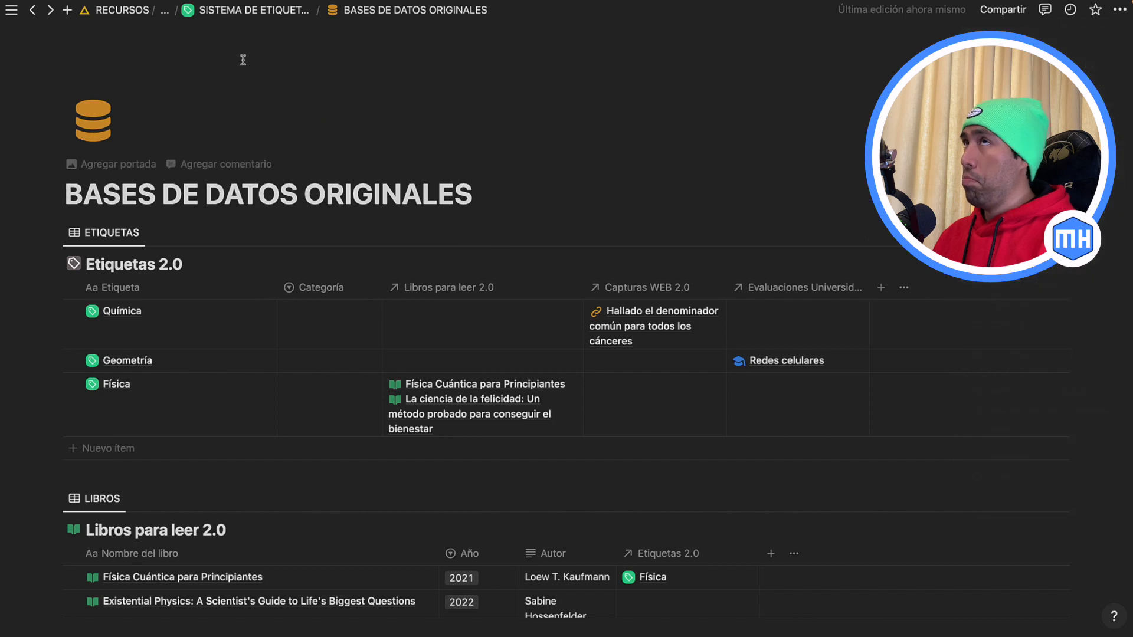
# Return to the SISTEMA DE ETIQUETAS EN NOTION page and insert a callout block (Destacado) below the BASES DE DATOS ORIGINALES link.
pyautogui.click(32, 9)
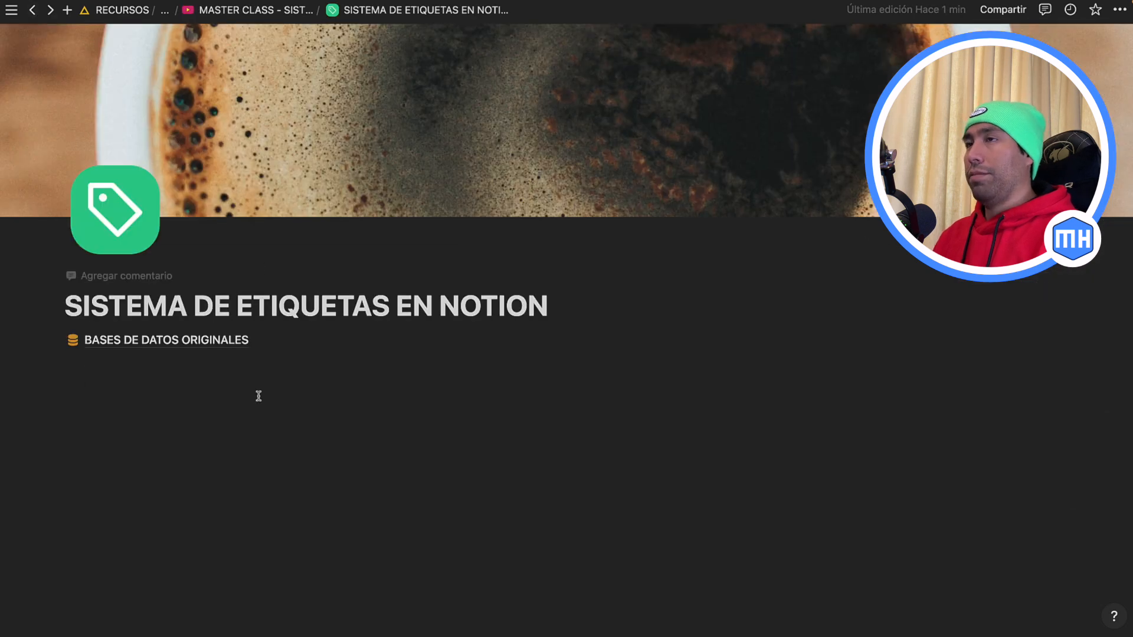
pyautogui.click(188, 386)
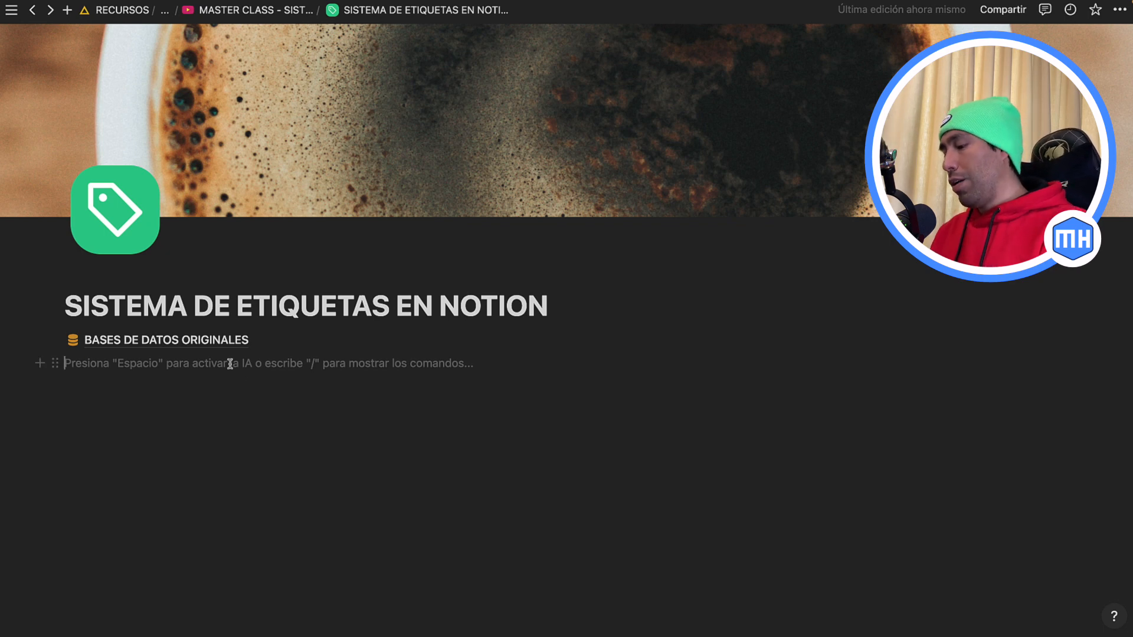
pyautogui.write('/des')
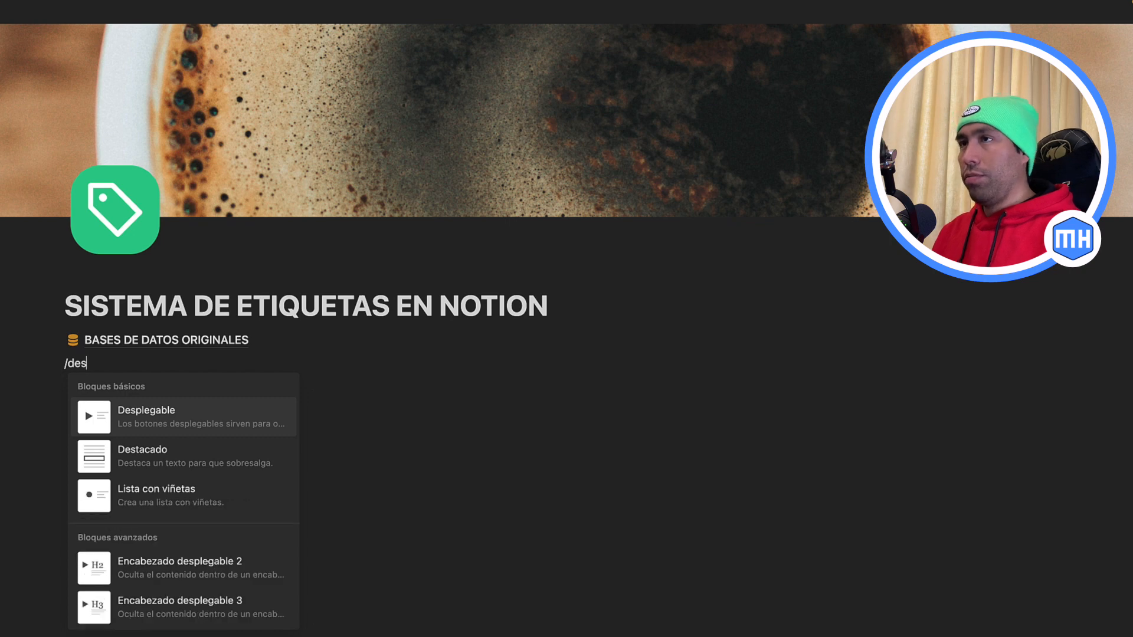
pyautogui.press('Down')
pyautogui.press('Return')
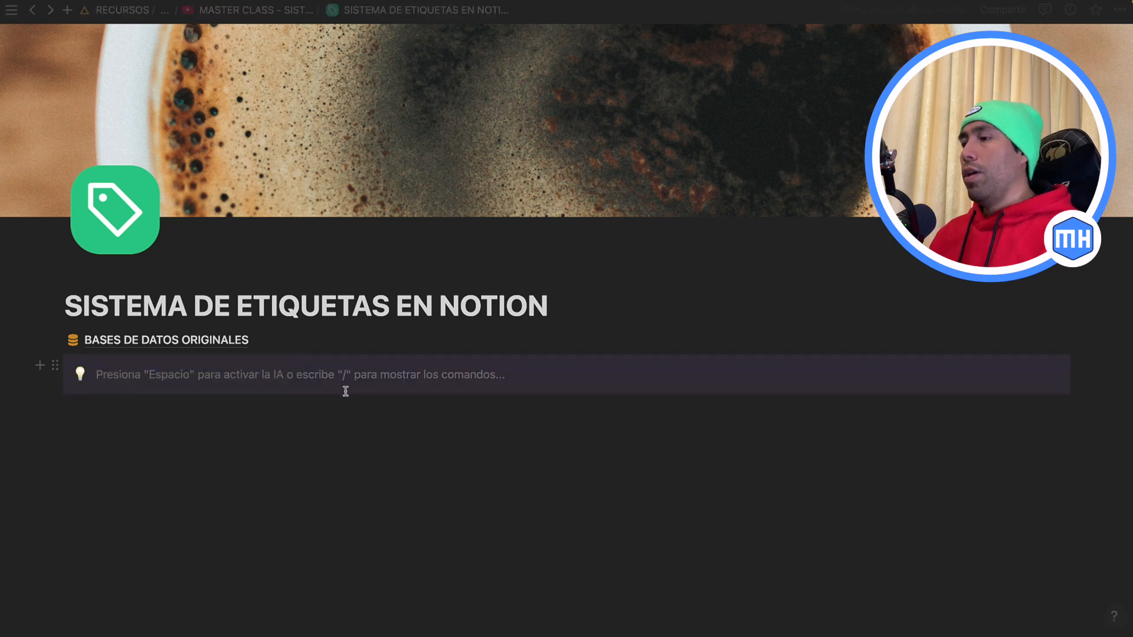
# Give the callout a gray background (Fondo gris) and replace its light bulb with a white tag icon, found with the filter "tag".
pyautogui.click(56, 369)
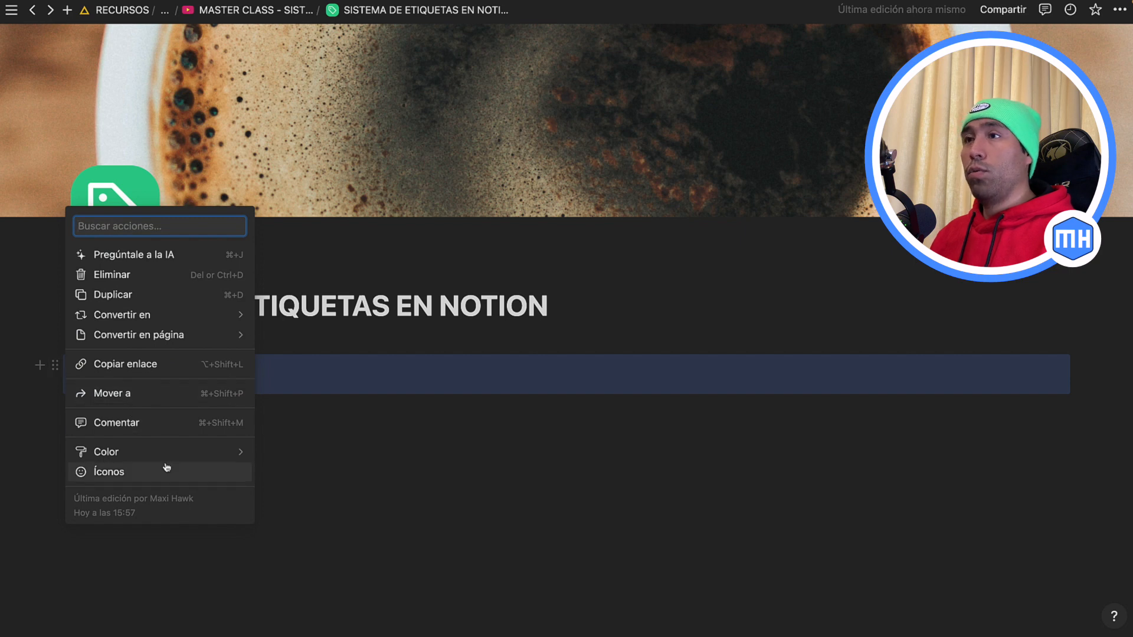
pyautogui.moveTo(174, 453)
pyautogui.click(295, 523)
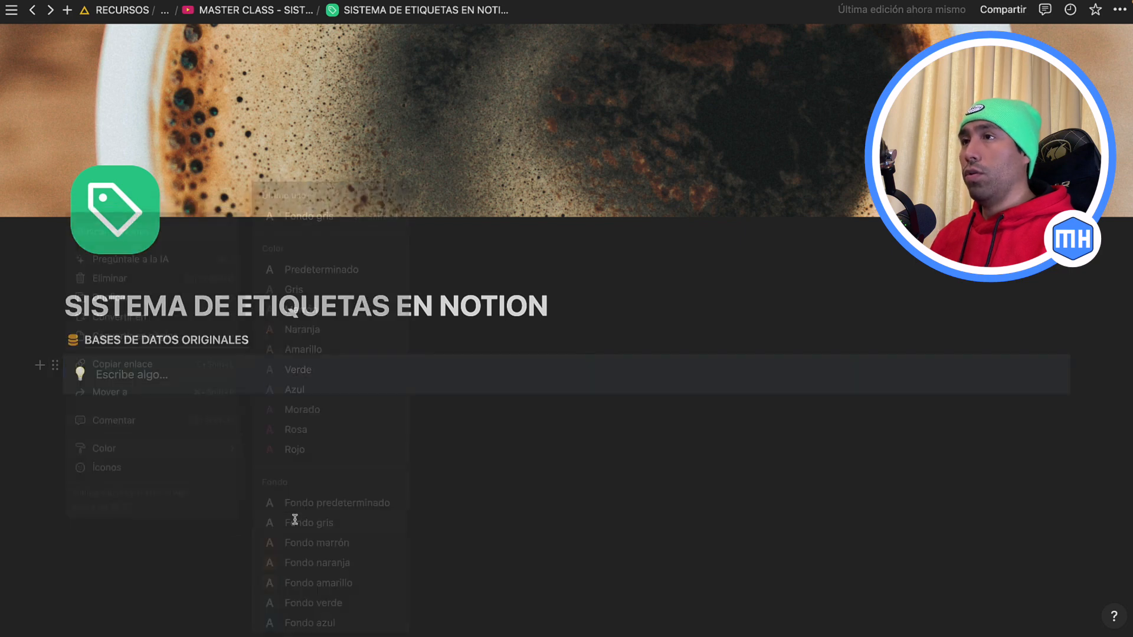
pyautogui.click(80, 374)
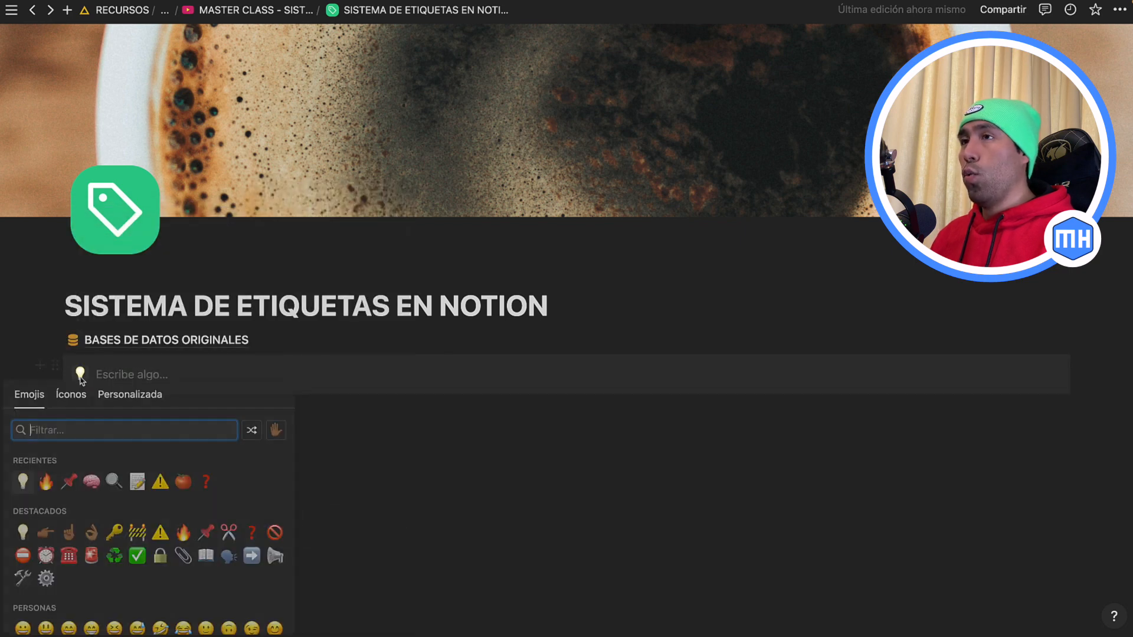
pyautogui.click(80, 398)
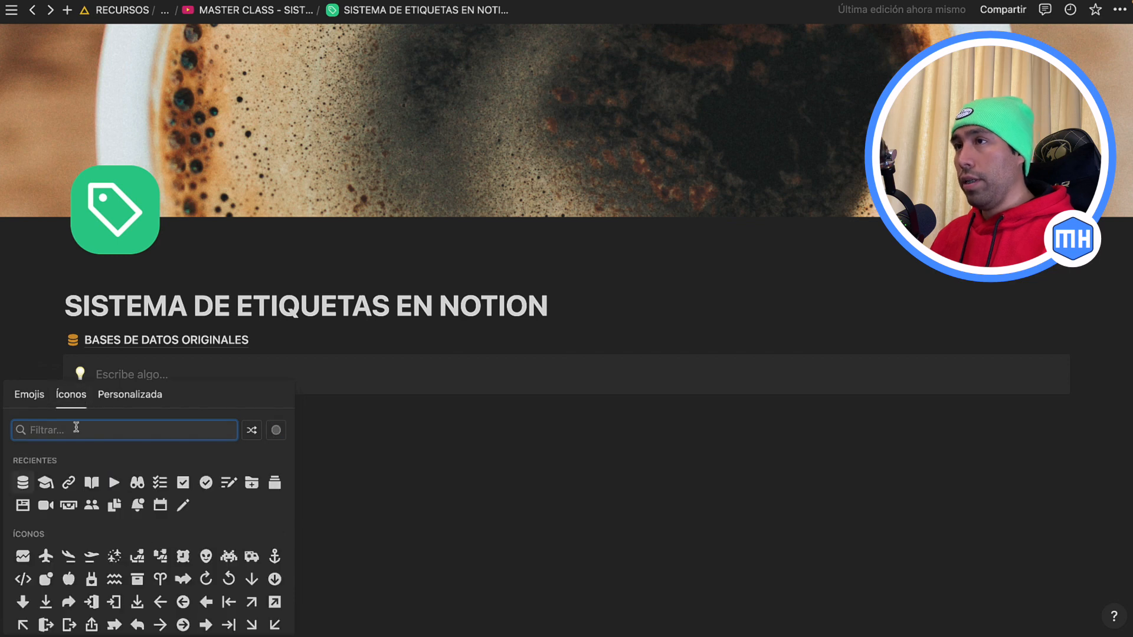
pyautogui.write('tag')
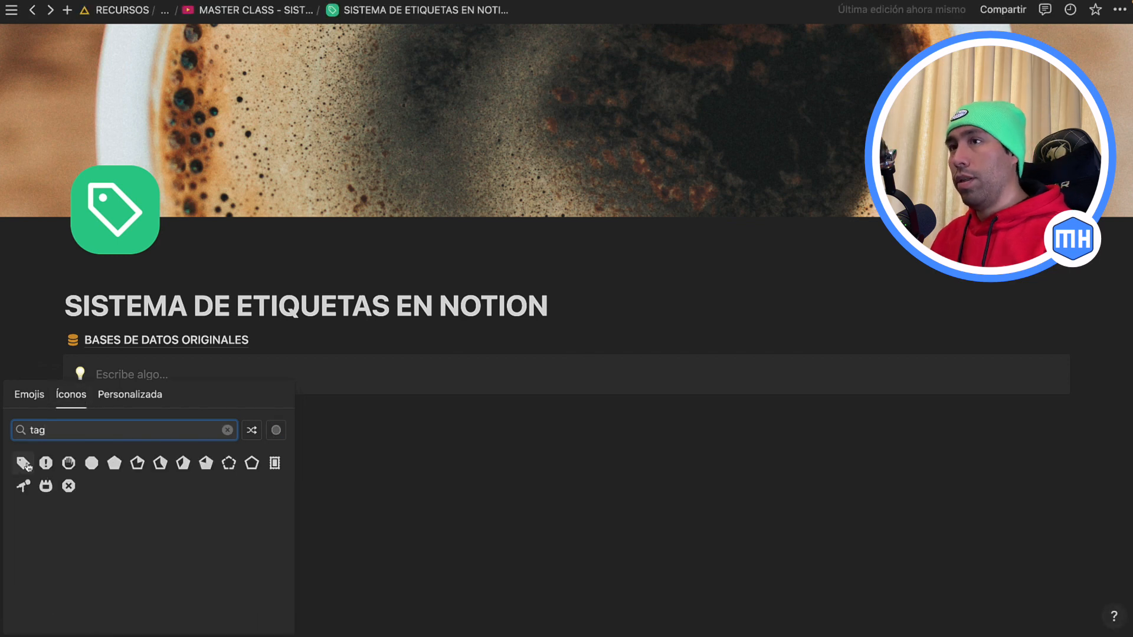
pyautogui.moveTo(26, 467)
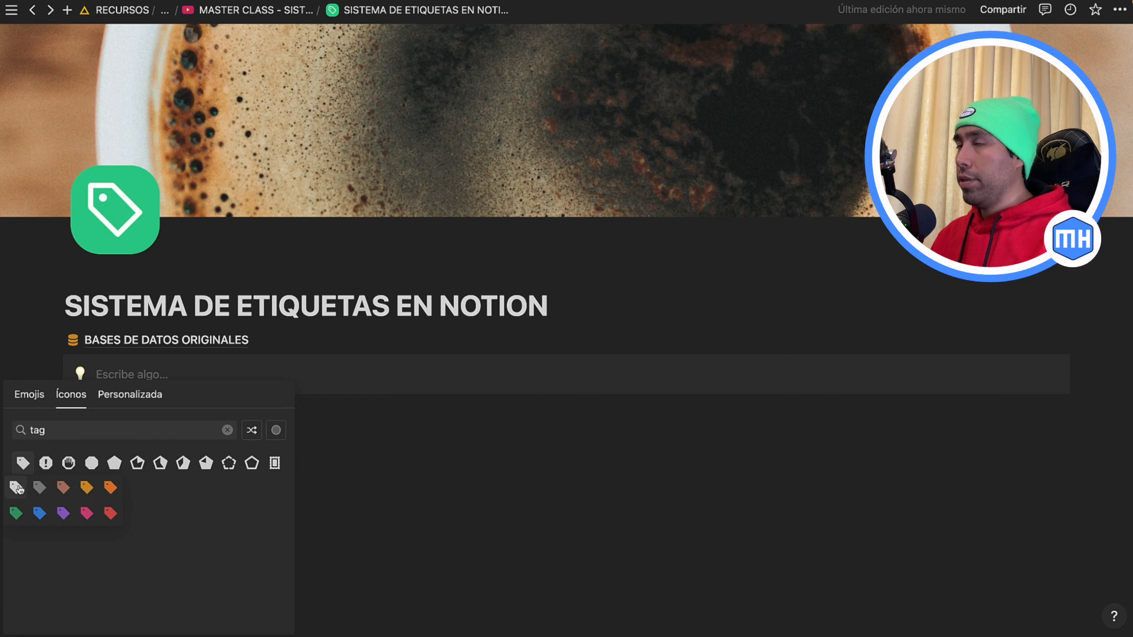
pyautogui.click(17, 487)
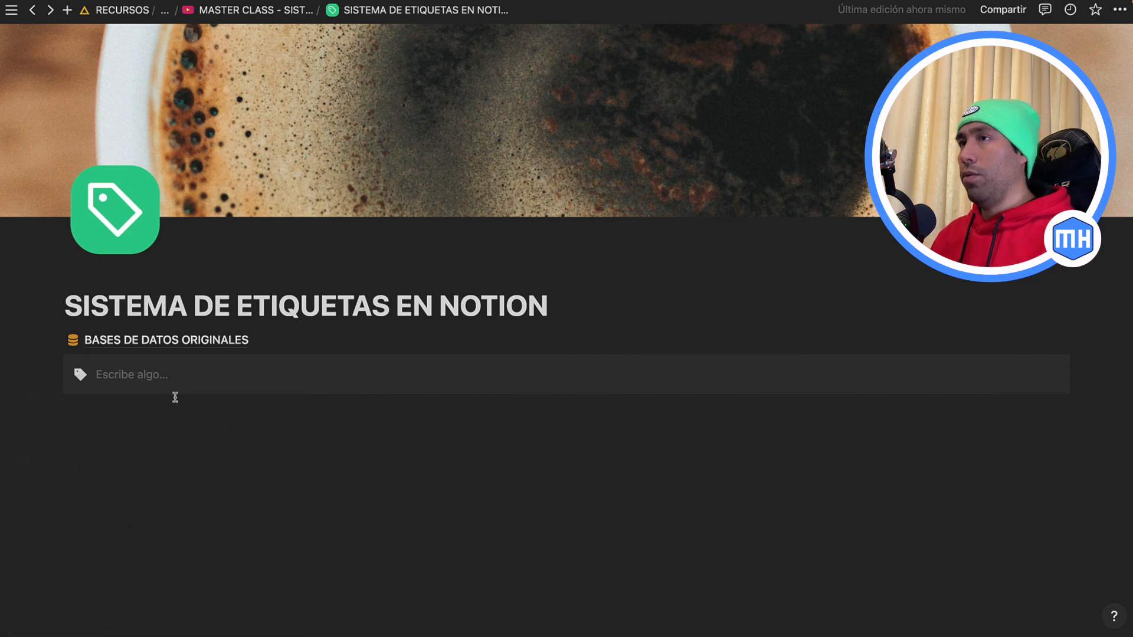
# Enter "MIS ETIQUETAS" as the callout's text and make it bold.
pyautogui.click(152, 378)
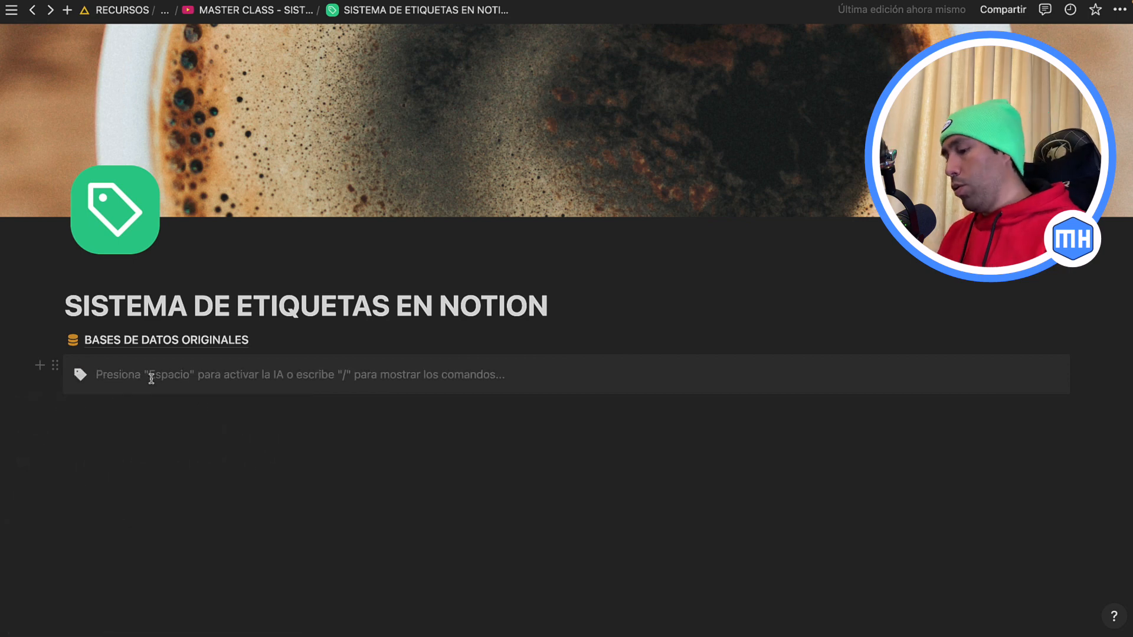
pyautogui.write('MIS ETIQUETAS')
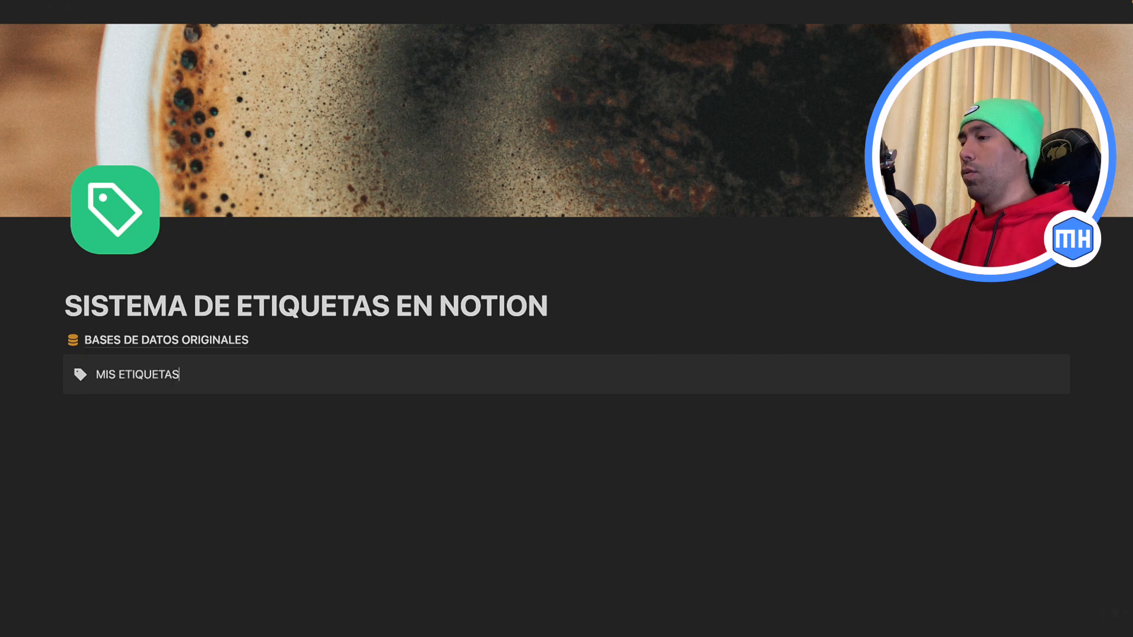
pyautogui.moveTo(181, 375); pyautogui.dragTo(94, 374)
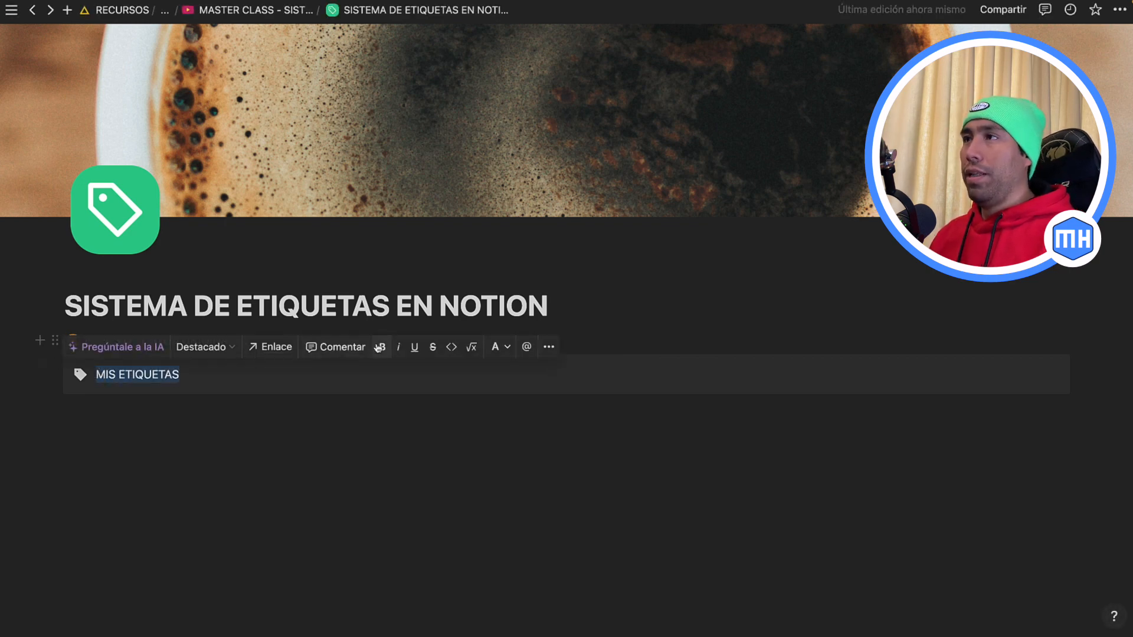
pyautogui.click(379, 348)
pyautogui.click(221, 378)
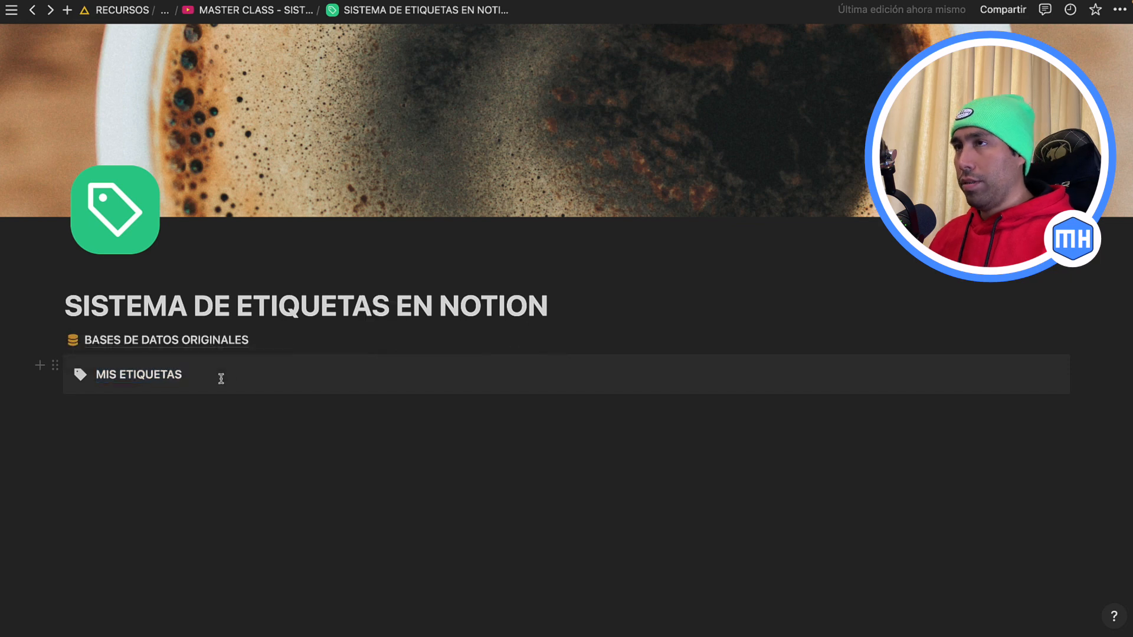
# Insert a linked database view (Vista vinculada de base de datos) below the MIS ETIQUETAS callout, with Etiquetas 2.0 as its source.
pyautogui.press('Return')
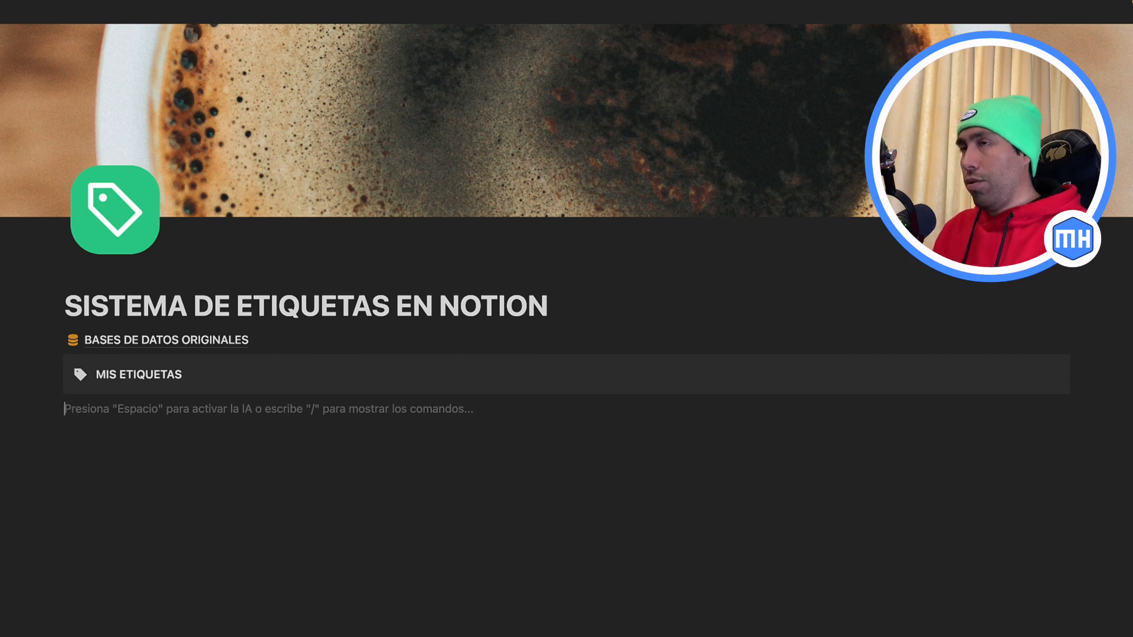
pyautogui.write('/CR')
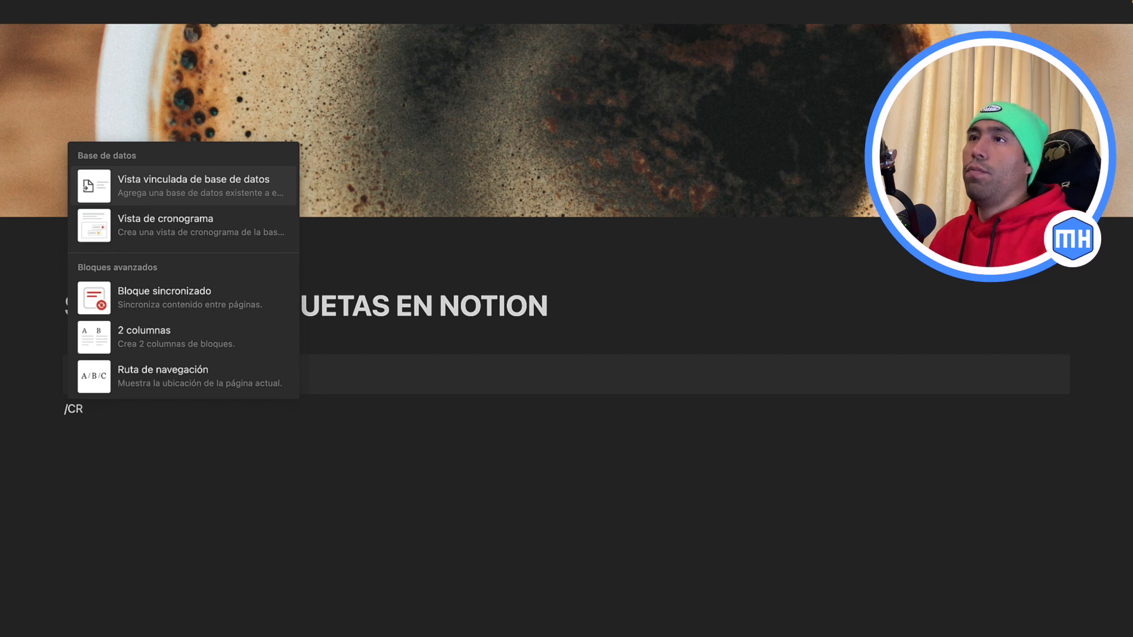
pyautogui.moveTo(175, 179)
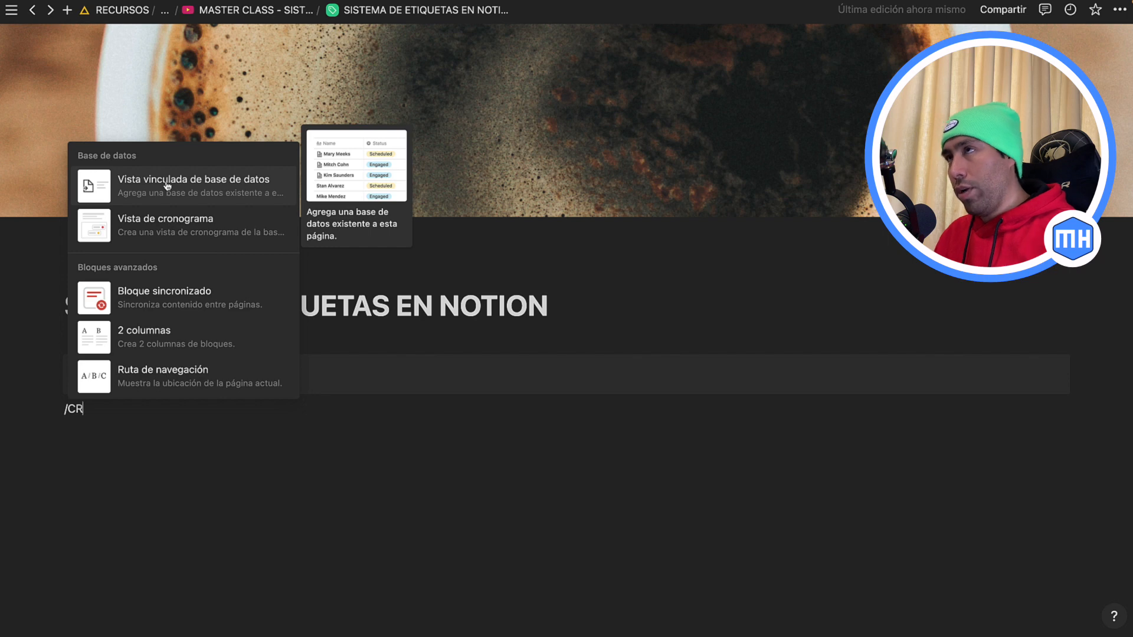
pyautogui.click(167, 187)
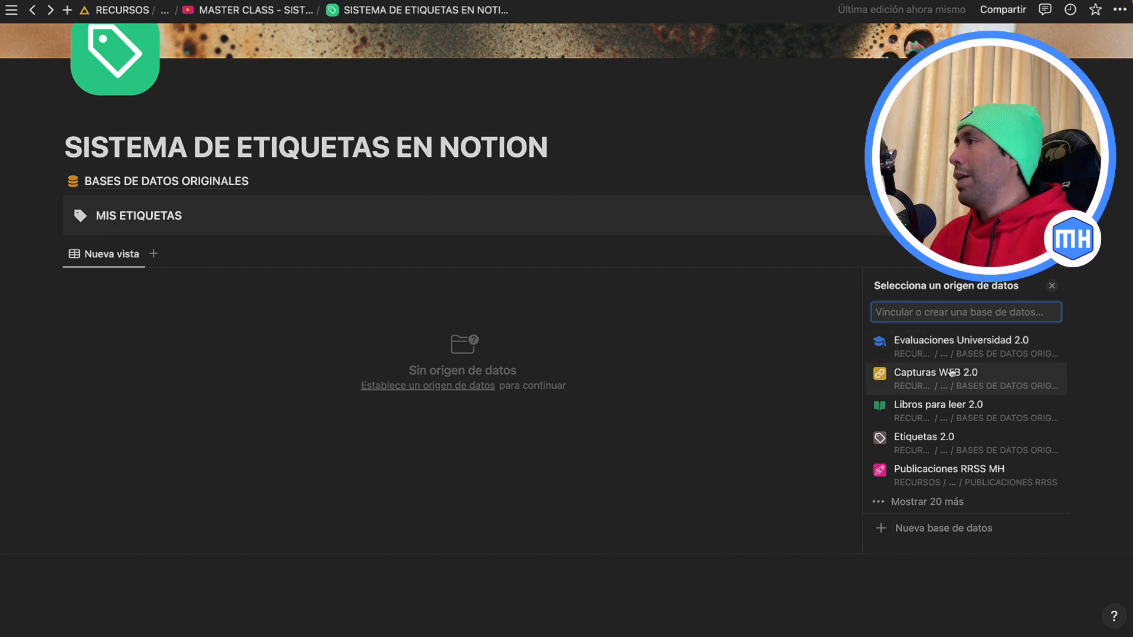
pyautogui.click(907, 441)
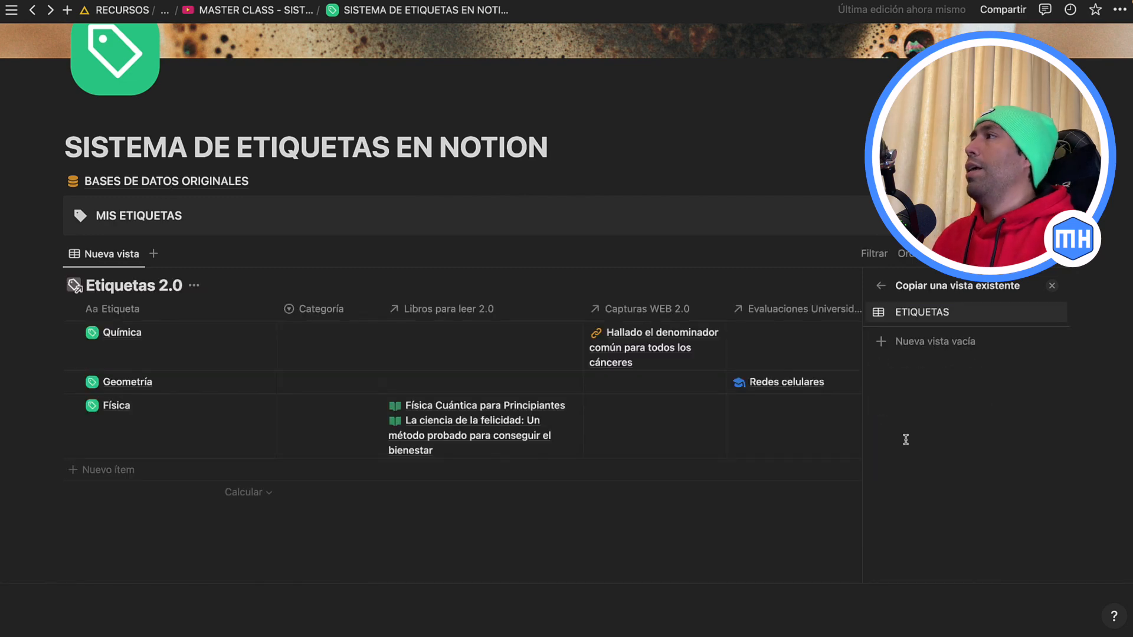
# Create a new empty gallery view named ETIQUETAS with small cards (Pequeño) and a blank card preview (En blanco).
pyautogui.click(919, 346)
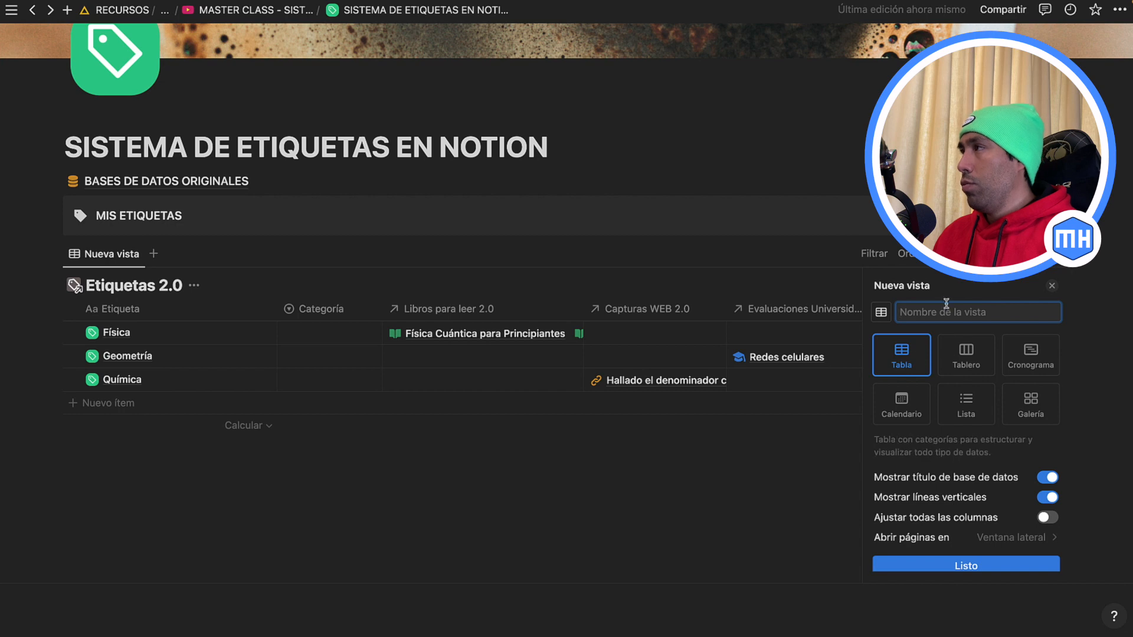
pyautogui.write('ETIQUETAS')
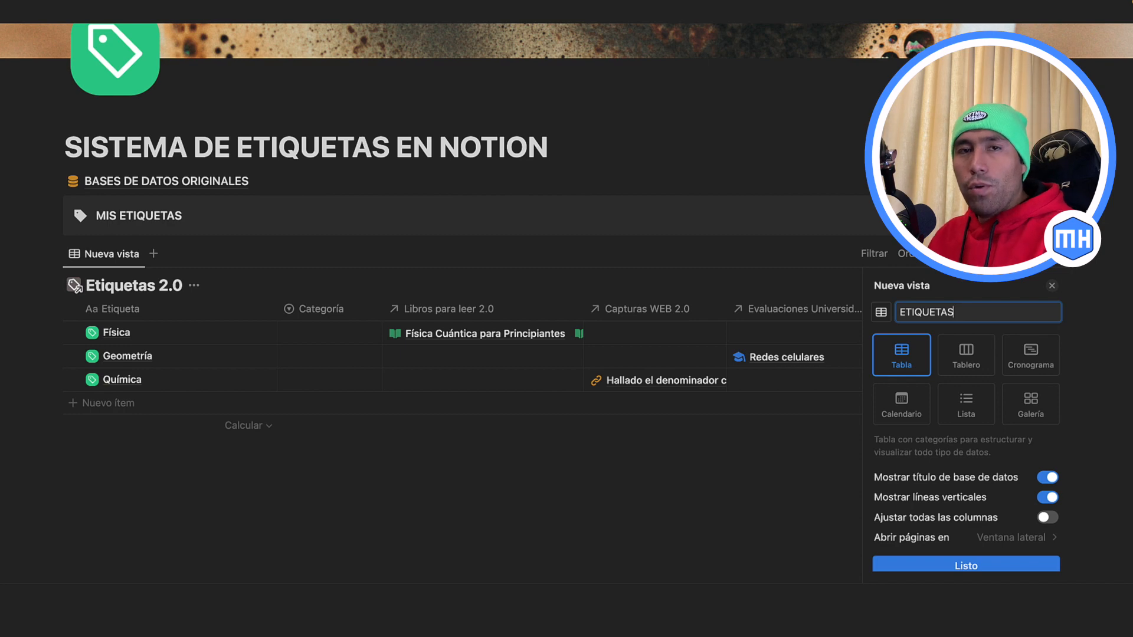
pyautogui.click(1033, 408)
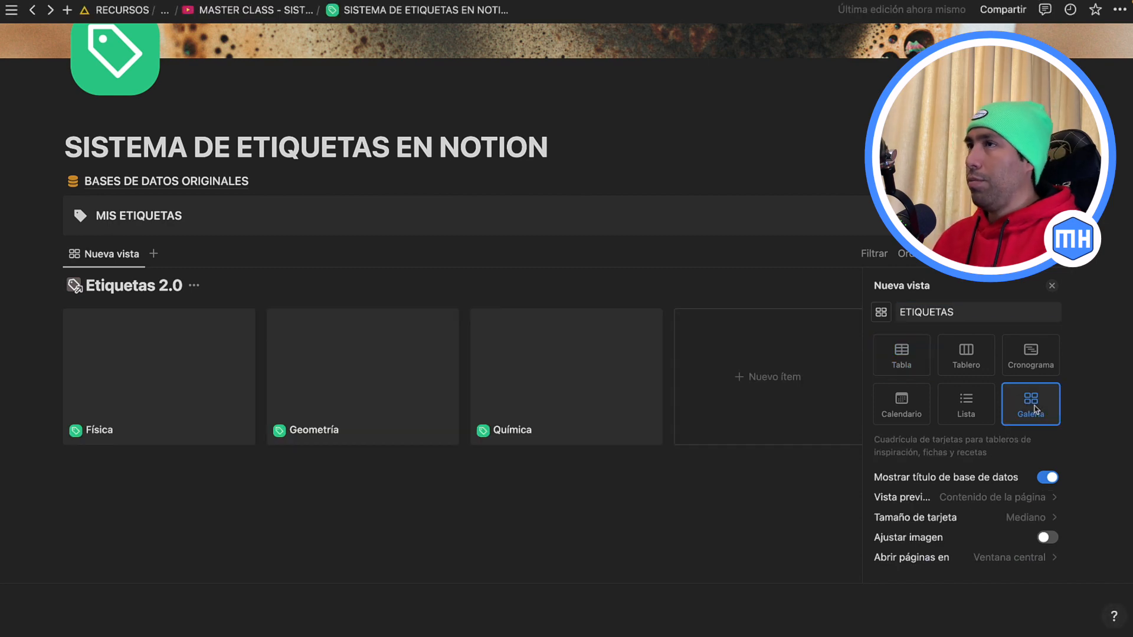
pyautogui.click(1014, 520)
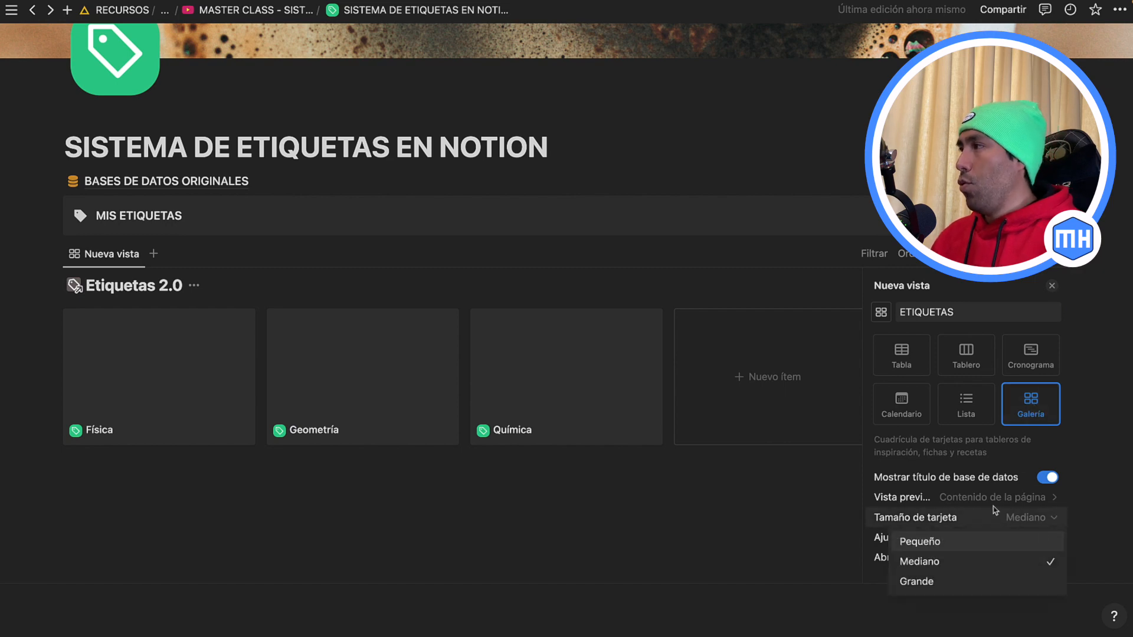
pyautogui.click(903, 538)
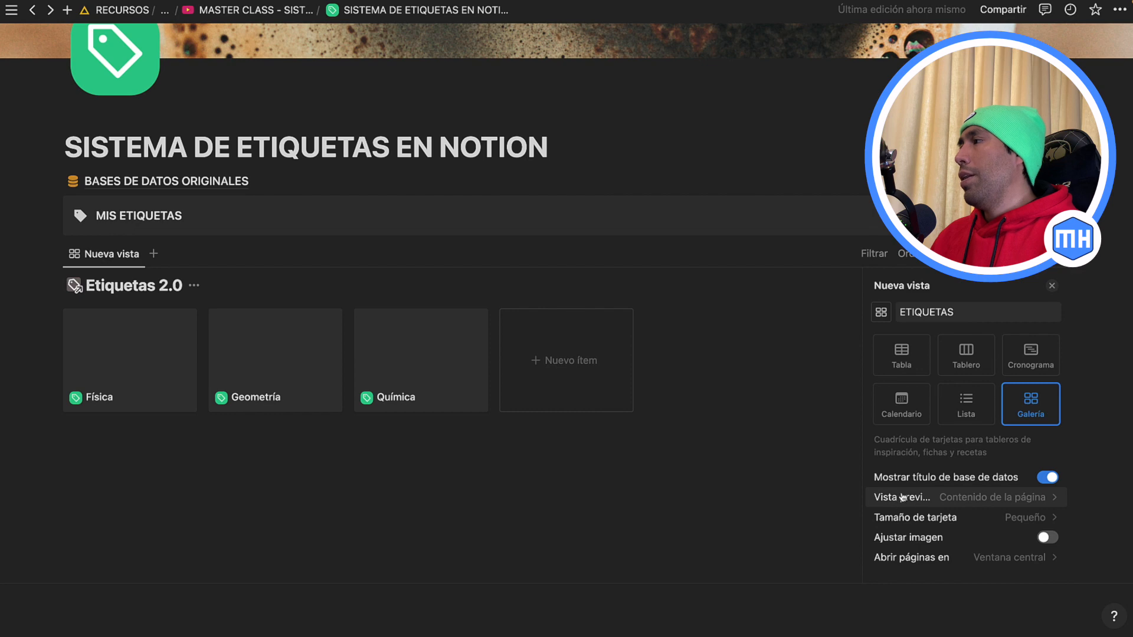
pyautogui.click(956, 498)
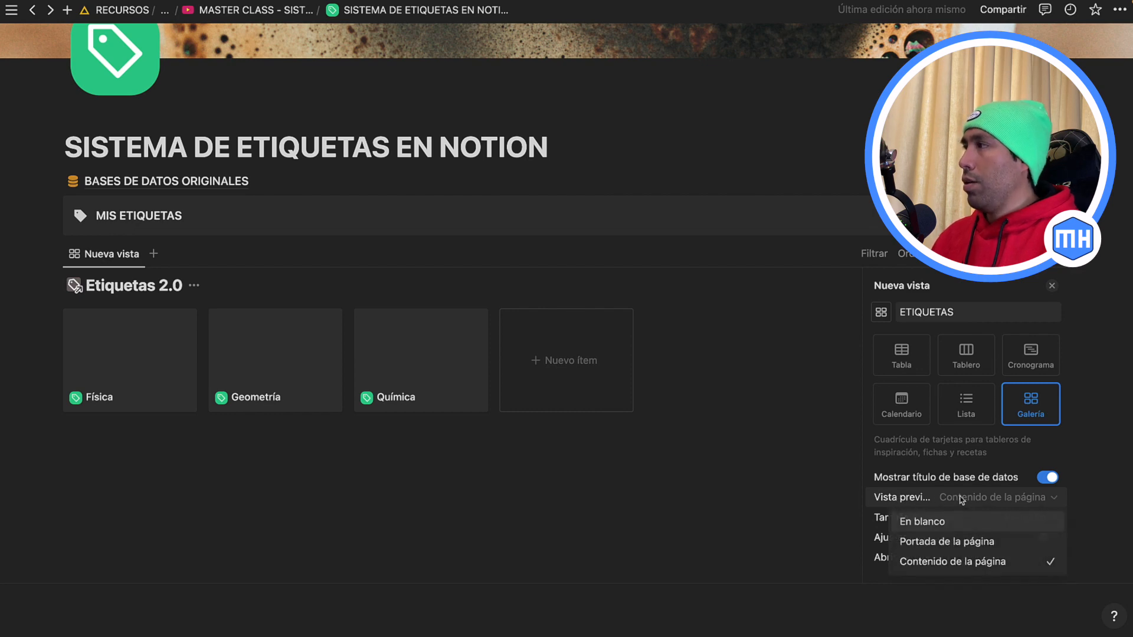
pyautogui.click(934, 526)
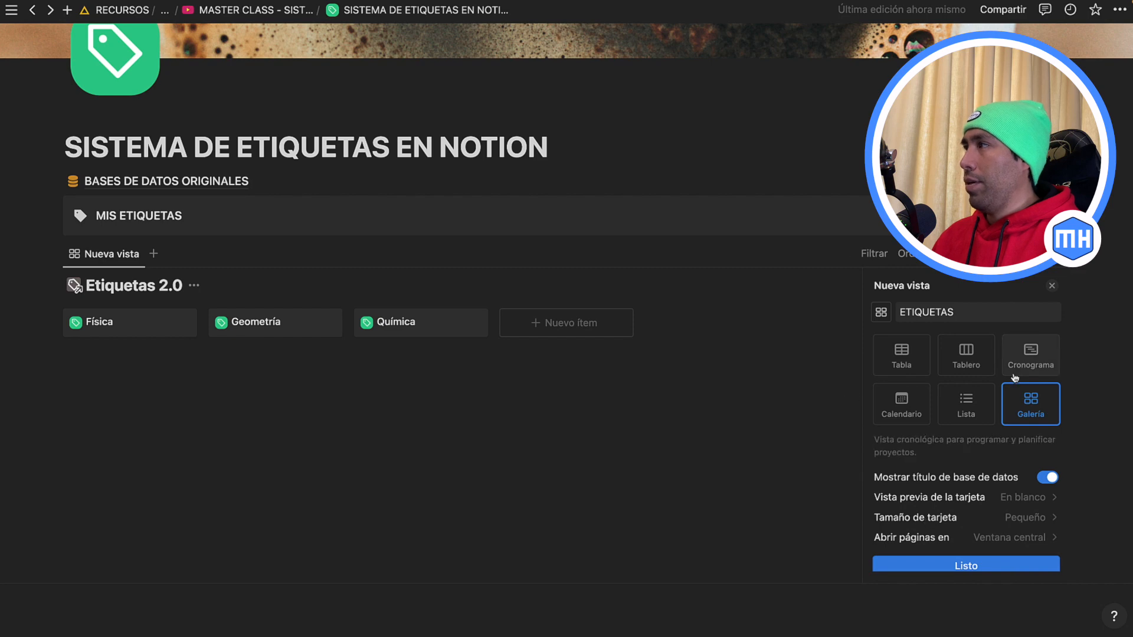
pyautogui.click(945, 568)
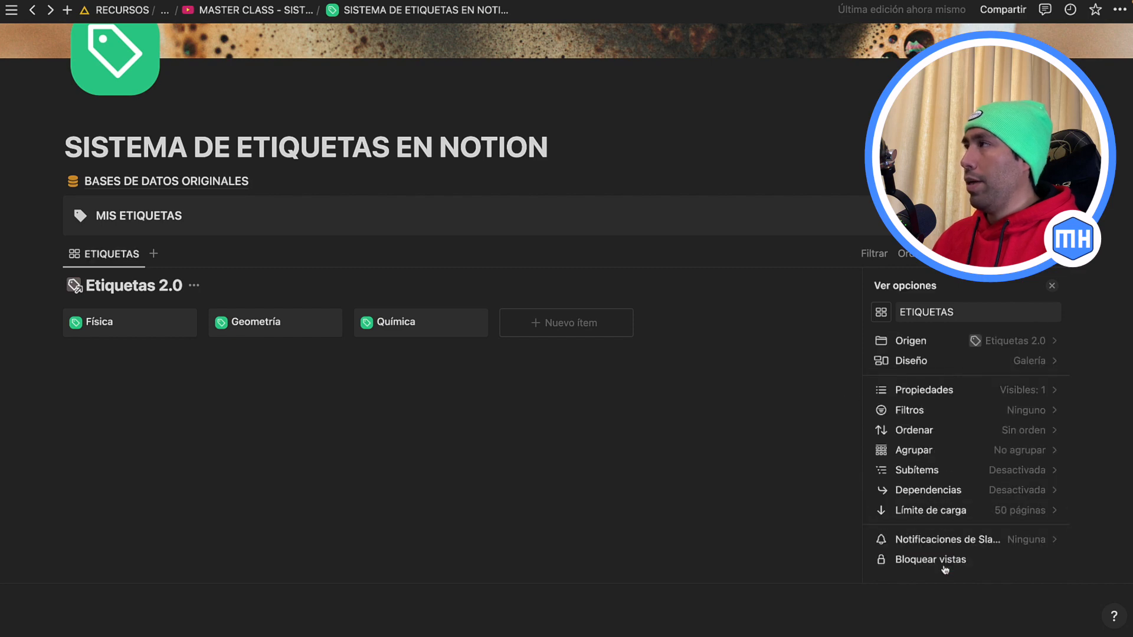
pyautogui.click(1052, 287)
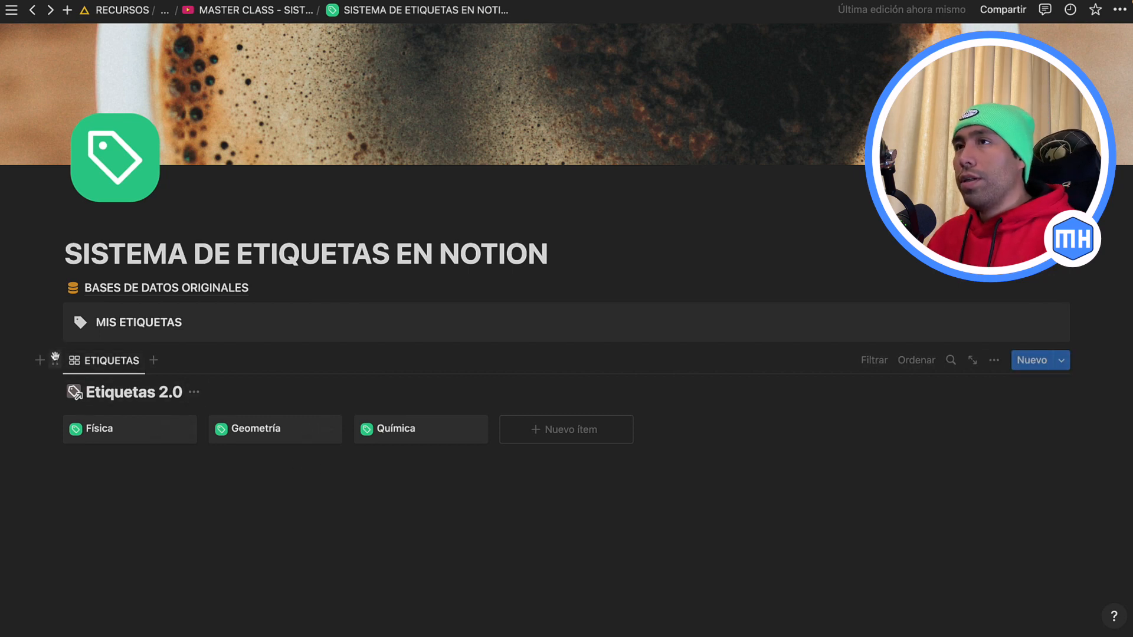
# Move the ETIQUETAS gallery view inside the MIS ETIQUETAS callout and hide its database title.
pyautogui.moveTo(57, 360); pyautogui.dragTo(110, 332)
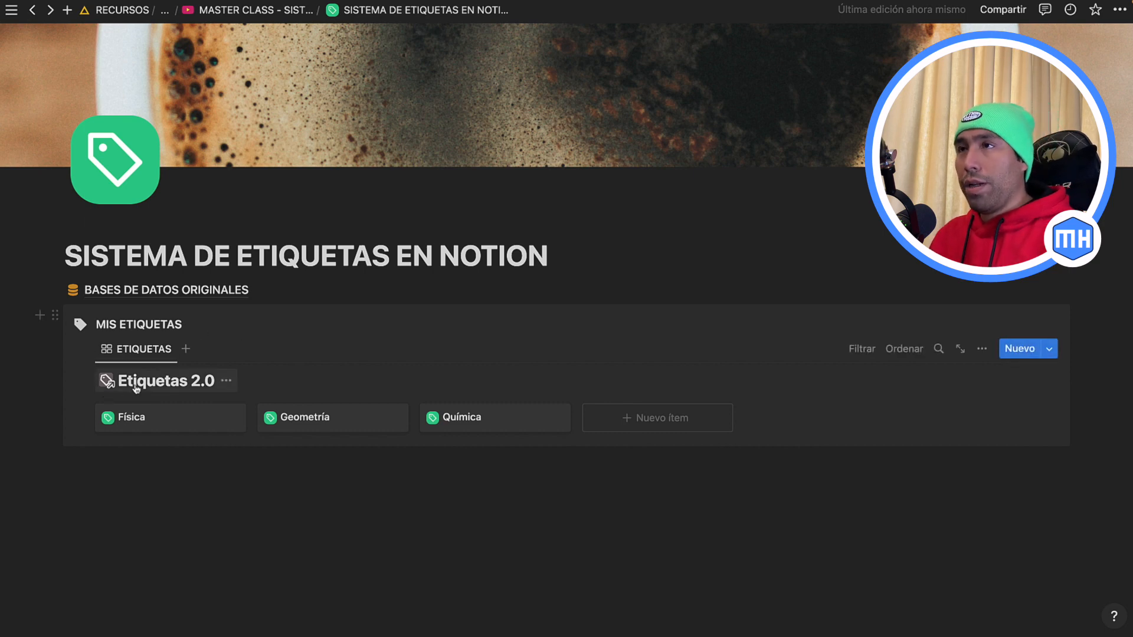
pyautogui.click(227, 382)
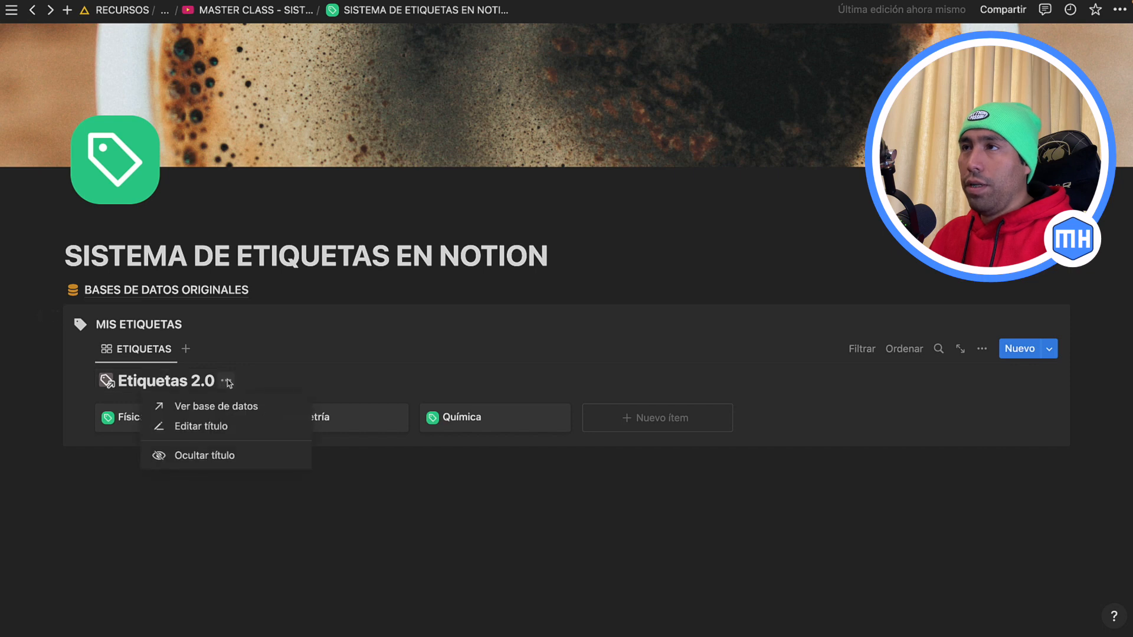
pyautogui.click(183, 458)
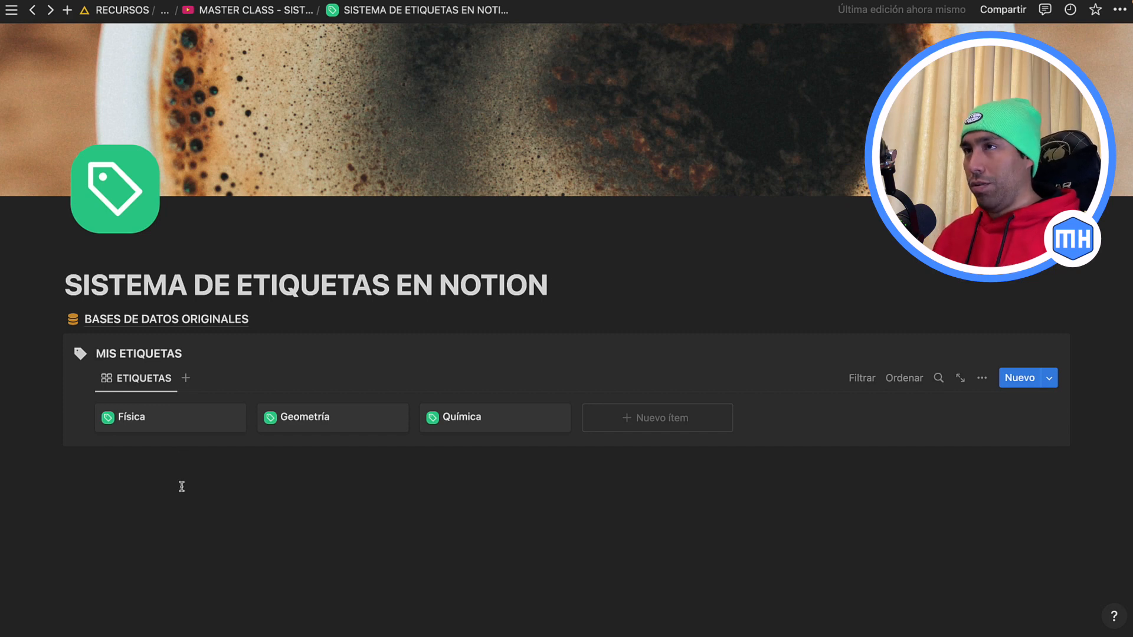
# Insert a second callout block (Destacado) below the MIS ETIQUETAS callout, outside its contents.
pyautogui.click(146, 489)
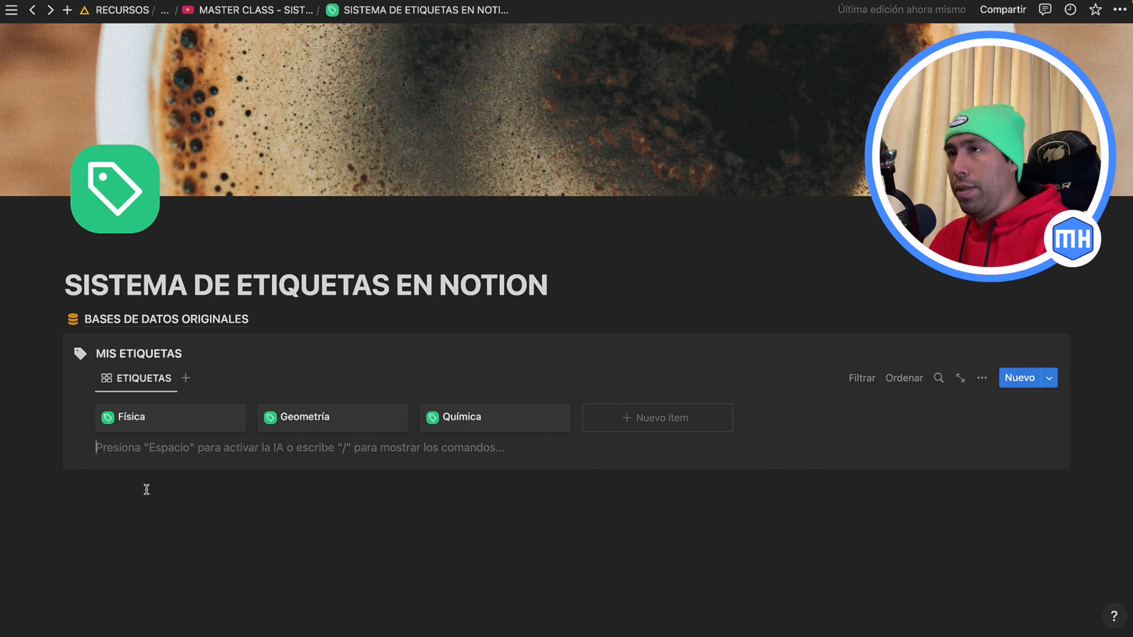
pyautogui.hotkey('shift', 'Tab')
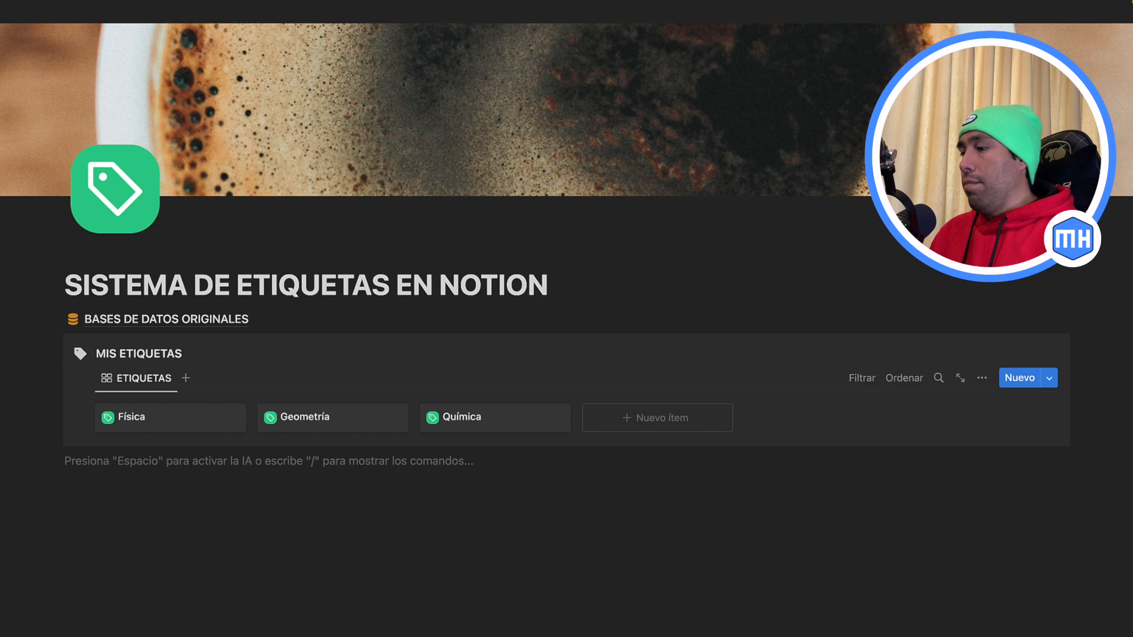
pyautogui.write('/')
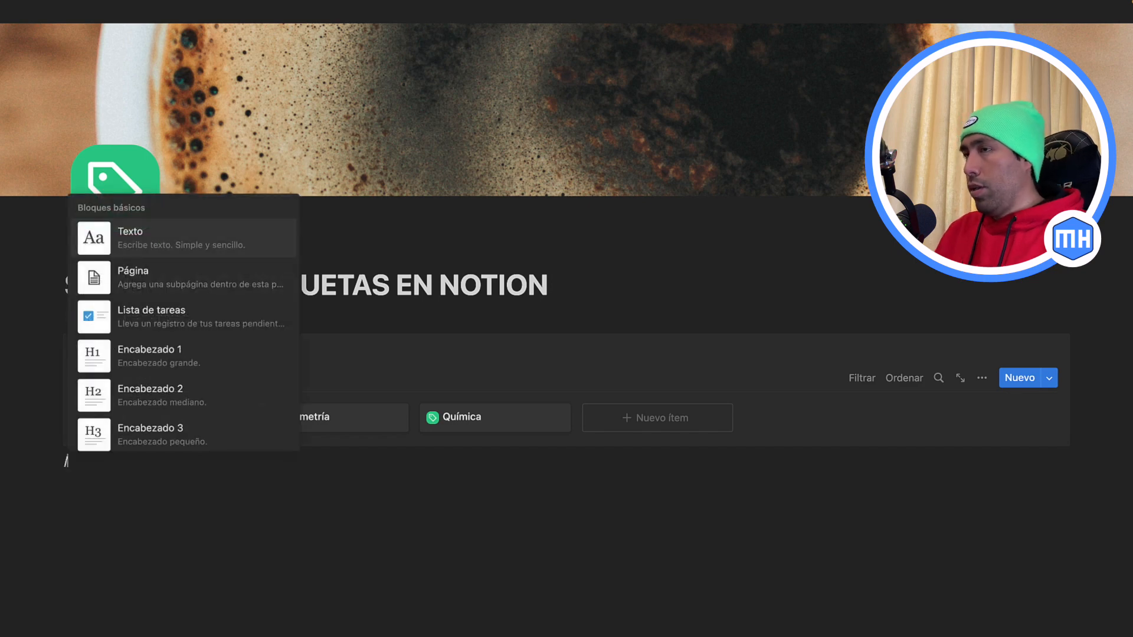
pyautogui.write('desta')
pyautogui.press('Return')
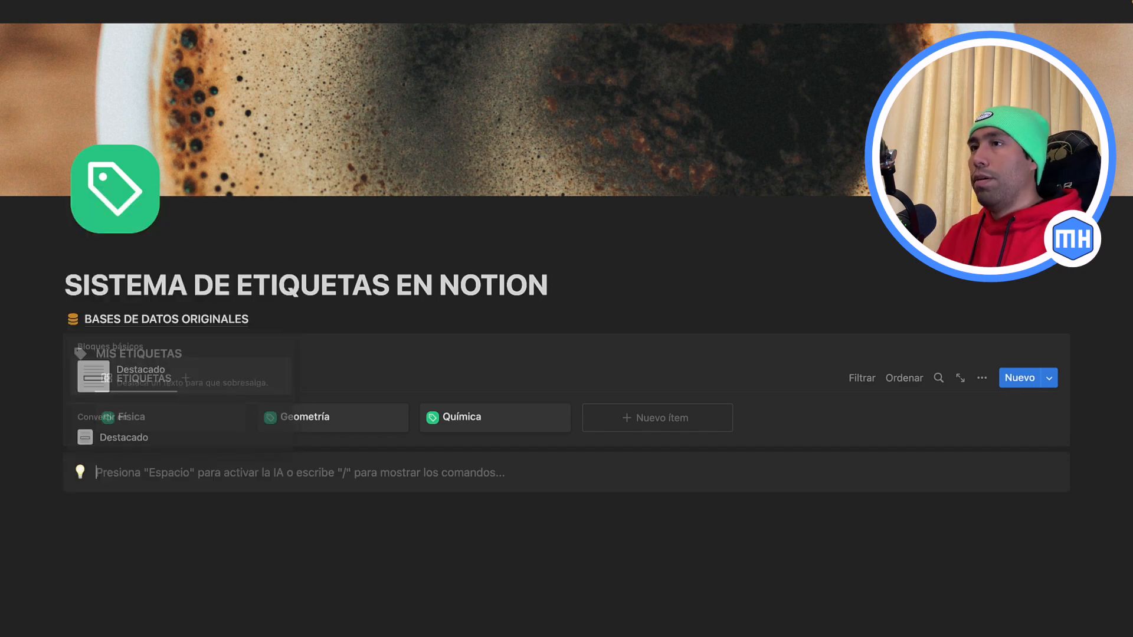
# Open the Íconos set to choose a new icon for the second callout.
pyautogui.click(79, 475)
pyautogui.click(71, 394)
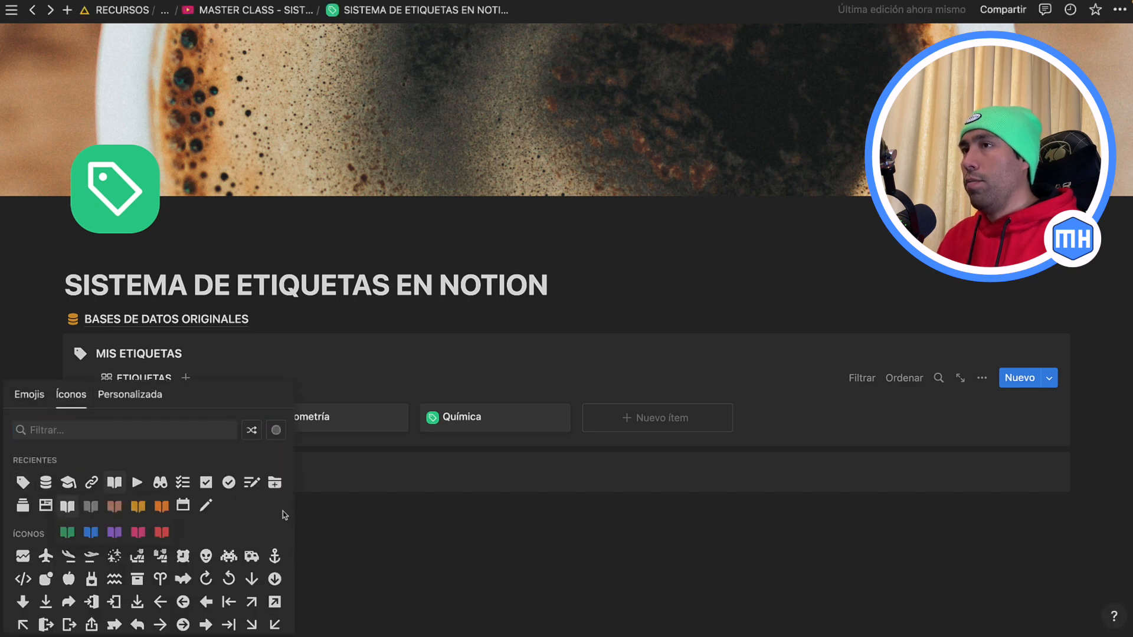
# Give the empty callout below MIS ETIQUETAS an open book icon and title it "MIS LIBROS PARA LEER".
pyautogui.click(114, 482)
pyautogui.click(111, 475)
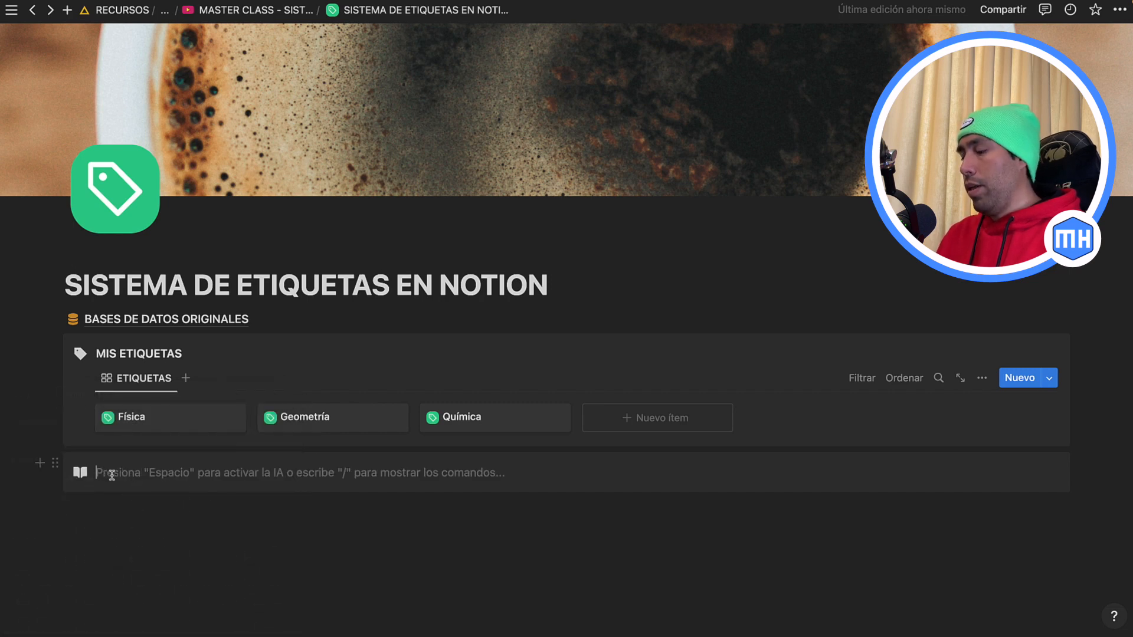
pyautogui.write('mis li')
pyautogui.press('BackSpace')
pyautogui.press('BackSpace')
pyautogui.press('BackSpace')
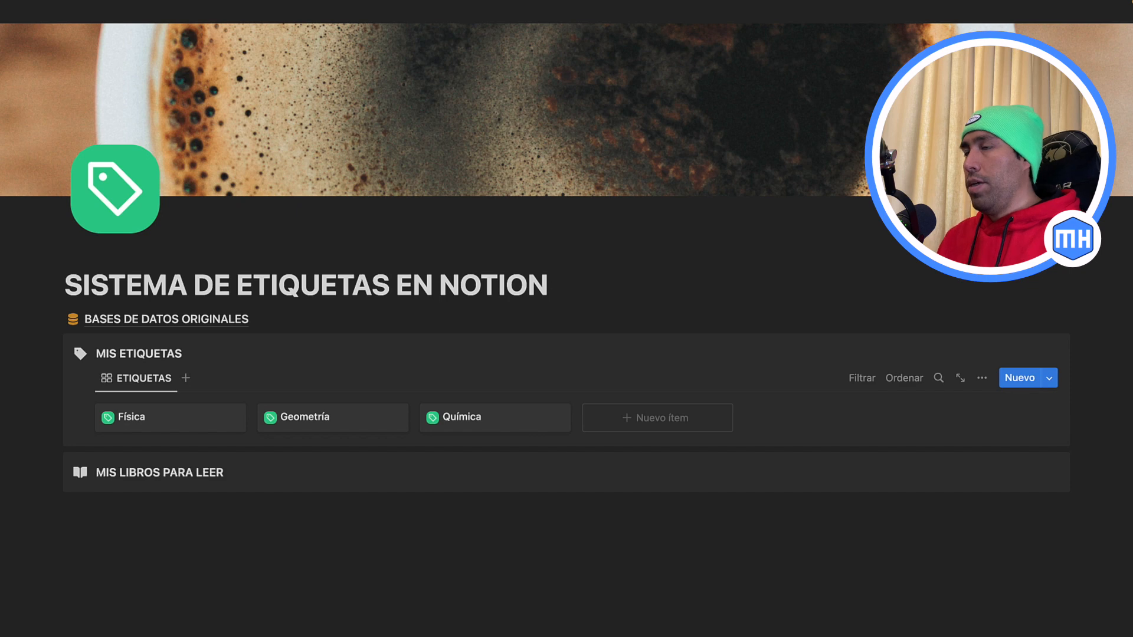
# Insert a linked database view below the MIS LIBROS PARA LEER callout, with Libros para leer 2.0 as its data source.
pyautogui.click(65, 507)
pyautogui.write('/')
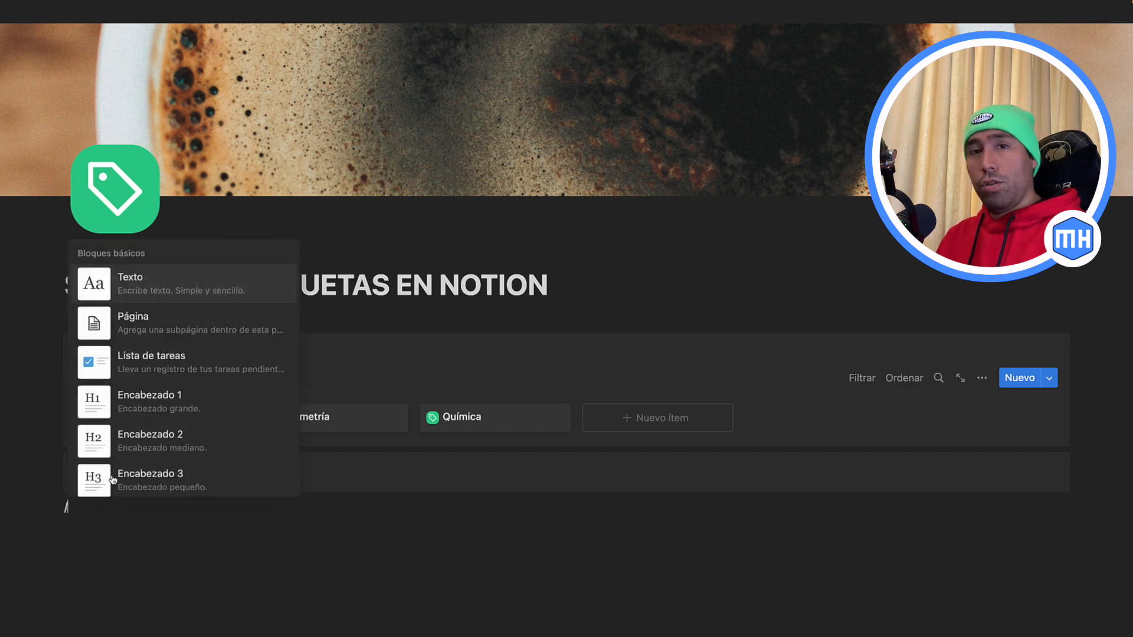
pyautogui.write('CR')
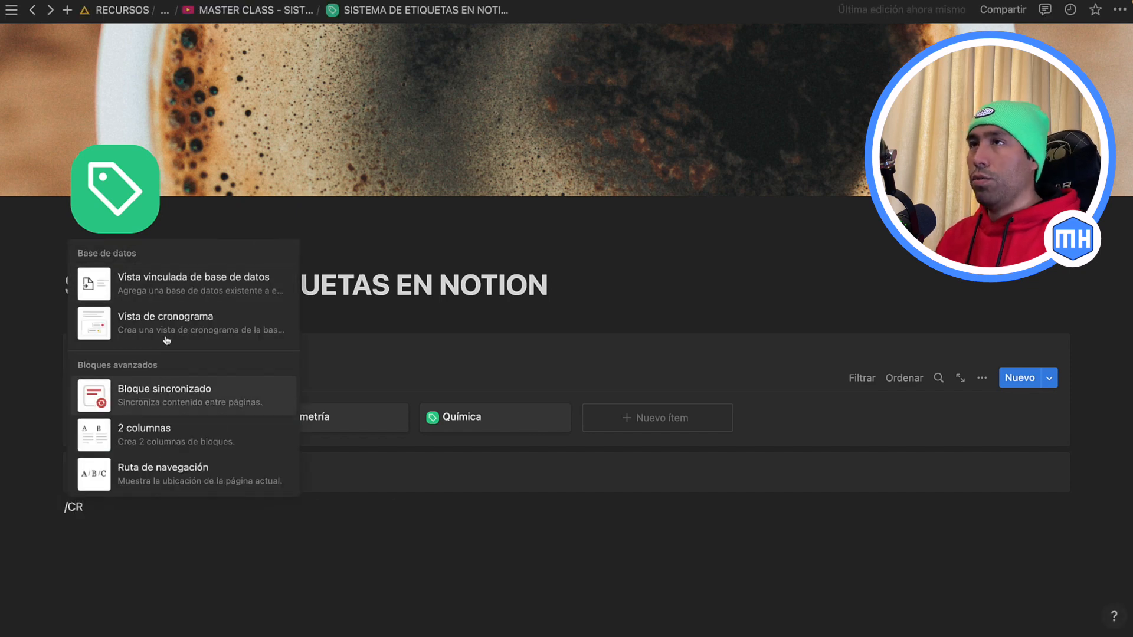
pyautogui.click(169, 286)
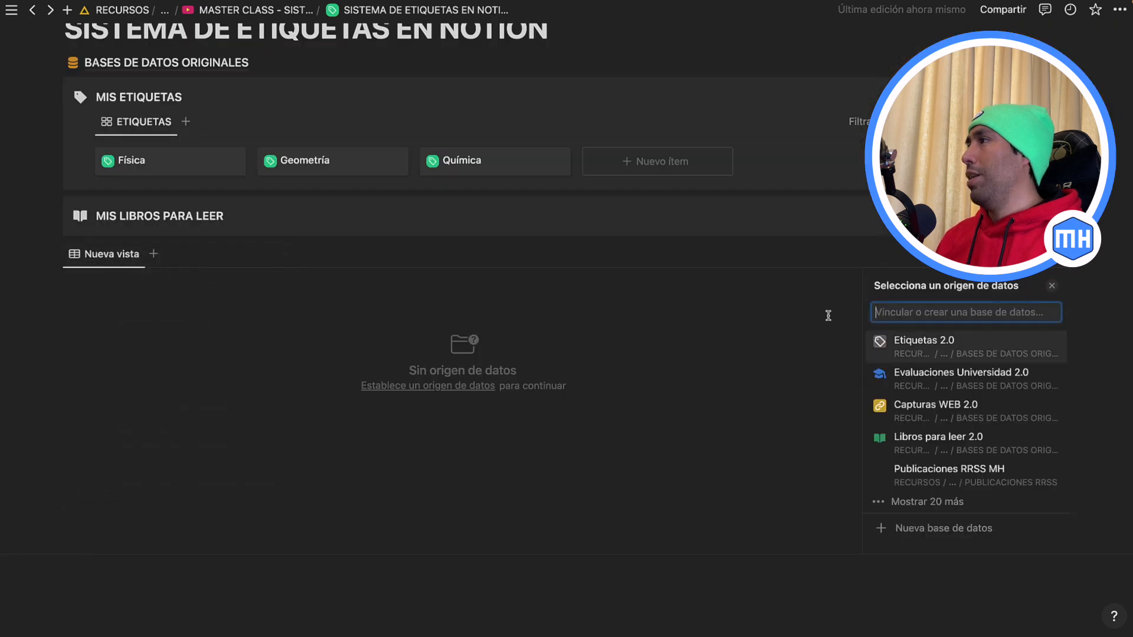
pyautogui.click(920, 440)
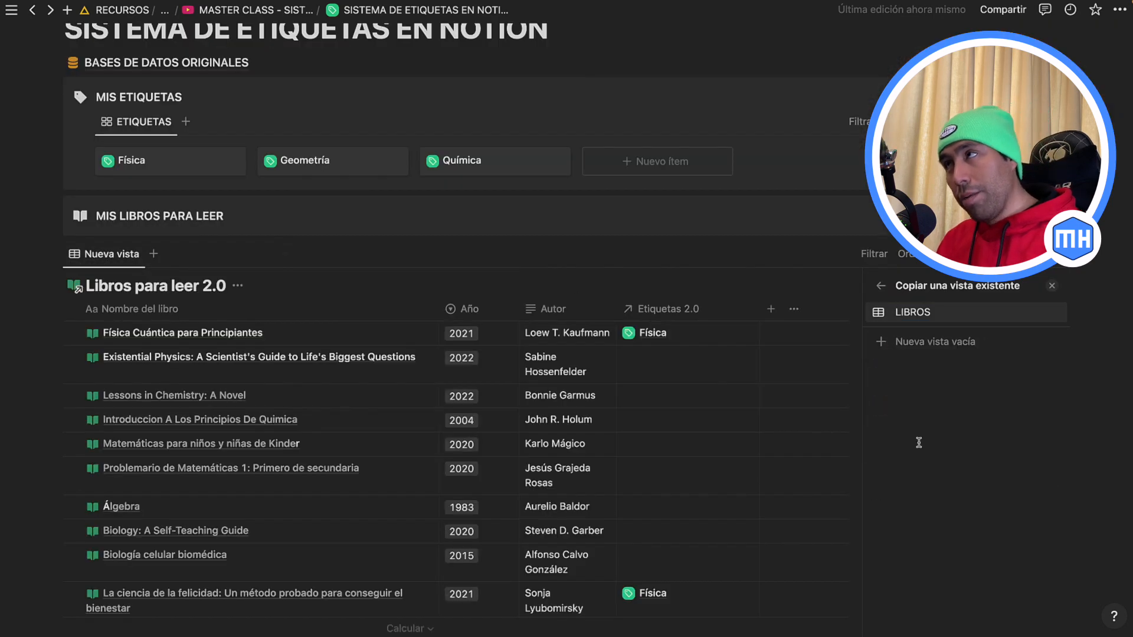
# Create a new empty view named "LIBROS" with the Lista layout for the linked books database.
pyautogui.click(910, 343)
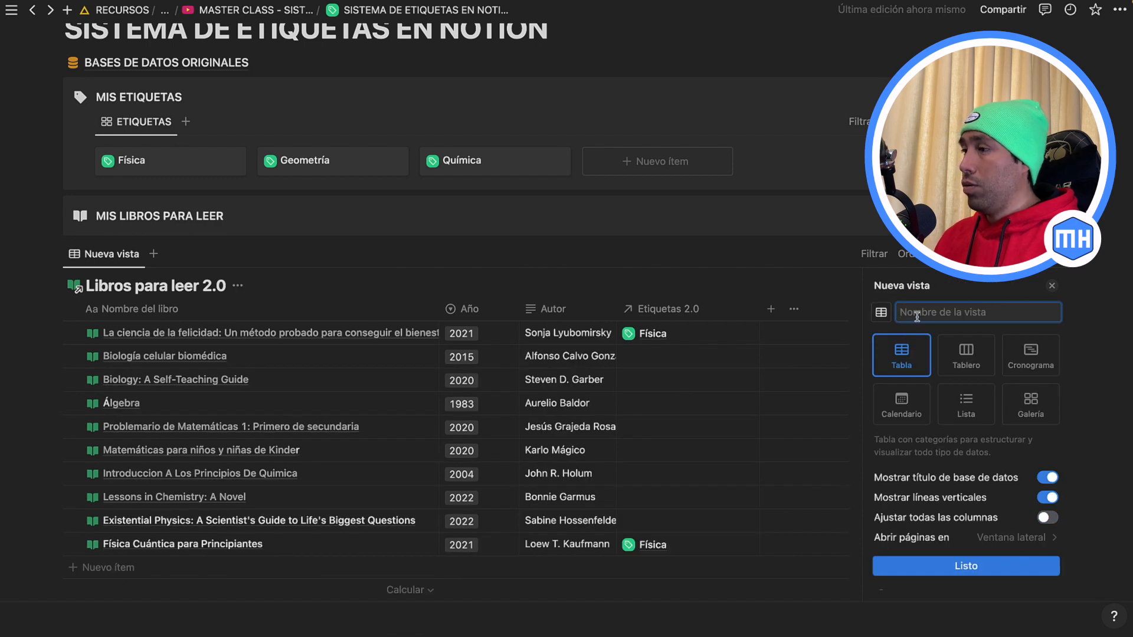
pyautogui.write('LIBROS')
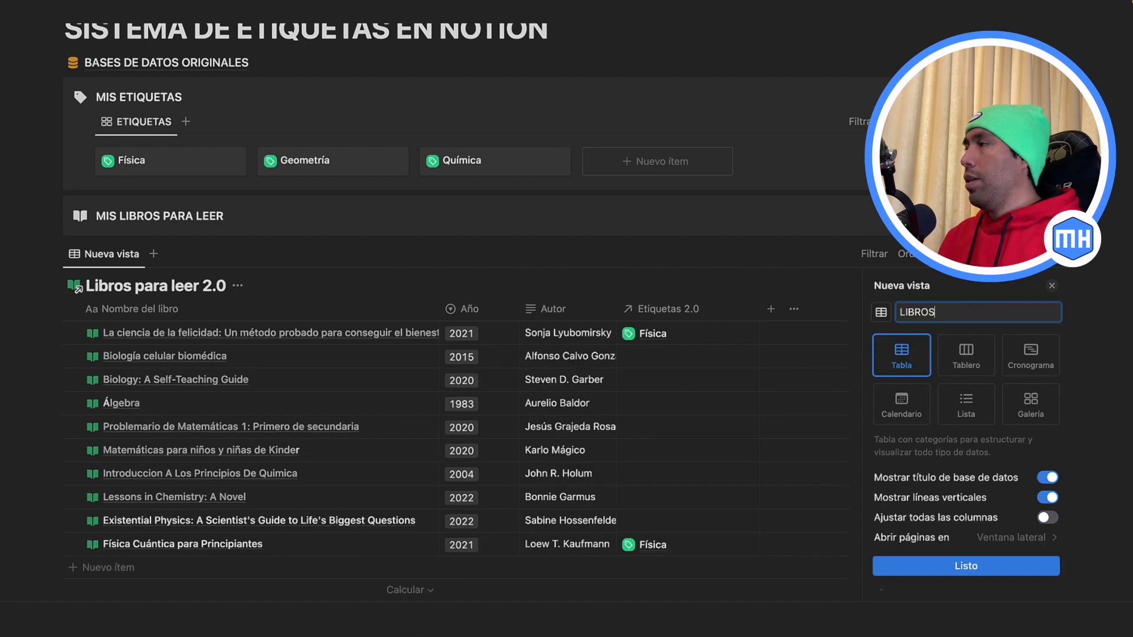
pyautogui.click(972, 408)
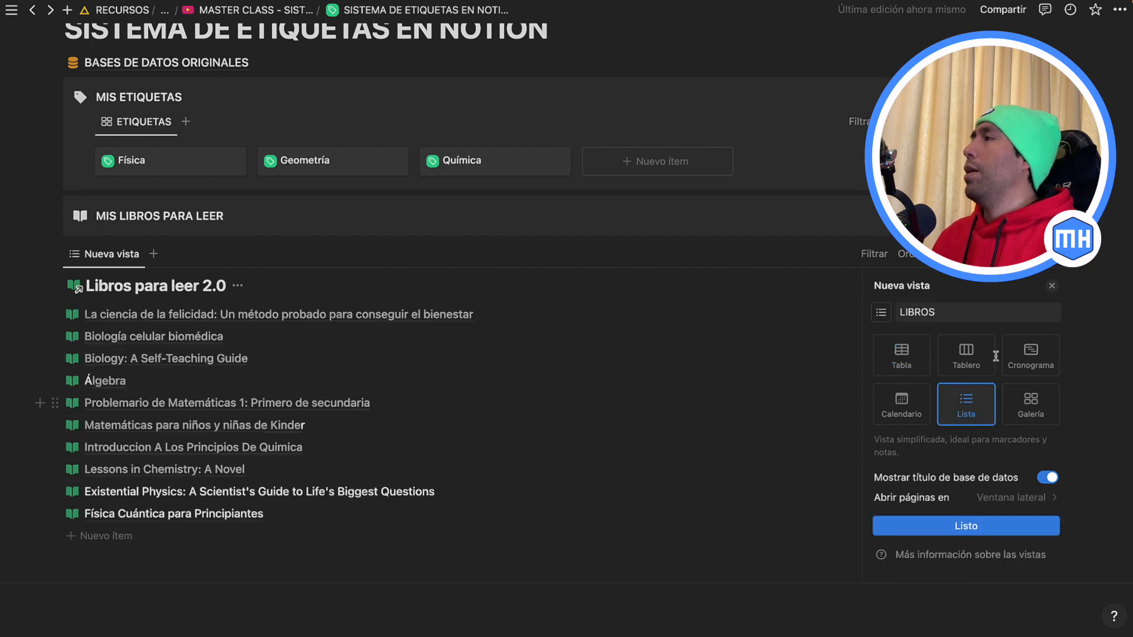
pyautogui.click(956, 527)
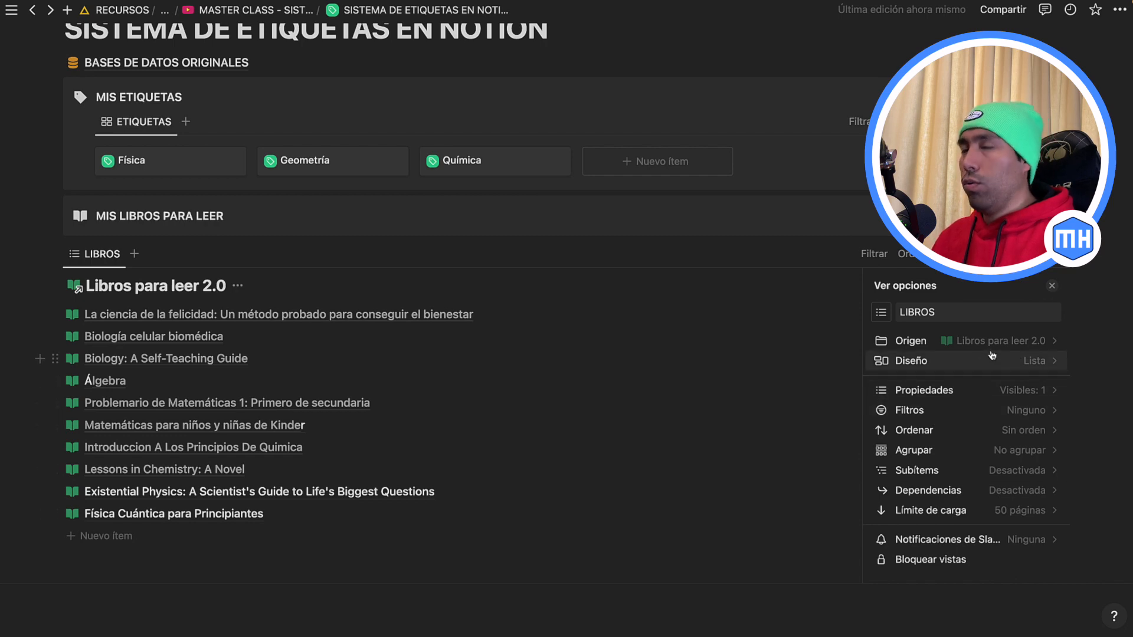
# Make the Autor property visible alongside Año in the LIBROS list view.
pyautogui.click(927, 400)
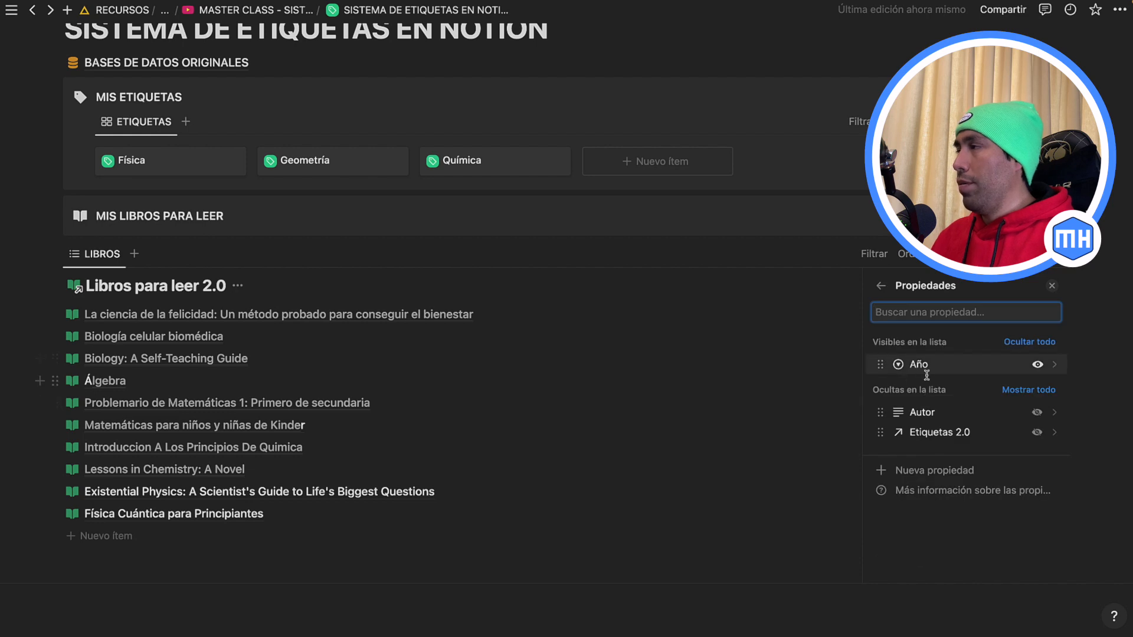
pyautogui.click(1037, 413)
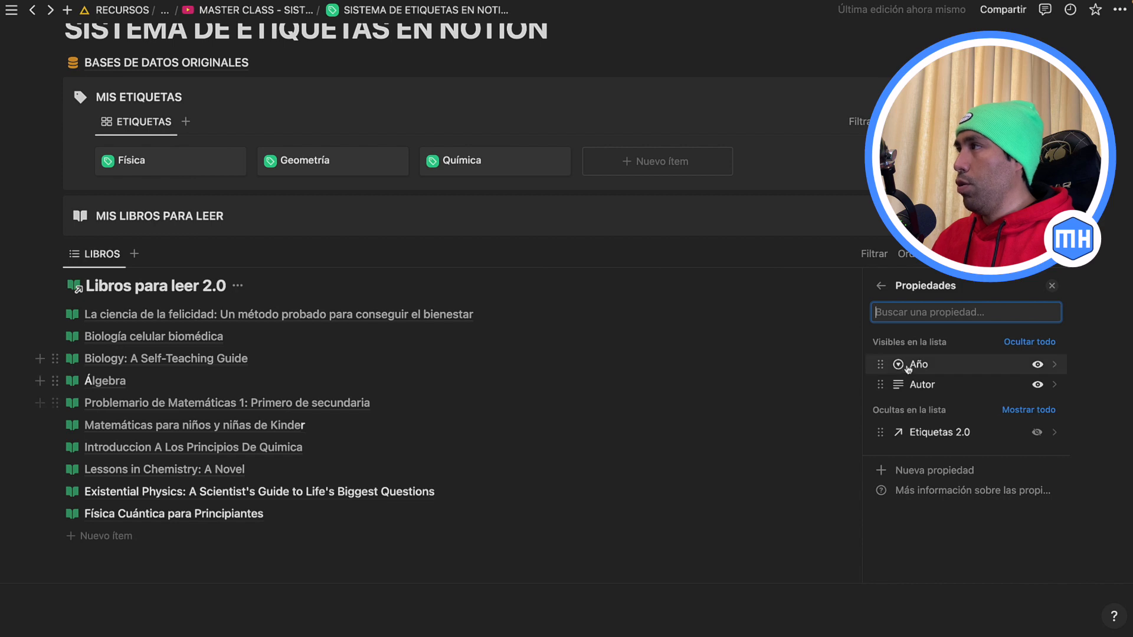
pyautogui.moveTo(879, 364); pyautogui.dragTo(878, 379)
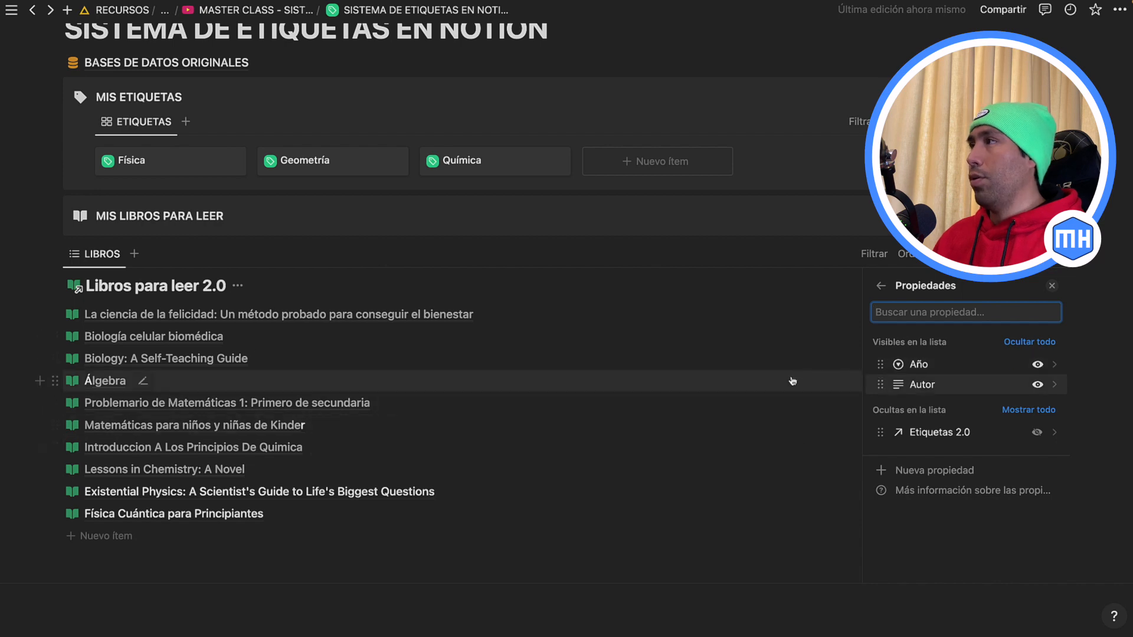
pyautogui.click(1051, 285)
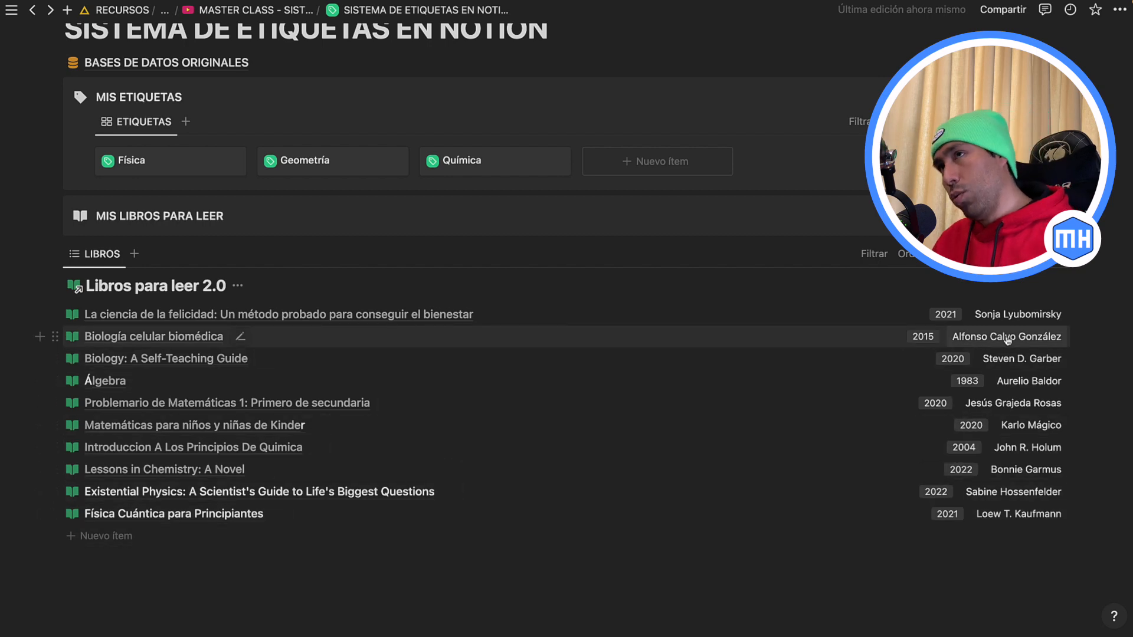
# Hide the database title of the LIBROS view and move the view inside the MIS LIBROS PARA LEER callout.
pyautogui.click(238, 286)
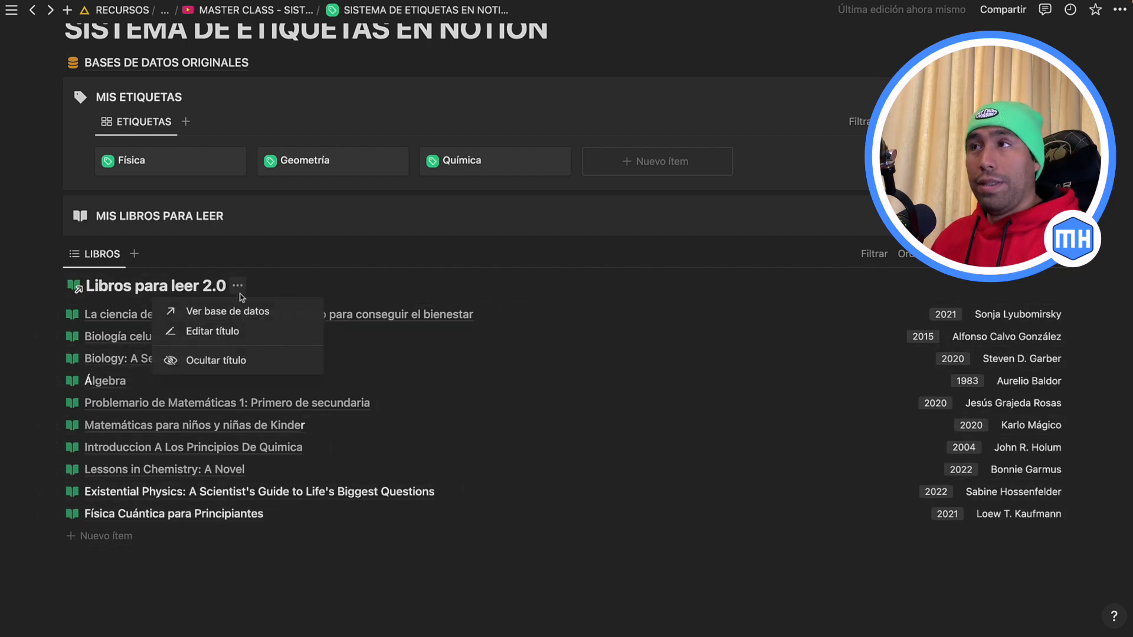
pyautogui.click(236, 361)
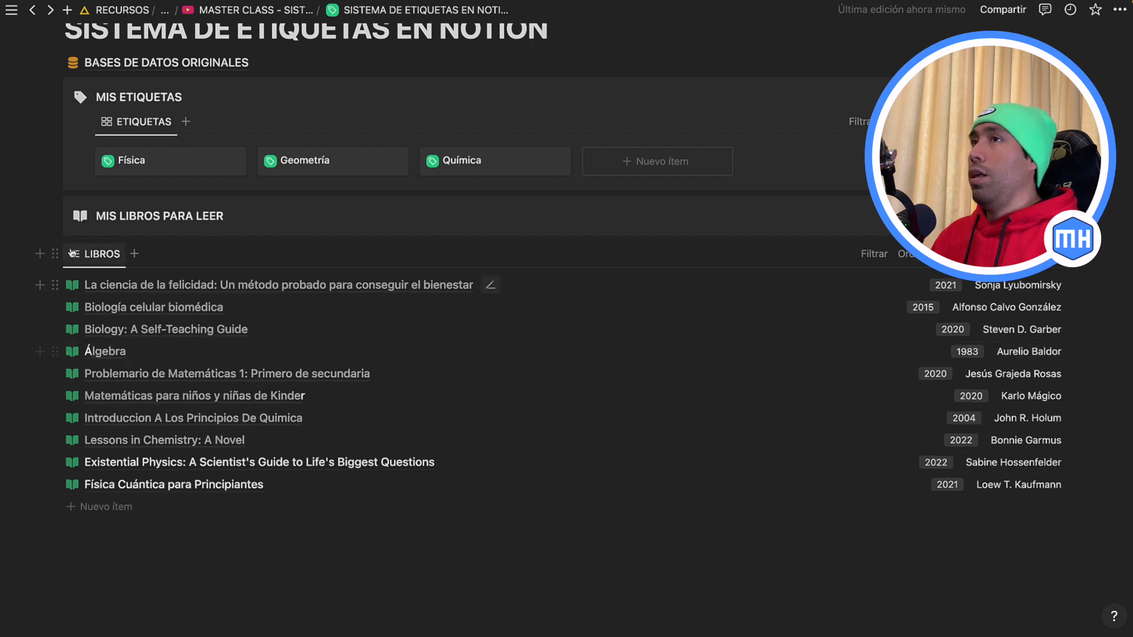
pyautogui.moveTo(57, 253); pyautogui.dragTo(118, 217)
# Set the MIS LIBROS PARA LEER callout's color to Fondo morado.
pyautogui.click(54, 208)
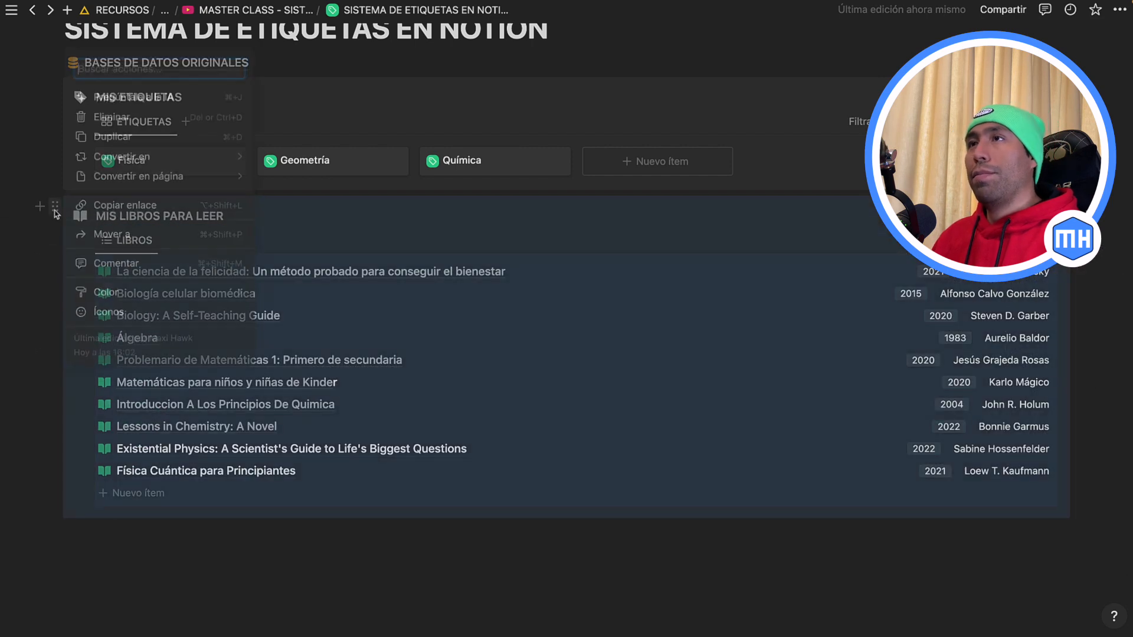
pyautogui.moveTo(147, 297)
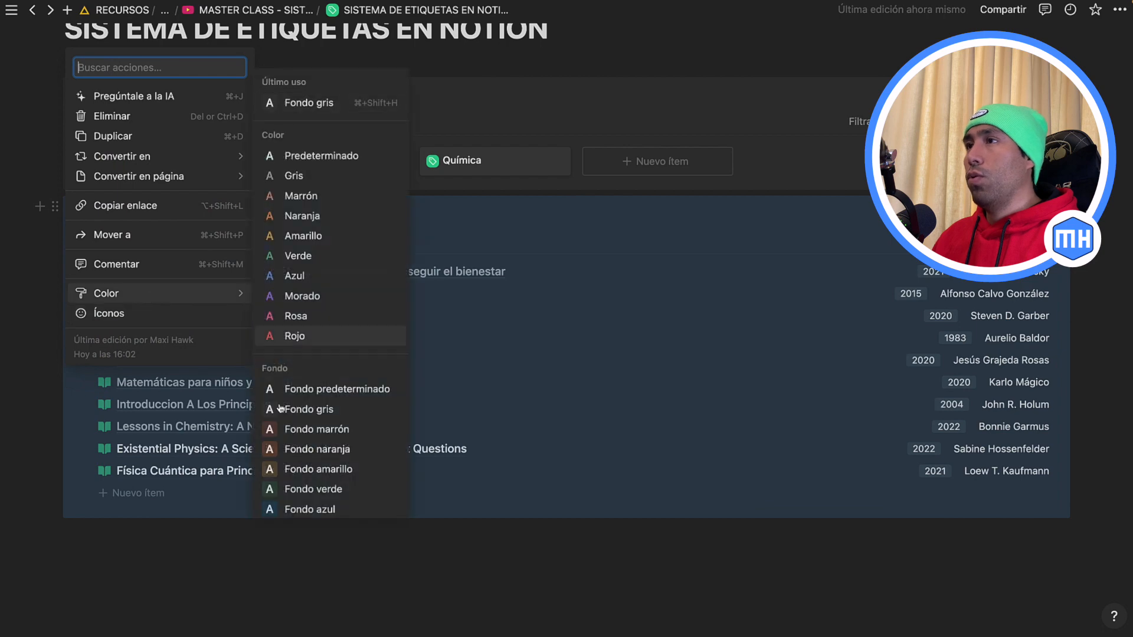
pyautogui.scroll(-2, 302, 451)
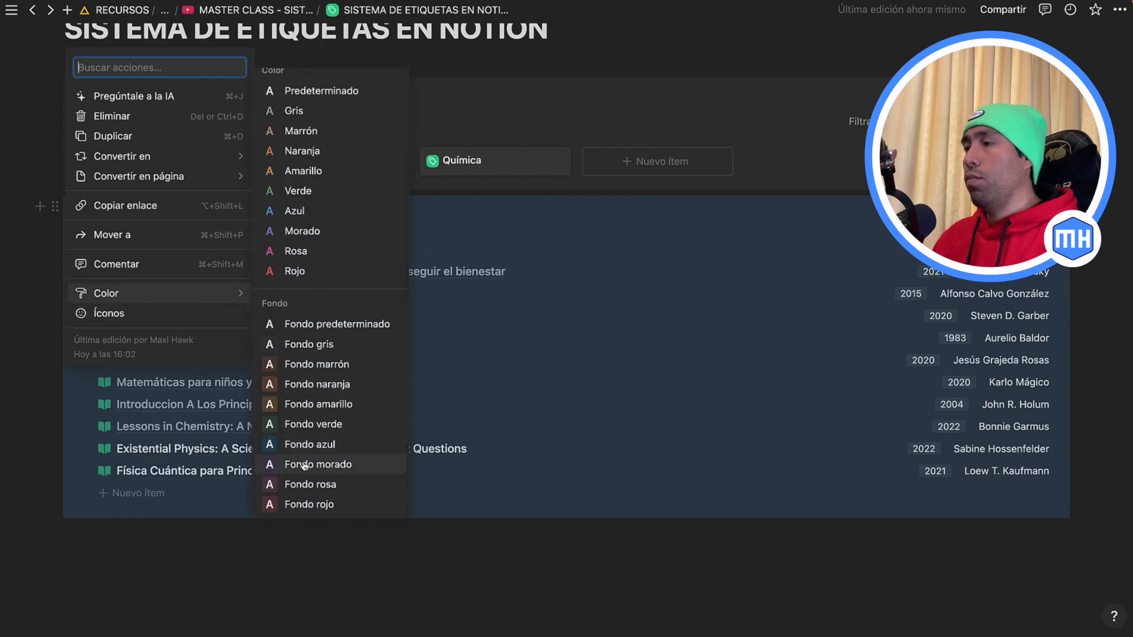
pyautogui.click(304, 464)
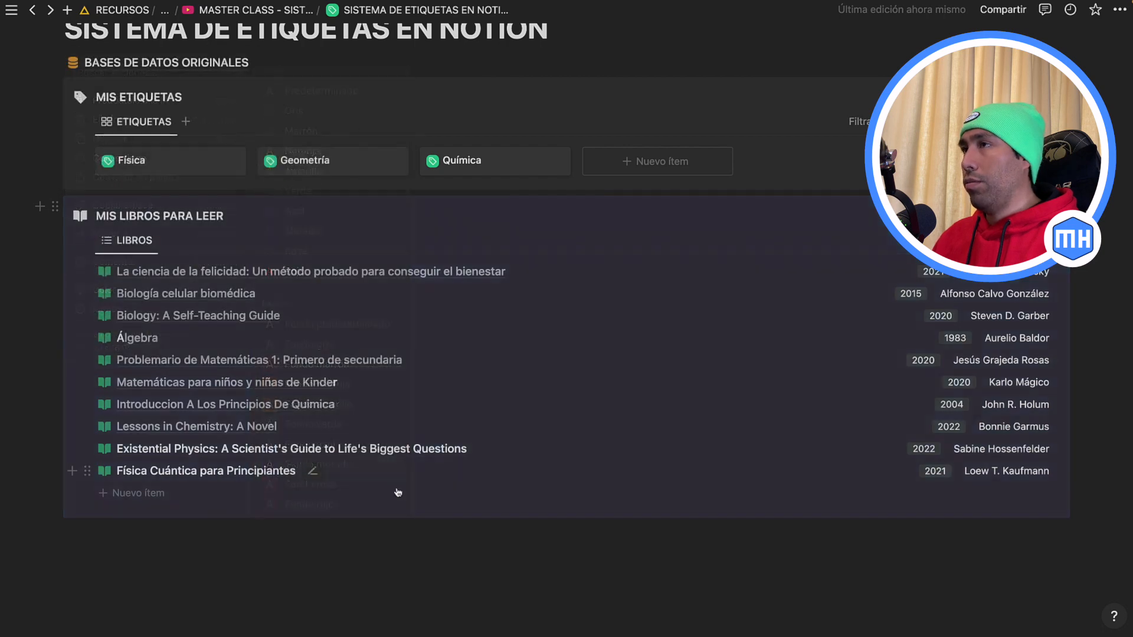
# Add a new callout outside and below the books callout and title it "MIS CAPTURAS WEB".
pyautogui.click(403, 561)
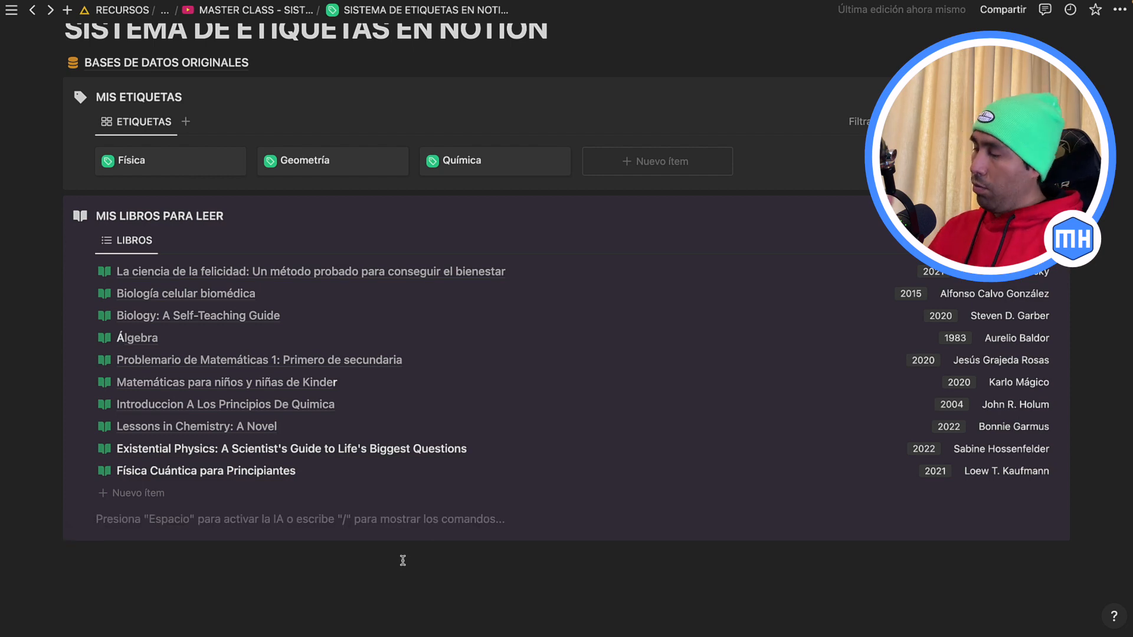
pyautogui.hotkey('shift', 'Tab')
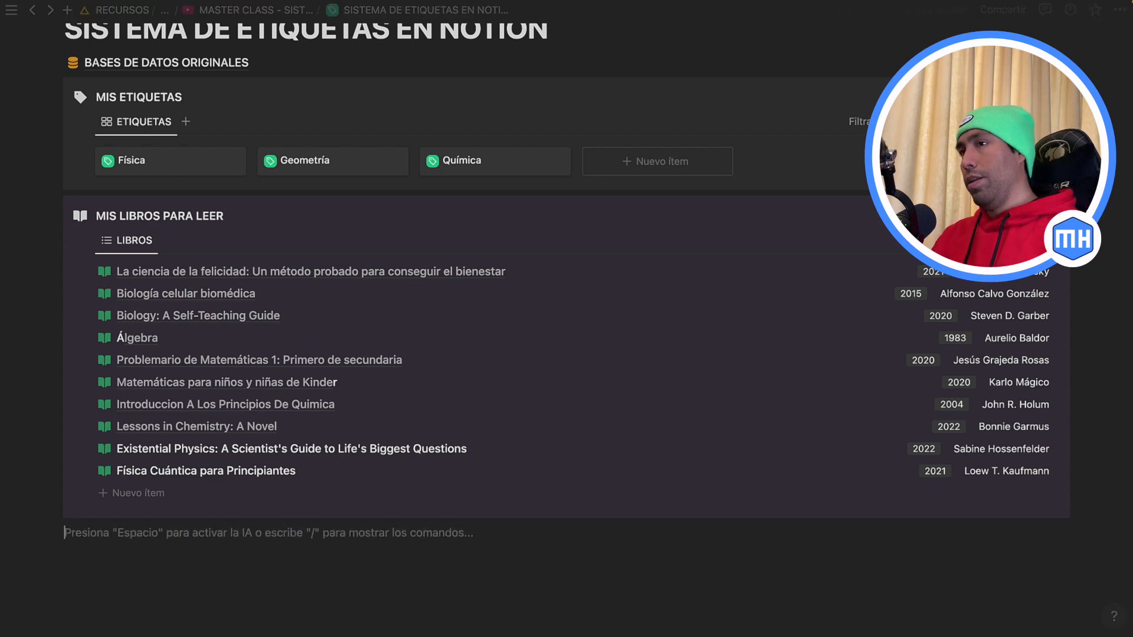
pyautogui.write('/FDE')
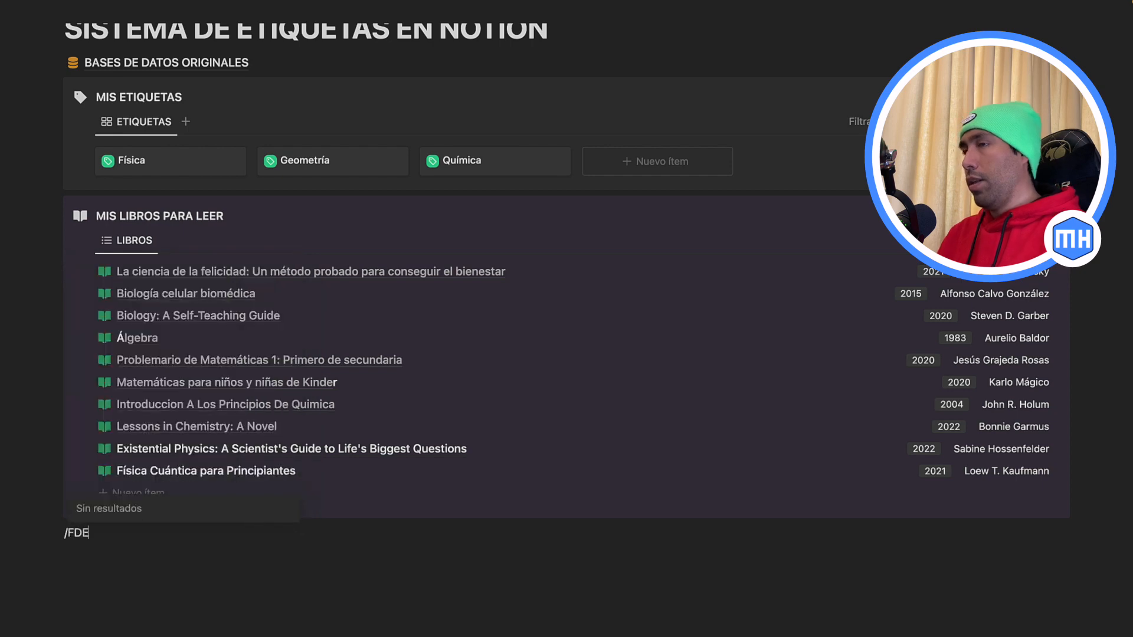
pyautogui.press('BackSpace')
pyautogui.press('BackSpace')
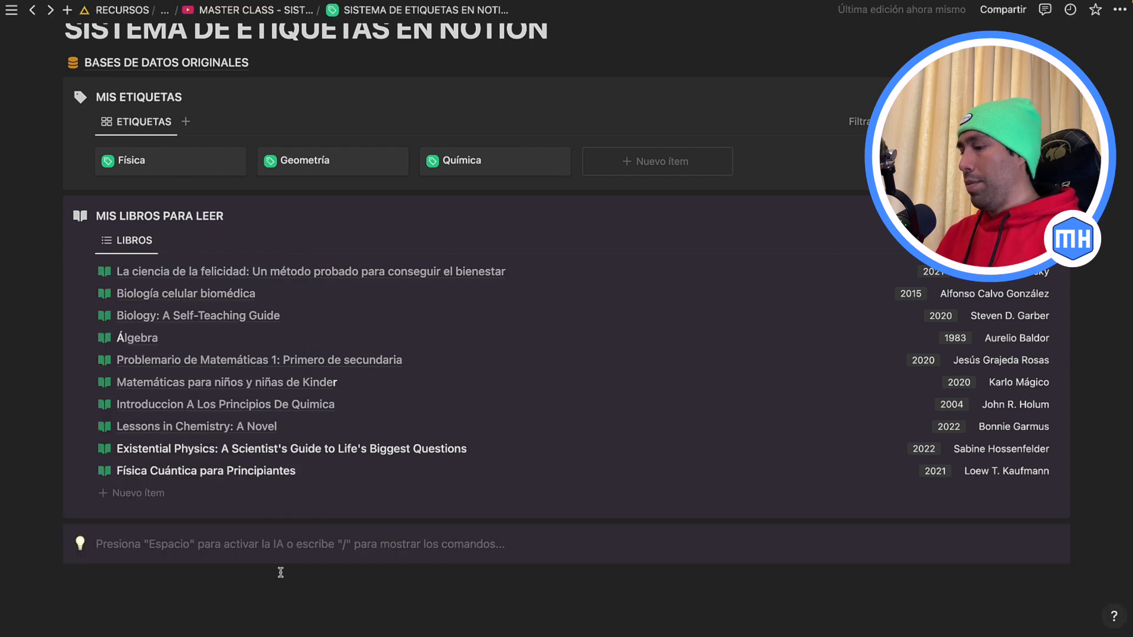
pyautogui.write('MIS CAPTURAS WEB')
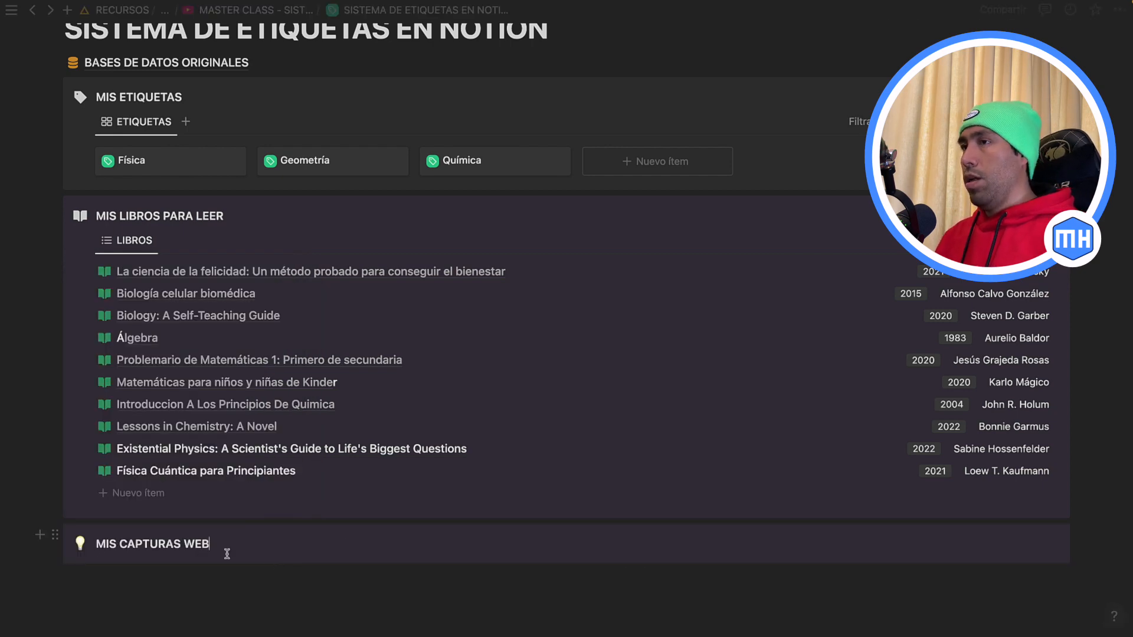
# Replace the MIS CAPTURAS WEB callout's light bulb with the white chain link icon.
pyautogui.click(80, 544)
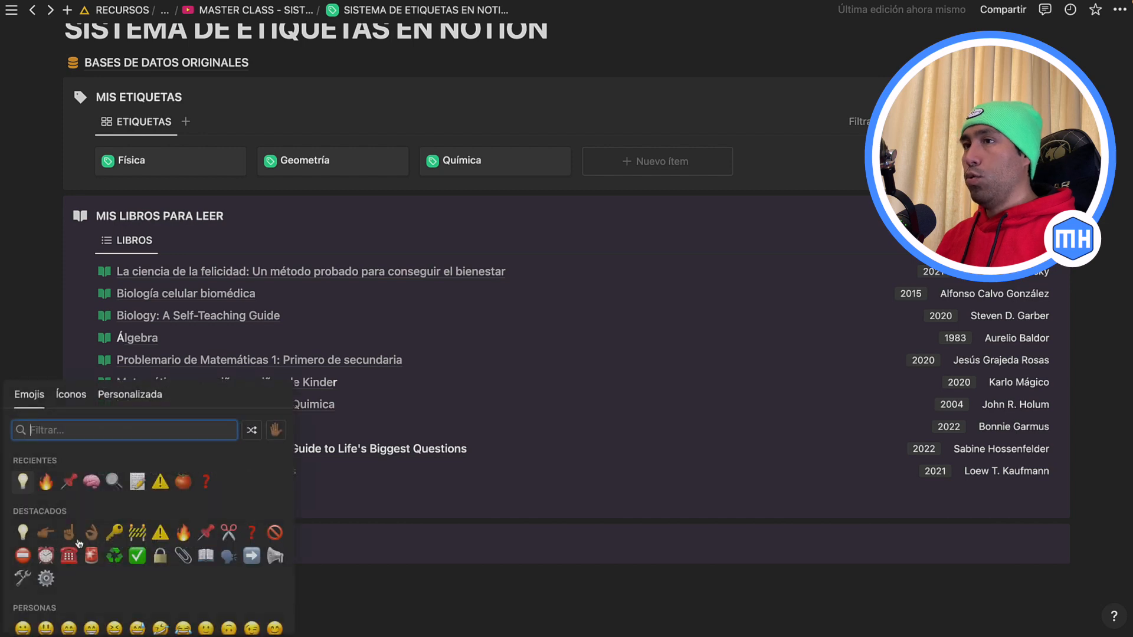
pyautogui.click(59, 395)
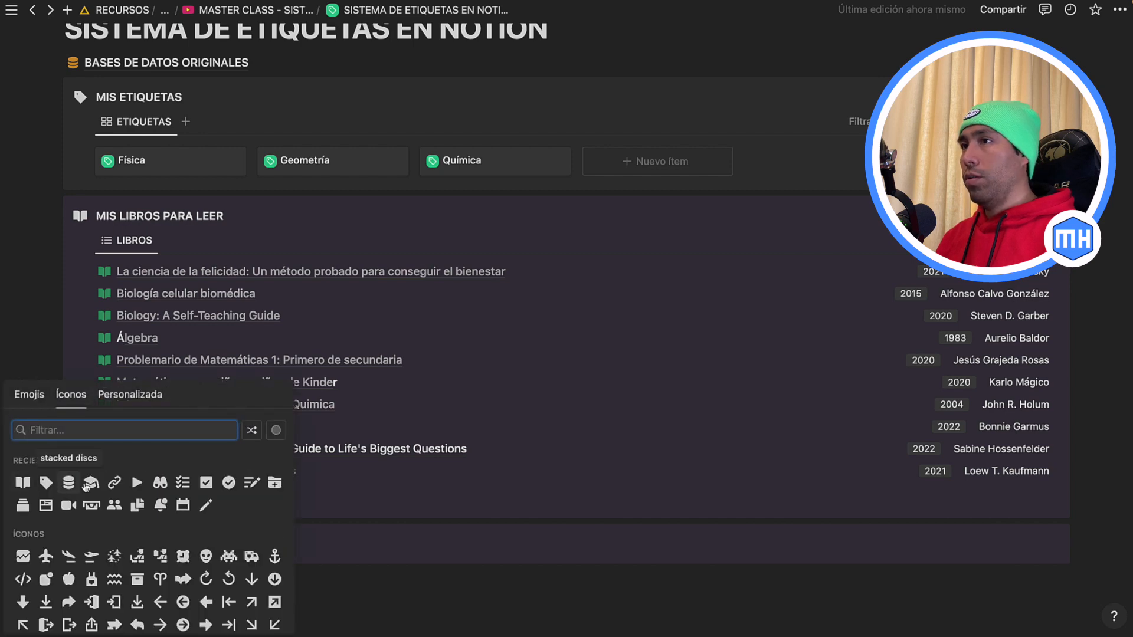
pyautogui.moveTo(114, 483)
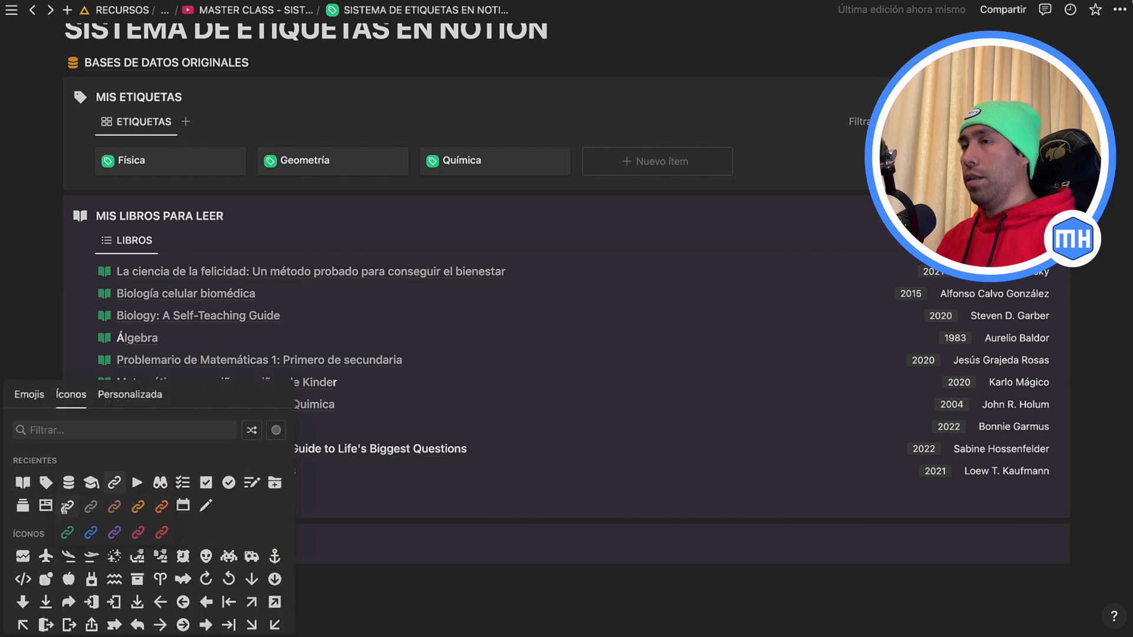
pyautogui.click(65, 507)
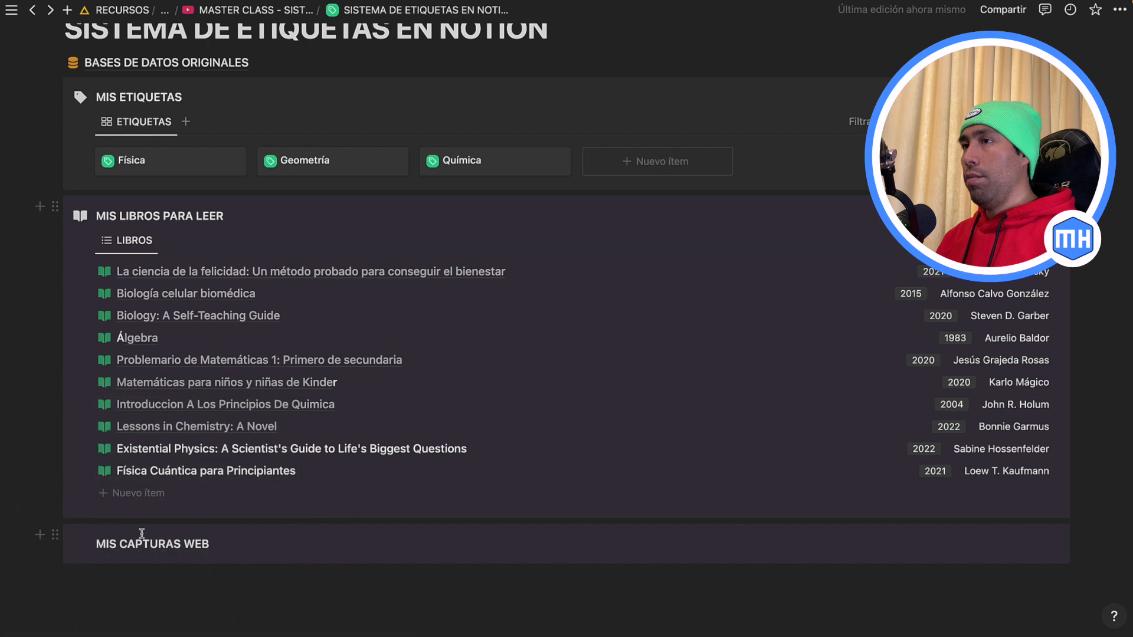
# Insert a linked view of Capturas WEB 2.0 below the MIS CAPTURAS WEB callout, copying its existing CAPTURAS view.
pyautogui.click(99, 576)
pyautogui.write('/CR')
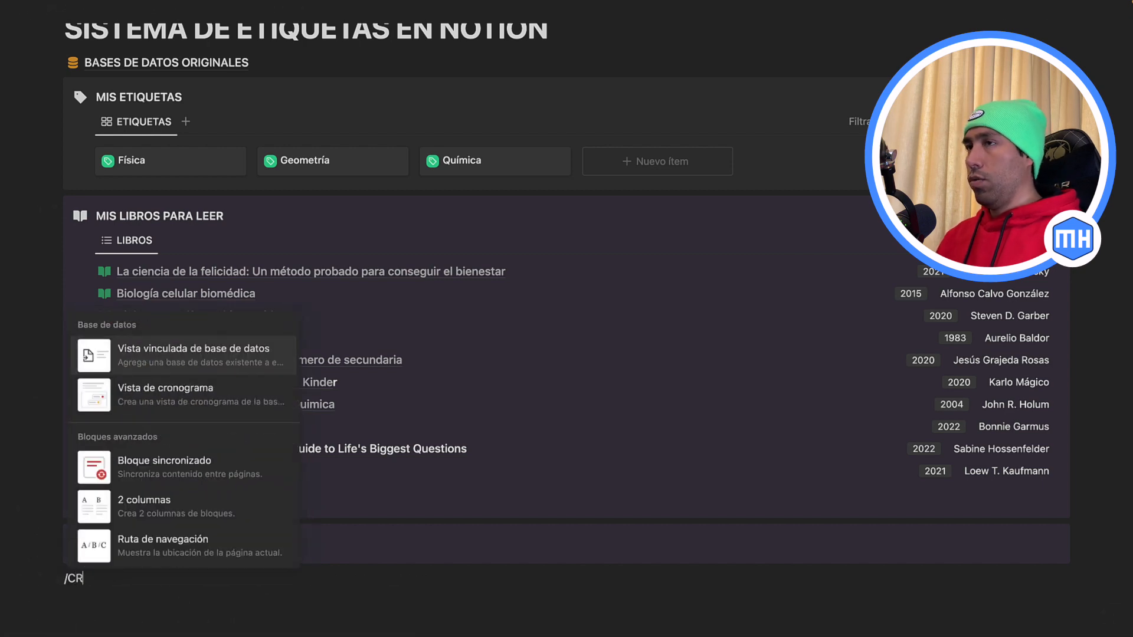
pyautogui.click(177, 351)
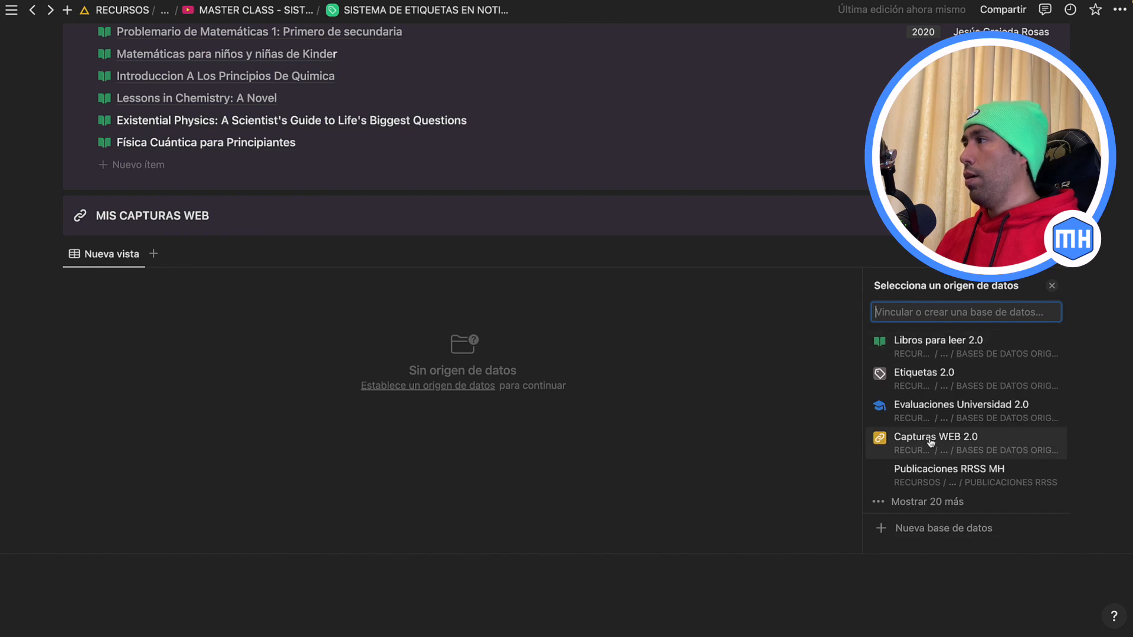
pyautogui.click(931, 442)
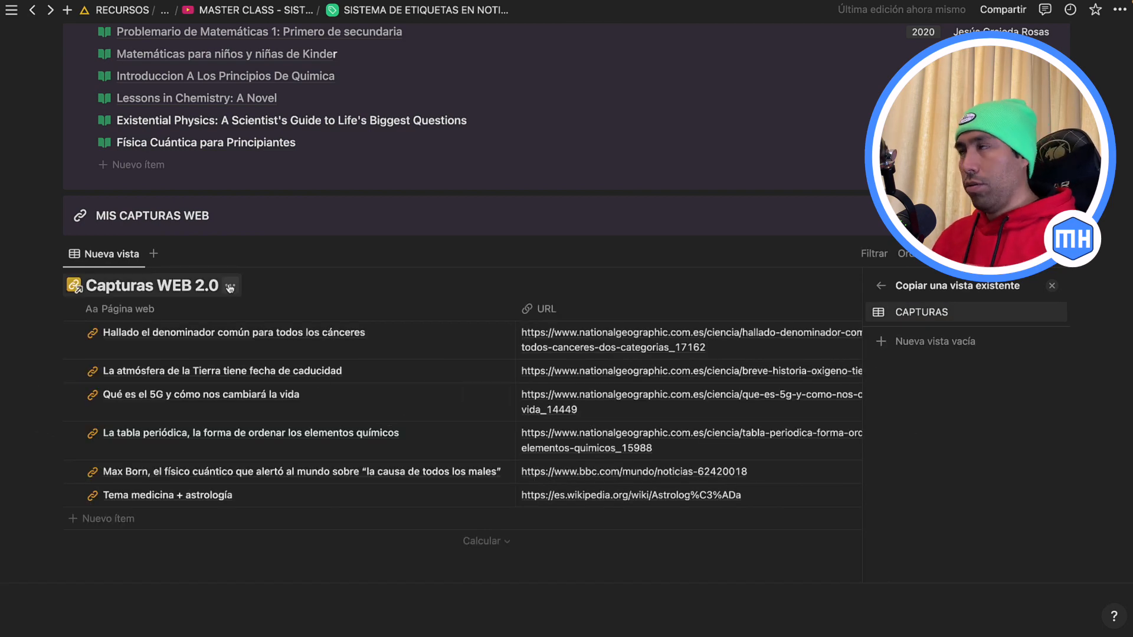
pyautogui.click(913, 315)
# Switch the CAPTURAS view to the Lista layout and turn off its database title.
pyautogui.click(962, 366)
pyautogui.click(966, 374)
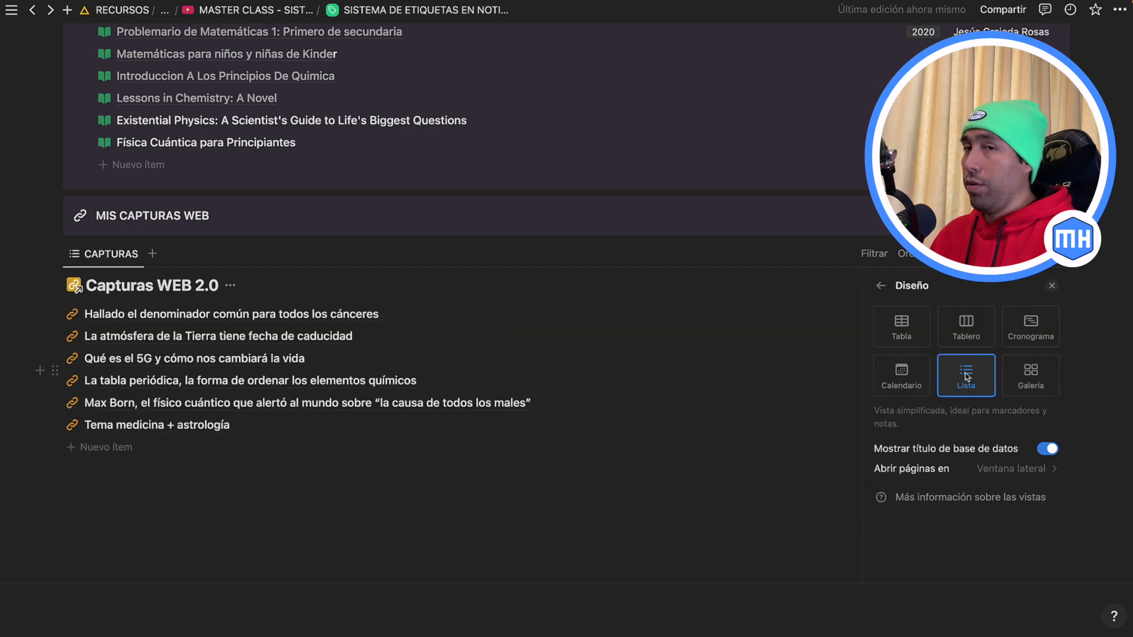
pyautogui.click(1048, 450)
pyautogui.click(1047, 450)
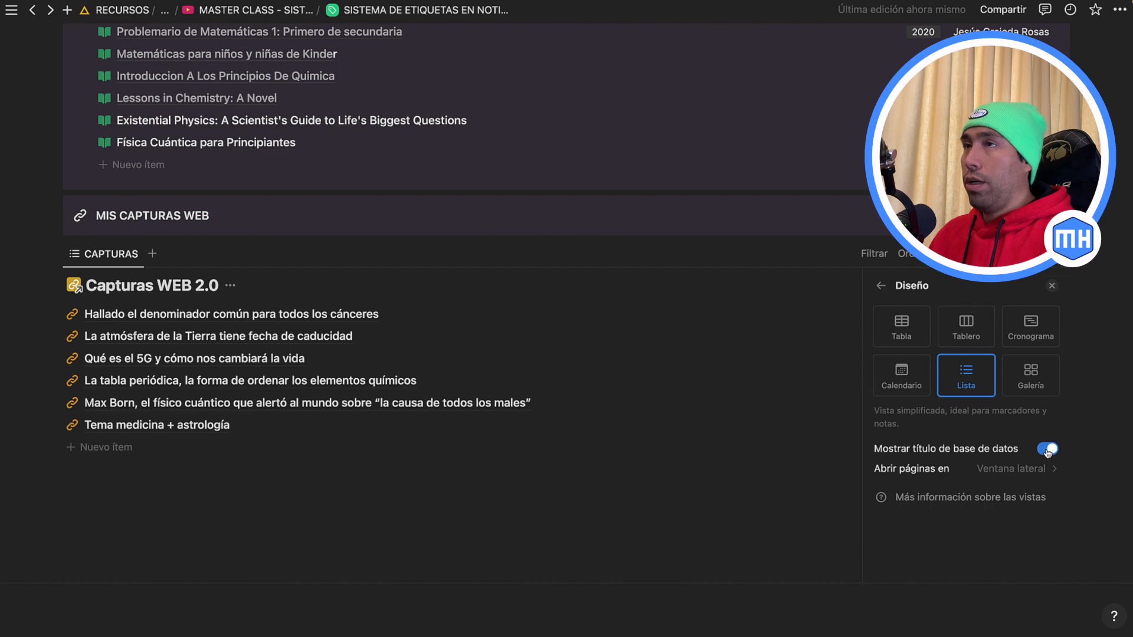
pyautogui.click(1049, 450)
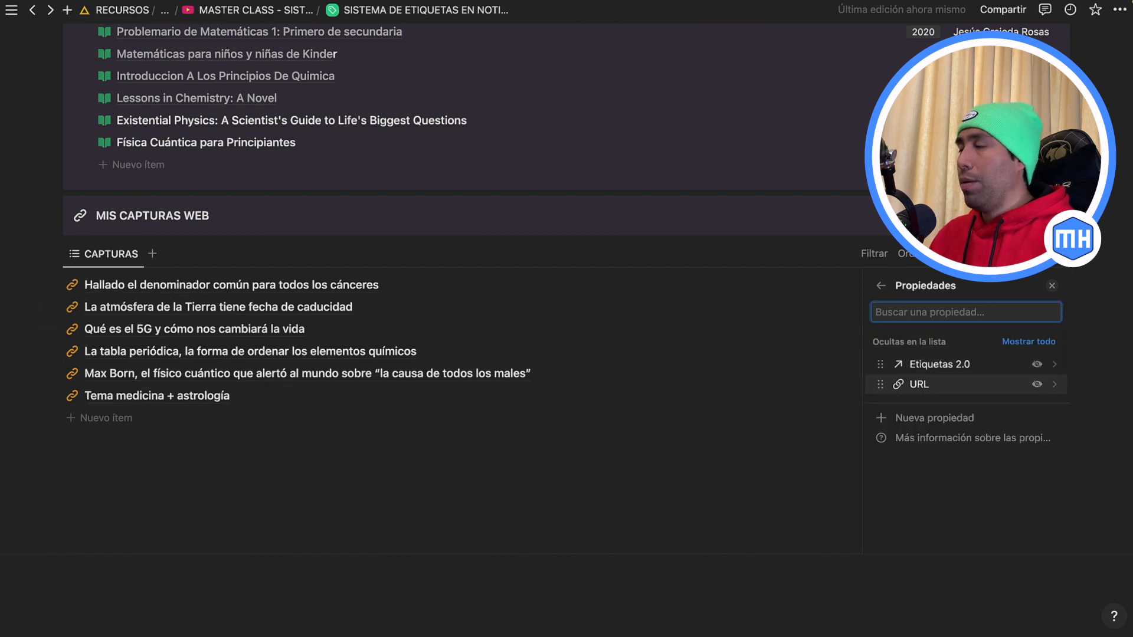
# Close the CAPTURAS view's options and move the linked view inside the MIS CAPTURAS WEB callout.
pyautogui.click(880, 286)
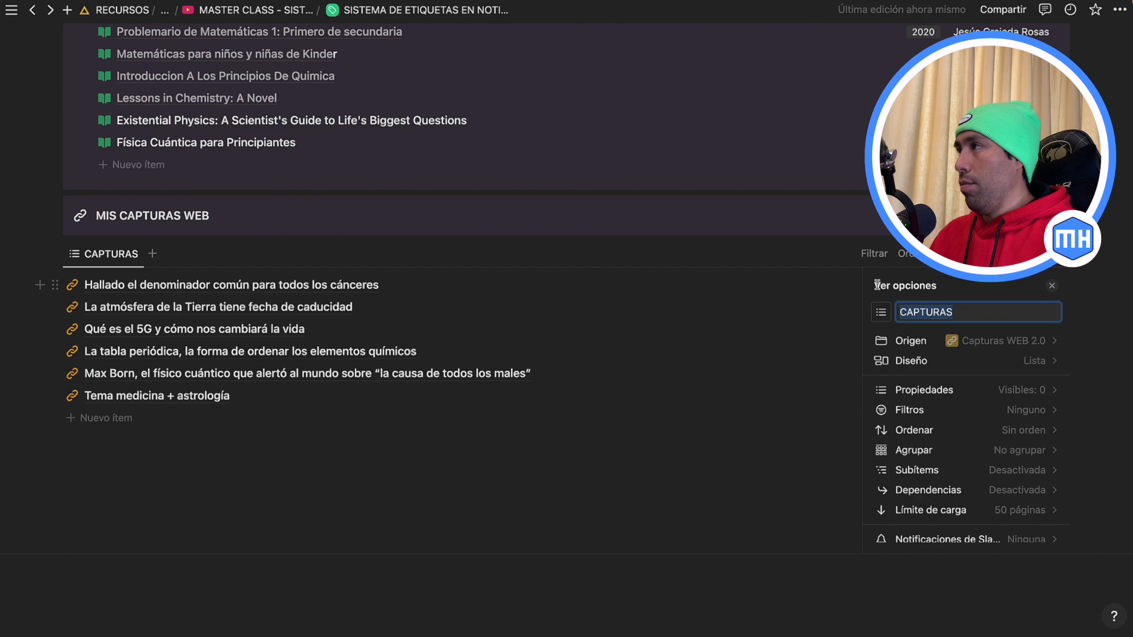
pyautogui.click(1052, 286)
pyautogui.moveTo(53, 254); pyautogui.dragTo(108, 243)
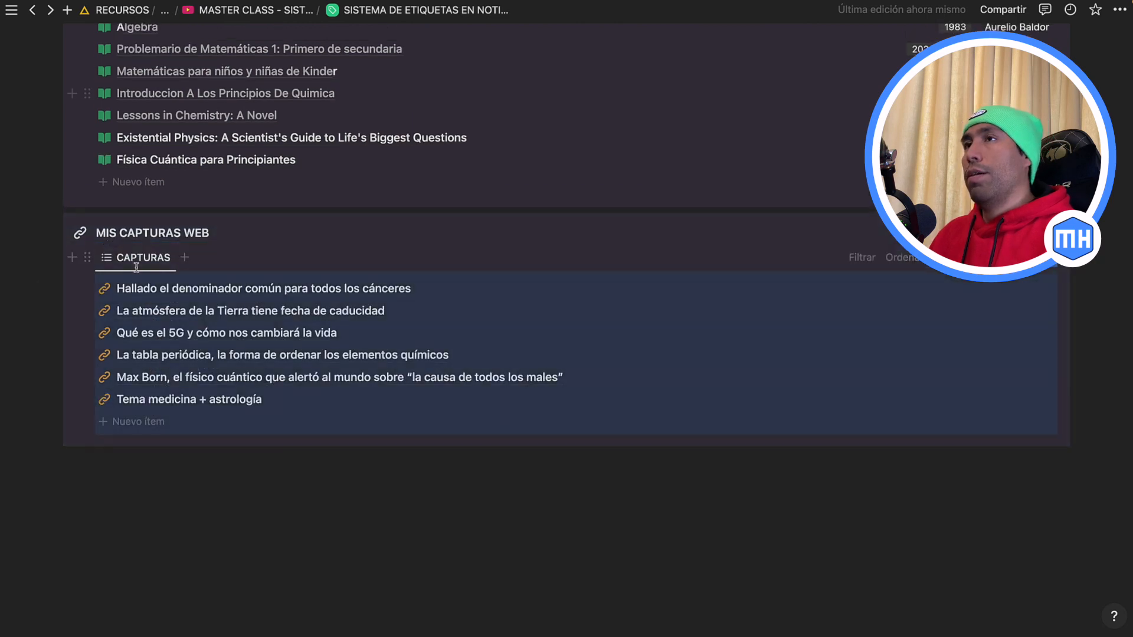
# Give the MIS CAPTURAS WEB callout a yellow background (Fondo amarillo).
pyautogui.click(53, 224)
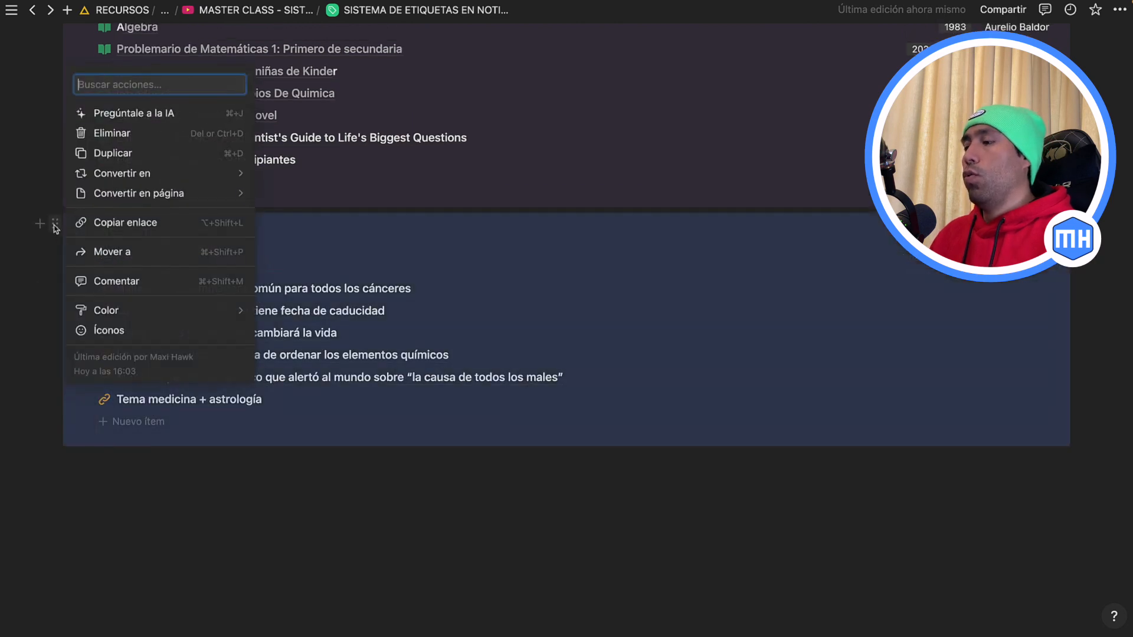
pyautogui.moveTo(207, 307)
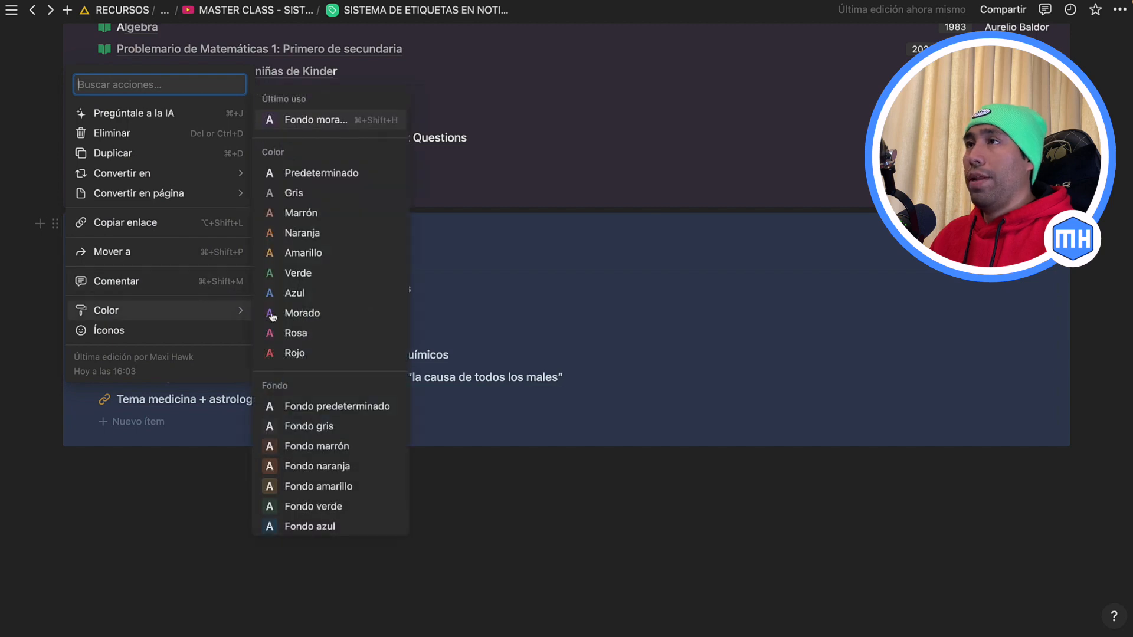
pyautogui.scroll(-2, 351, 346)
pyautogui.click(310, 420)
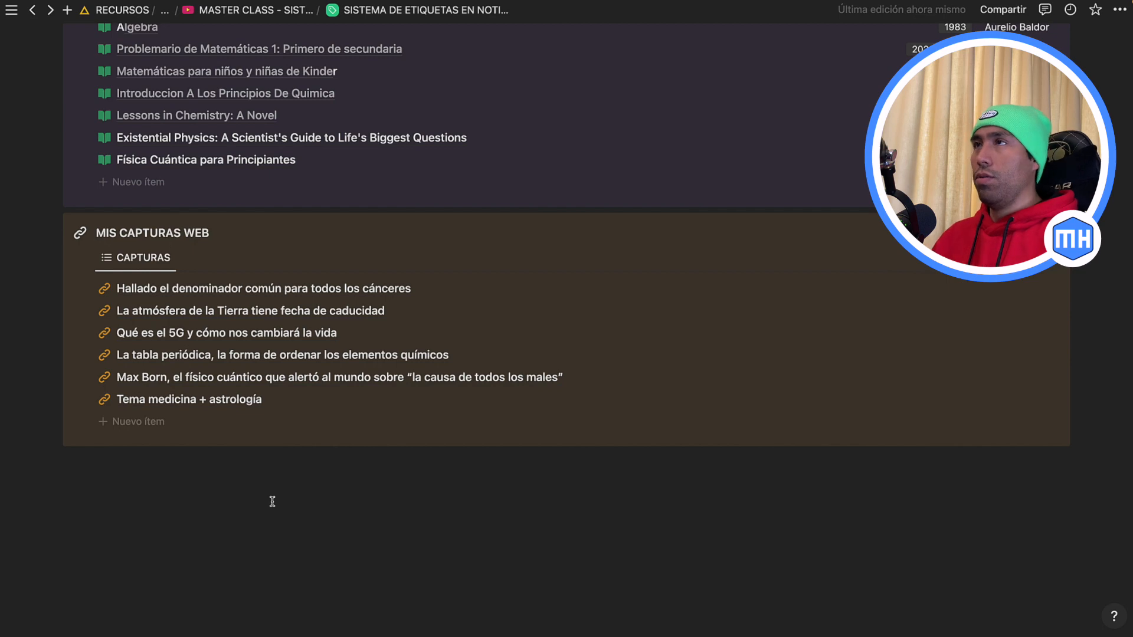
# Try a blue background (Fondo azul) on the MIS LIBROS PARA LEER callout.
pyautogui.scroll(3, 277, 443)
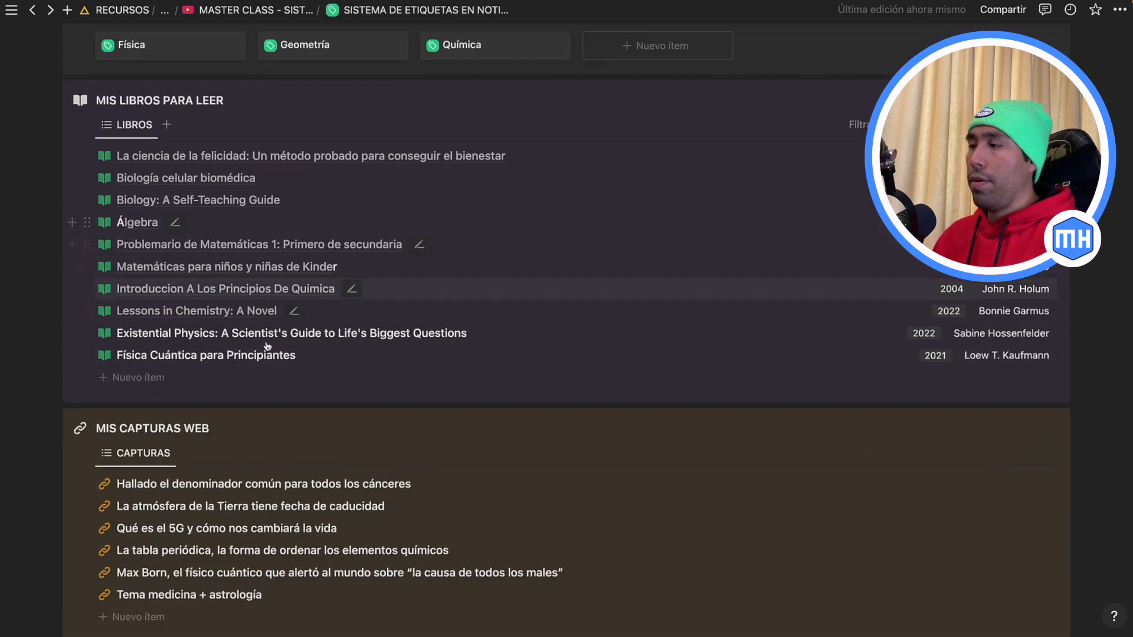
pyautogui.scroll(1, 177, 265)
pyautogui.click(56, 147)
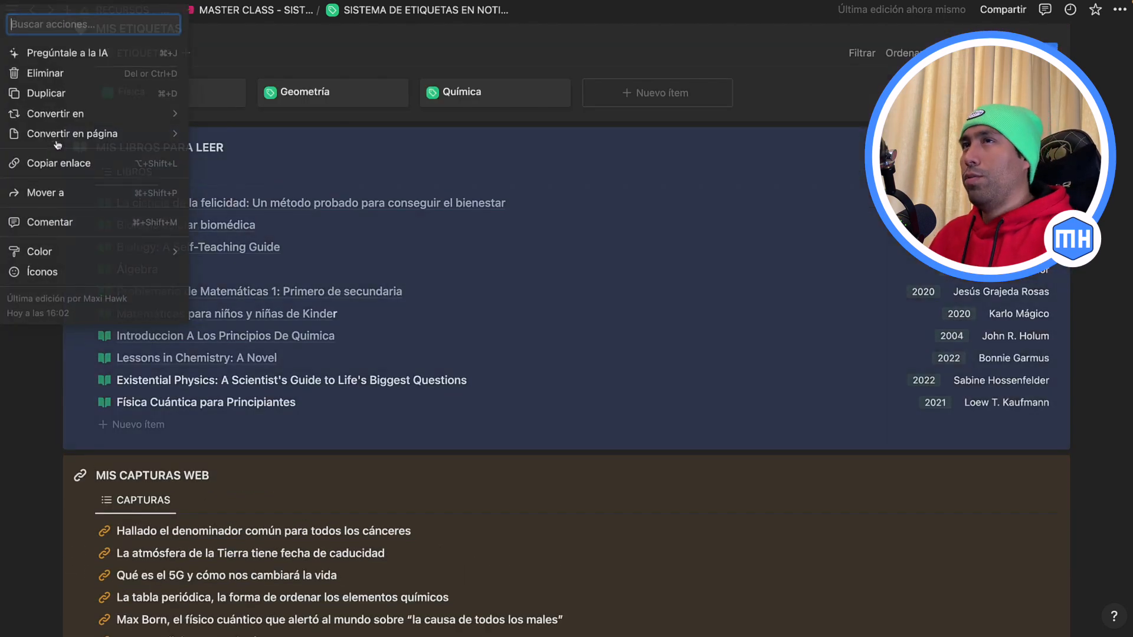
pyautogui.moveTo(83, 261)
pyautogui.click(244, 467)
# Set the MIS LIBROS PARA LEER callout's background to green (Fondo verde).
pyautogui.click(53, 146)
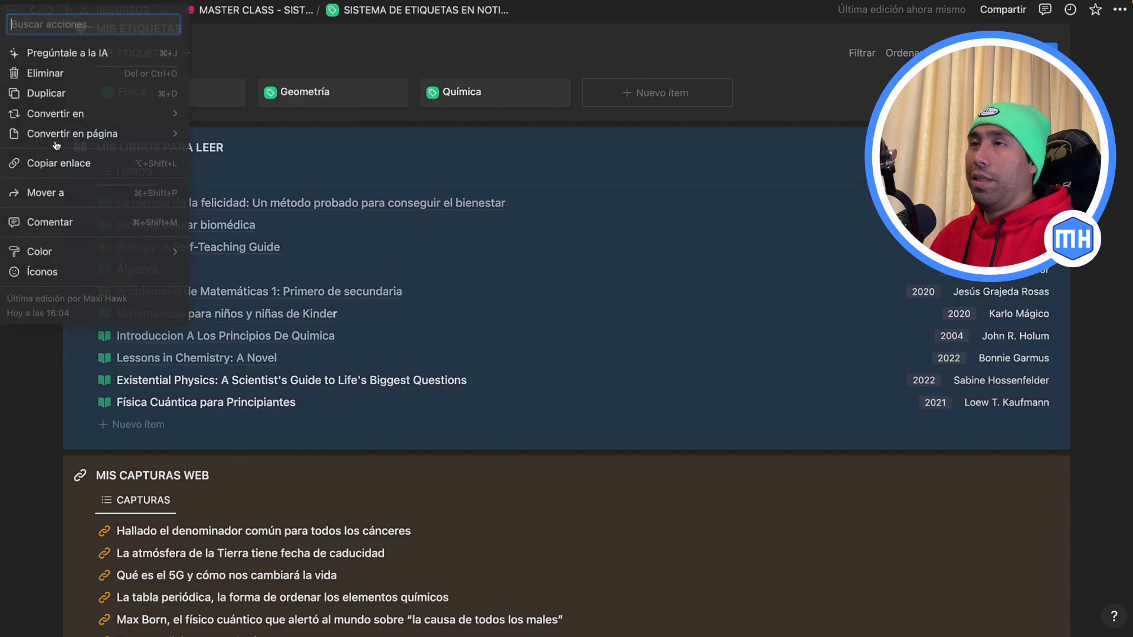
pyautogui.moveTo(116, 256)
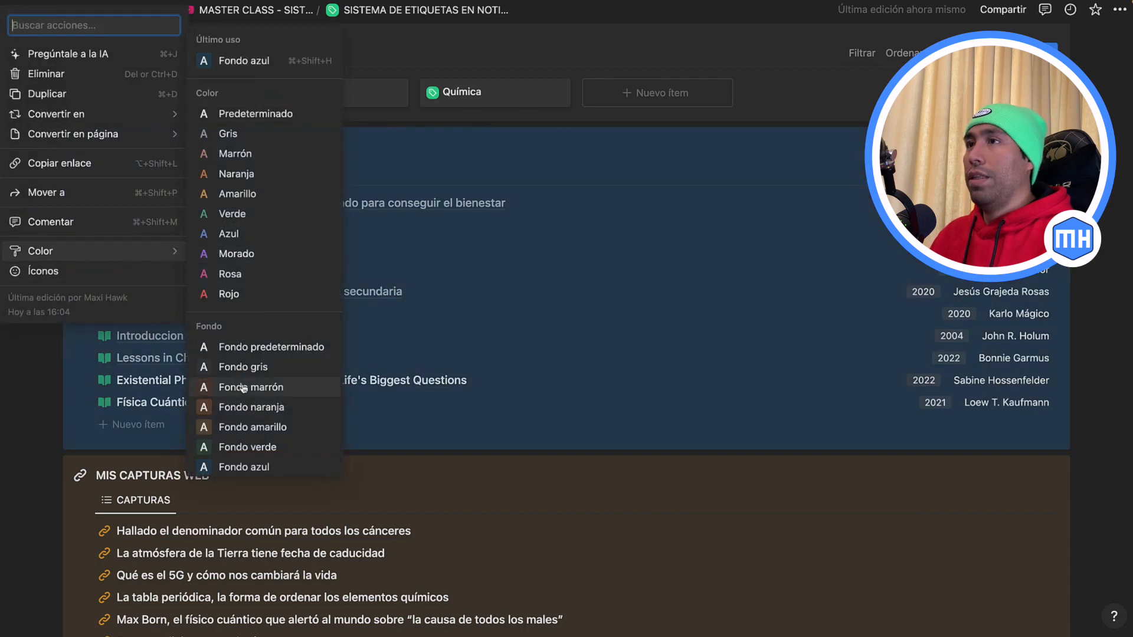
pyautogui.click(243, 447)
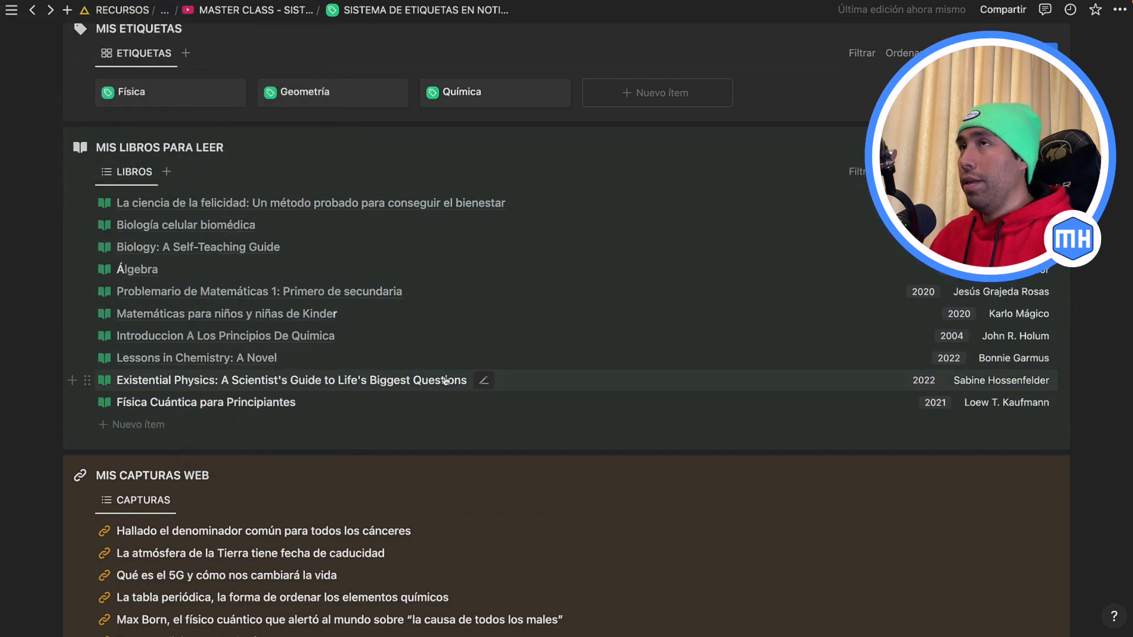
# Insert a new Destacado callout outside and below the MIS CAPTURAS WEB callout.
pyautogui.scroll(-5, 445, 379)
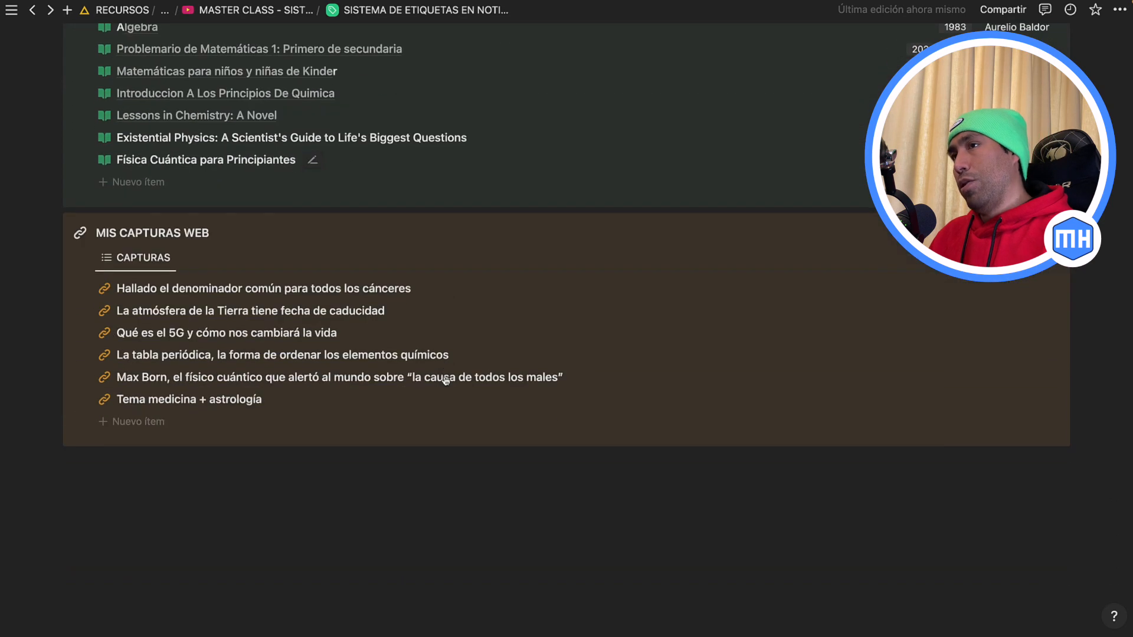
pyautogui.click(118, 469)
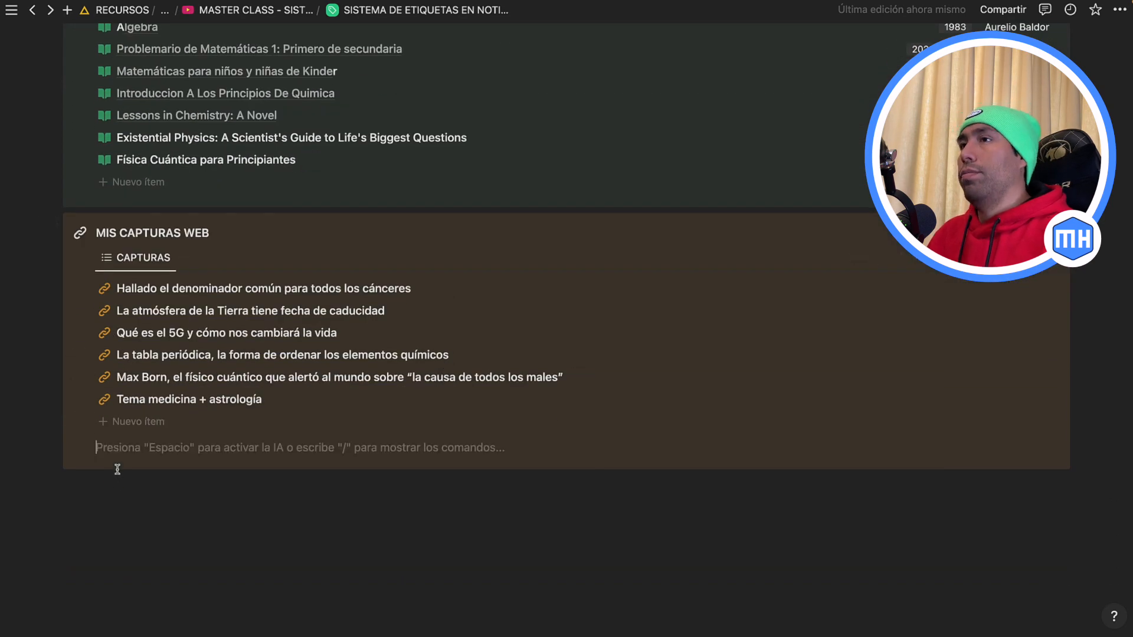
pyautogui.write('/des')
pyautogui.press('Down')
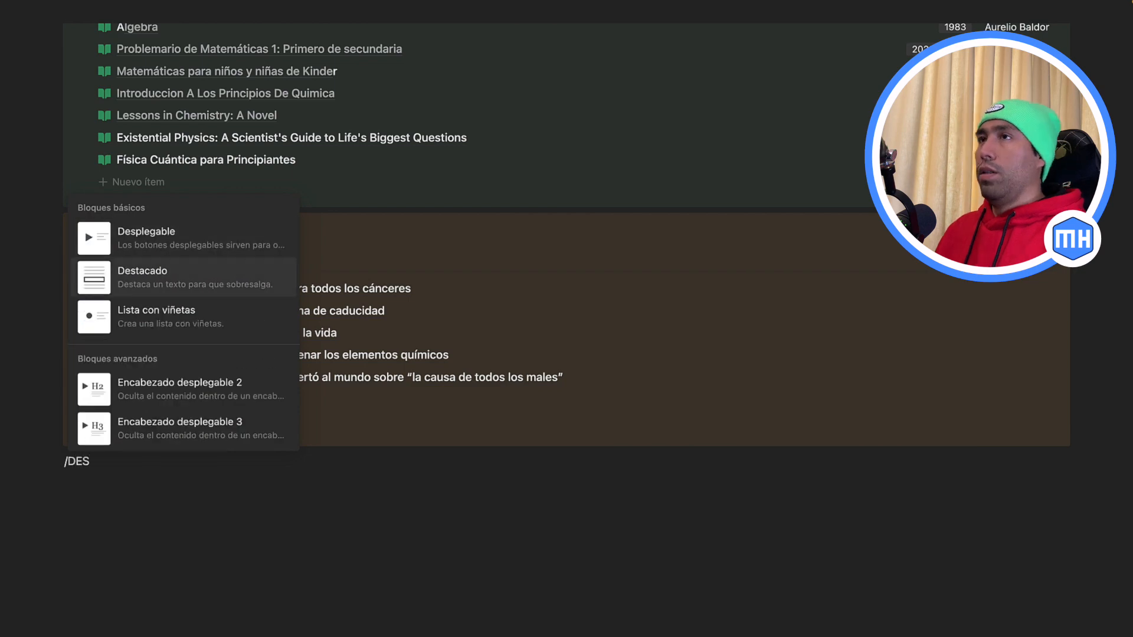
pyautogui.press('Return')
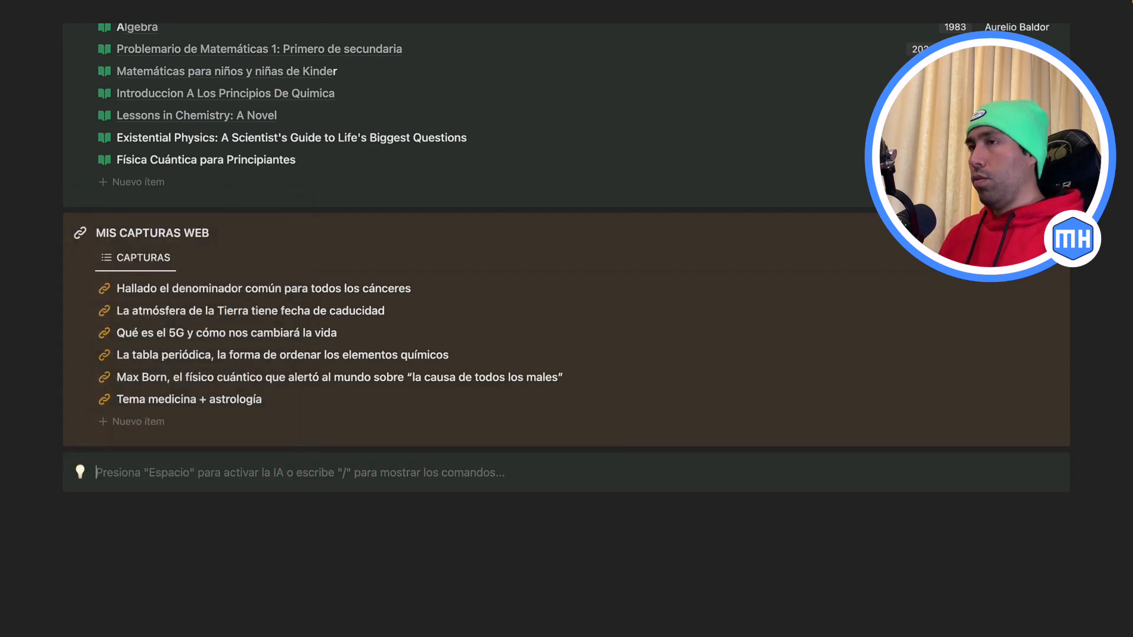
# Replace the new callout's light bulb with the white pencil-and-lines icon and title the callout "MIS EVALUACIONES".
pyautogui.click(80, 472)
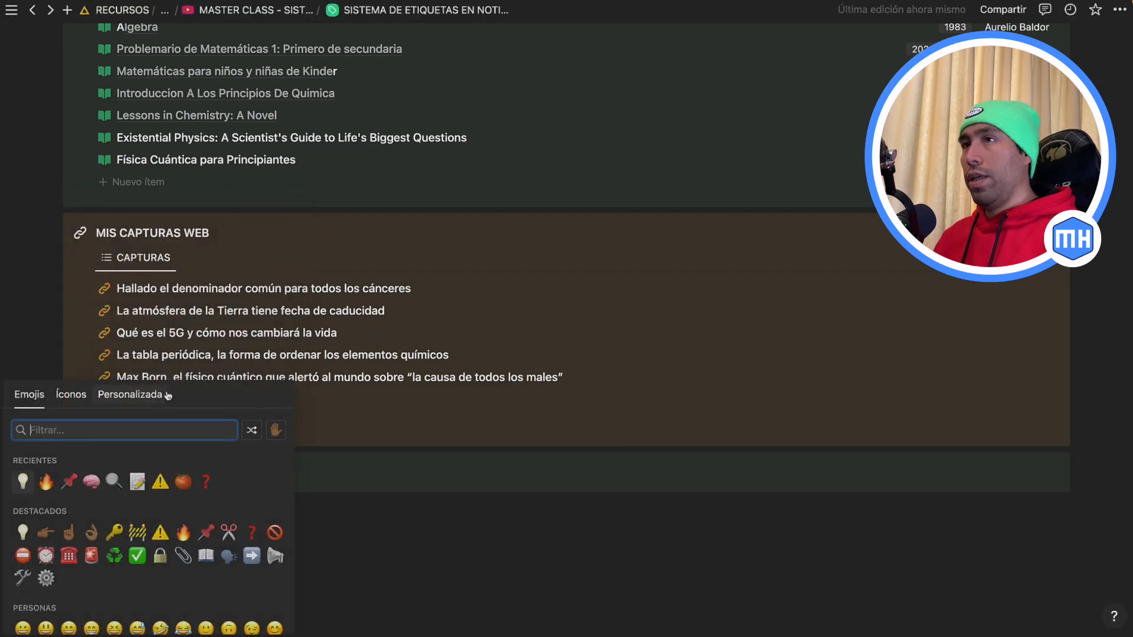
pyautogui.click(66, 395)
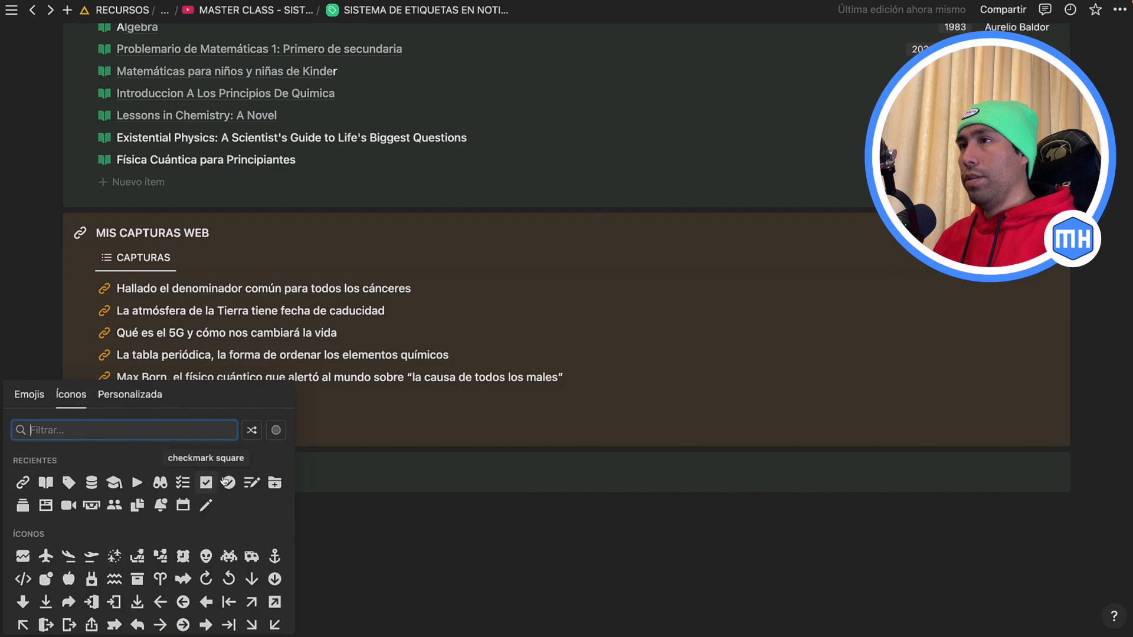
pyautogui.click(251, 483)
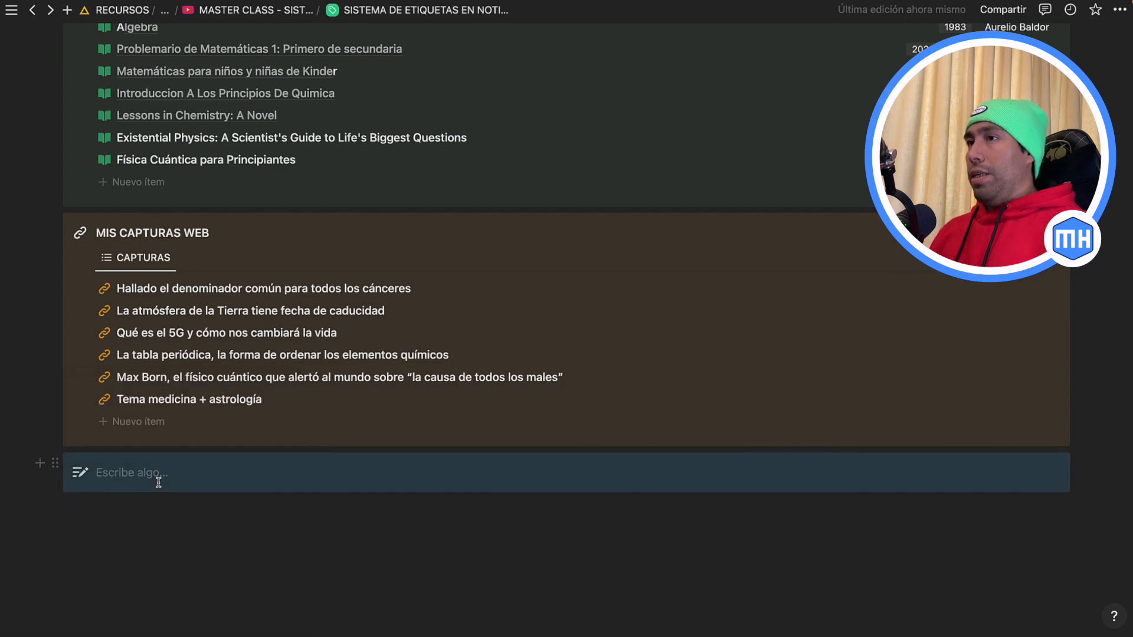
pyautogui.click(149, 475)
pyautogui.write('MIS EVALUACIONES')
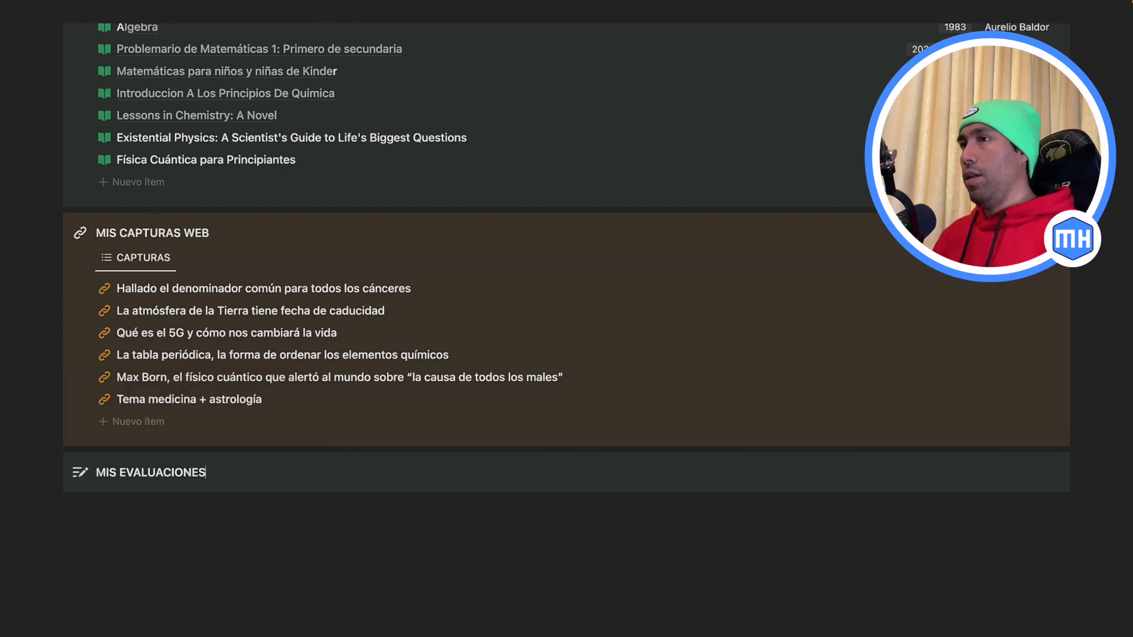
# Insert a linked view of Evaluaciones Universidad 2.0 below the MIS EVALUACIONES callout, starting from a new empty view.
pyautogui.press('Return')
pyautogui.write('/cr')
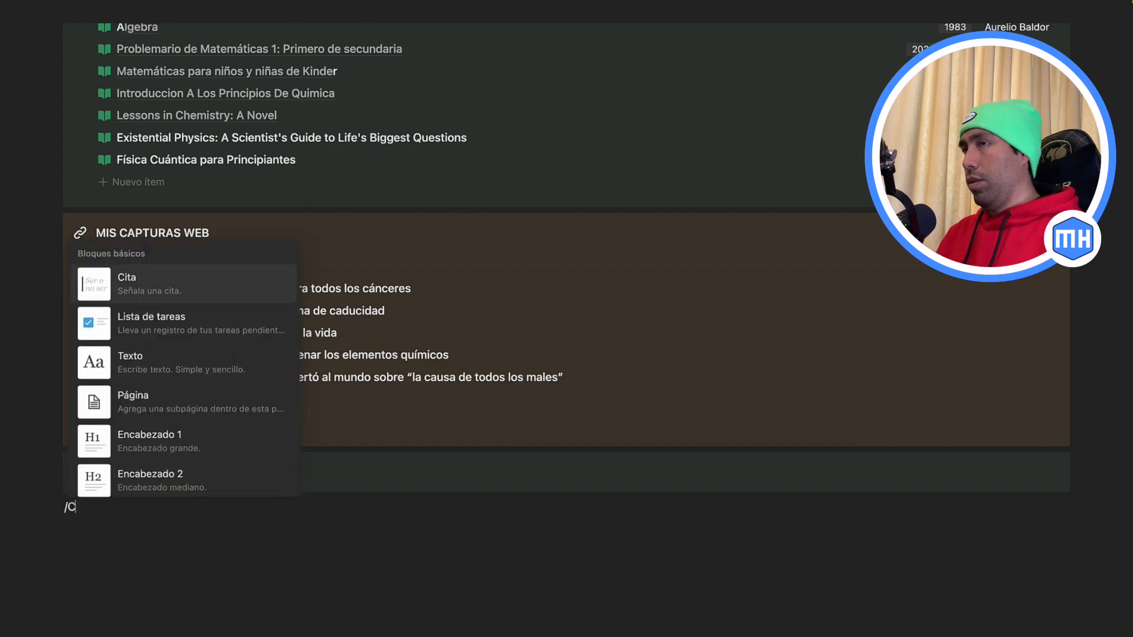
pyautogui.press('Return')
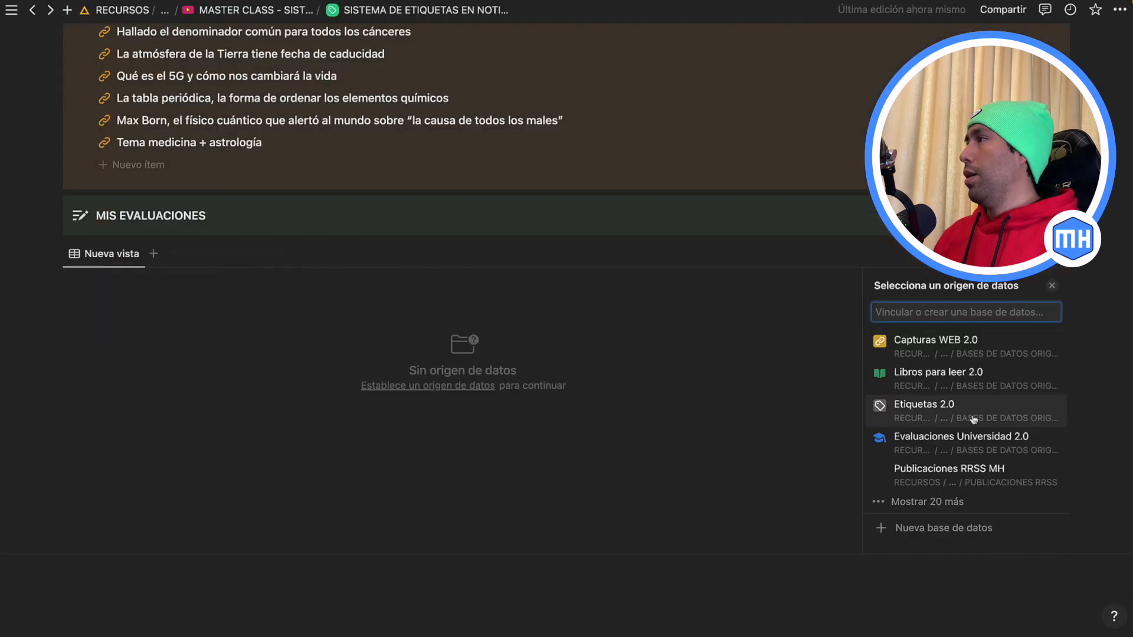
pyautogui.click(923, 435)
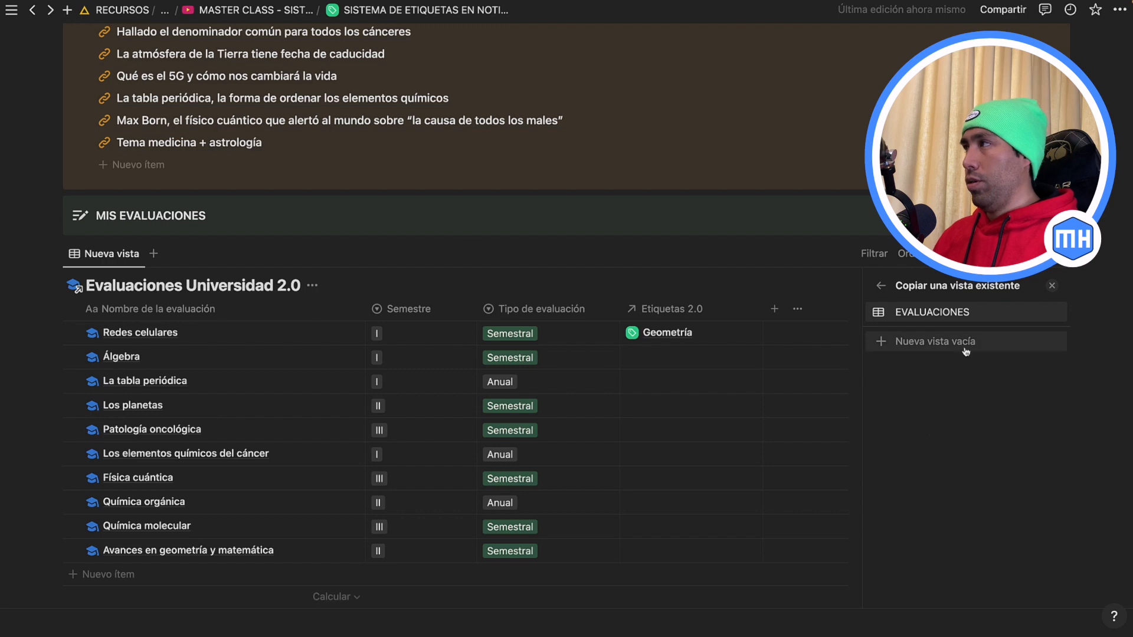
pyautogui.click(919, 344)
# Set up the new view with the Lista layout, the name EVALUACIONES and the database title turned off.
pyautogui.click(961, 405)
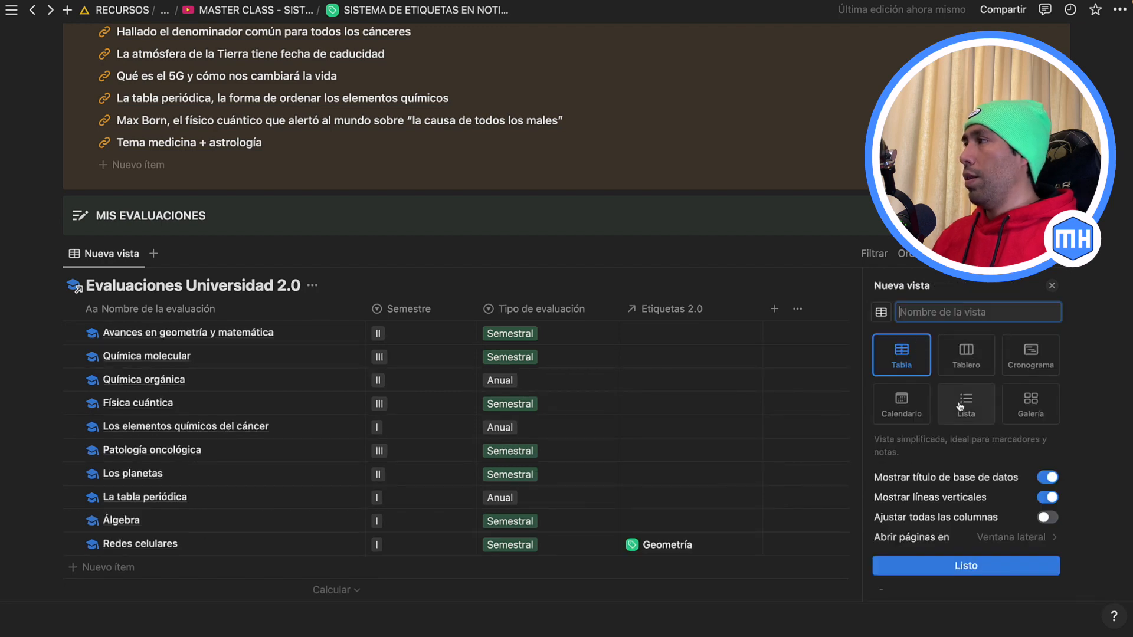
pyautogui.click(944, 312)
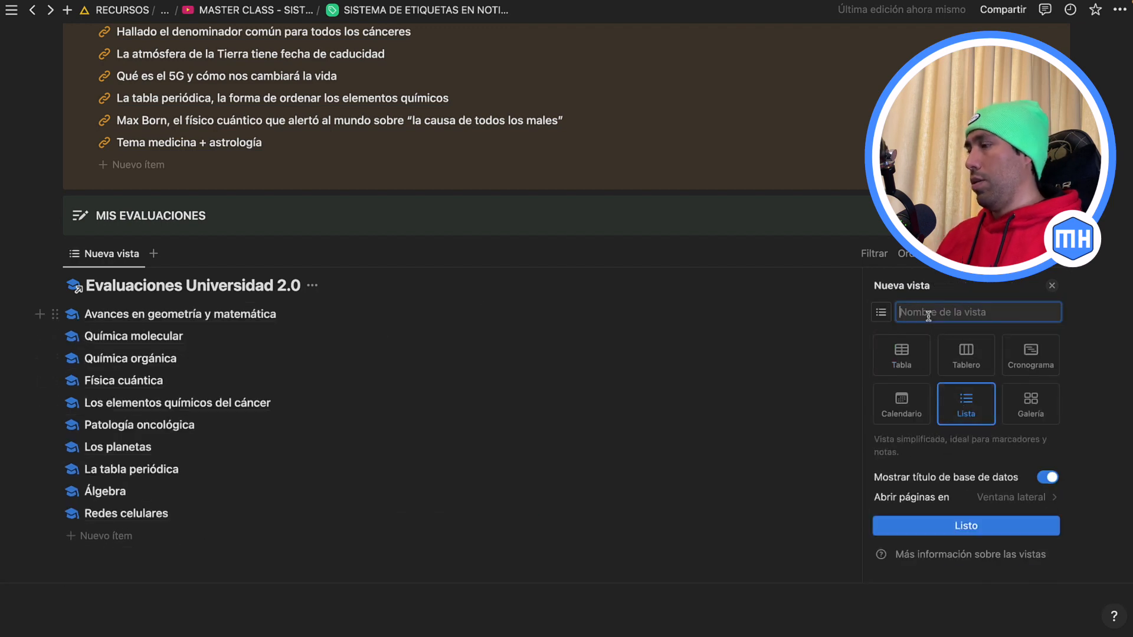
pyautogui.write('EVALUACIONES')
pyautogui.click(1046, 479)
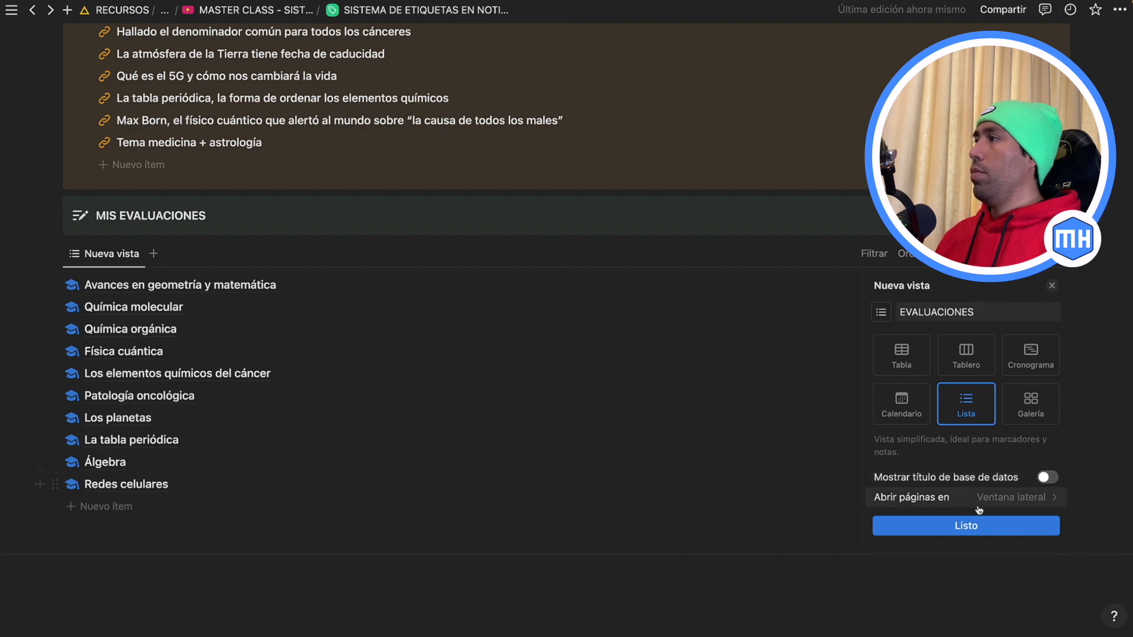
pyautogui.click(962, 526)
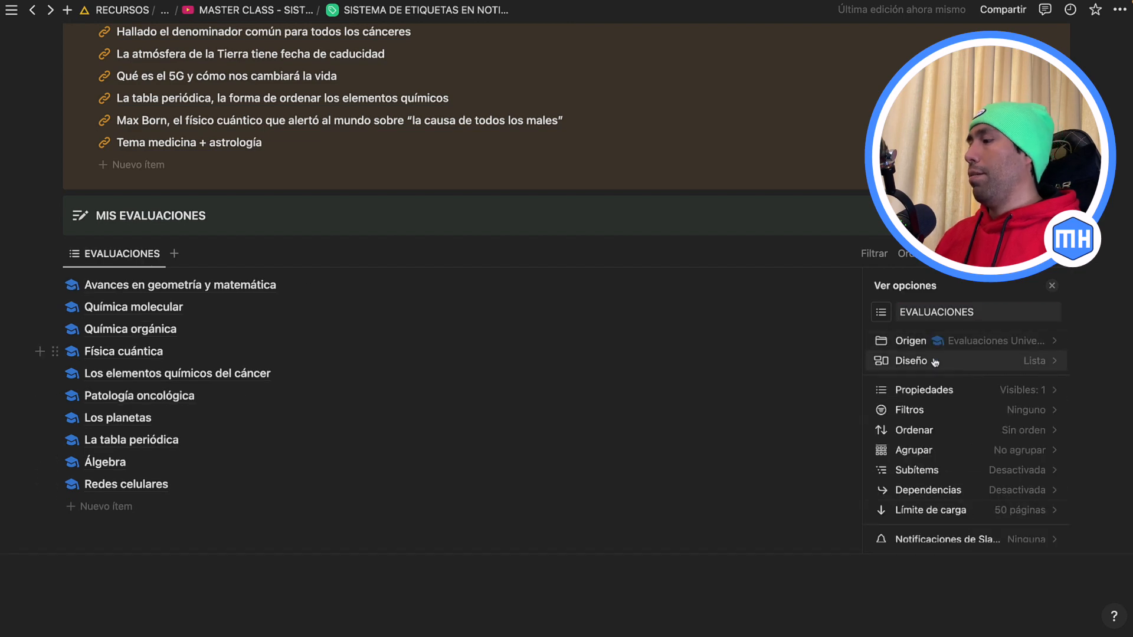
# Show the Tipo de evaluación property in the EVALUACIONES list and close the view options.
pyautogui.click(931, 390)
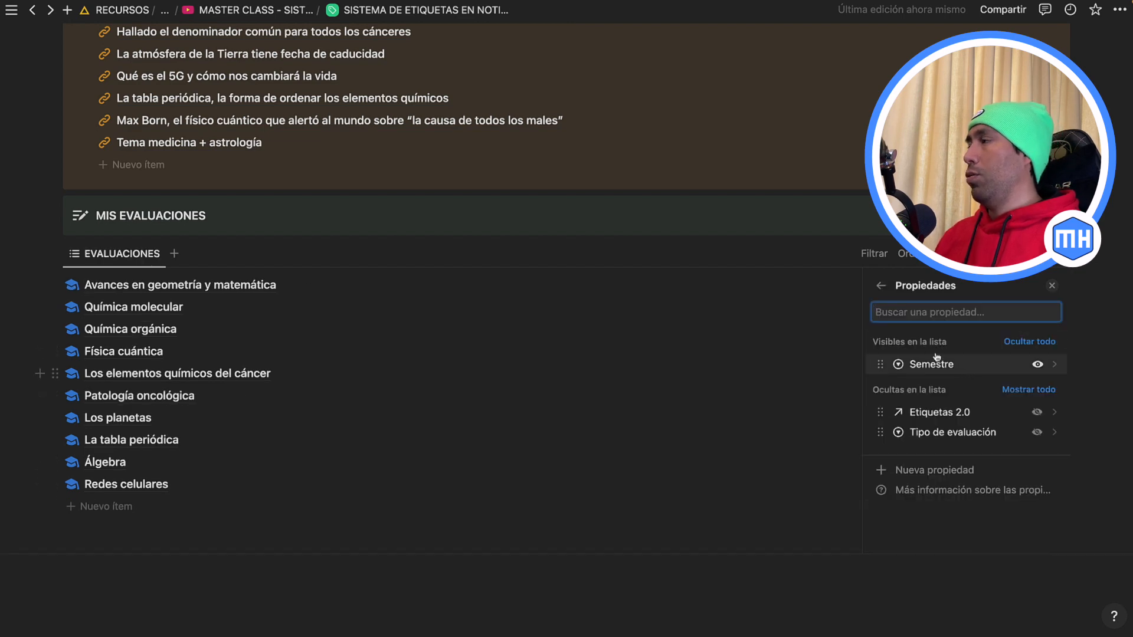
pyautogui.click(1037, 433)
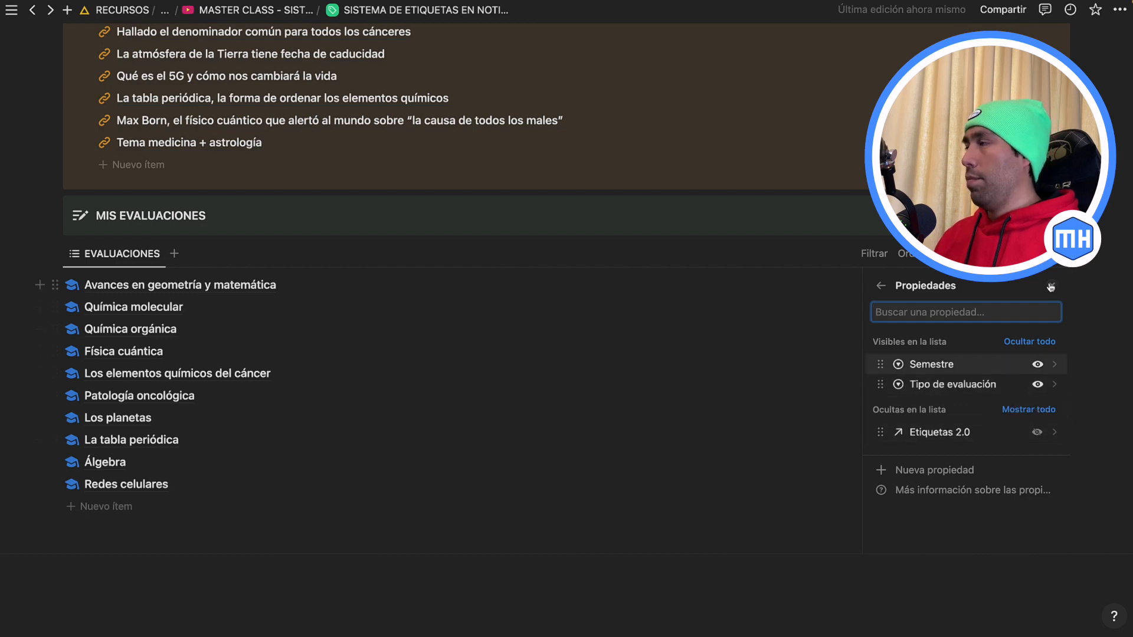
pyautogui.click(678, 379)
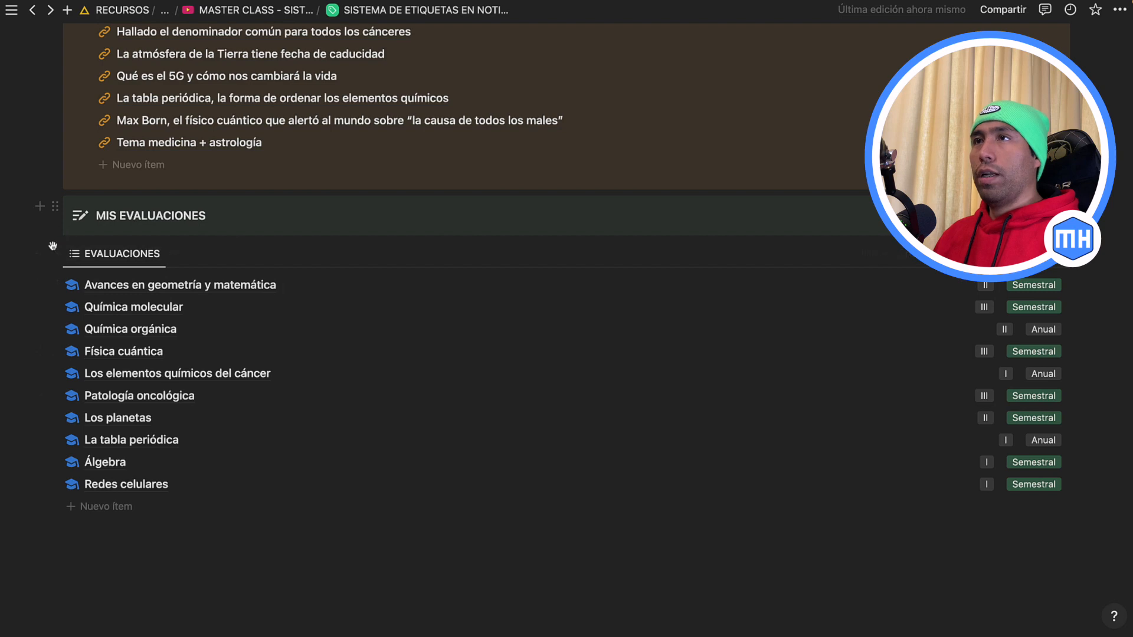
# Move the EVALUACIONES view inside the MIS EVALUACIONES callout and give the callout a blue background (Fondo azul).
pyautogui.moveTo(56, 253); pyautogui.dragTo(71, 224)
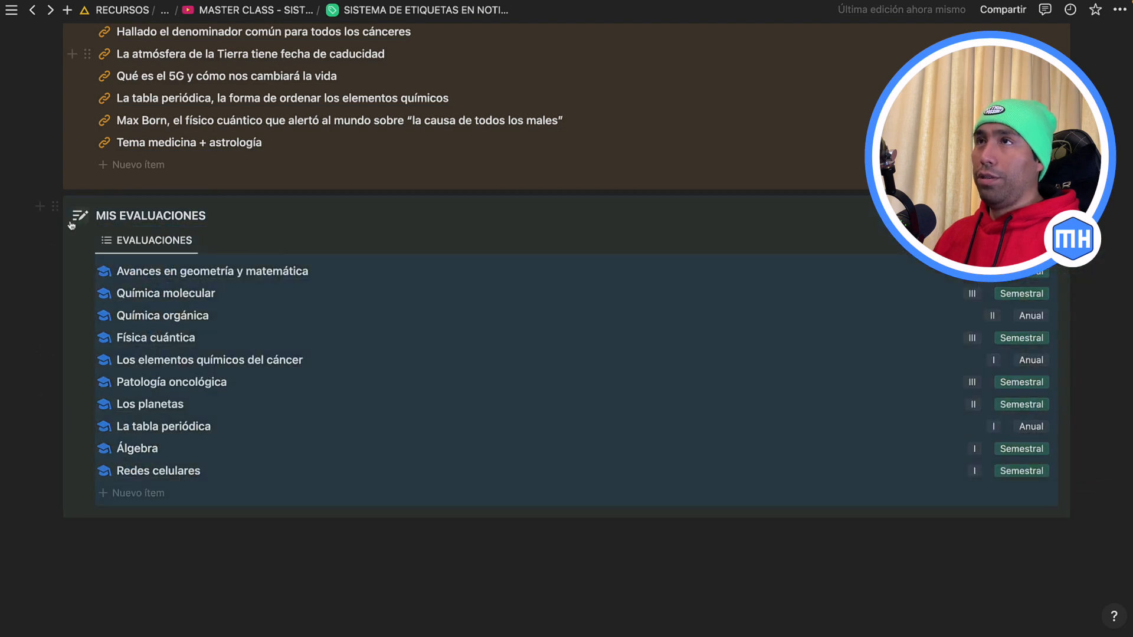
pyautogui.click(55, 210)
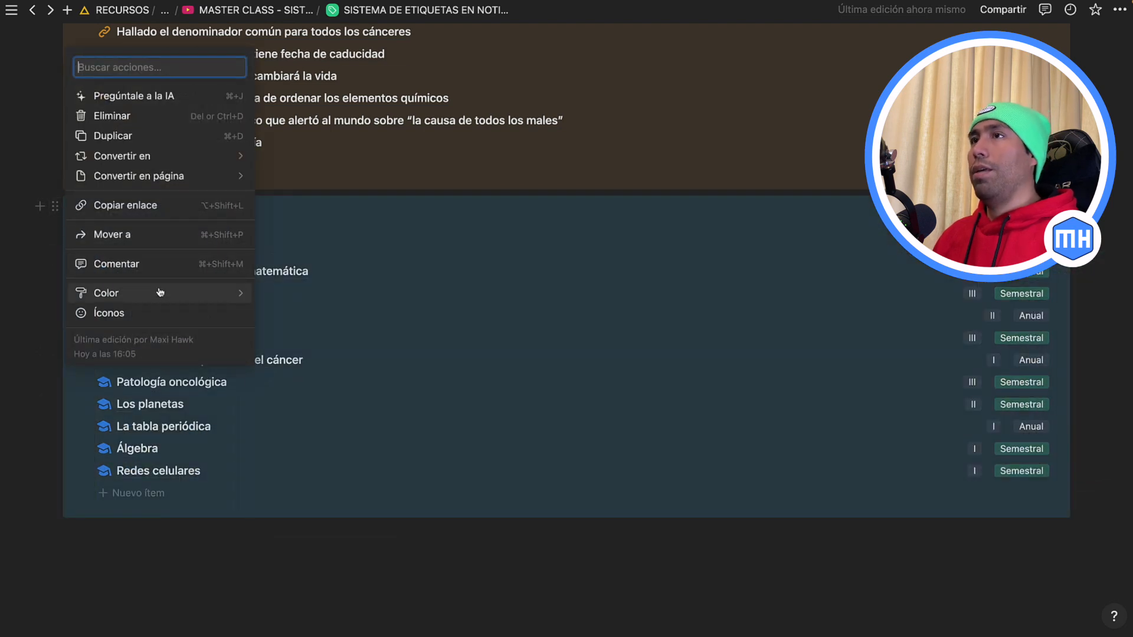
pyautogui.moveTo(232, 293)
pyautogui.scroll(-1, 293, 473)
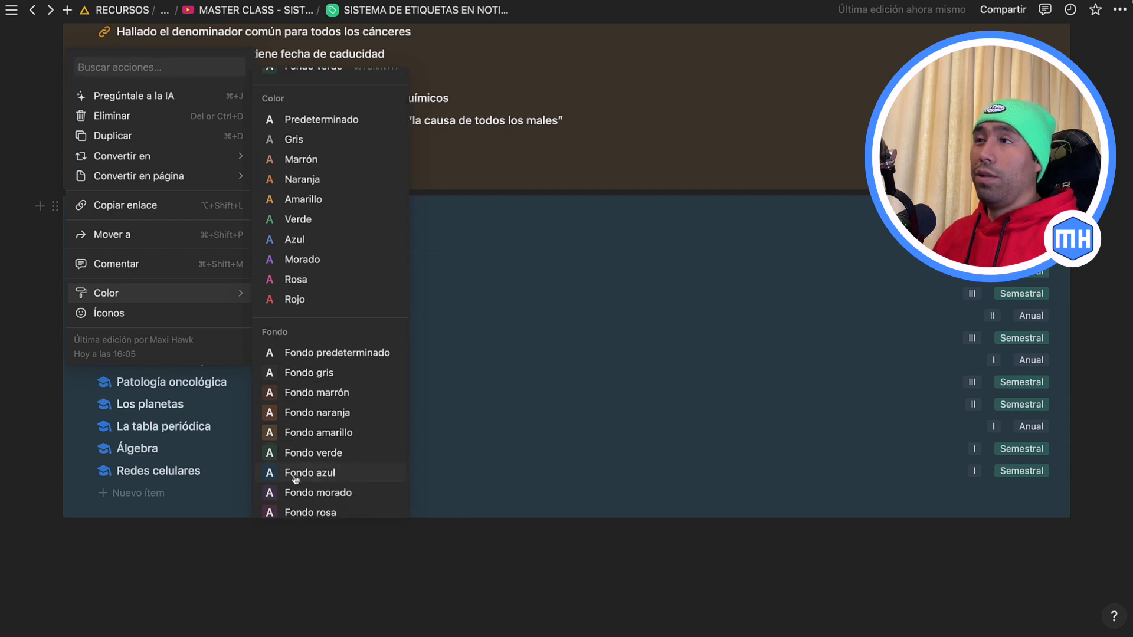
pyautogui.click(395, 549)
pyautogui.scroll(10, 395, 555)
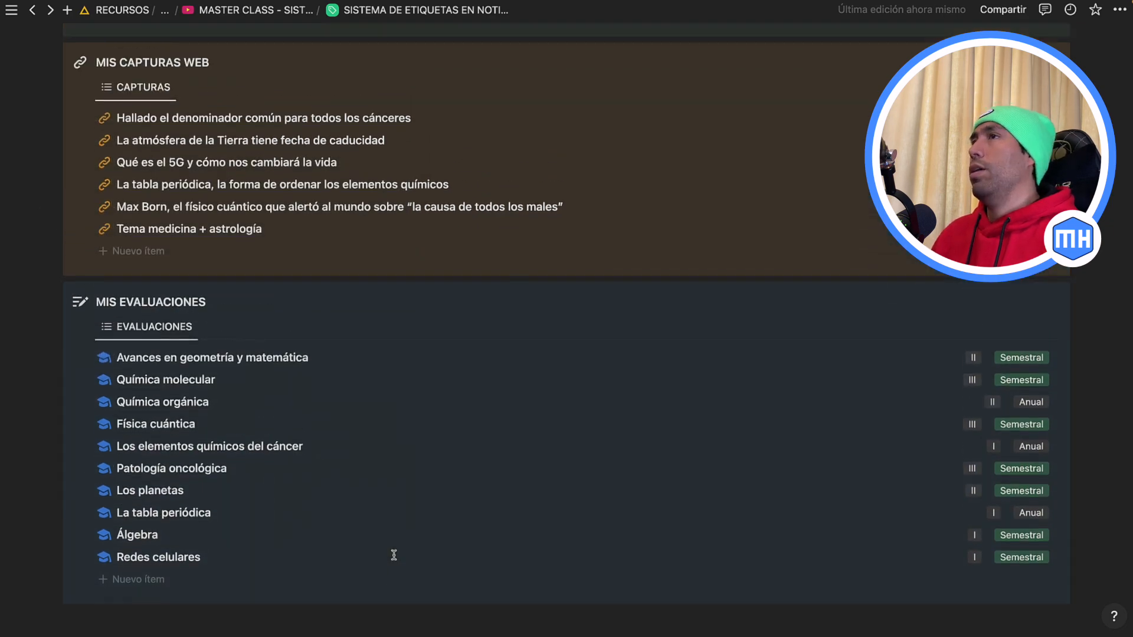
pyautogui.scroll(2, 395, 560)
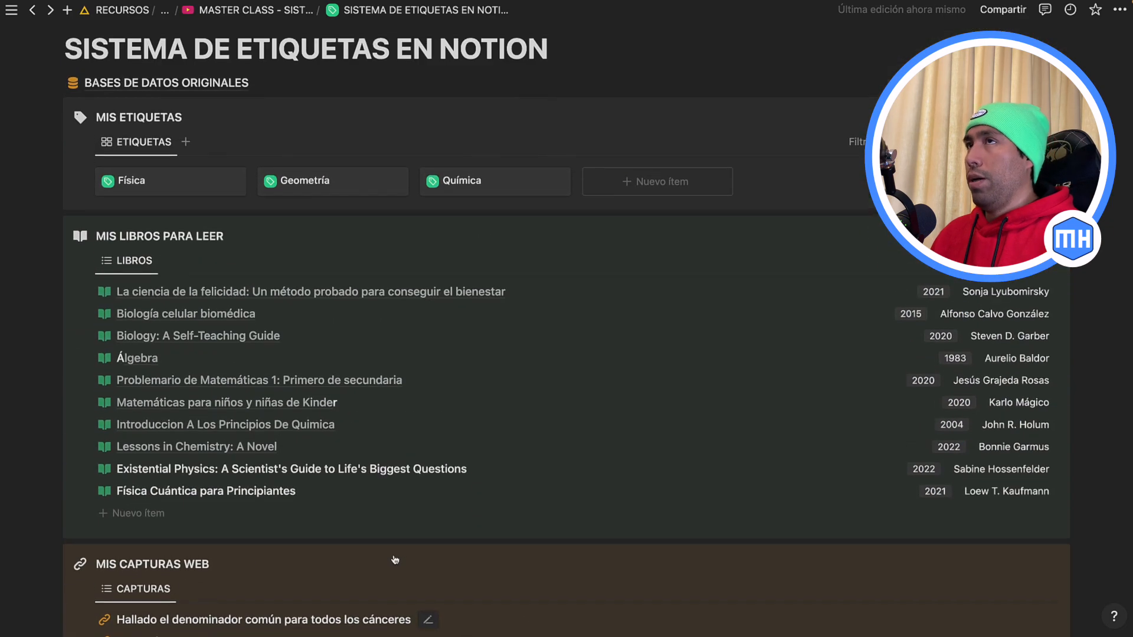
pyautogui.scroll(-10, 395, 557)
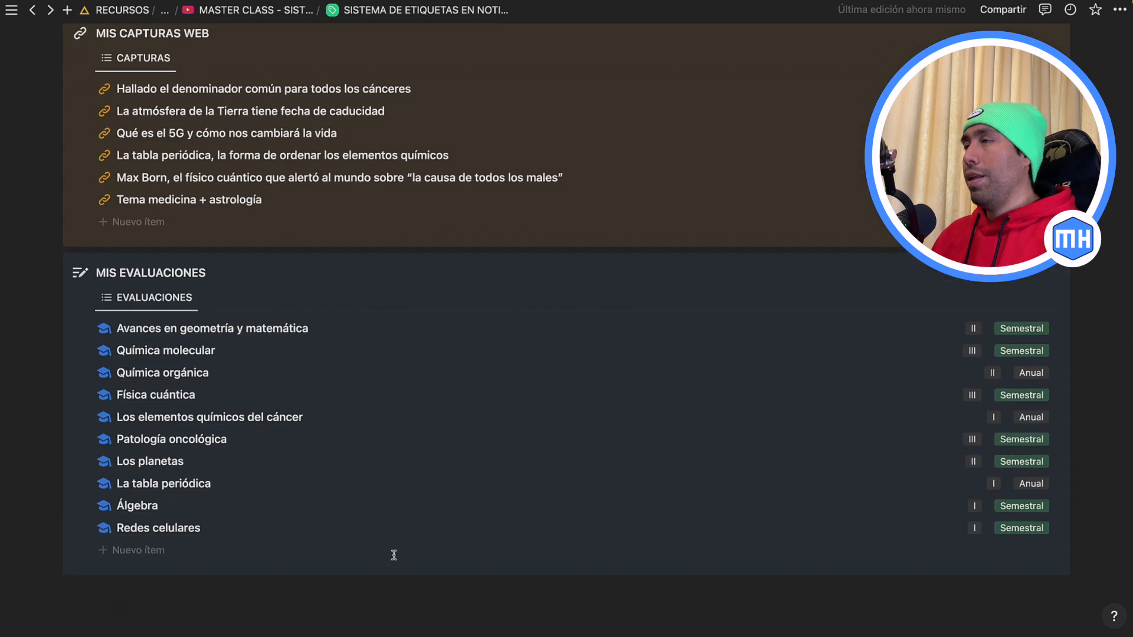
pyautogui.scroll(10, 394, 555)
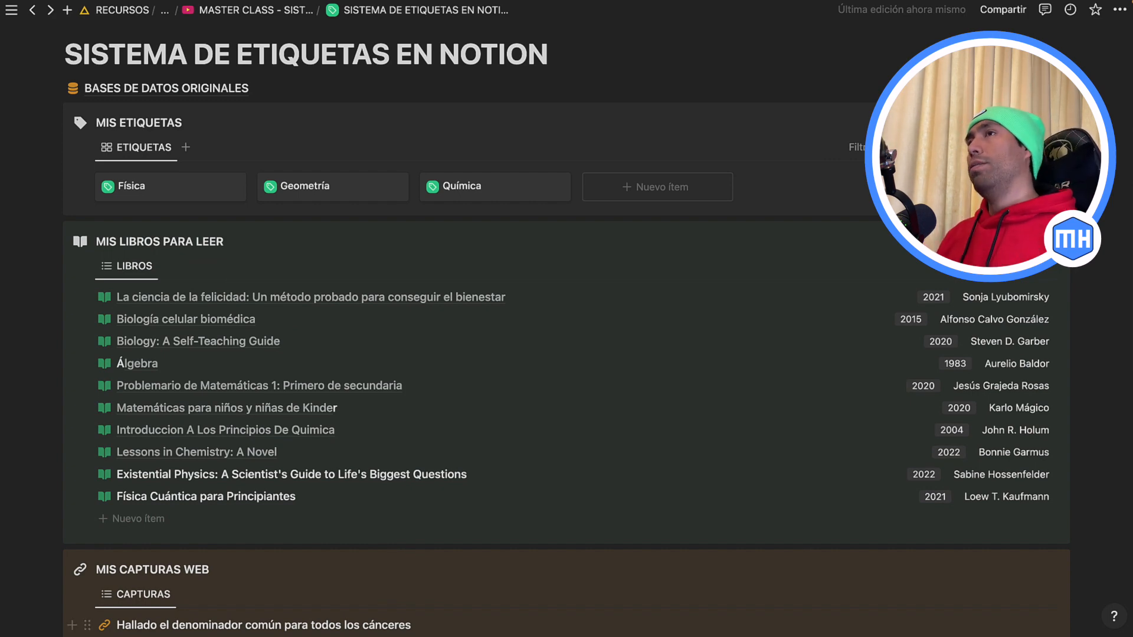
# Insert a 3-column block between the BASES DE DATOS ORIGINALES link and the MIS ETIQUETAS callout.
pyautogui.scroll(3, 254, 296)
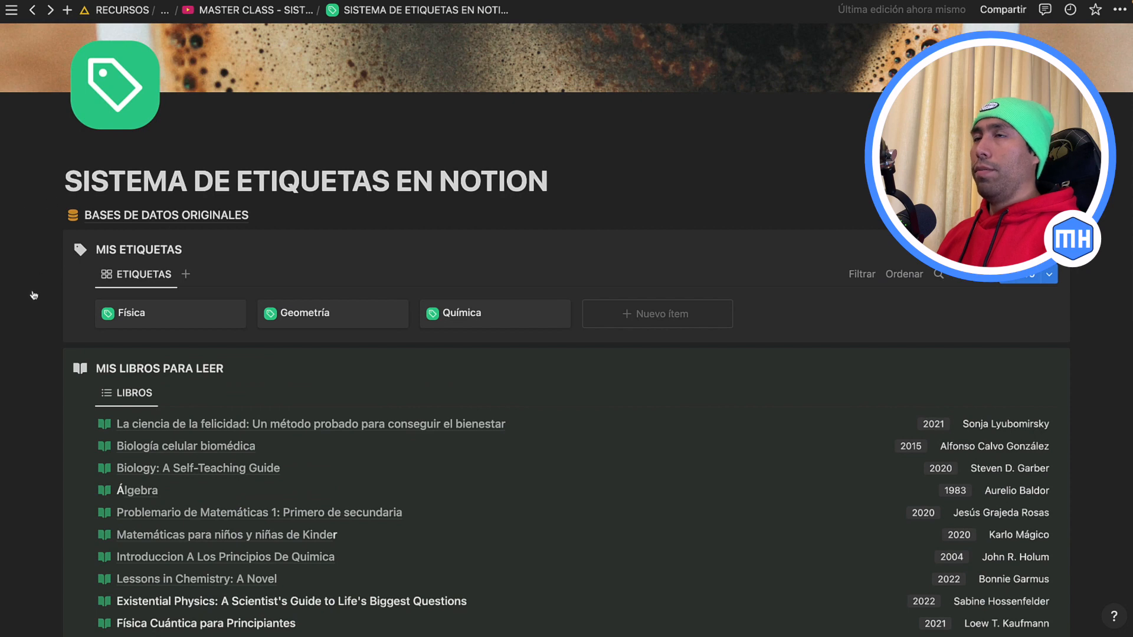
pyautogui.scroll(3, 33, 295)
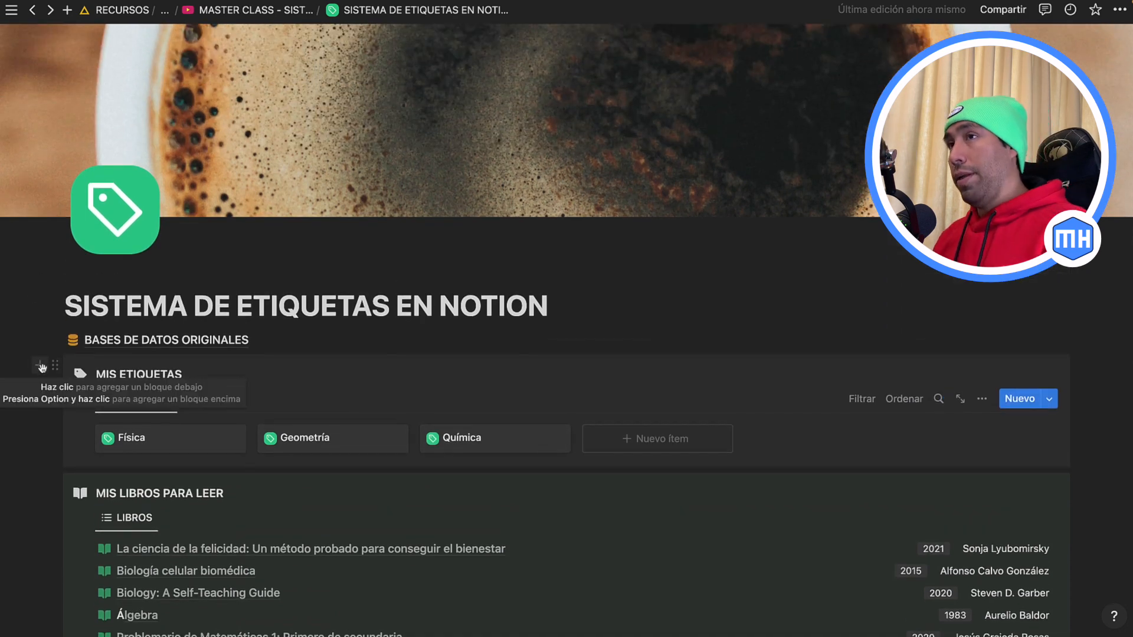
pyautogui.keyDown('alt'); pyautogui.click(41, 367); pyautogui.keyUp('alt')
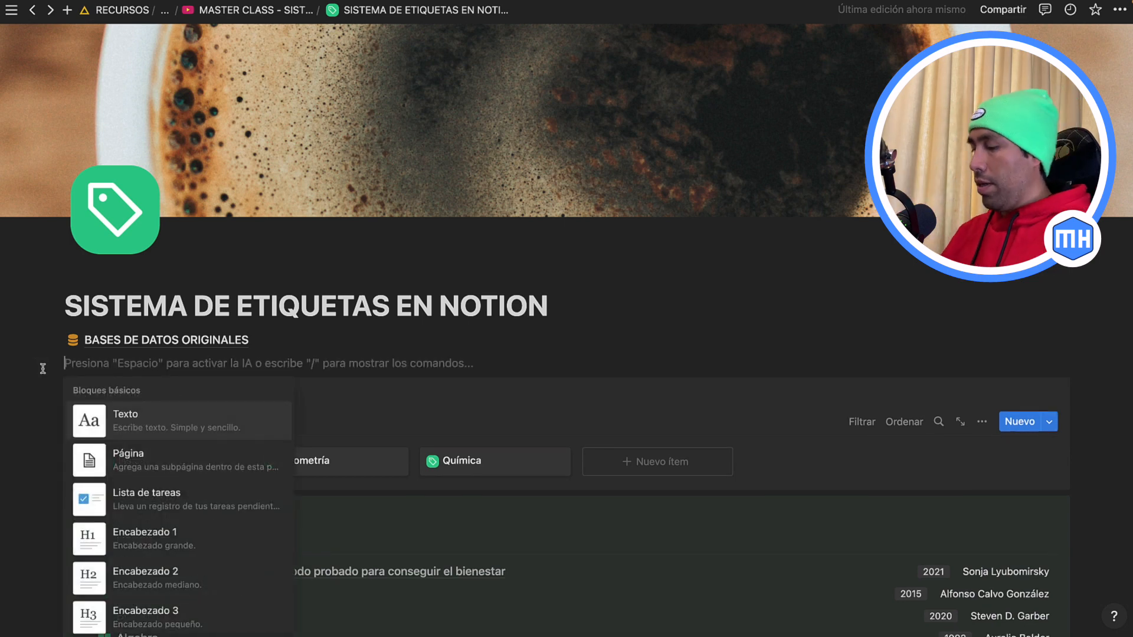
pyautogui.write('COL')
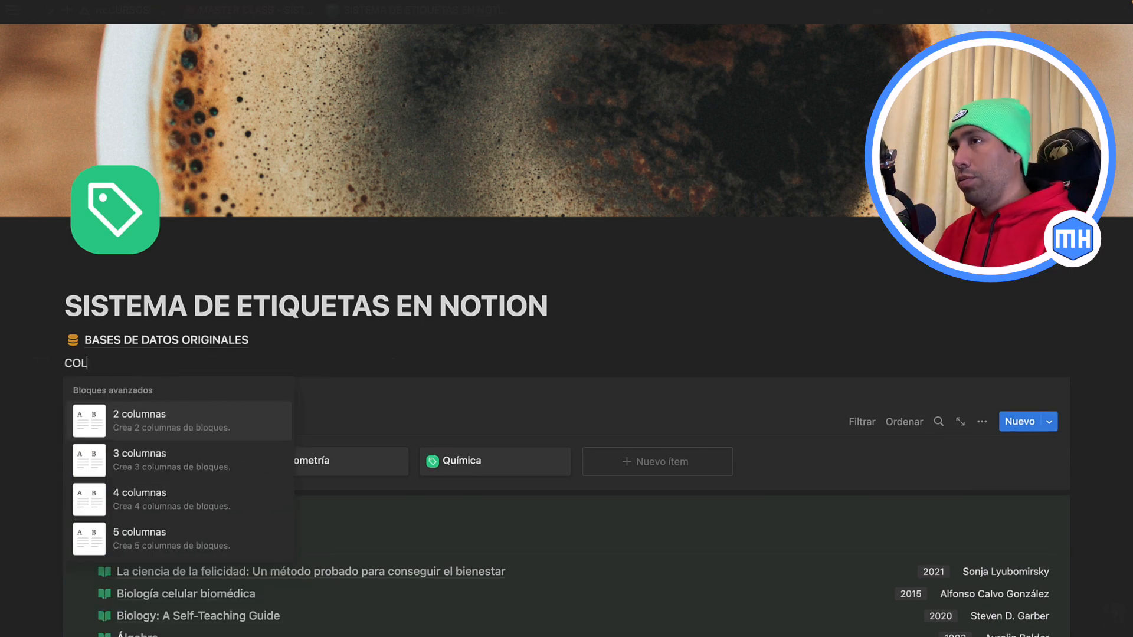
pyautogui.click(140, 460)
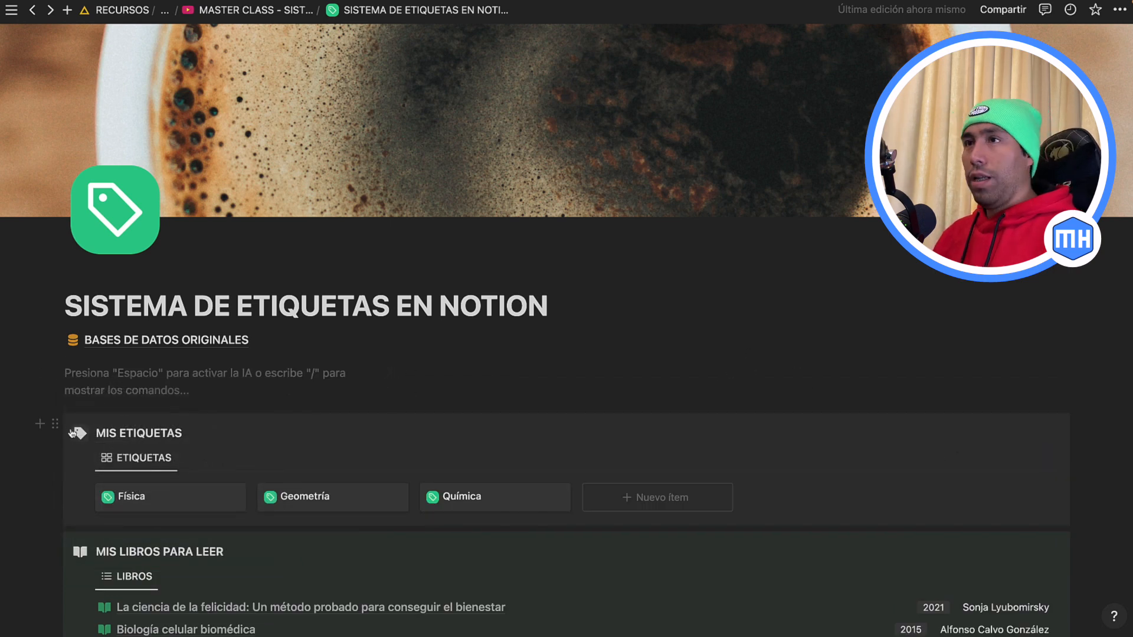
# Arrange the callouts in the columns: MIS ETIQUETAS first, MIS LIBROS PARA LEER above MIS CAPTURAS WEB second, MIS EVALUACIONES third.
pyautogui.moveTo(55, 424); pyautogui.dragTo(453, 156)
pyautogui.scroll(-4, 71, 370)
pyautogui.scroll(-3, 261, 450)
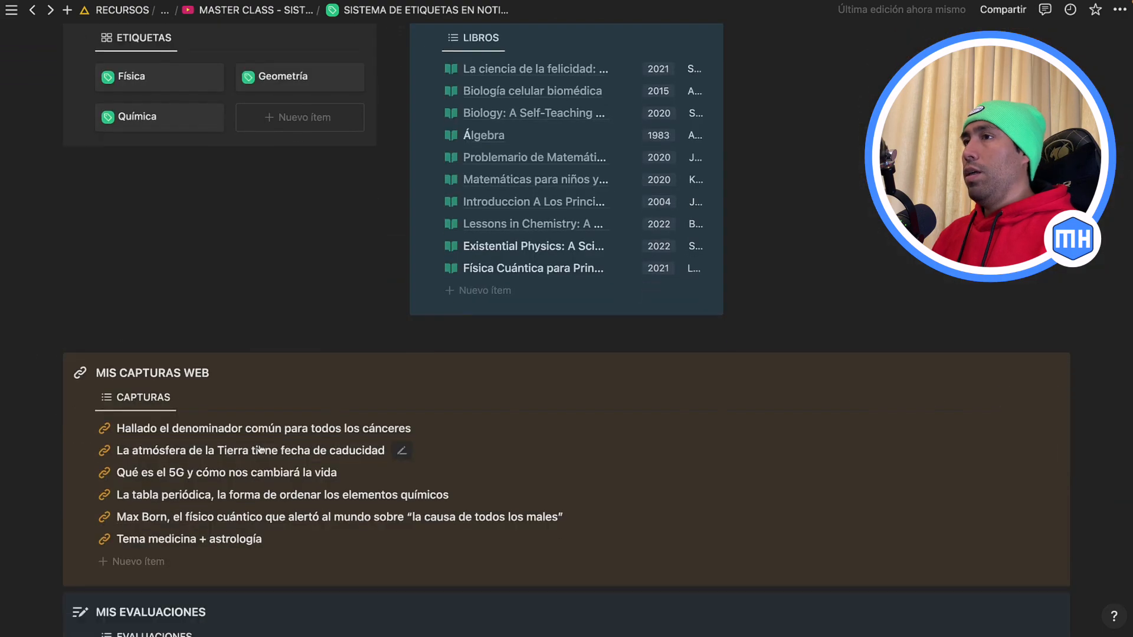
pyautogui.moveTo(55, 363); pyautogui.dragTo(451, 324)
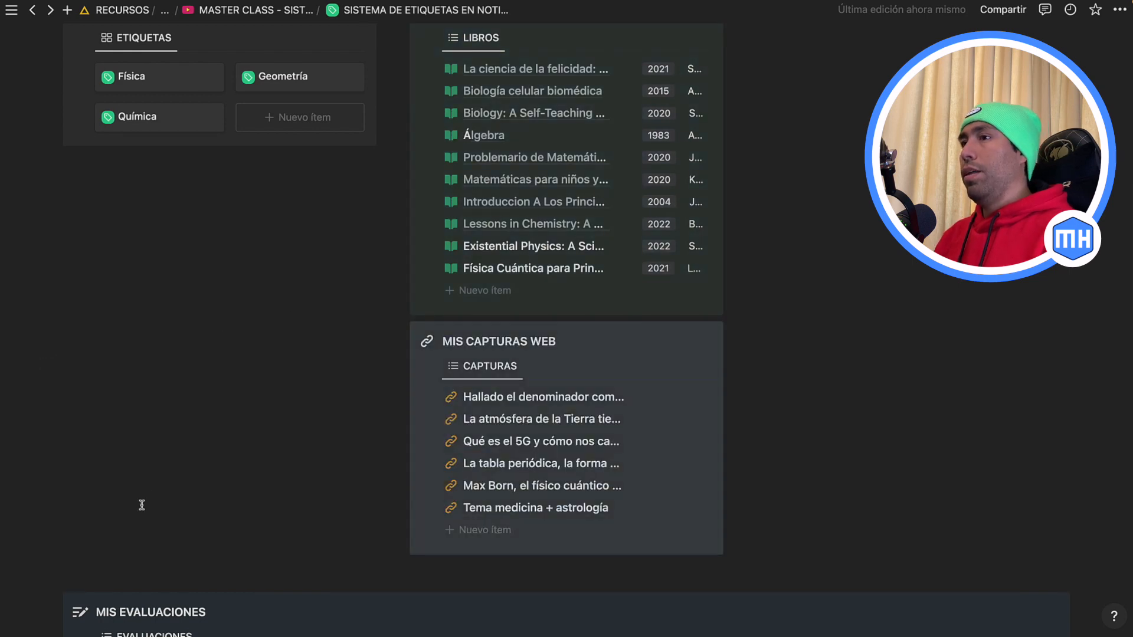
pyautogui.moveTo(54, 612); pyautogui.dragTo(790, 371)
# Paste the copied green network image below the MIS EVALUACIONES callout and centre it in the column.
pyautogui.scroll(-7, 779, 390)
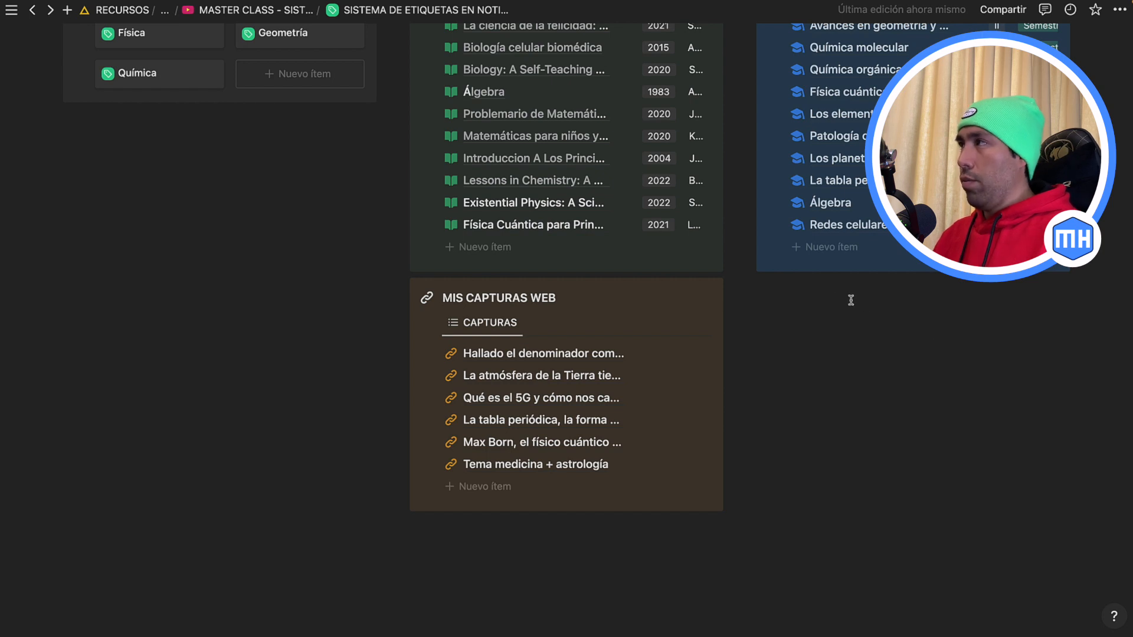
pyautogui.click(822, 298)
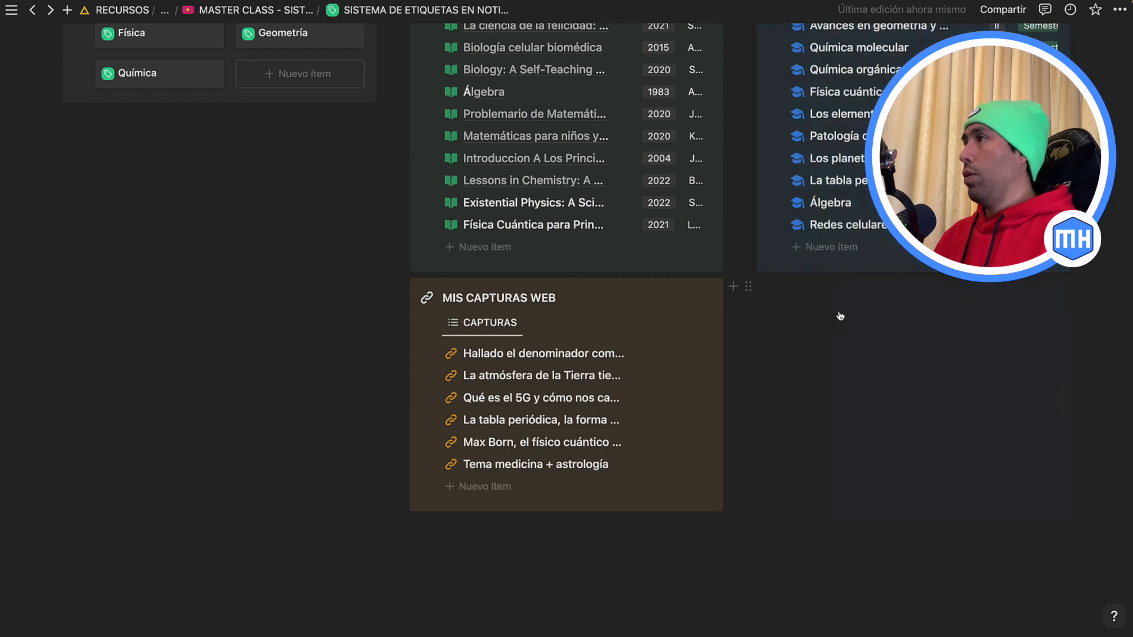
pyautogui.hotkey('ctrl', 'v')
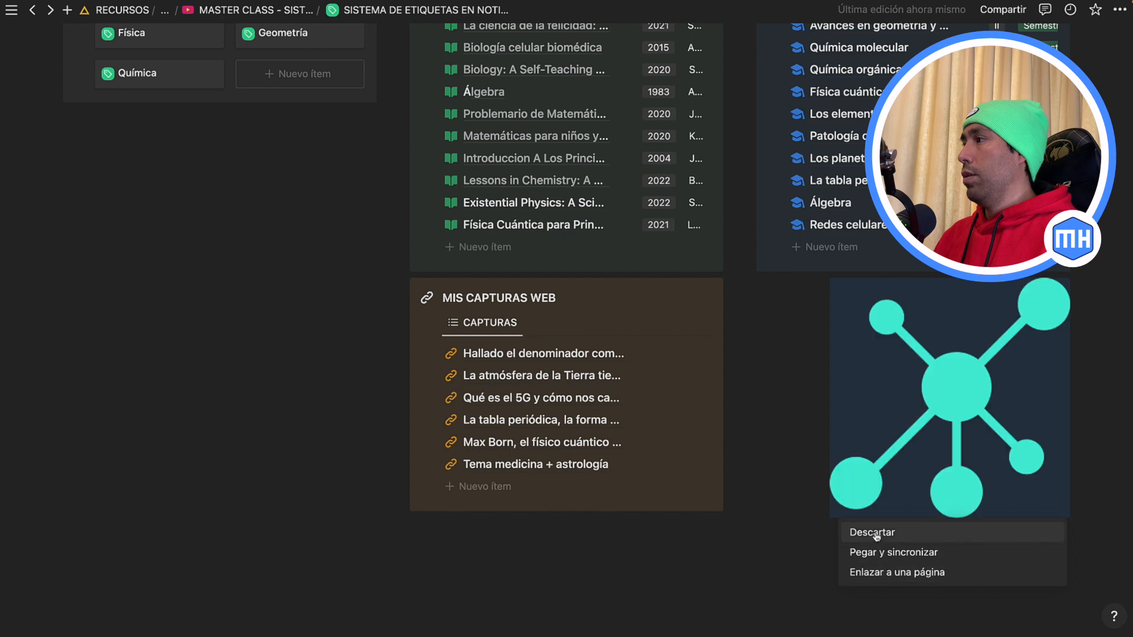
pyautogui.click(876, 533)
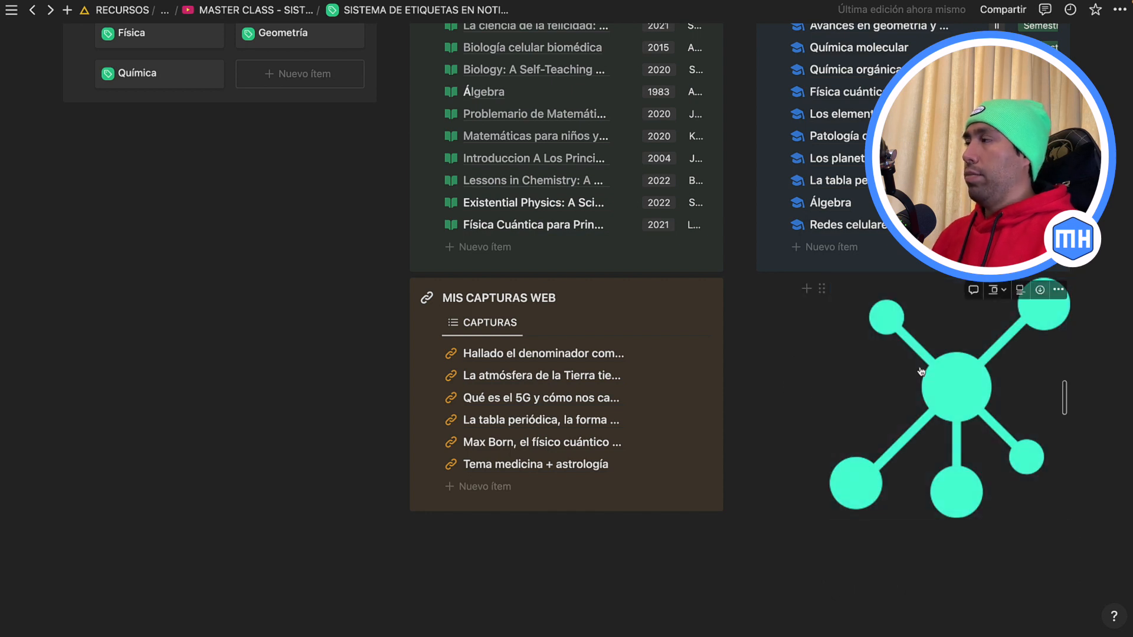
pyautogui.click(1003, 296)
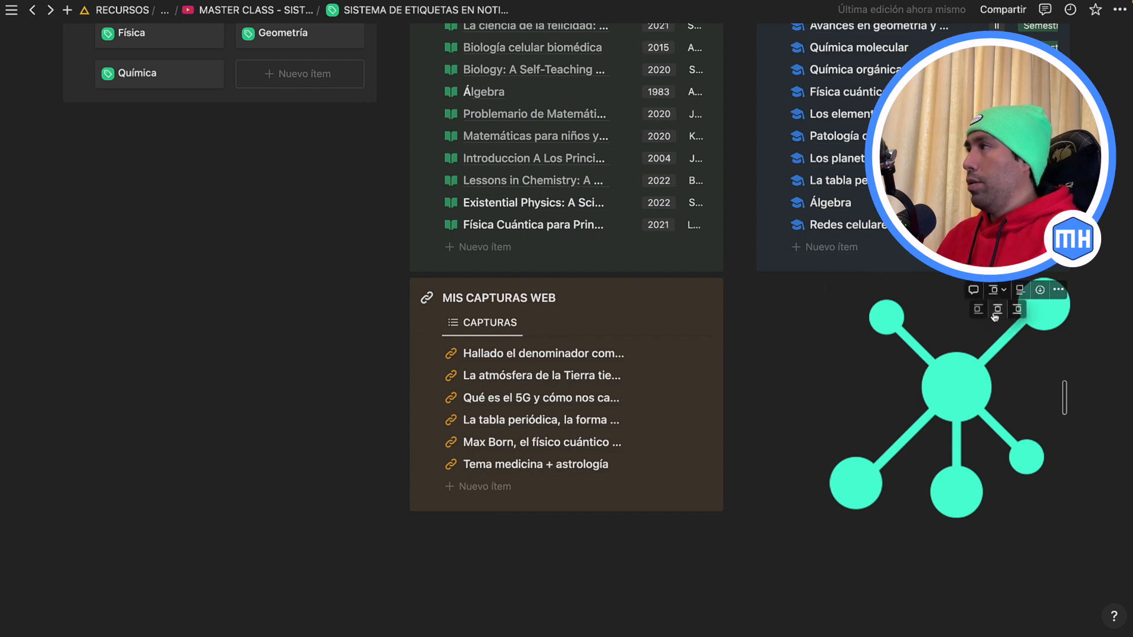
pyautogui.click(995, 317)
pyautogui.click(983, 559)
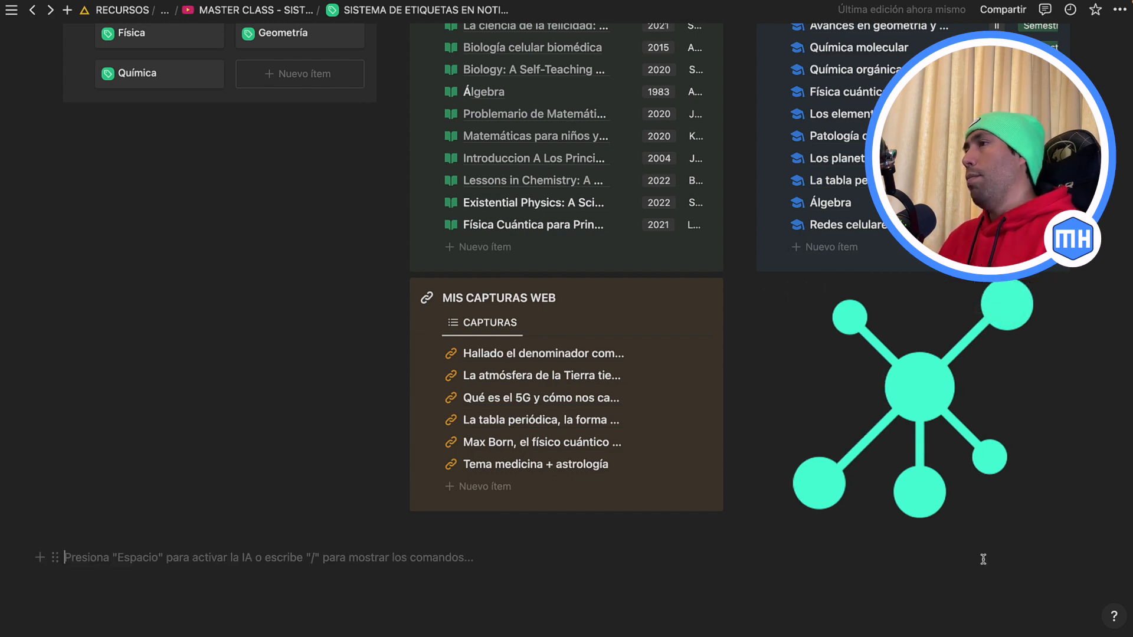
# Narrow the MIS ETIQUETAS column and widen the MIS EVALUACIONES column so its entries fit.
pyautogui.scroll(5, 936, 405)
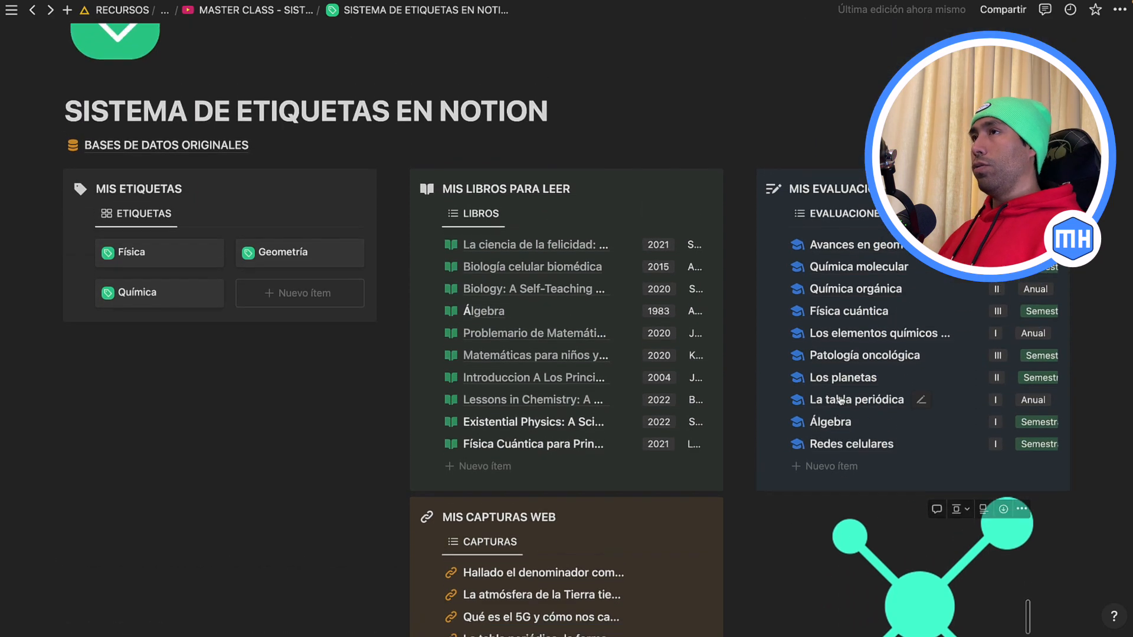
pyautogui.scroll(4, 840, 400)
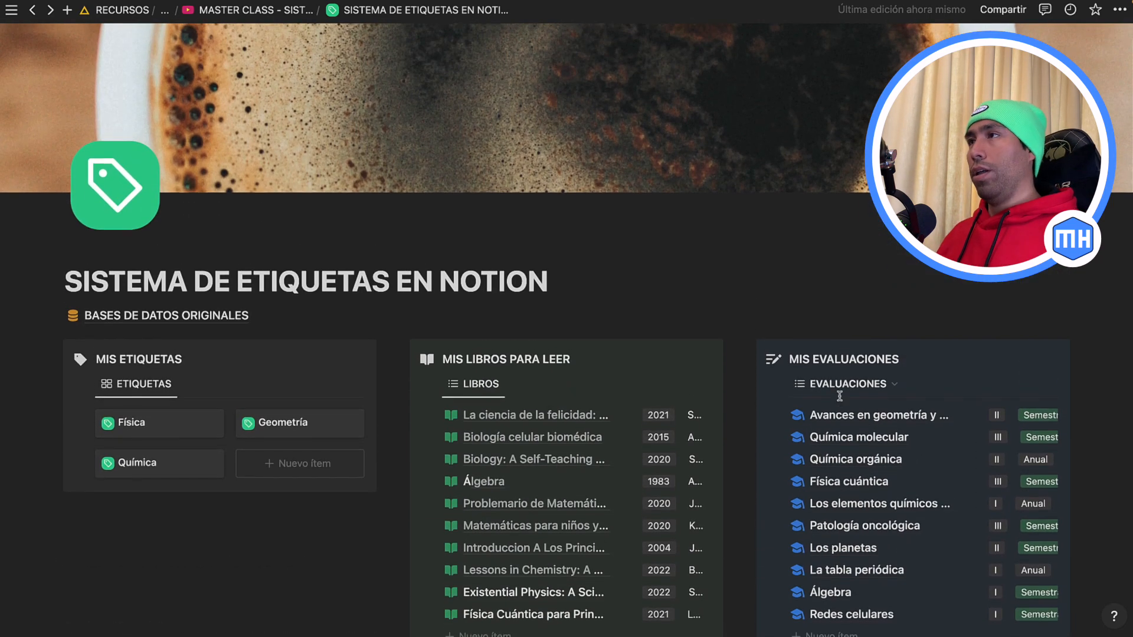
pyautogui.scroll(1, 840, 397)
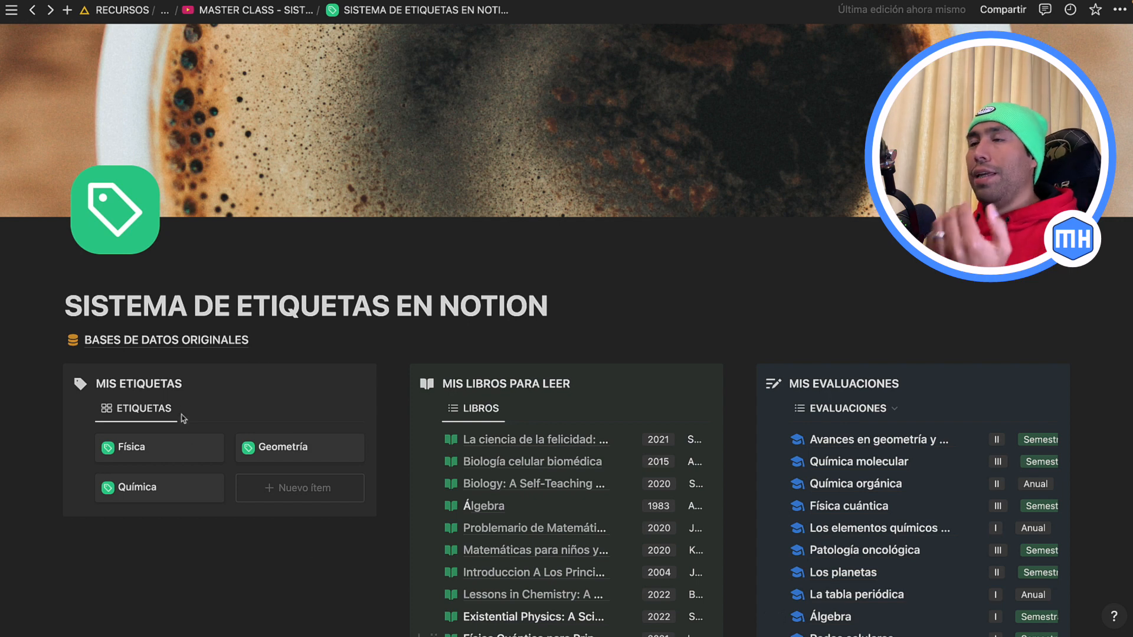
pyautogui.scroll(-3, 175, 425)
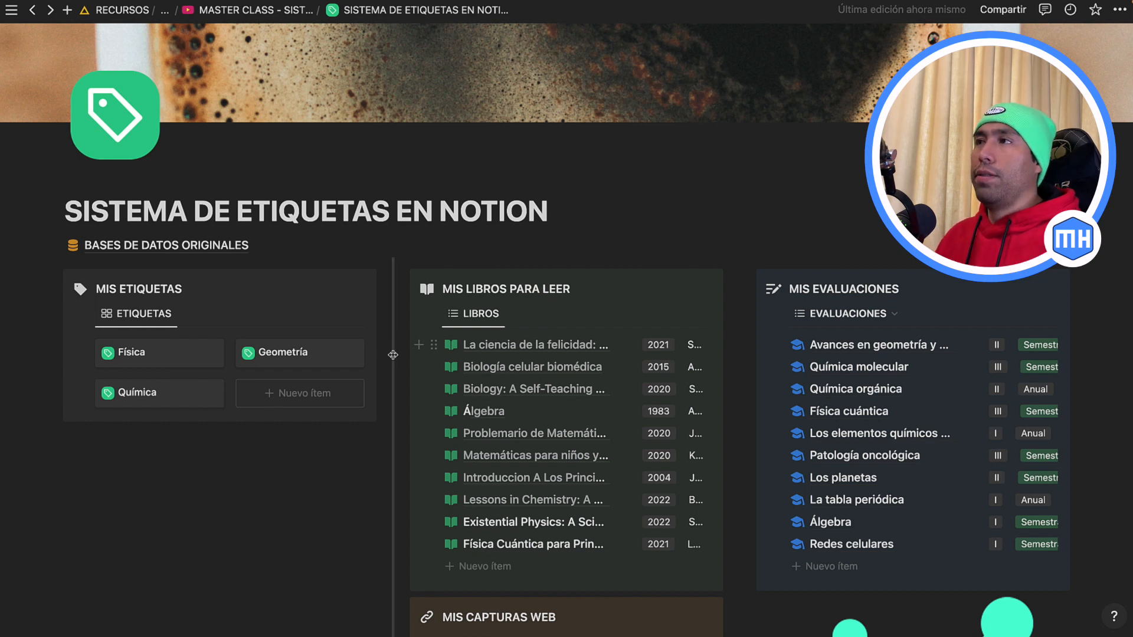
pyautogui.moveTo(393, 355); pyautogui.dragTo(274, 353)
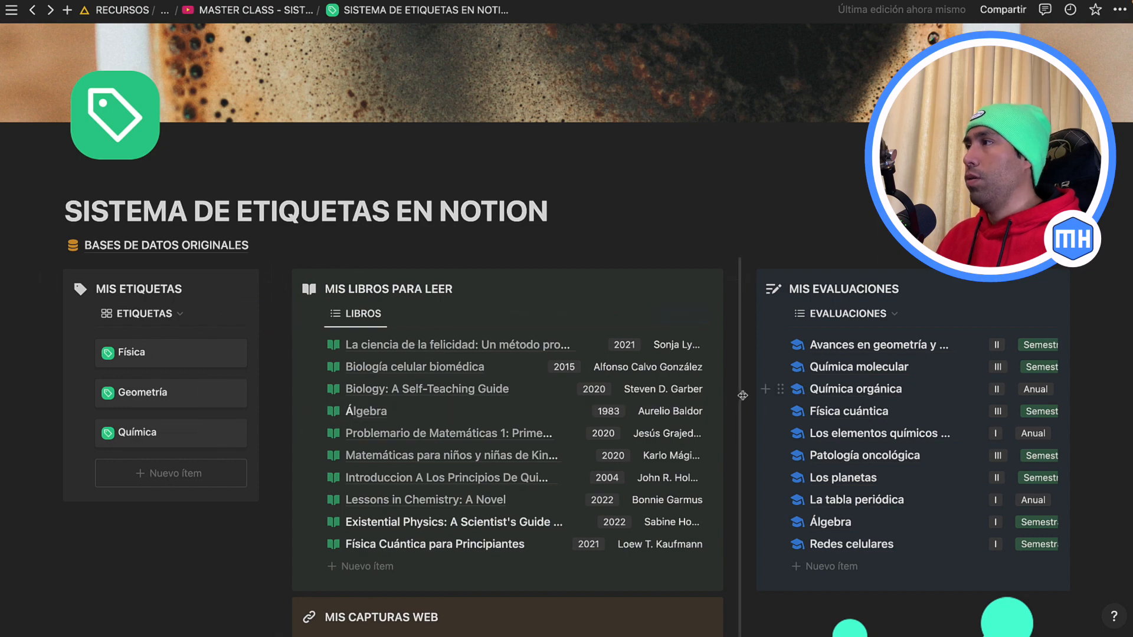
pyautogui.moveTo(737, 395); pyautogui.dragTo(654, 390)
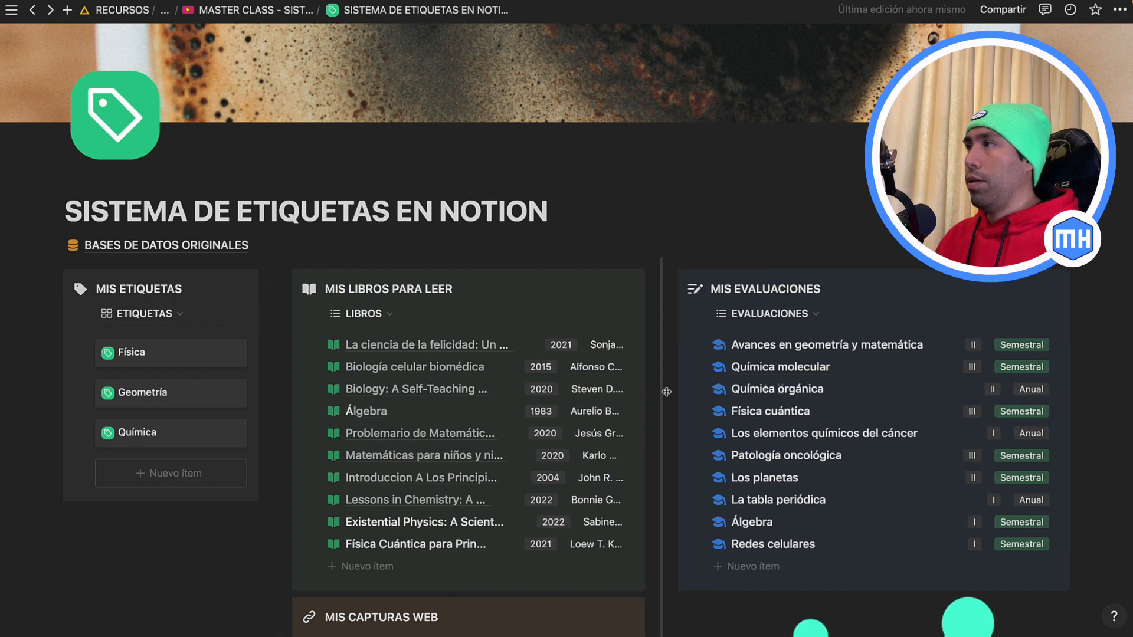
pyautogui.scroll(-5, 667, 392)
pyautogui.scroll(3, 664, 390)
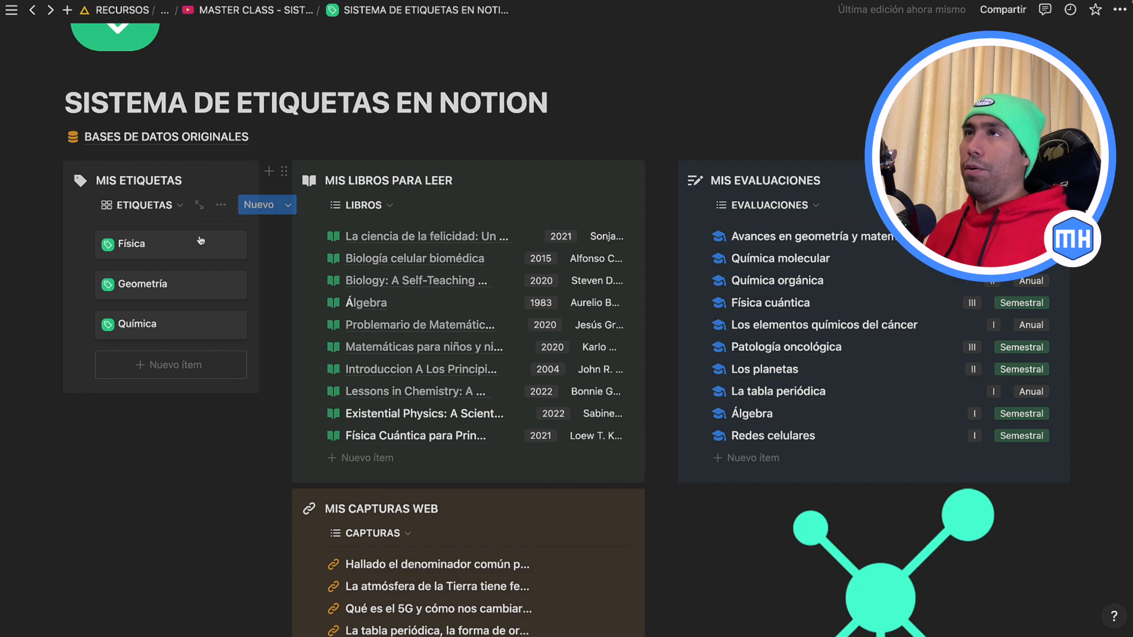
# Open the BASES DE DATOS ORIGINALES page and set the Categoría of Química to Ciencias in Etiquetas 2.0.
pyautogui.click(188, 140)
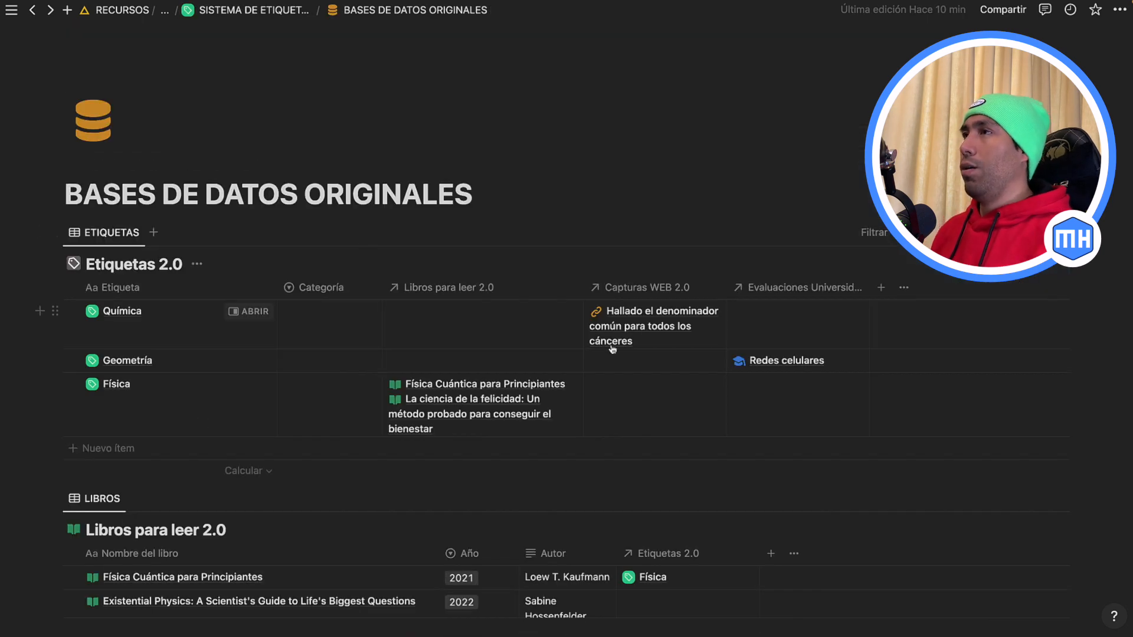
pyautogui.click(333, 321)
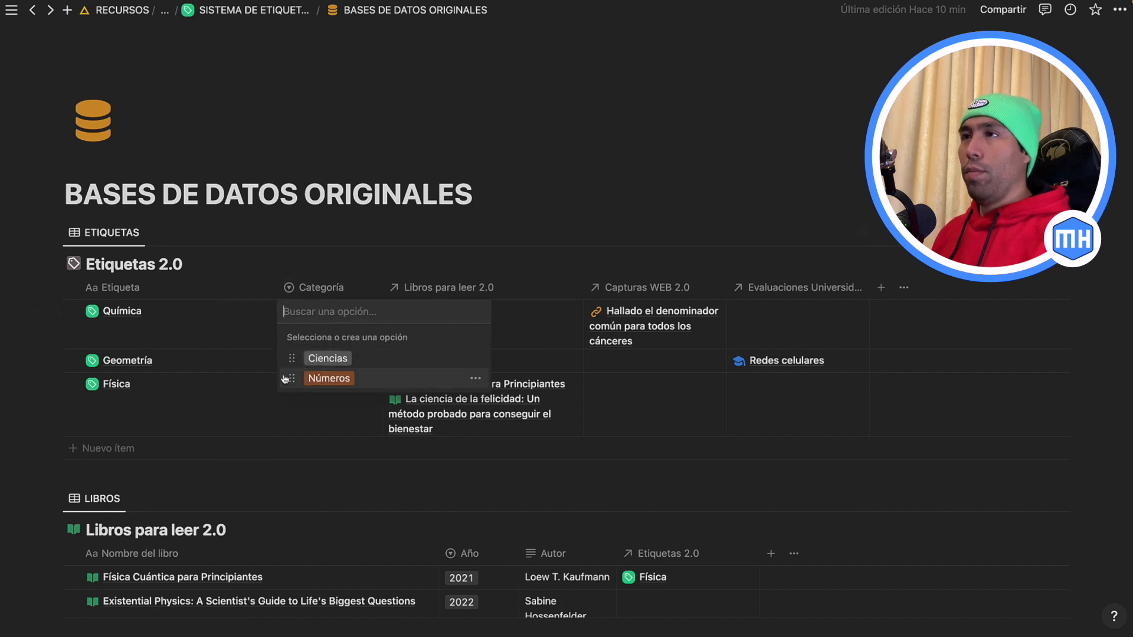
pyautogui.click(240, 334)
pyautogui.click(326, 328)
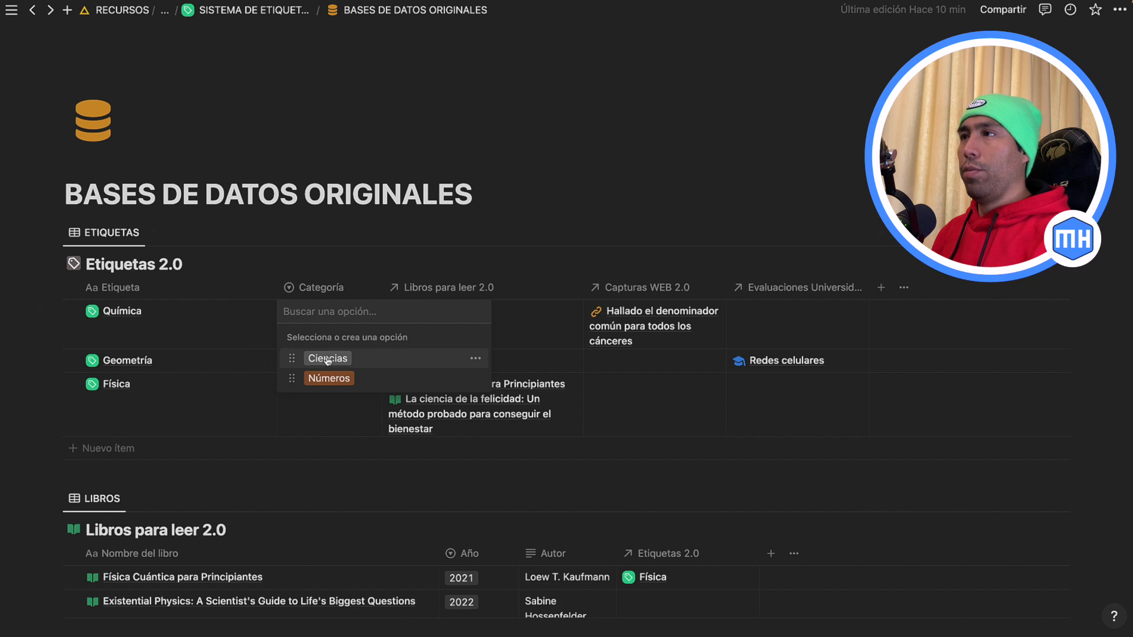
pyautogui.click(328, 359)
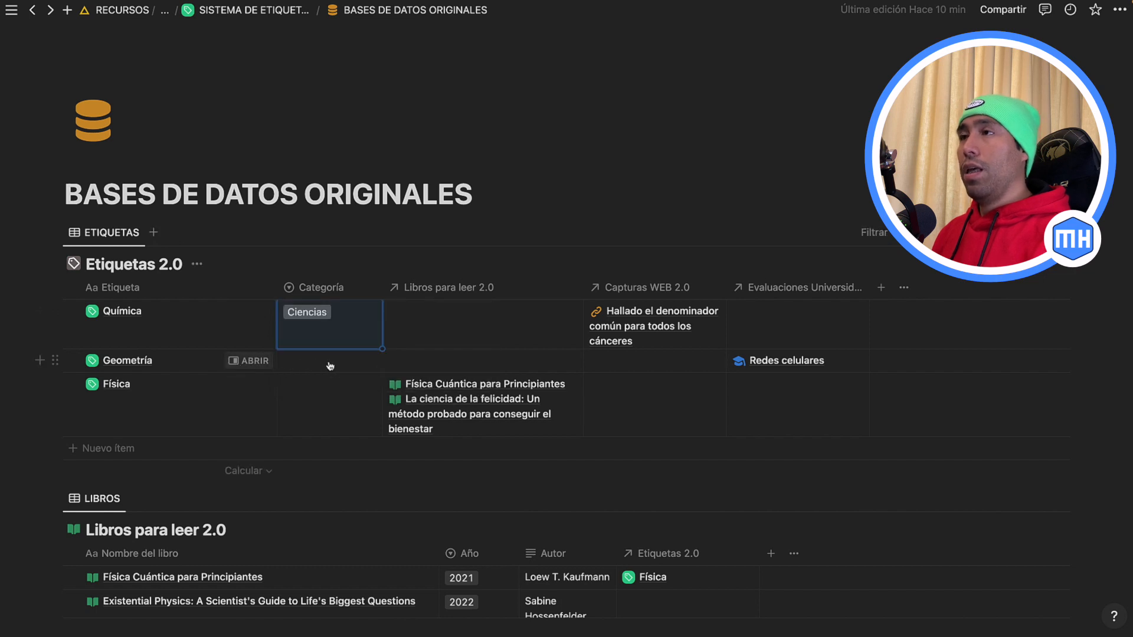
# Set the Categoría of Geometría to Números and that of Física to a new option, Otros.
pyautogui.click(328, 366)
pyautogui.click(329, 427)
pyautogui.press('Down')
pyautogui.press('Return')
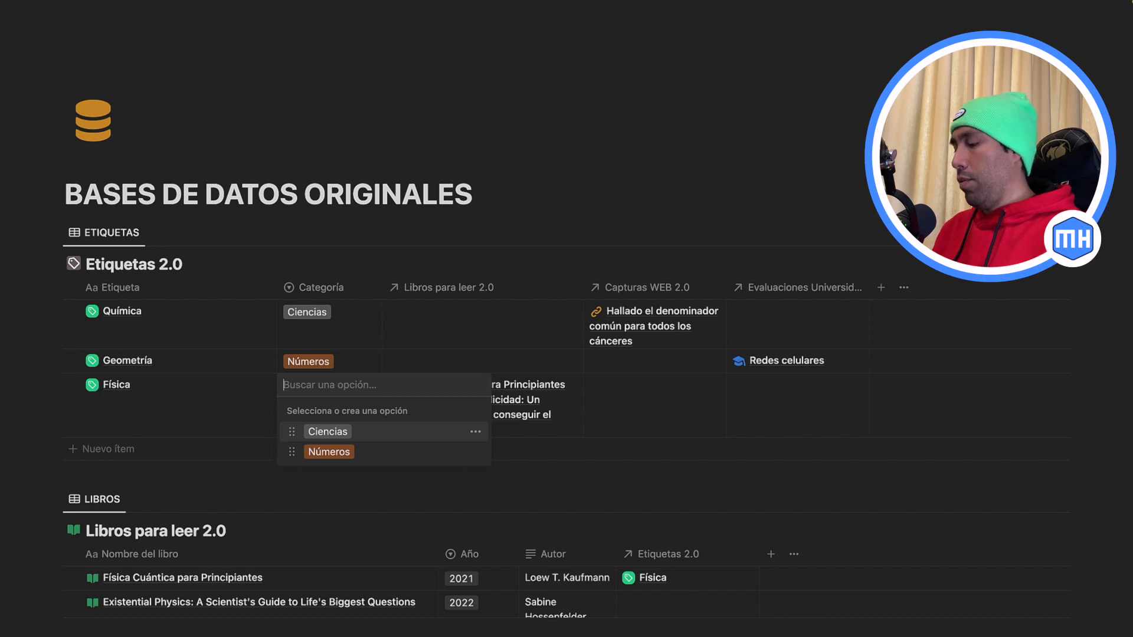
pyautogui.write('Otros')
pyautogui.click(345, 433)
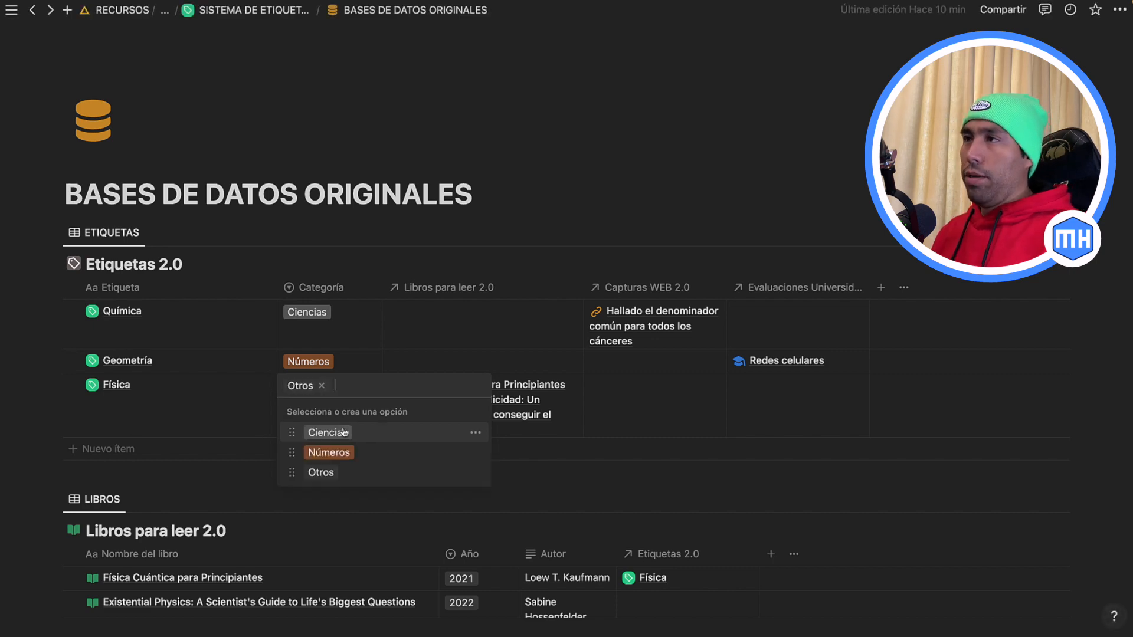
pyautogui.press('Escape')
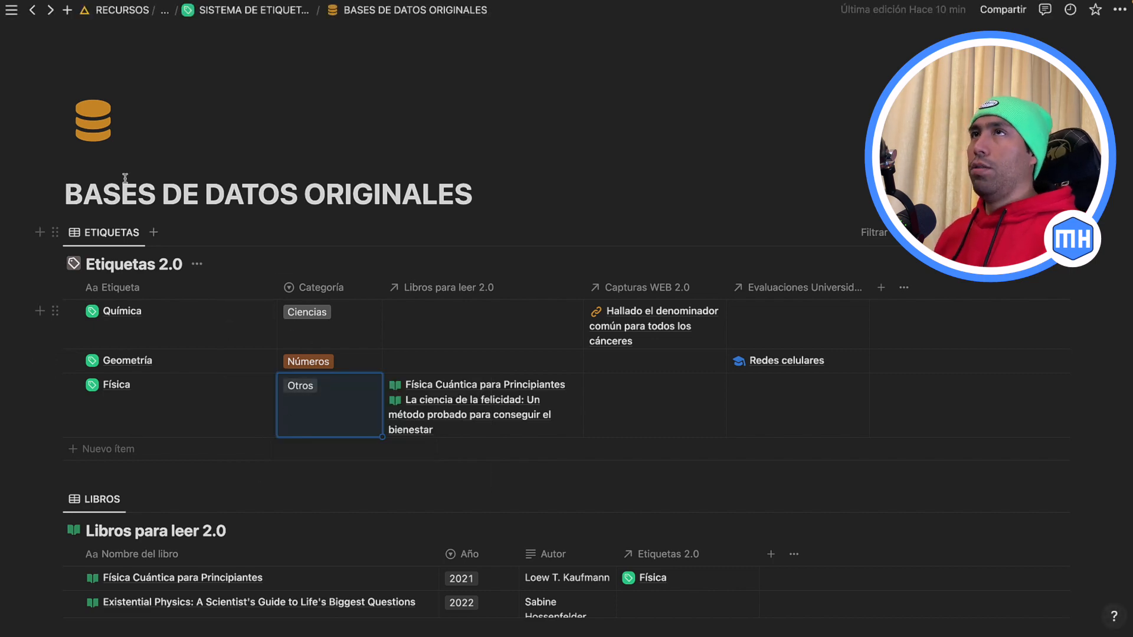
# Return to the tag-system page and group the ETIQUETAS gallery by Categoría.
pyautogui.click(33, 13)
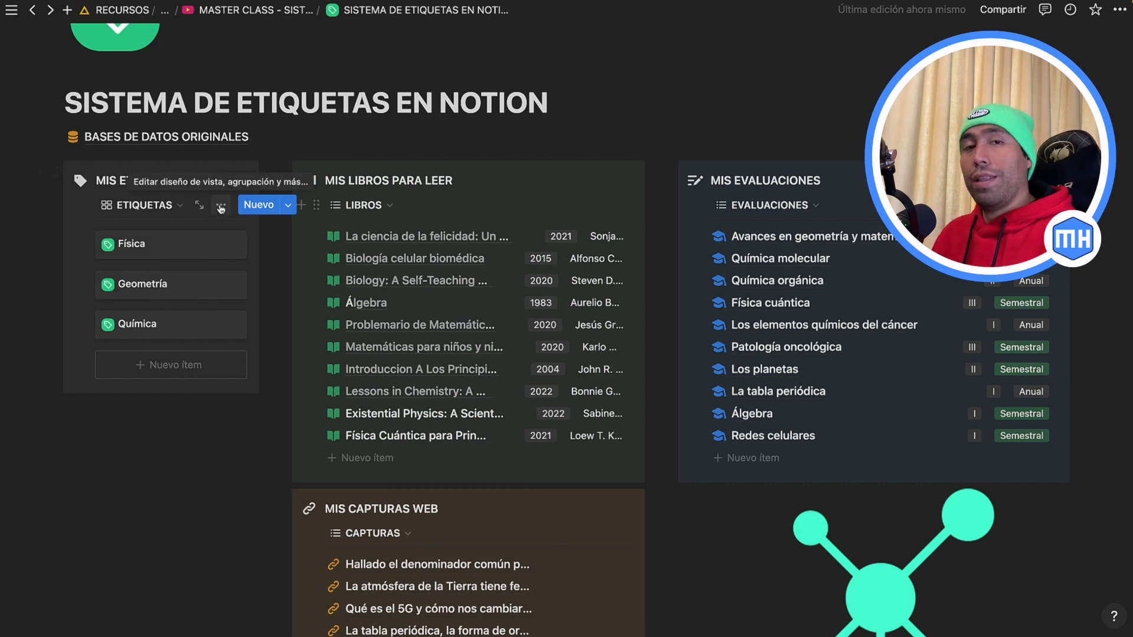
pyautogui.click(221, 206)
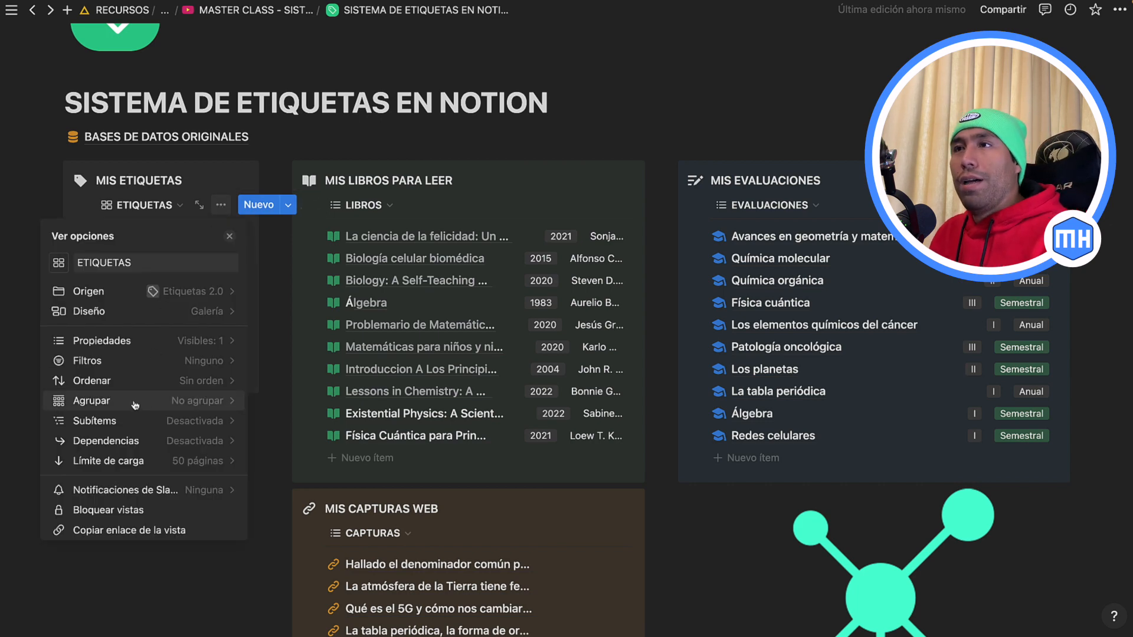
pyautogui.click(116, 404)
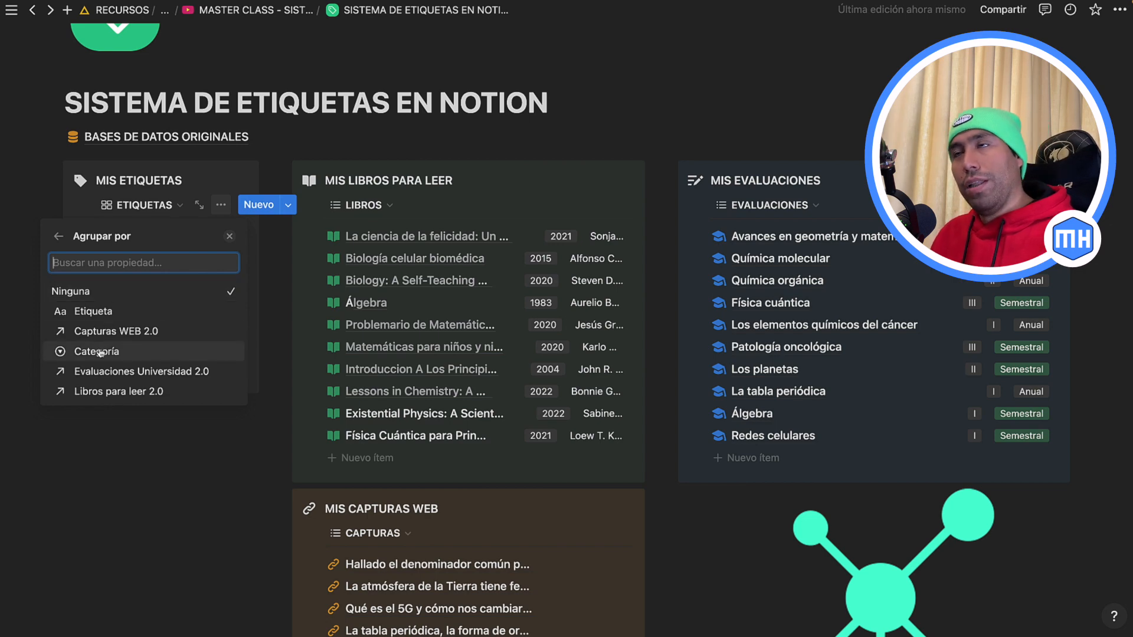
pyautogui.click(100, 352)
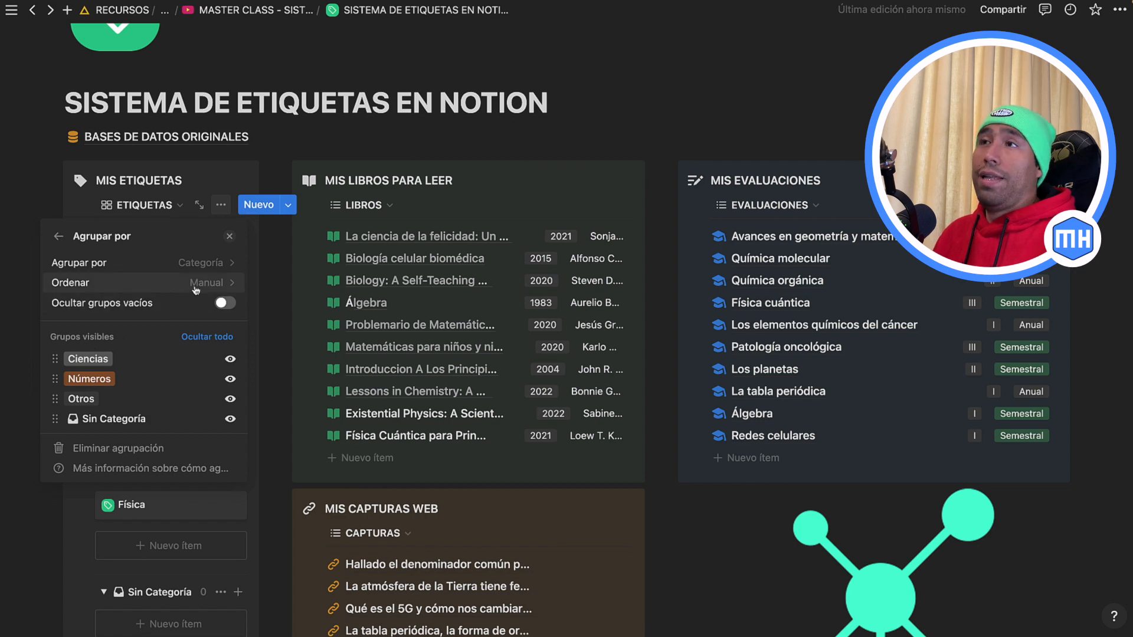
# Sort the ETIQUETAS groups alphabetically (Alfabético), hide empty groups and close the view options.
pyautogui.click(200, 286)
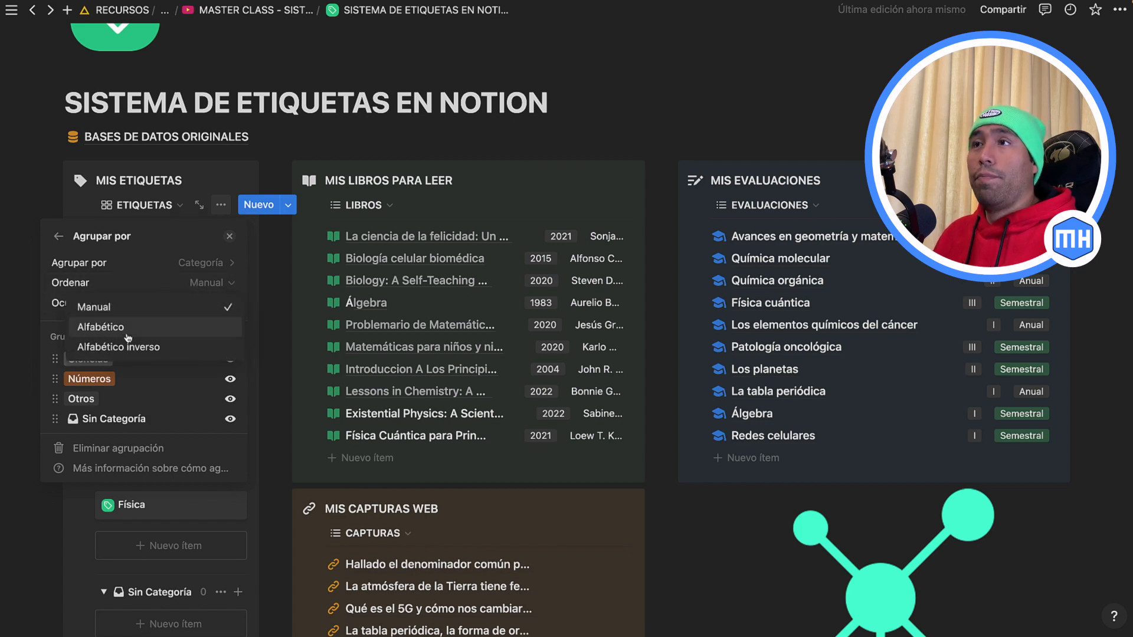
pyautogui.click(126, 328)
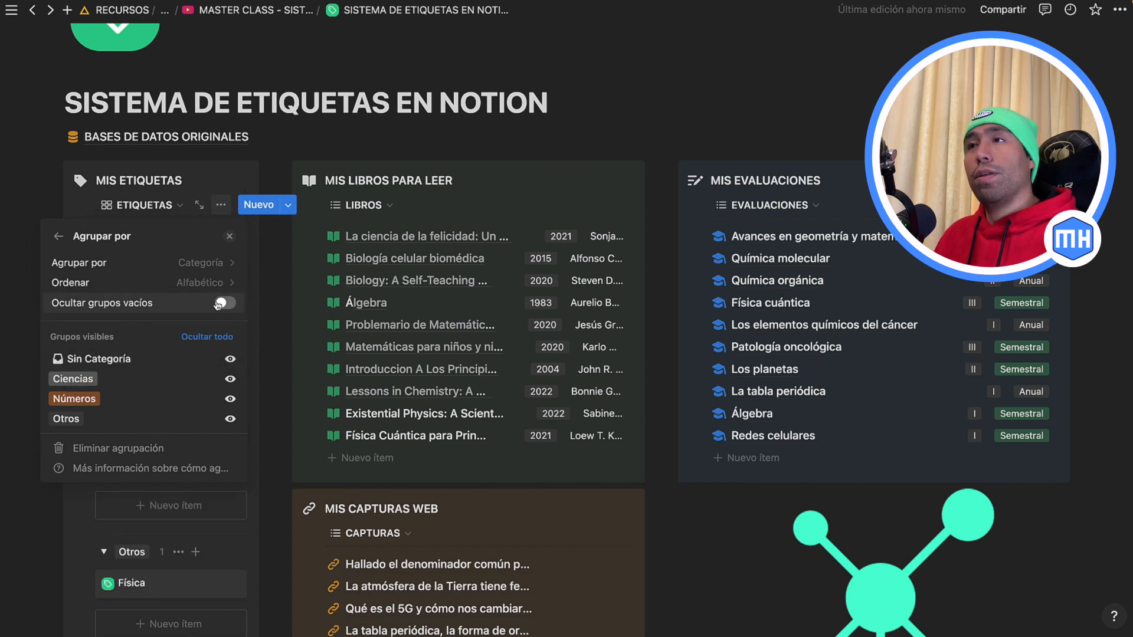
pyautogui.click(224, 303)
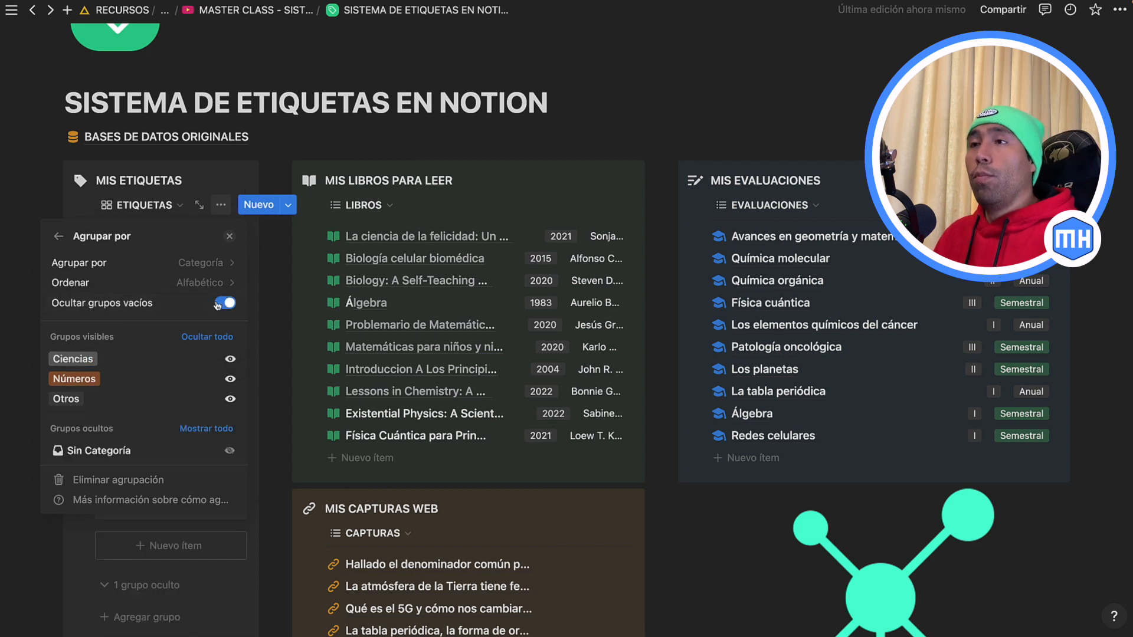
pyautogui.click(230, 236)
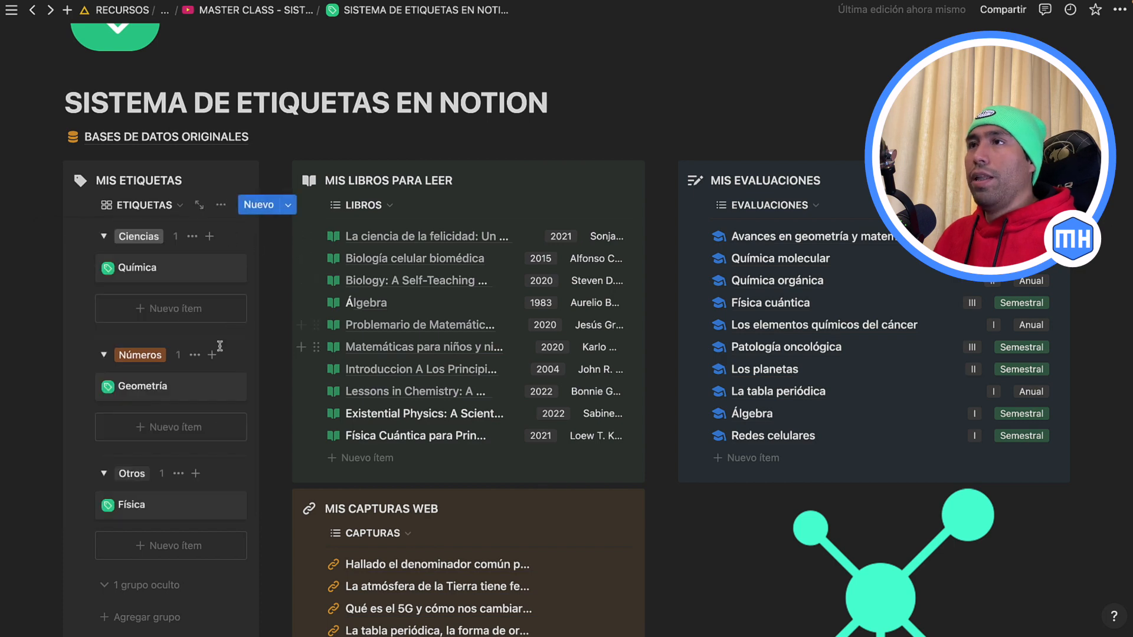
# Open the Patología oncológica evaluation and link it to a new tag, Medicina, in its Etiquetas 2.0 relation.
pyautogui.scroll(-1, 221, 351)
pyautogui.scroll(2, 221, 352)
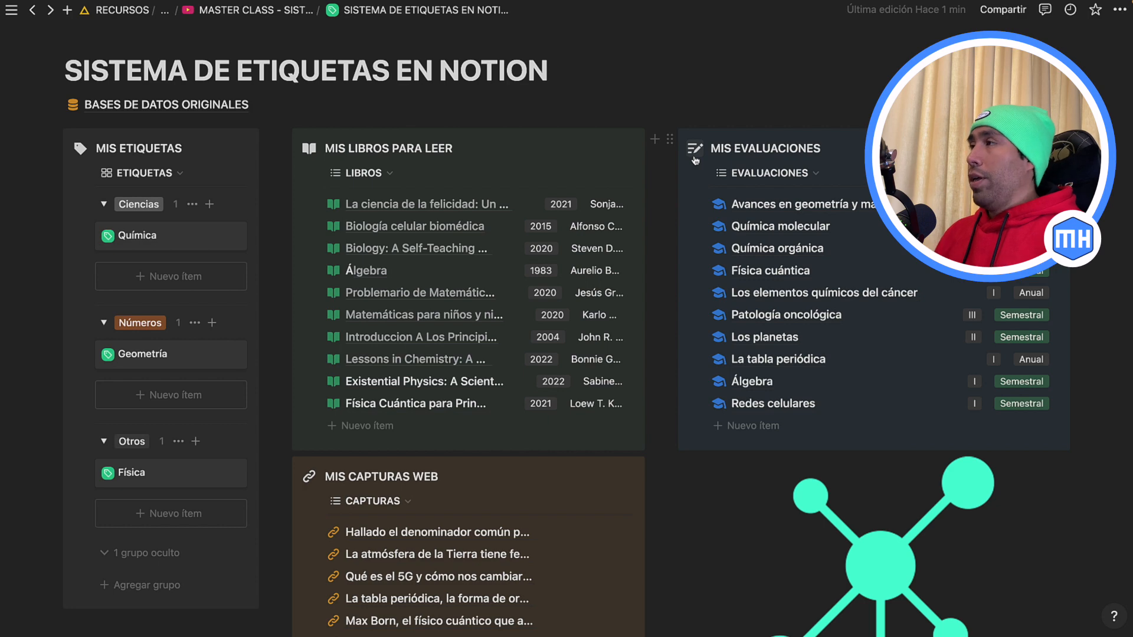
pyautogui.click(791, 315)
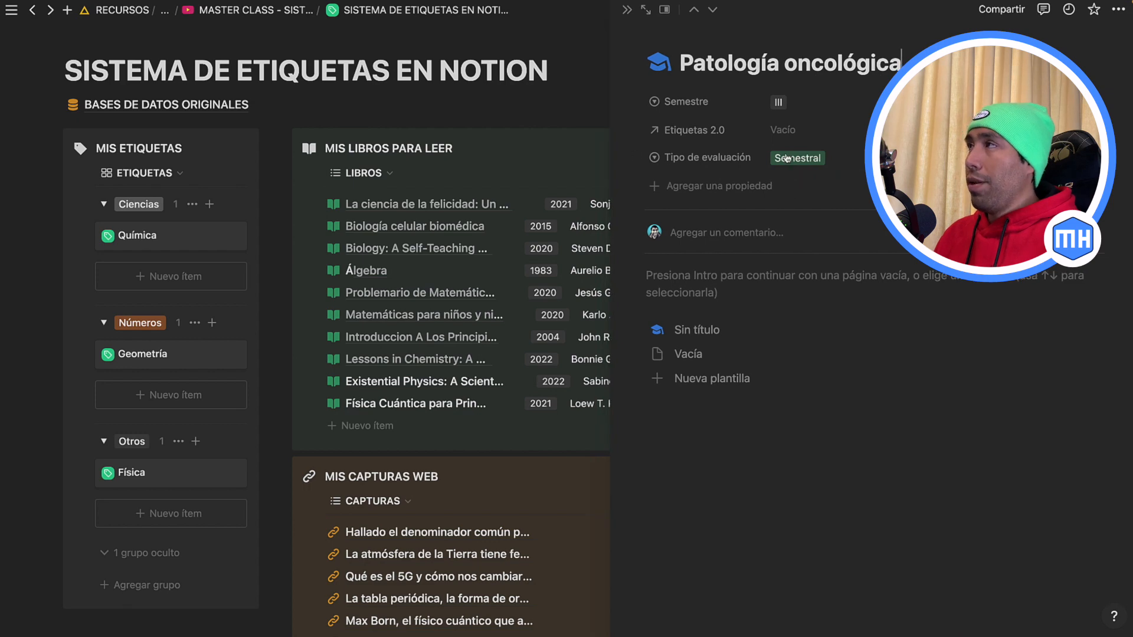
pyautogui.click(790, 129)
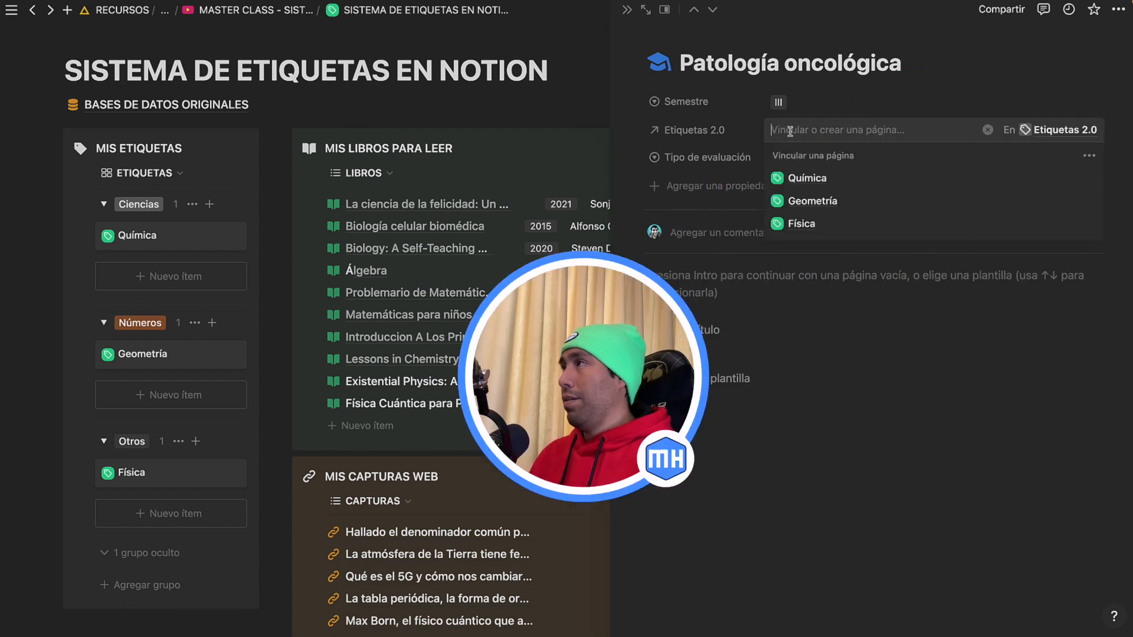
pyautogui.write('Medicina')
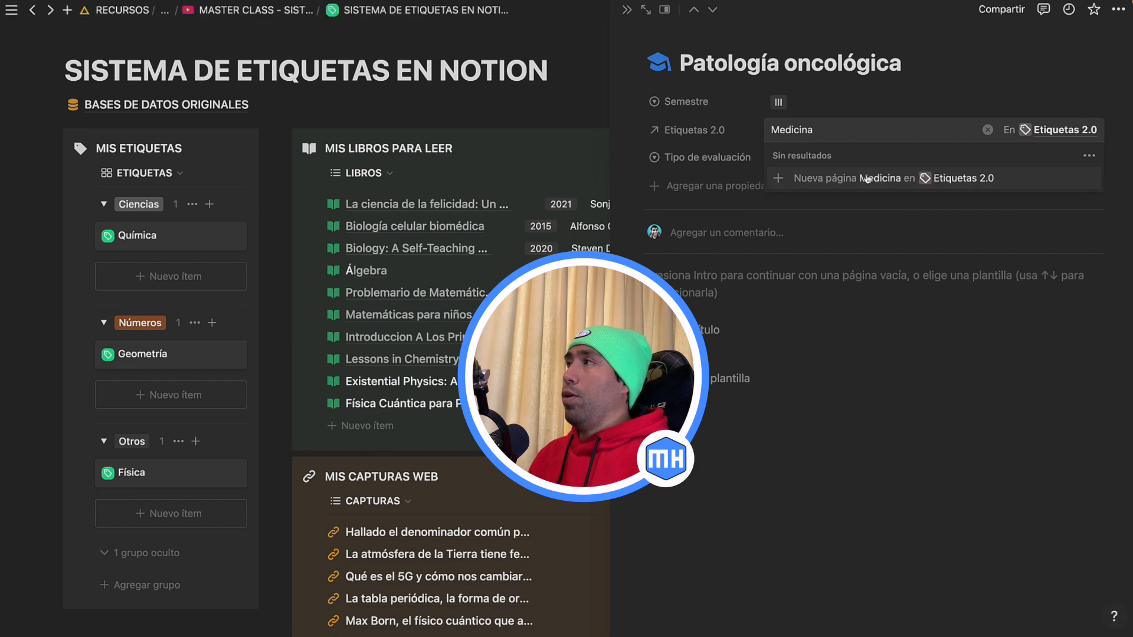
pyautogui.click(866, 178)
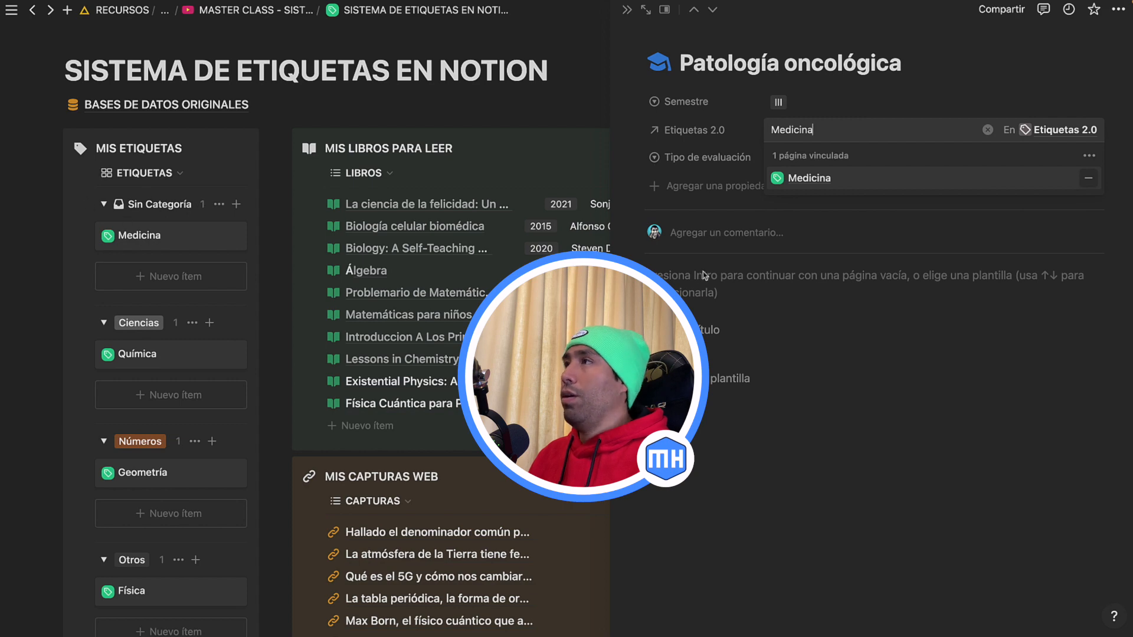
# Open the linked Medicina tag, set its Categoría to a new option, Medicina, and close the page preview.
pyautogui.click(808, 179)
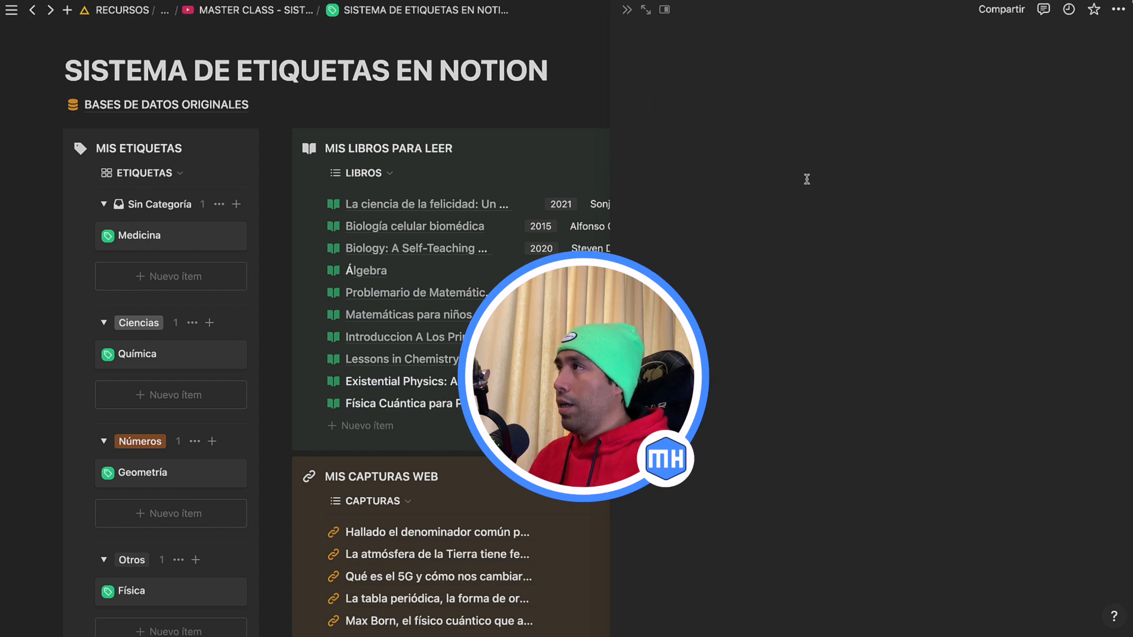
pyautogui.click(791, 100)
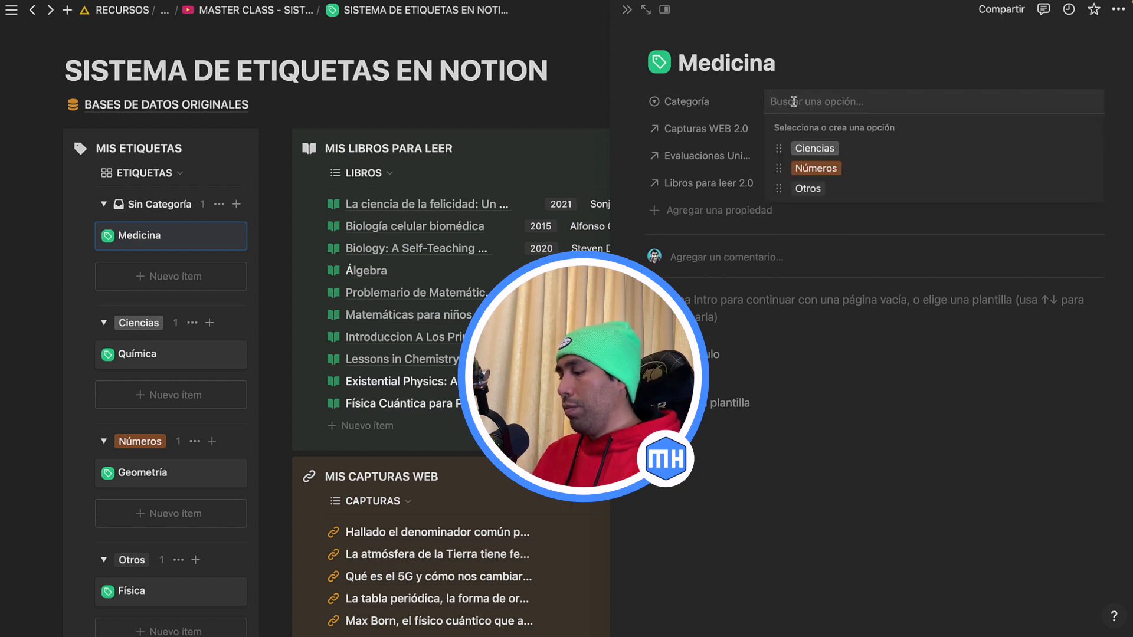
pyautogui.write('M')
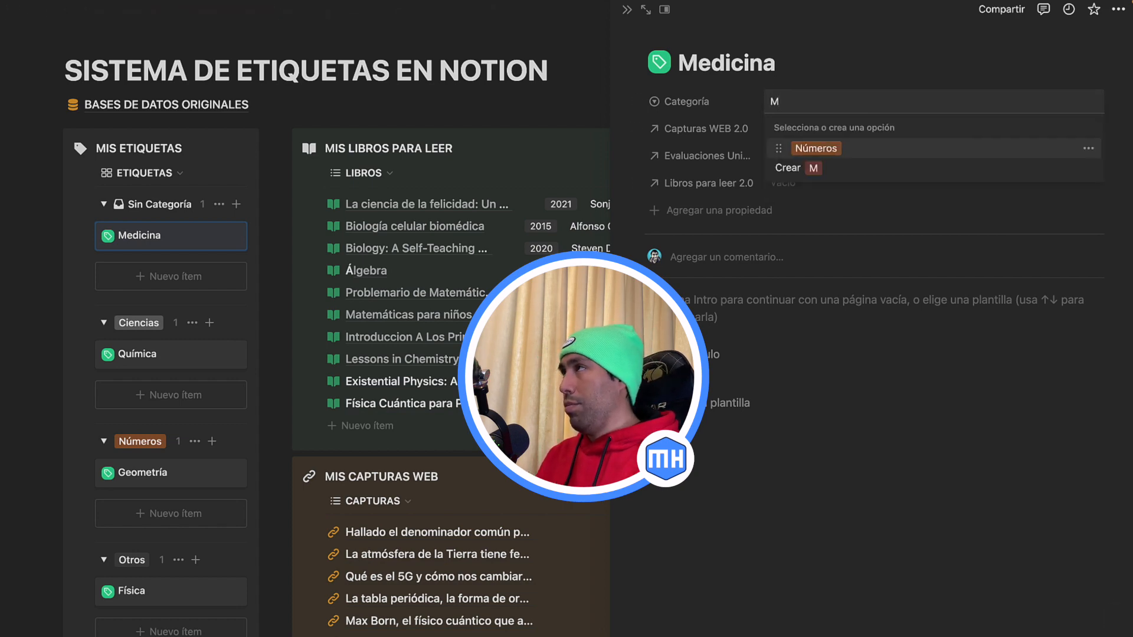
pyautogui.write('edicina')
pyautogui.press('Return')
pyautogui.press('Escape')
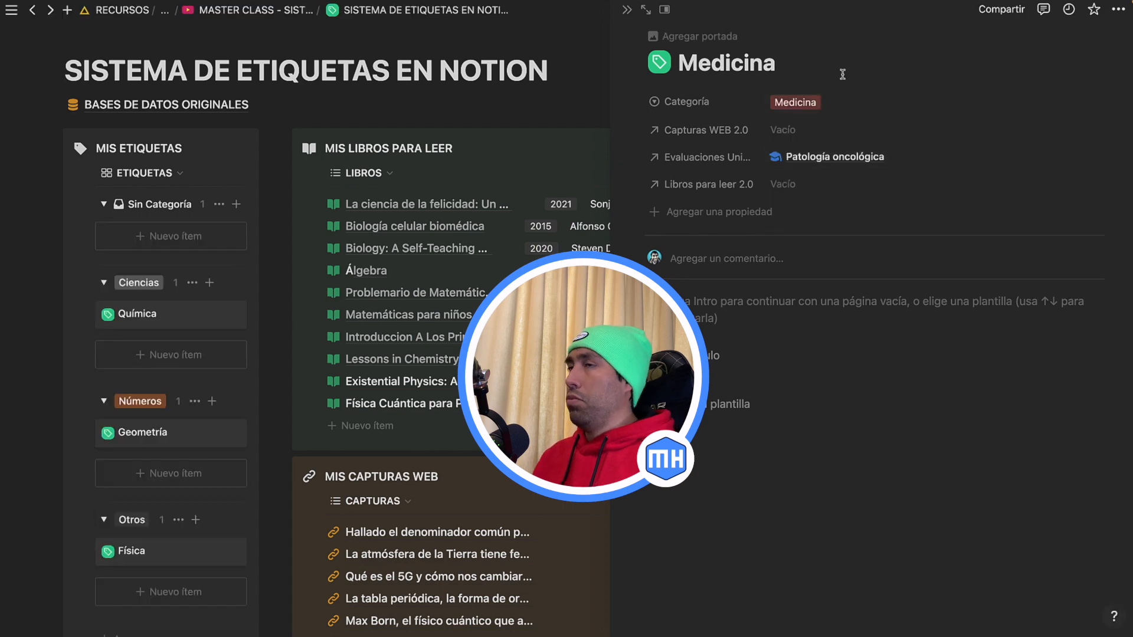
pyautogui.click(627, 9)
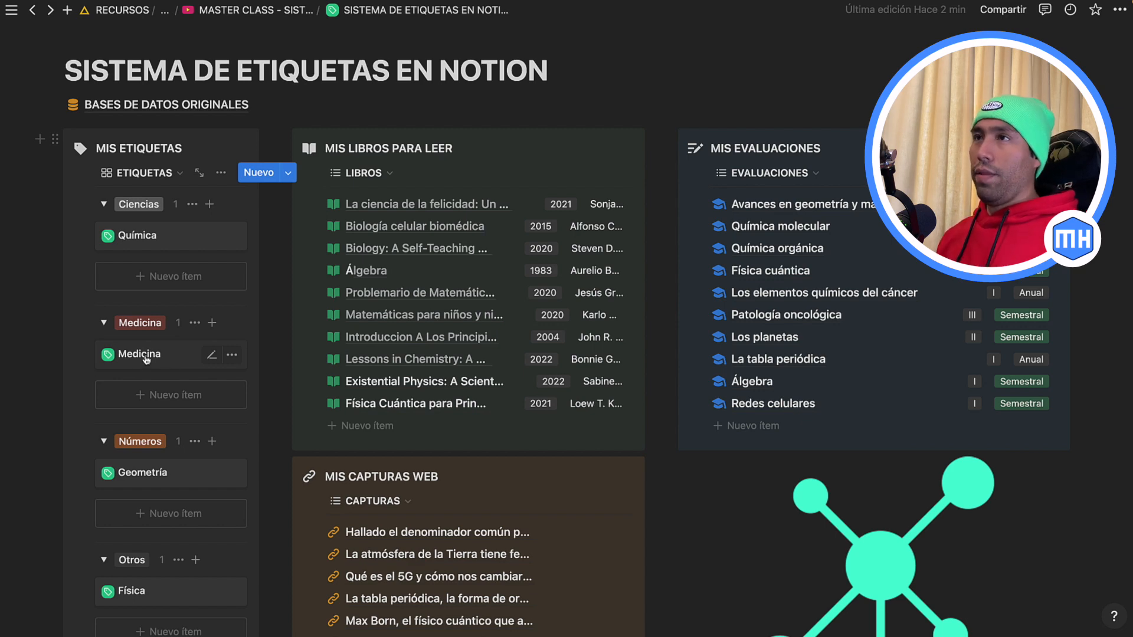
# Open the Medicina tag from the ETIQUETAS gallery and start editing its Sin título page template.
pyautogui.click(141, 356)
pyautogui.scroll(-3, 590, 446)
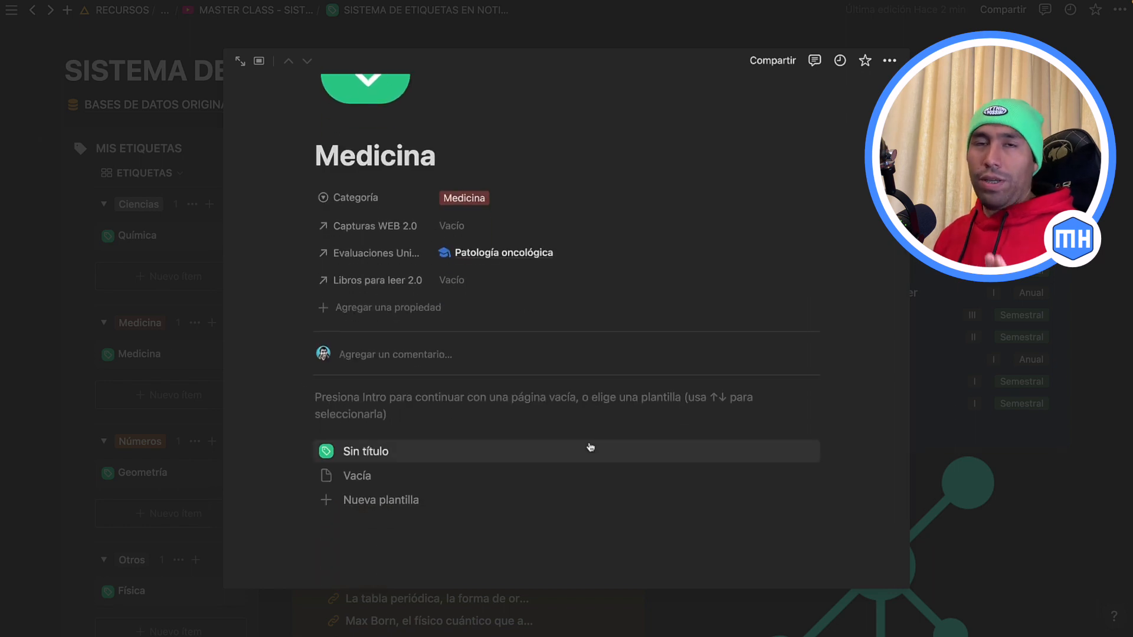
pyautogui.press('Down')
pyautogui.press('Down')
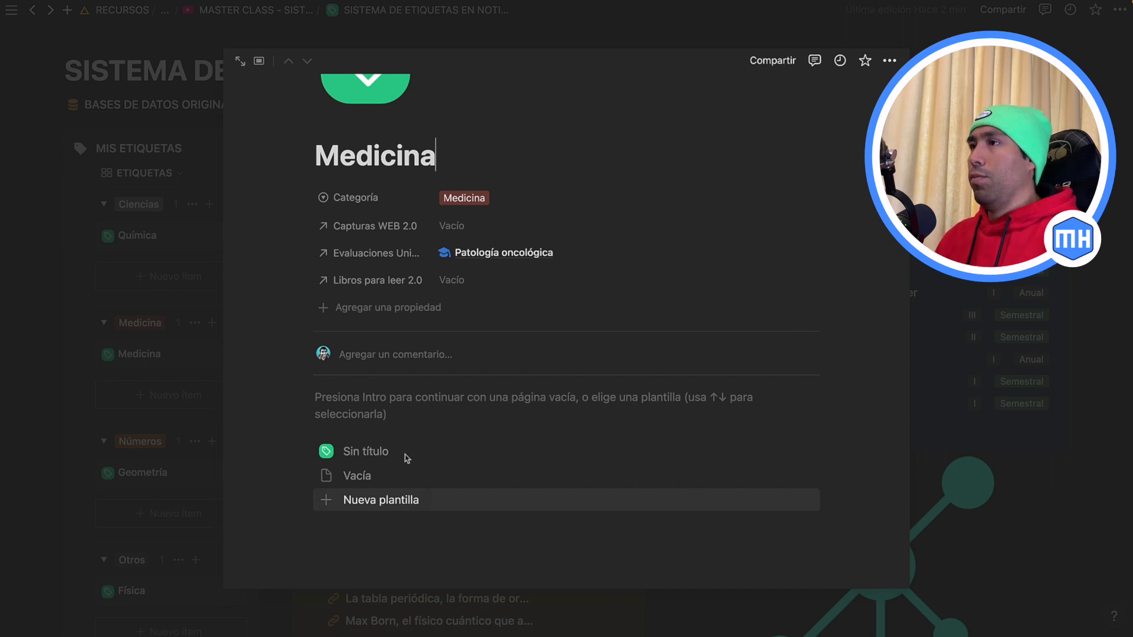
pyautogui.click(807, 452)
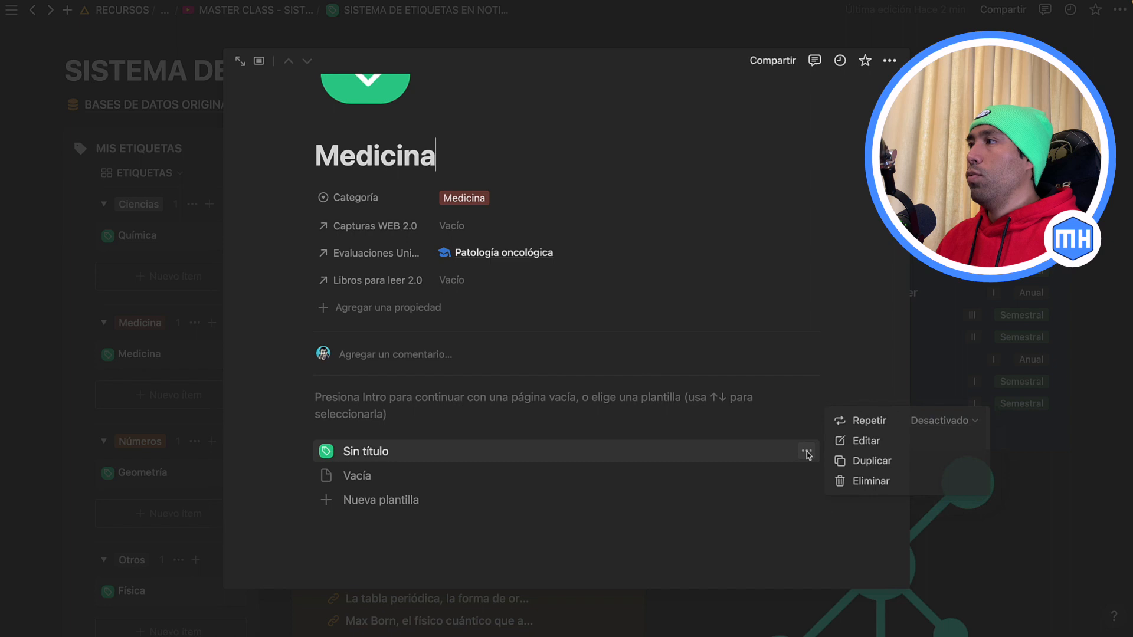
pyautogui.click(865, 442)
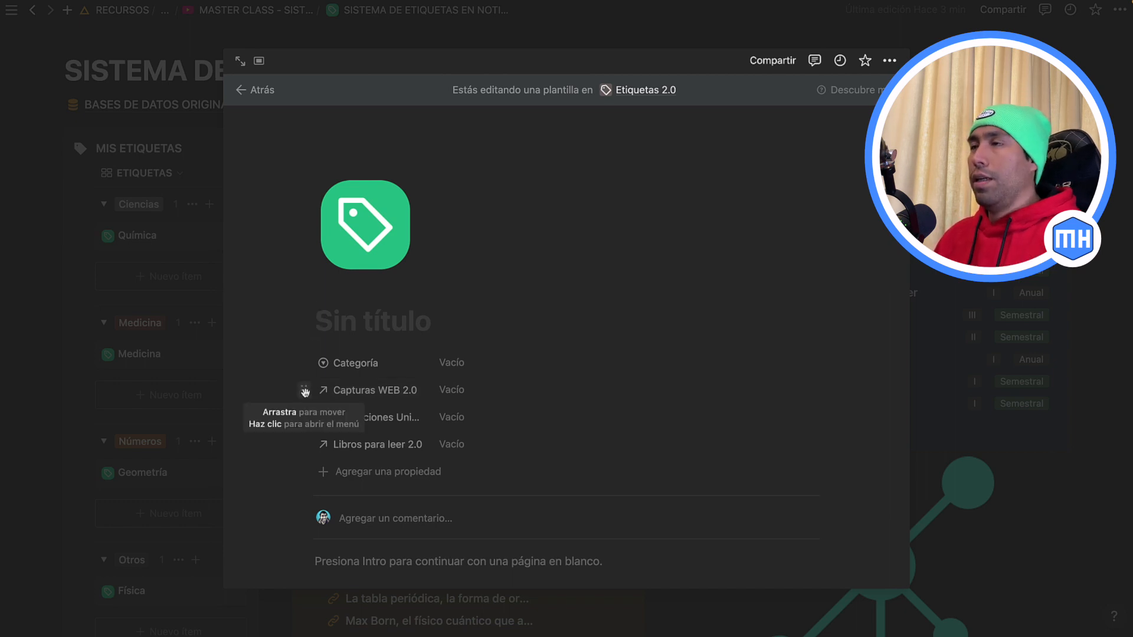
# Set the template's Capturas WEB 2.0, Evaluaciones Universidad 2.0 and Libros para leer 2.0 properties to Ocultar siempre.
pyautogui.click(305, 391)
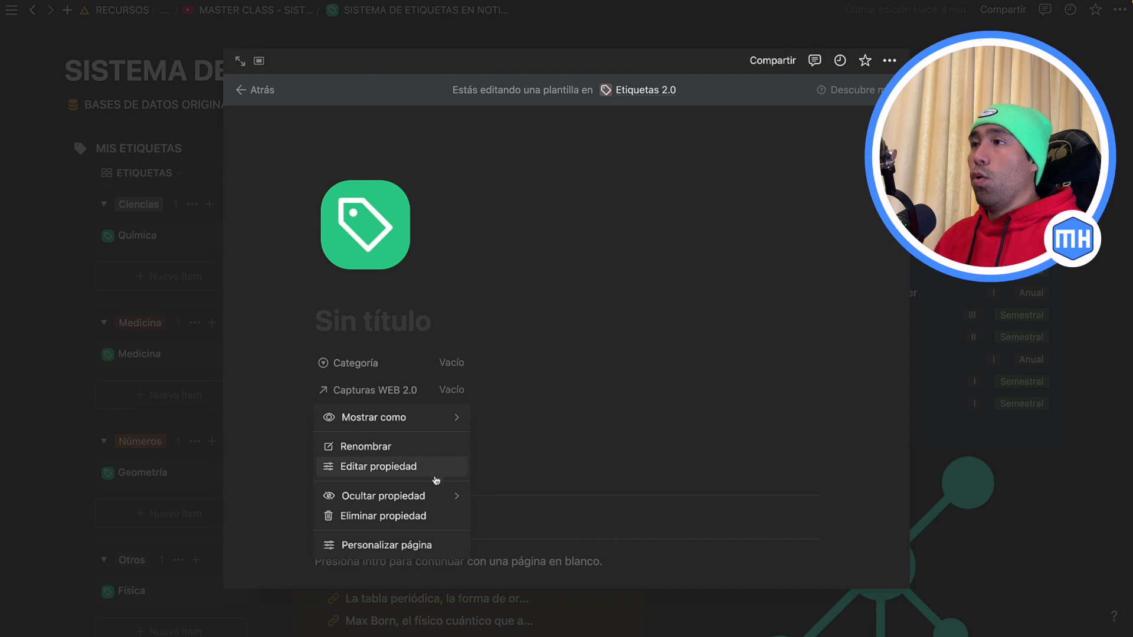
pyautogui.moveTo(432, 495)
pyautogui.click(519, 516)
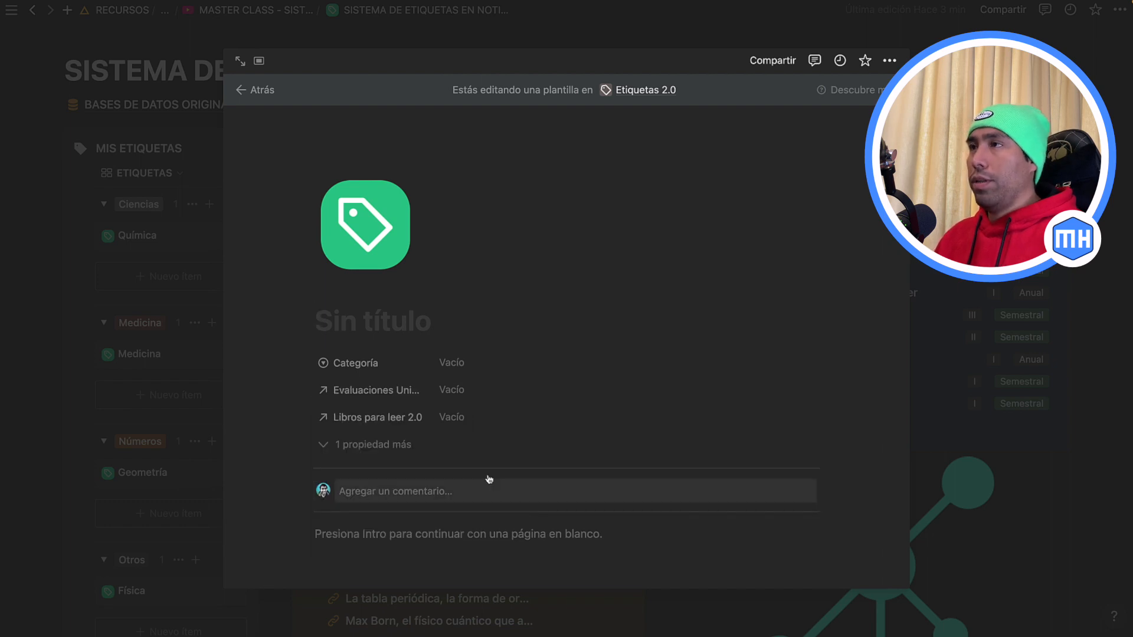
pyautogui.click(302, 389)
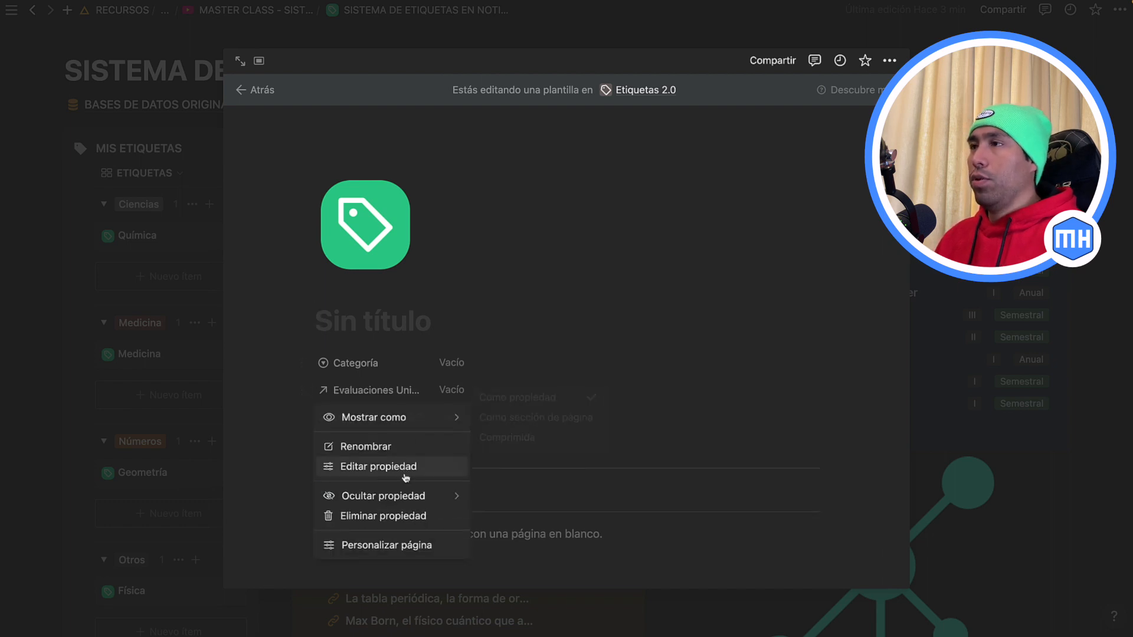
pyautogui.moveTo(404, 497)
pyautogui.click(517, 515)
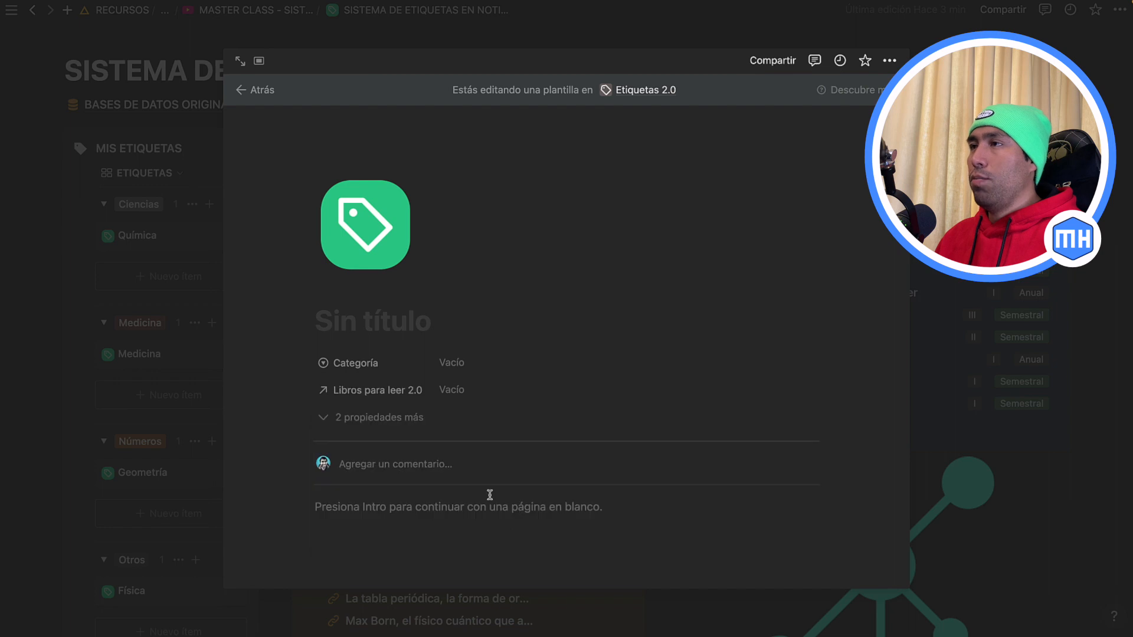
pyautogui.click(304, 389)
pyautogui.moveTo(422, 502)
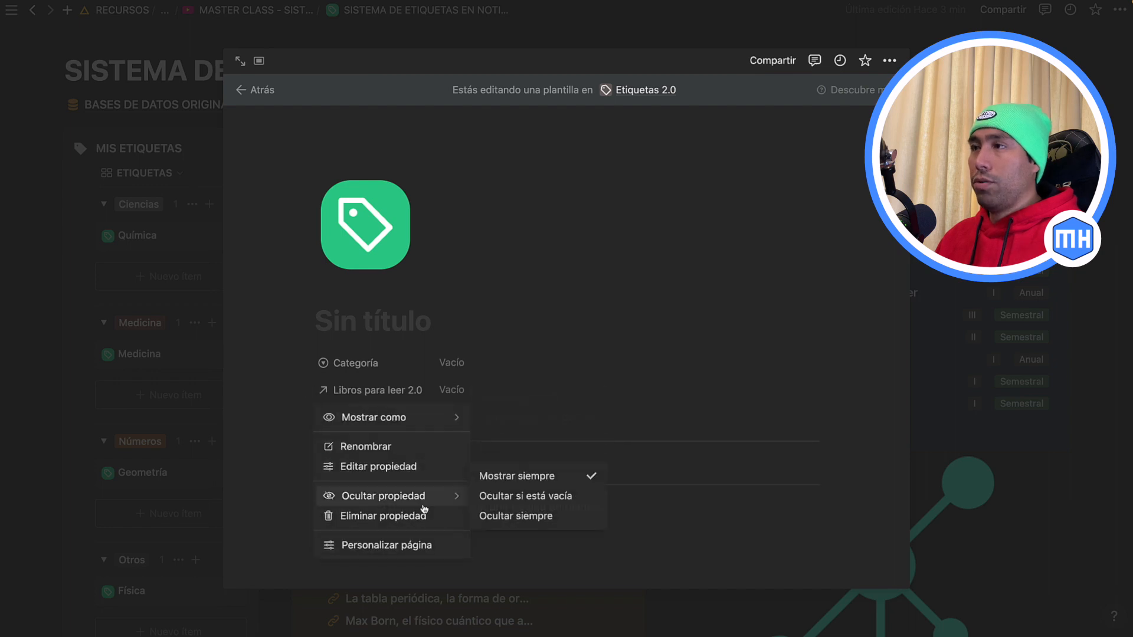
pyautogui.click(507, 518)
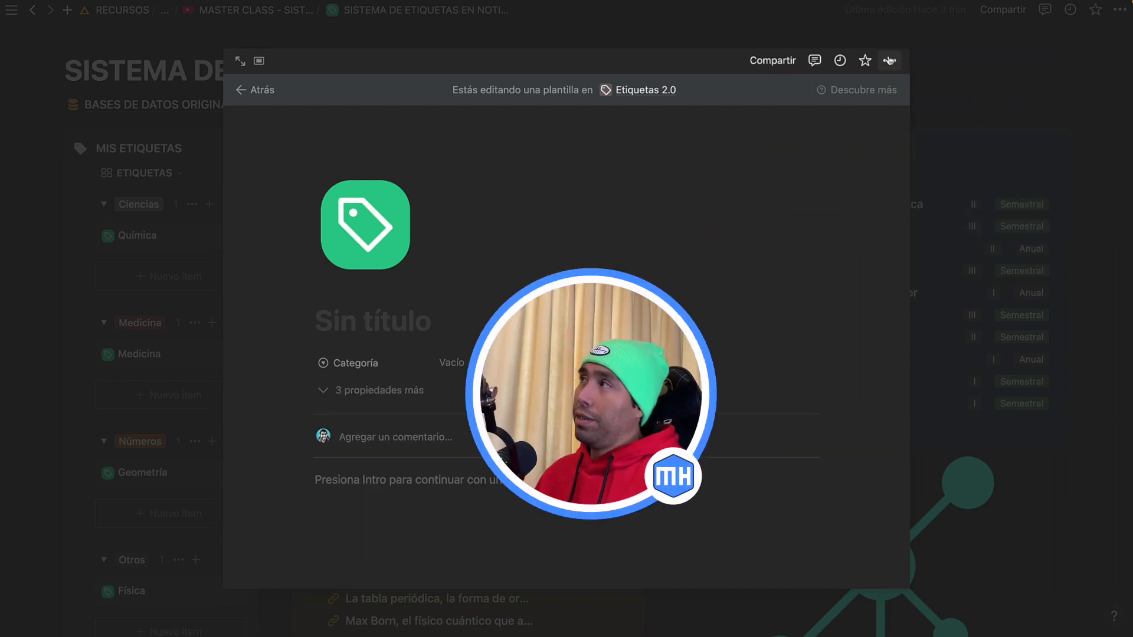
# Enable full width for the template, set top-of-page comments and internal links to Desactivados, and page comments to Comprimida.
pyautogui.click(889, 61)
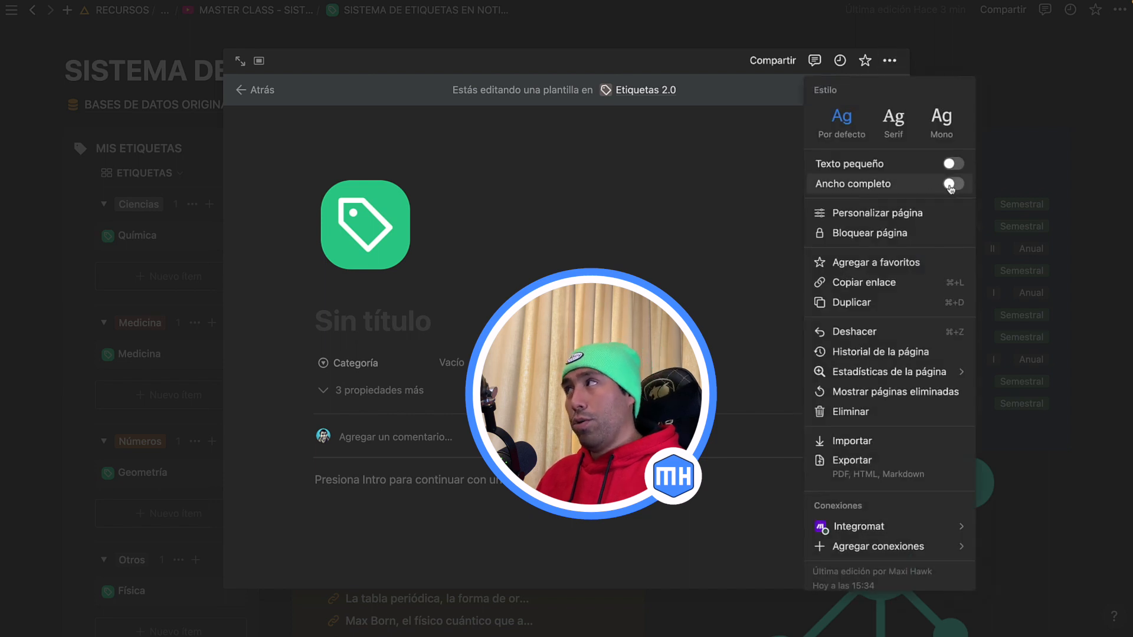
pyautogui.click(952, 185)
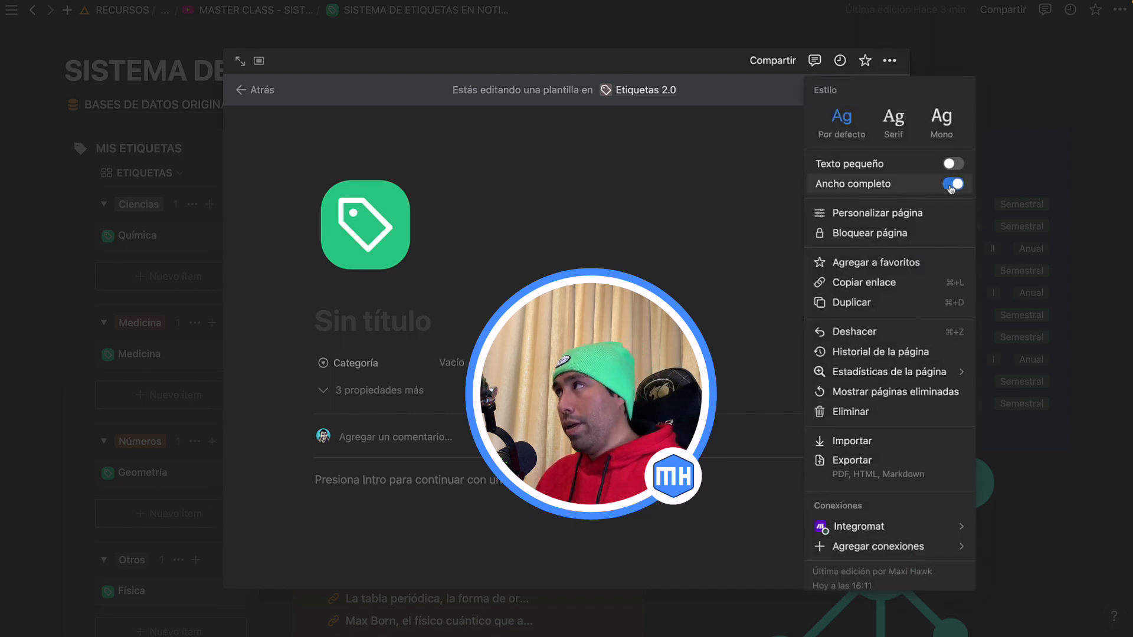
pyautogui.click(871, 215)
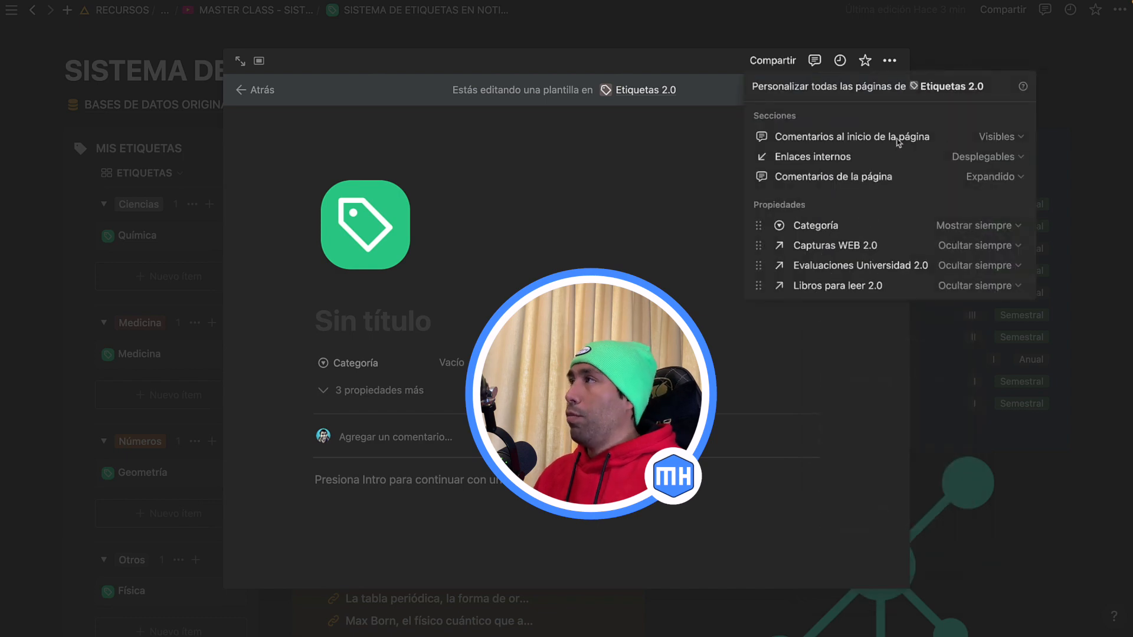
pyautogui.click(963, 179)
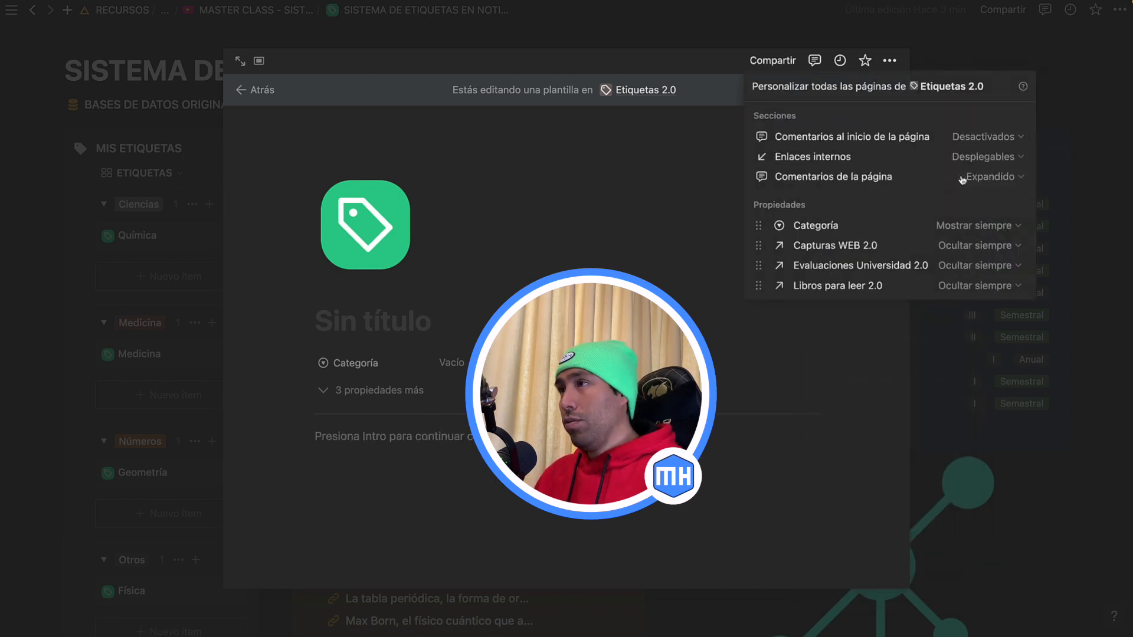
pyautogui.click(1010, 157)
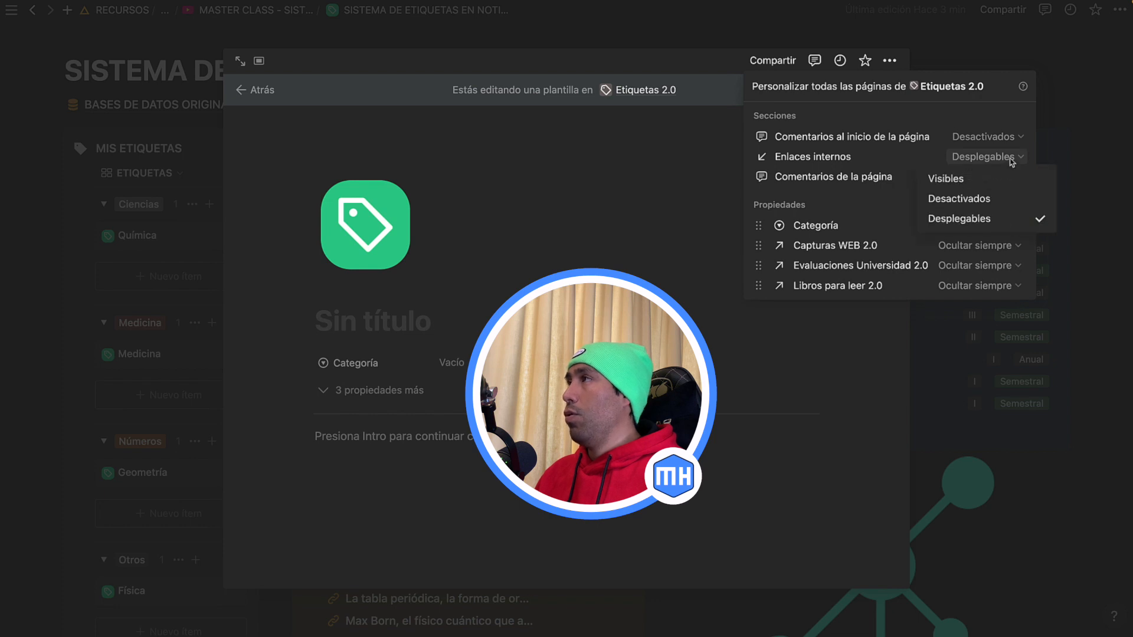
pyautogui.click(973, 199)
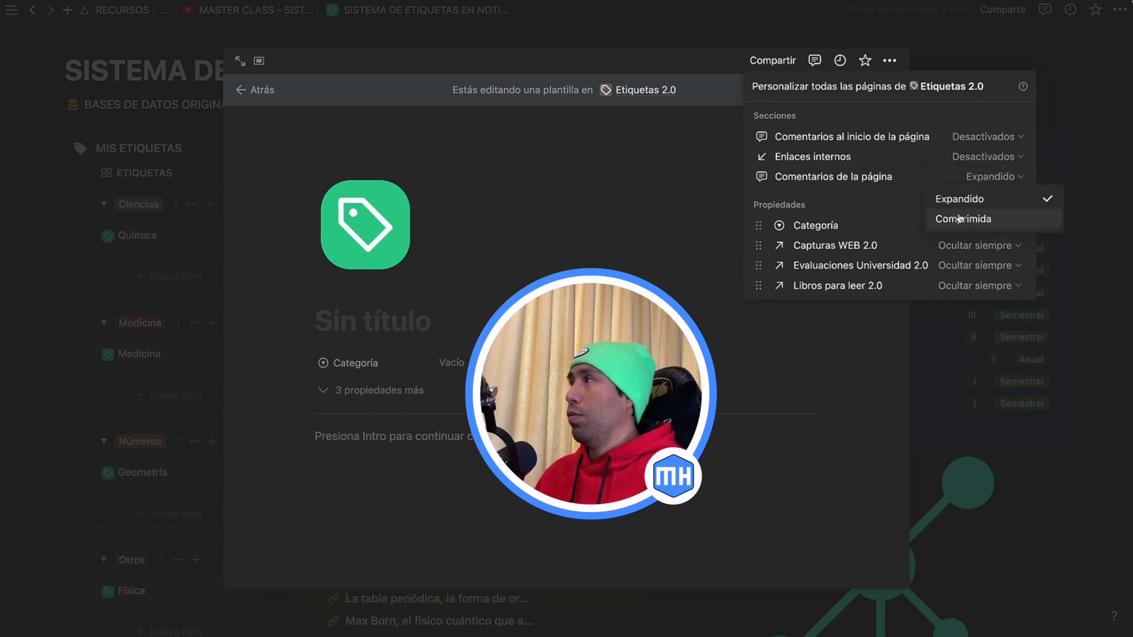
pyautogui.click(960, 219)
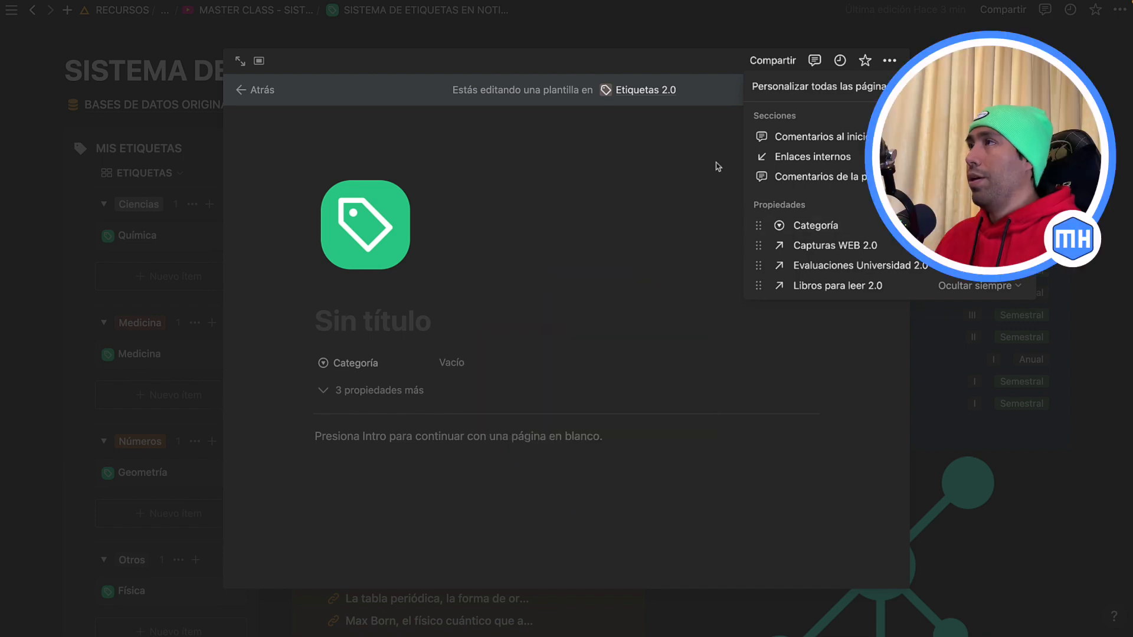
pyautogui.click(599, 165)
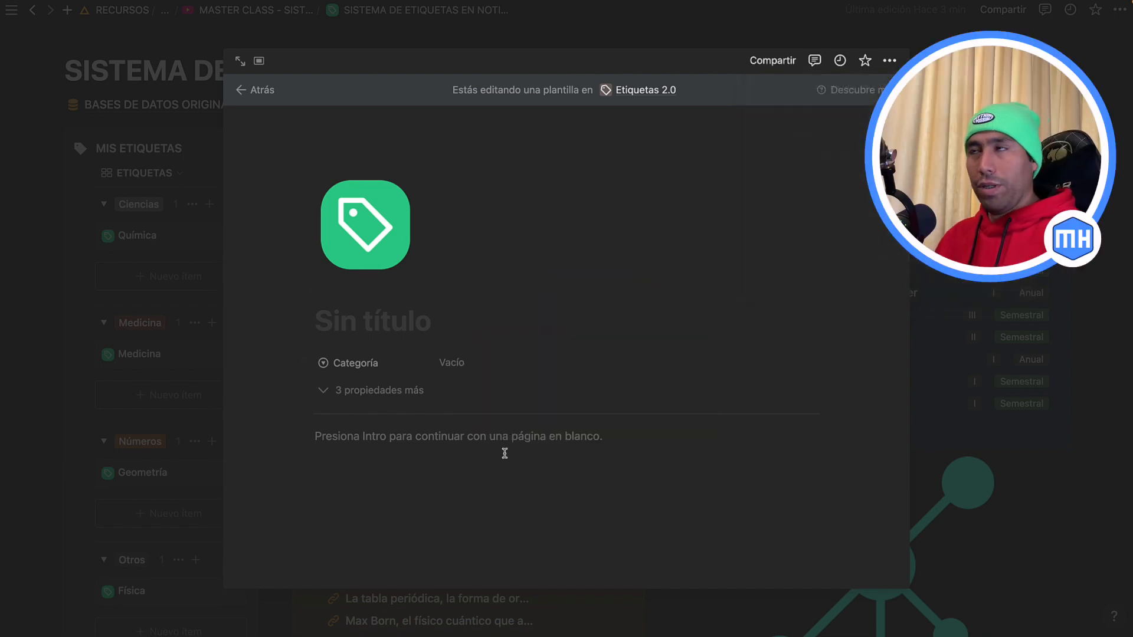
# Insert a callout in the template body with the network icon and the title RECURSOS RELACIONADOS.
pyautogui.scroll(-2, 505, 452)
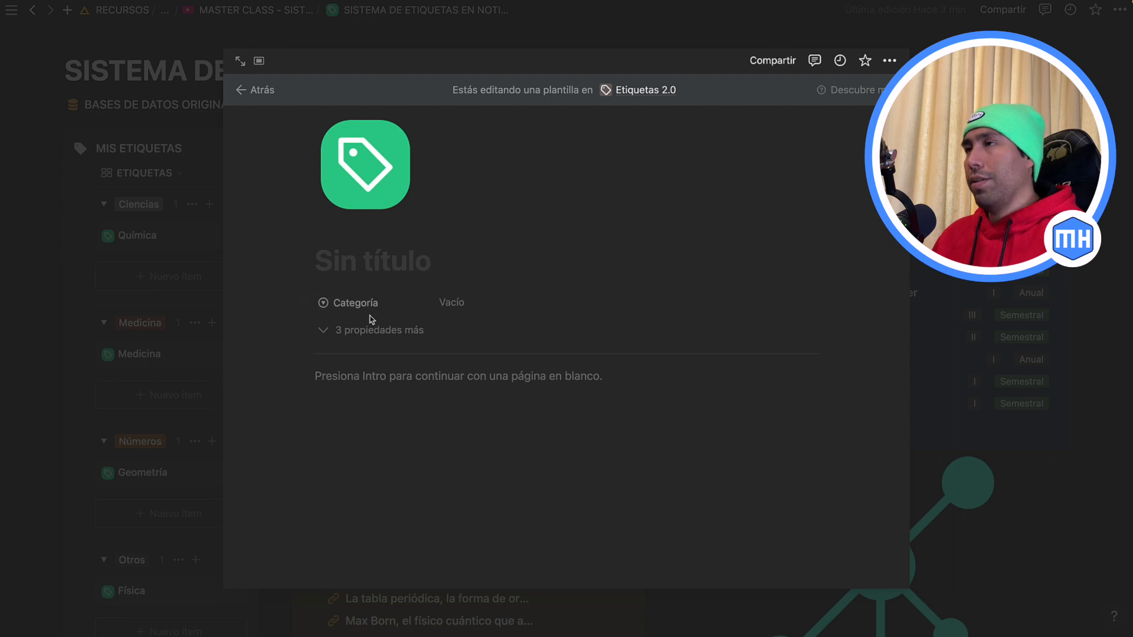
pyautogui.click(382, 376)
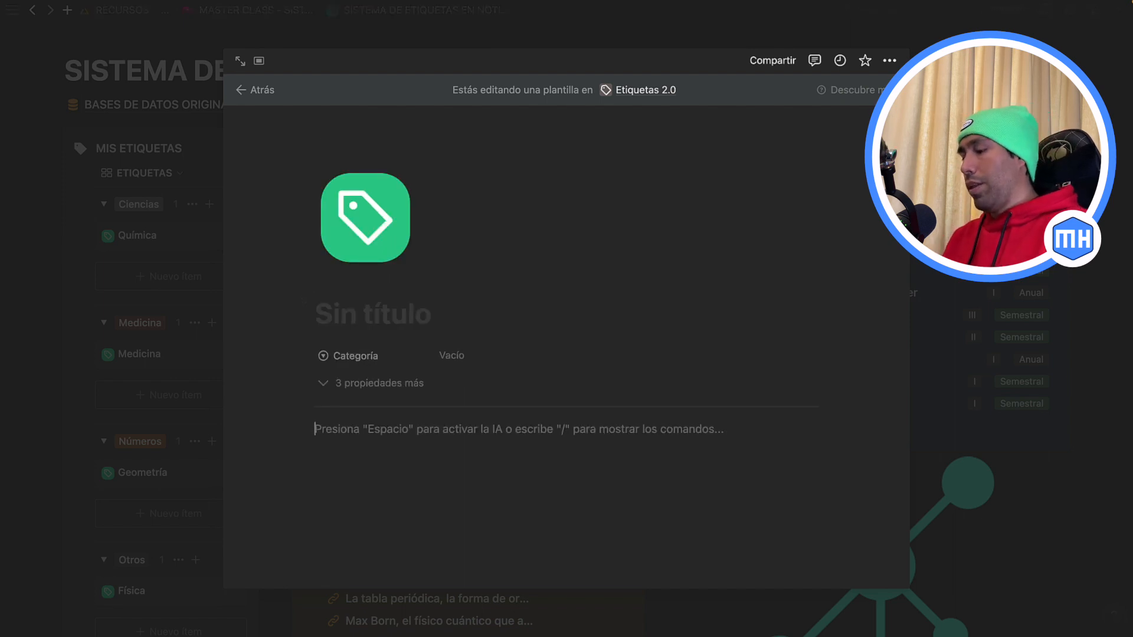
pyautogui.write('/dest')
pyautogui.press('Return')
pyautogui.click(329, 441)
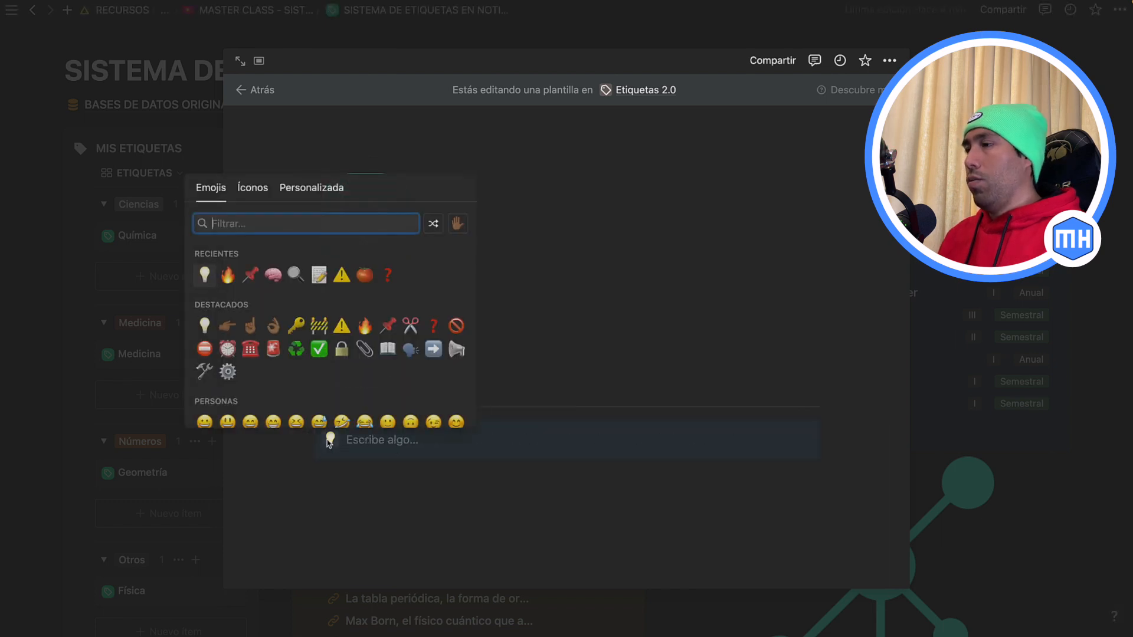
pyautogui.click(259, 196)
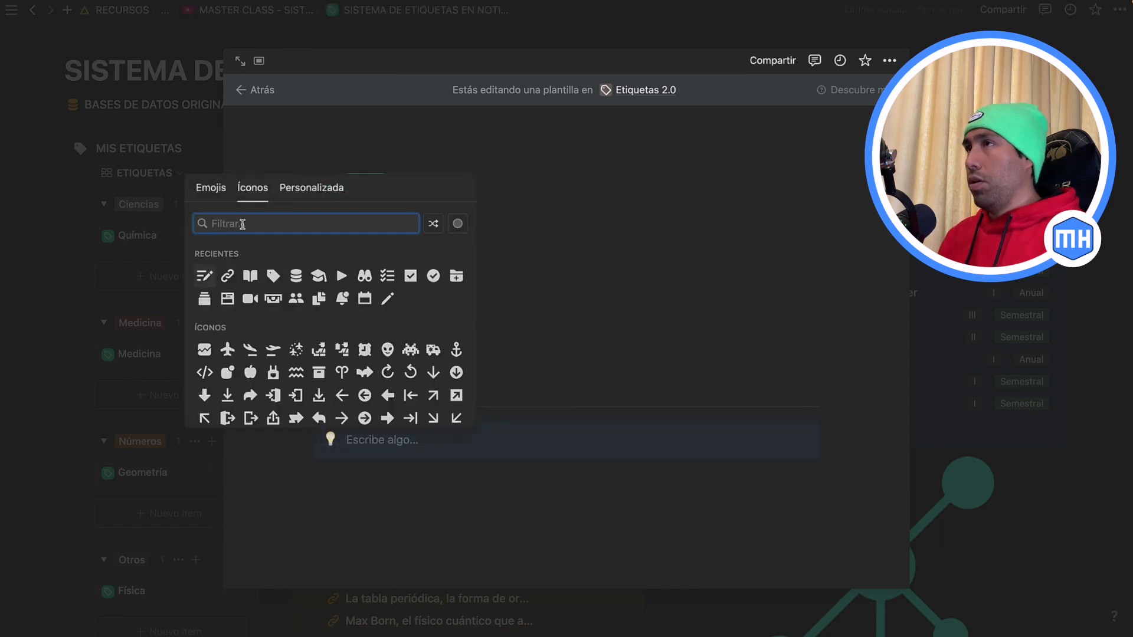
pyautogui.write('net')
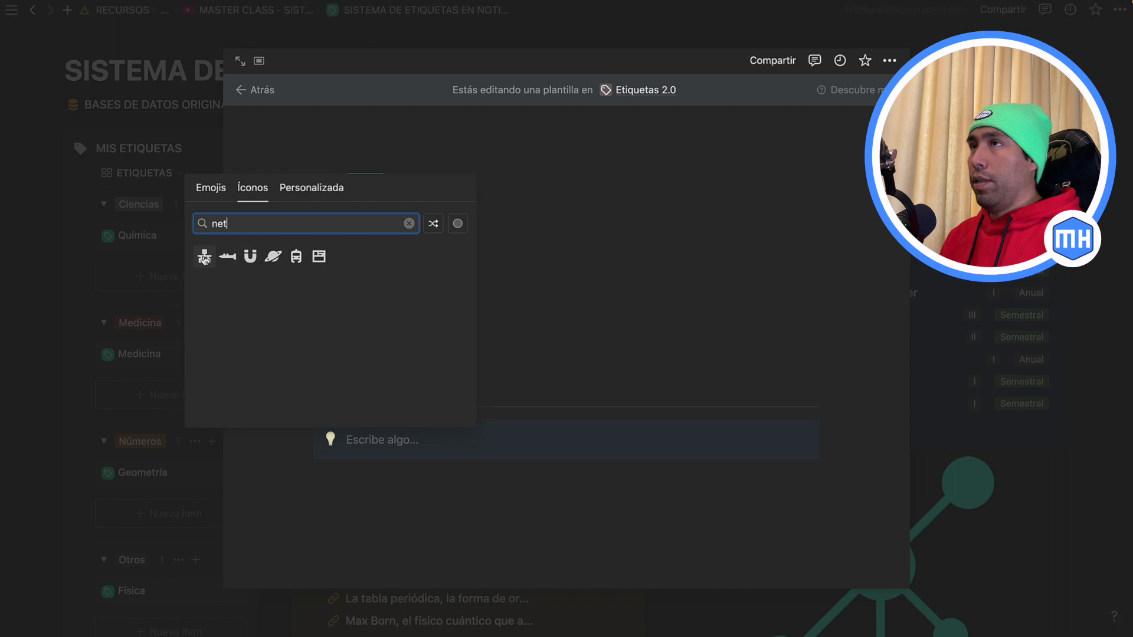
pyautogui.moveTo(204, 259)
pyautogui.click(158, 282)
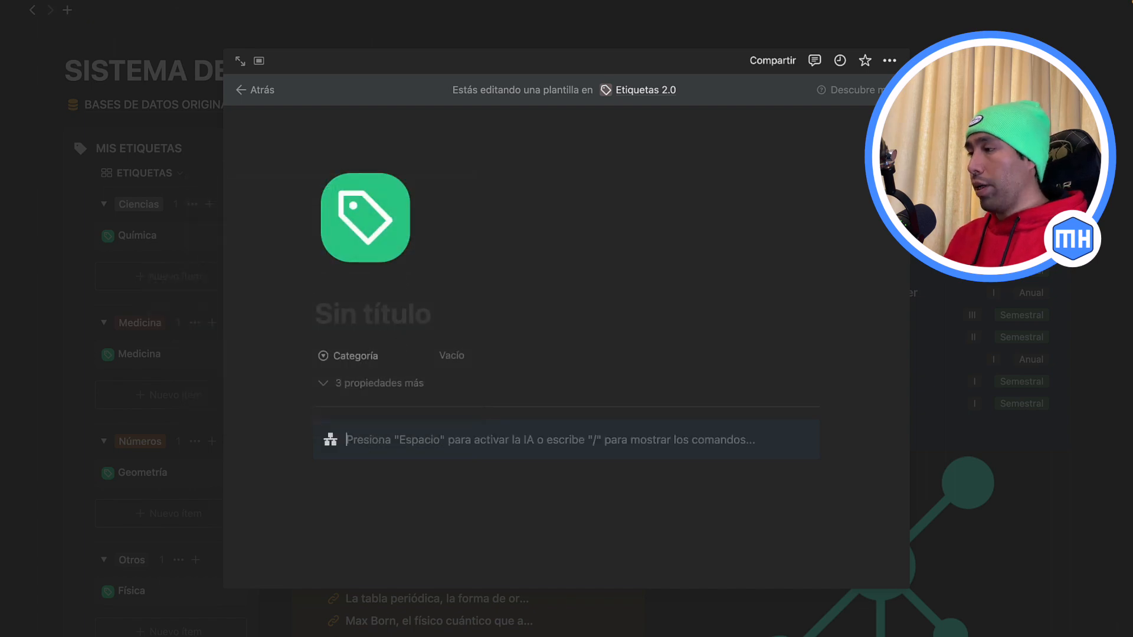
pyautogui.write('RECURSOS RELACIONADOS')
pyautogui.press('Return')
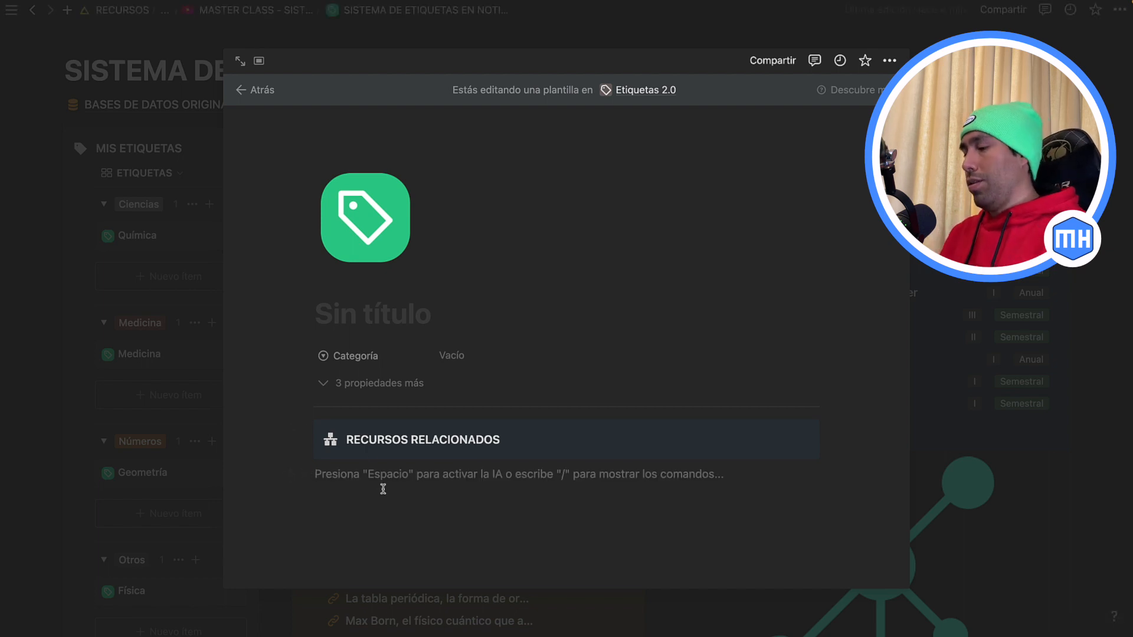
# Insert a linked view of Libros para leer 2.0 below the callout as a new gallery view named LIBROS.
pyautogui.write('/cr')
pyautogui.press('Return')
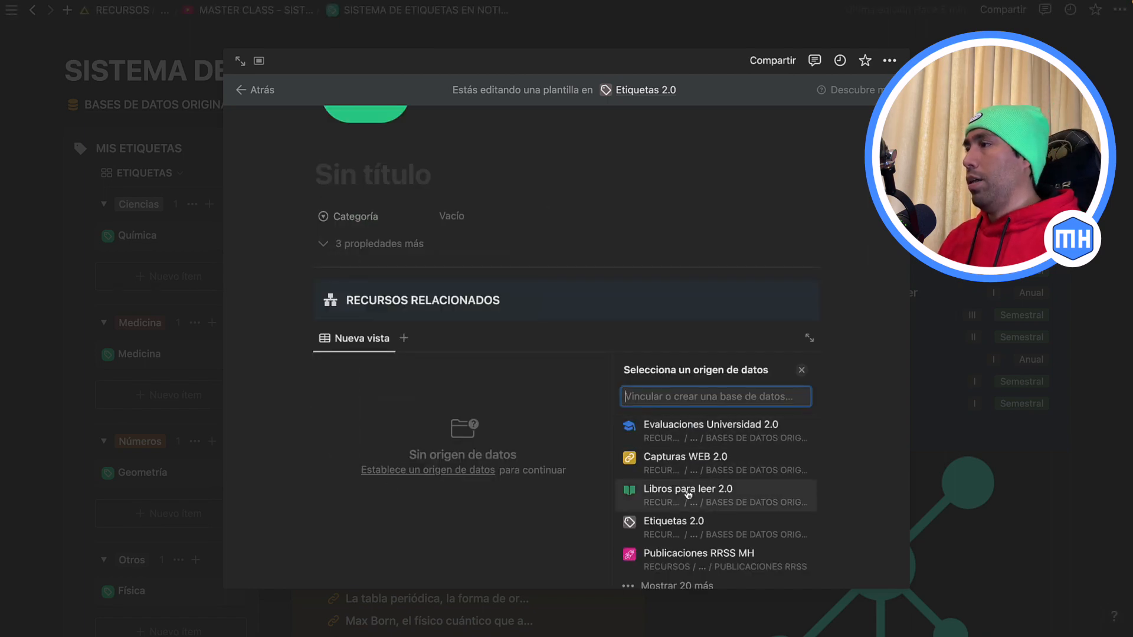
pyautogui.click(688, 495)
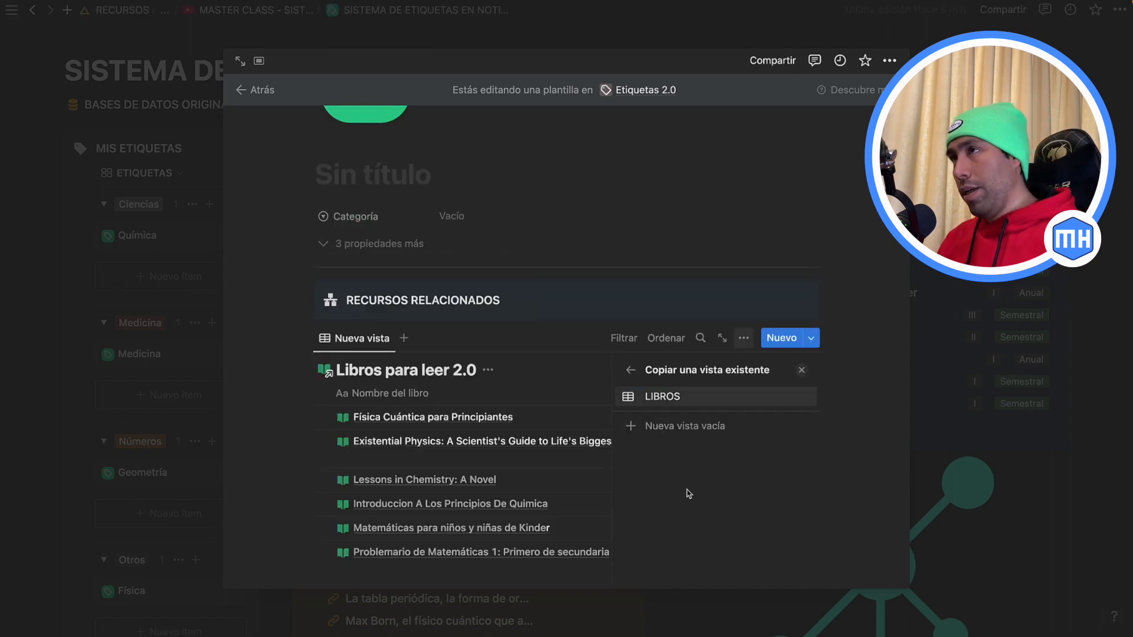
pyautogui.click(664, 426)
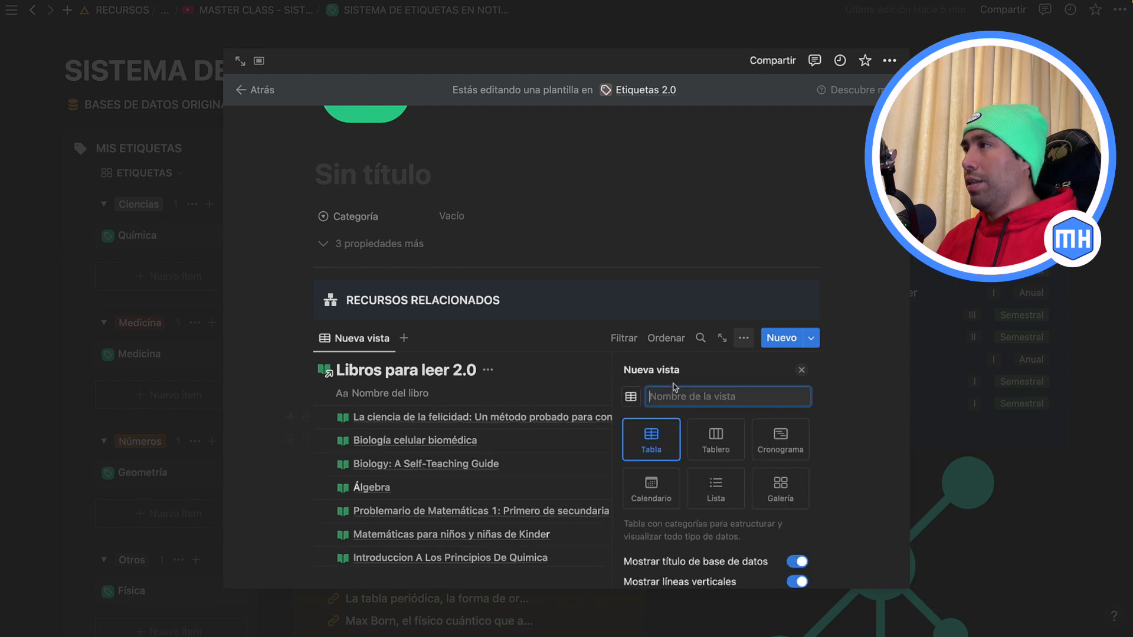
pyautogui.write('LIBROS')
pyautogui.click(780, 487)
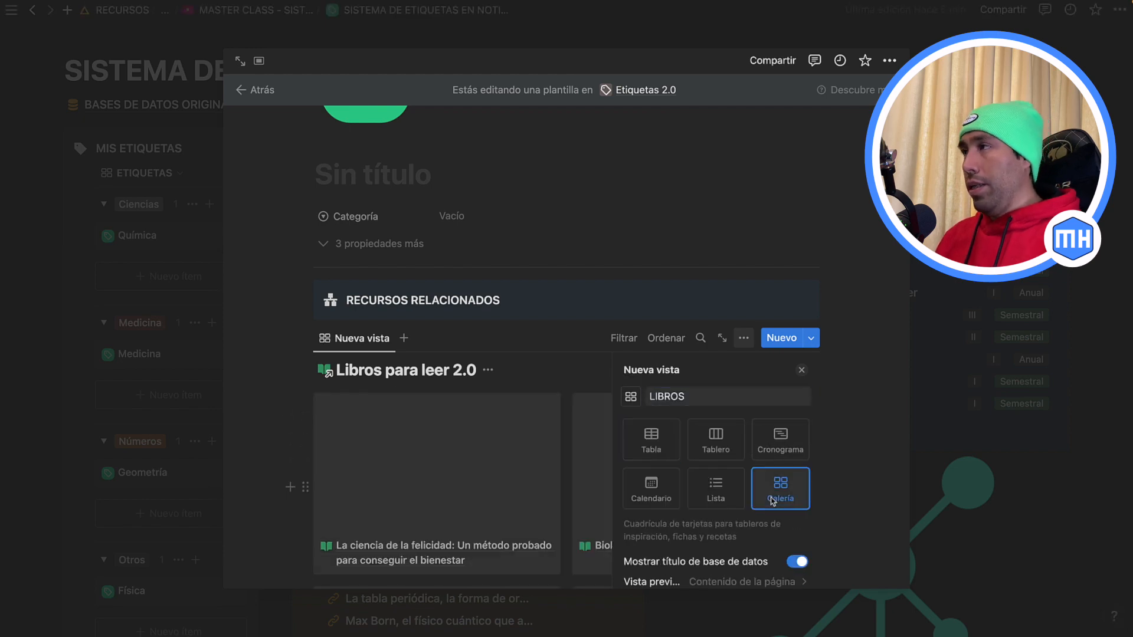
# Set the LIBROS gallery's card size to Pequeño and its card preview to En blanco, and finish creating the view.
pyautogui.scroll(-1, 708, 477)
pyautogui.scroll(-2, 708, 477)
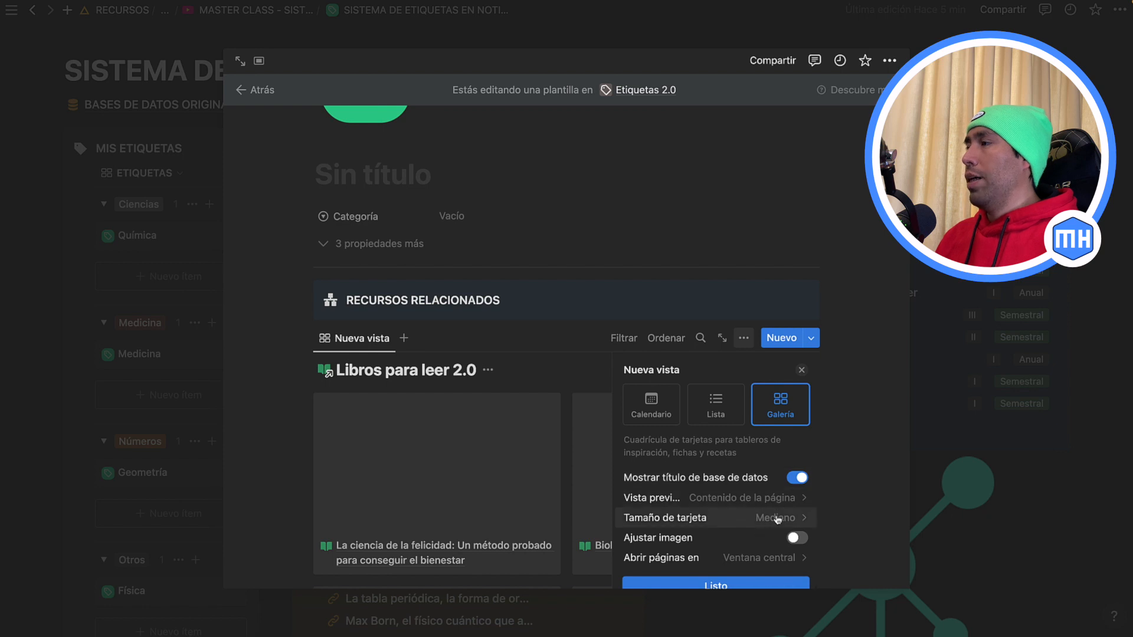
pyautogui.click(778, 519)
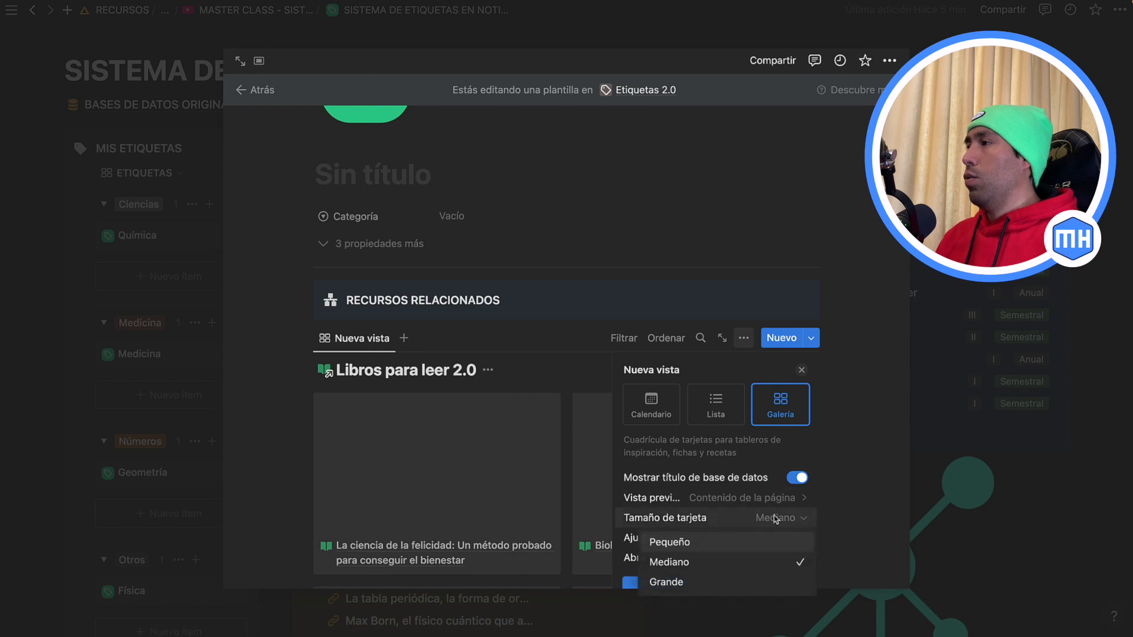
pyautogui.click(654, 543)
pyautogui.click(679, 499)
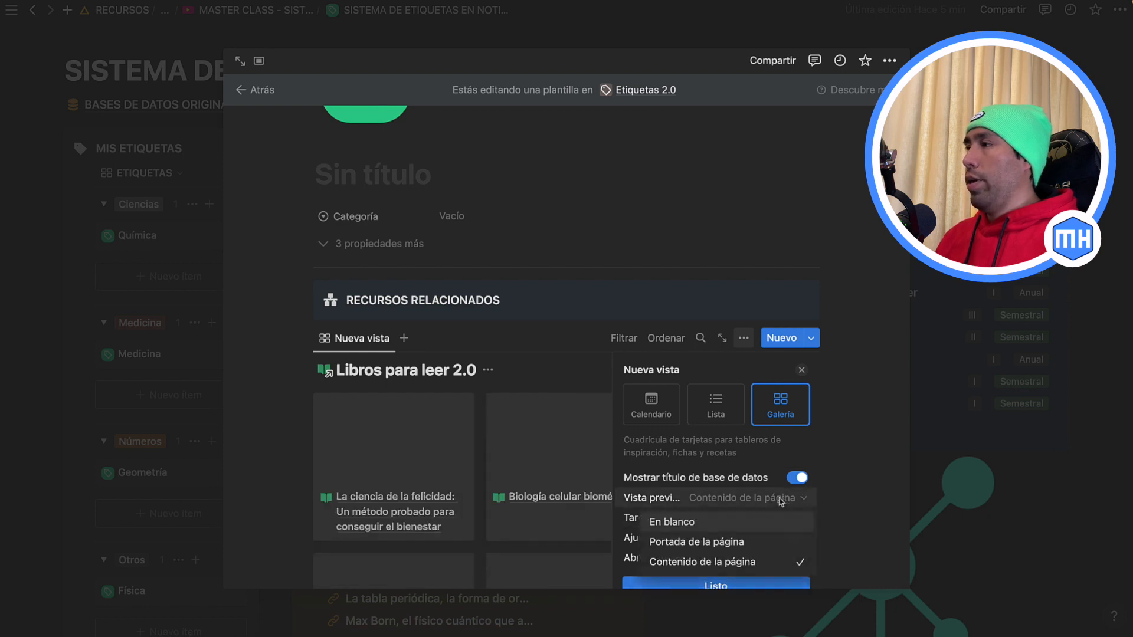
pyautogui.click(673, 523)
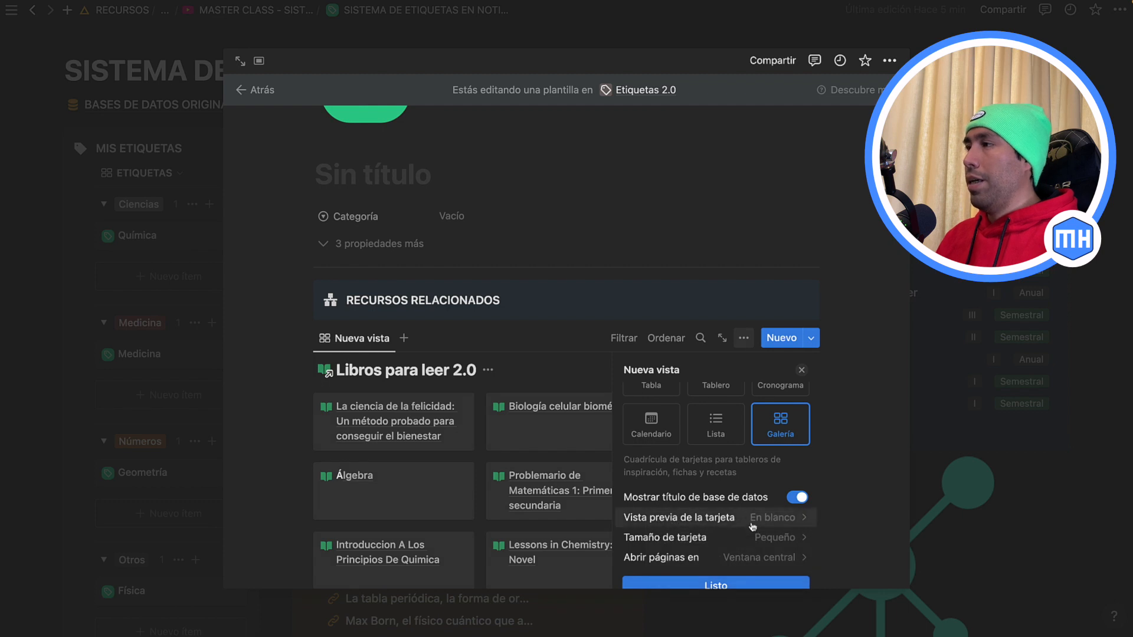
pyautogui.click(708, 584)
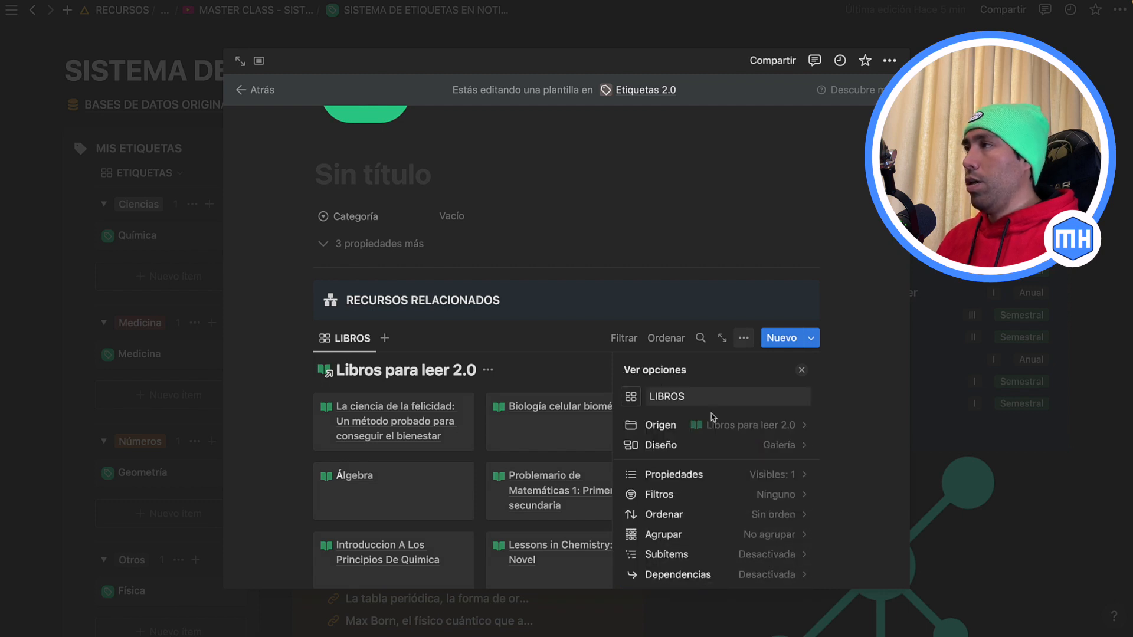
# Show the Año and Autor properties on the LIBROS gallery cards.
pyautogui.click(693, 472)
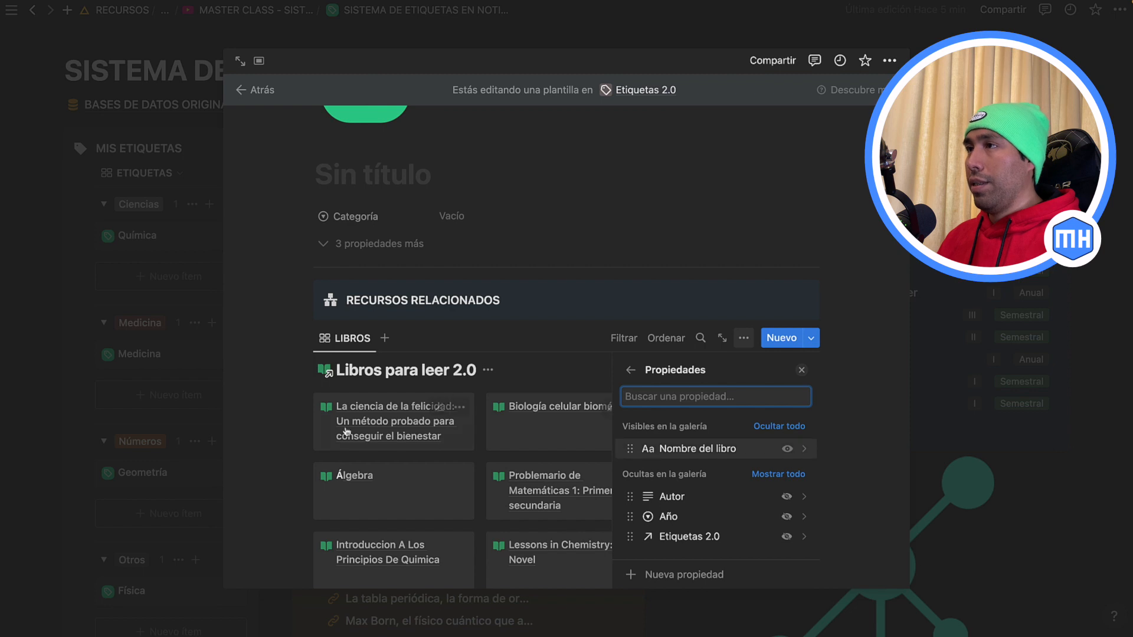
pyautogui.click(787, 517)
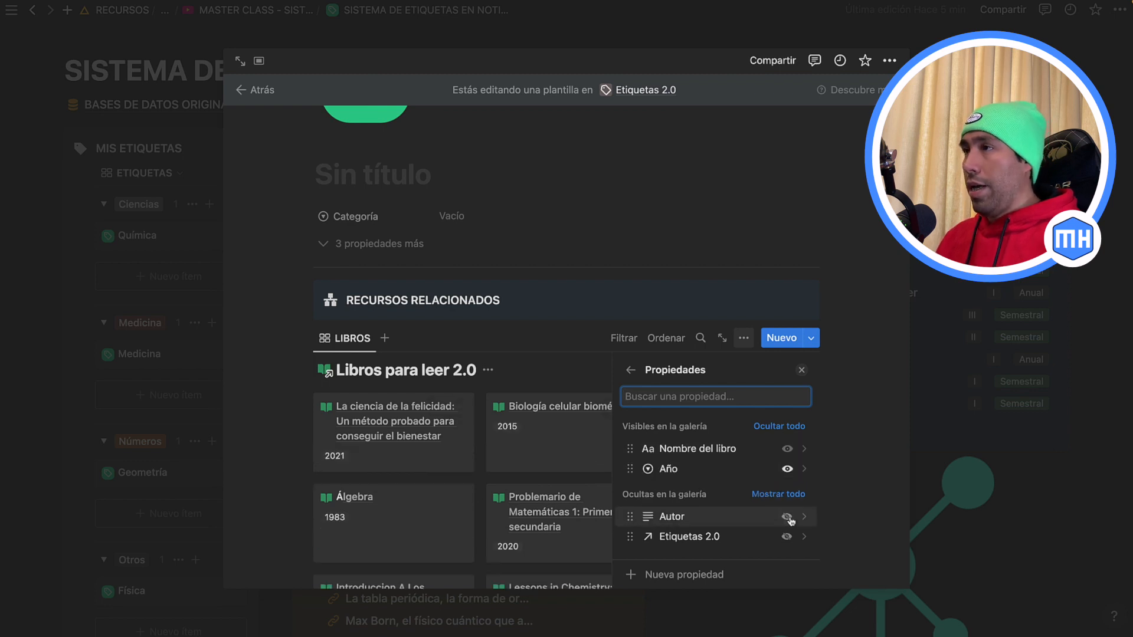
pyautogui.click(786, 517)
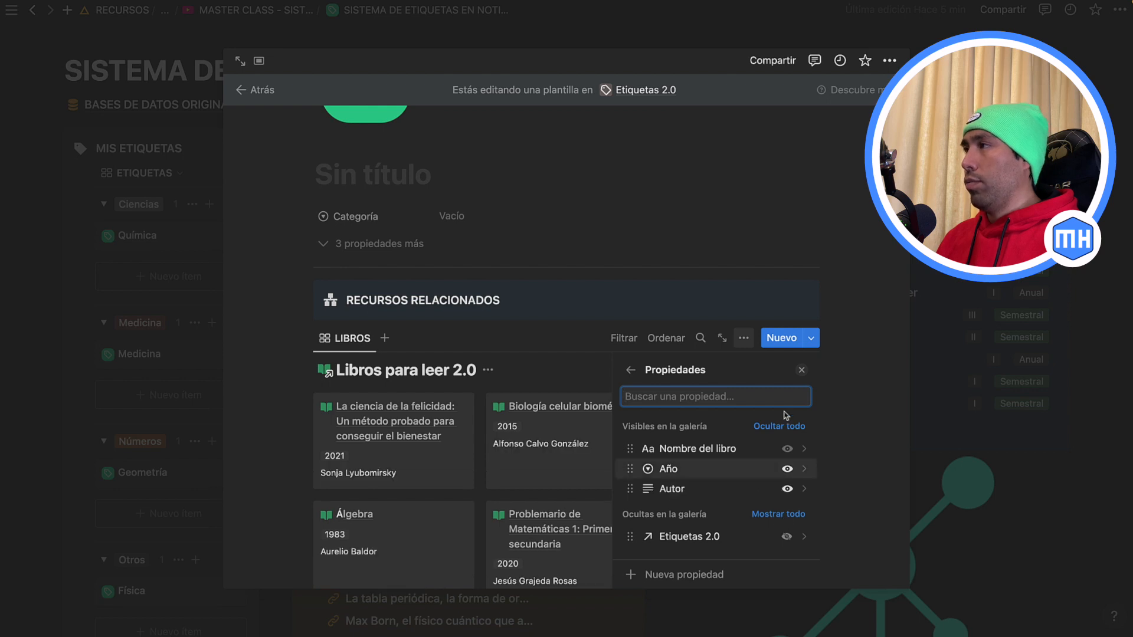
pyautogui.click(802, 370)
pyautogui.scroll(-3, 587, 437)
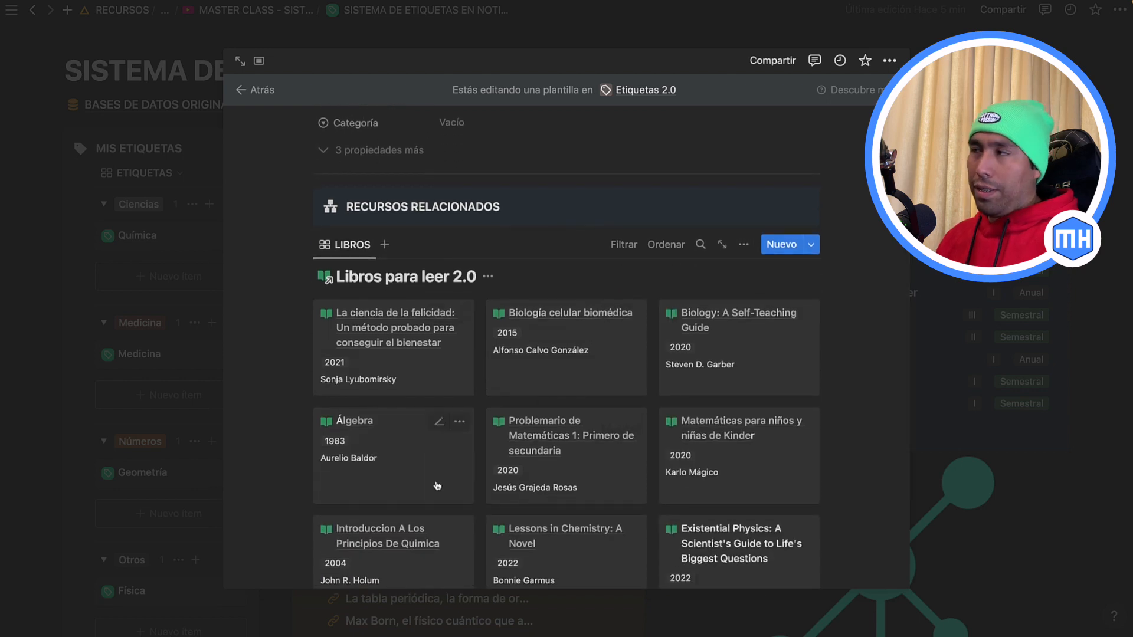
pyautogui.scroll(5, 468, 406)
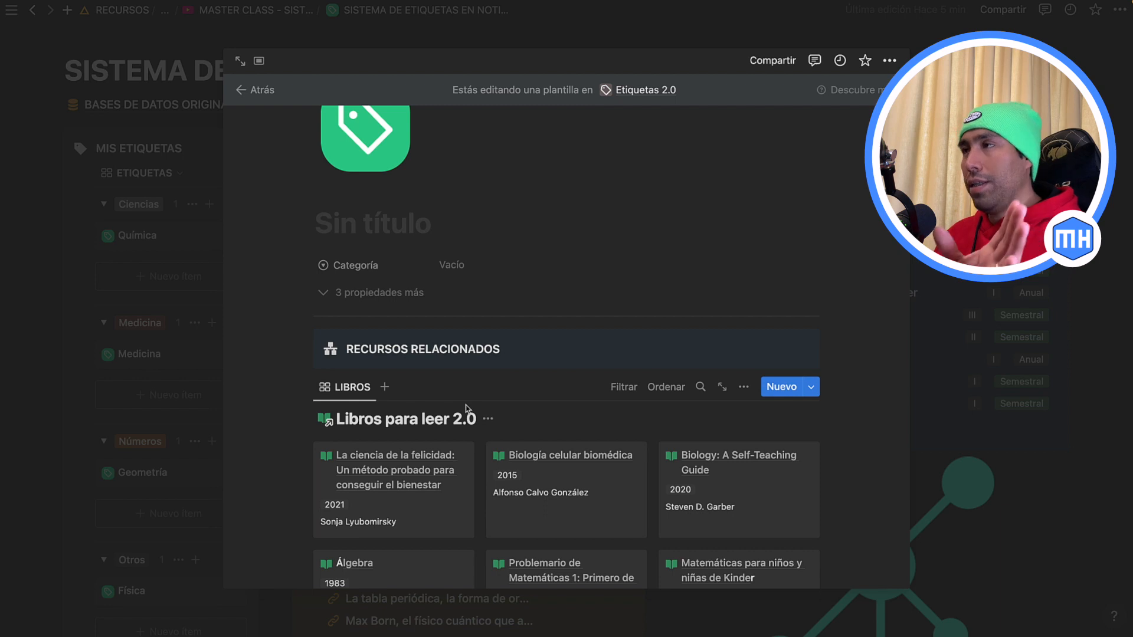
# Hide the LIBROS gallery's database title and filter it to Etiquetas 2.0 contiene Sin título, saved for everyone.
pyautogui.click(488, 420)
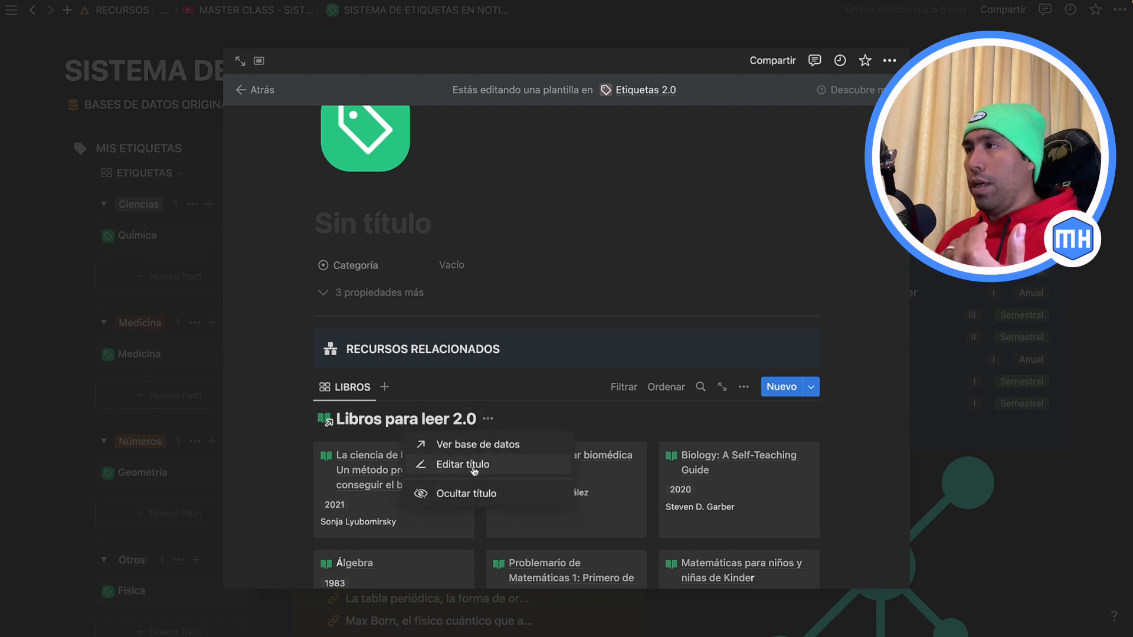
pyautogui.click(463, 493)
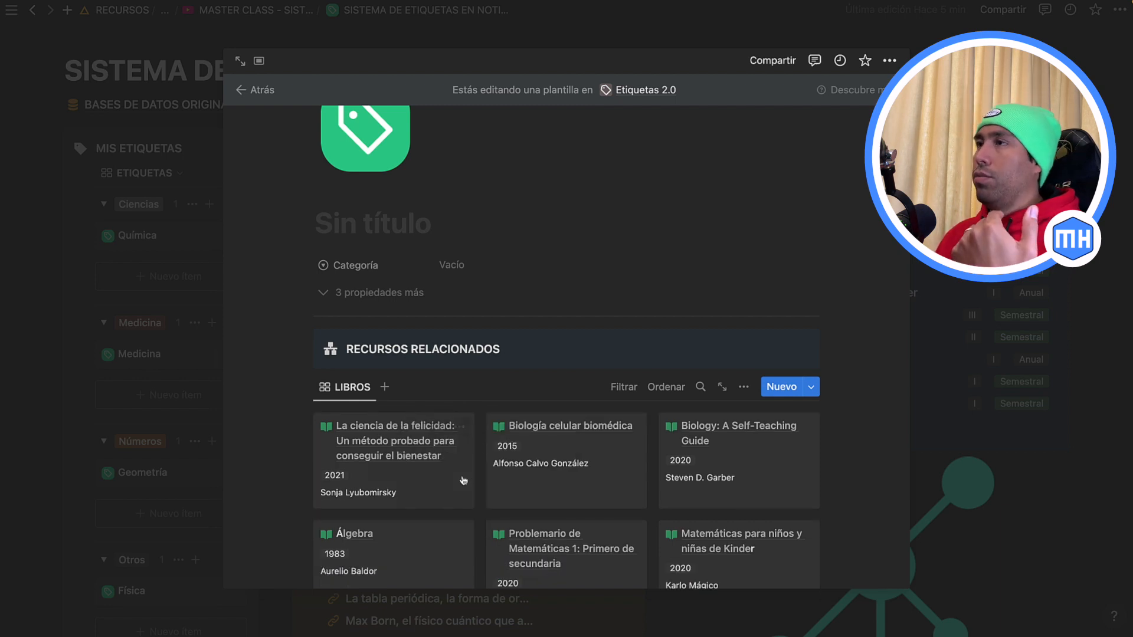
pyautogui.click(624, 389)
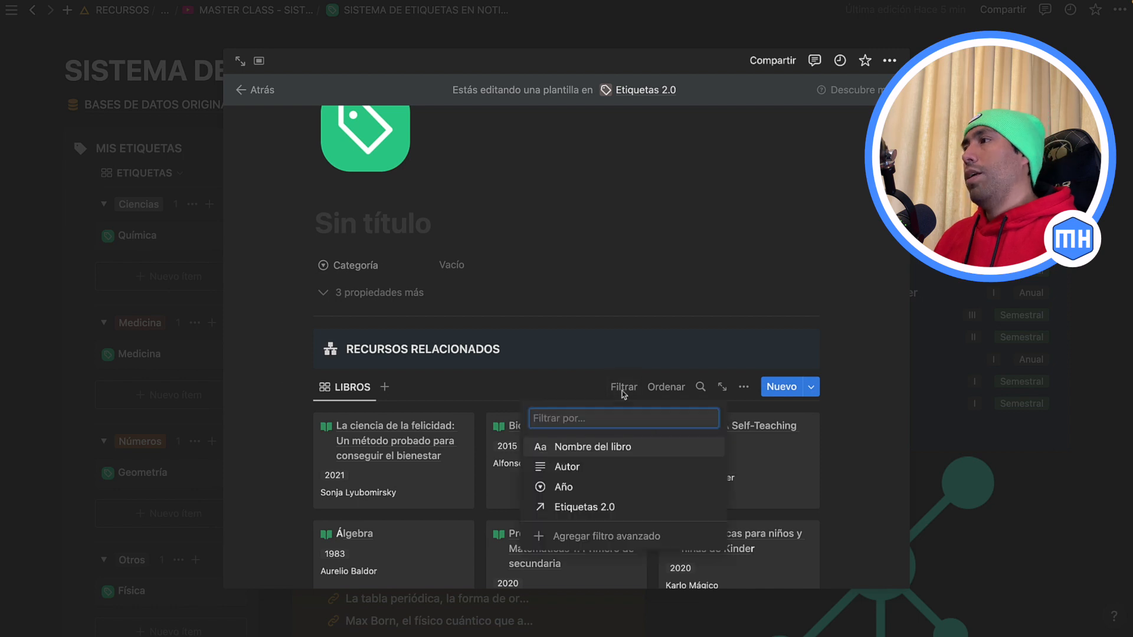
pyautogui.click(566, 507)
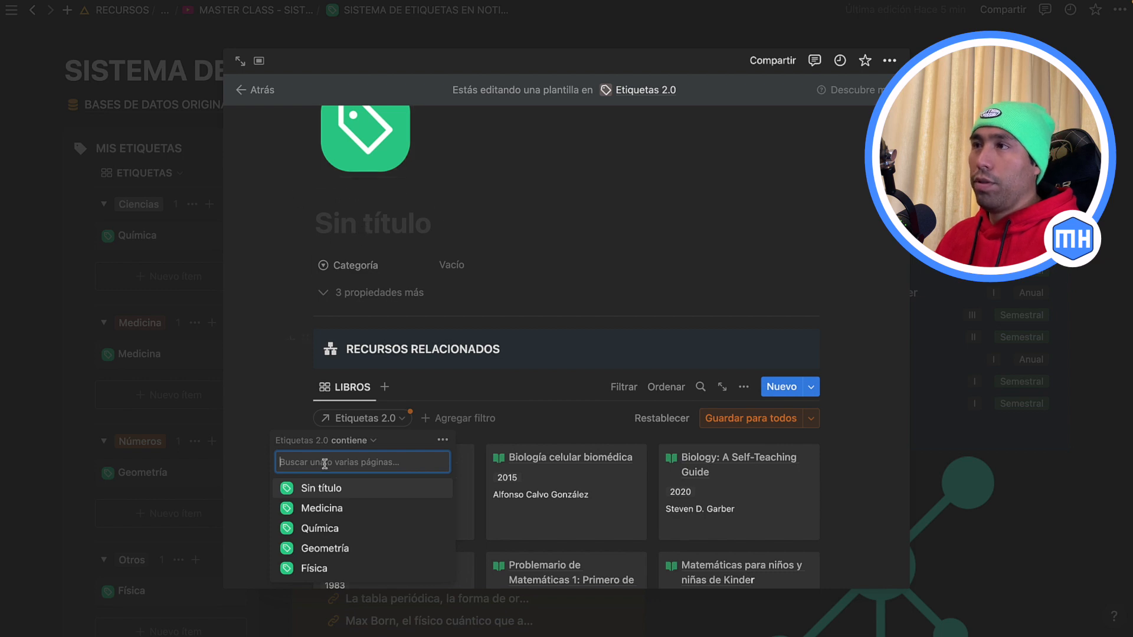
pyautogui.click(319, 489)
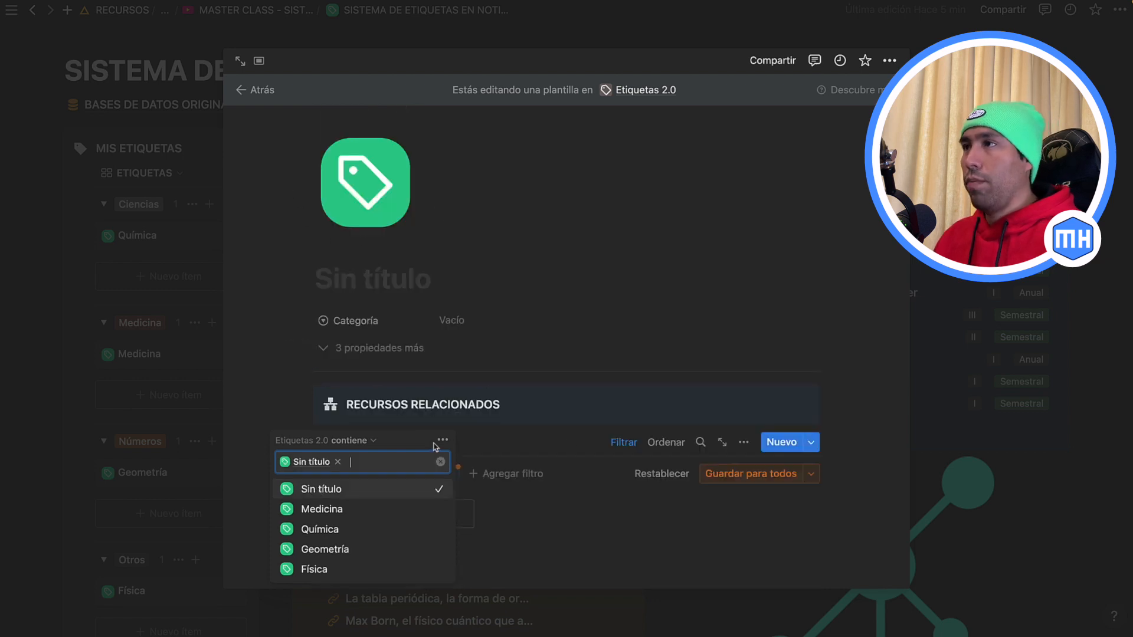
pyautogui.click(588, 448)
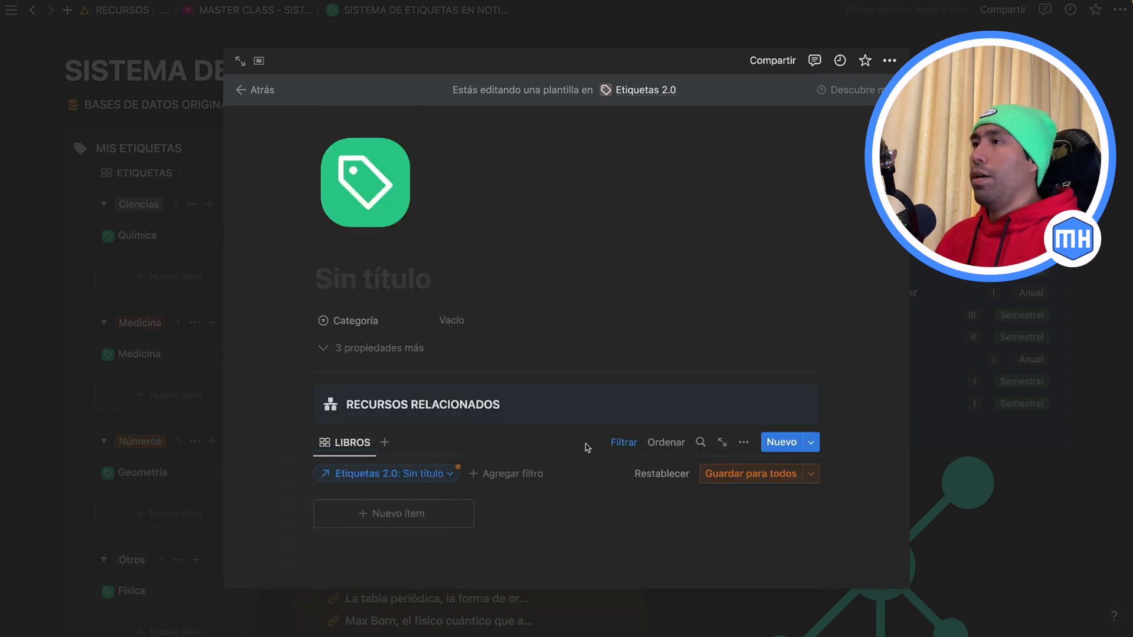
pyautogui.click(732, 476)
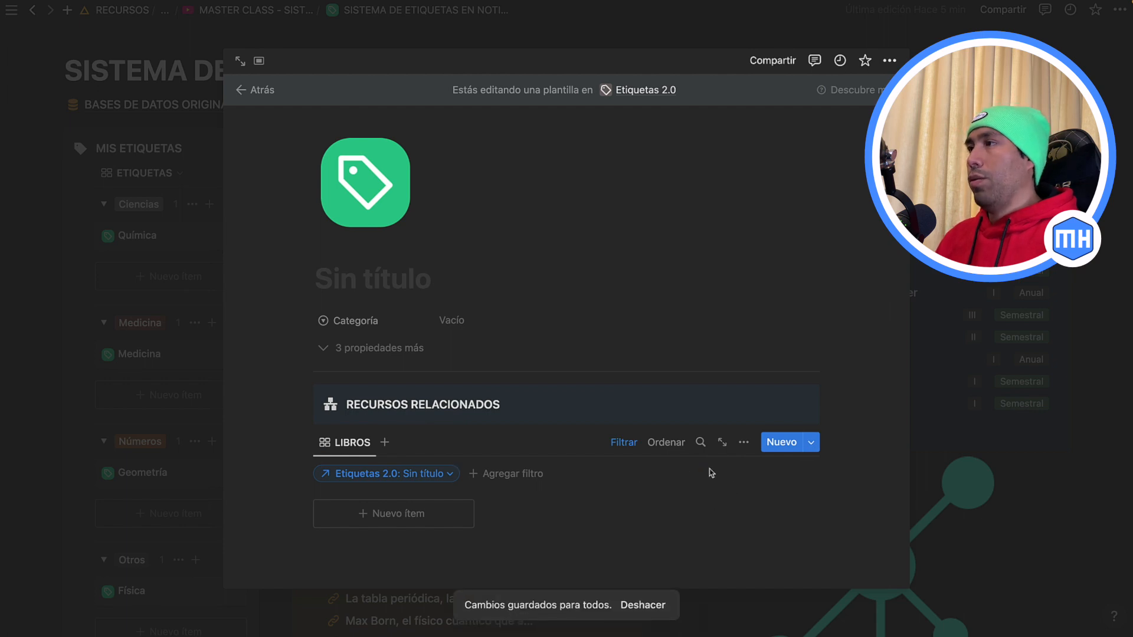
# Hide the filter bar of the LIBROS gallery and move the gallery inside the RECURSOS RELACIONADOS callout.
pyautogui.click(624, 444)
pyautogui.moveTo(305, 474); pyautogui.dragTo(374, 440)
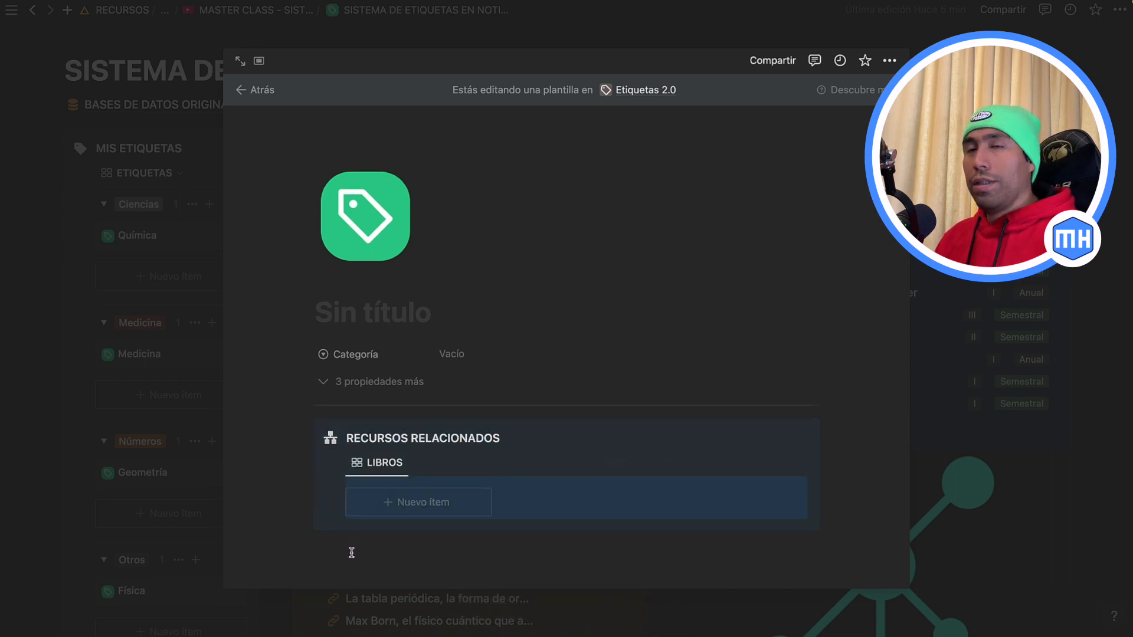
pyautogui.hotkey('ctrl', 'z')
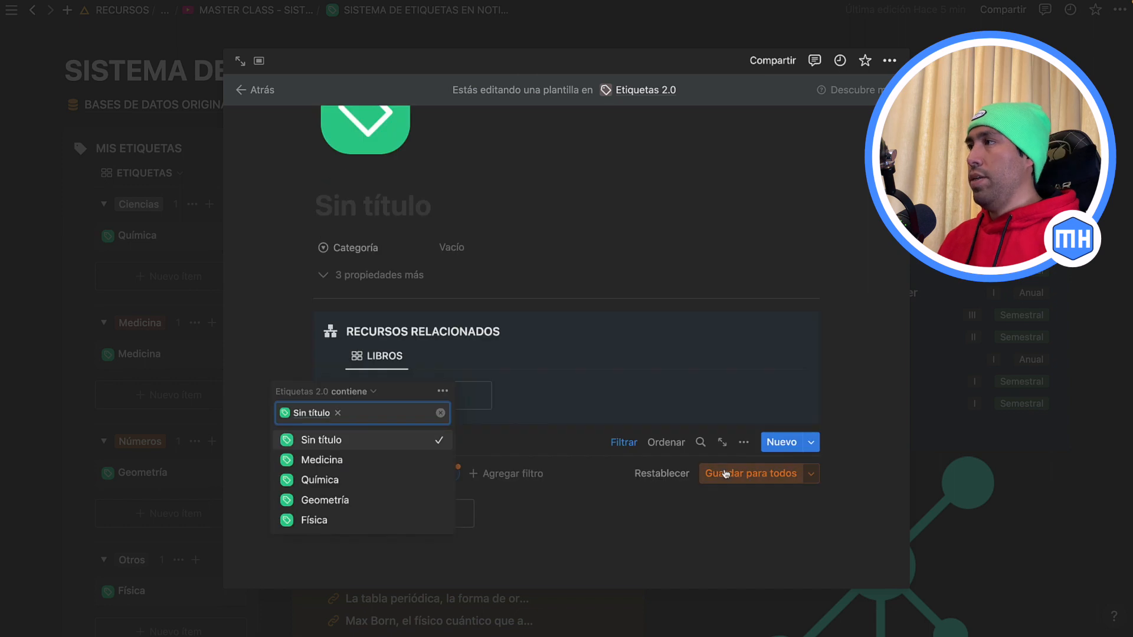
# Place the CAPTURAS and EVALUACIONES galleries in the RECURSOS RELACIONADOS callout with their filter bars hidden, and close the template.
pyautogui.click(621, 444)
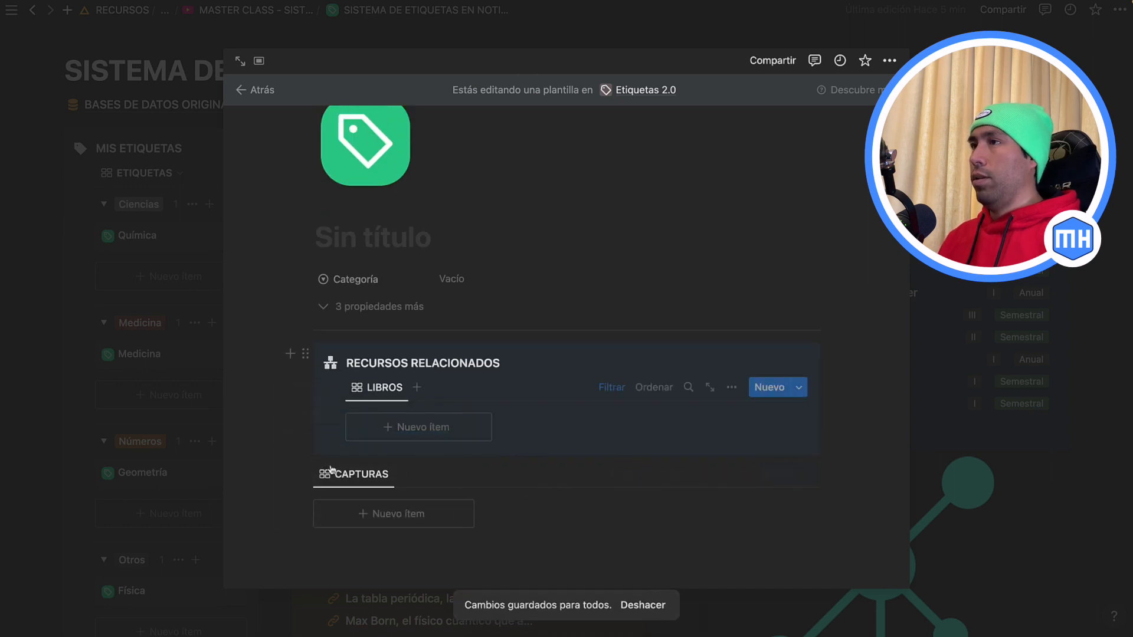
pyautogui.moveTo(305, 474); pyautogui.dragTo(339, 447)
pyautogui.scroll(-2, 423, 481)
pyautogui.click(619, 444)
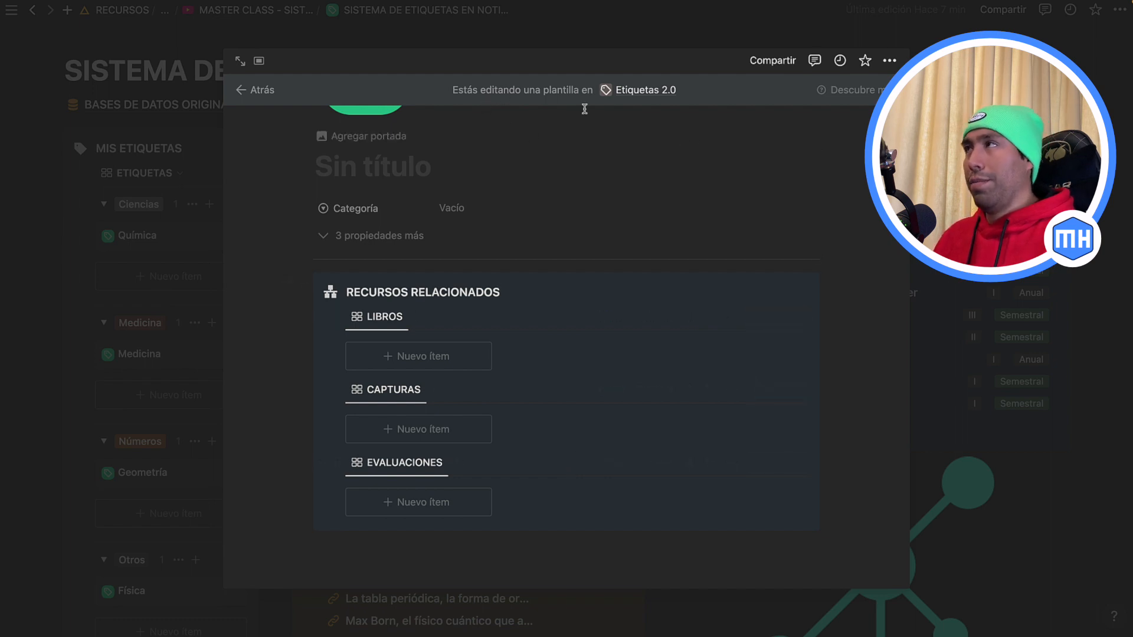
pyautogui.press('Escape')
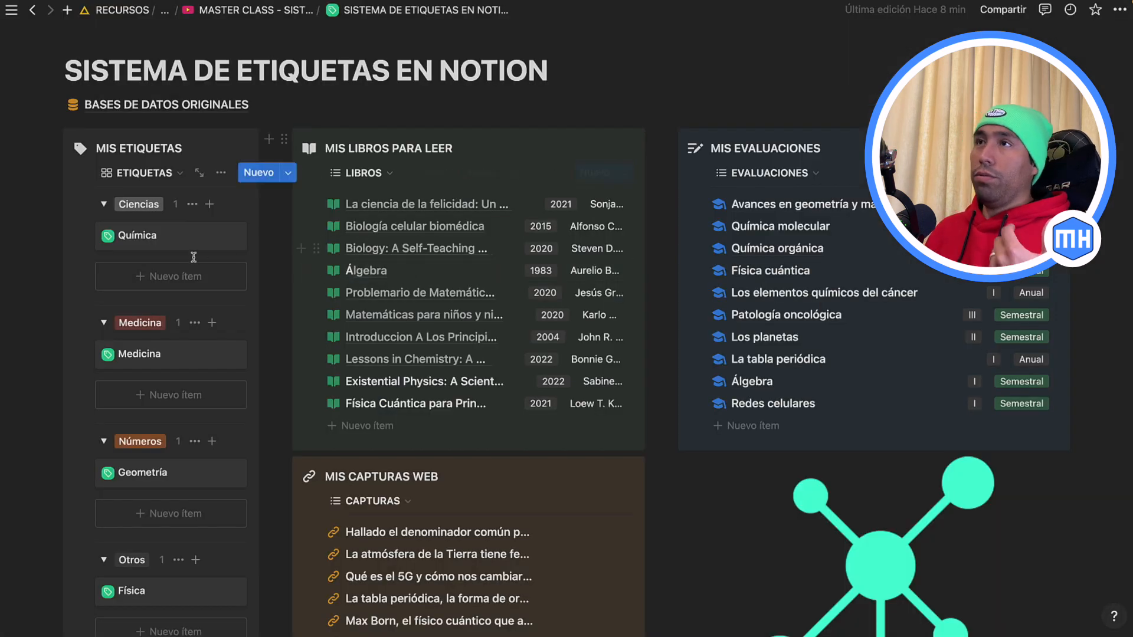
# Apply the Sin título template to the Química tag, review its related resources and close the page.
pyautogui.click(162, 242)
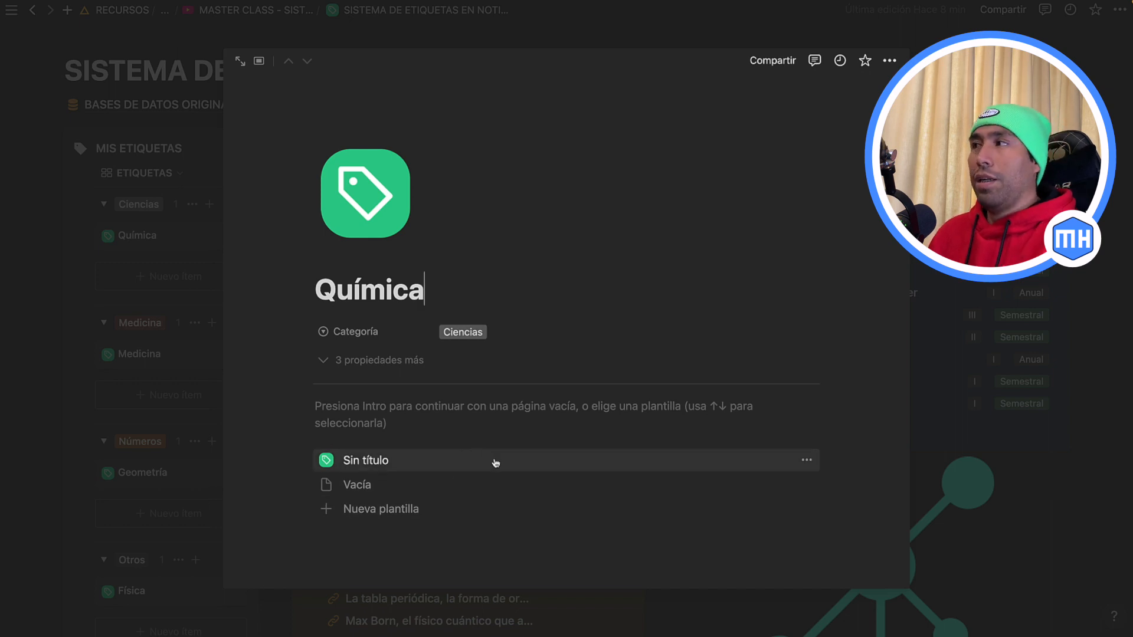
pyautogui.click(361, 462)
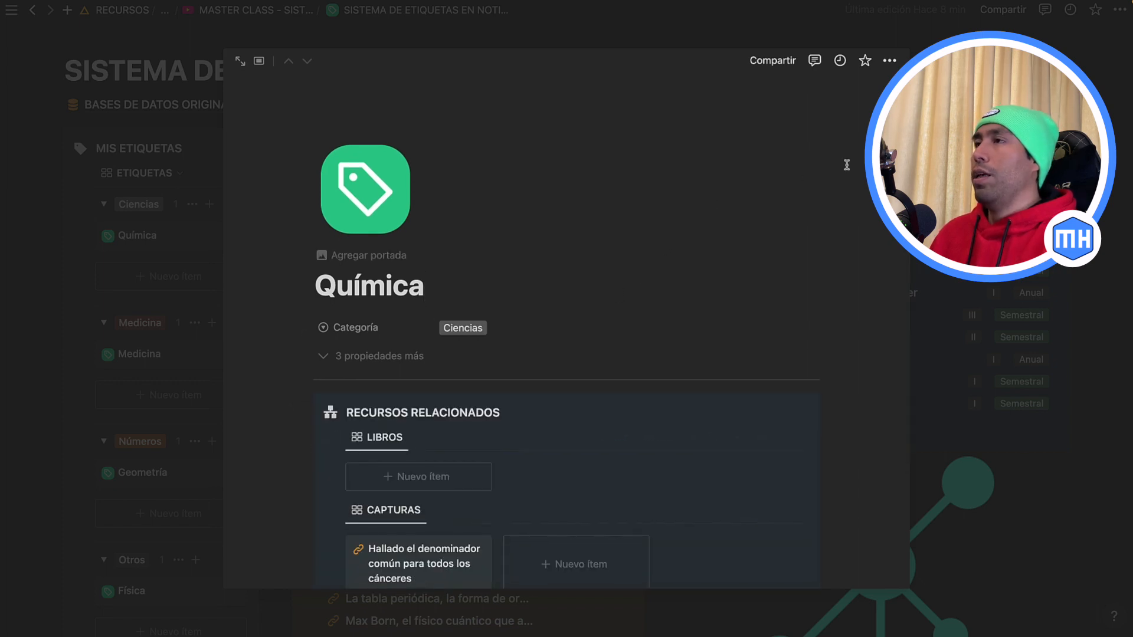
pyautogui.scroll(-3, 526, 317)
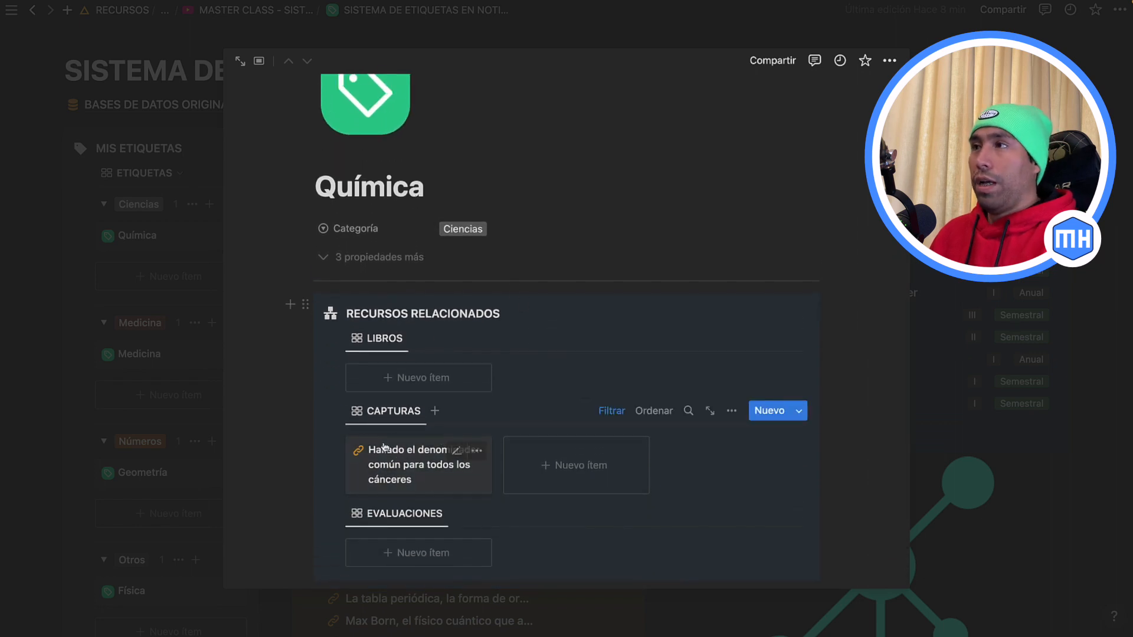
pyautogui.scroll(-1, 412, 466)
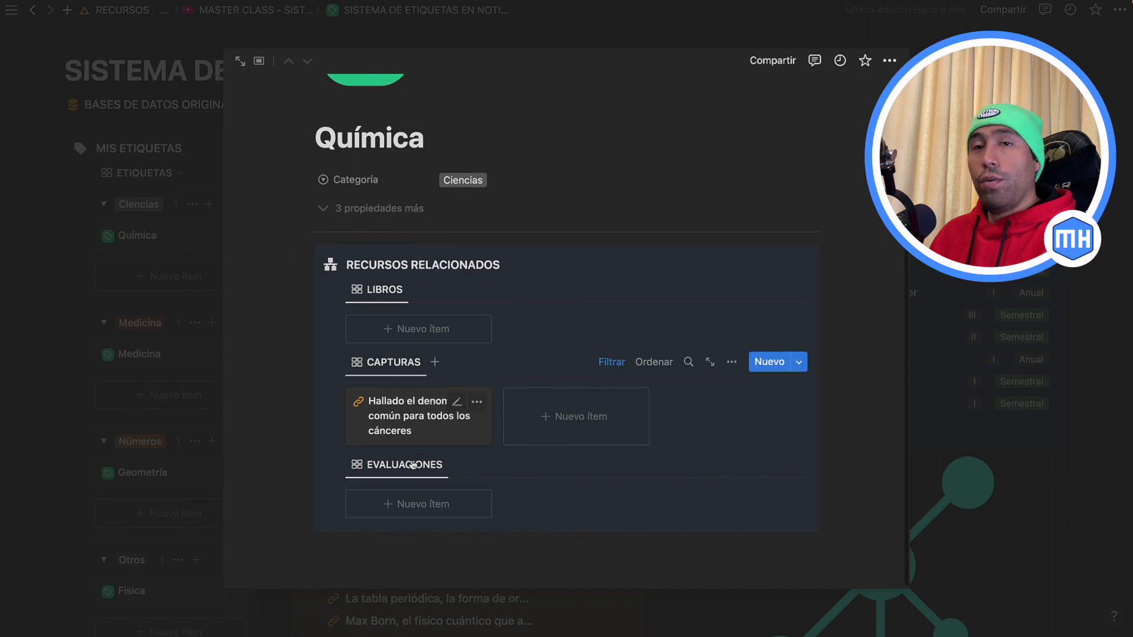
pyautogui.scroll(2, 408, 466)
pyautogui.click(61, 313)
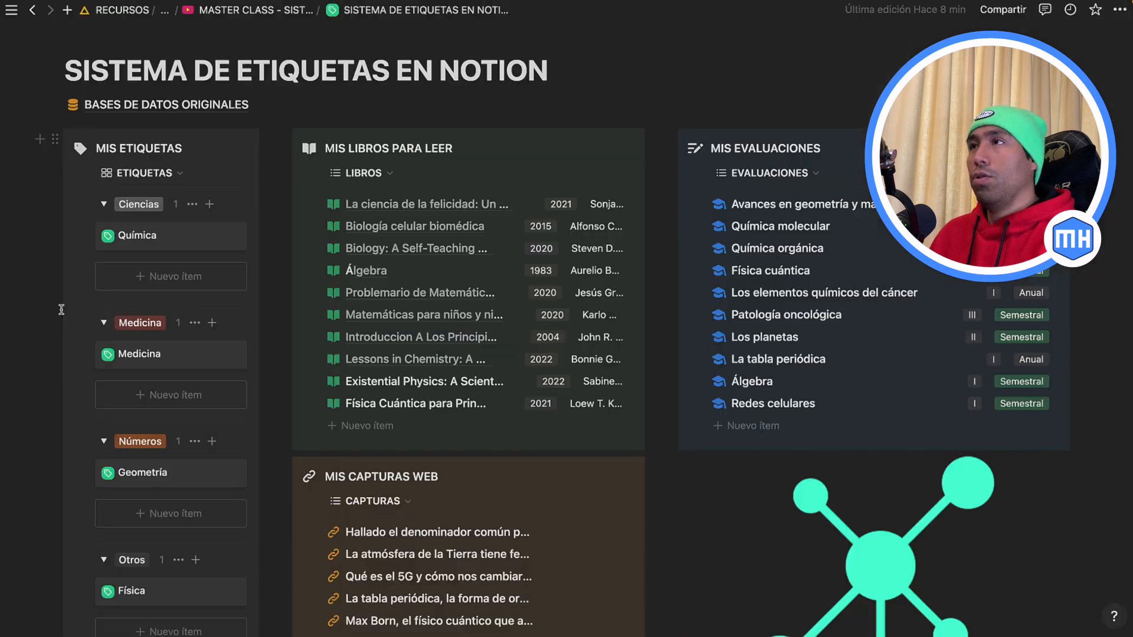
# Check the Etiquetas 2.0 tag of the first item in MIS CAPTURAS WEB and close its page.
pyautogui.scroll(-2, 522, 403)
pyautogui.scroll(-1, 522, 403)
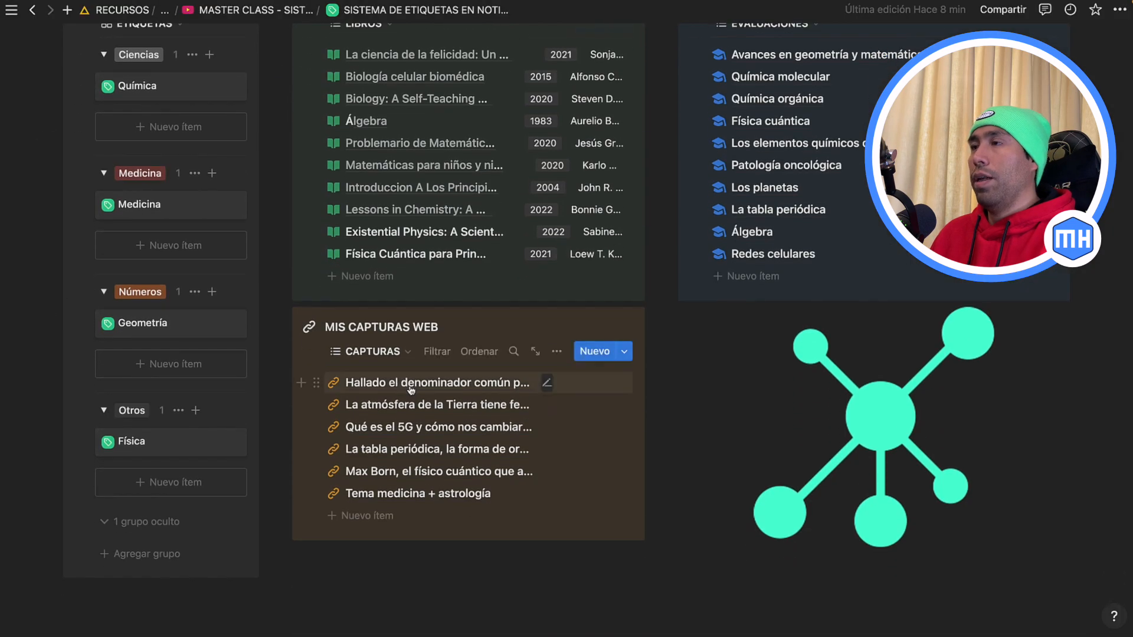
pyautogui.click(411, 385)
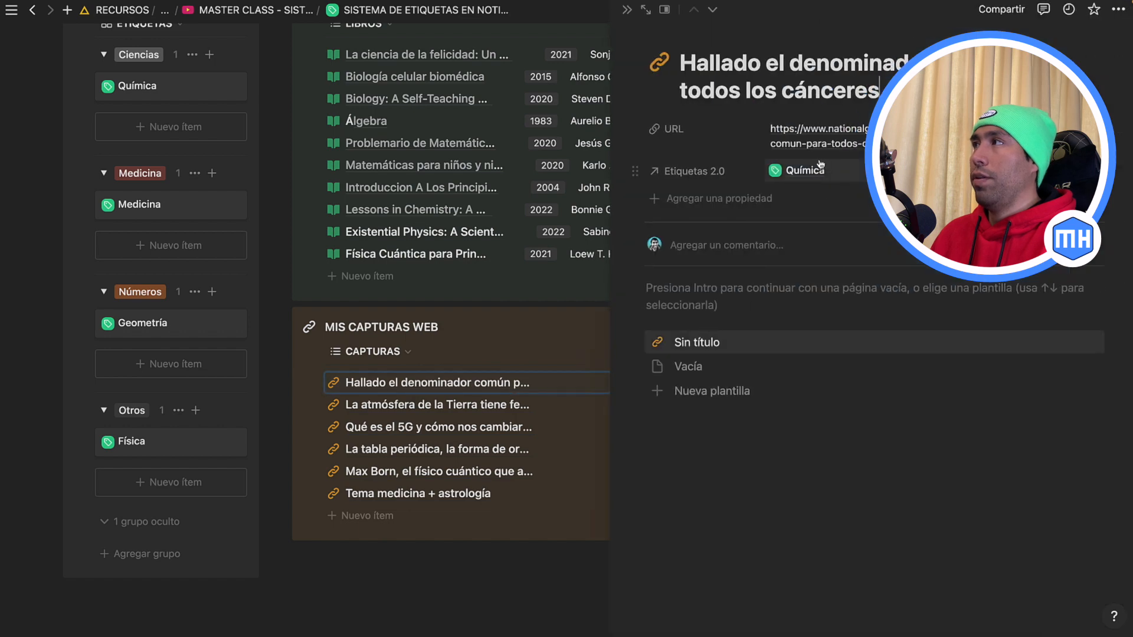
pyautogui.click(627, 10)
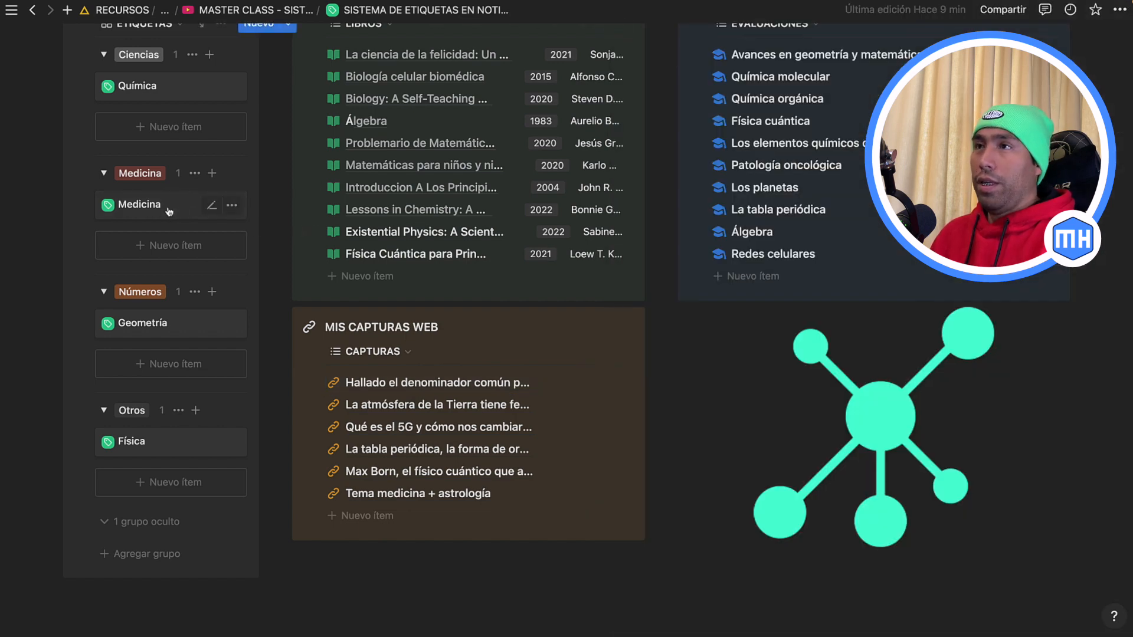
# Apply the Sin título template to the Medicina, Geometría and Física tags and close their pages.
pyautogui.click(169, 211)
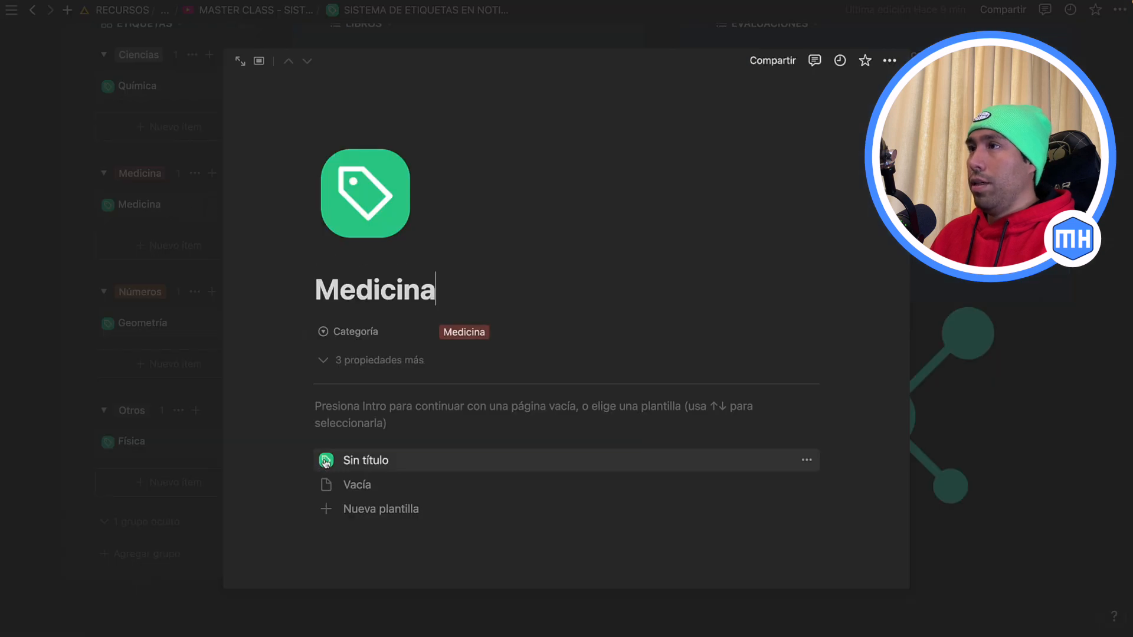
pyautogui.click(71, 373)
pyautogui.click(139, 328)
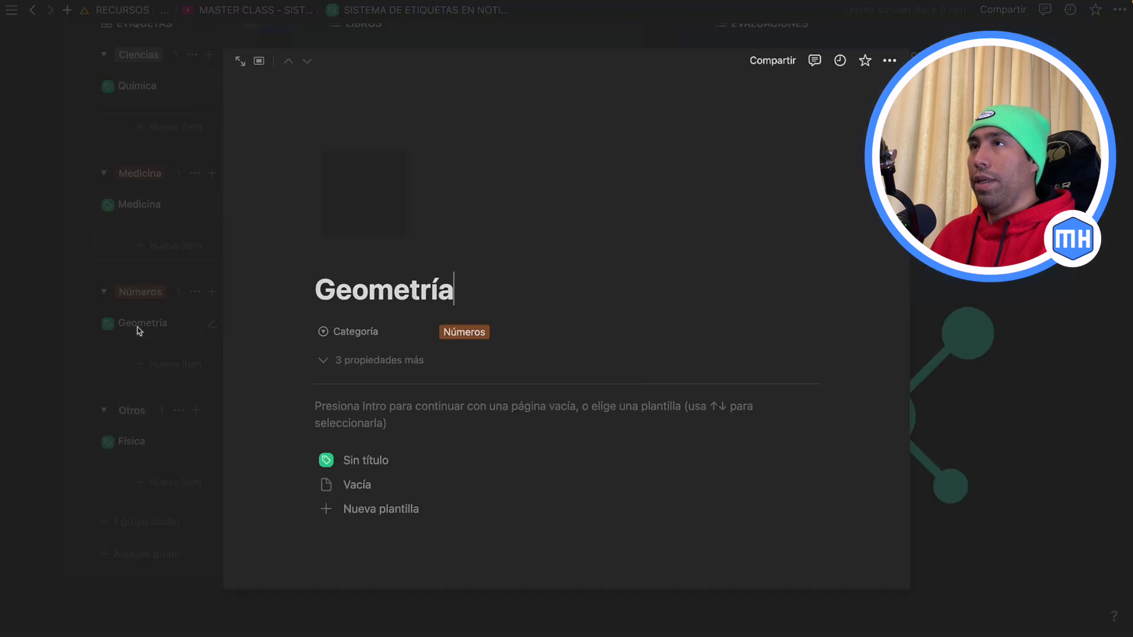
pyautogui.click(381, 460)
pyautogui.click(148, 445)
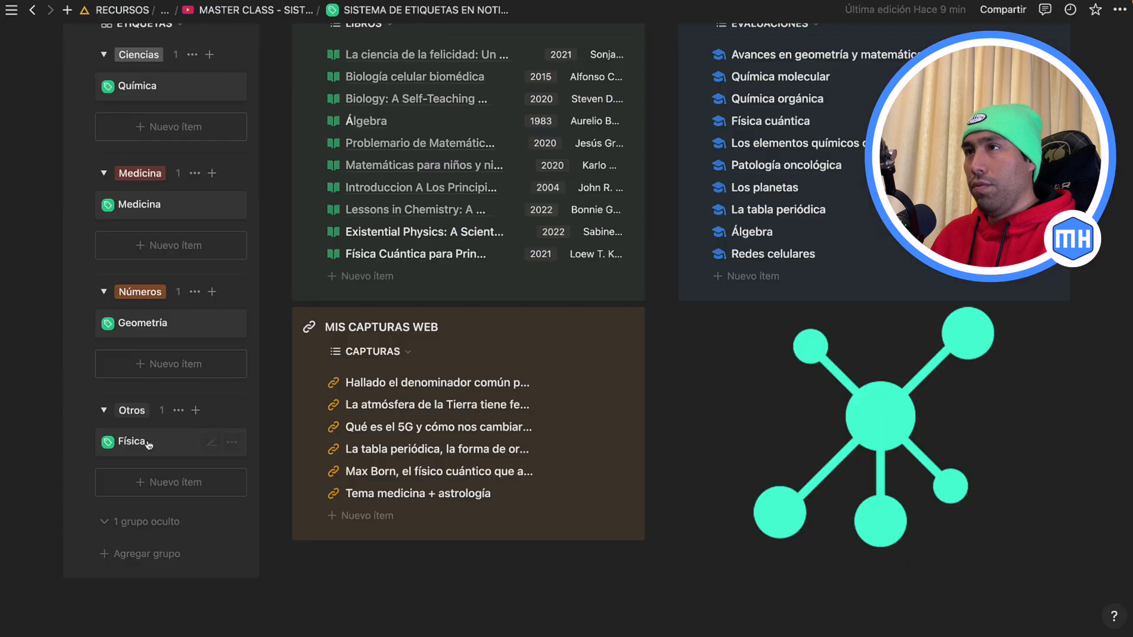
pyautogui.click(148, 445)
pyautogui.click(354, 460)
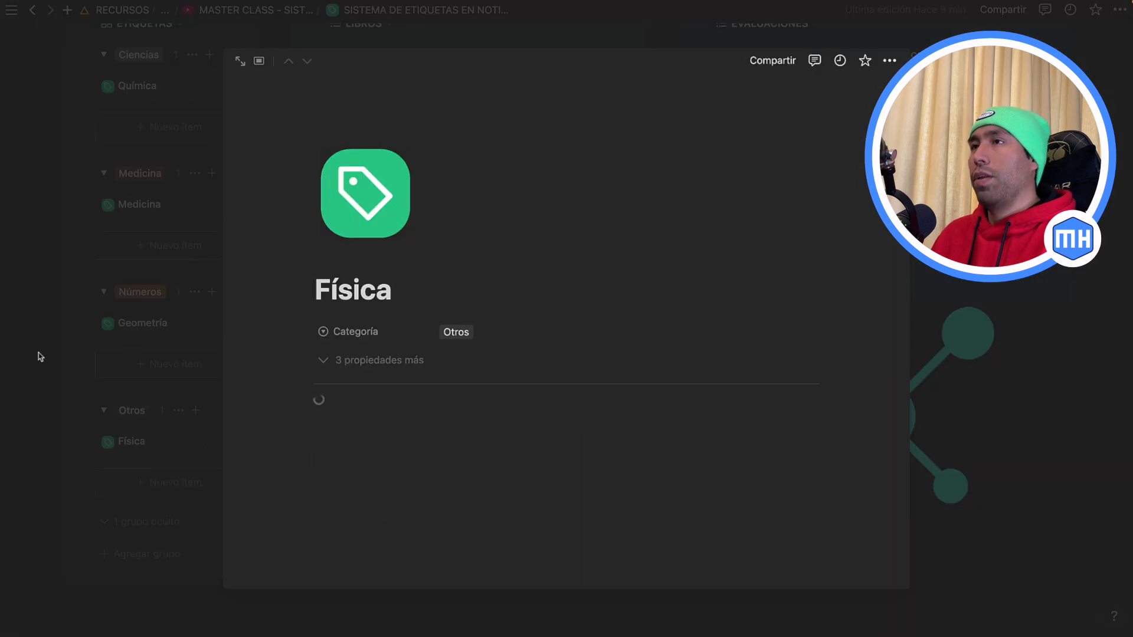
pyautogui.click(37, 354)
# Create and link a Biología tag in Etiquetas 2.0 of the Biology: A Self-Teaching Guide book, and open the tag's page.
pyautogui.scroll(2, 433, 313)
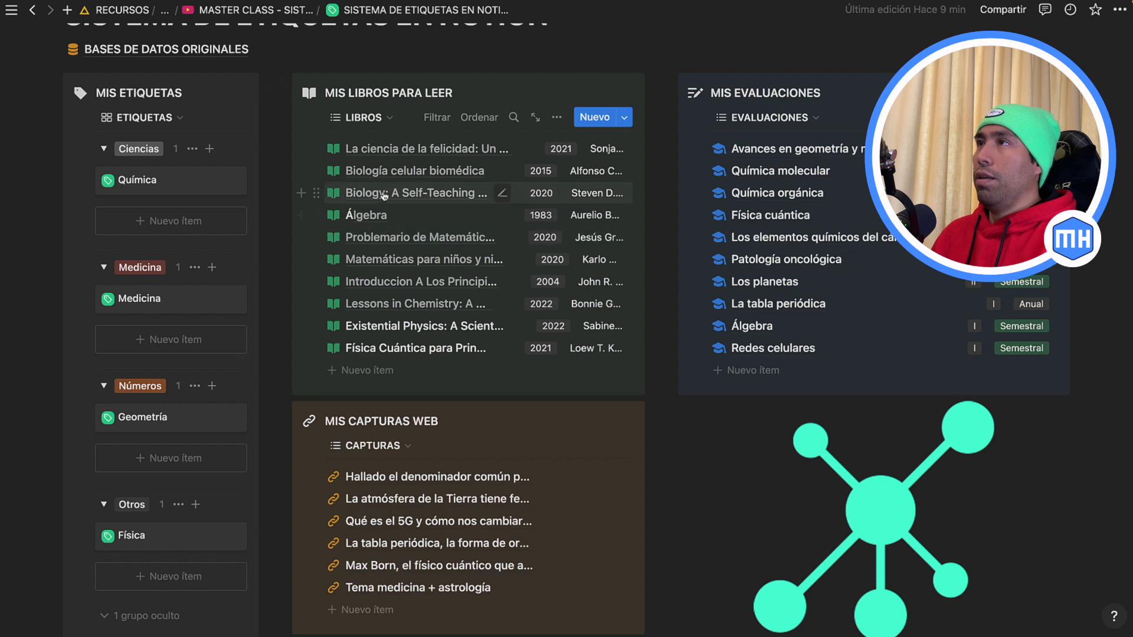
pyautogui.click(416, 196)
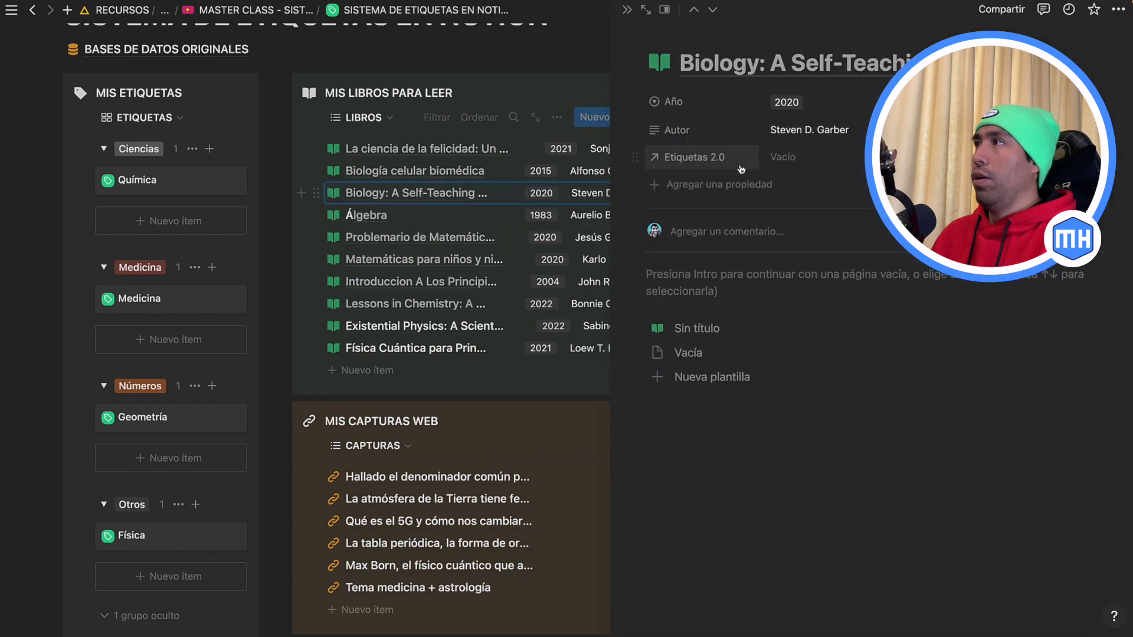
pyautogui.click(782, 157)
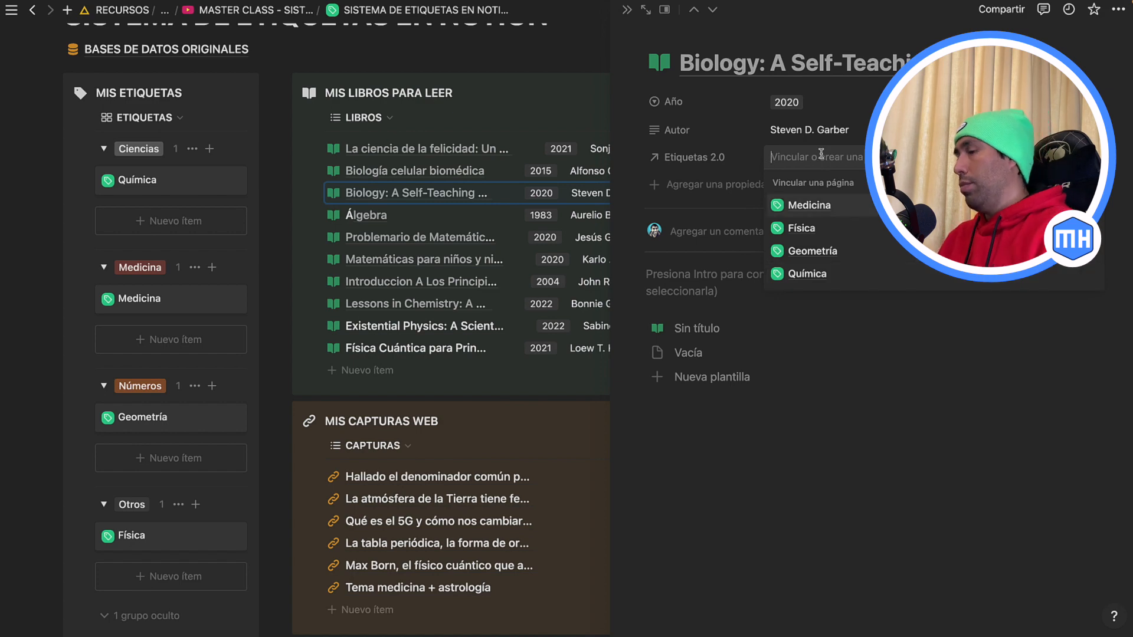
pyautogui.write('Biología')
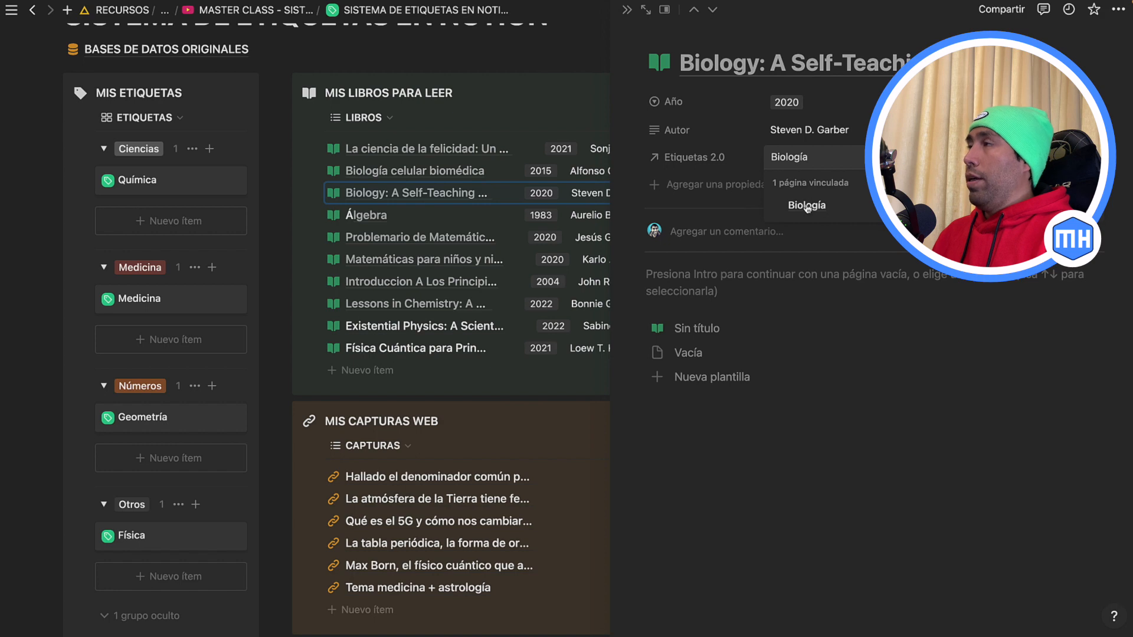
pyautogui.click(807, 207)
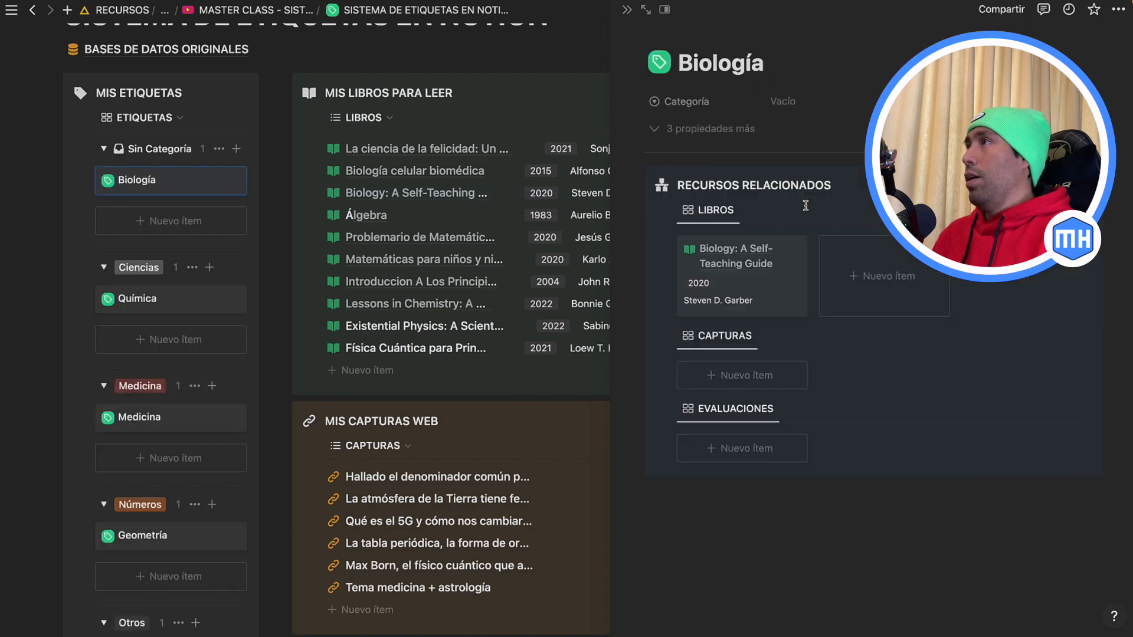
# Set the Biología tag's Categoría to Ciencias and close its page.
pyautogui.click(780, 101)
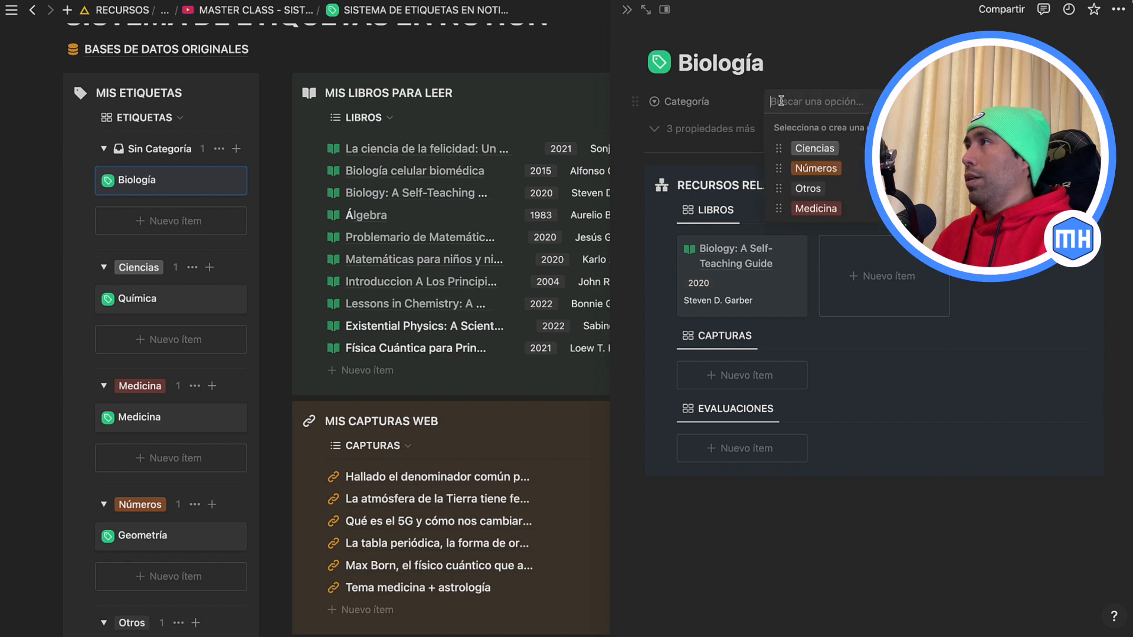
pyautogui.click(819, 147)
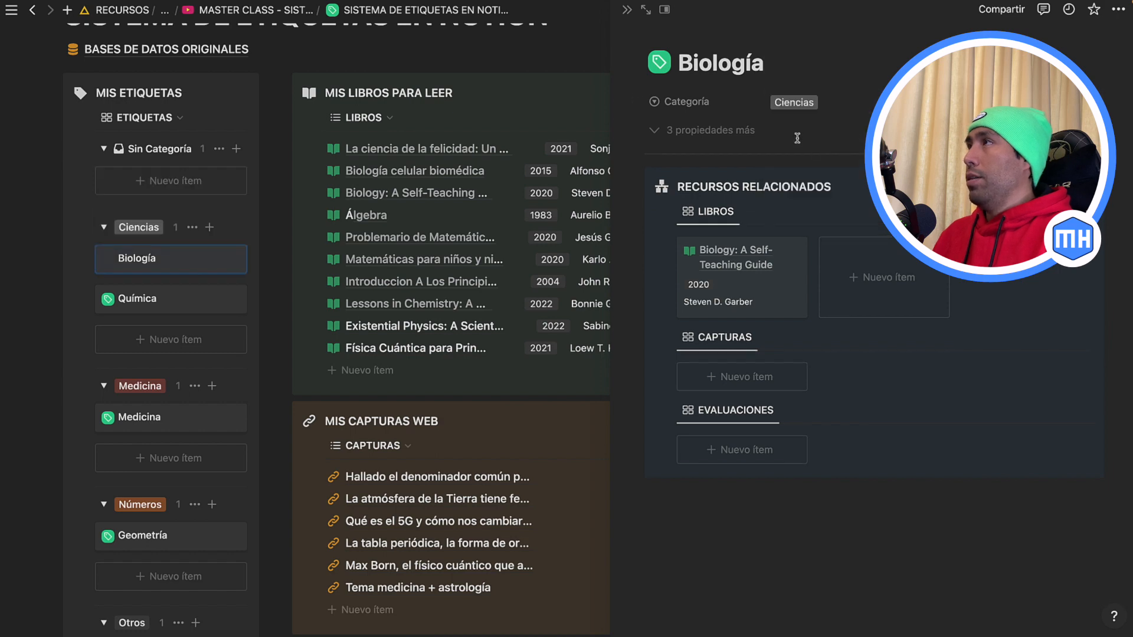
pyautogui.click(624, 11)
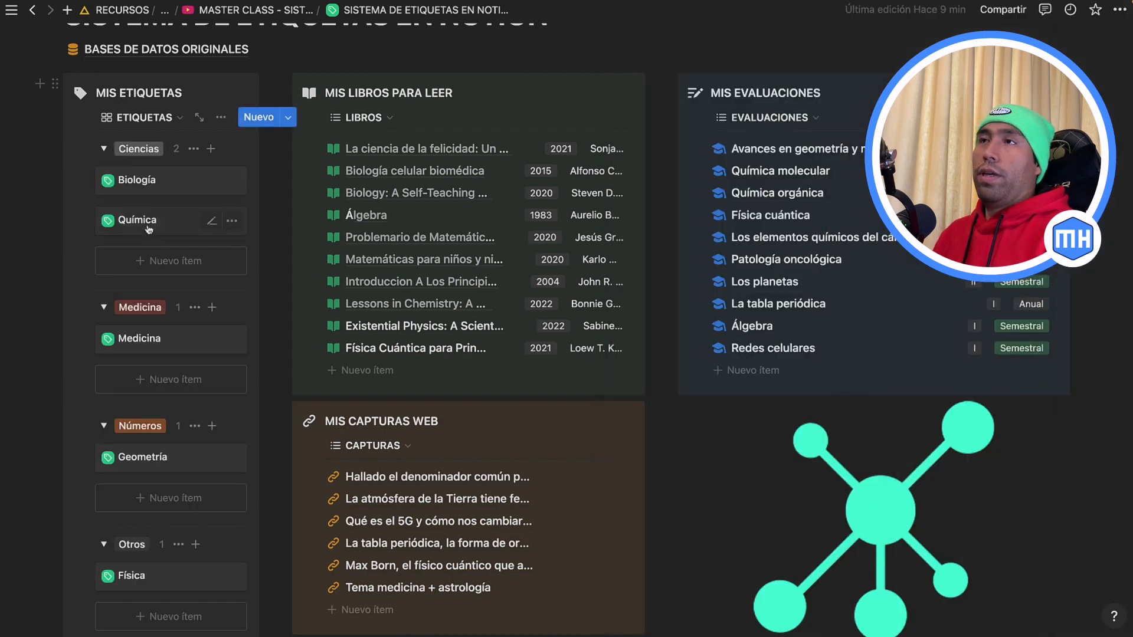
# Give the RECURSOS RELACIONADOS callout on the Biología tag's page the default background and close the page.
pyautogui.scroll(1, 153, 224)
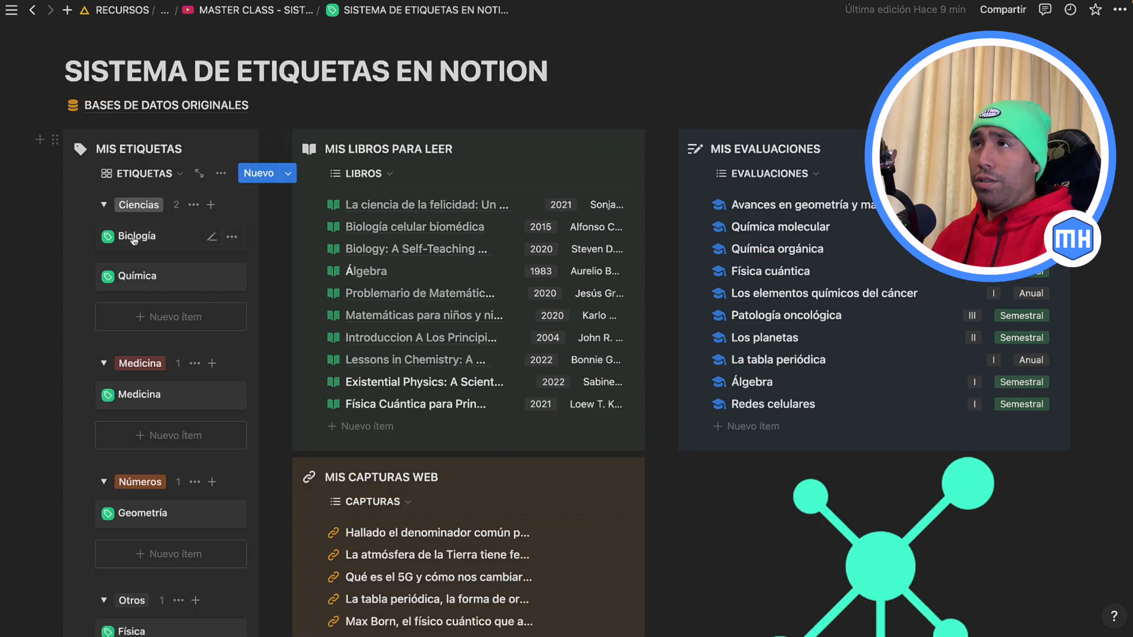
pyautogui.click(134, 238)
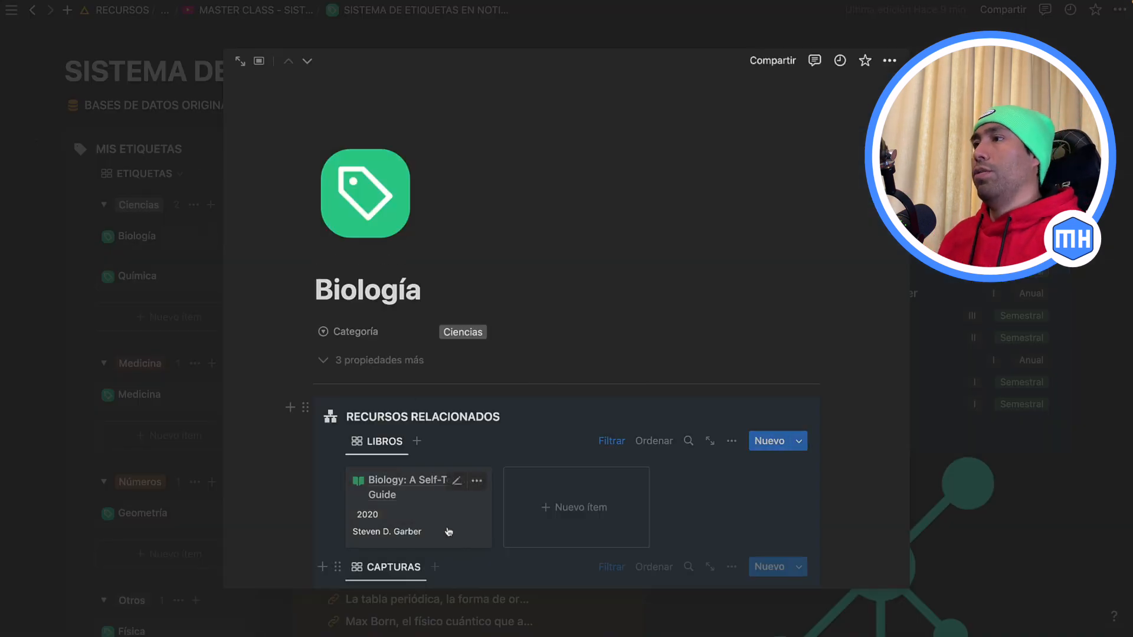
pyautogui.scroll(-3, 443, 534)
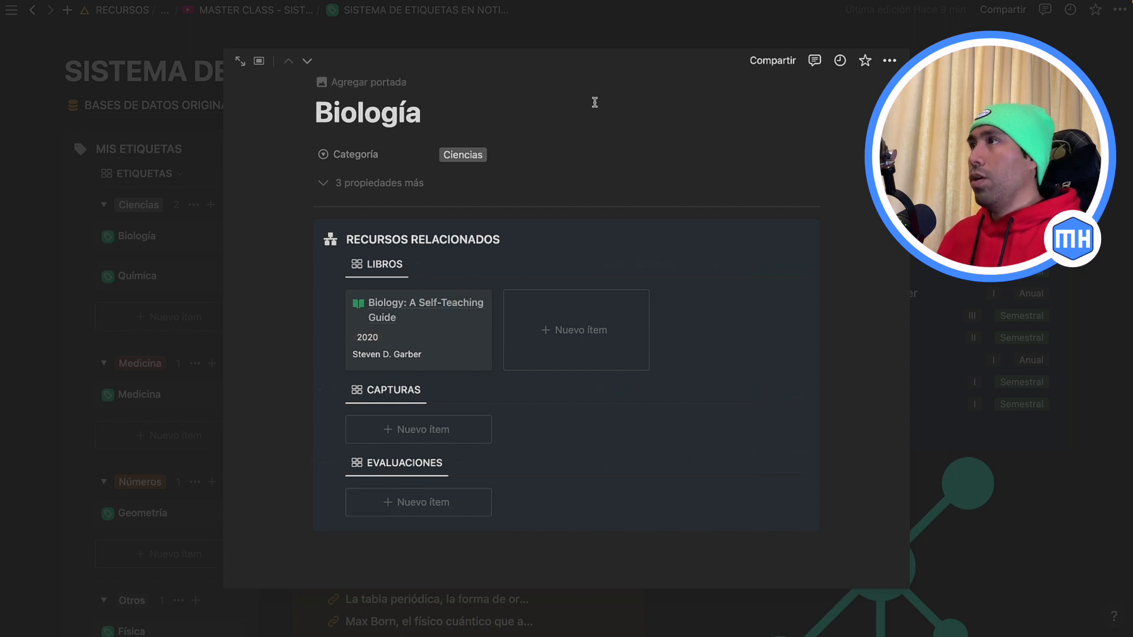
pyautogui.click(306, 231)
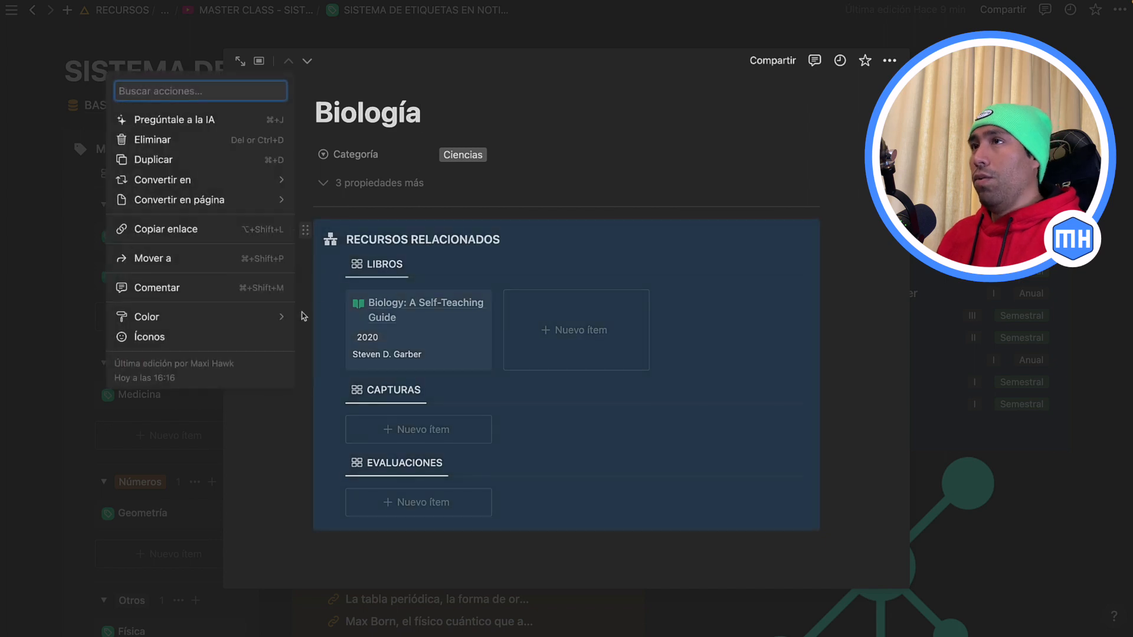
pyautogui.moveTo(273, 309)
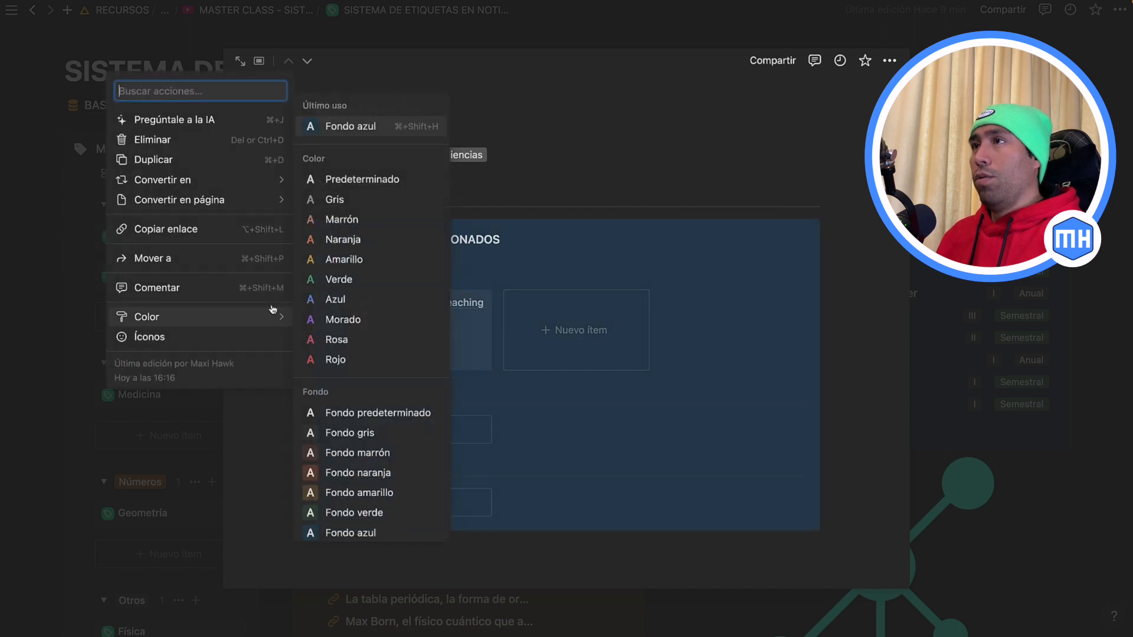
pyautogui.click(331, 413)
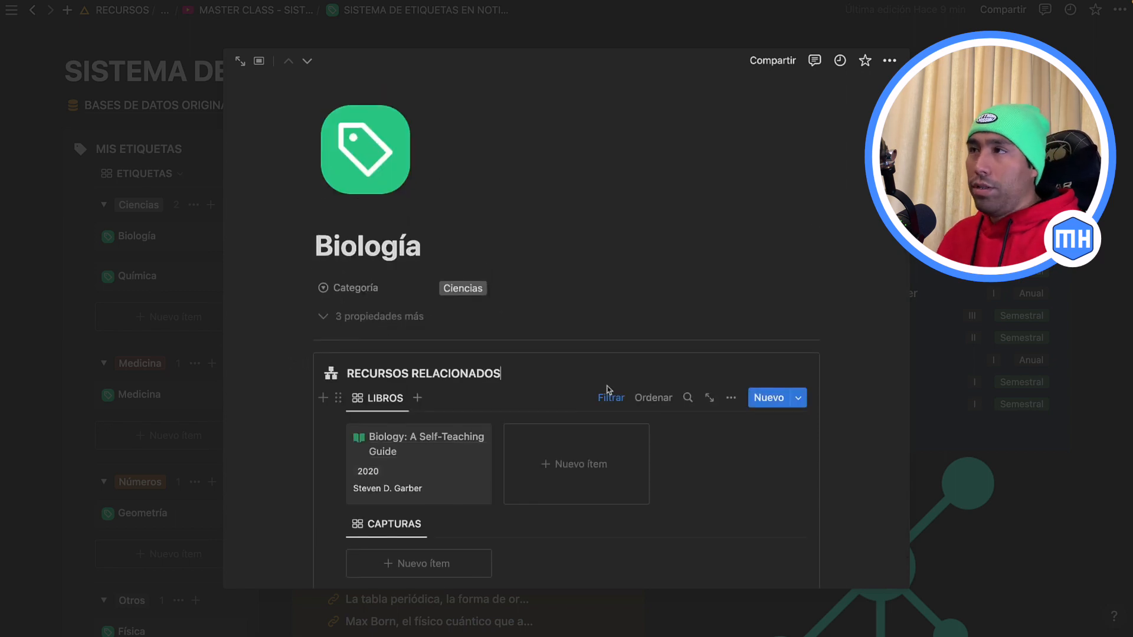
pyautogui.scroll(-2, 608, 390)
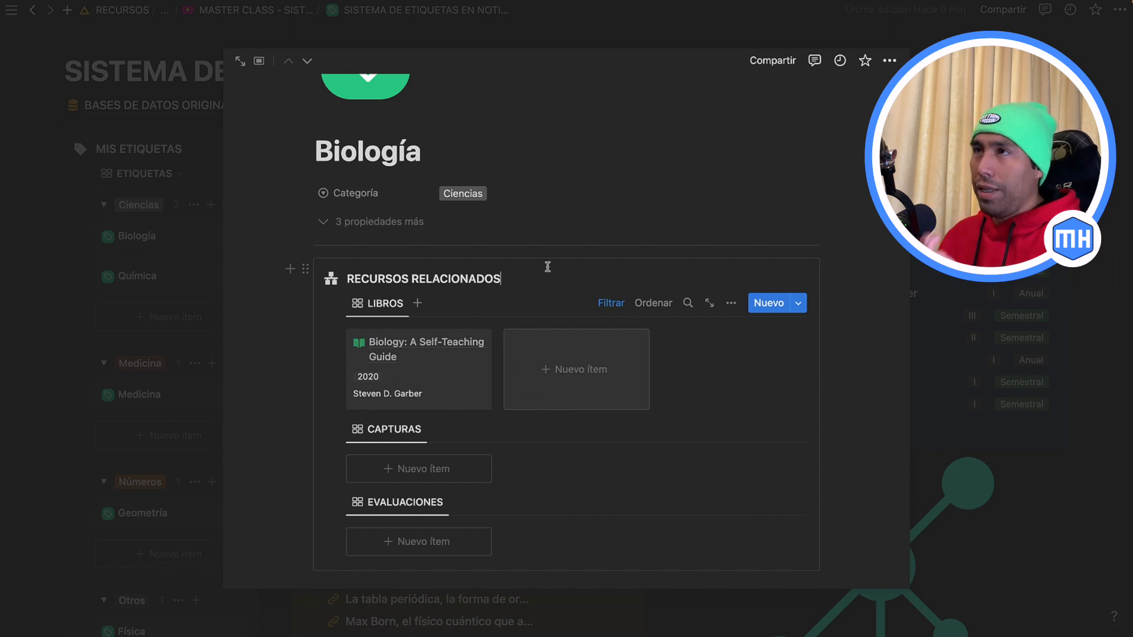
pyautogui.press('Escape')
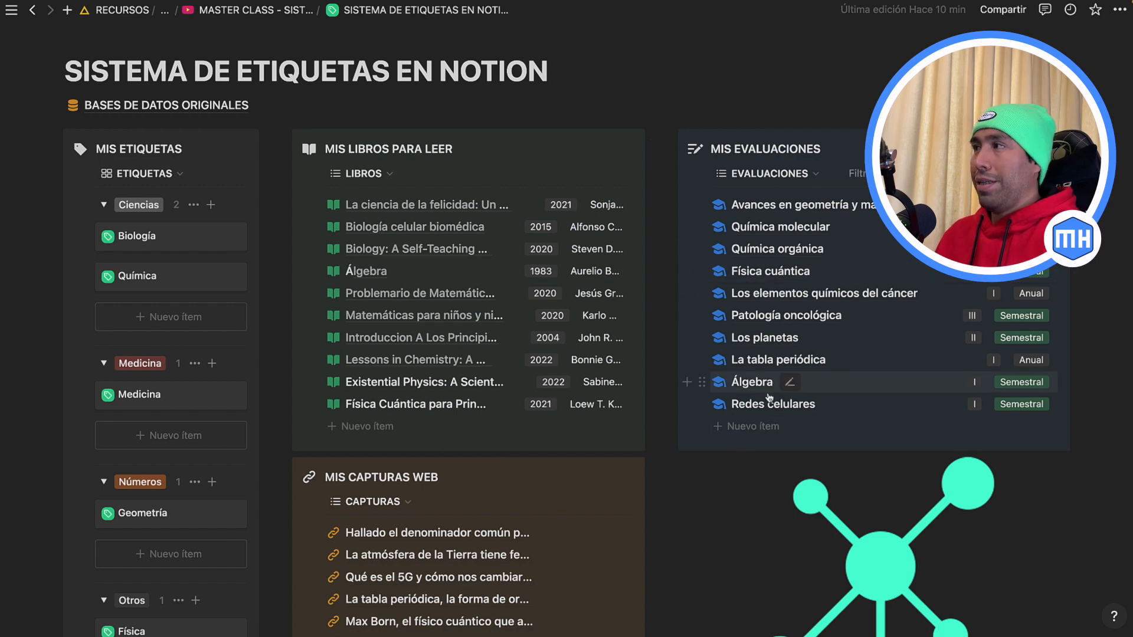
# Link the Medicina, Biología and Física tags to the Avances en geometría y matemática evaluation and close its page.
pyautogui.click(805, 206)
pyautogui.click(790, 131)
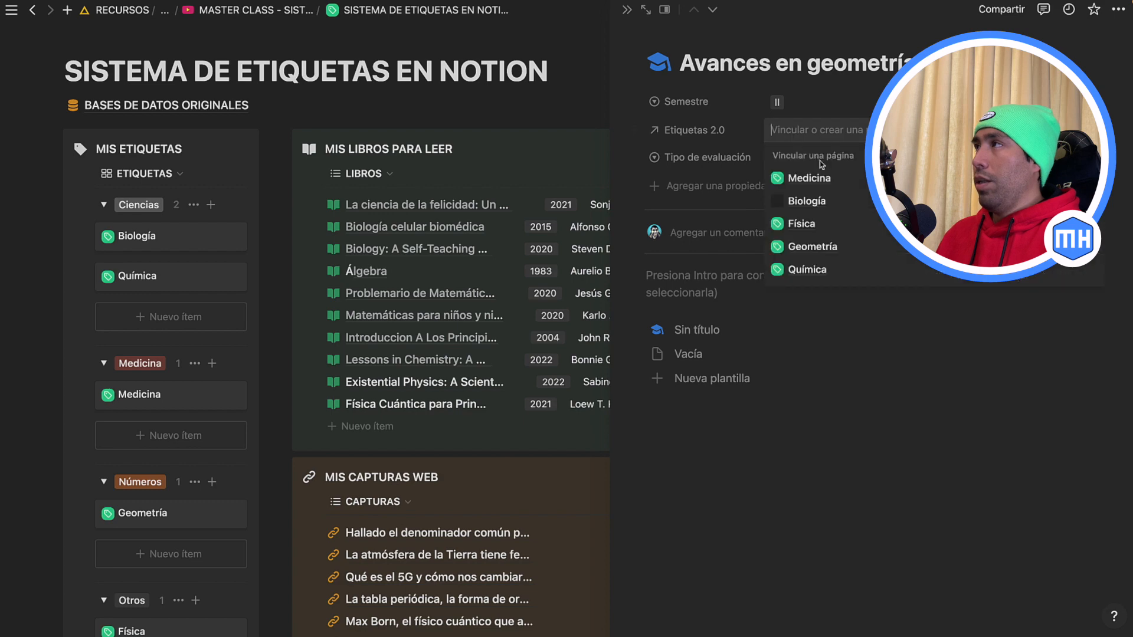
pyautogui.click(798, 182)
pyautogui.click(788, 224)
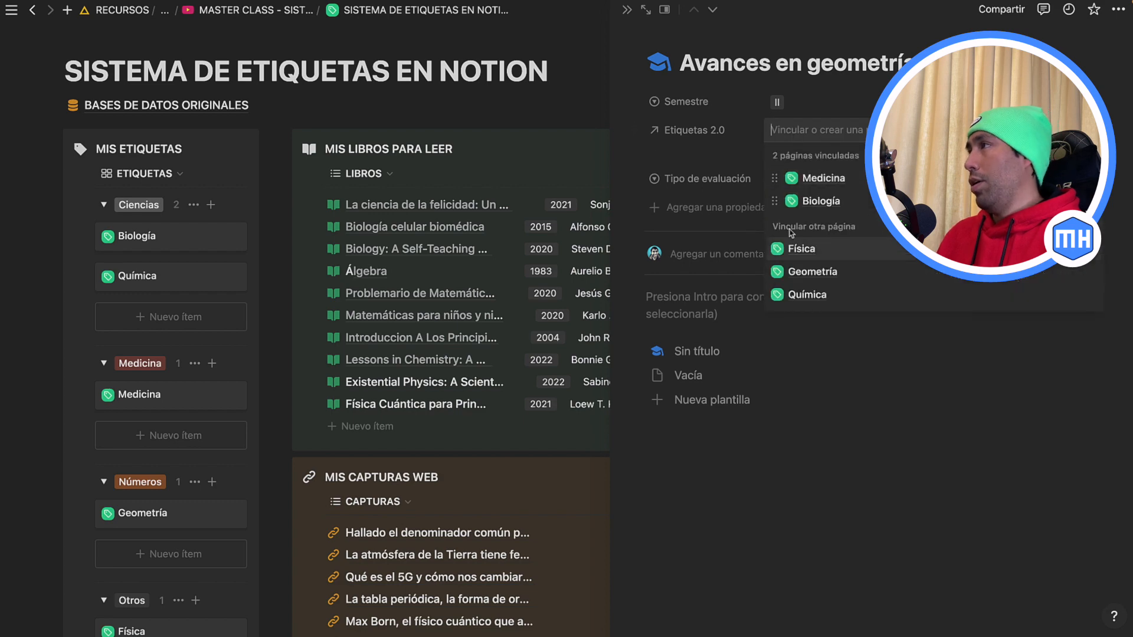
pyautogui.click(789, 252)
pyautogui.click(622, 161)
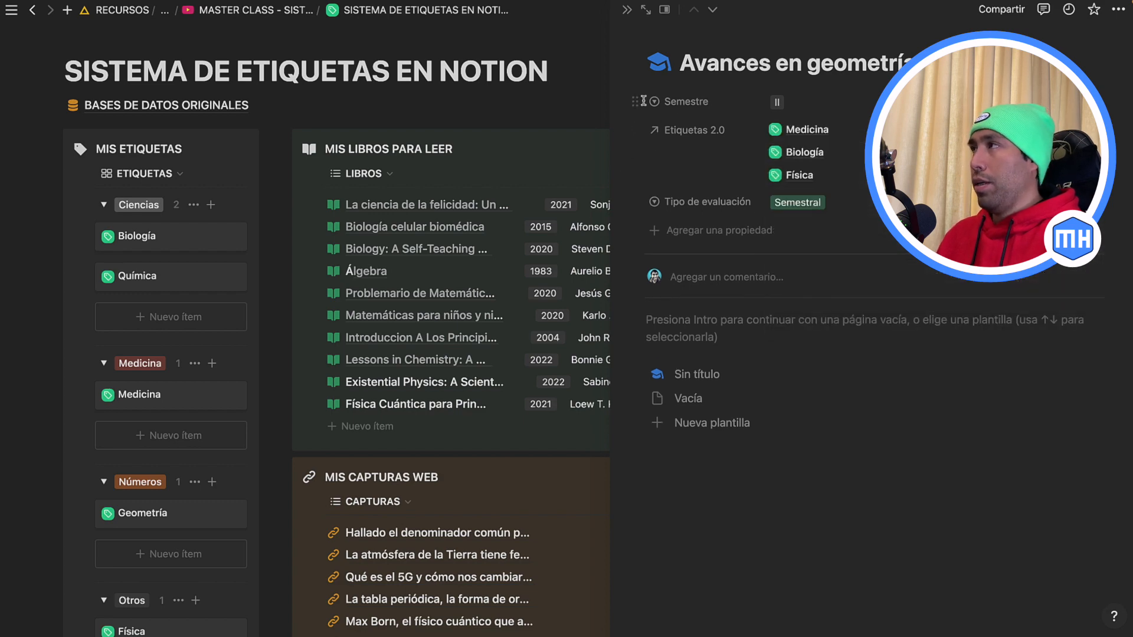
pyautogui.click(621, 13)
# Review the related resources on the Biología and Medicina tag pages, closing each page.
pyautogui.scroll(-1, 168, 448)
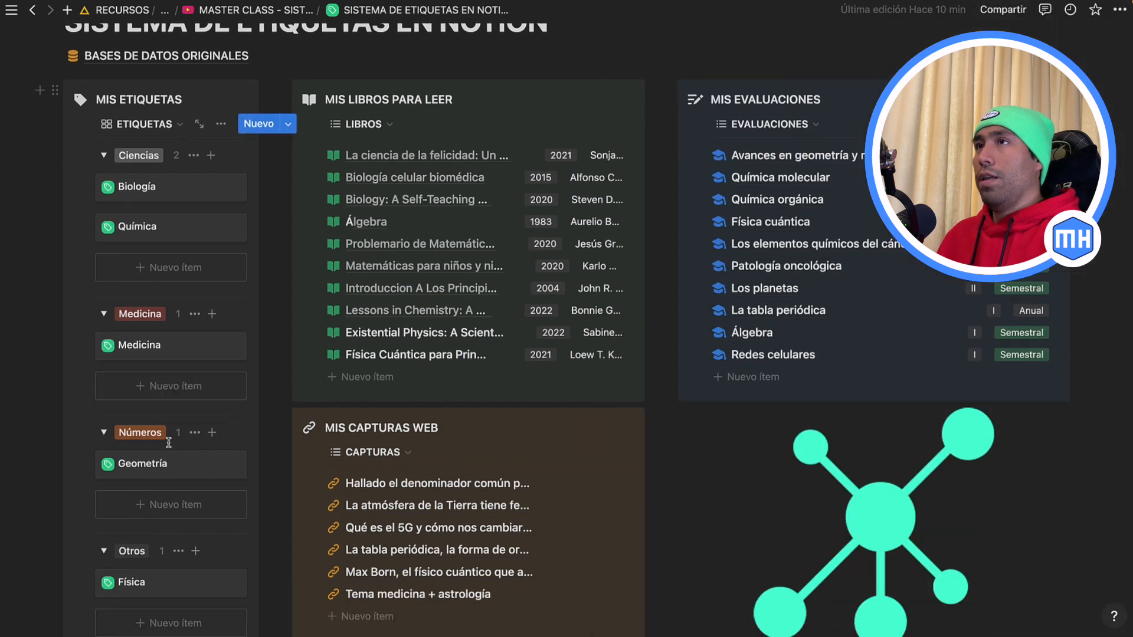
pyautogui.click(156, 195)
pyautogui.scroll(-3, 665, 426)
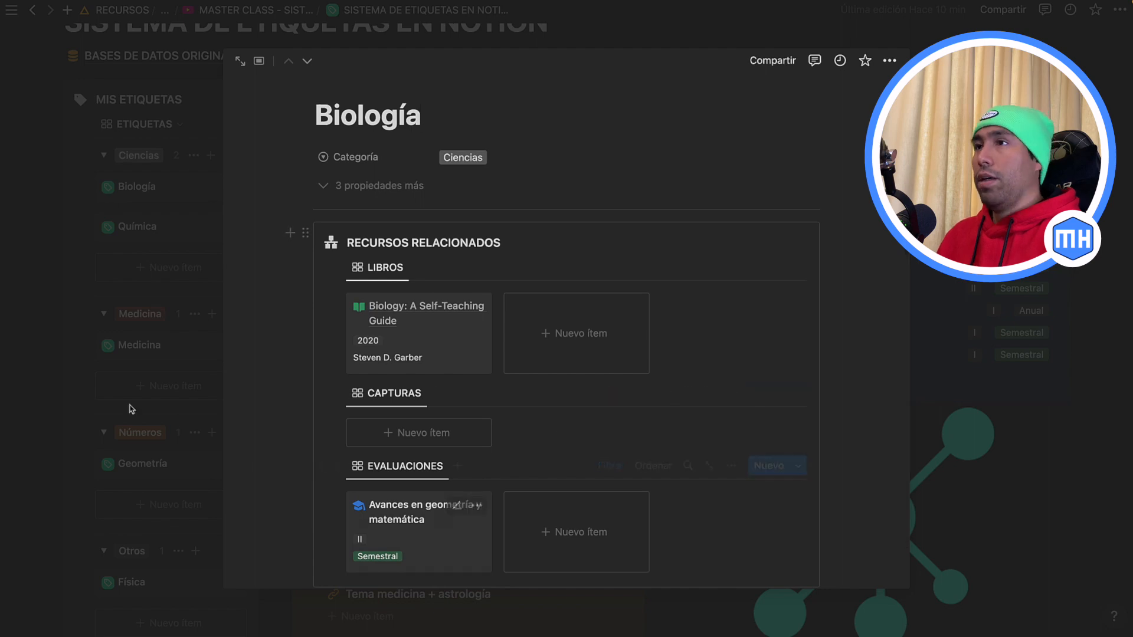
pyautogui.click(73, 417)
pyautogui.click(157, 345)
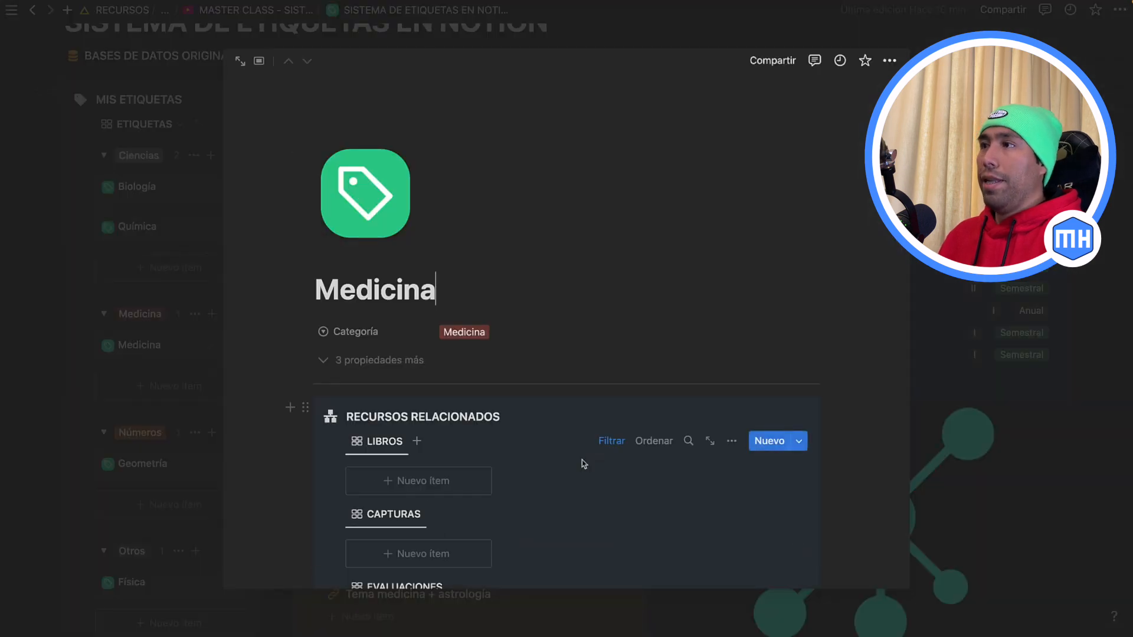
pyautogui.scroll(-5, 582, 463)
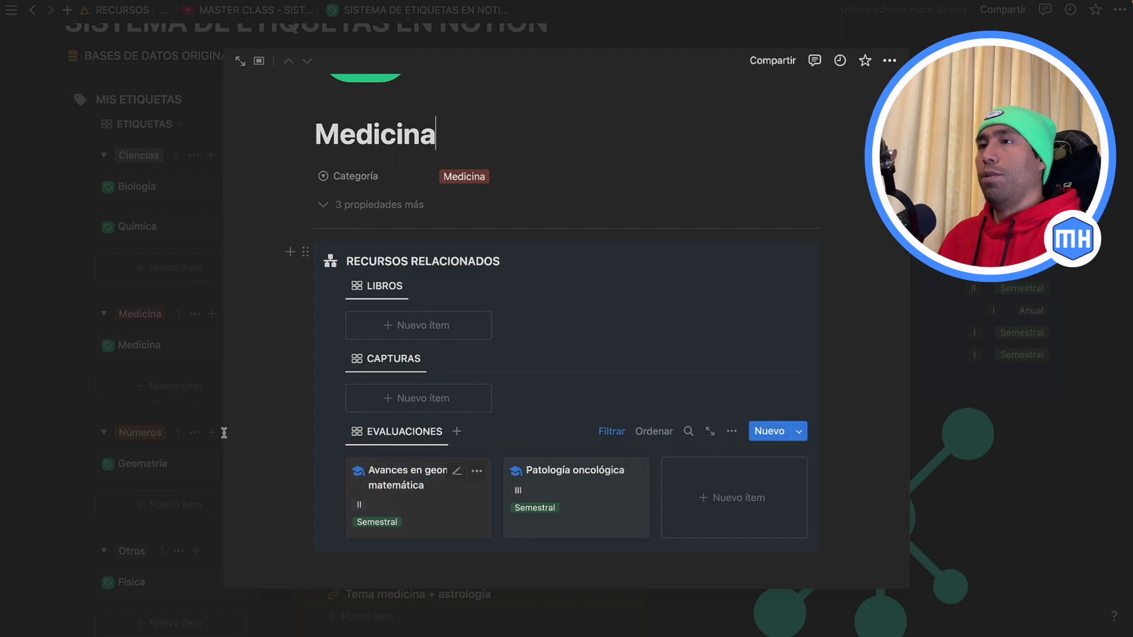
pyautogui.click(59, 416)
pyautogui.scroll(5, 394, 482)
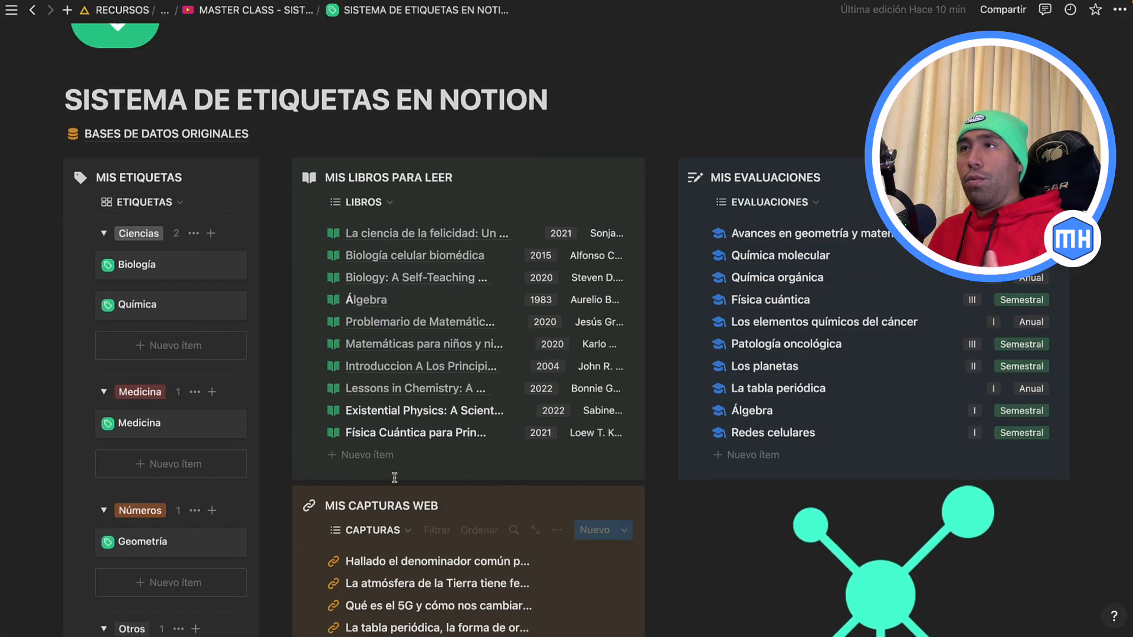
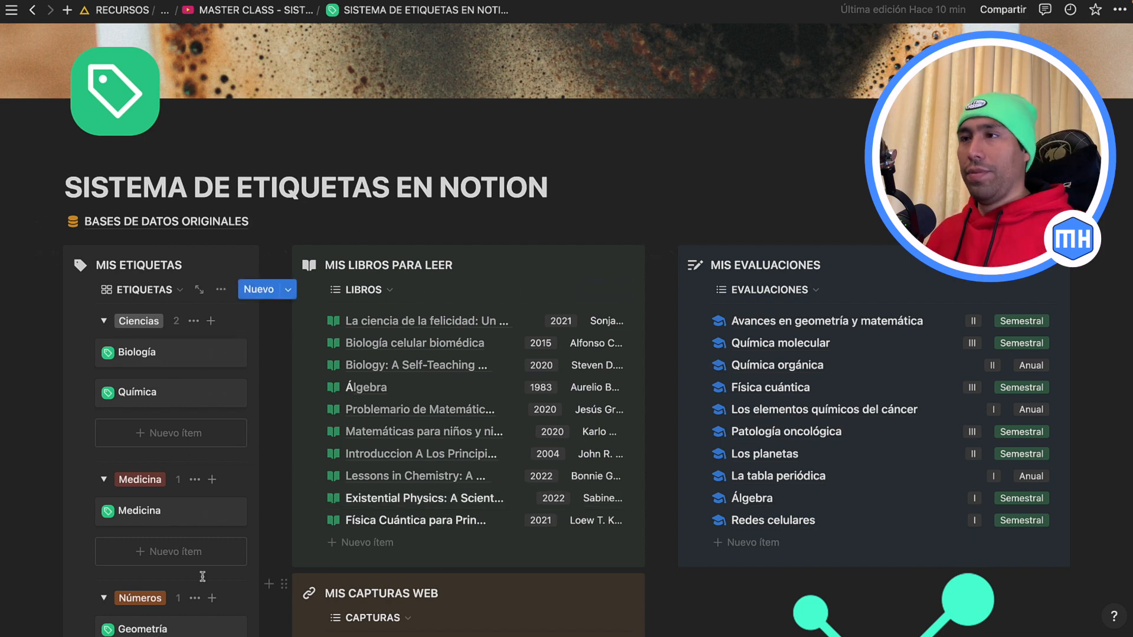
# Open the BASES DE DATOS ORIGINALES page and add a tag named Canal YT to the Etiquetas 2.0 database.
pyautogui.scroll(-3, 203, 577)
pyautogui.scroll(2, 200, 567)
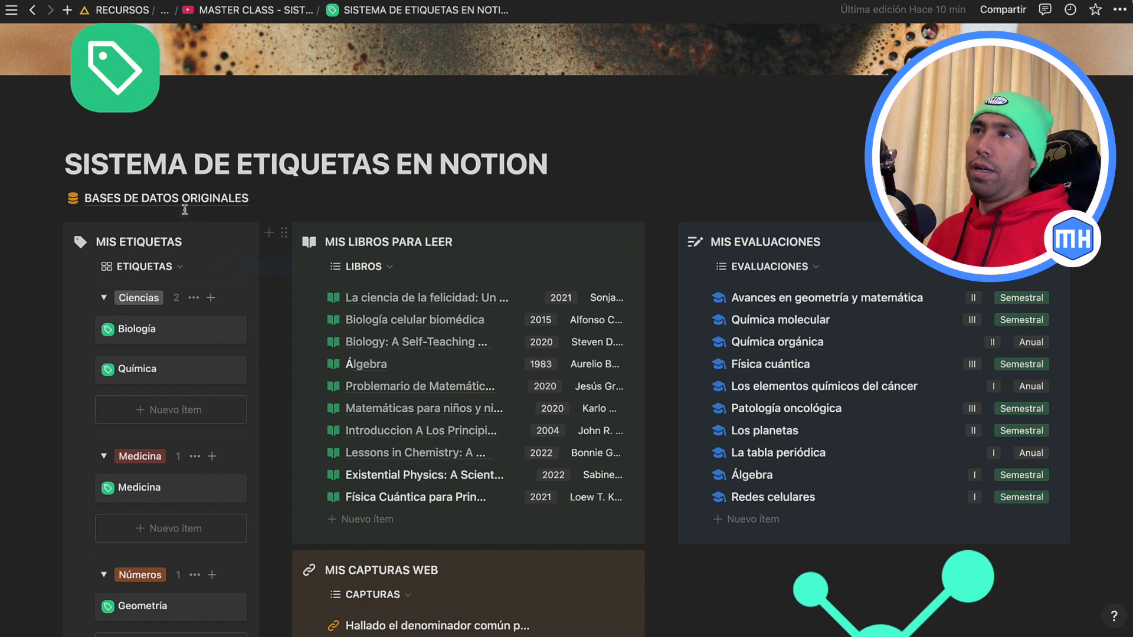
pyautogui.click(171, 199)
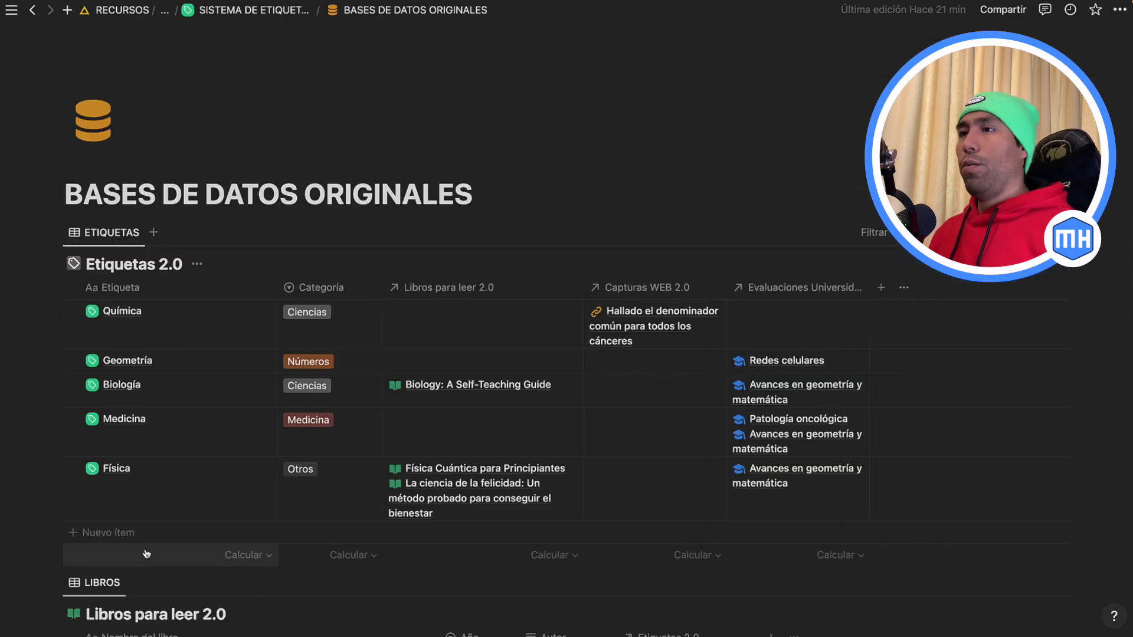
pyautogui.click(130, 533)
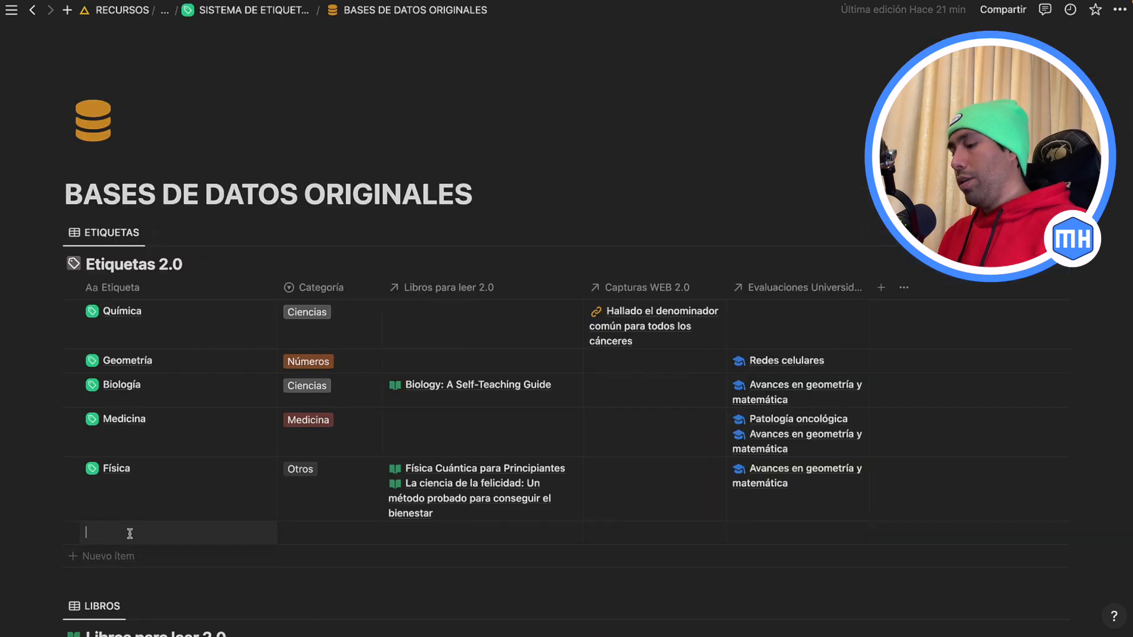
pyautogui.write('Canal ')
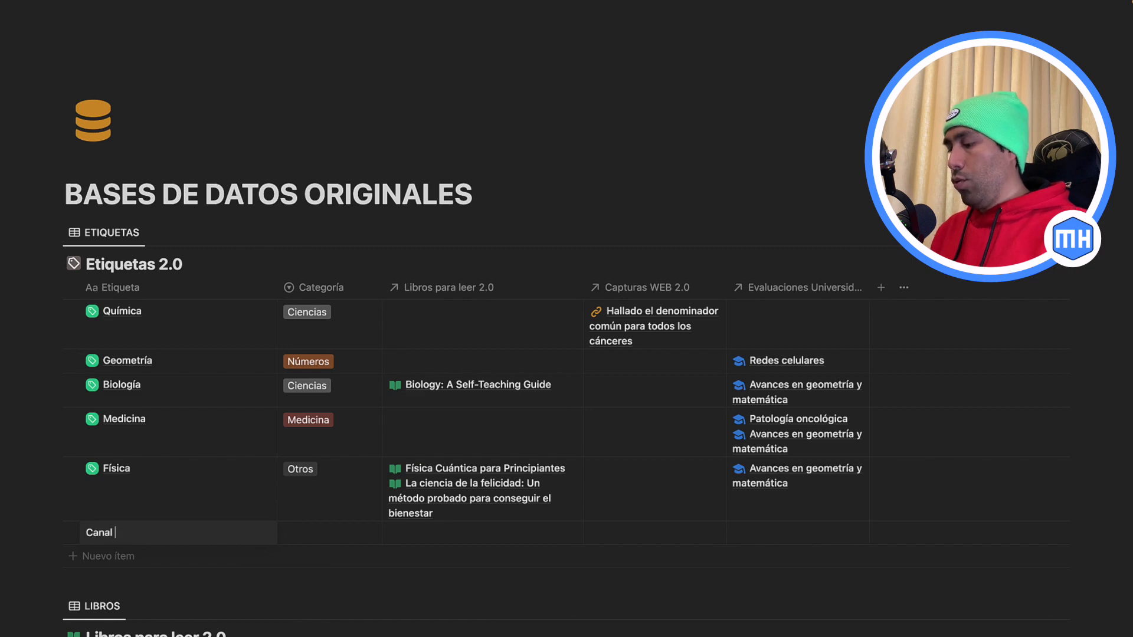
pyautogui.write('YT')
pyautogui.press('Return')
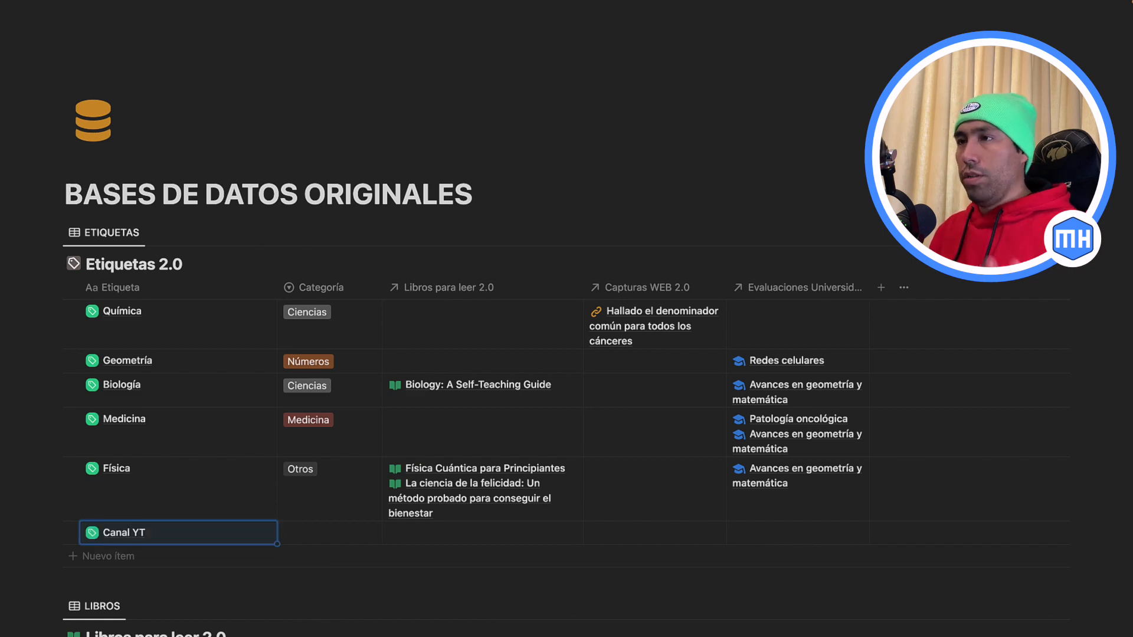
# Create a new YT option in Categoría and assign it to the Canal YT tag.
pyautogui.click(330, 533)
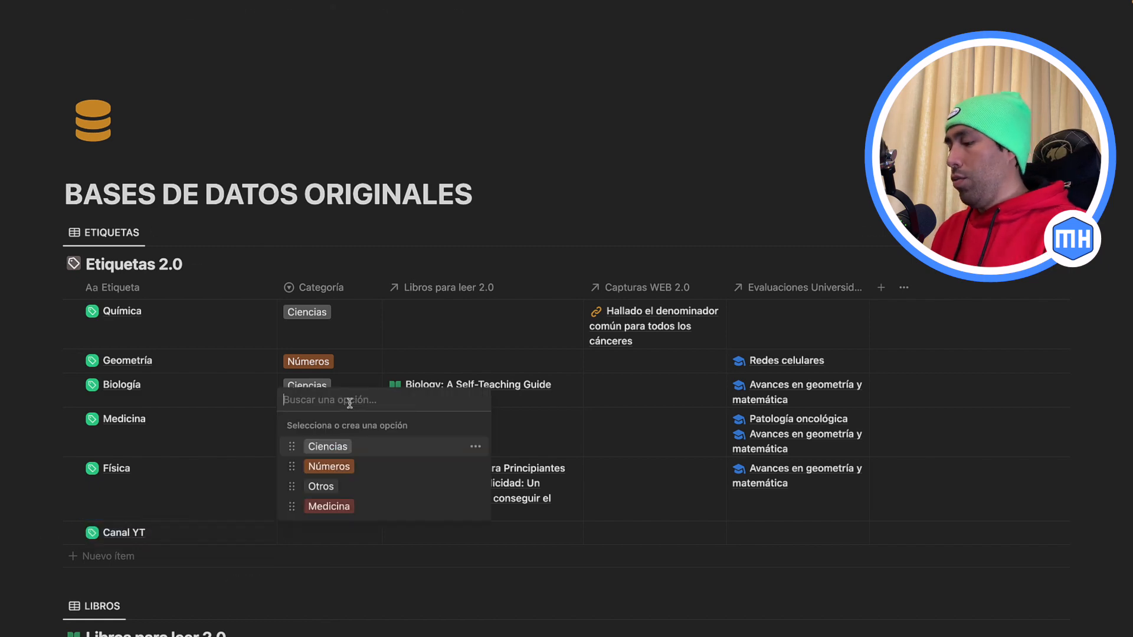
pyautogui.write('YT')
pyautogui.click(334, 506)
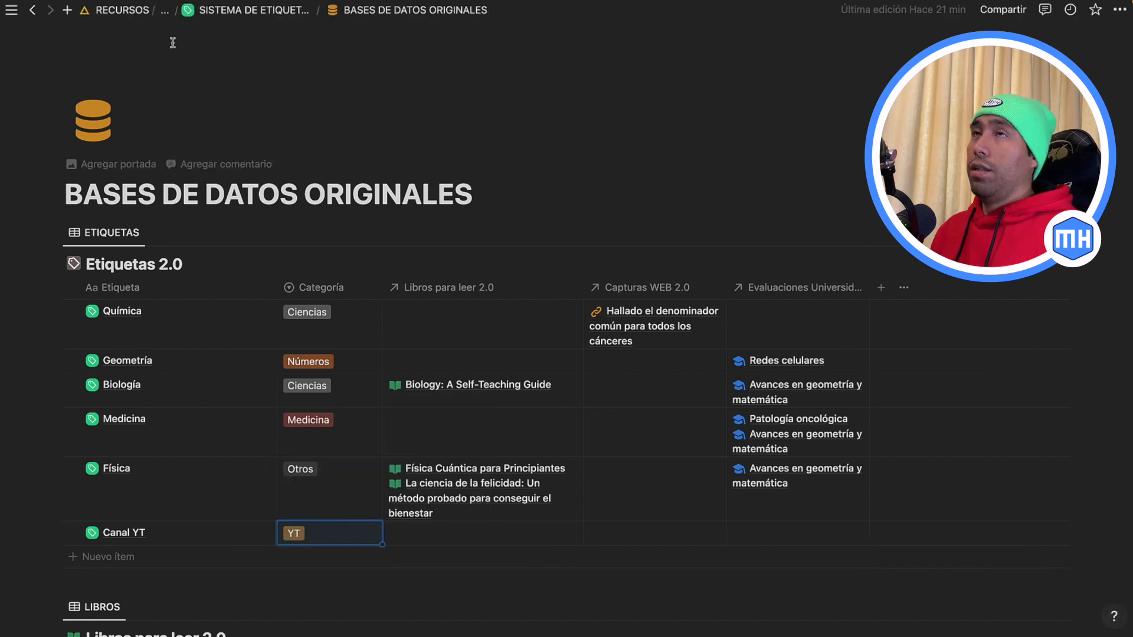
# Return to the tag system page, review the related resources on the Canal YT tag's page and close it.
pyautogui.click(32, 10)
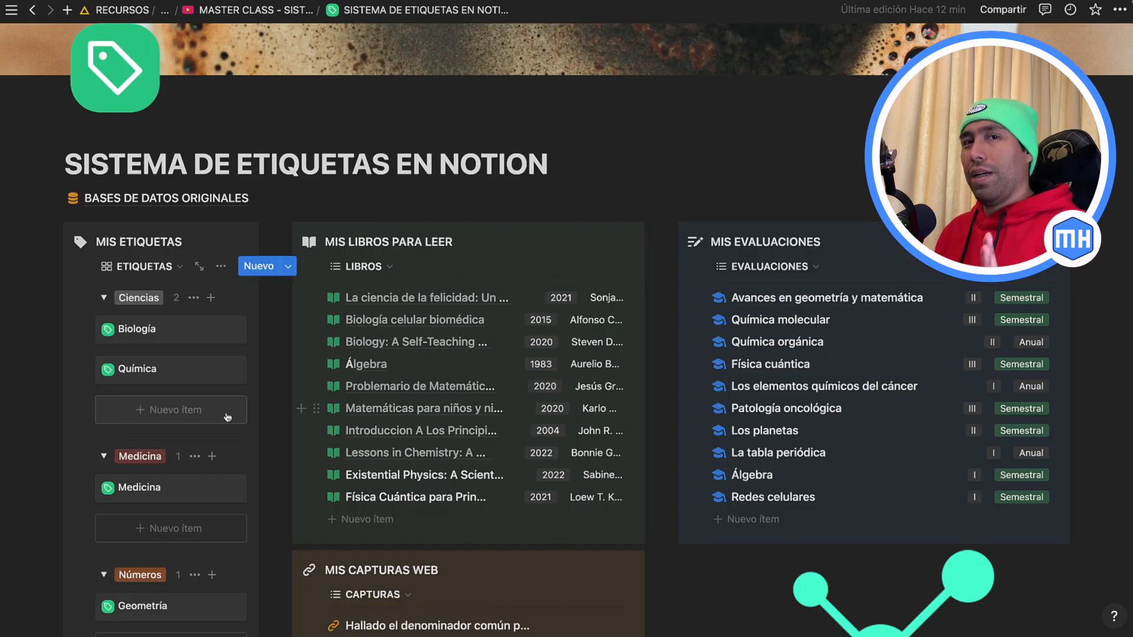
pyautogui.scroll(-5, 227, 417)
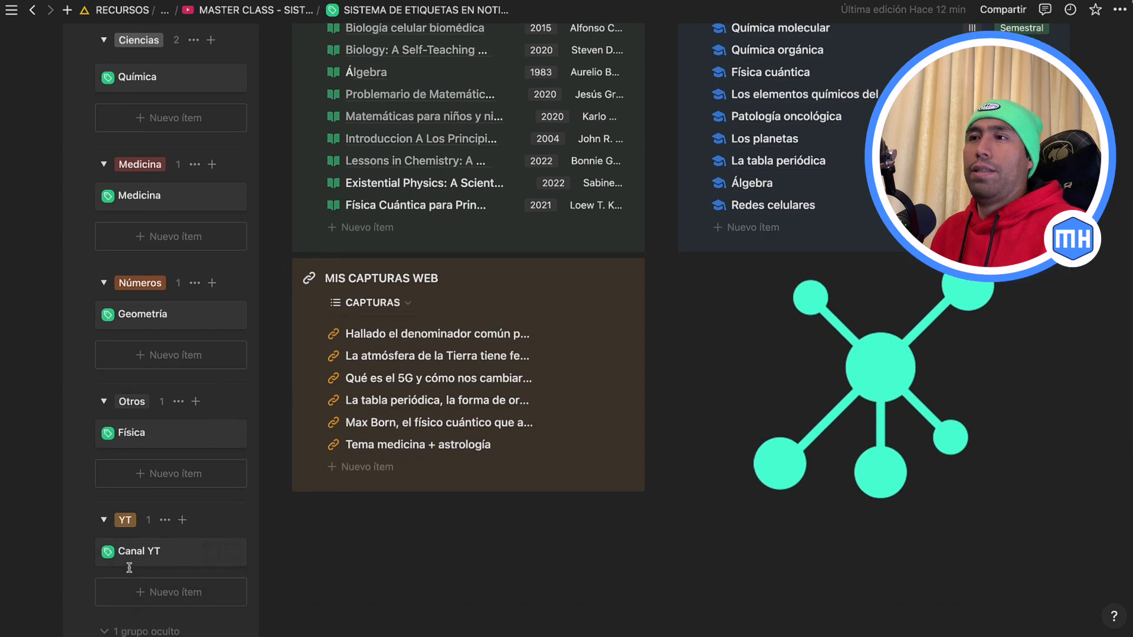
pyautogui.click(134, 555)
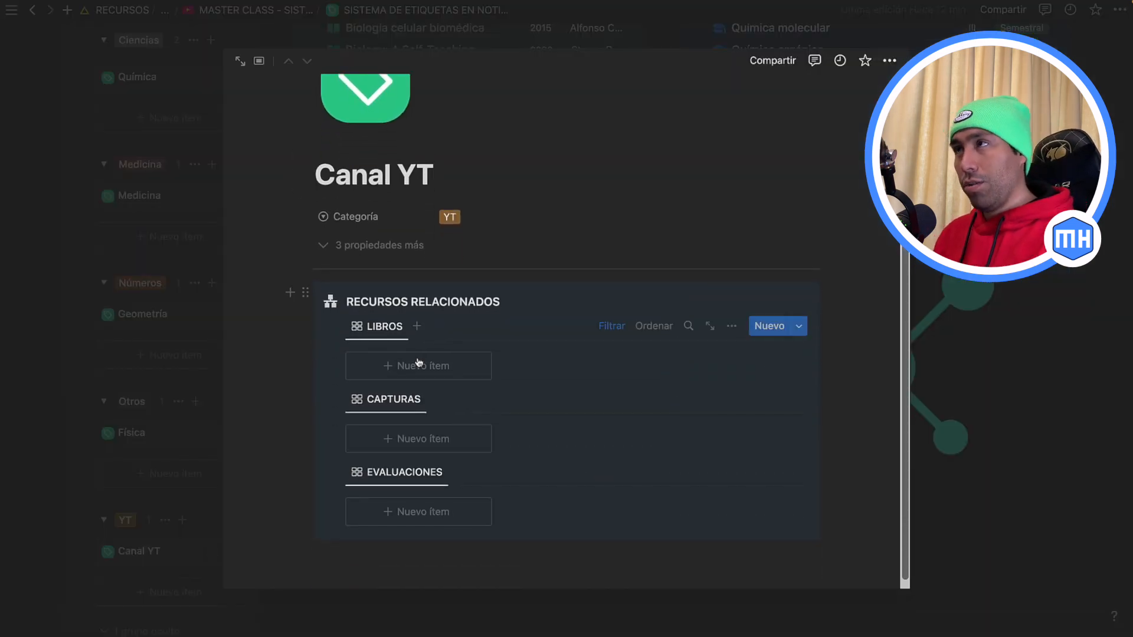
pyautogui.click(1046, 483)
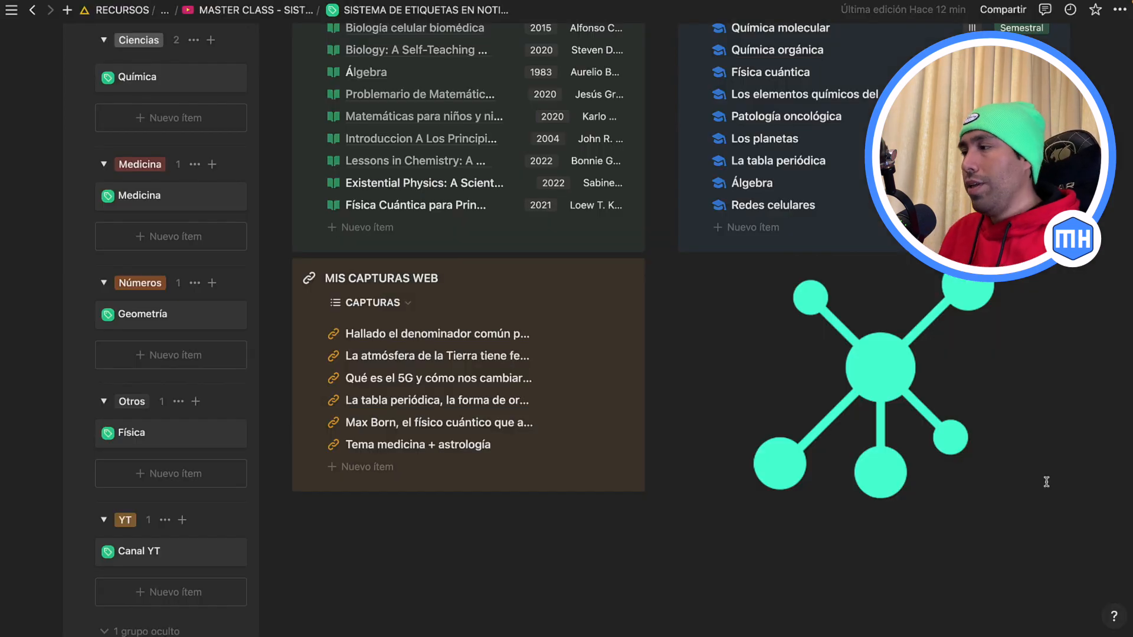
# Open BASES DE DATOS ORIGINALES and add a formula property named Suma de Empty to the Etiquetas 2.0 database.
pyautogui.scroll(7, 213, 339)
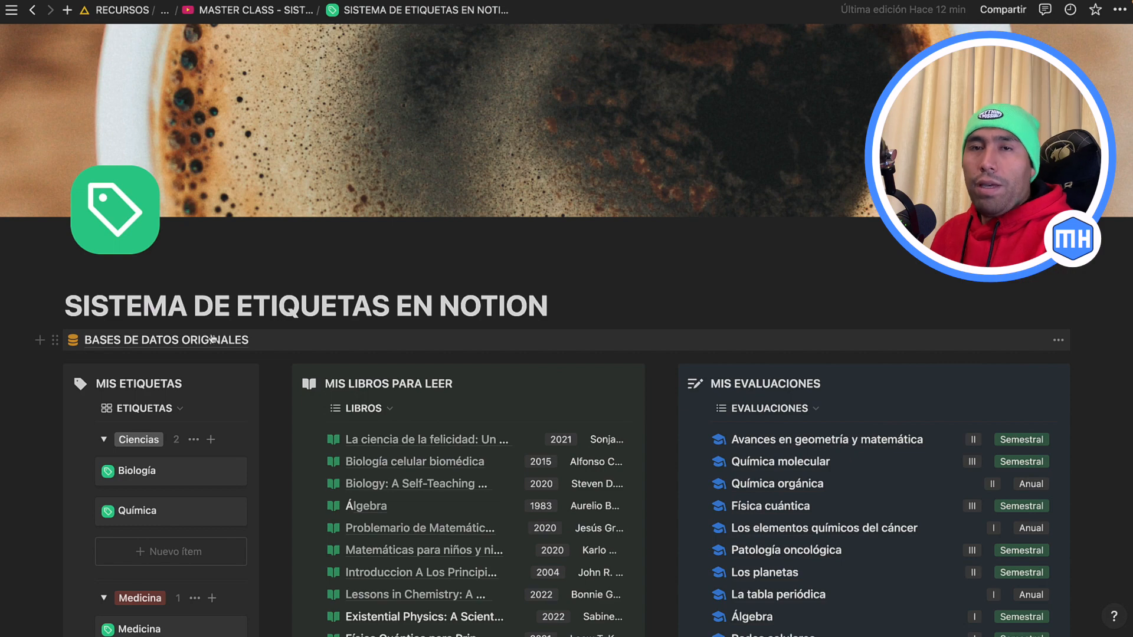
pyautogui.click(160, 339)
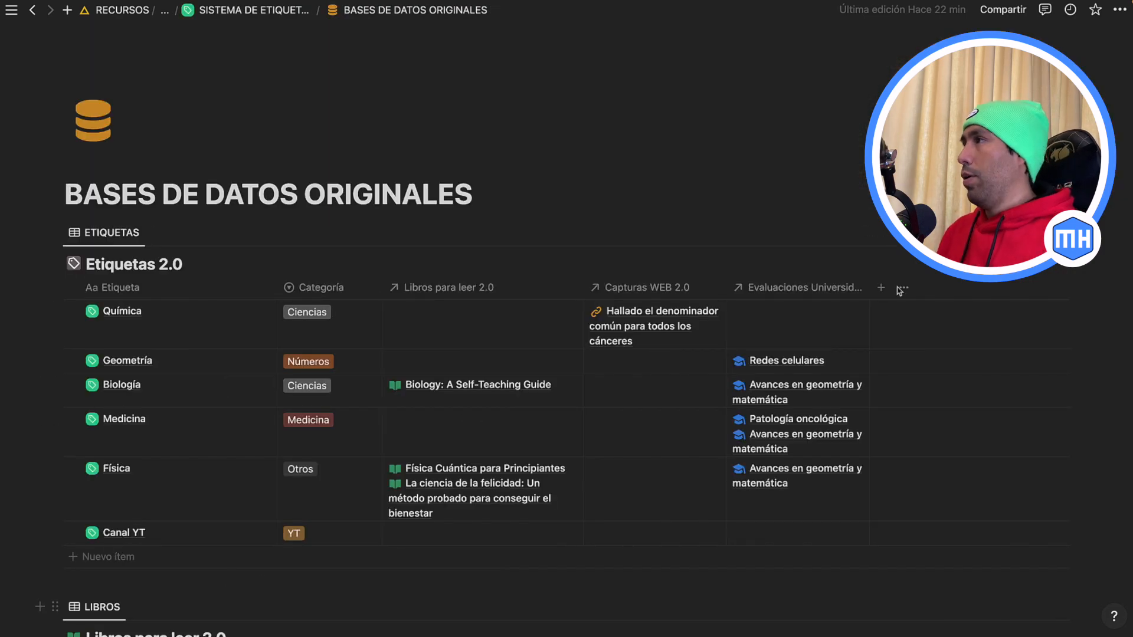
pyautogui.click(881, 287)
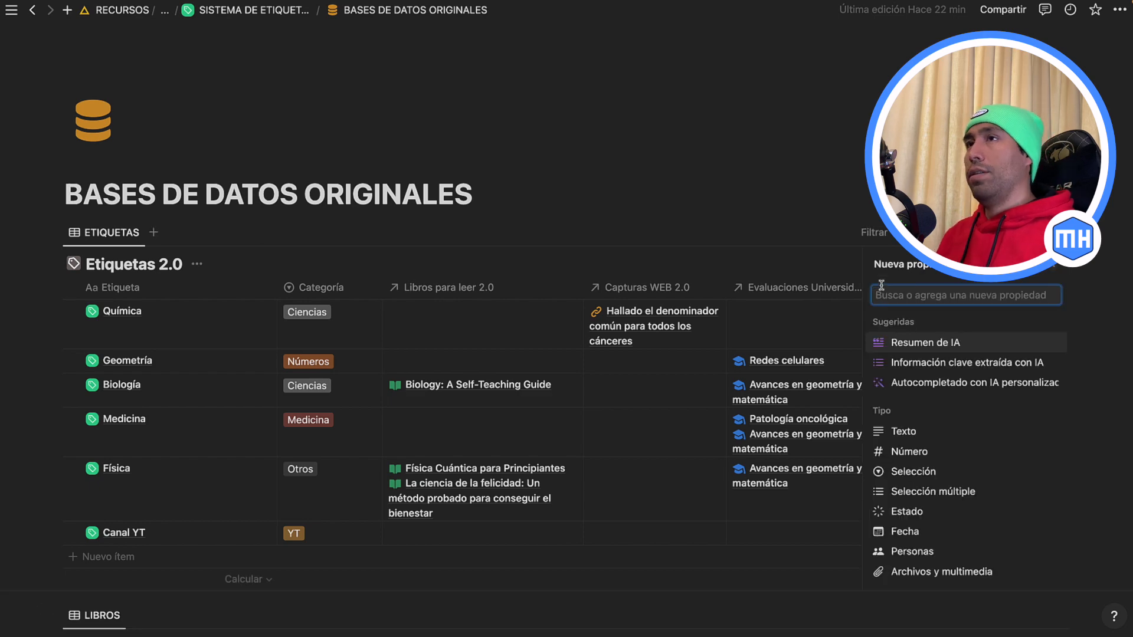
pyautogui.scroll(-3, 945, 484)
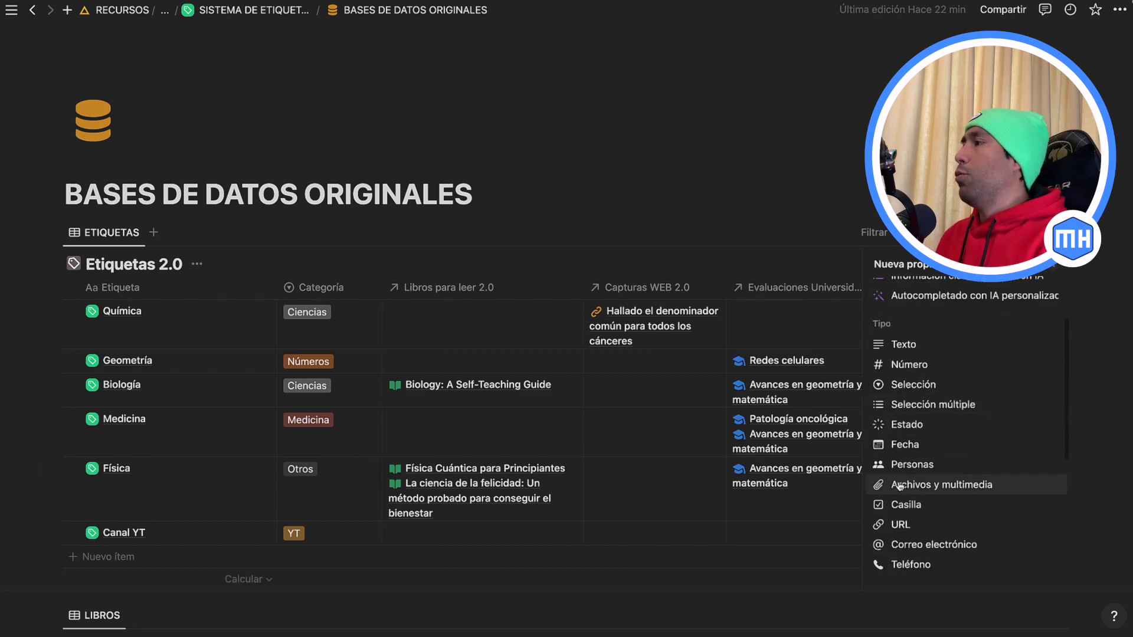
pyautogui.scroll(-2, 941, 468)
pyautogui.click(912, 508)
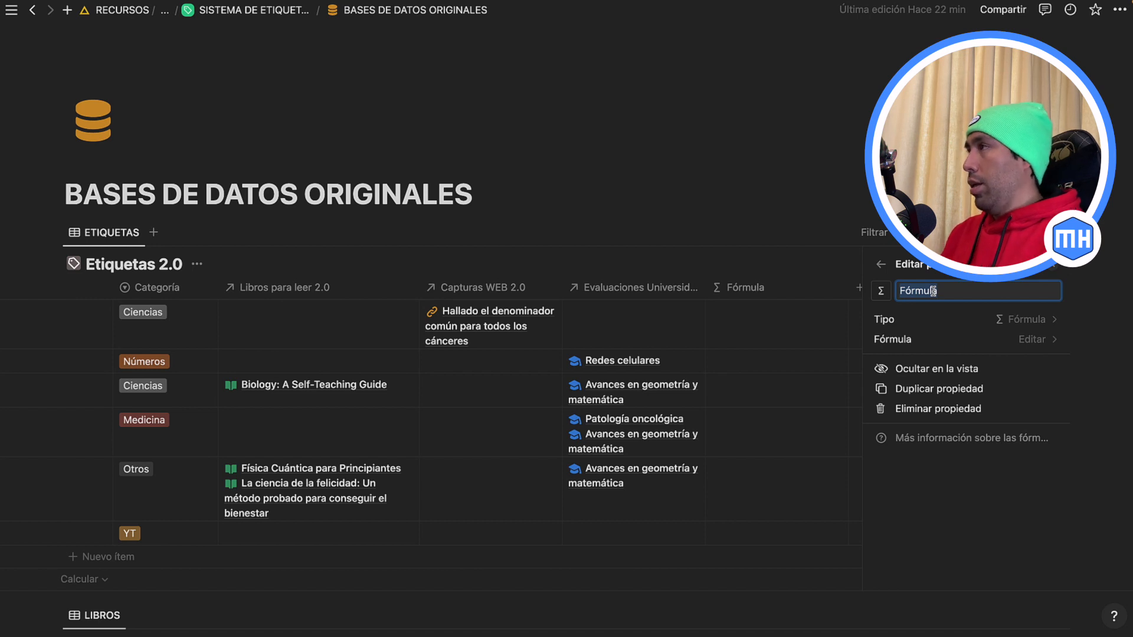
pyautogui.write('Suma')
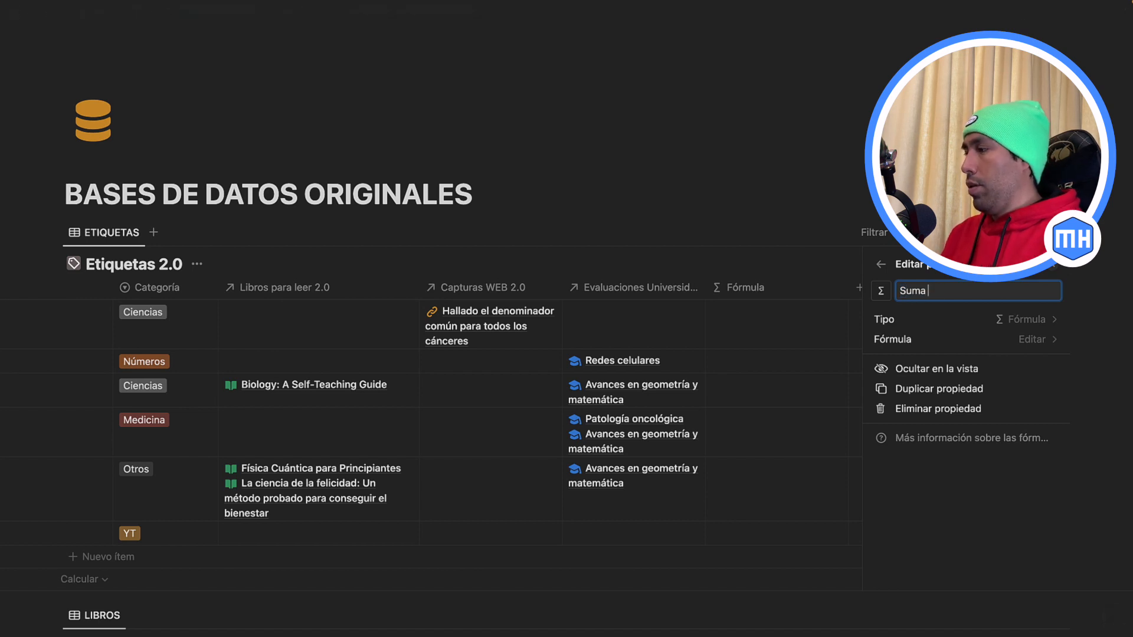
pyautogui.write(' de Empty')
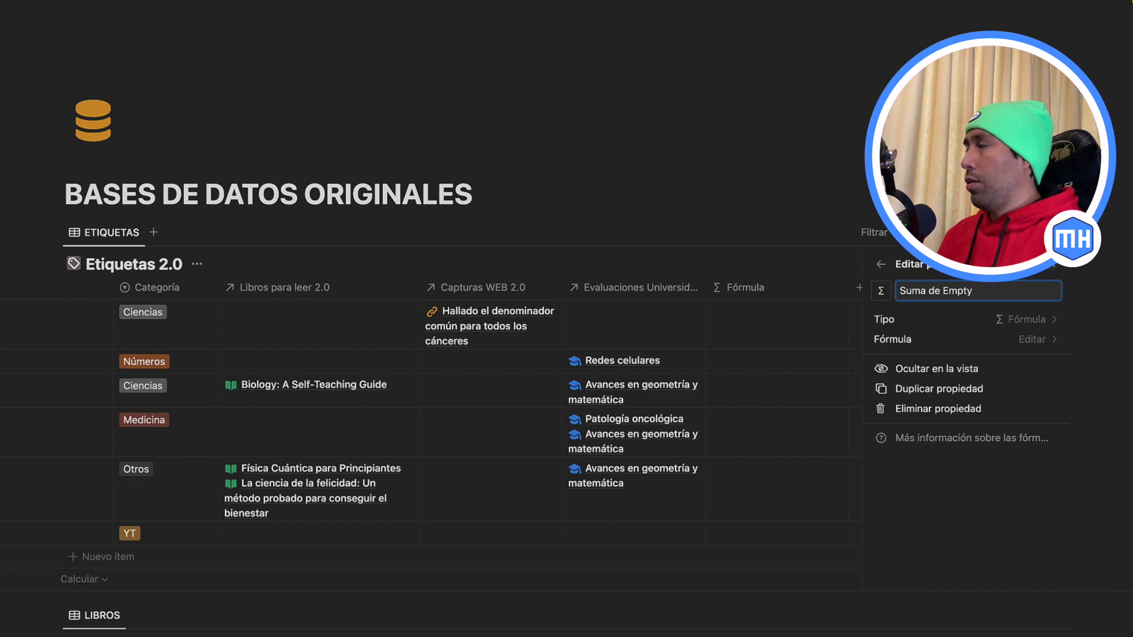
# Set the Suma de Empty formula to if(empty(prop("Libros para leer 2.0")), 1, 0) and accept it.
pyautogui.click(1032, 339)
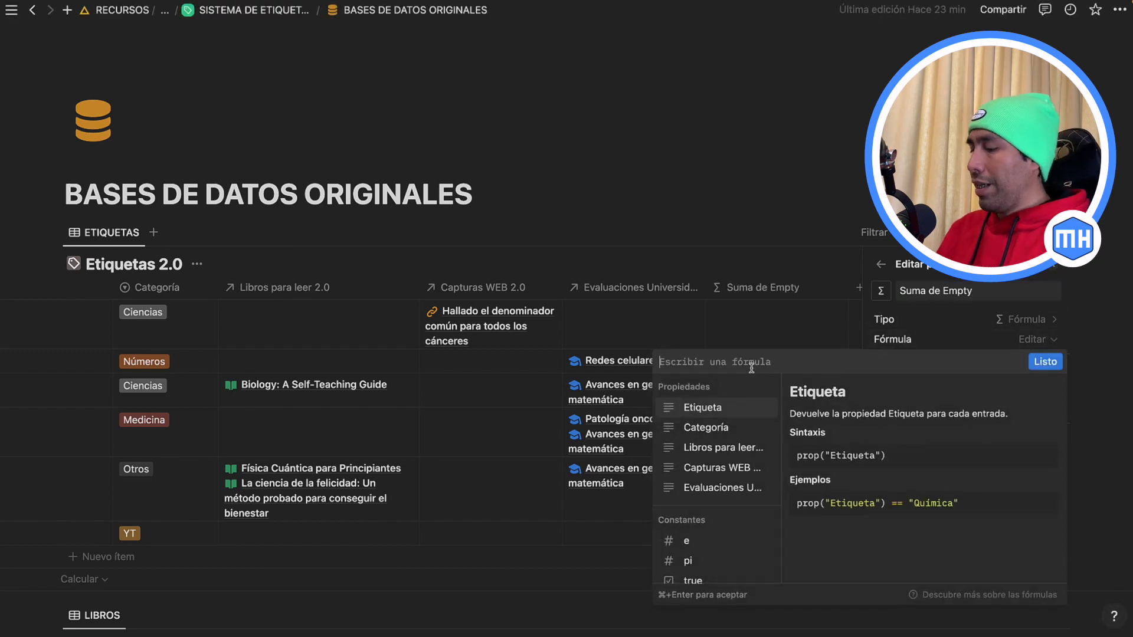
pyautogui.write('if(')
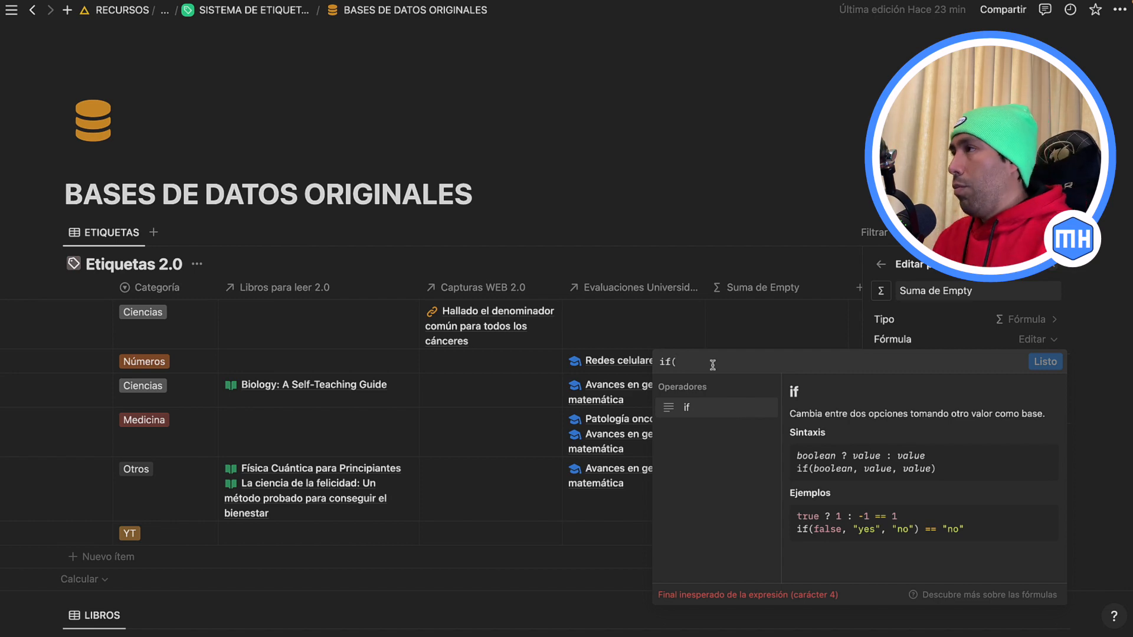
pyautogui.write('emp')
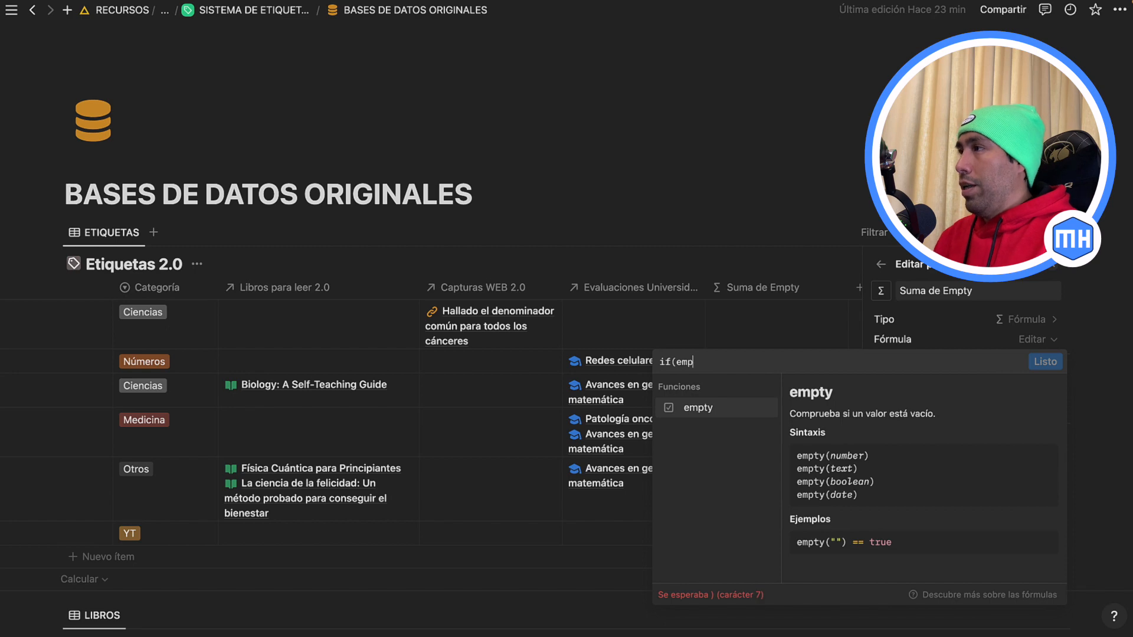
pyautogui.click(698, 408)
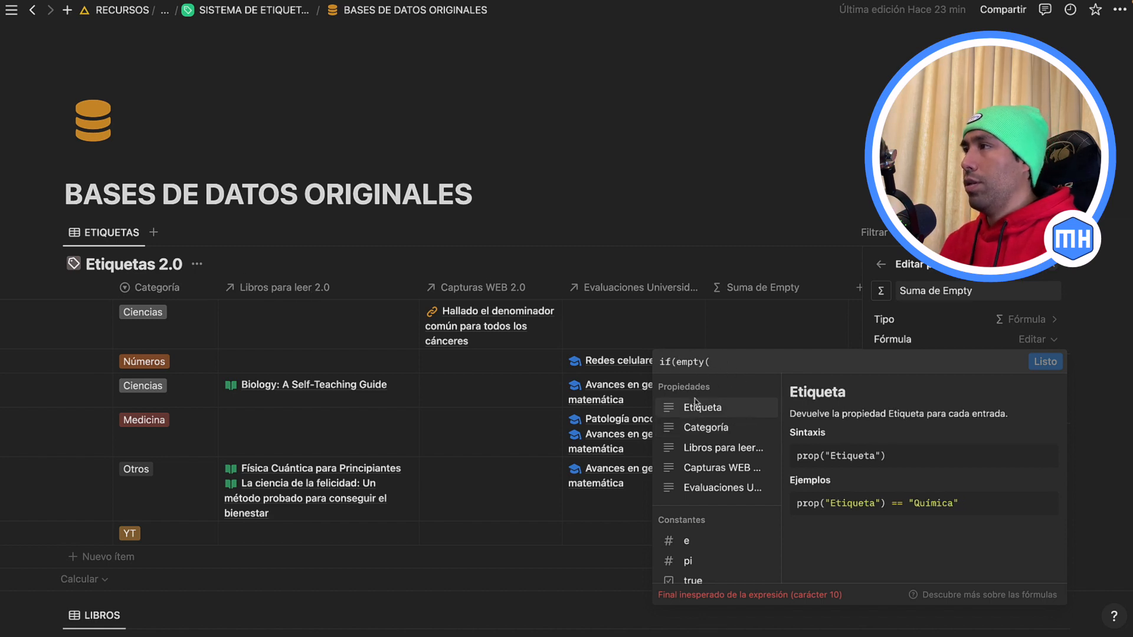
pyautogui.click(717, 454)
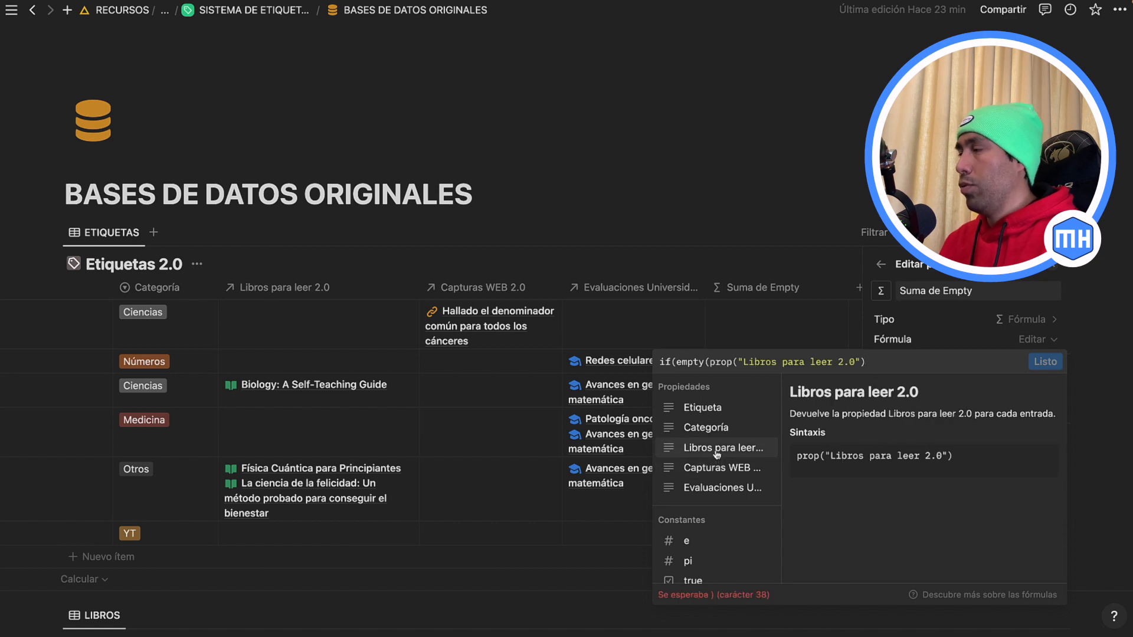
pyautogui.write(')')
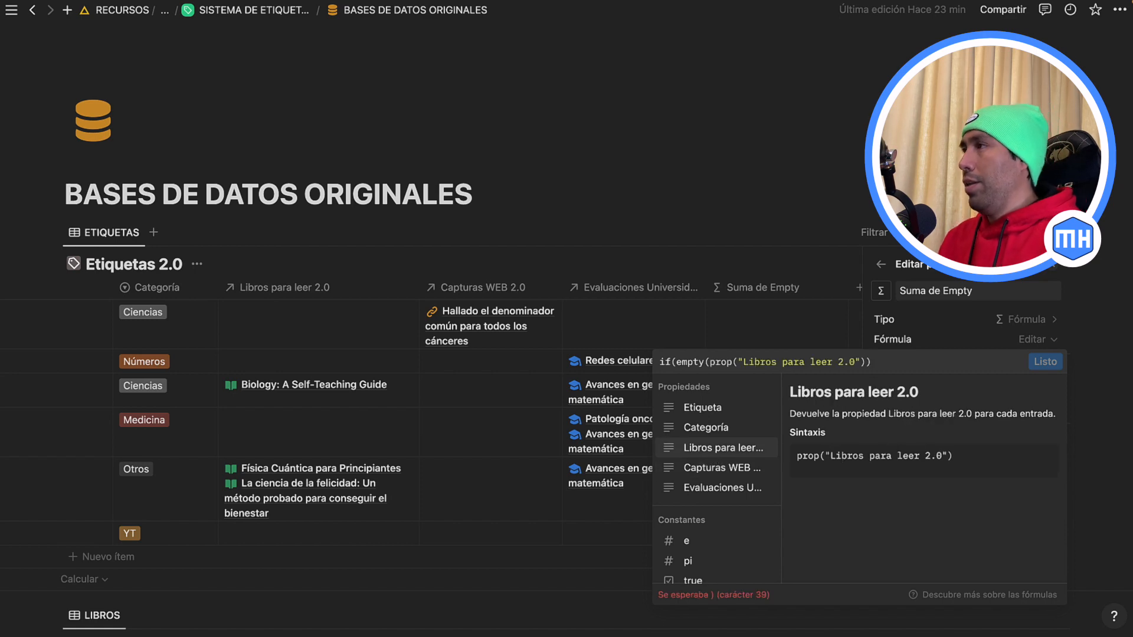
pyautogui.write(',')
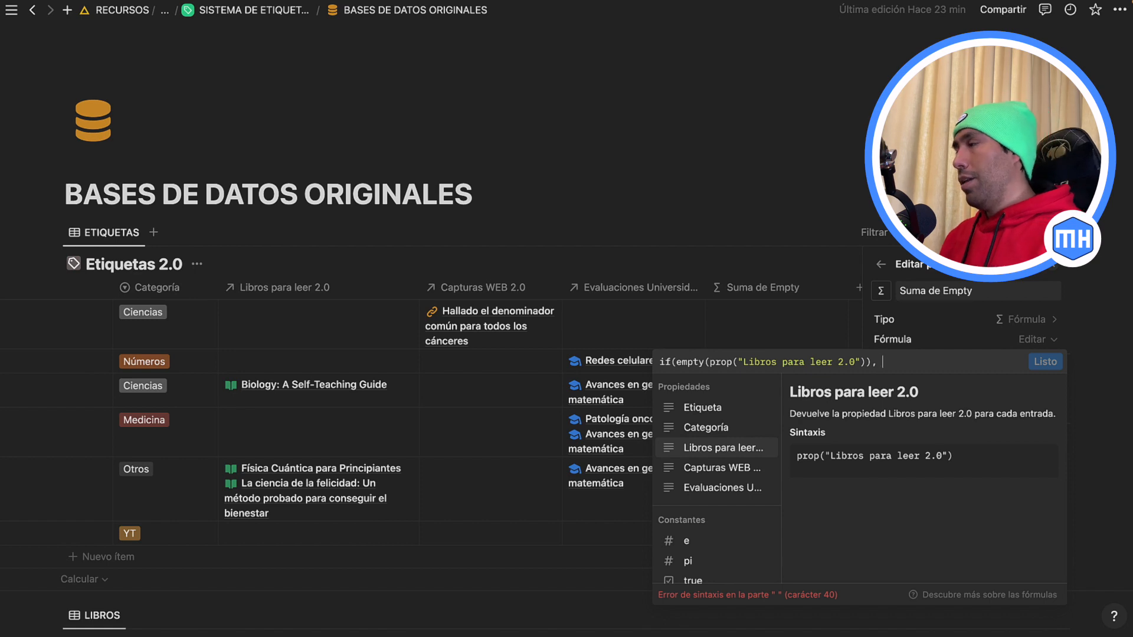
pyautogui.write(' 1')
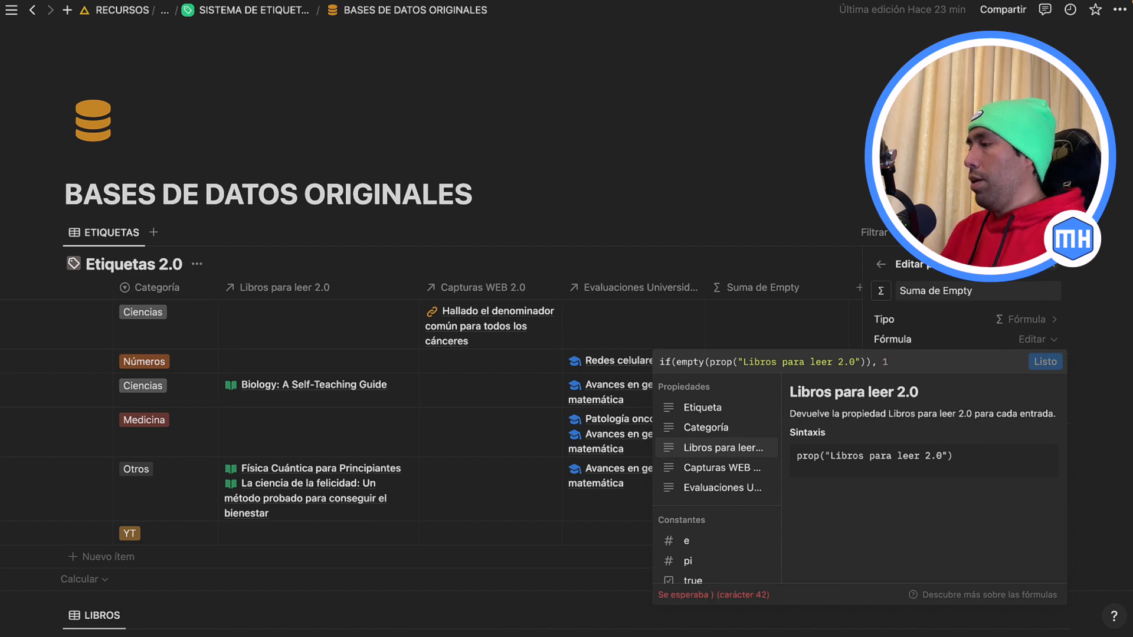
pyautogui.write(',')
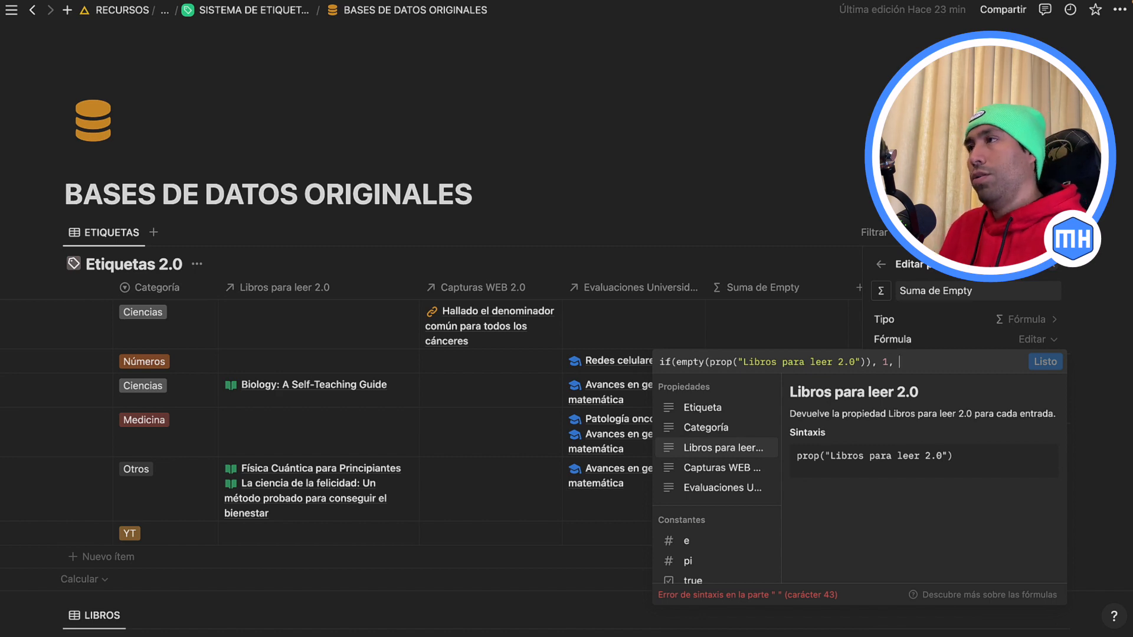
pyautogui.write('0')
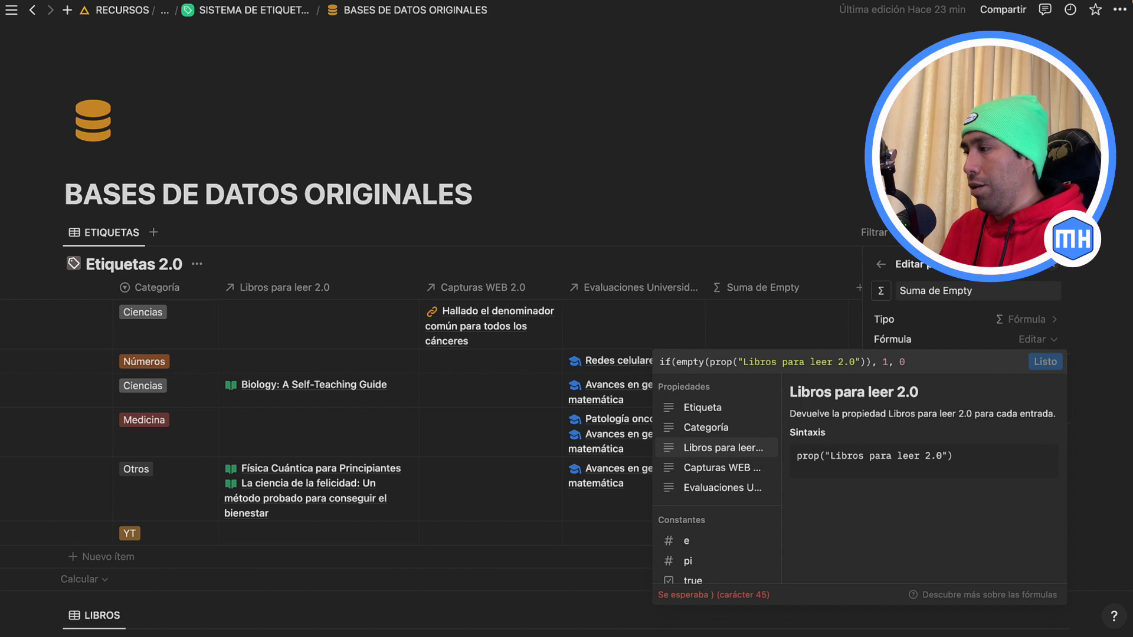
pyautogui.write(')')
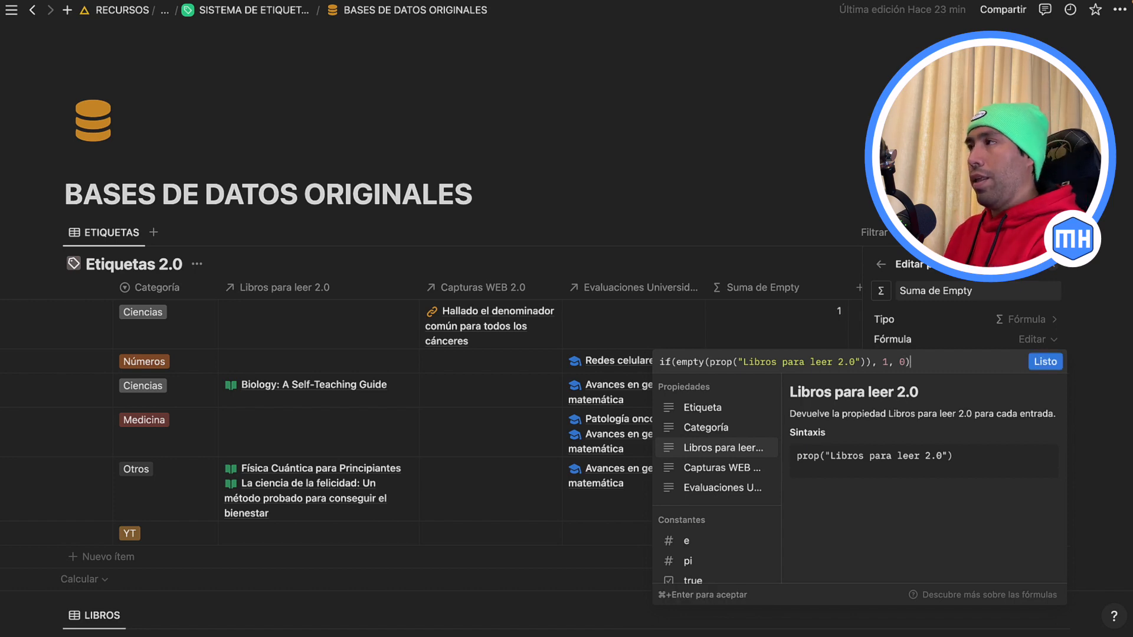
pyautogui.click(1046, 363)
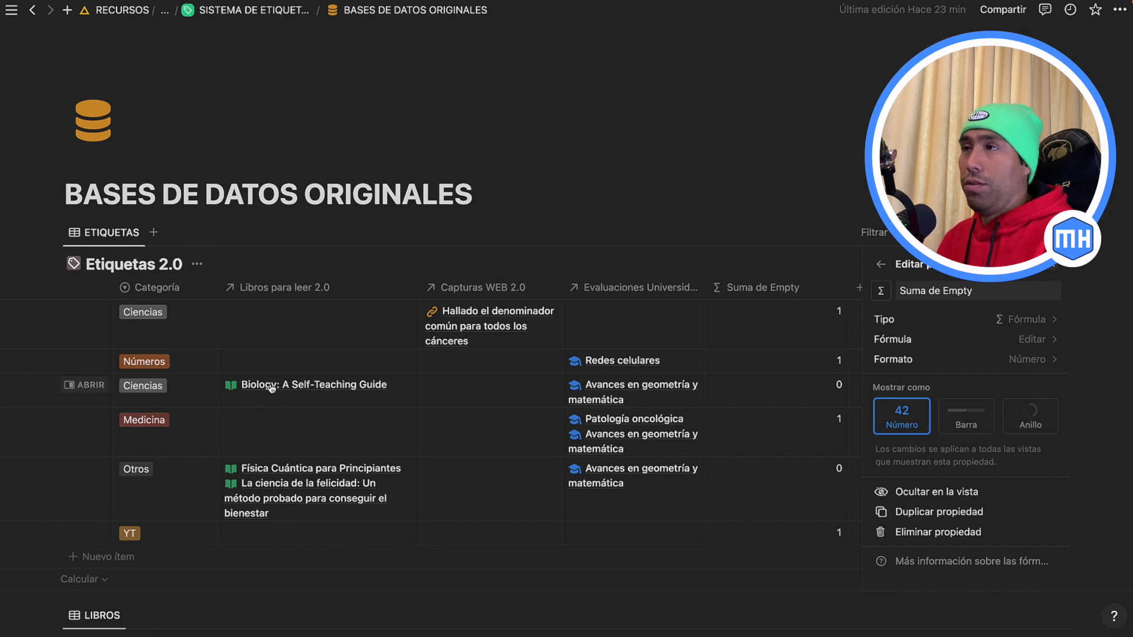
# Extend the Suma de Empty formula with + if(empty(prop("Capturas WEB 2.0")), 1, 0) followed by another plus sign.
pyautogui.click(792, 321)
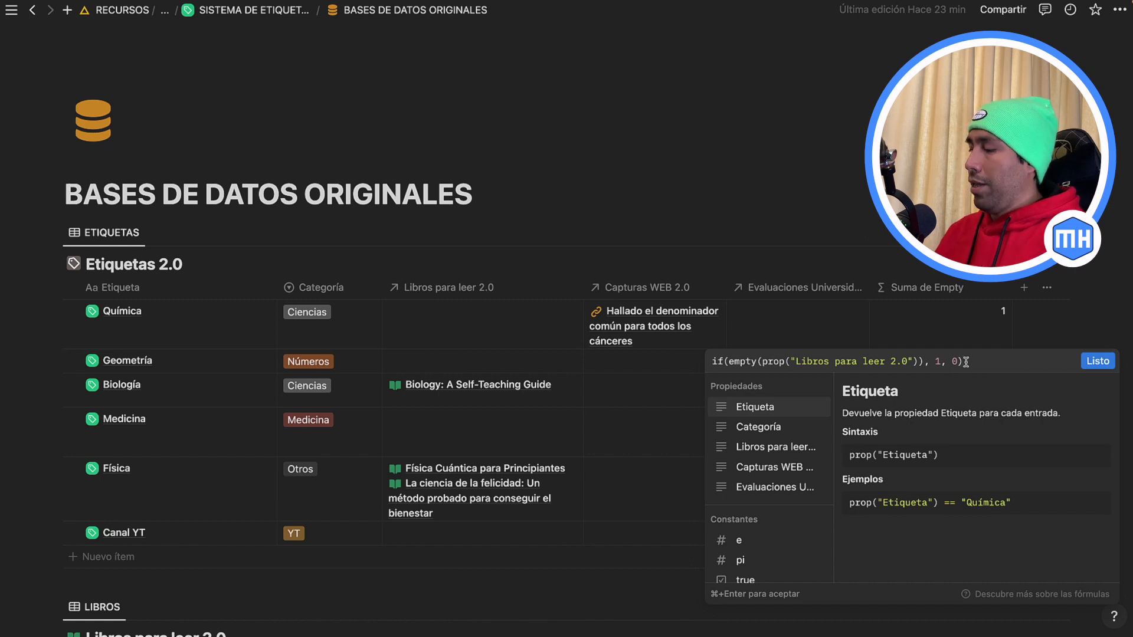
pyautogui.write('+ ')
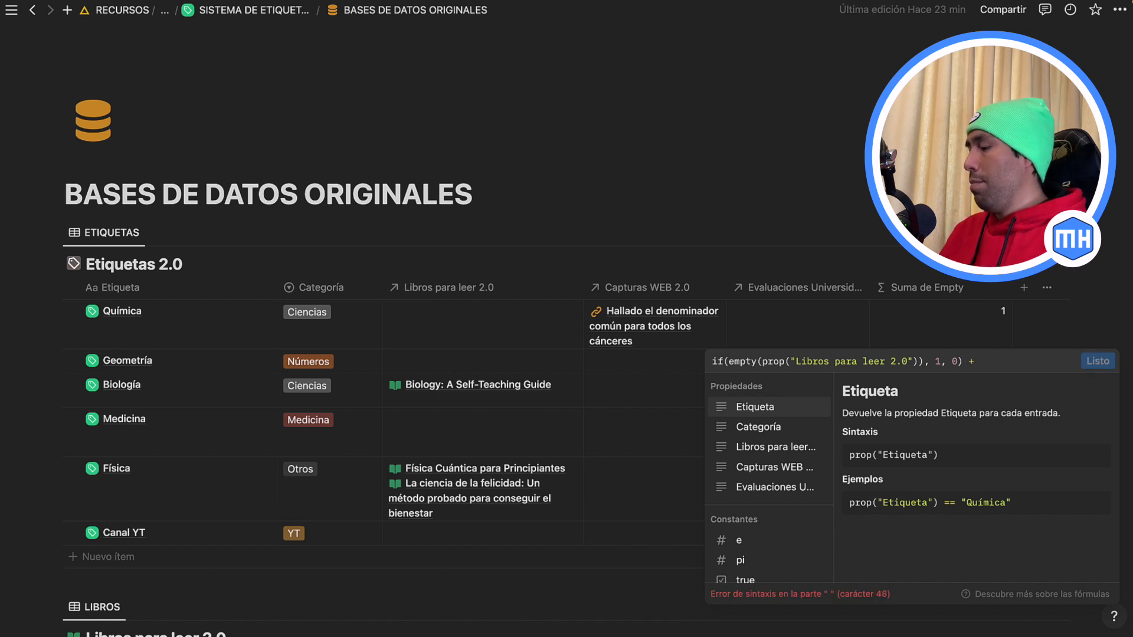
pyautogui.write('if')
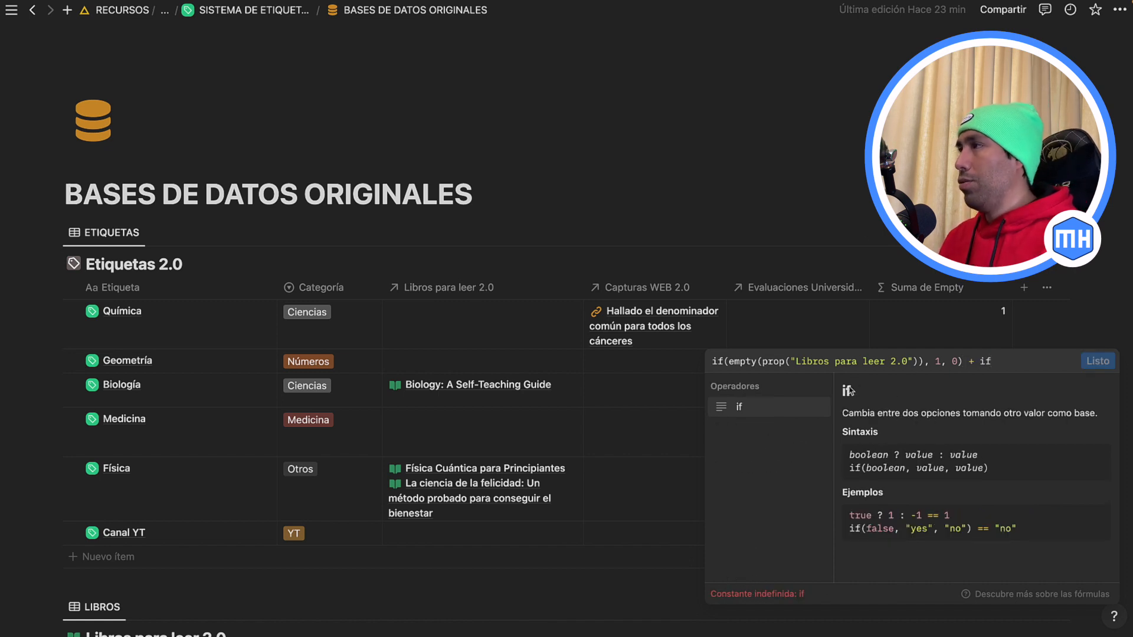
pyautogui.write('(')
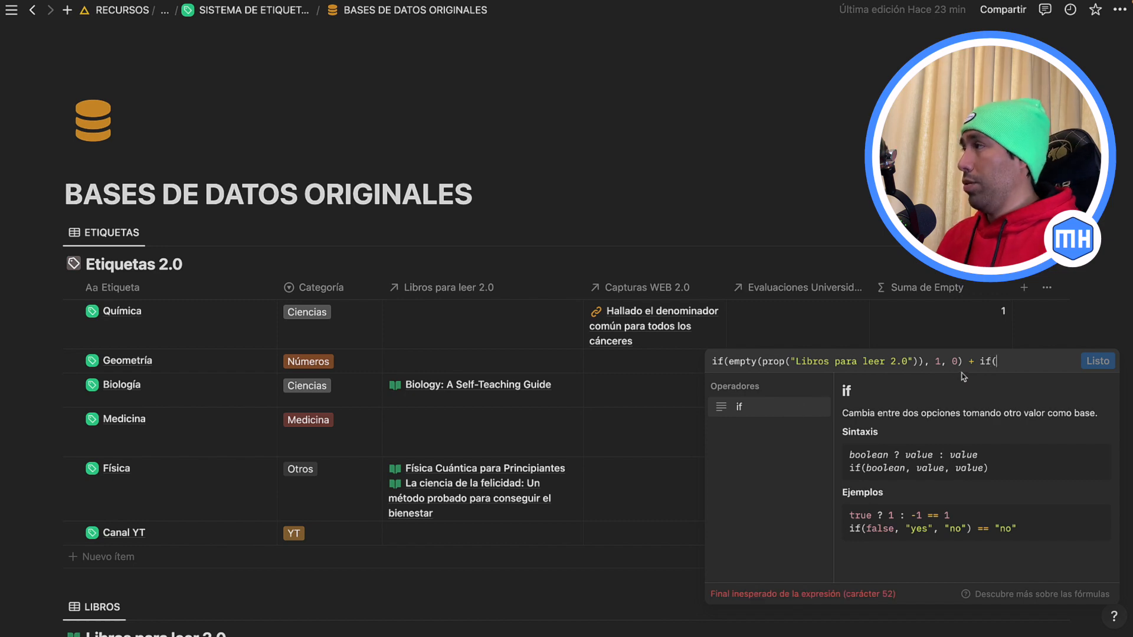
pyautogui.write('empty(')
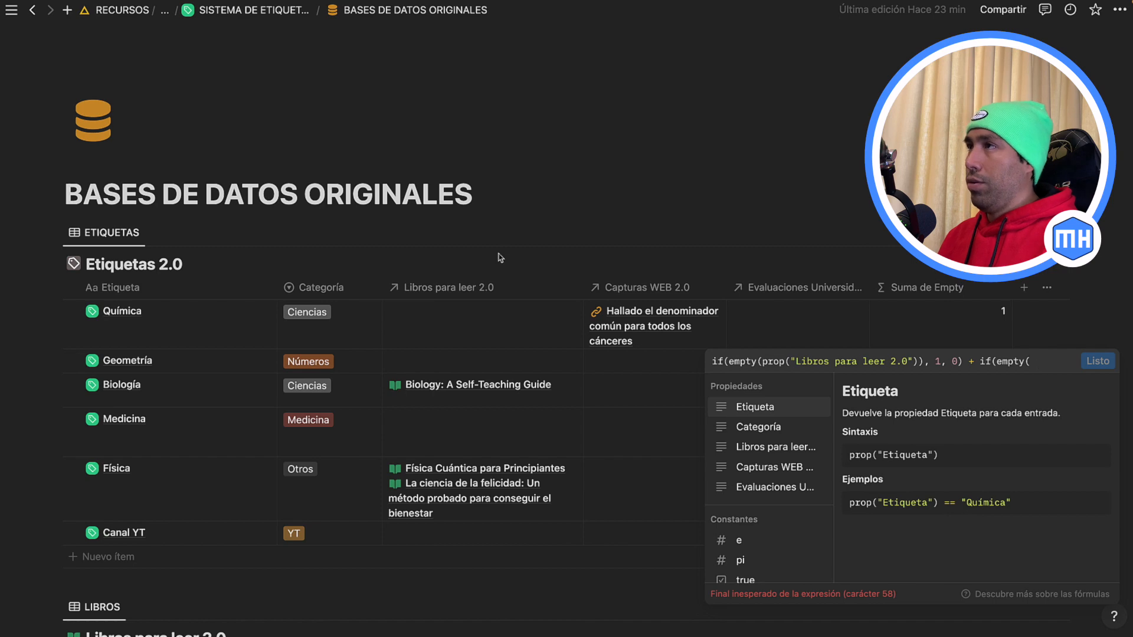
pyautogui.click(783, 467)
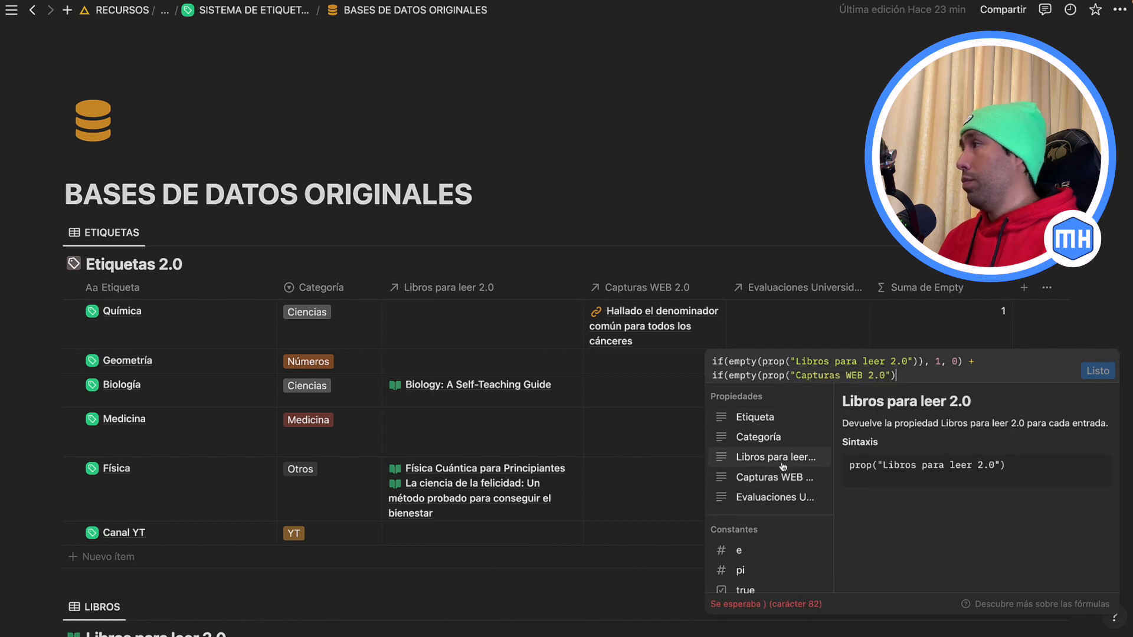
pyautogui.write(')')
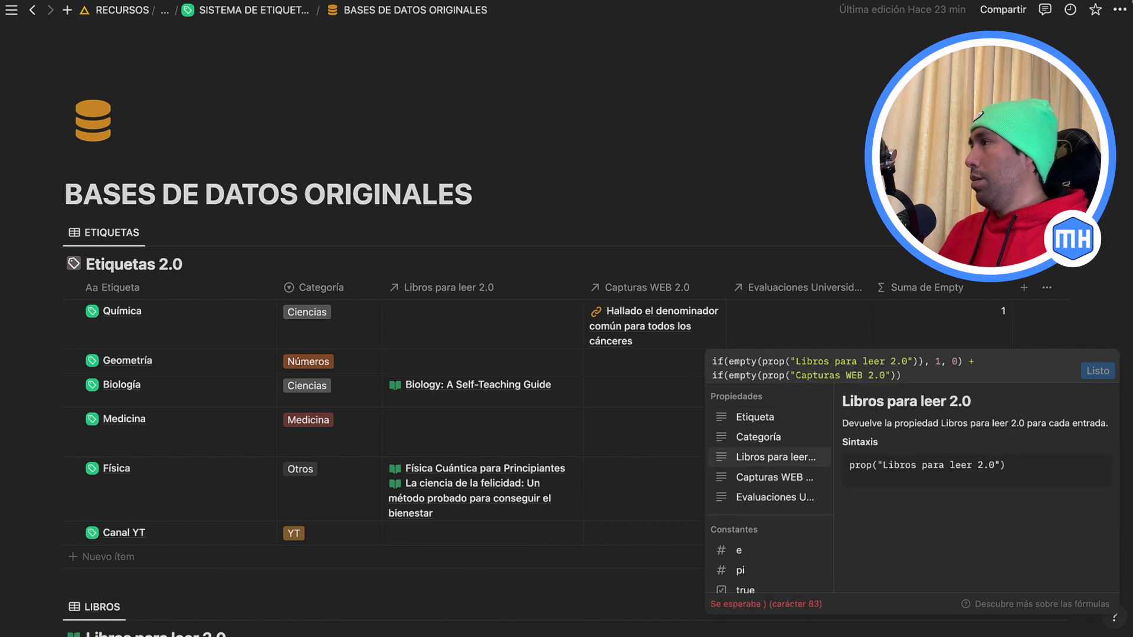
pyautogui.write(', 1')
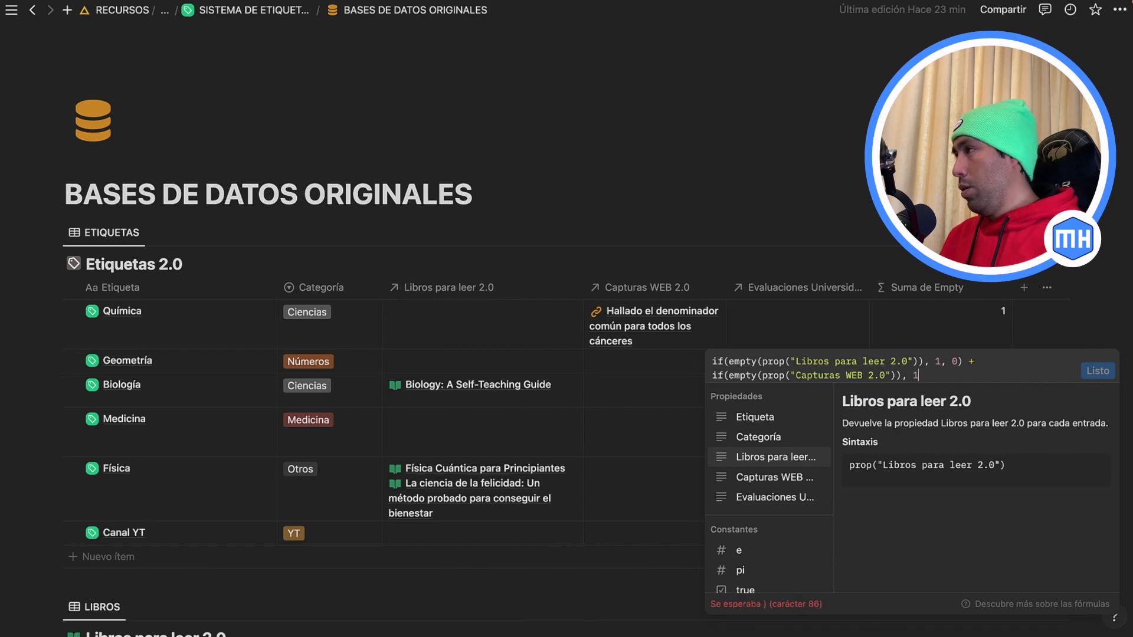
pyautogui.write(', 0')
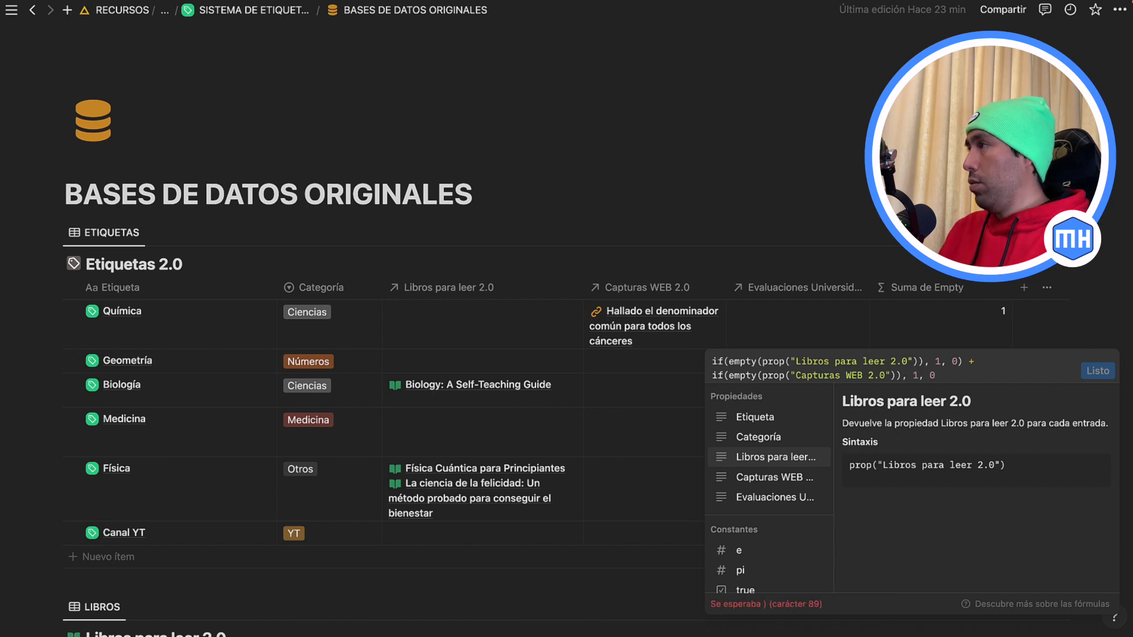
pyautogui.write(') + ')
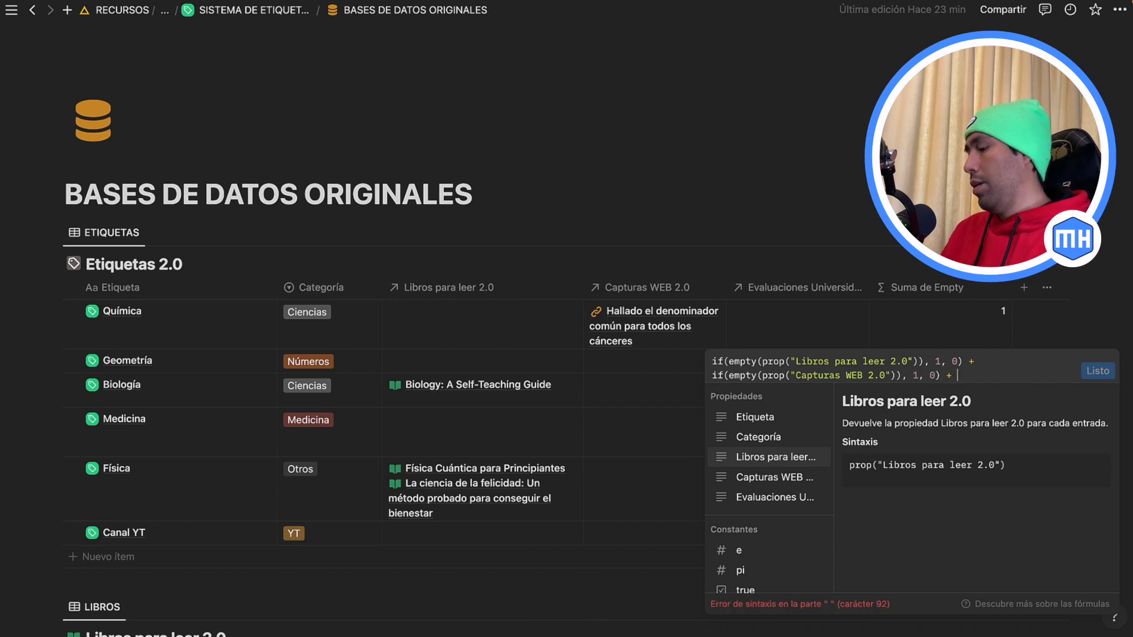
# Complete the Suma de Empty formula with if(empty(prop("Evaluaciones Universidad 2.0")), 1, 0) and accept it.
pyautogui.write('if')
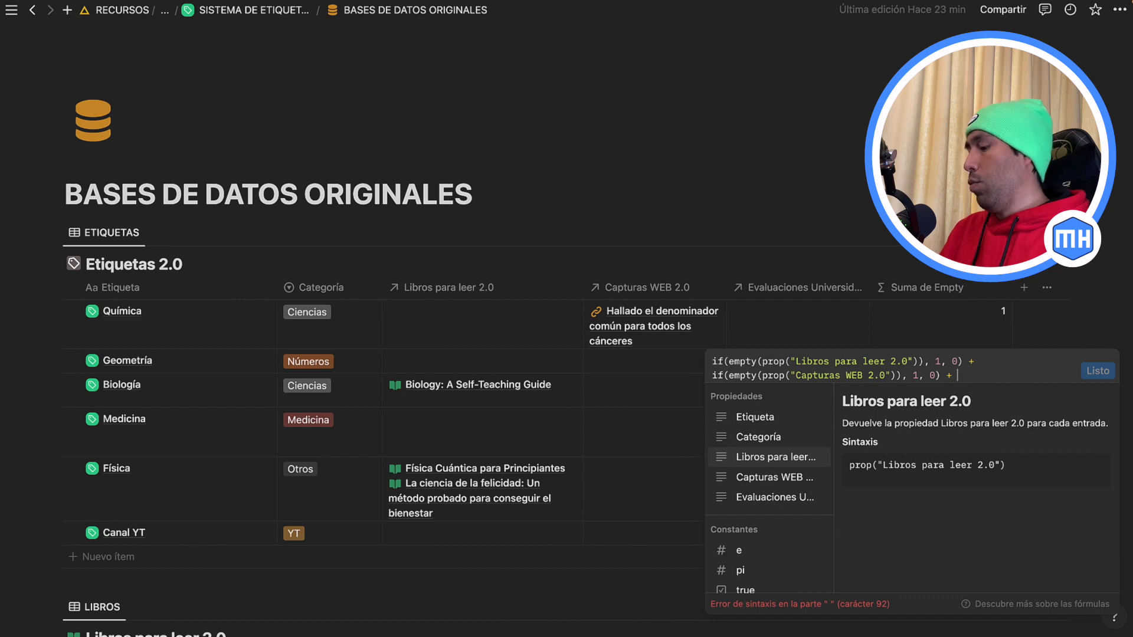
pyautogui.write('(empty(')
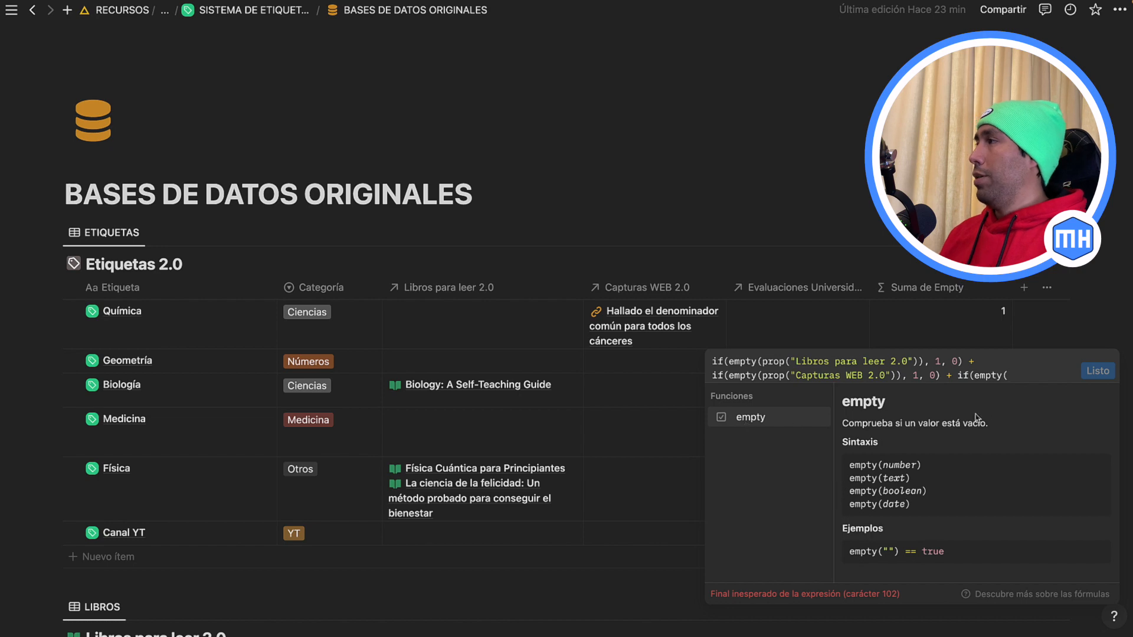
pyautogui.click(1023, 376)
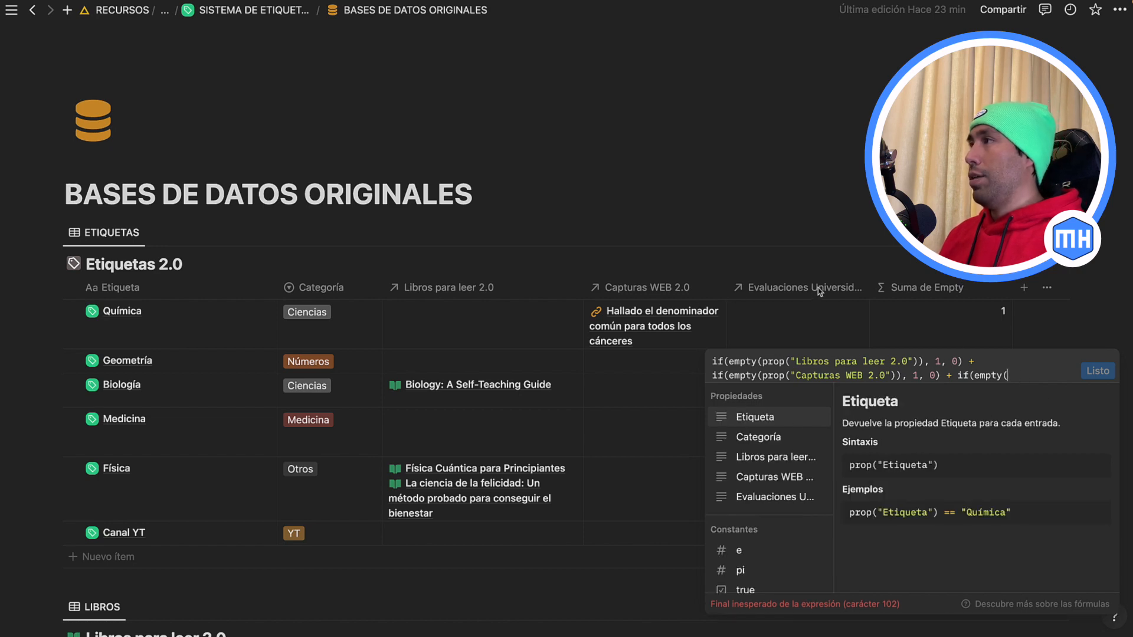
pyautogui.click(780, 499)
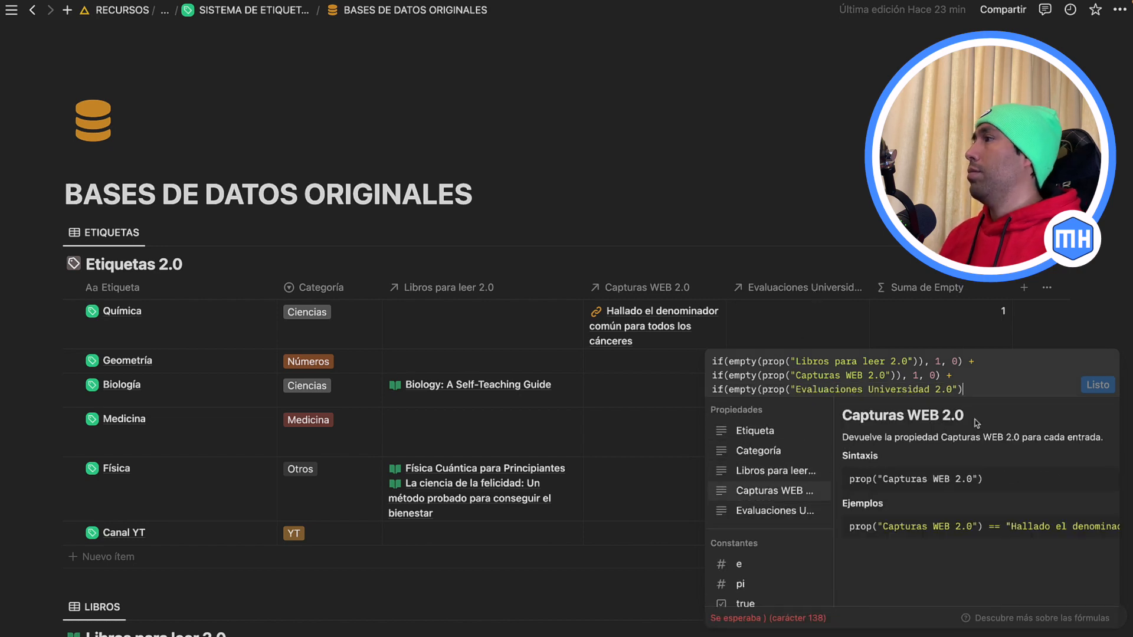
pyautogui.write('),')
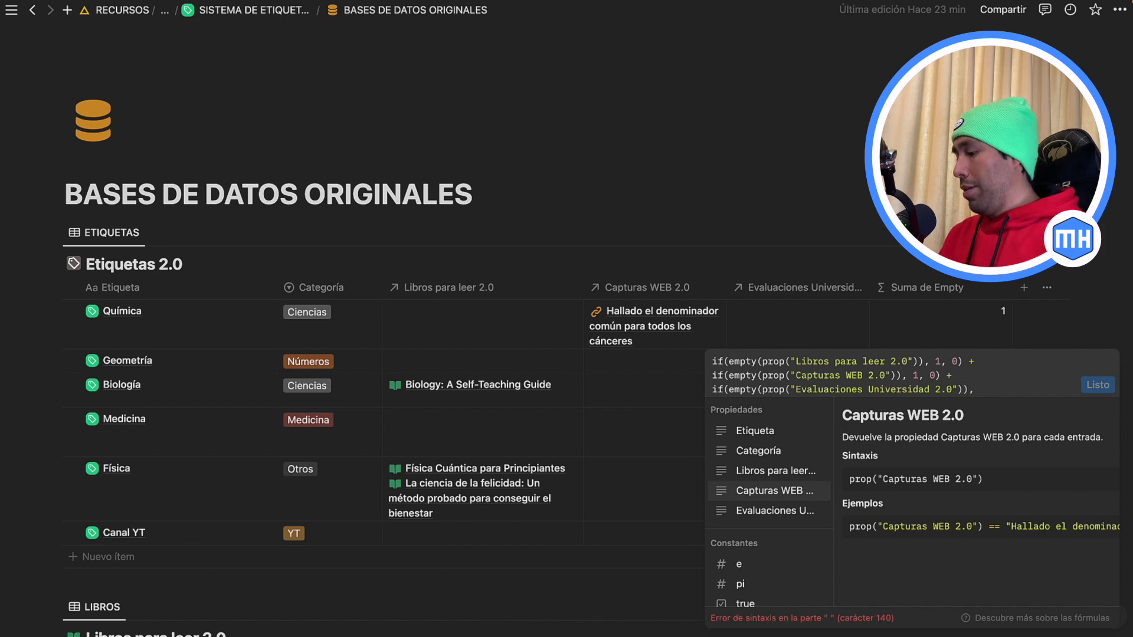
pyautogui.write('1, 0')
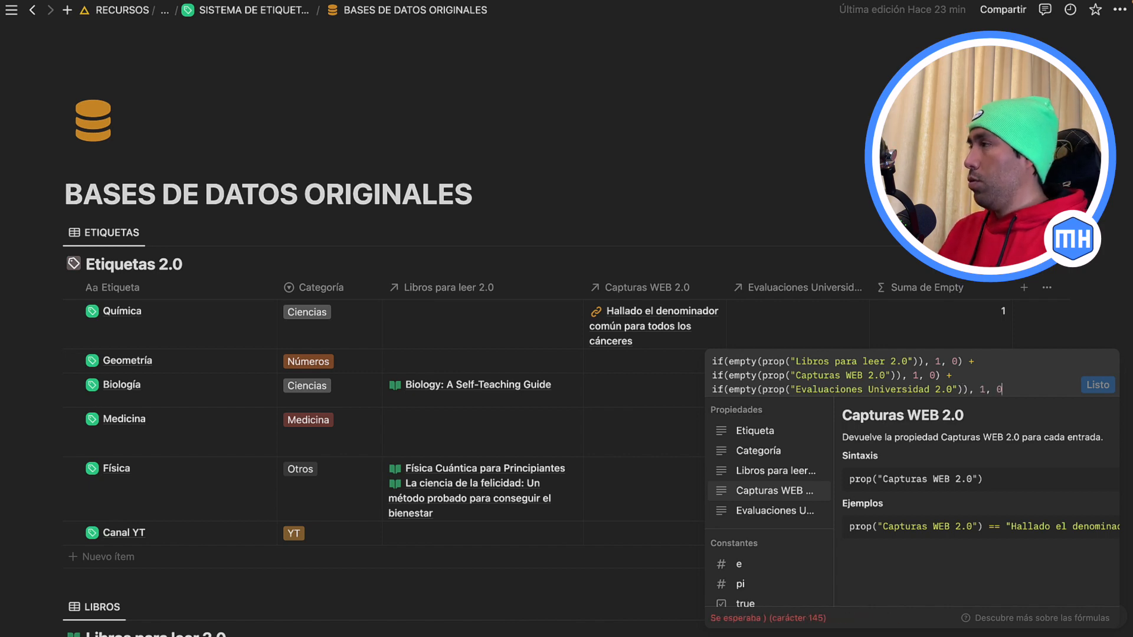
pyautogui.write(')')
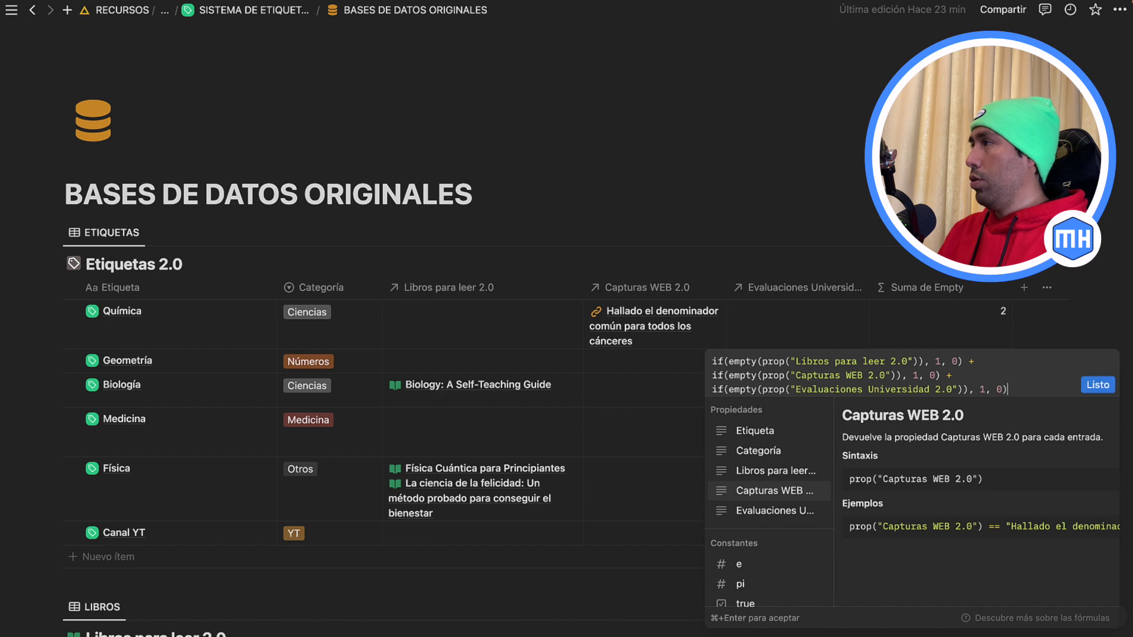
pyautogui.click(1099, 386)
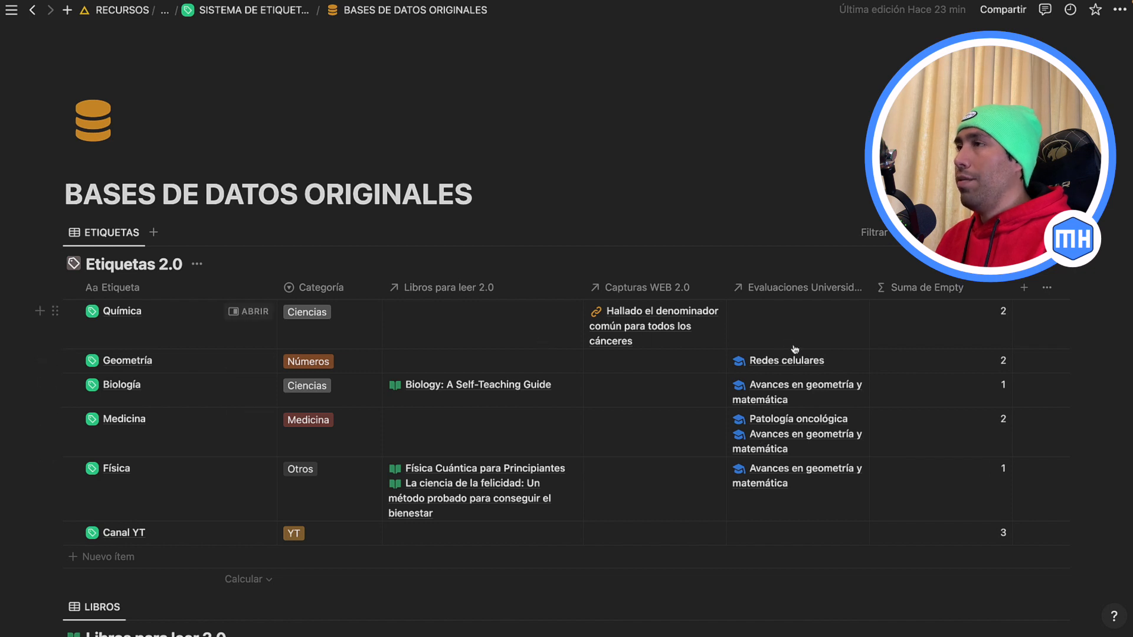
# Link the page Tema medicina + astrología to the Biología tag in Capturas WEB 2.0.
pyautogui.click(933, 331)
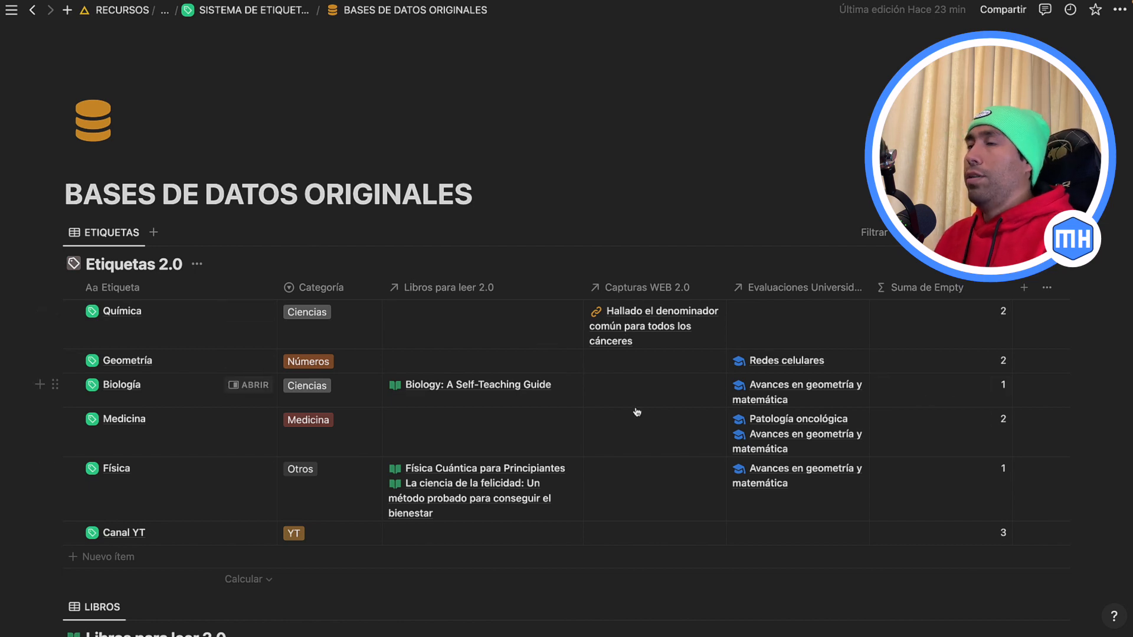
pyautogui.click(659, 386)
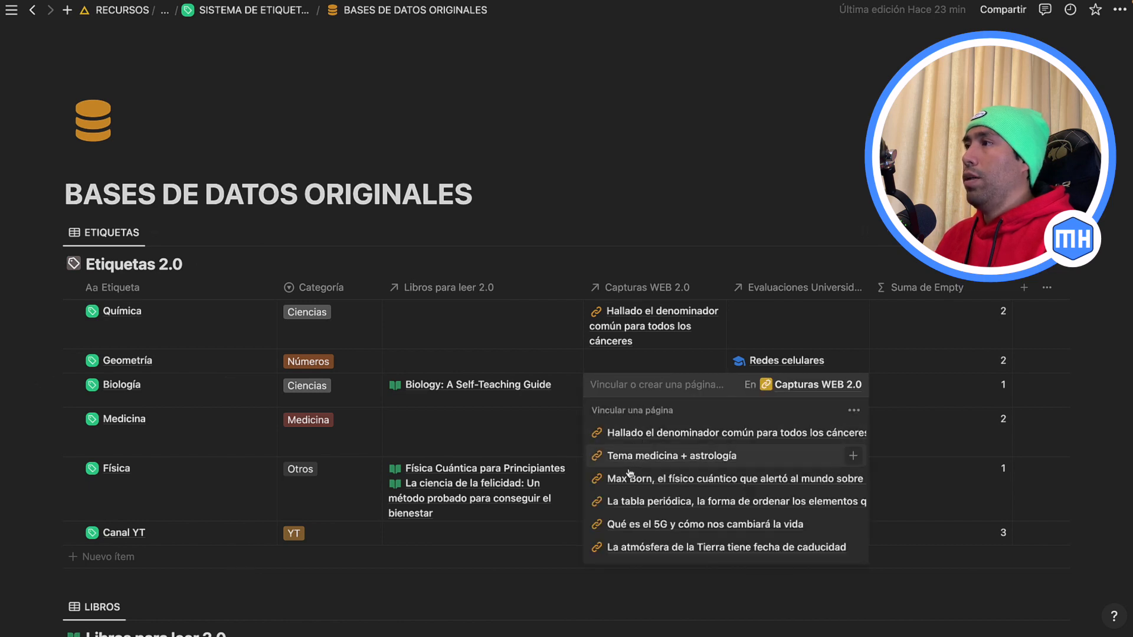
pyautogui.click(627, 457)
pyautogui.press('Escape')
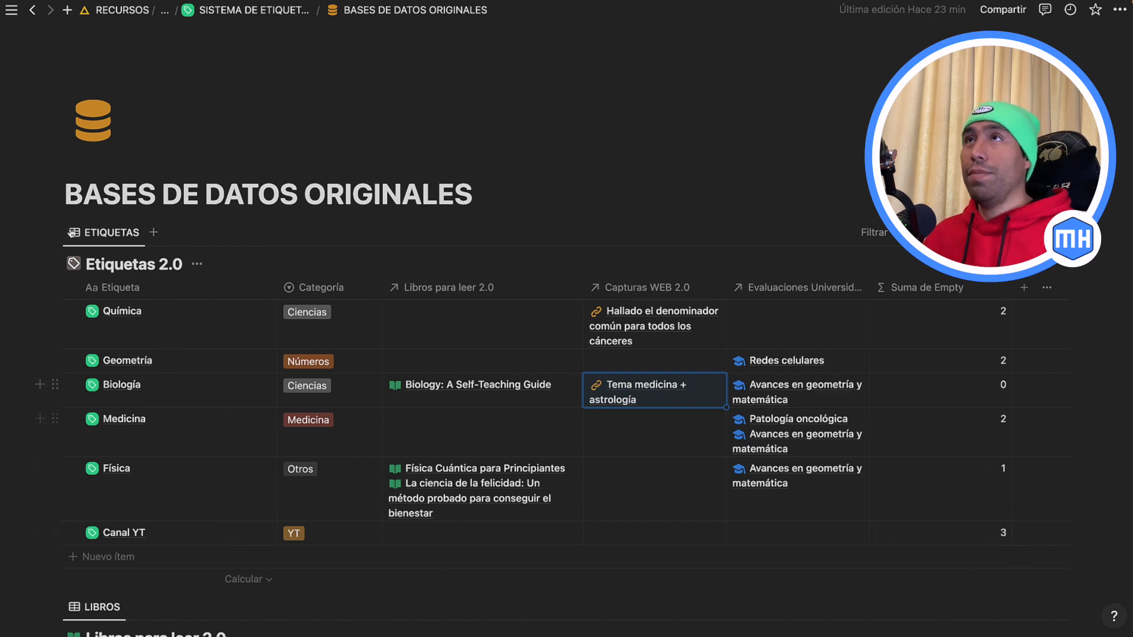
# Return to the tag system page, filter the ETIQUETAS view by Suma de Empty ≠ 3 and save the filter for everyone.
pyautogui.click(32, 10)
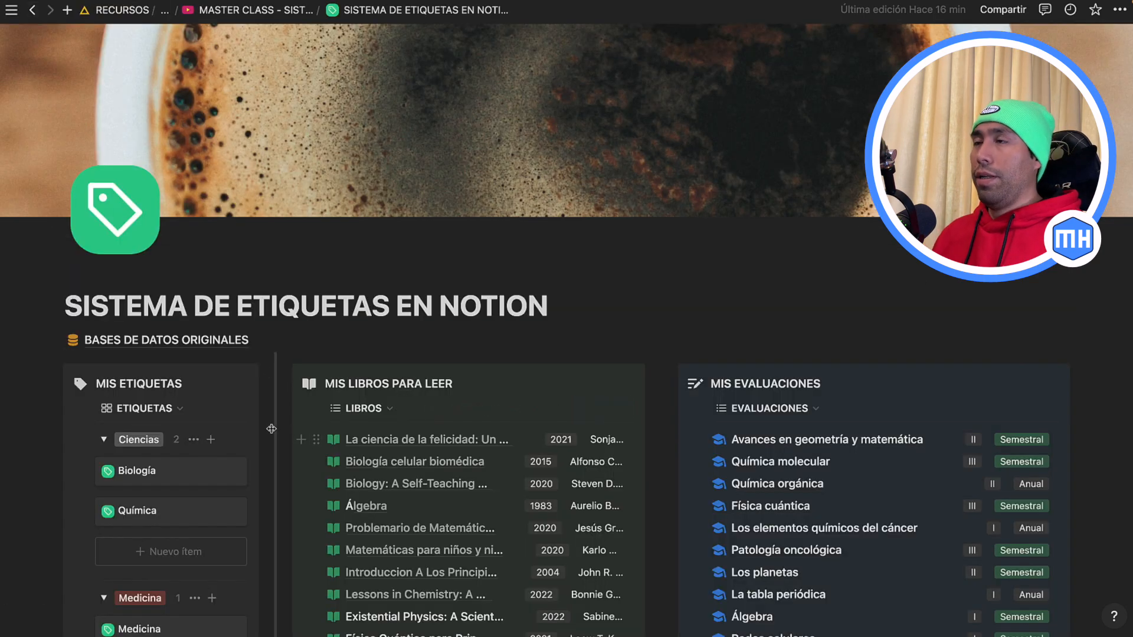
pyautogui.moveTo(303, 427); pyautogui.dragTo(393, 428)
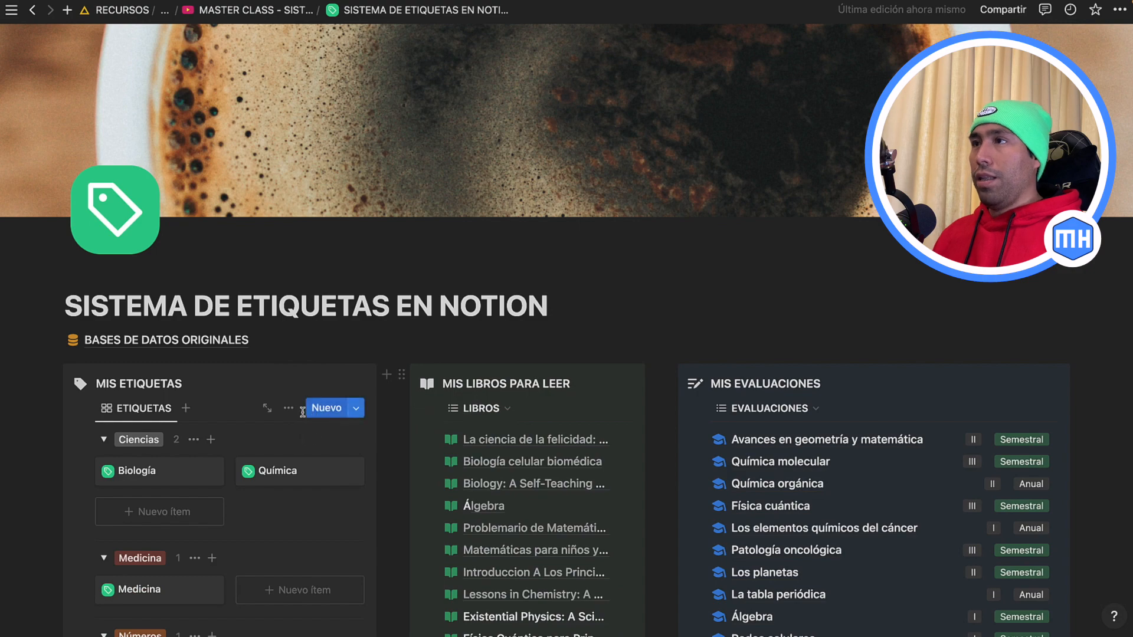
pyautogui.click(289, 409)
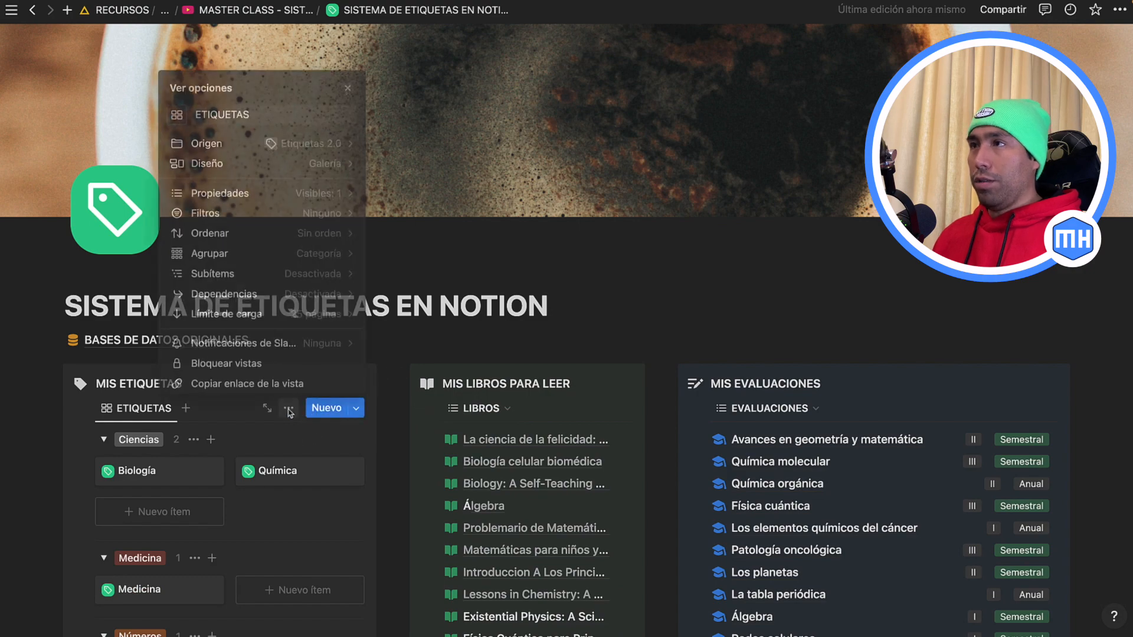
pyautogui.click(228, 218)
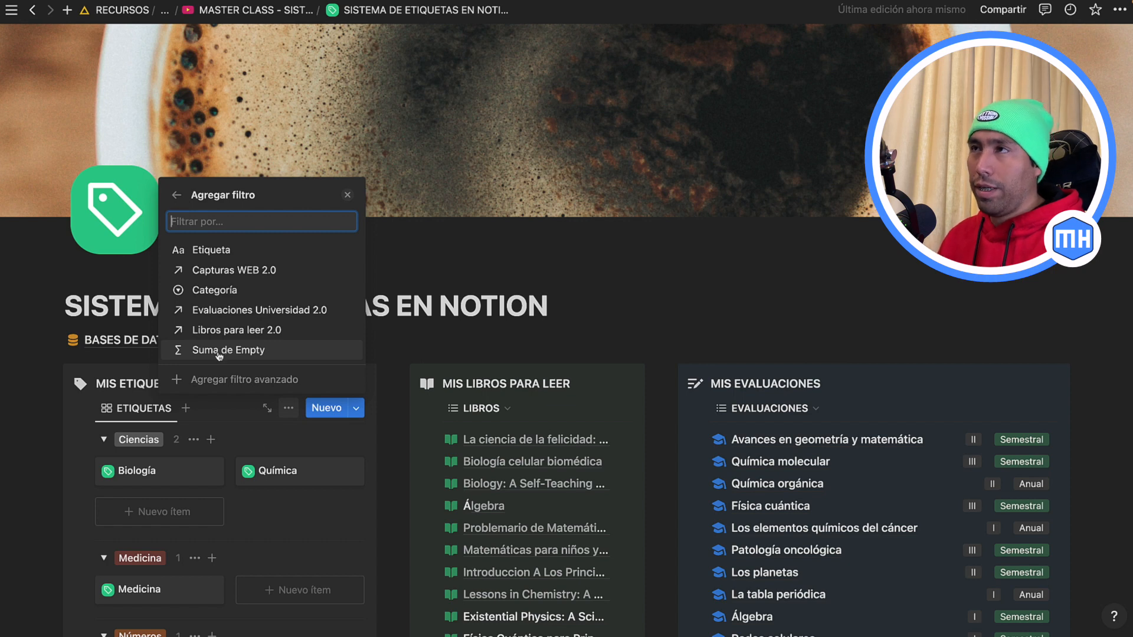
pyautogui.click(219, 352)
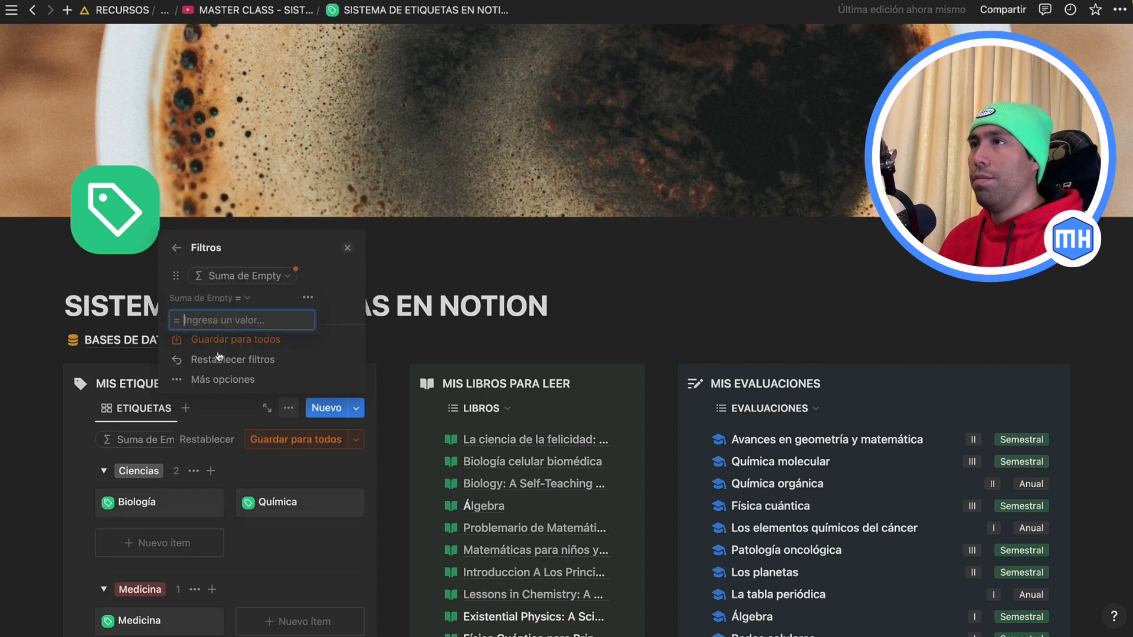
pyautogui.click(246, 300)
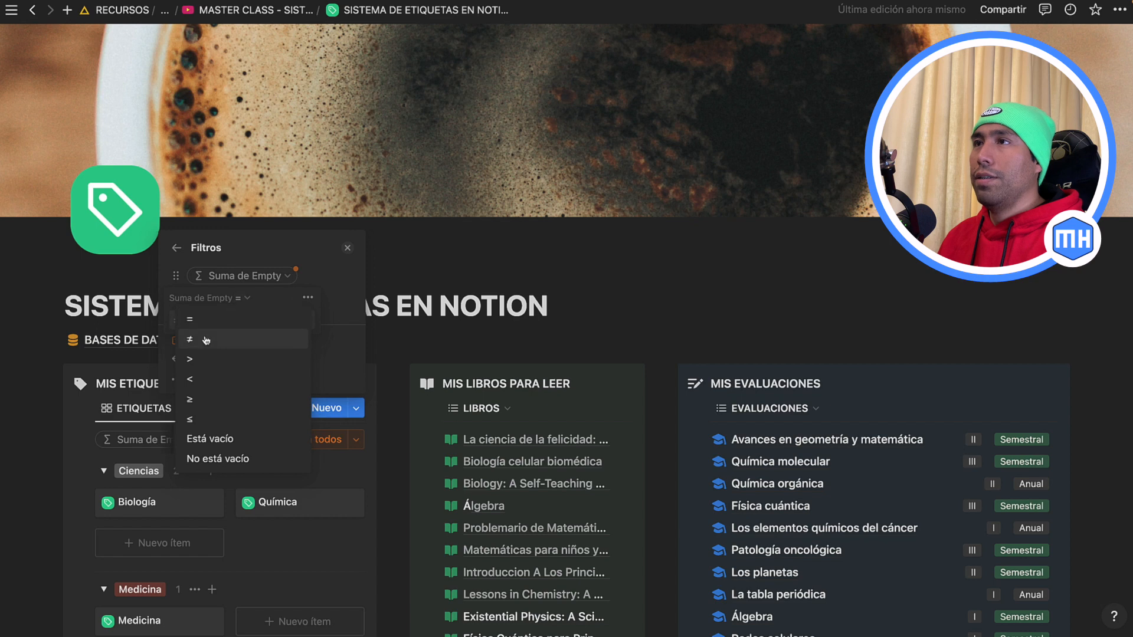
pyautogui.click(208, 335)
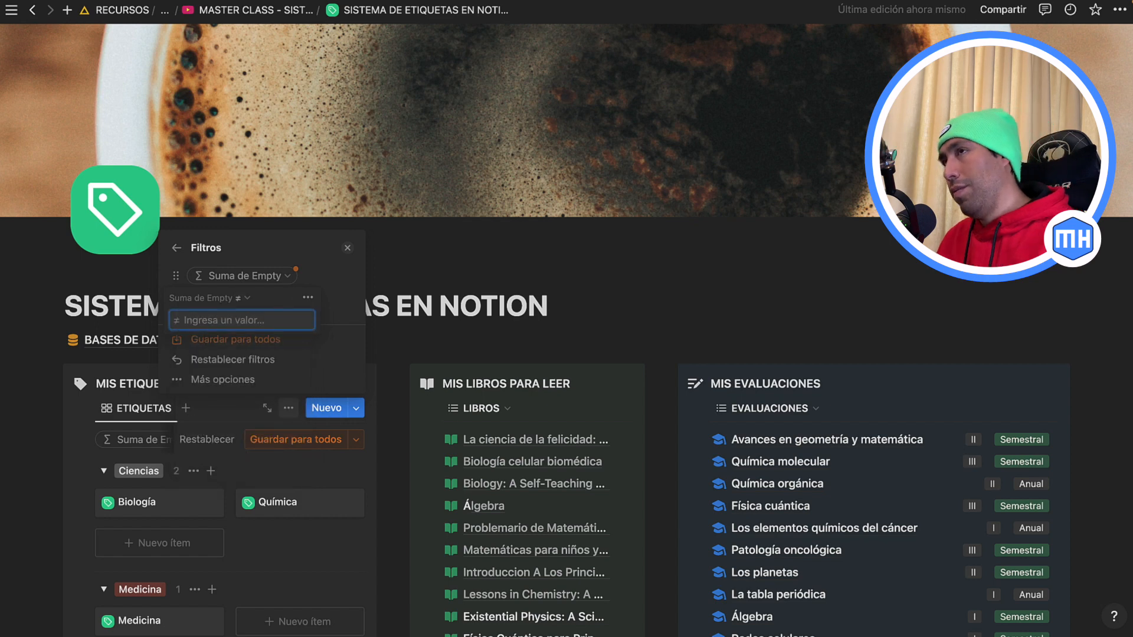
pyautogui.write('3')
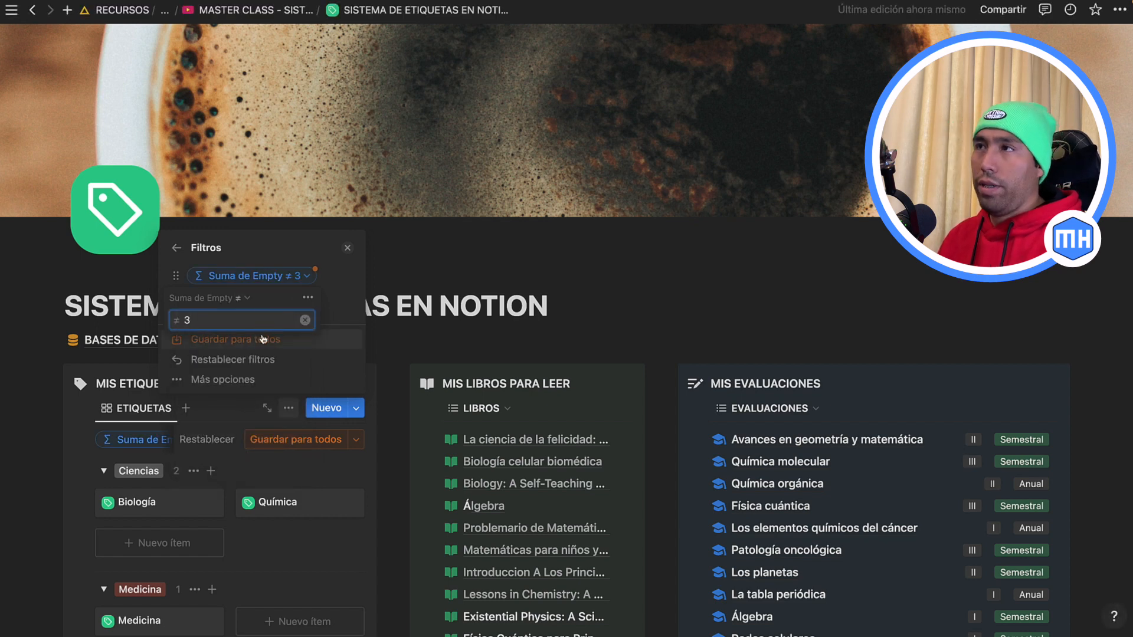
pyautogui.click(260, 340)
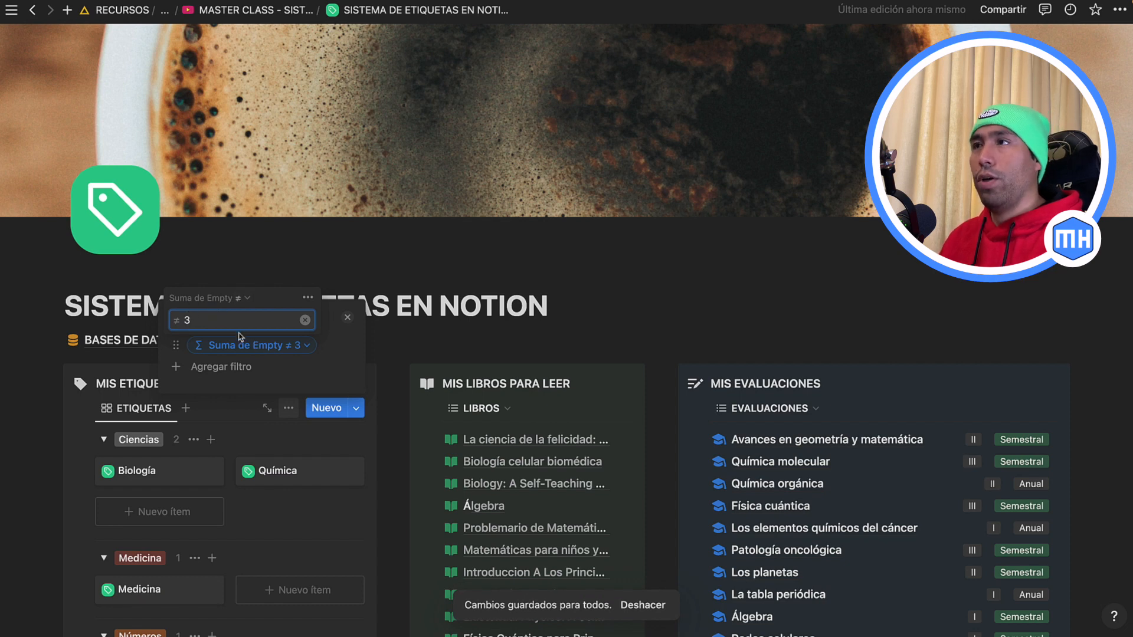
pyautogui.click(219, 366)
pyautogui.press('Escape')
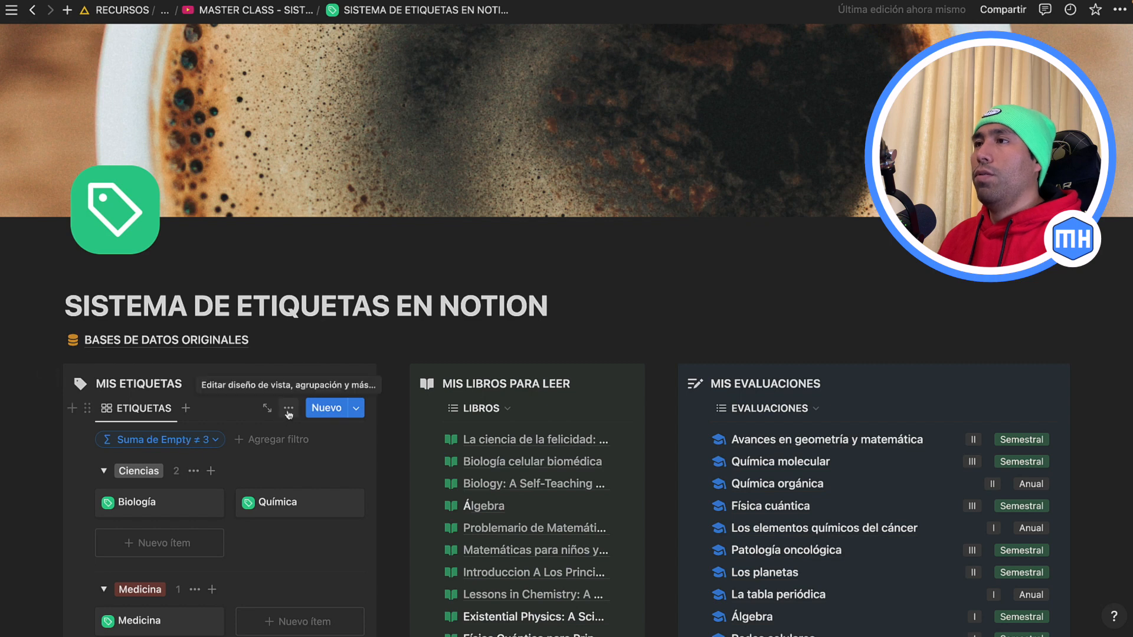
# Hide the ETIQUETAS view's filter bar and narrow the MIS ETIQUETAS column to one card per row.
pyautogui.moveTo(391, 408); pyautogui.dragTo(471, 407)
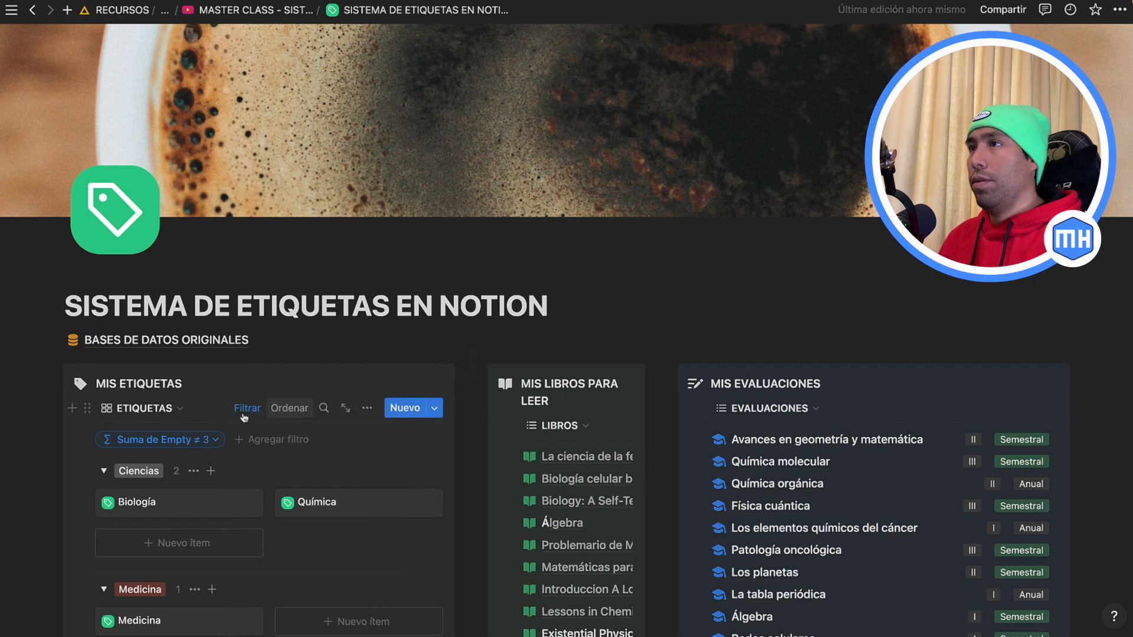
pyautogui.click(244, 418)
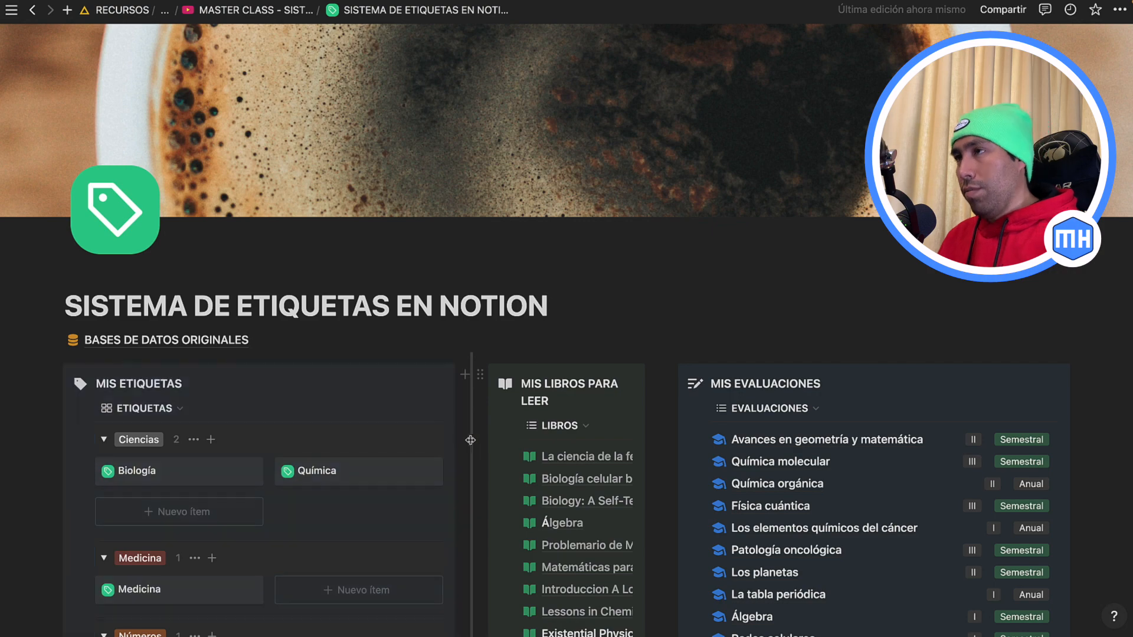
pyautogui.moveTo(470, 440); pyautogui.dragTo(268, 424)
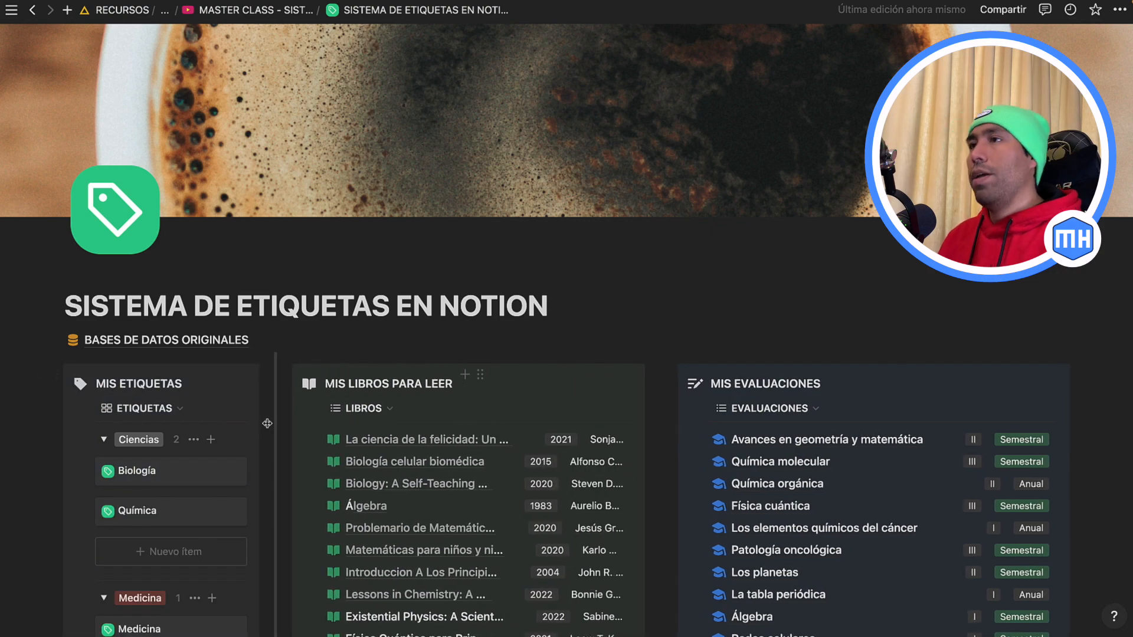
pyautogui.scroll(-6, 267, 424)
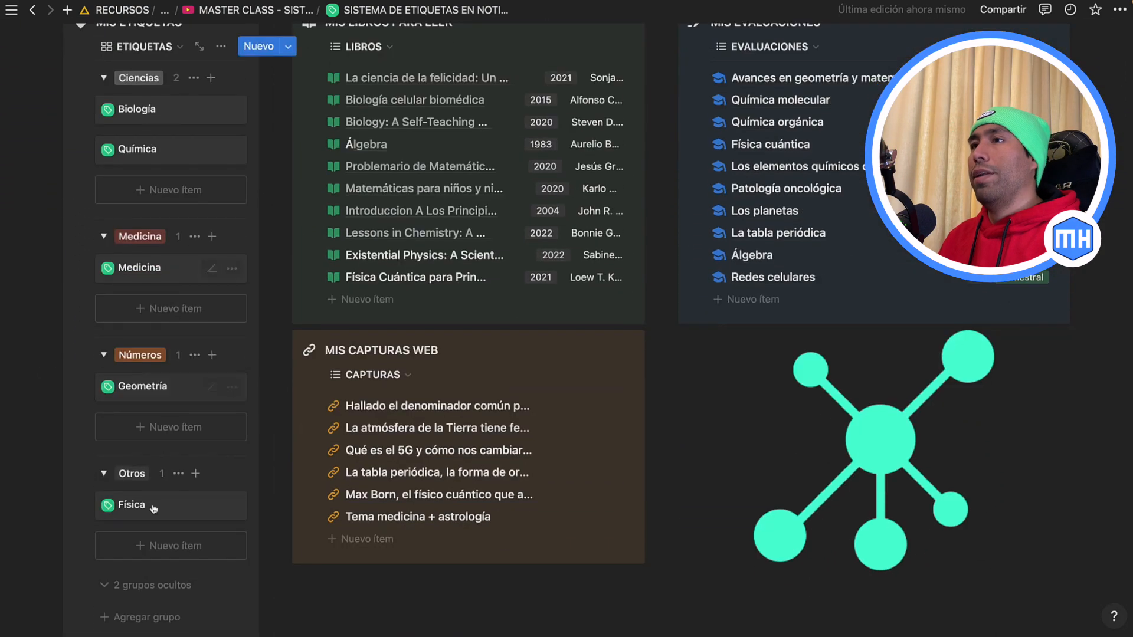
# Link the evaluation Los planetas to the Canal YT tag through its Etiquetas 2.0 relation and close its page.
pyautogui.scroll(2, 177, 384)
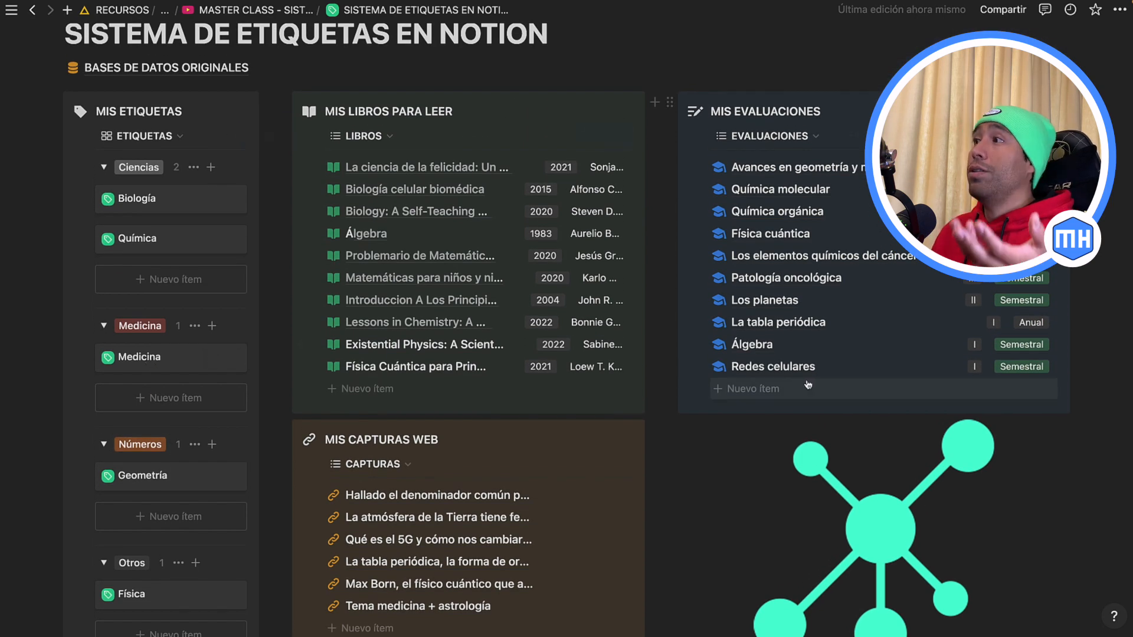
pyautogui.click(754, 303)
pyautogui.click(791, 130)
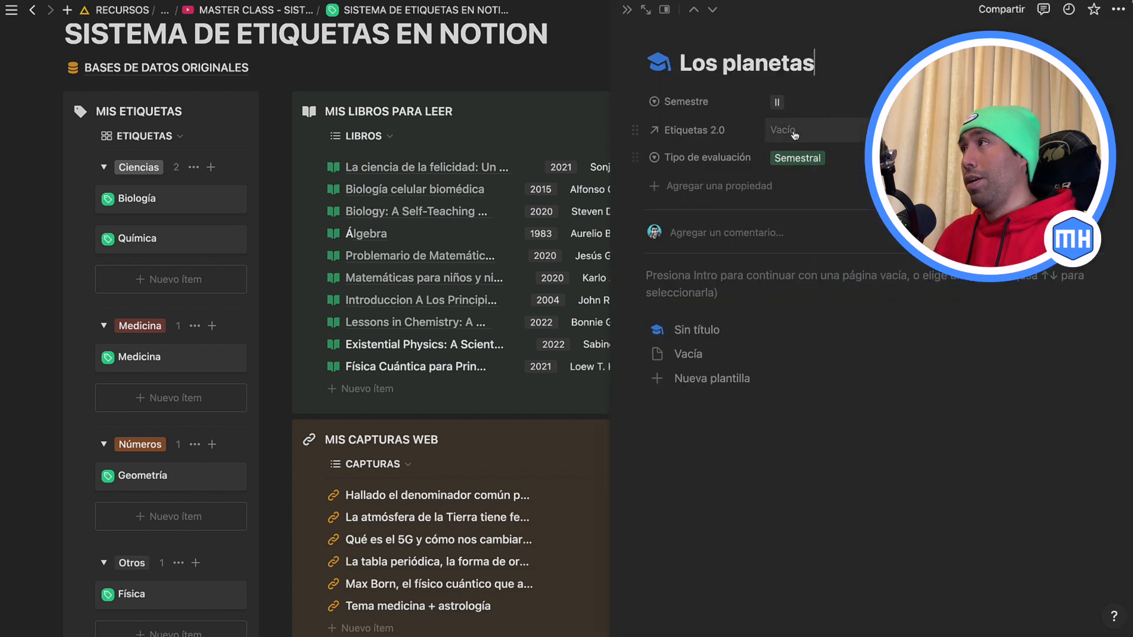
pyautogui.click(807, 237)
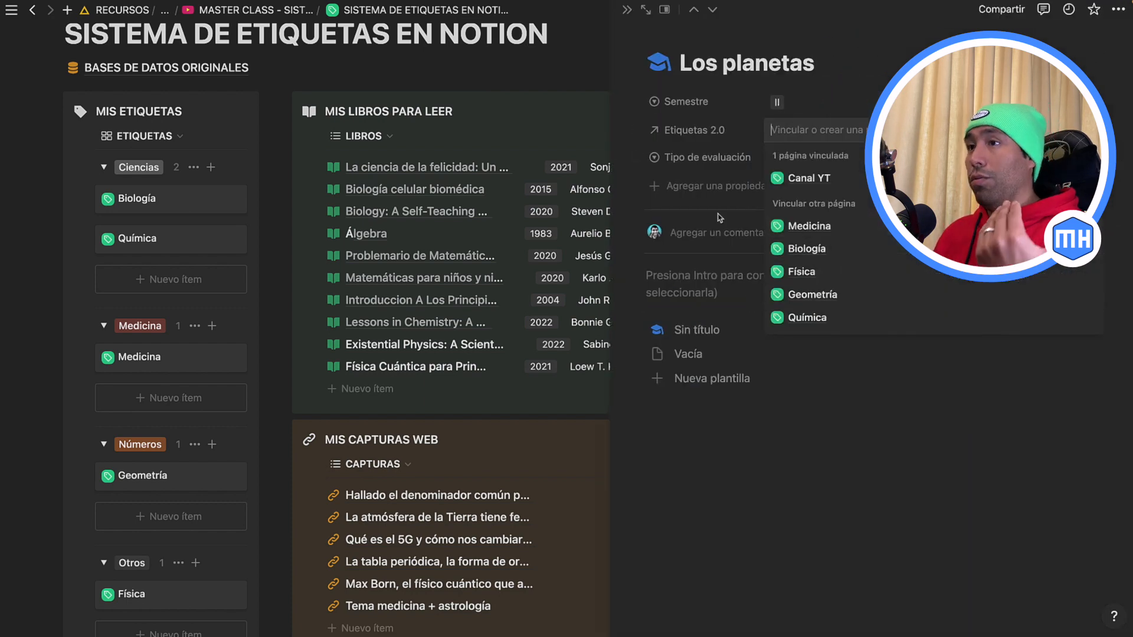
pyautogui.click(630, 16)
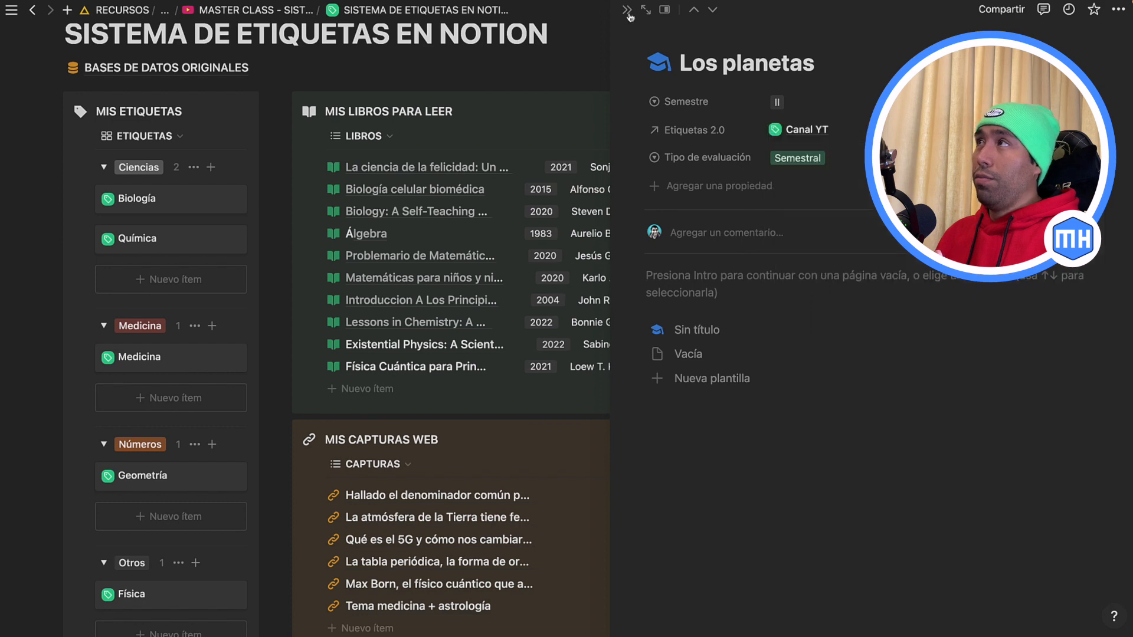
pyautogui.click(626, 11)
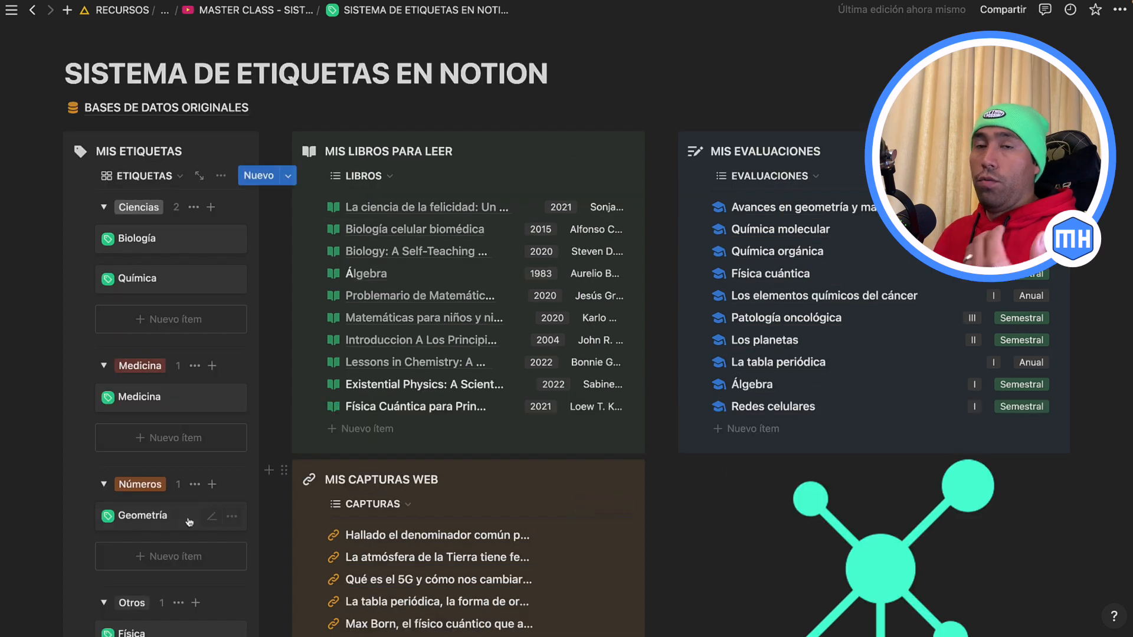
# Open the Canal YT tag in the YT group, review its properties and related resources, and close it.
pyautogui.scroll(-3, 189, 517)
pyautogui.scroll(-2, 188, 518)
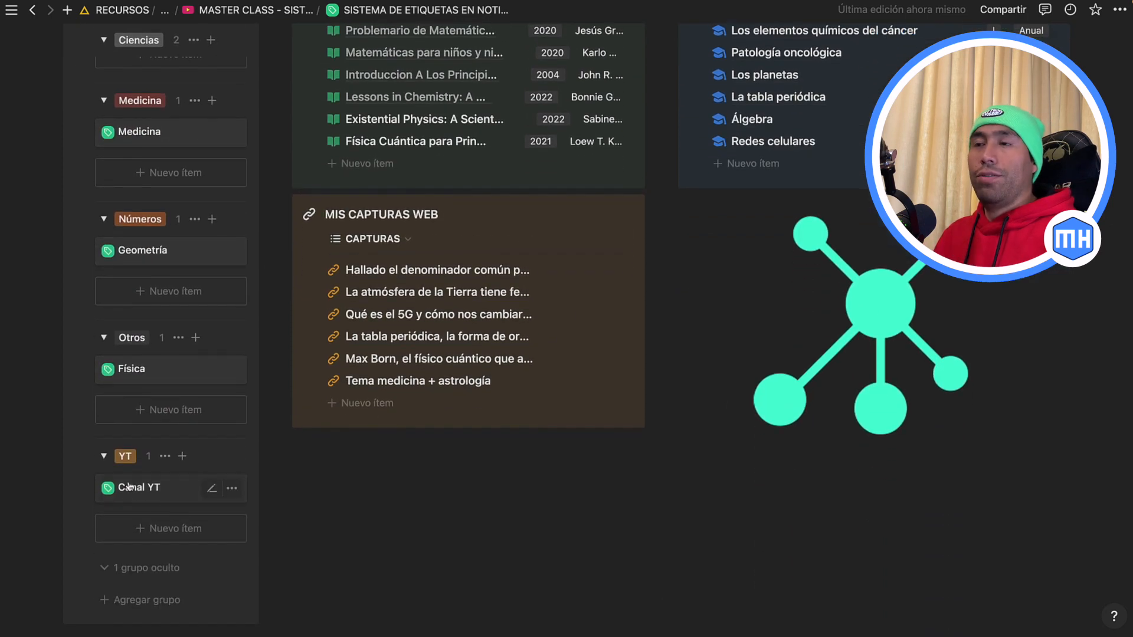
pyautogui.click(131, 496)
pyautogui.scroll(-3, 415, 510)
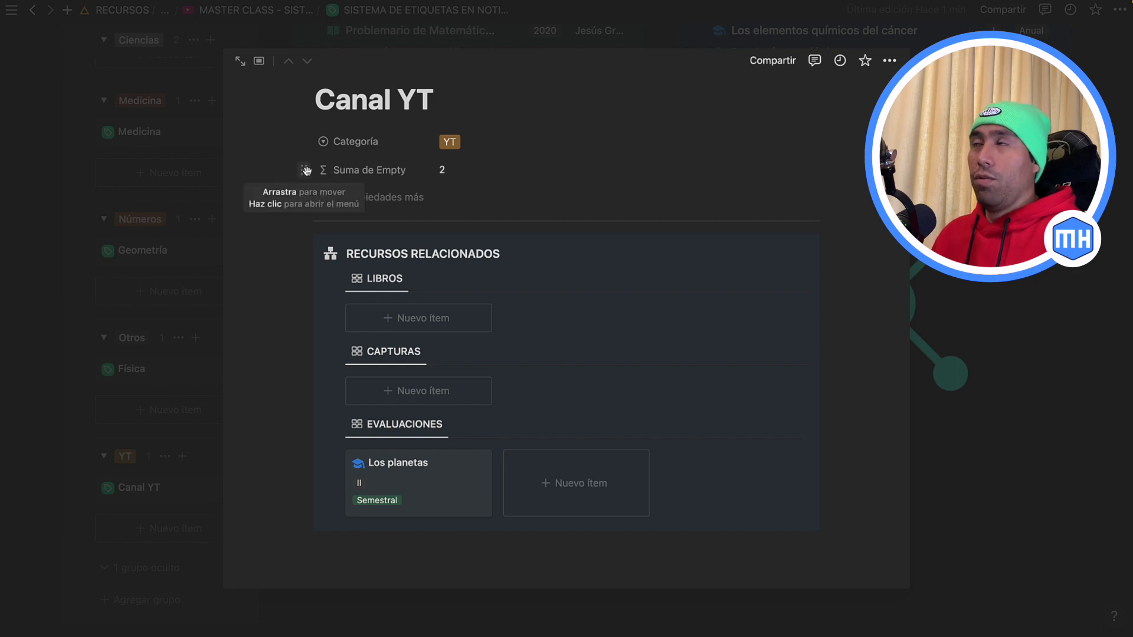
pyautogui.click(203, 182)
# Widen the MIS ETIQUETAS column and open the default Etiquetas 2.0 template for editing.
pyautogui.scroll(4, 203, 185)
pyautogui.scroll(2, 202, 184)
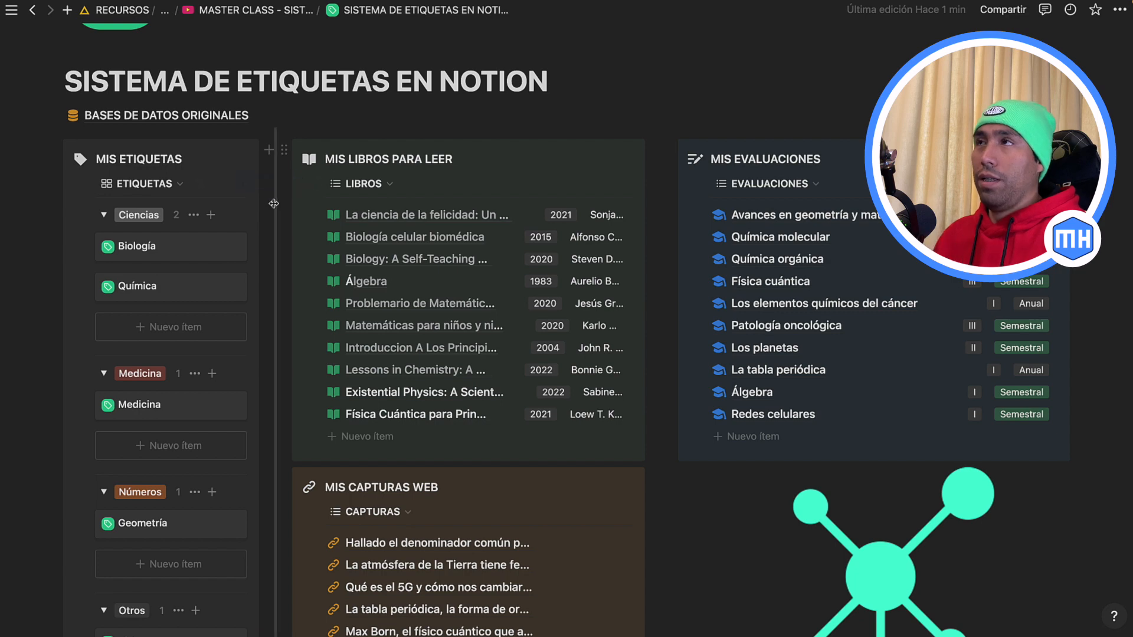
pyautogui.moveTo(273, 204); pyautogui.dragTo(432, 198)
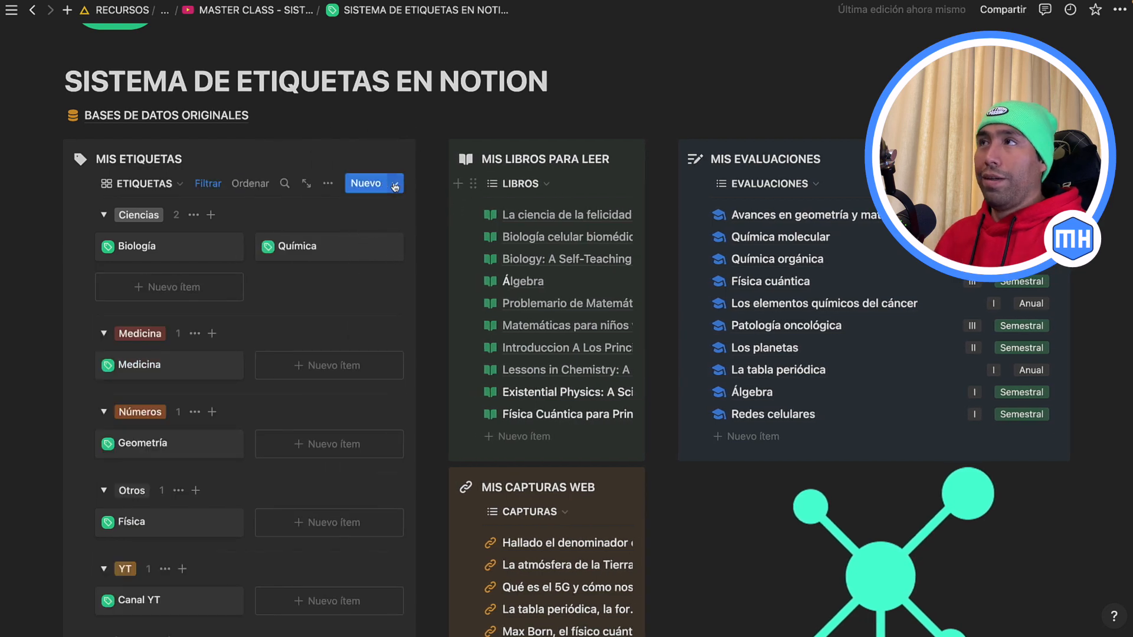
pyautogui.click(395, 185)
pyautogui.click(487, 235)
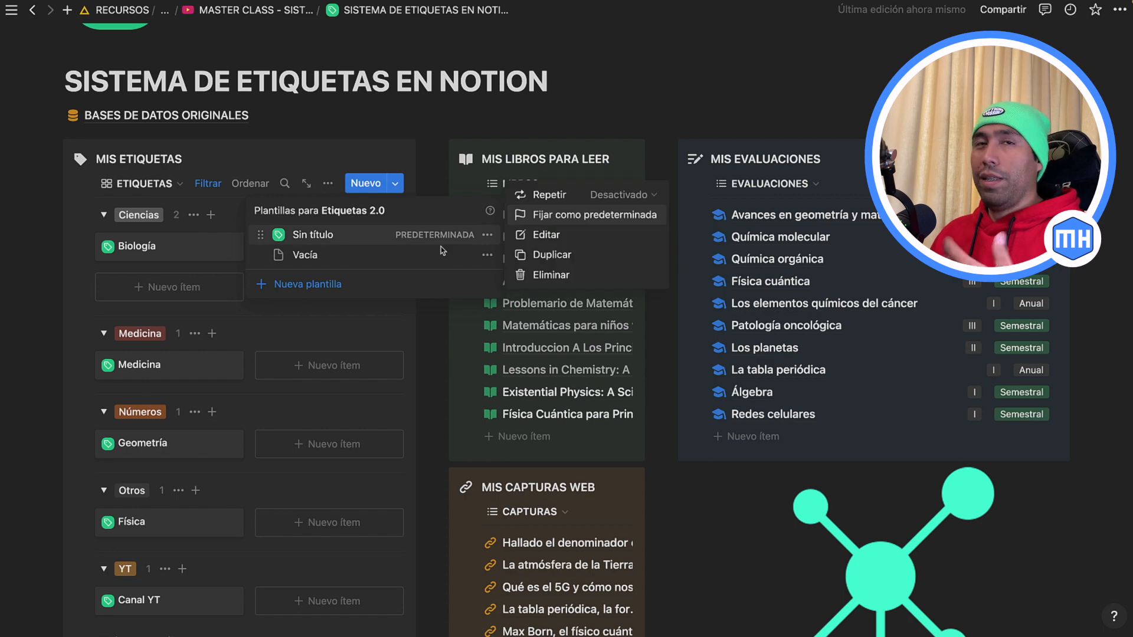
pyautogui.click(533, 236)
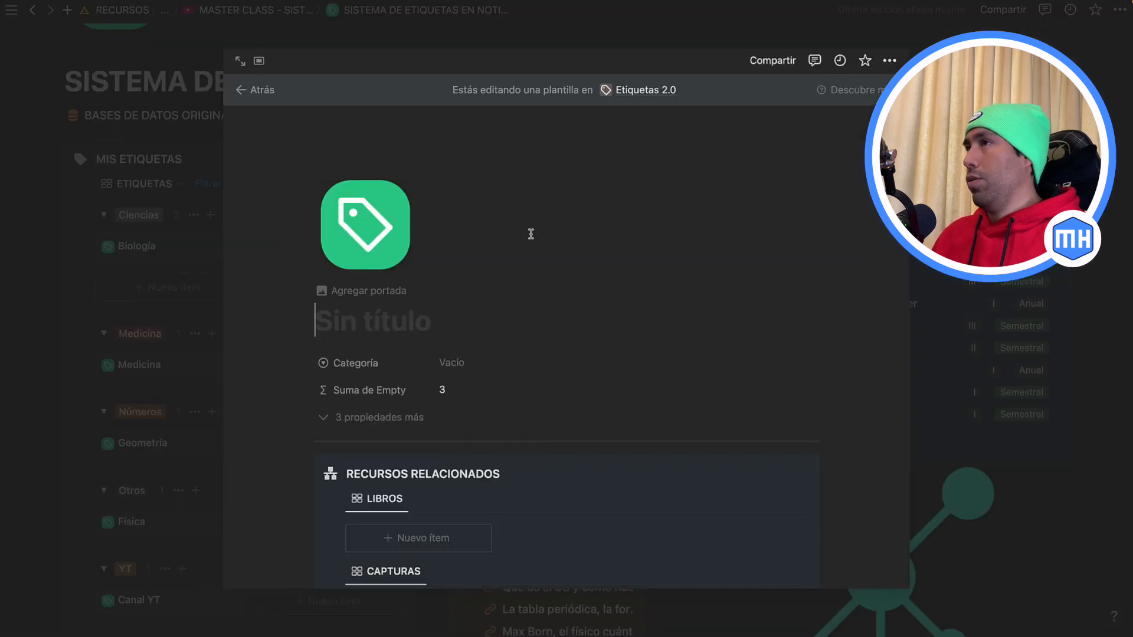
# Set the Suma de Empty and Categoría properties to Ocultar siempre in the tag template.
pyautogui.click(305, 390)
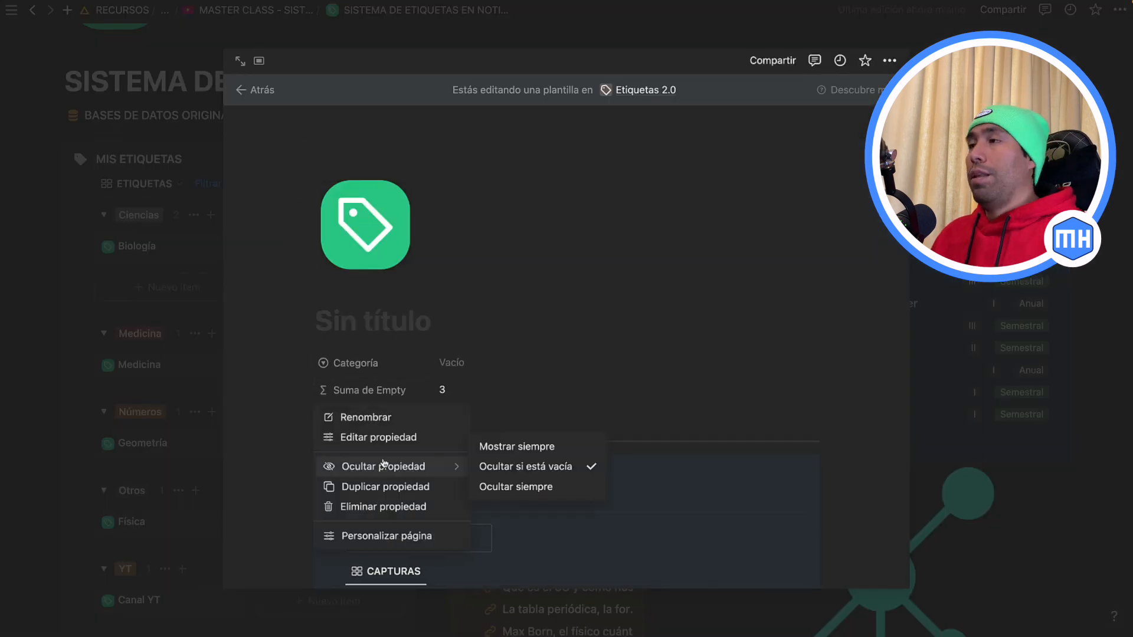
pyautogui.moveTo(451, 469)
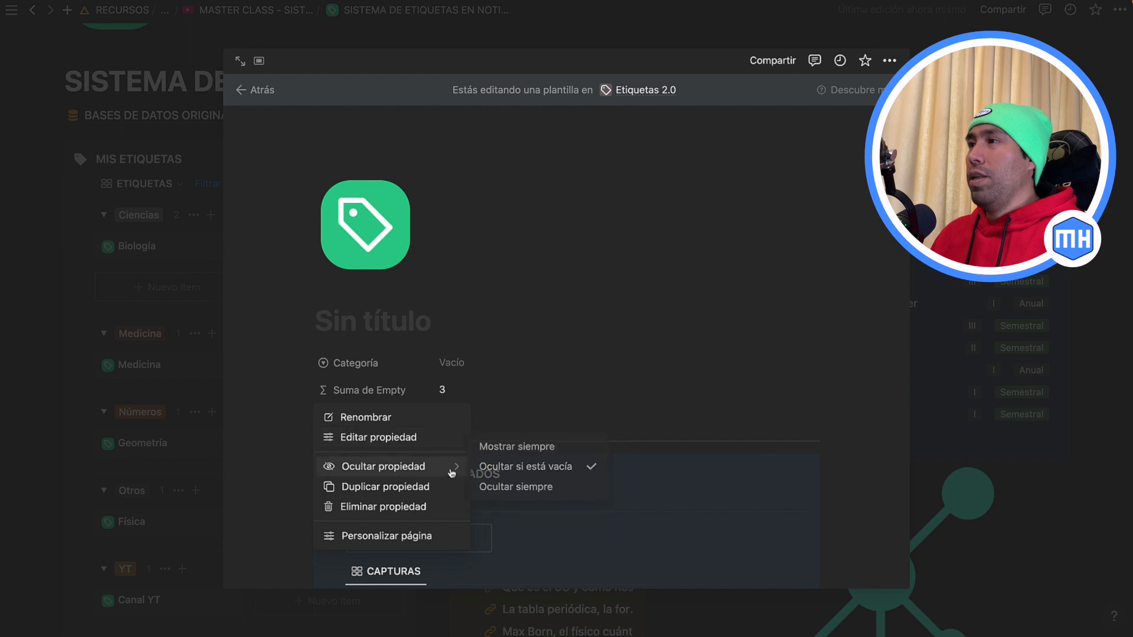
pyautogui.click(499, 490)
pyautogui.click(306, 363)
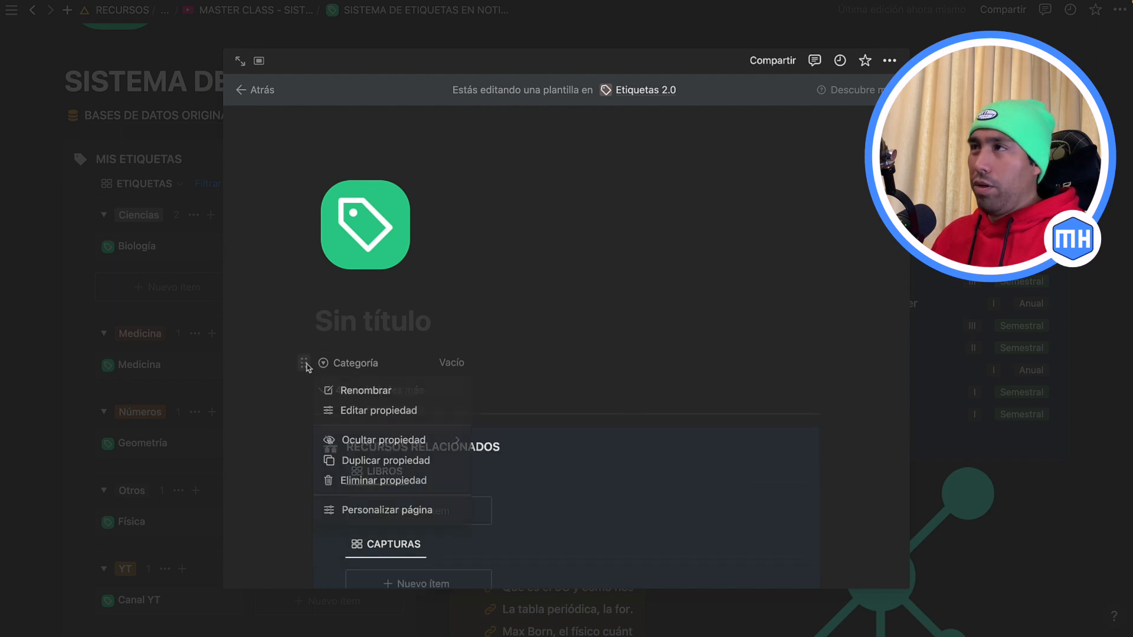
pyautogui.moveTo(417, 440)
pyautogui.click(498, 456)
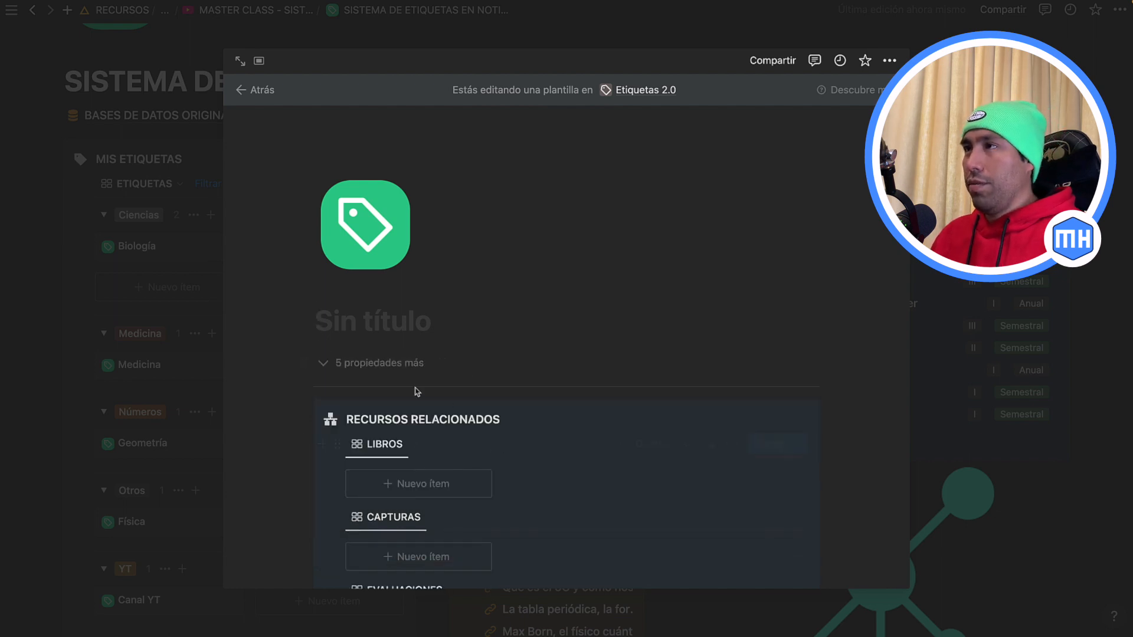
# Remove the blue background from the template's RECURSOS RELACIONADOS callout and close the template.
pyautogui.click(305, 410)
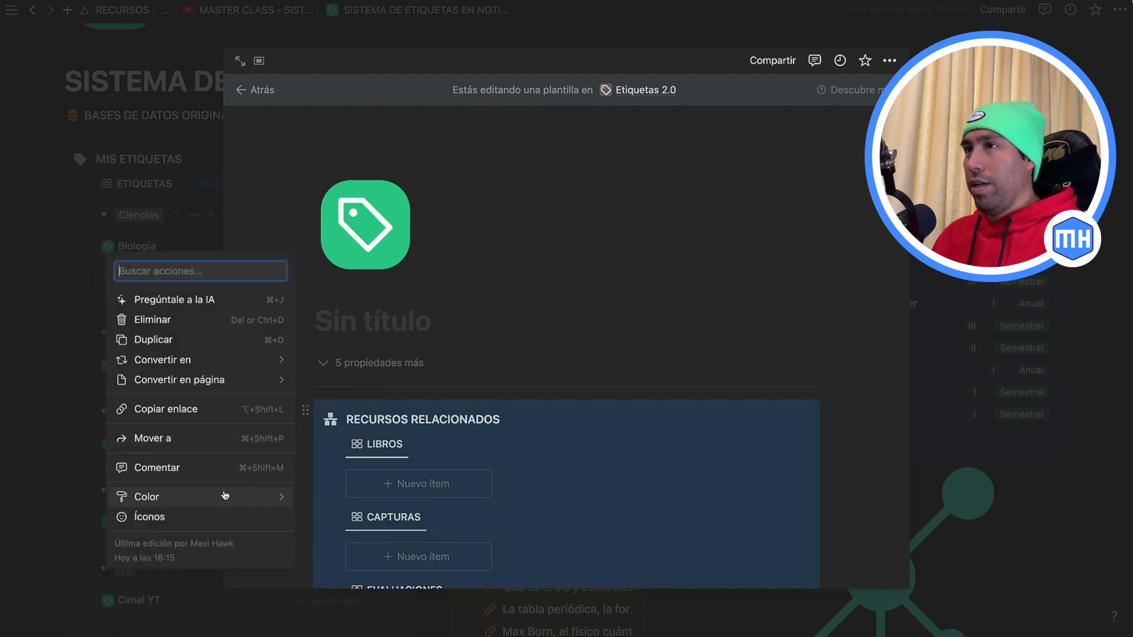
pyautogui.moveTo(236, 497)
pyautogui.click(354, 521)
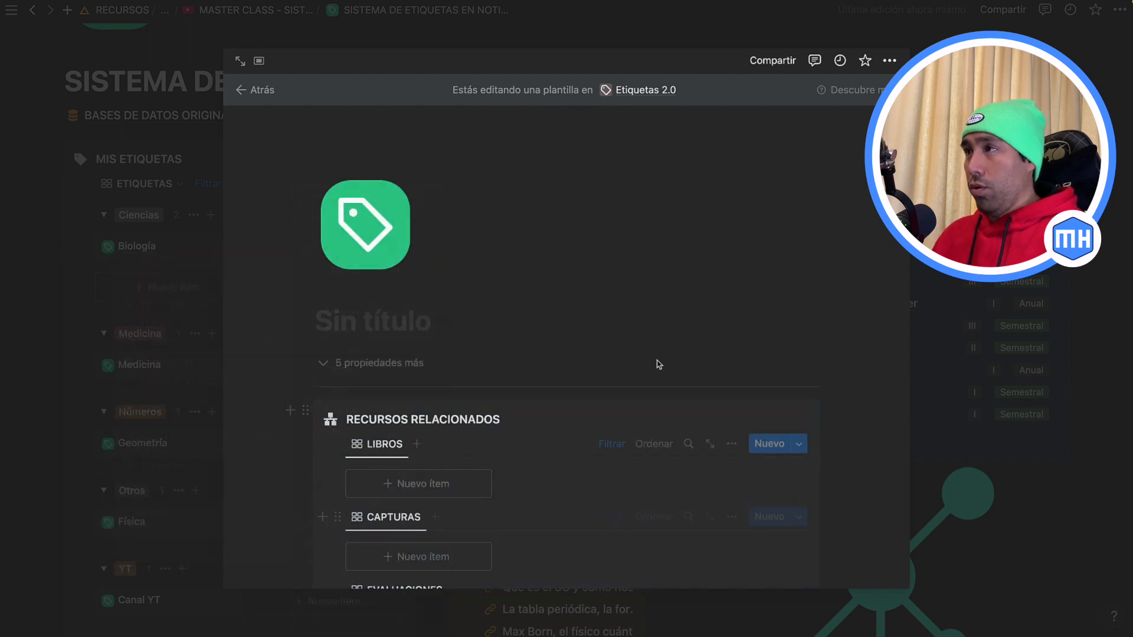
pyautogui.scroll(-2, 871, 402)
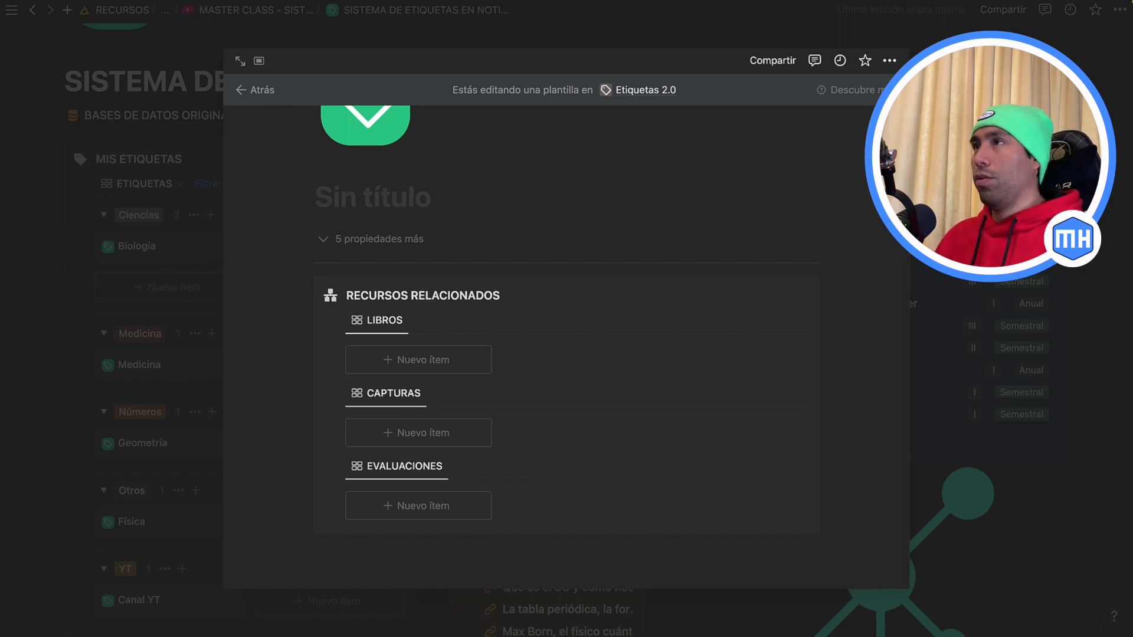
pyautogui.press('Escape')
# Narrow the MIS ETIQUETAS column to one card per row and open the Canal YT tag.
pyautogui.moveTo(437, 204); pyautogui.dragTo(272, 199)
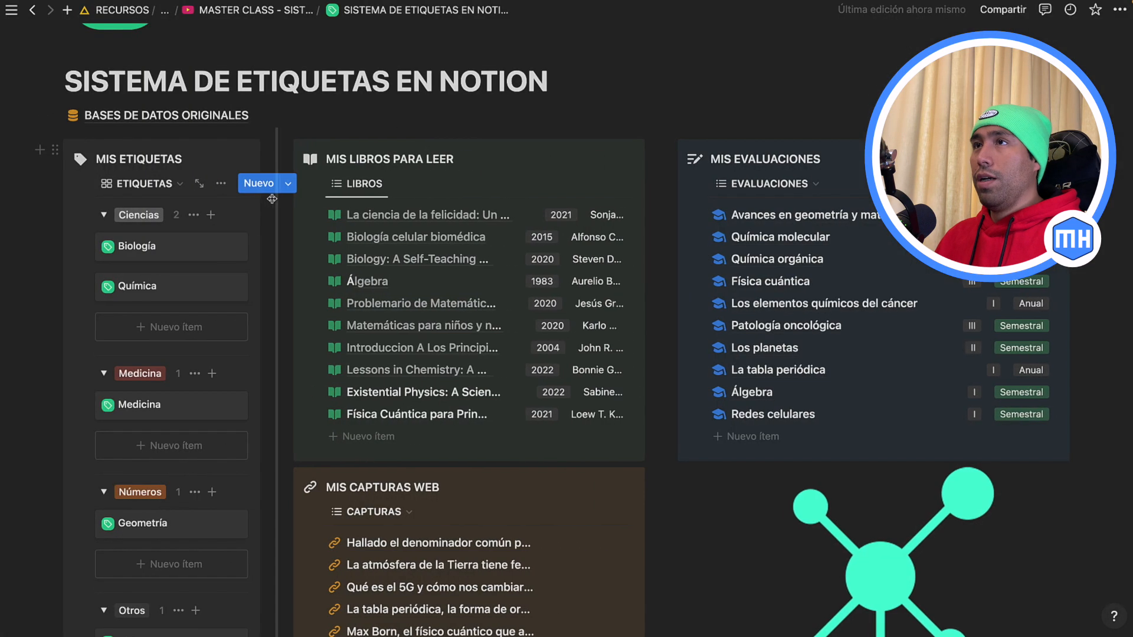
pyautogui.scroll(-5, 130, 480)
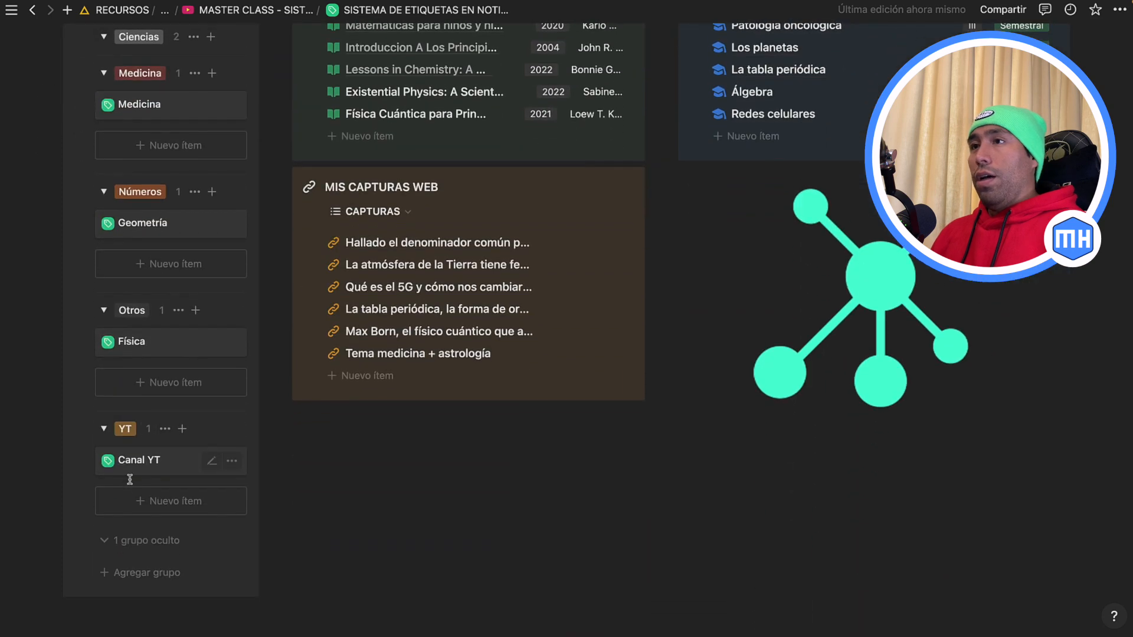
pyautogui.click(129, 464)
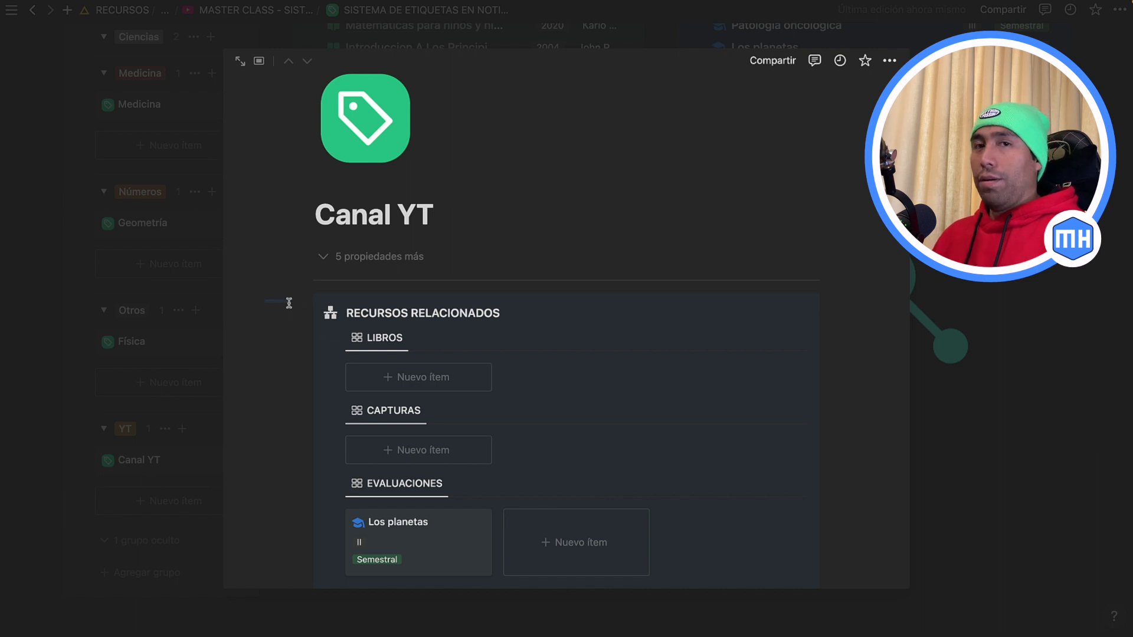
# Delete the old RECURSOS RELACIONADOS block from Canal YT, reapply the default tag template and return to the tag system page.
pyautogui.moveTo(289, 303); pyautogui.dragTo(517, 516)
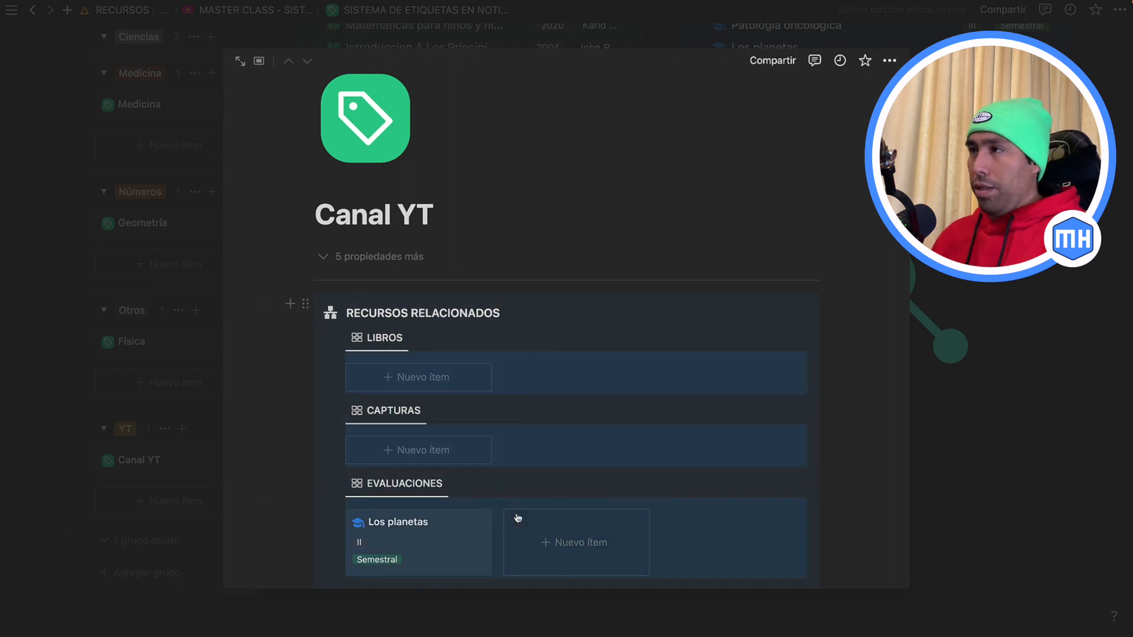
pyautogui.press('BackSpace')
pyautogui.moveTo(369, 479); pyautogui.dragTo(488, 370)
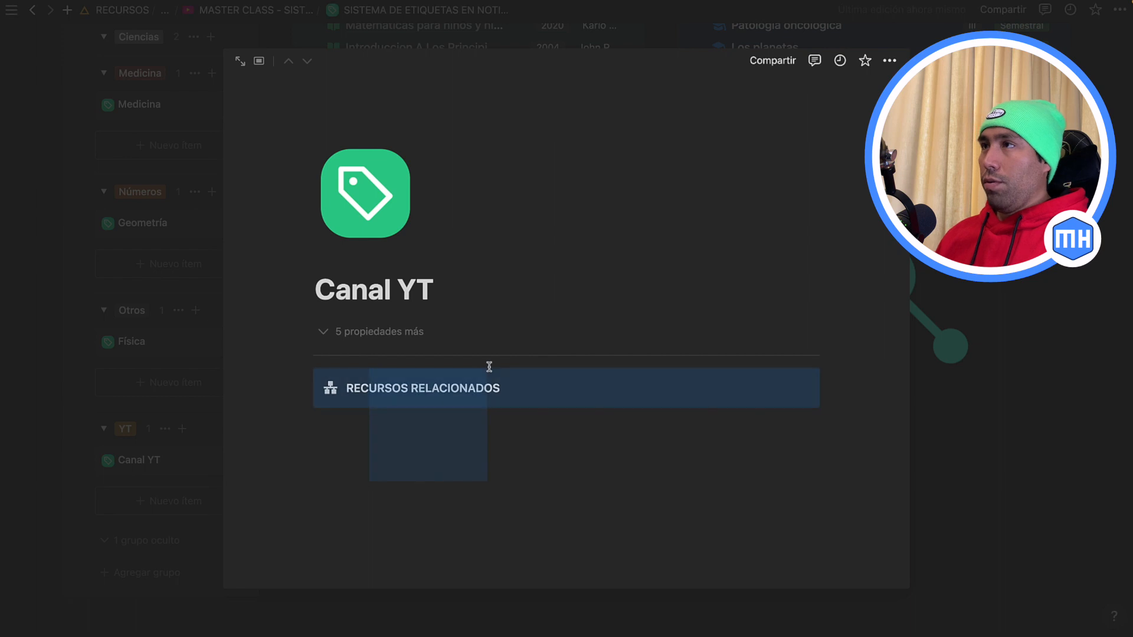
pyautogui.press('BackSpace')
pyautogui.click(338, 431)
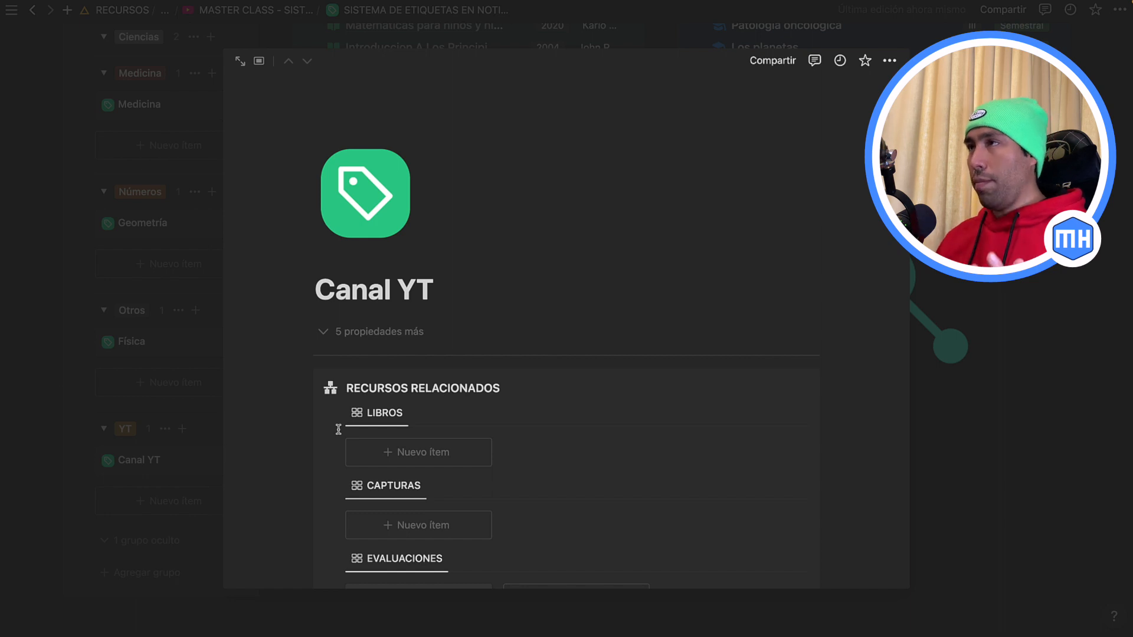
pyautogui.scroll(-3, 462, 531)
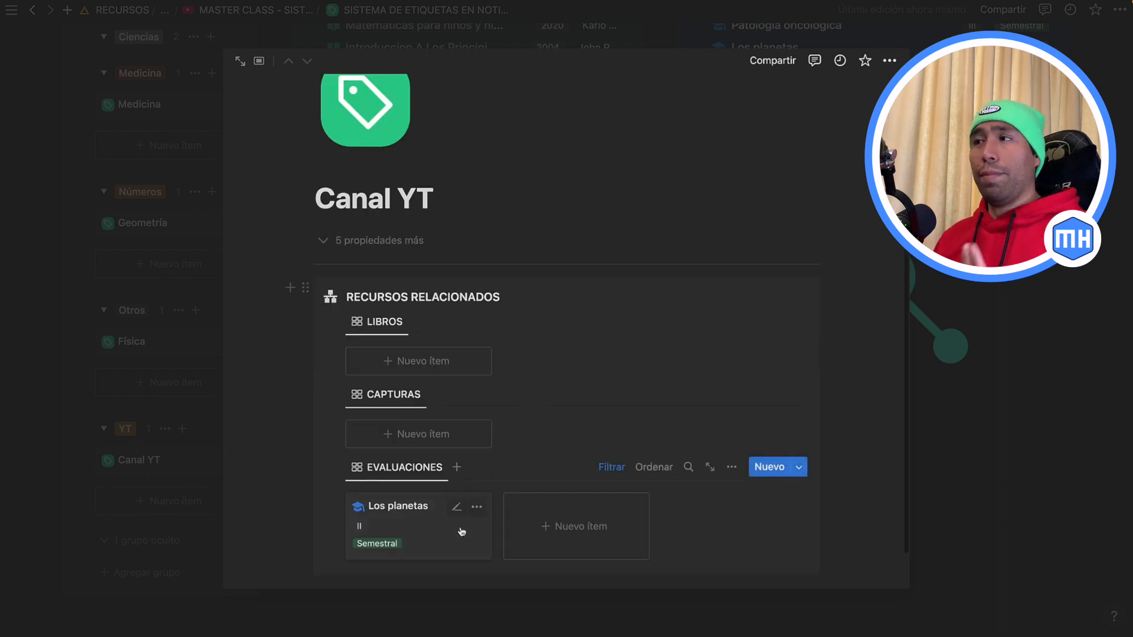
pyautogui.scroll(1, 394, 479)
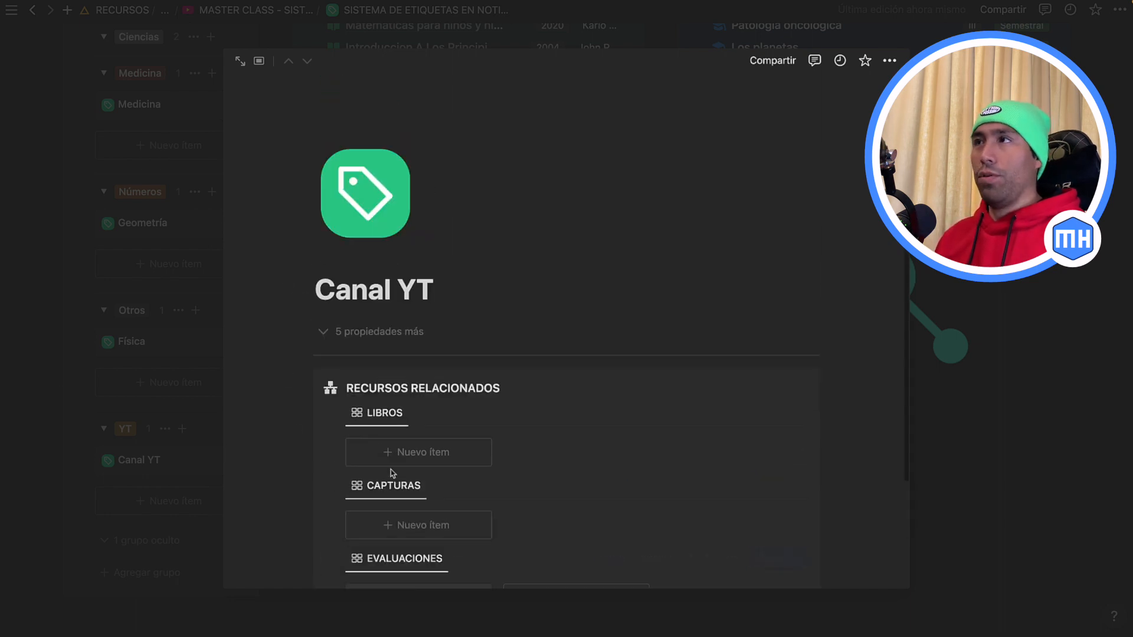
pyautogui.press('Escape')
pyautogui.scroll(10, 728, 380)
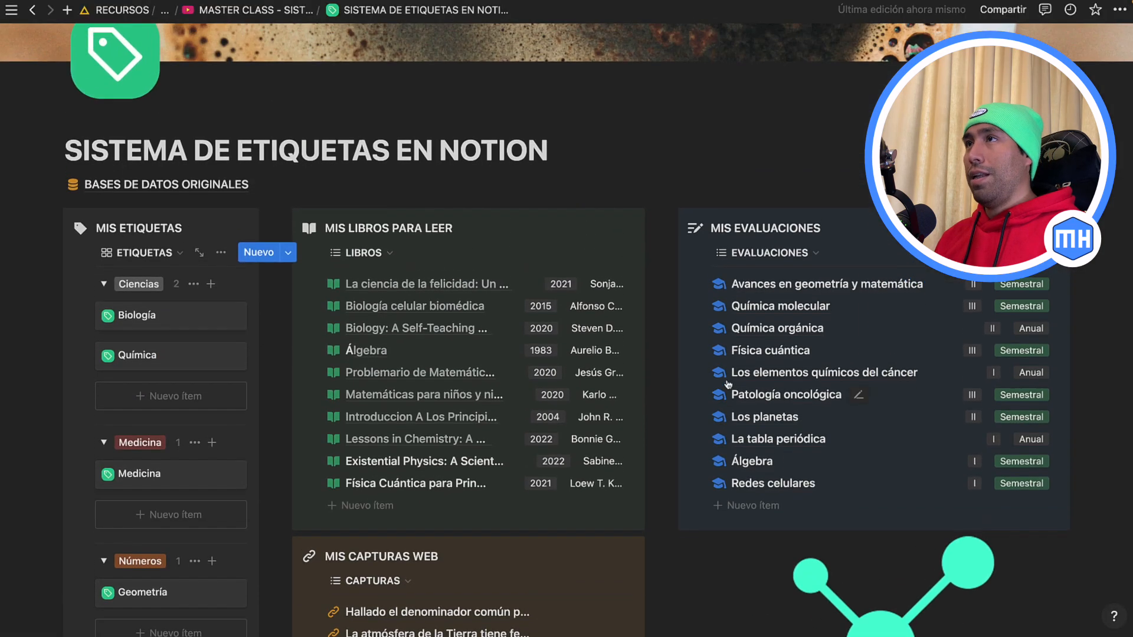